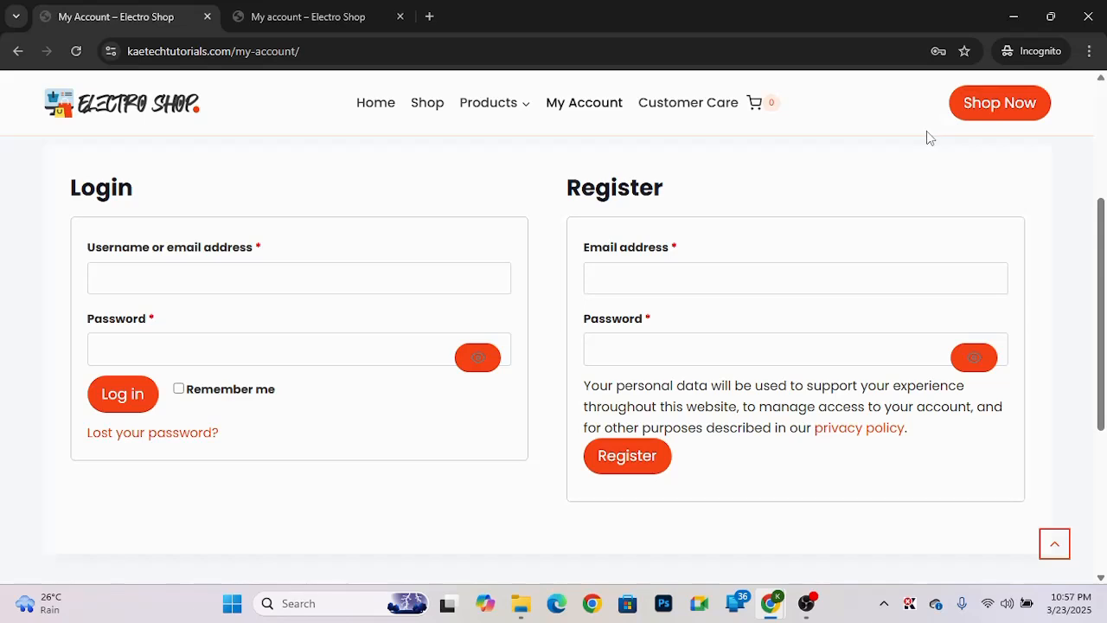
- Open the home page of the shop.kaetechtutorials.com store and look through its banner, product categories and product listings
click(327, 27)
click(319, 135)
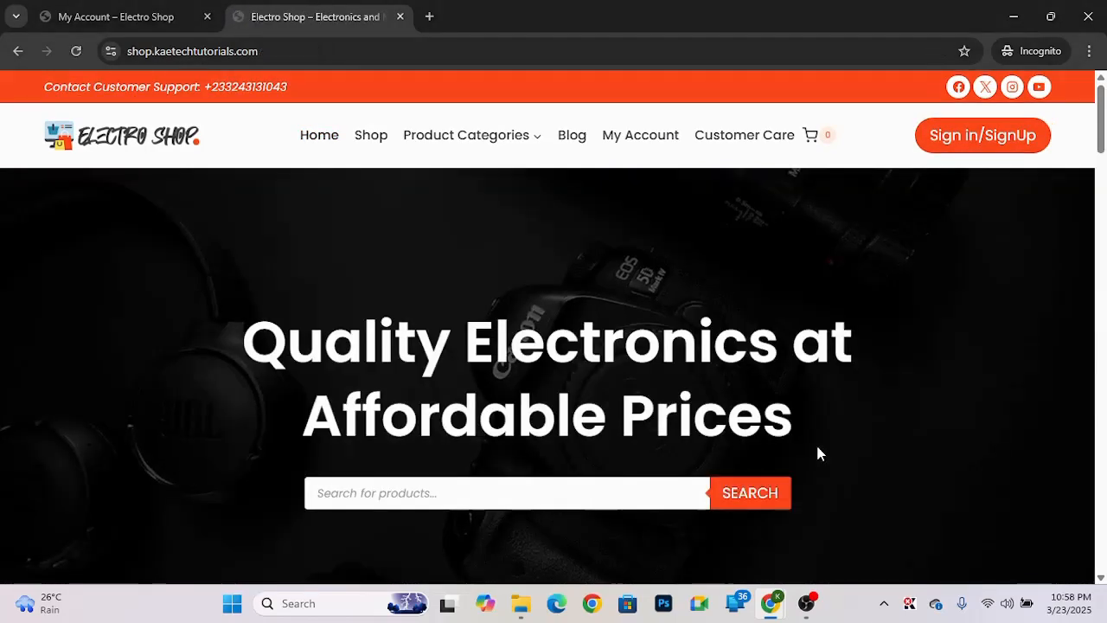
scroll(819, 451, down, 6)
scroll(819, 453, down, 7)
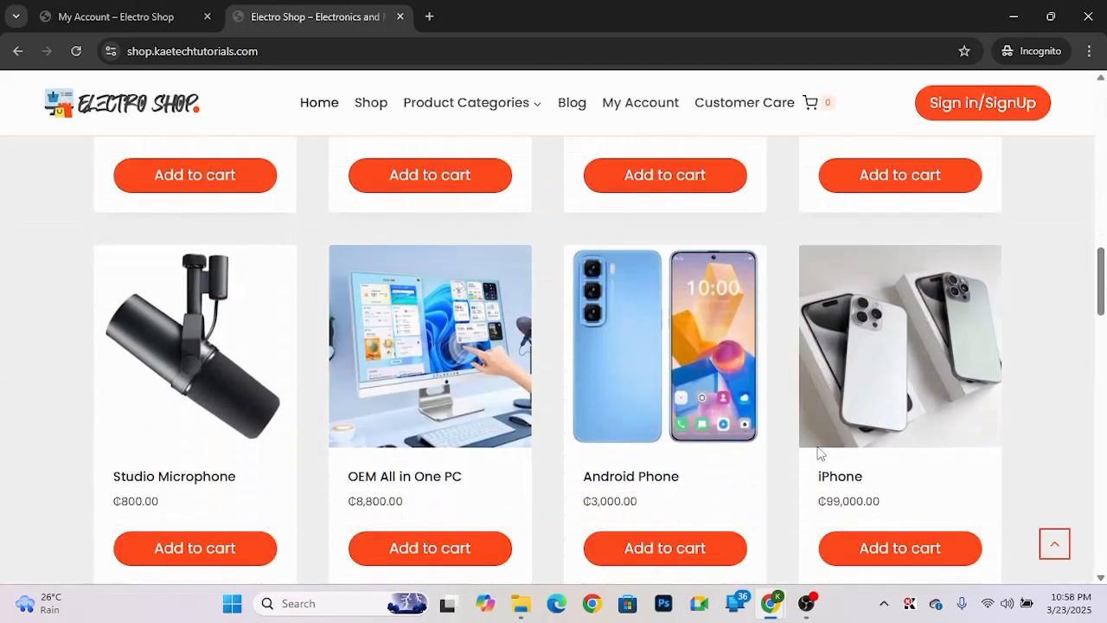
scroll(819, 452, up, 5)
scroll(820, 453, up, 8)
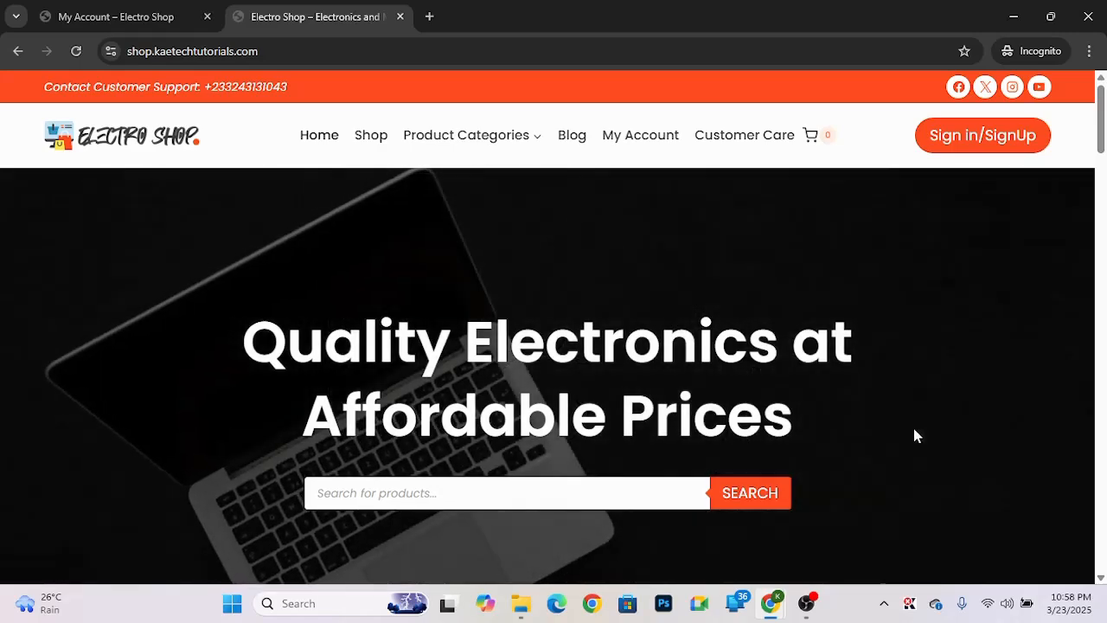
scroll(868, 452, down, 10)
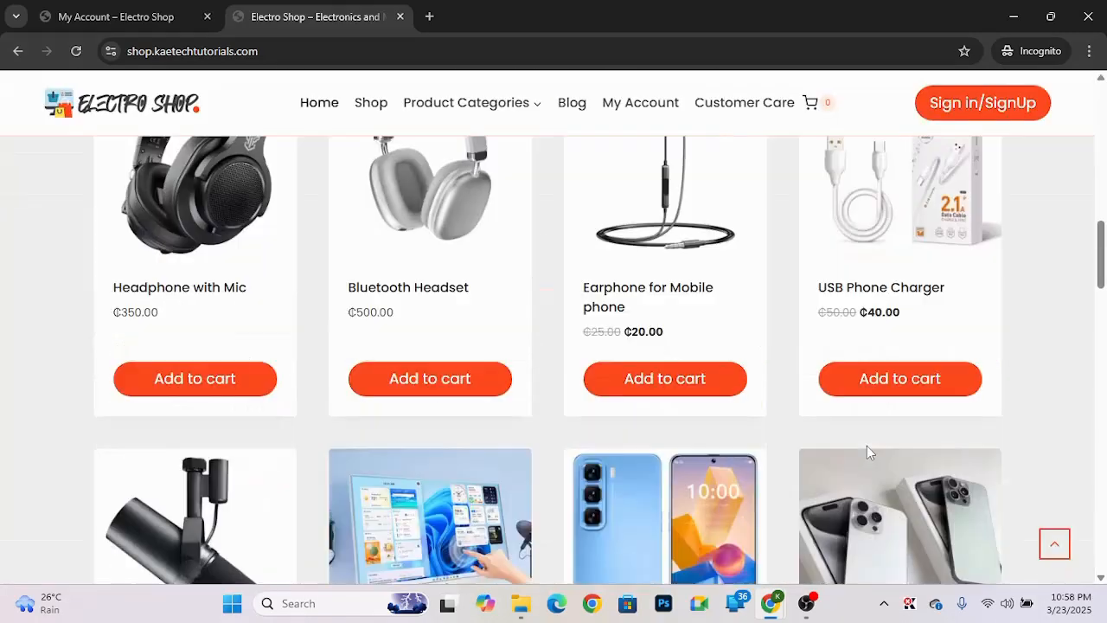
scroll(867, 446, up, 6)
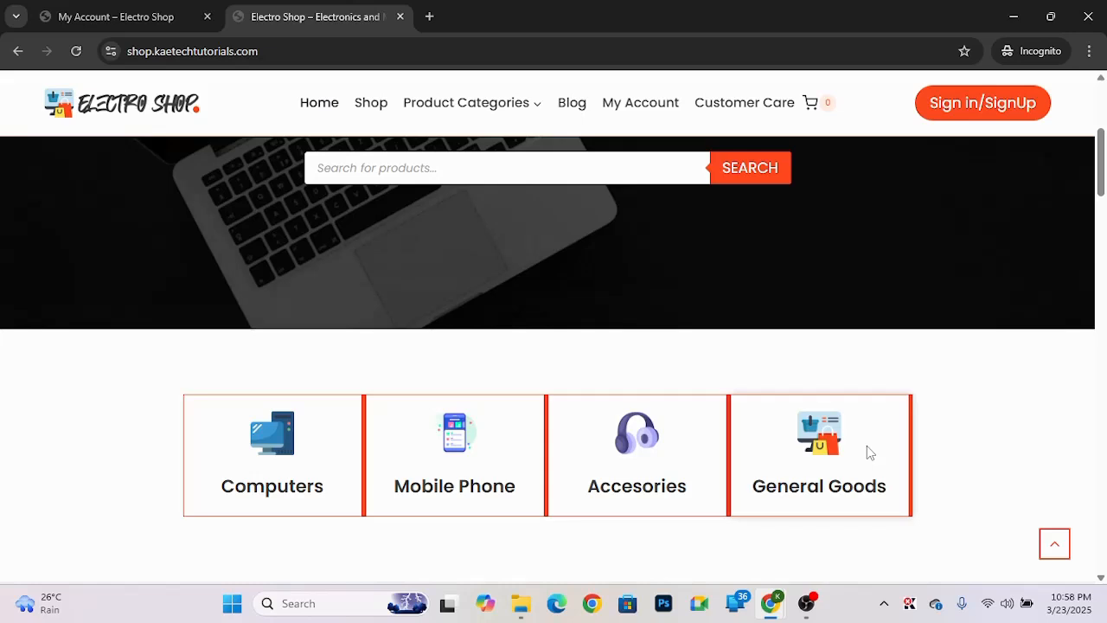
scroll(867, 446, up, 4)
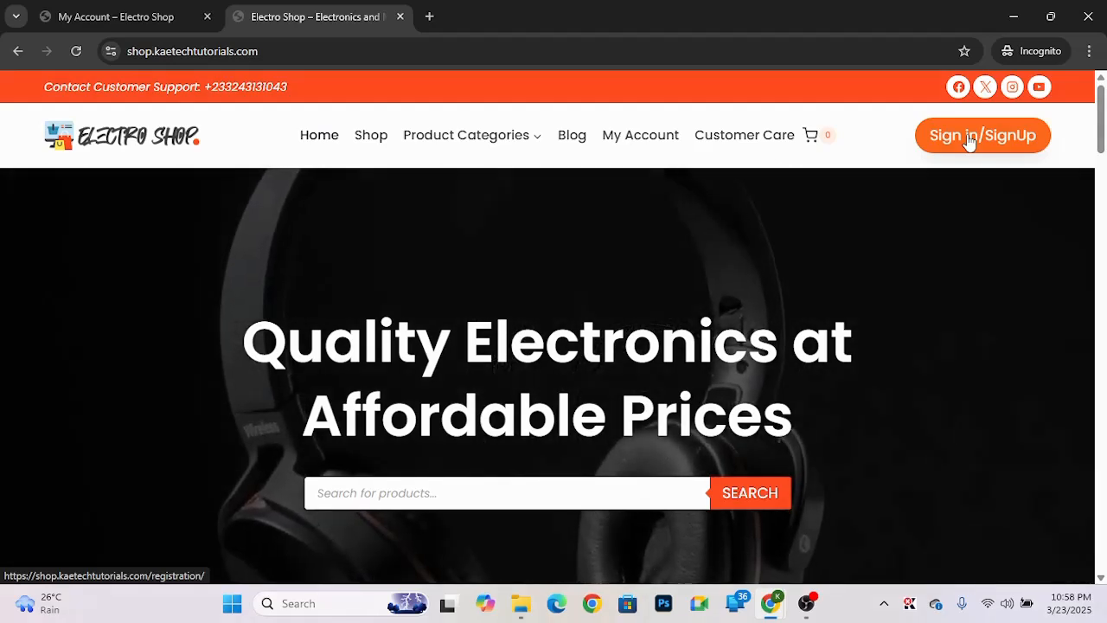
- Open the store's My Account page and examine the login form and the sign-up link beneath it
click(652, 141)
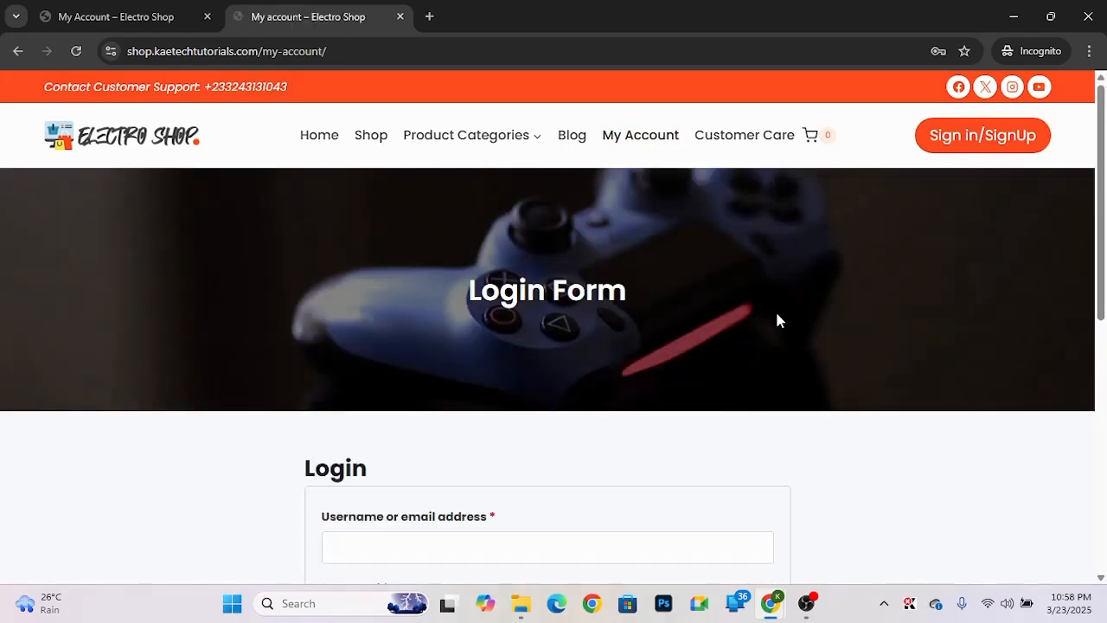
scroll(776, 320, down, 3)
scroll(777, 314, up, 1)
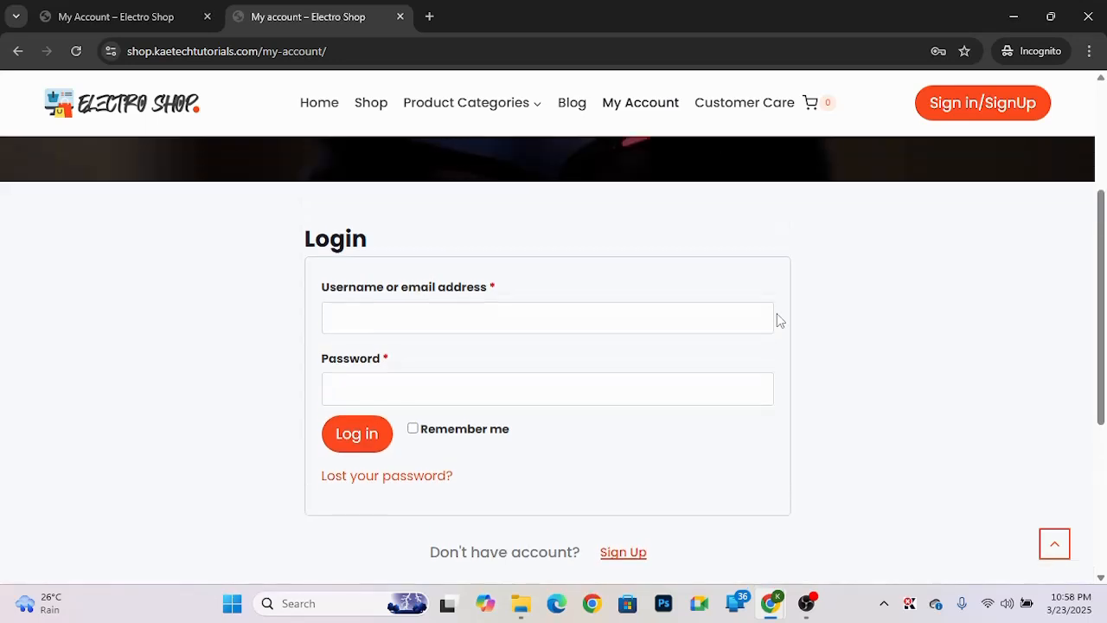
scroll(777, 314, down, 1)
scroll(777, 320, down, 1)
scroll(777, 320, up, 1)
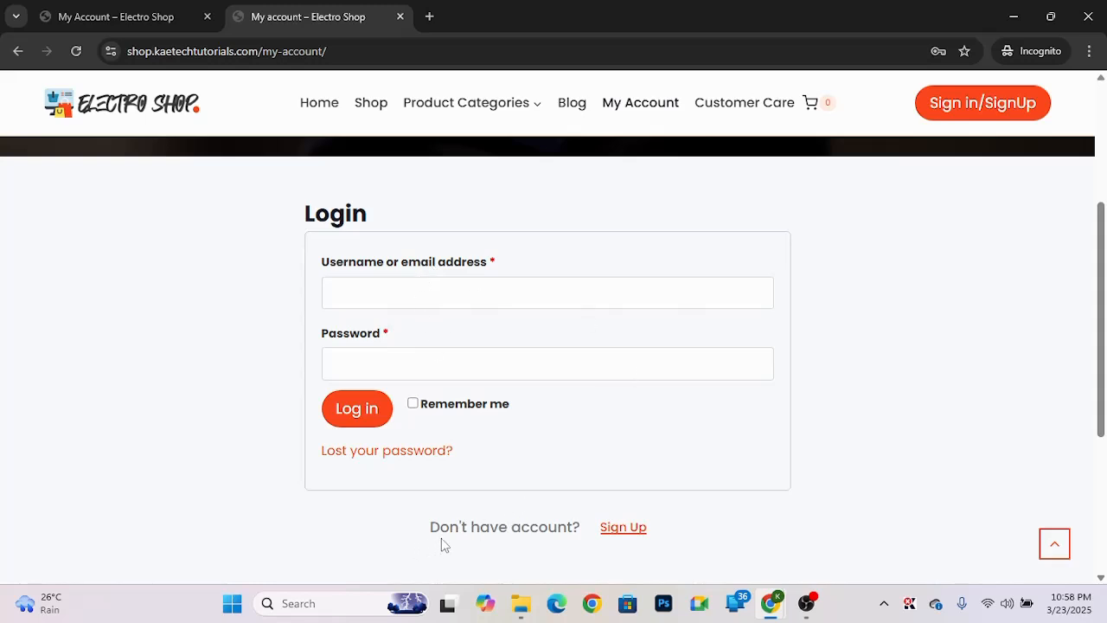
- Open the sign-up page from the login form and look through the registration form down to its sign-in link
click(626, 531)
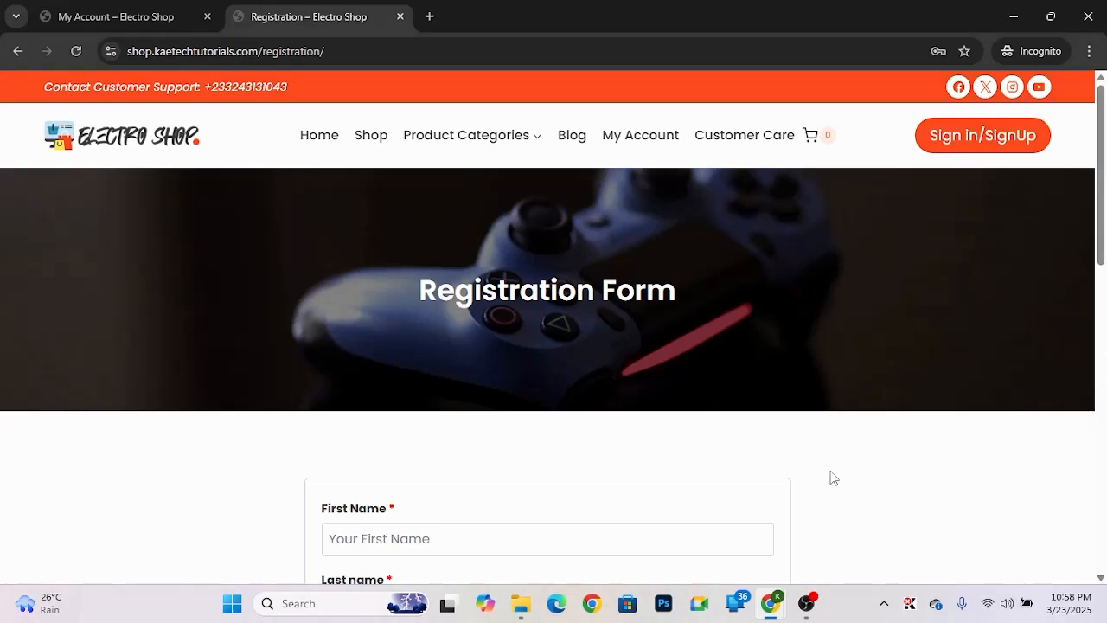
scroll(833, 478, down, 5)
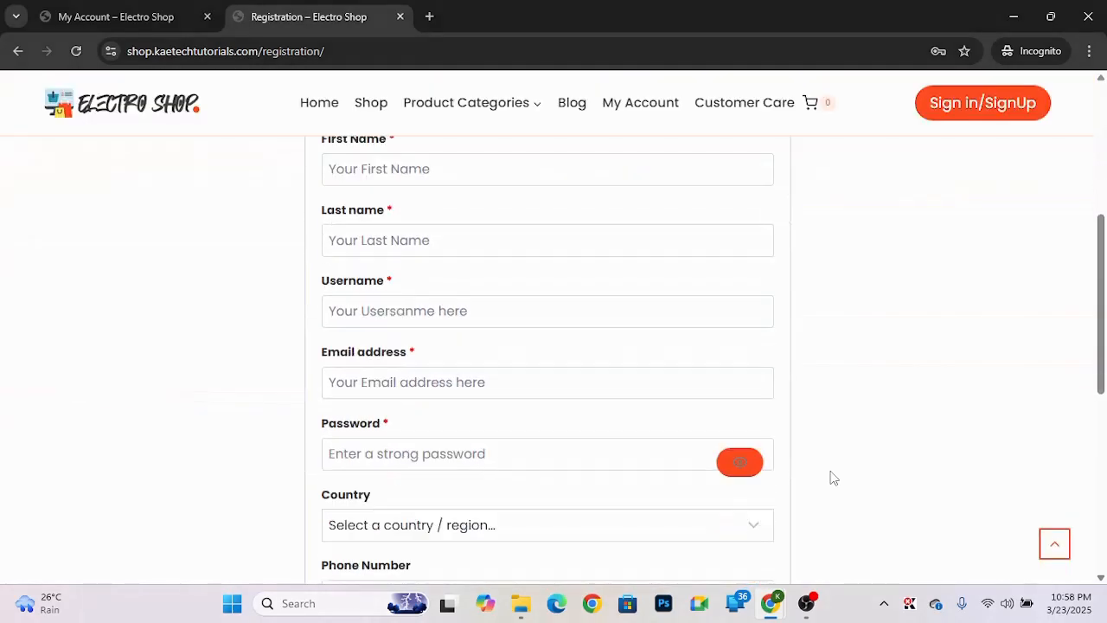
scroll(833, 477, down, 3)
scroll(833, 477, up, 1)
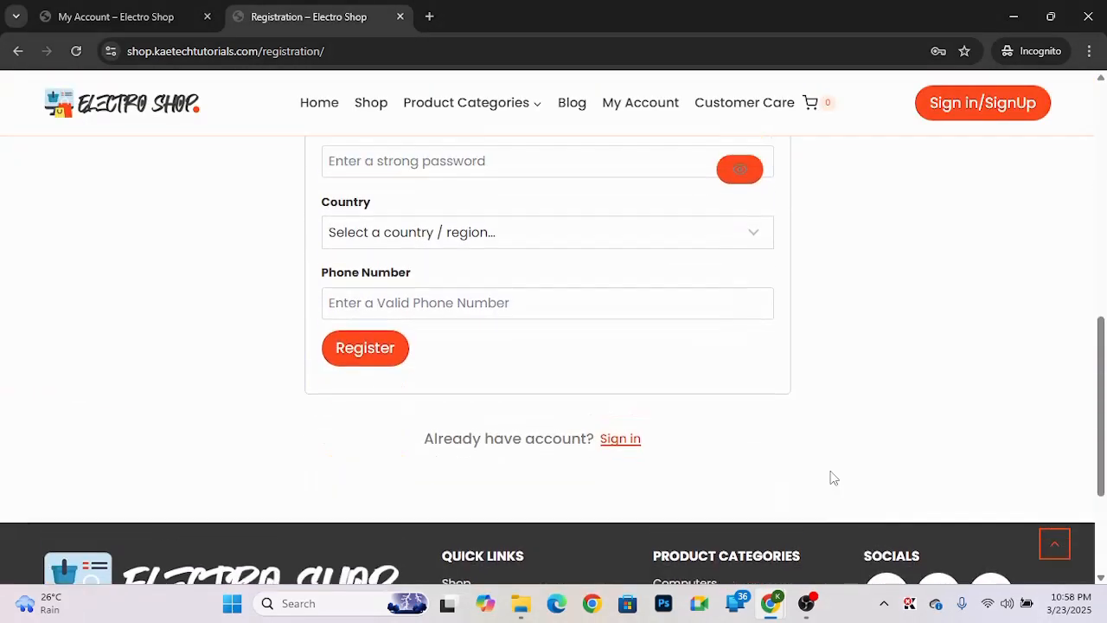
scroll(833, 478, up, 3)
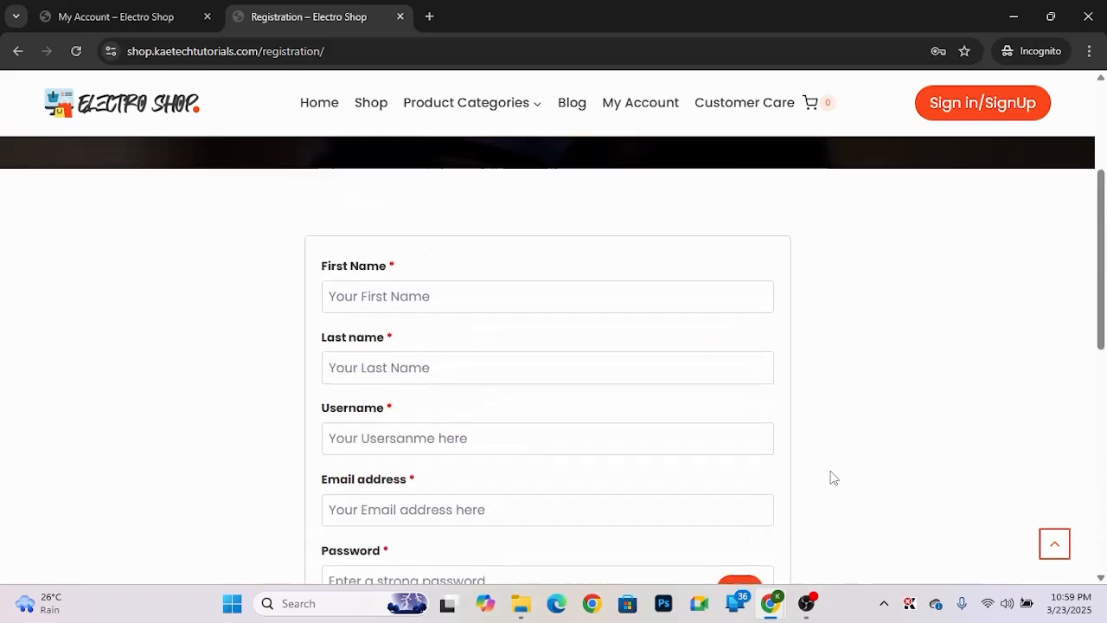
scroll(833, 478, down, 3)
scroll(833, 477, up, 2)
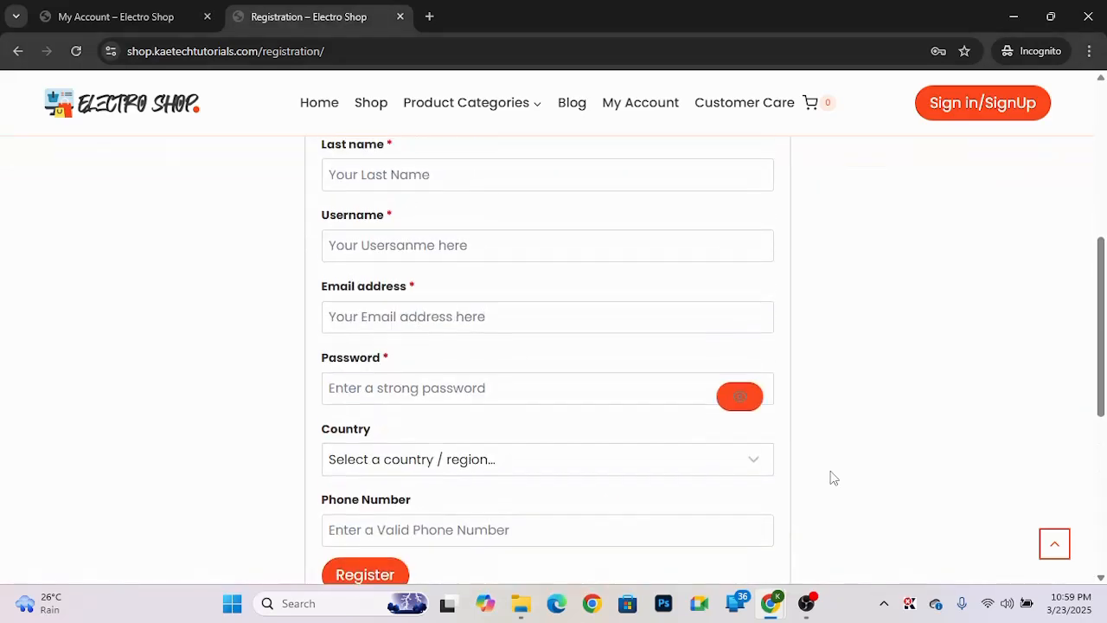
scroll(831, 478, down, 3)
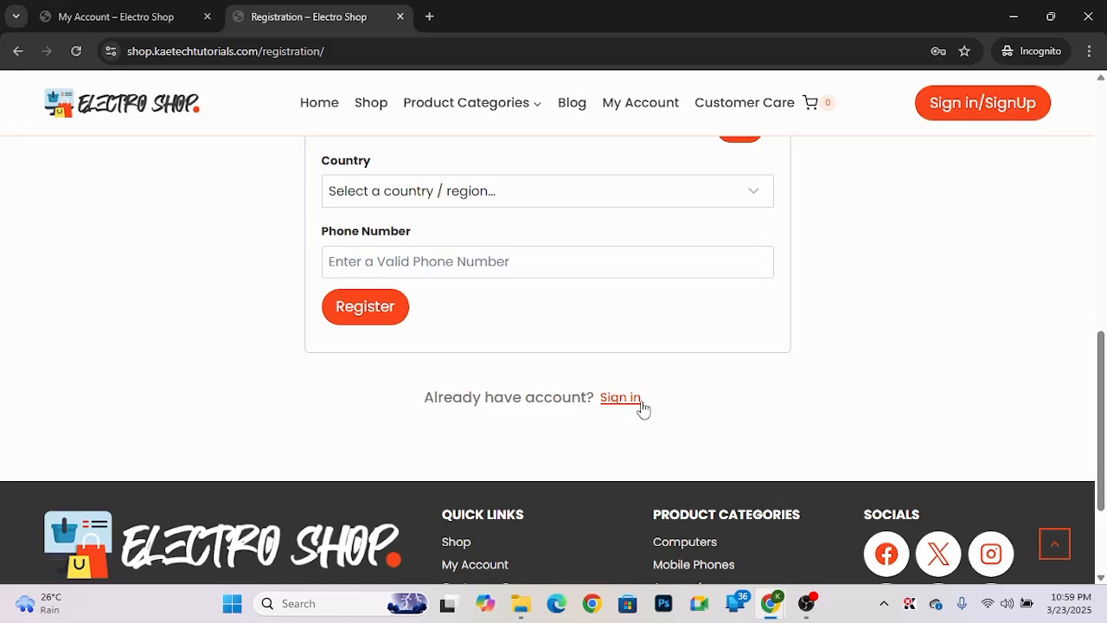
- Review the registration form's fields from the top: first name, last name, username, email address, password, country and phone number
scroll(784, 334, up, 10)
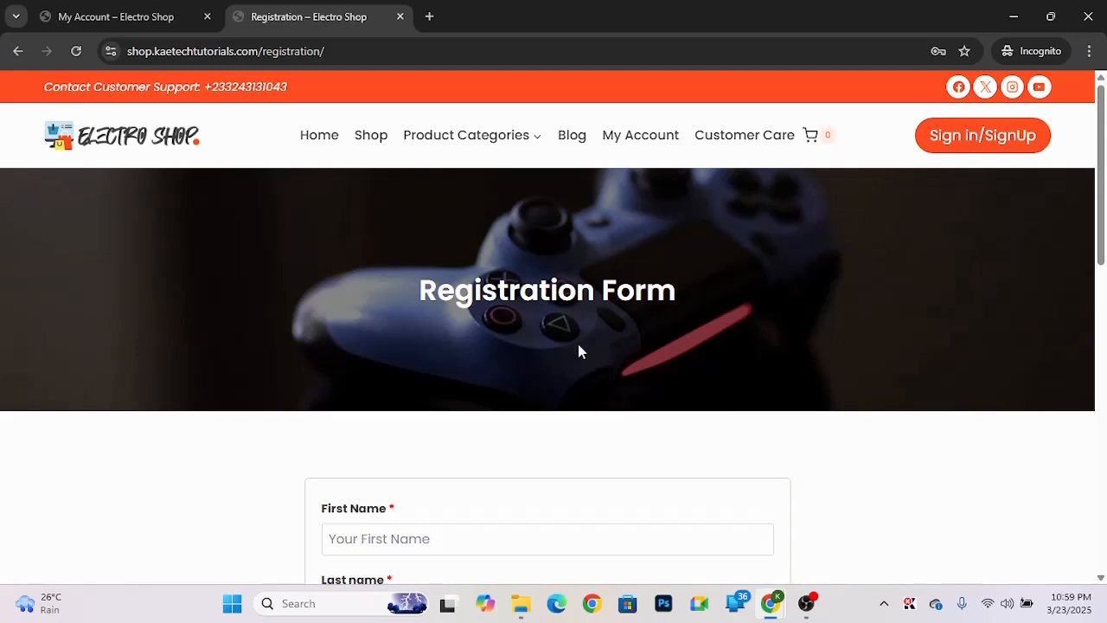
scroll(775, 333, down, 3)
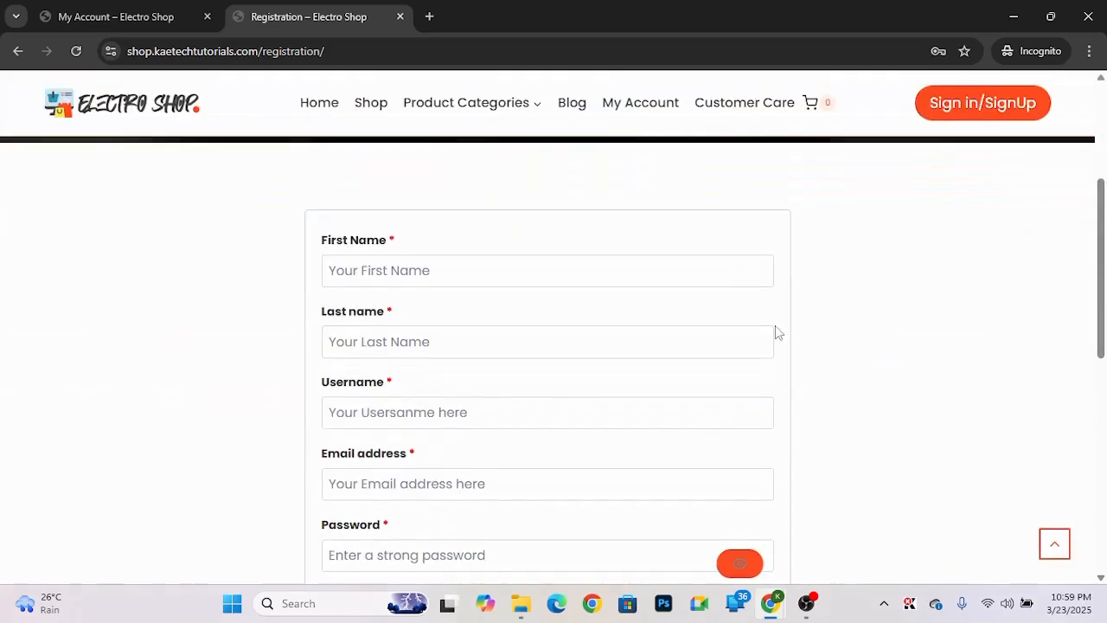
scroll(776, 332, down, 2)
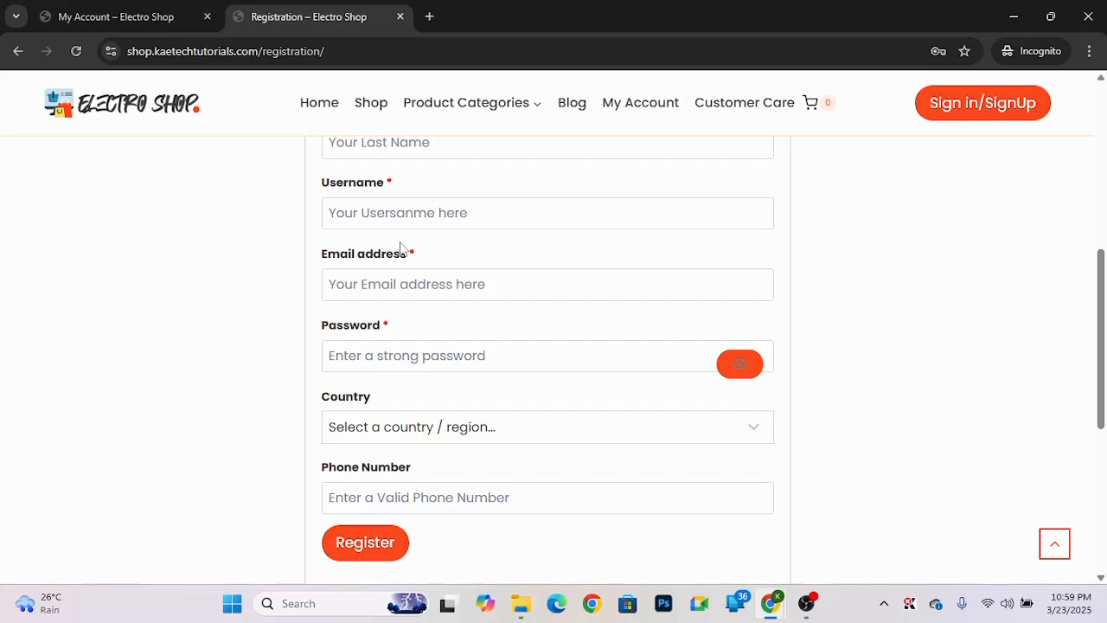
scroll(400, 247, up, 2)
scroll(400, 248, down, 1)
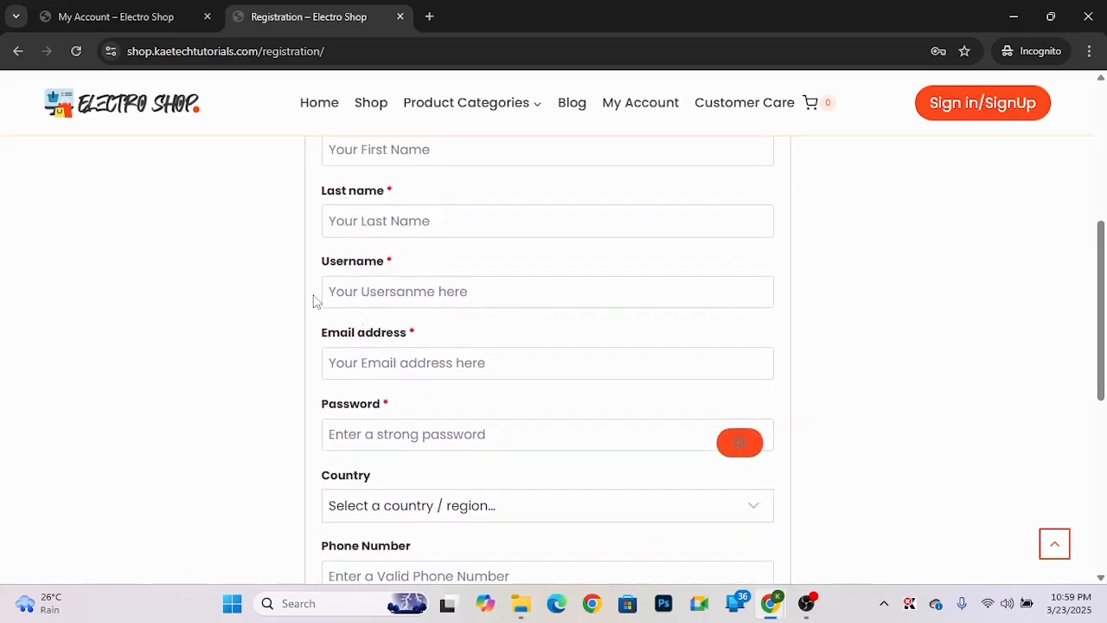
scroll(453, 372, down, 1)
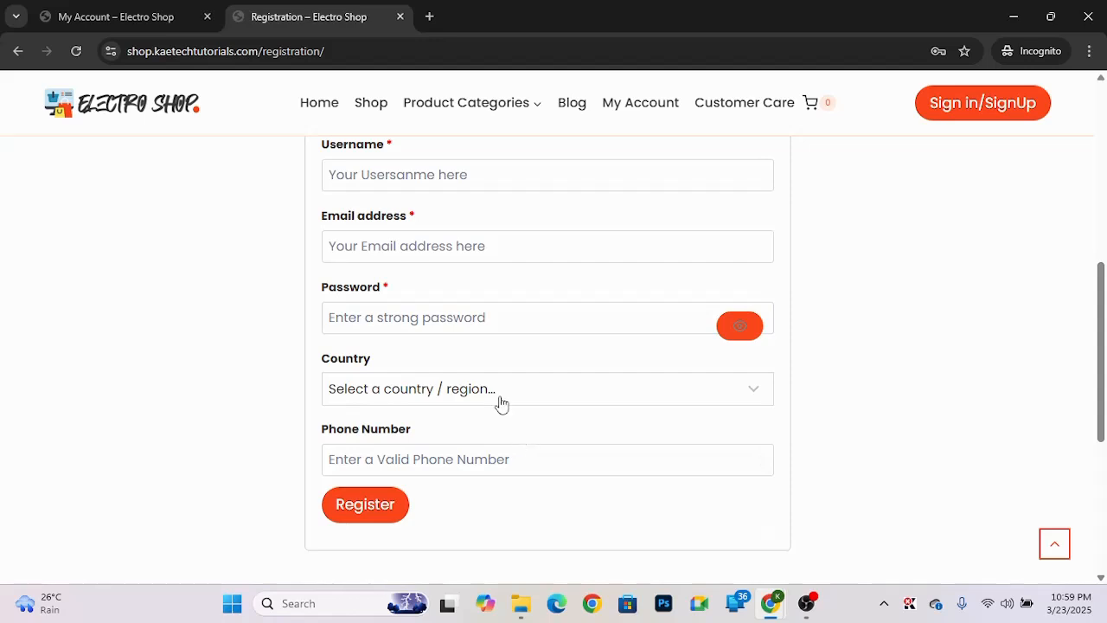
- Compare the default login and register forms on kaetechtutorials.com with the custom registration form on the shop subdomain
click(118, 16)
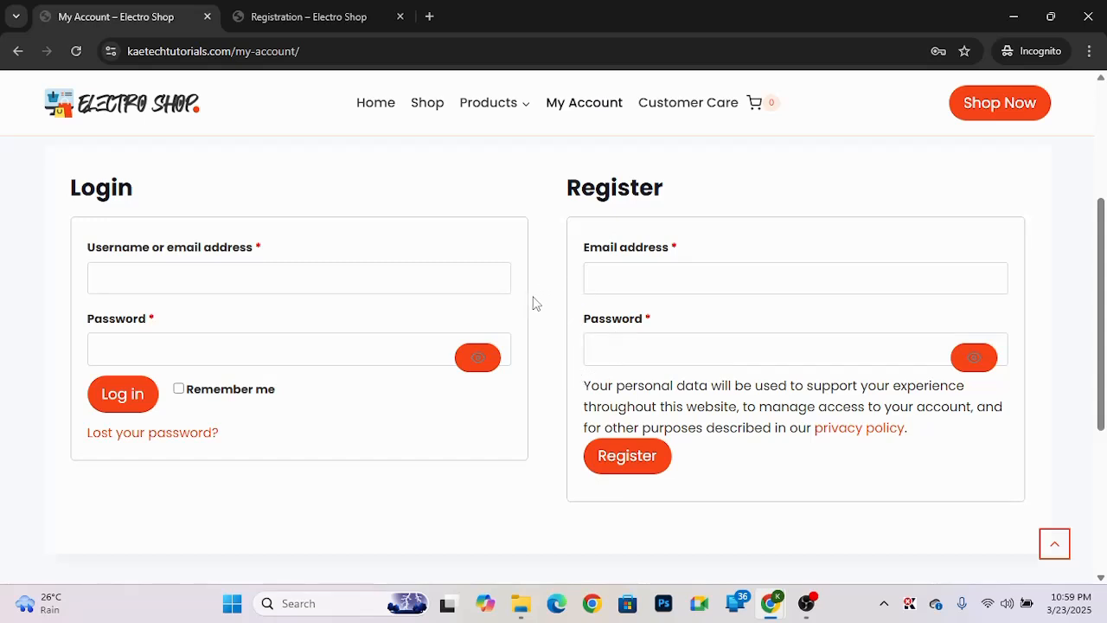
click(322, 24)
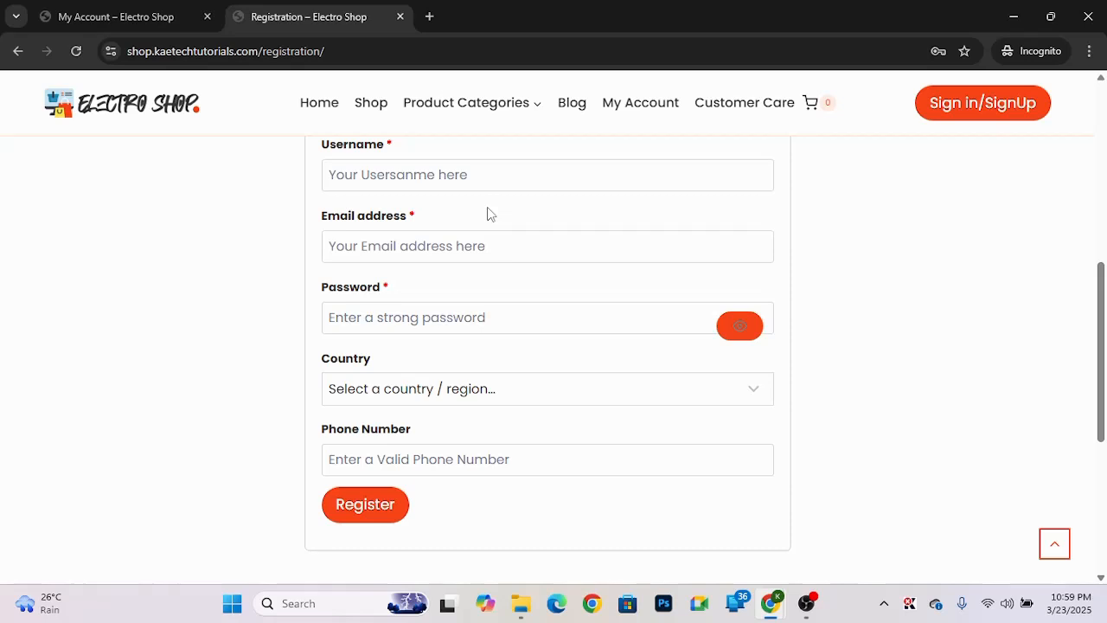
click(115, 17)
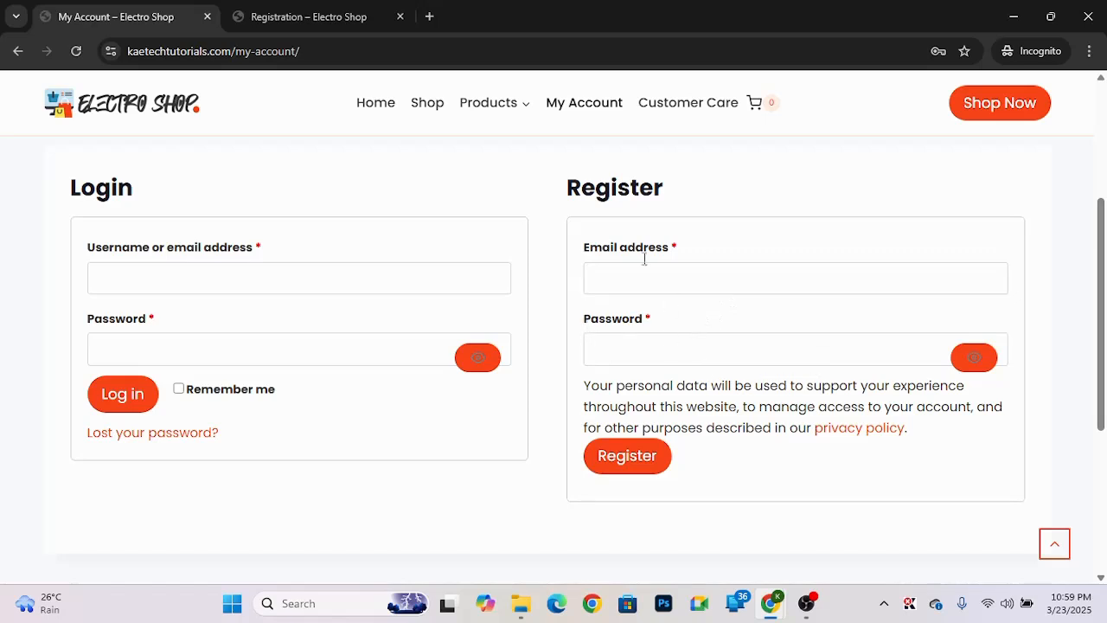
click(331, 12)
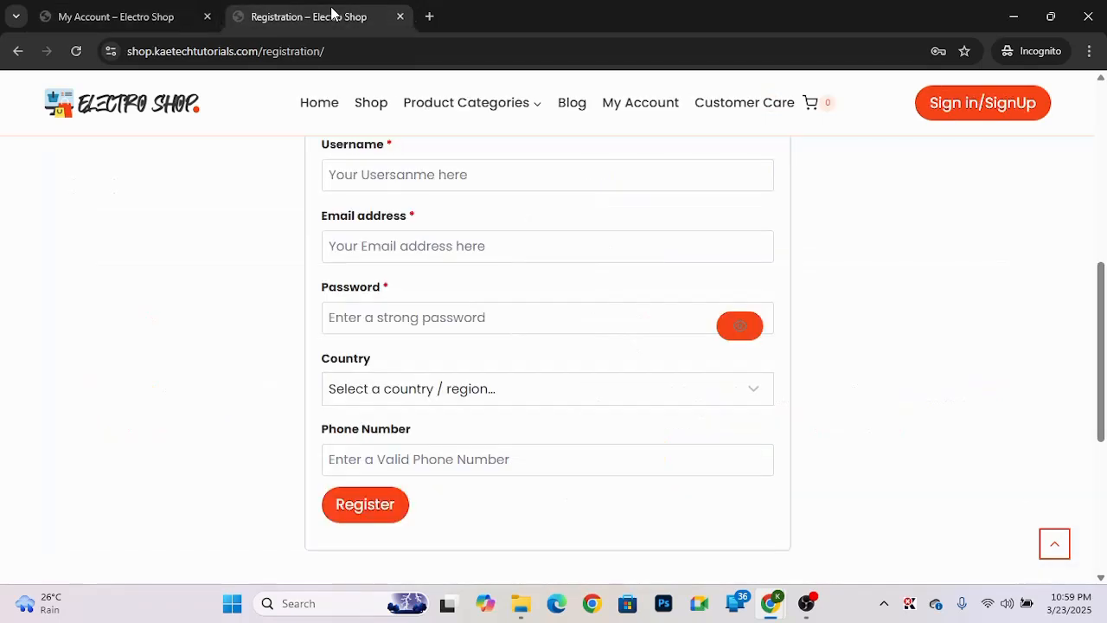
scroll(489, 275, up, 3)
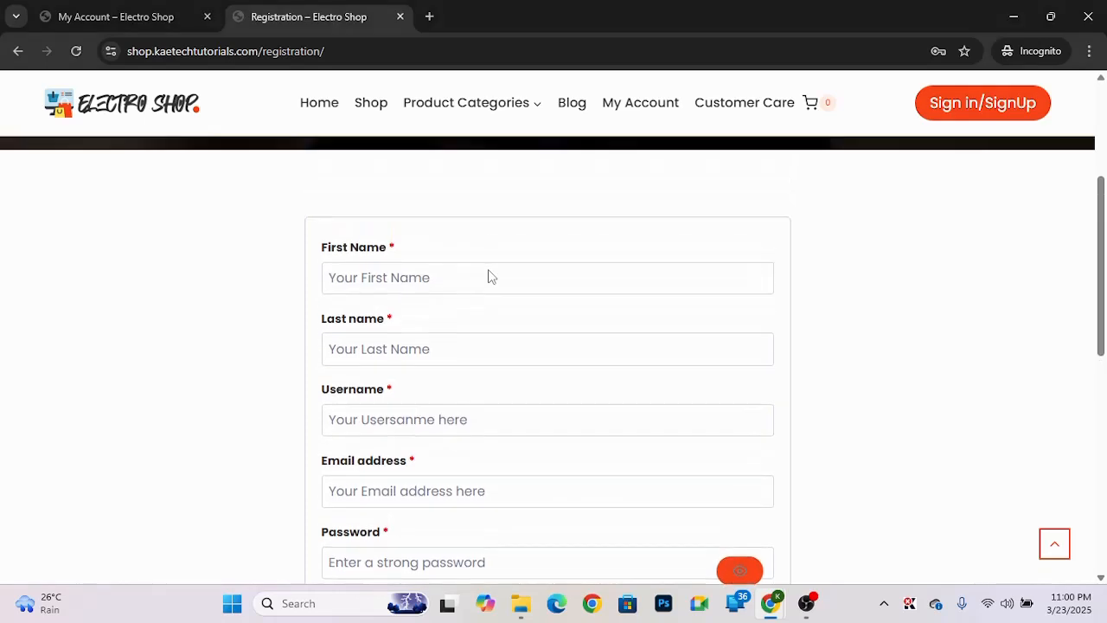
scroll(490, 275, down, 2)
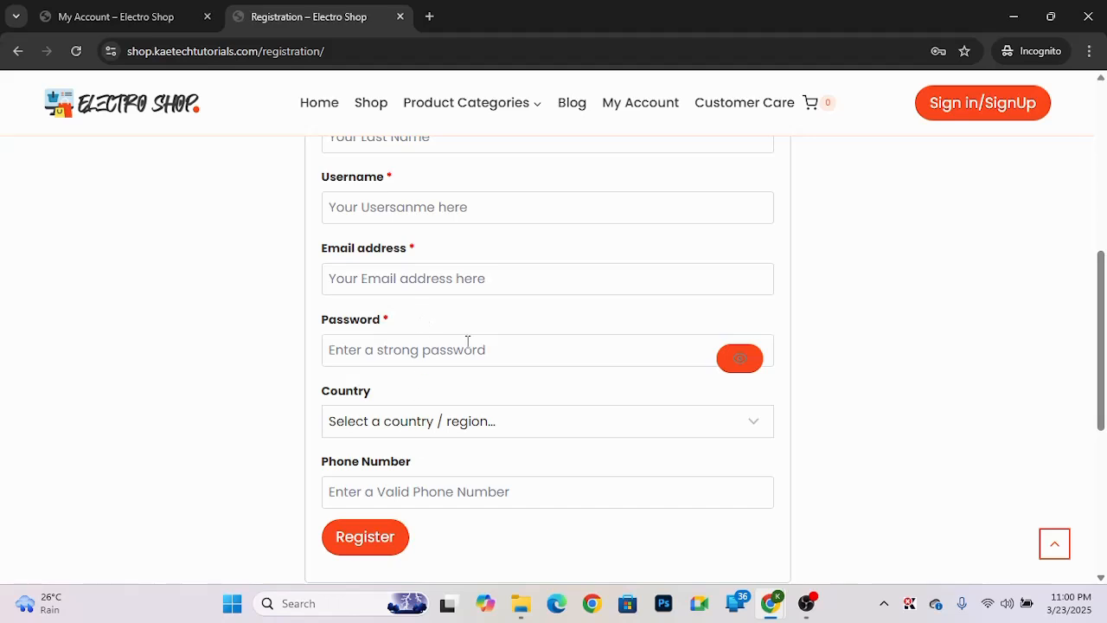
scroll(467, 342, up, 3)
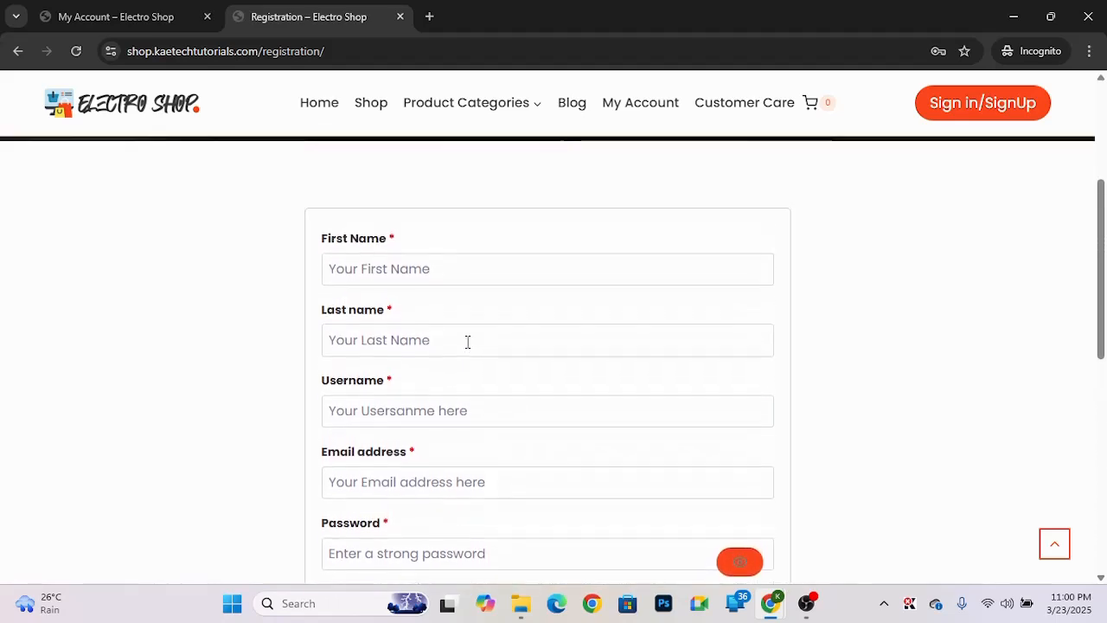
scroll(467, 341, up, 3)
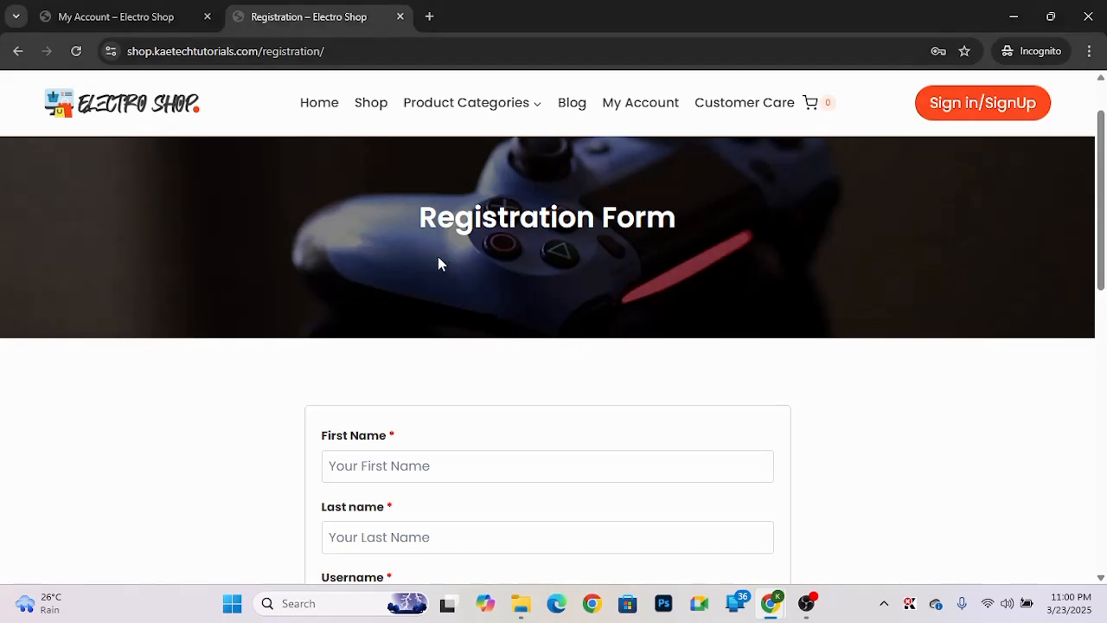
scroll(398, 249, up, 1)
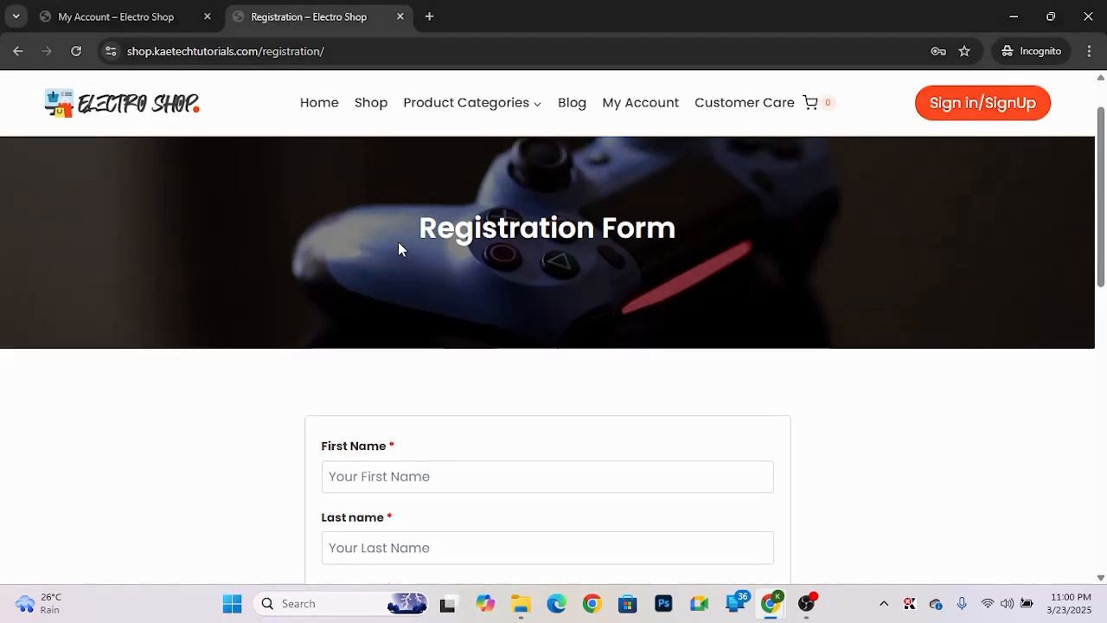
- Return to the kaetechtutorials.com site with the default forms, open its home page and look it over
click(157, 28)
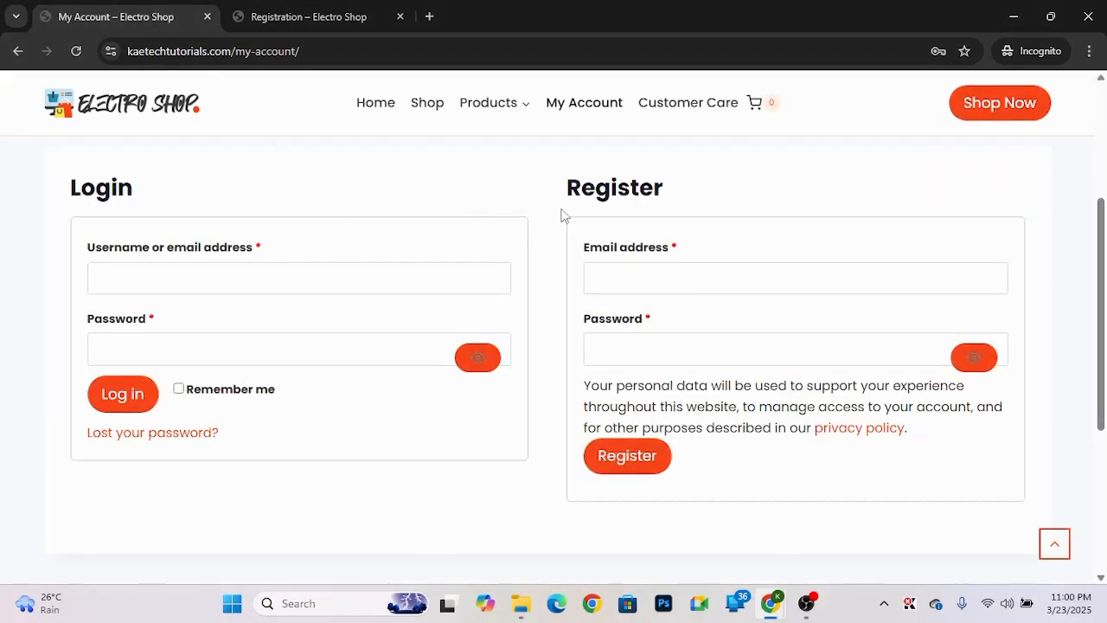
click(377, 107)
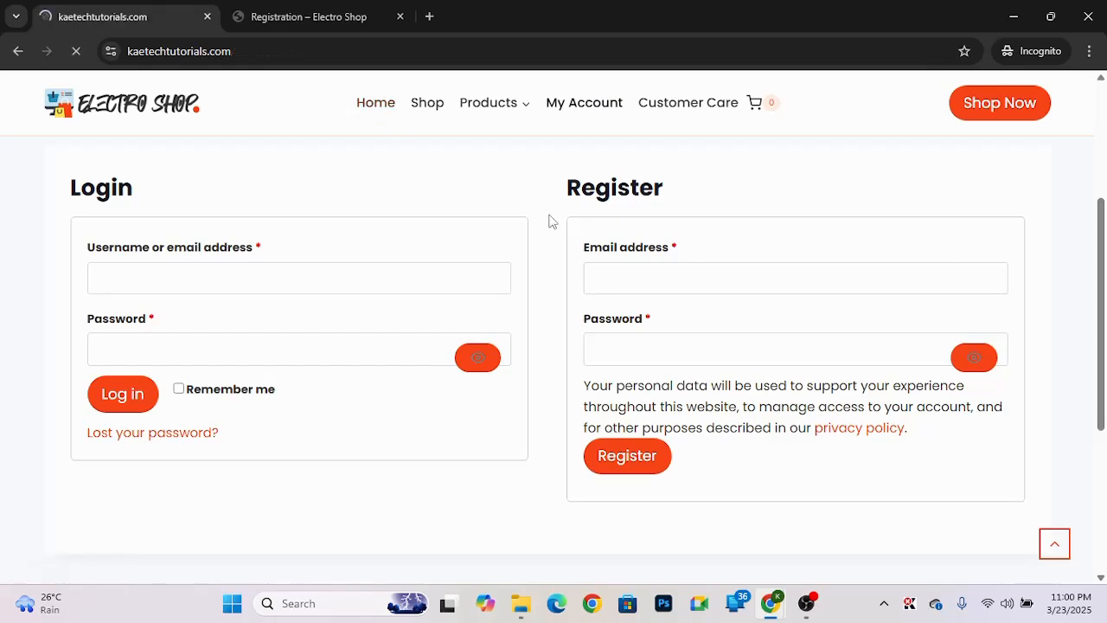
scroll(703, 343, down, 3)
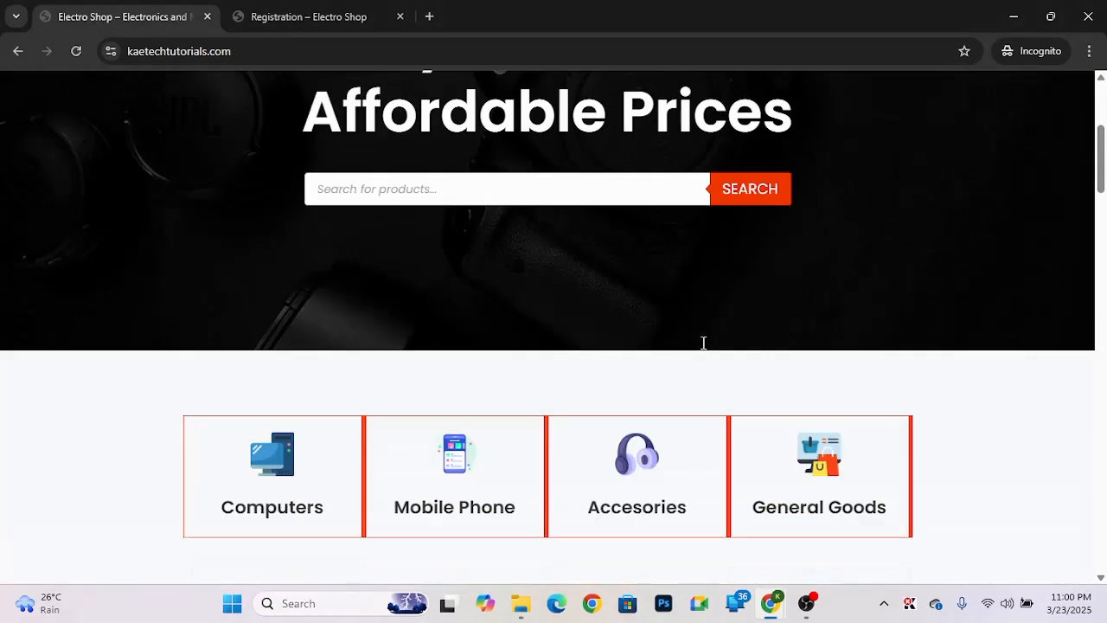
scroll(703, 343, down, 3)
scroll(703, 343, up, 6)
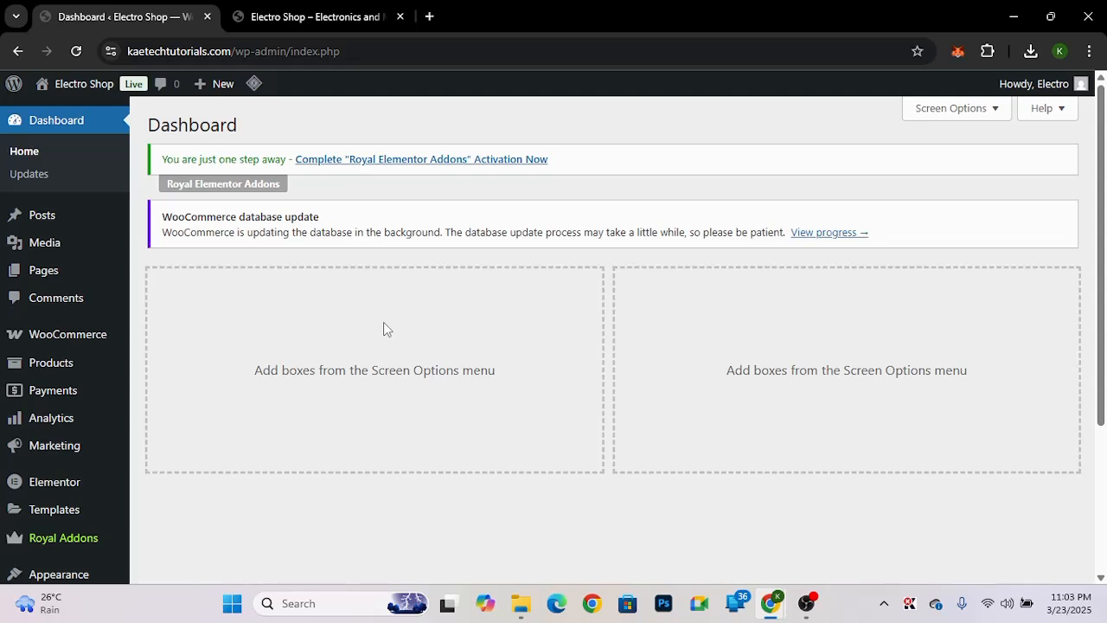
- Open the page for adding new plugins and search for "registration form for woocommerce"
scroll(194, 399, down, 3)
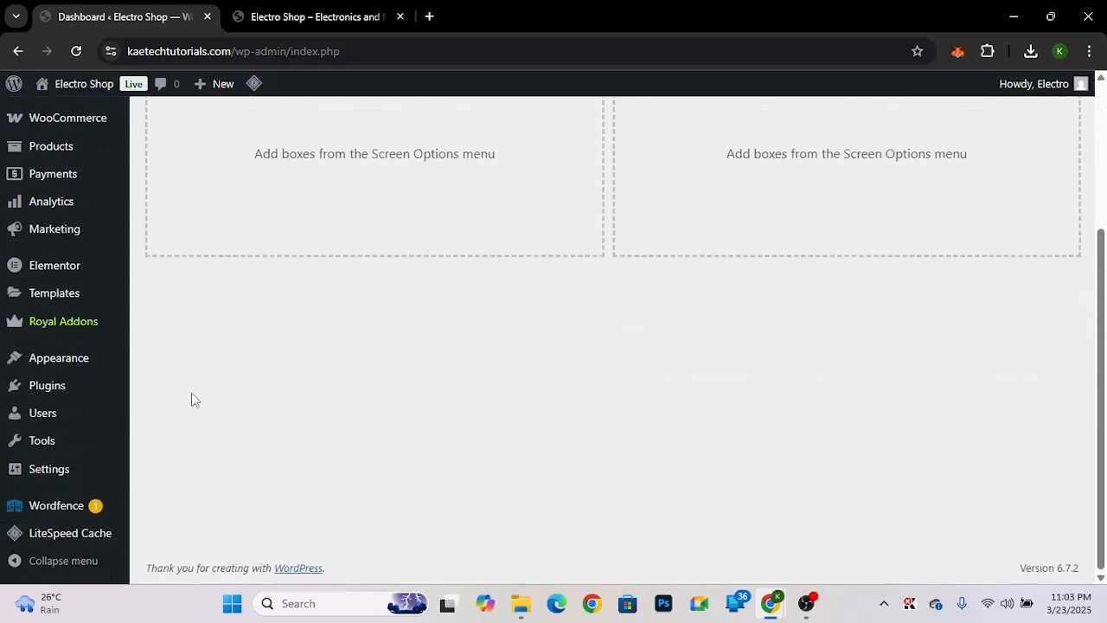
mouse_move(48, 391)
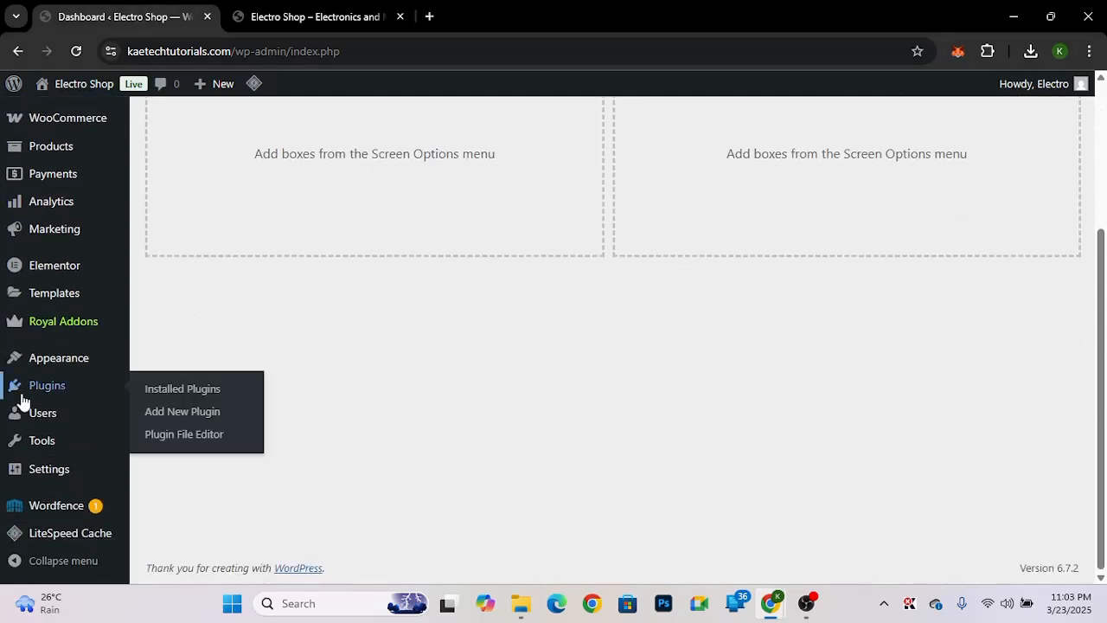
click(192, 413)
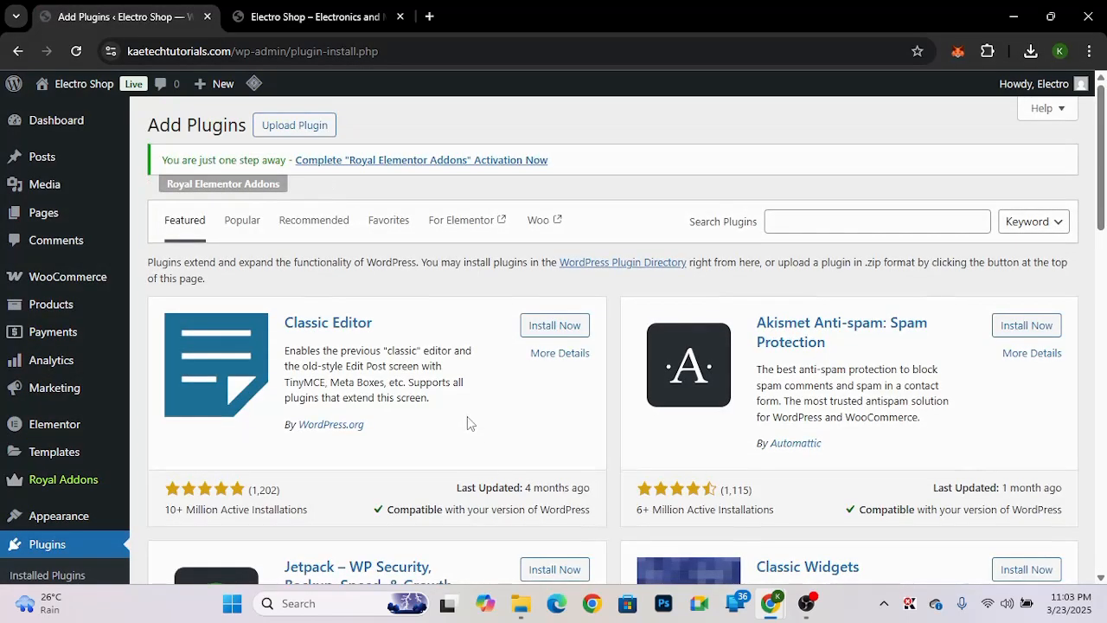
click(824, 218)
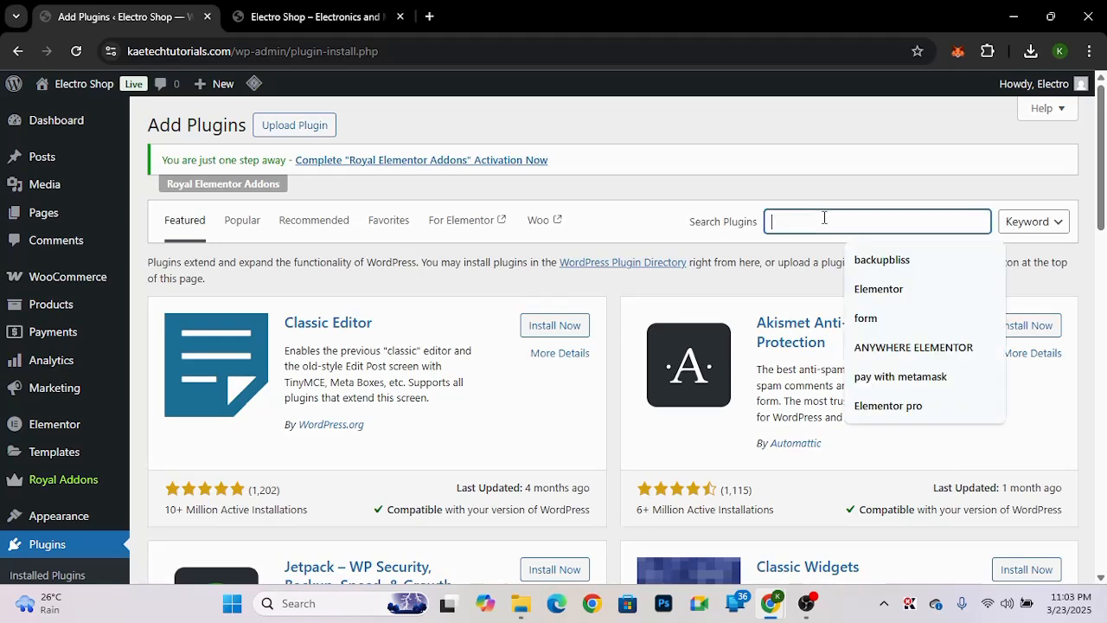
text(registration form for woocommerce)
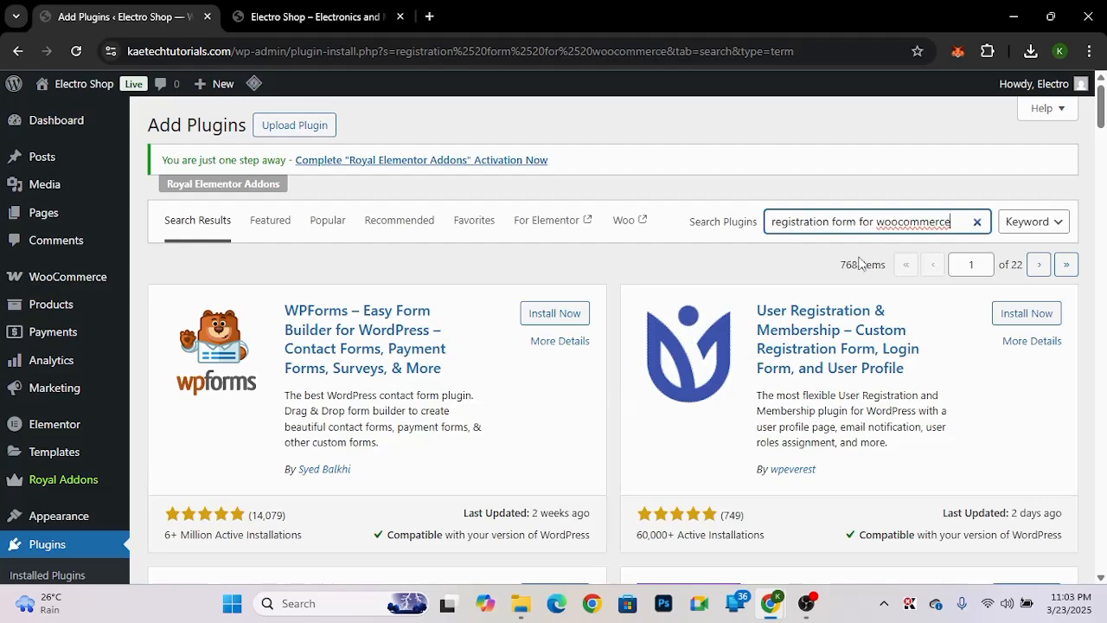
- Find the Registration Form for WooCommerce plugin by ThemeGrill in the search results, then install and activate it
scroll(640, 436, down, 3)
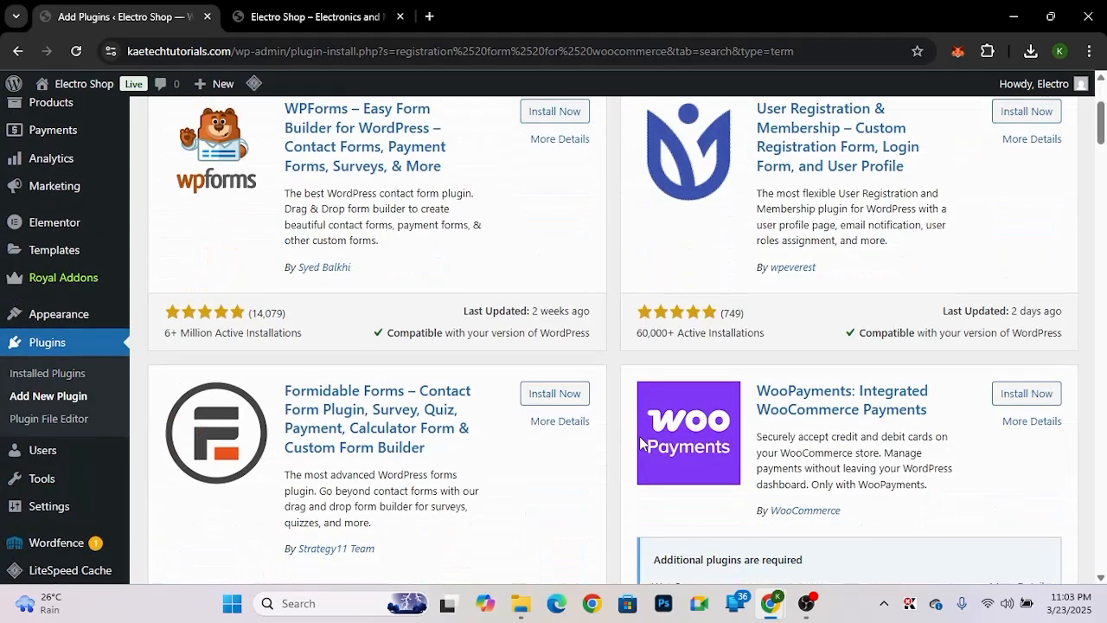
scroll(639, 436, down, 10)
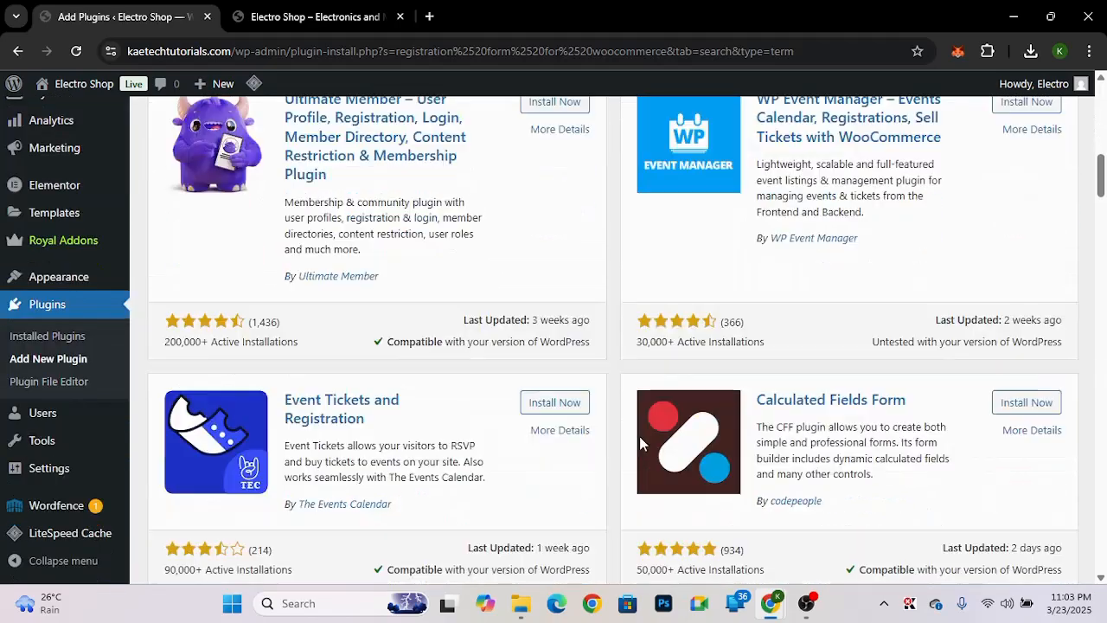
scroll(639, 436, down, 7)
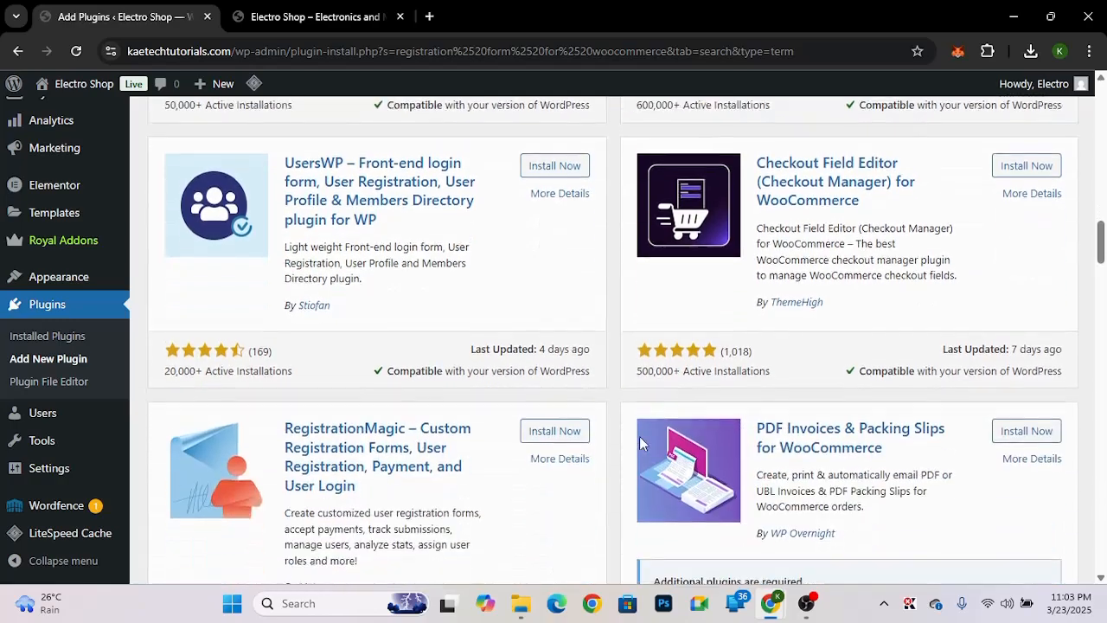
scroll(639, 436, down, 10)
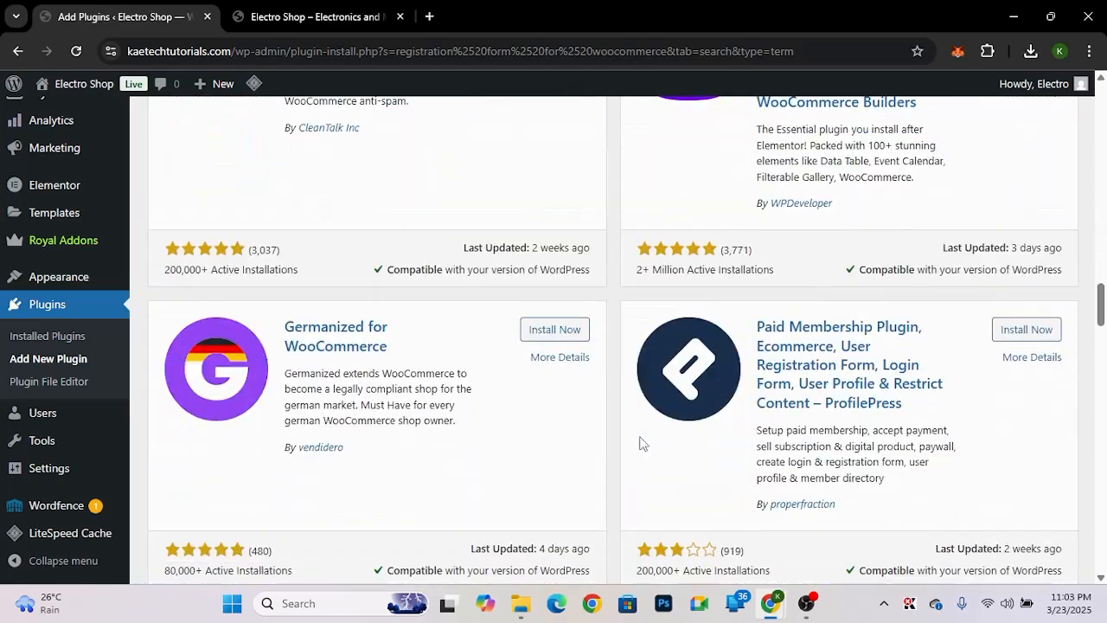
scroll(640, 436, down, 7)
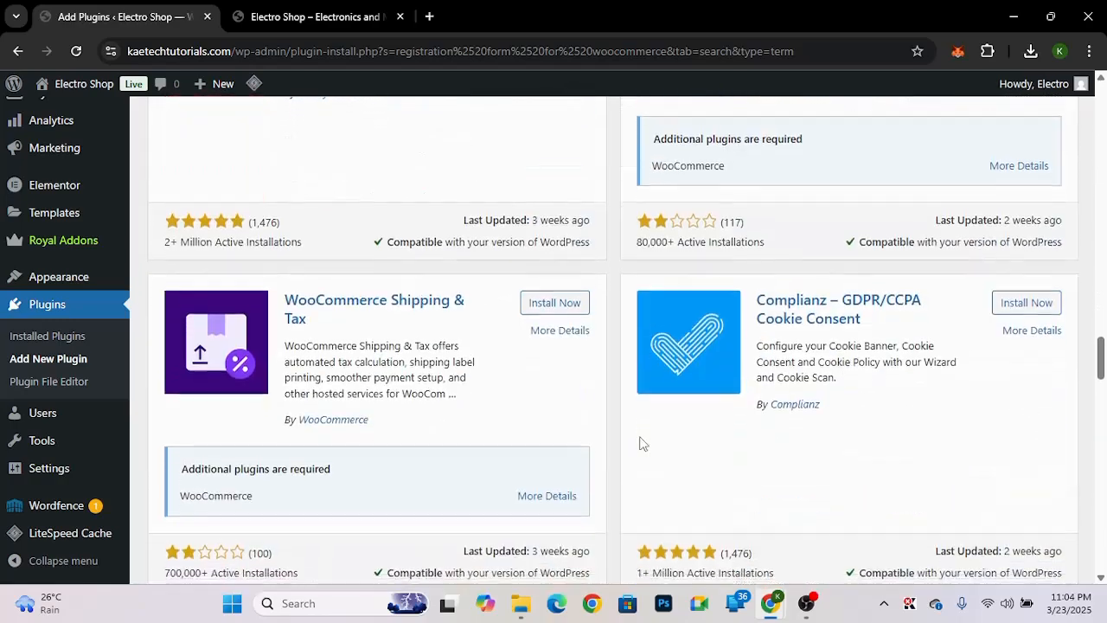
scroll(639, 443, down, 9)
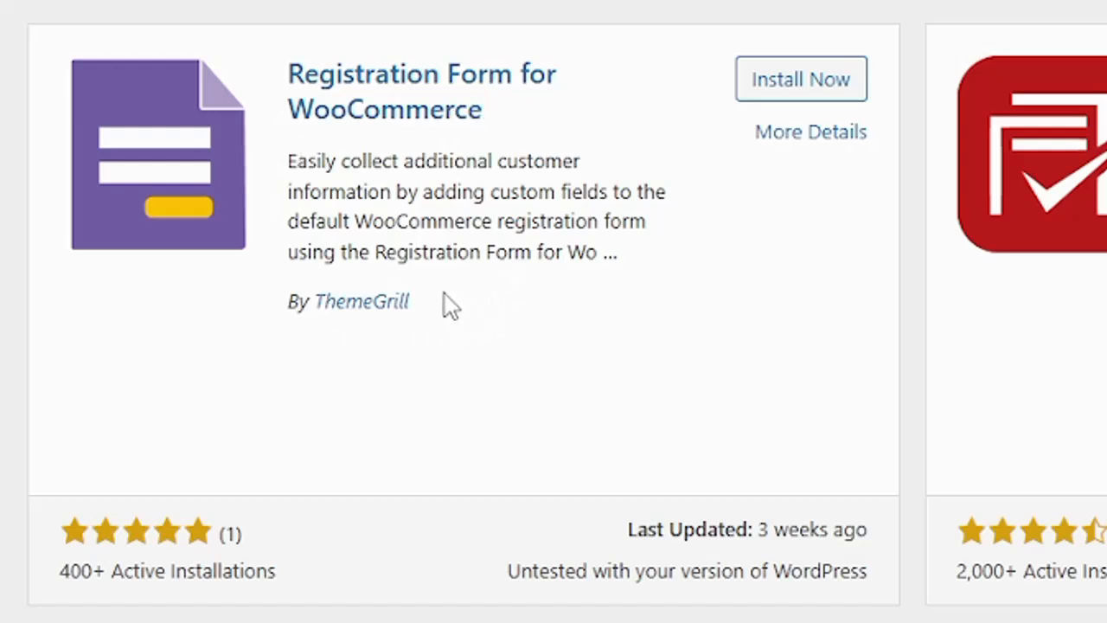
click(804, 87)
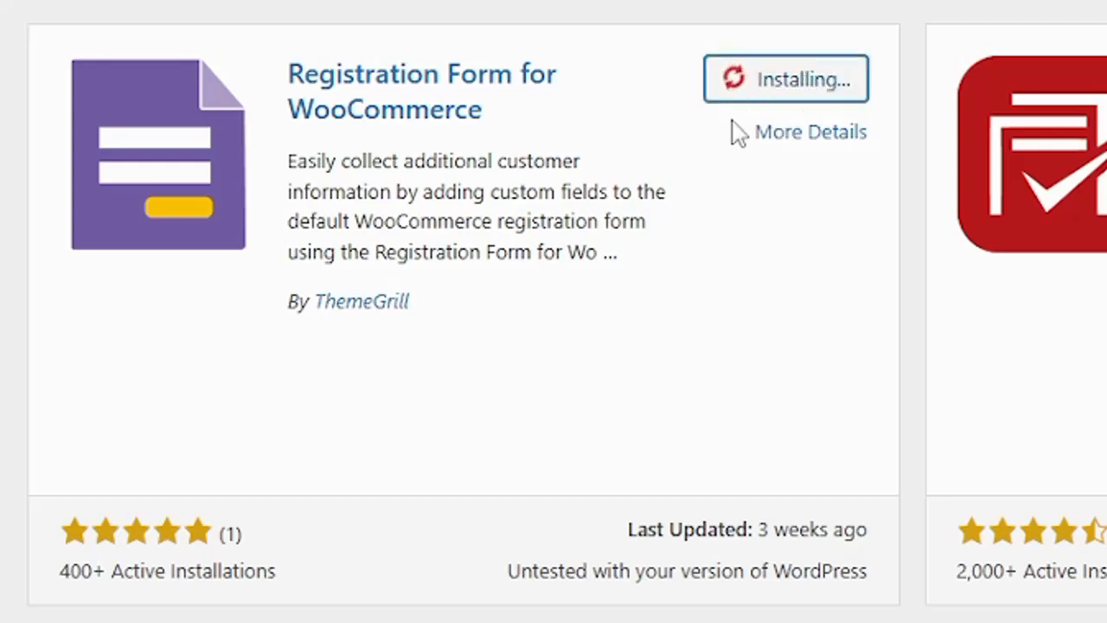
click(823, 85)
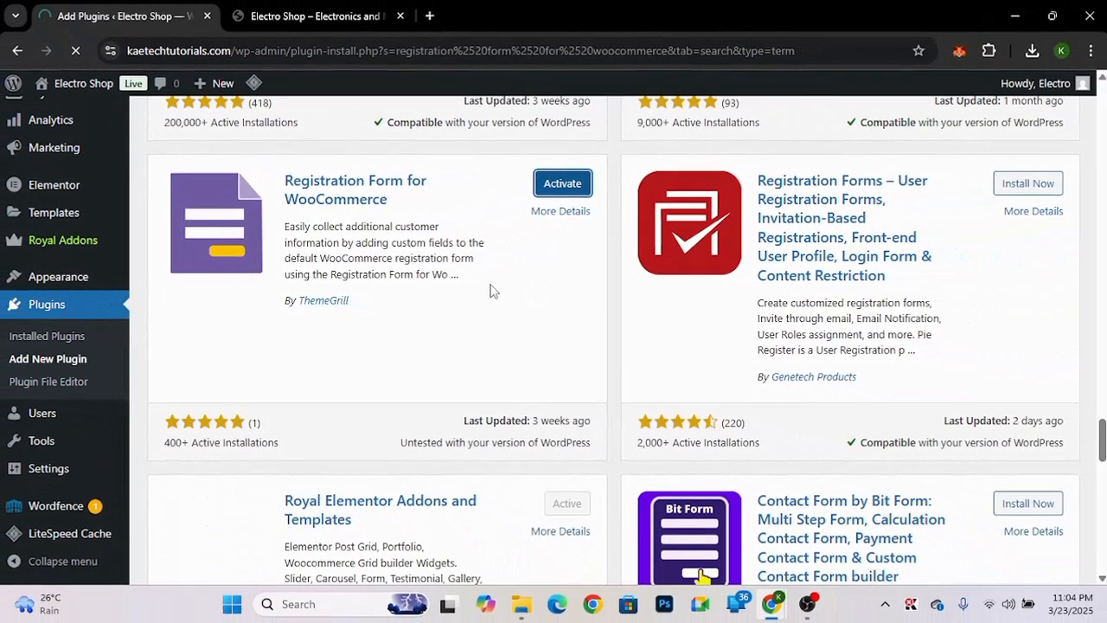
- Search the plugin directory for "visibility logic", then install and activate Visibility Logic for Elementor
scroll(462, 375, down, 3)
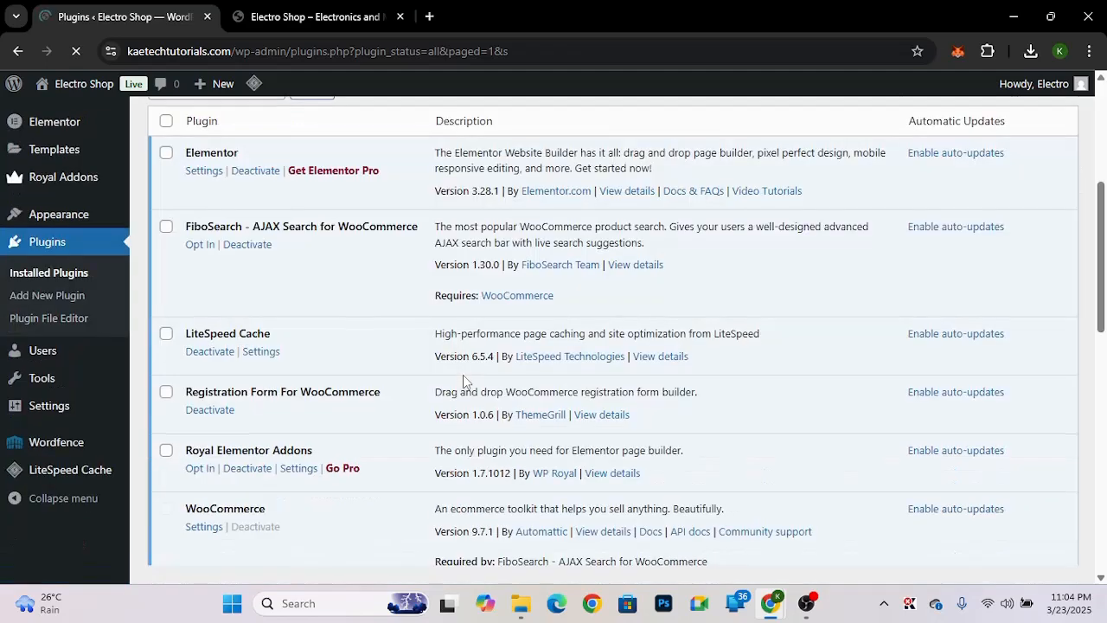
scroll(463, 374, down, 2)
scroll(463, 374, up, 5)
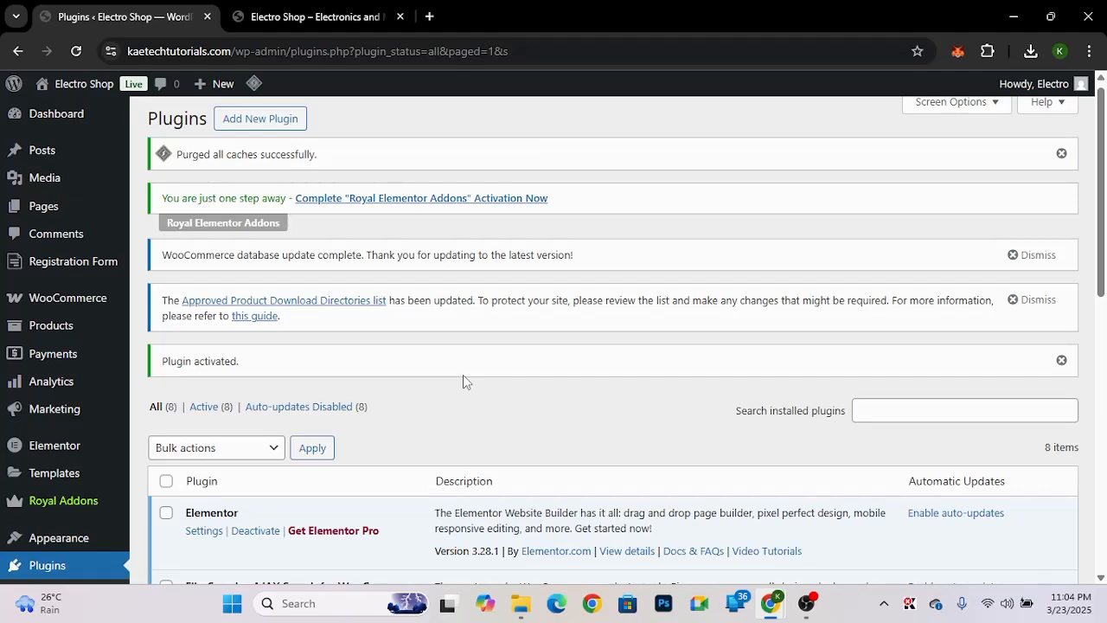
click(273, 125)
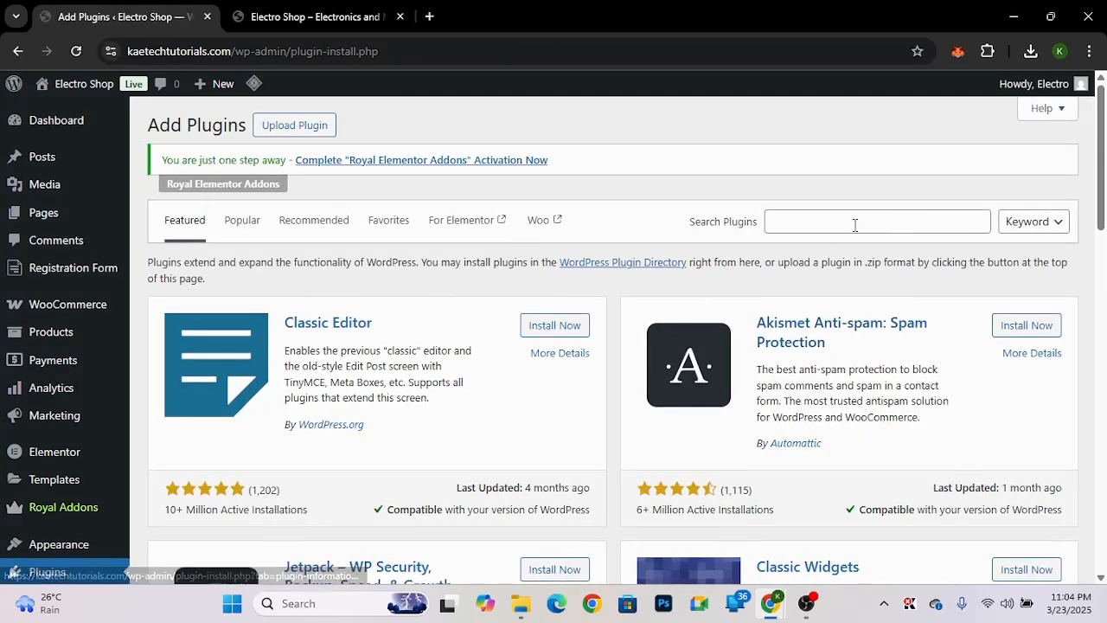
click(855, 225)
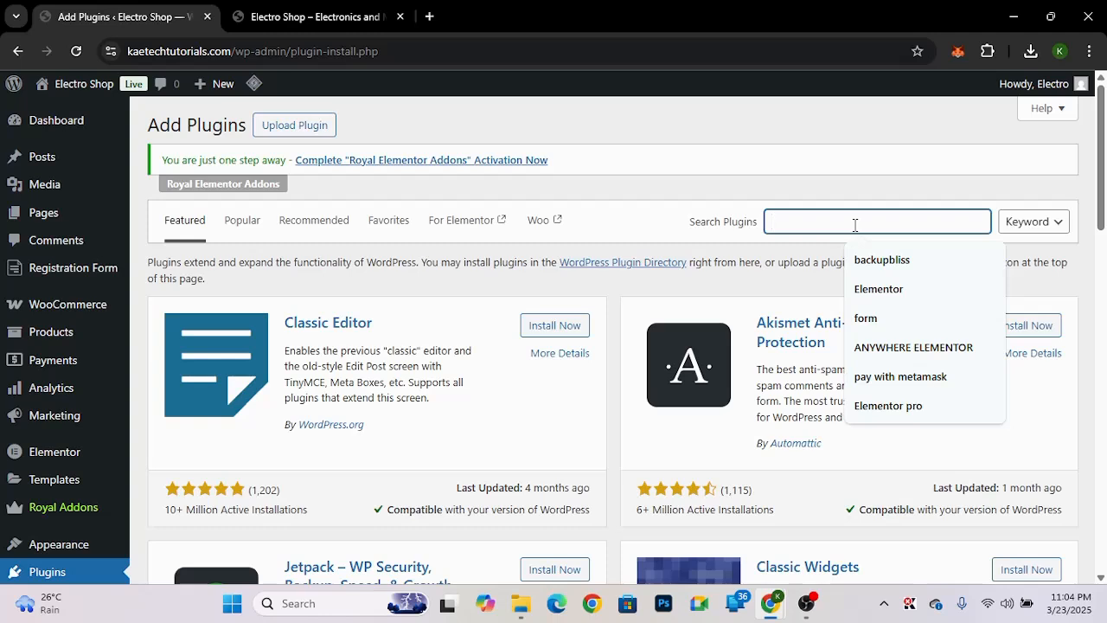
text(visibility logic)
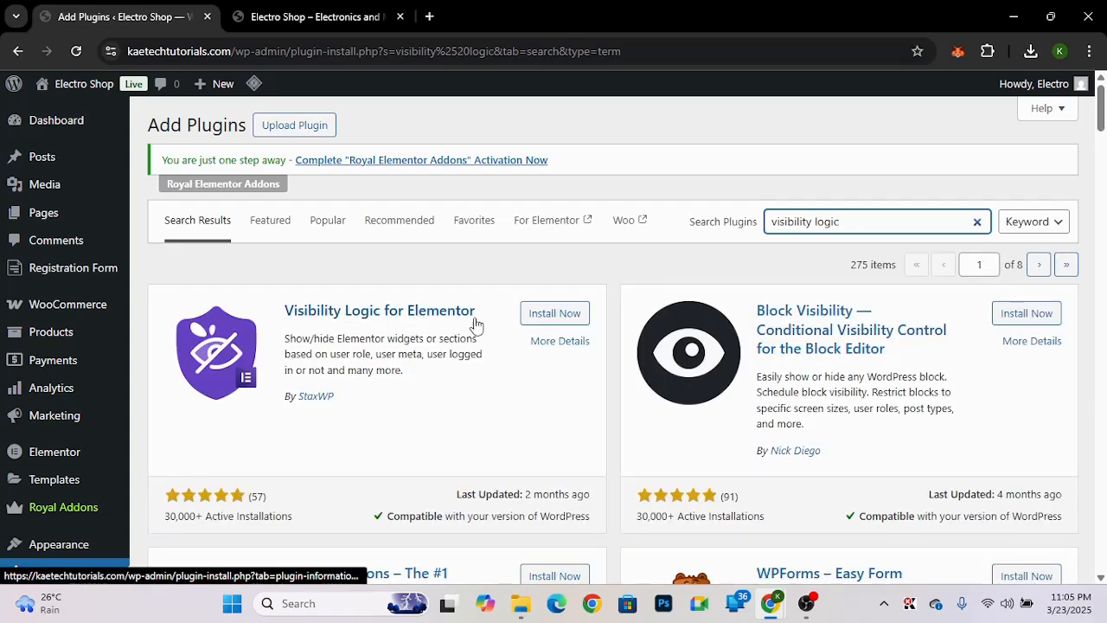
click(558, 313)
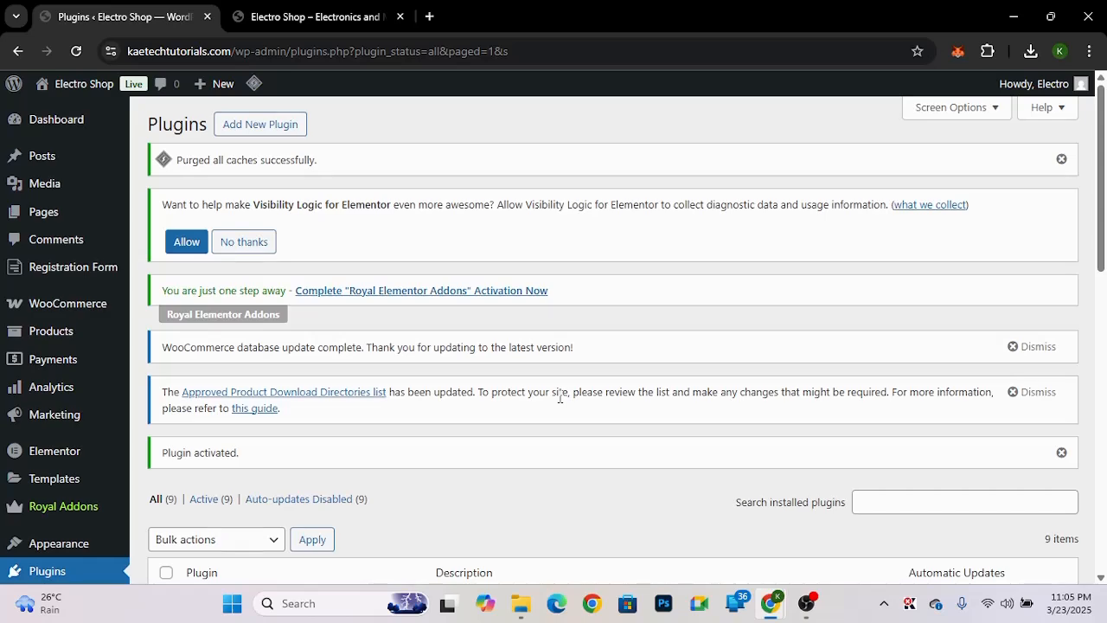
- Look over the installed plugins and open the list of all registration forms
scroll(560, 397, down, 3)
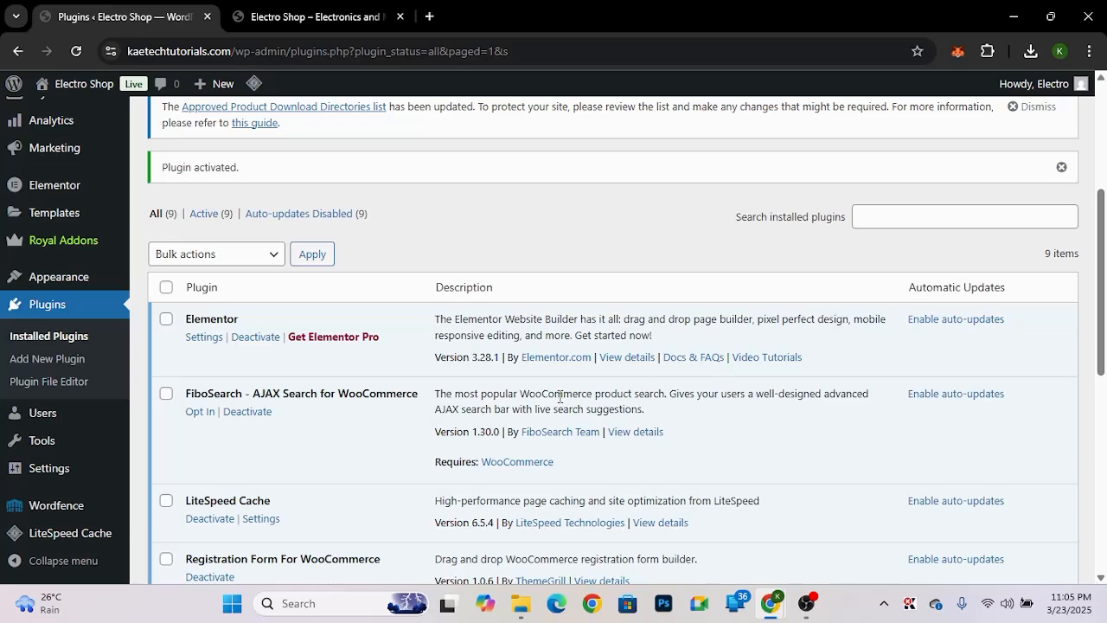
scroll(559, 397, up, 3)
scroll(560, 397, down, 3)
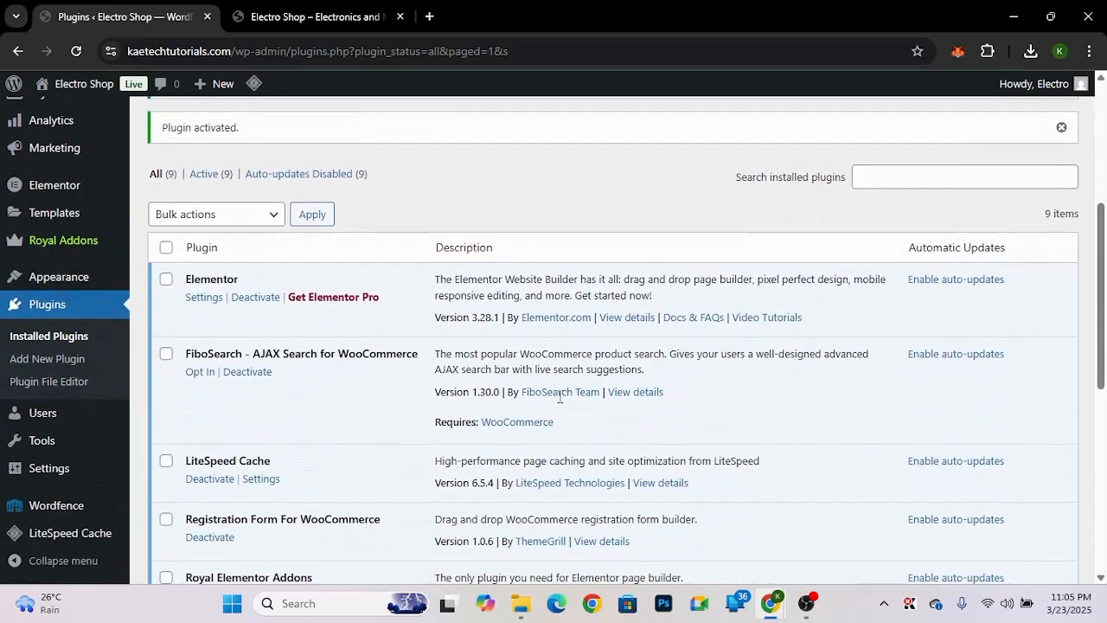
scroll(559, 397, down, 2)
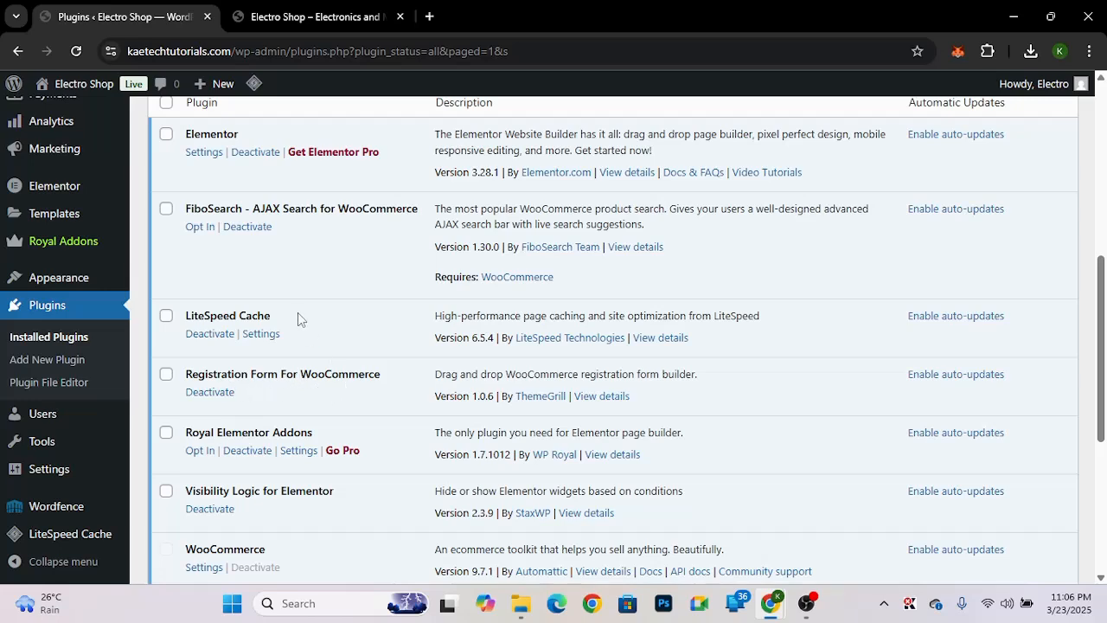
scroll(298, 319, up, 3)
mouse_move(26, 273)
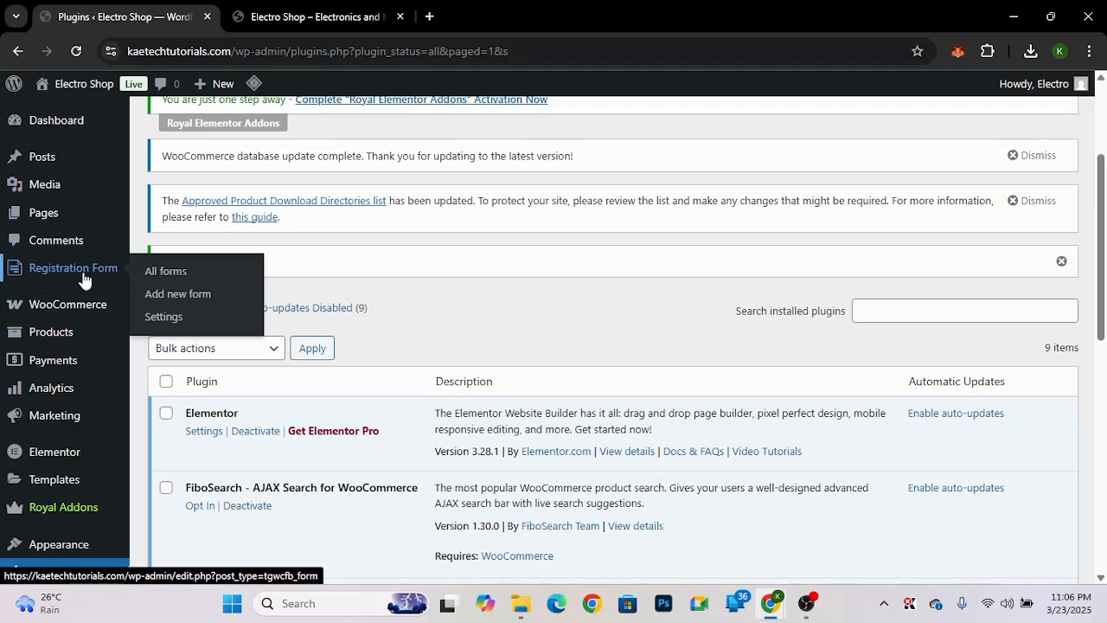
click(167, 274)
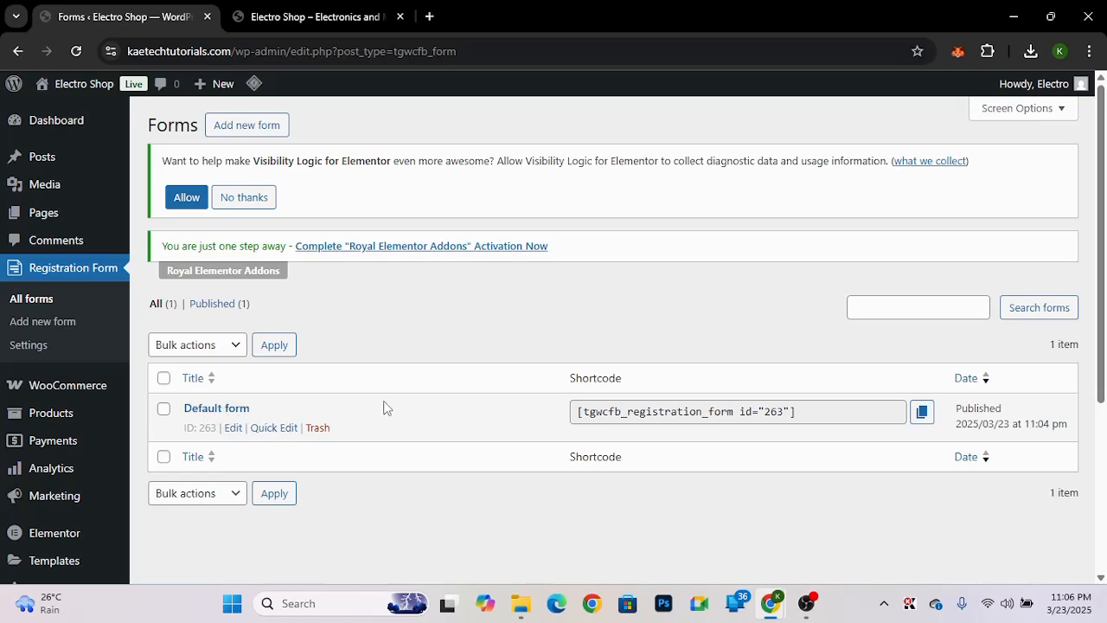
- Open the registration form settings and check the available options for replacing the WooCommerce registration form
click(35, 346)
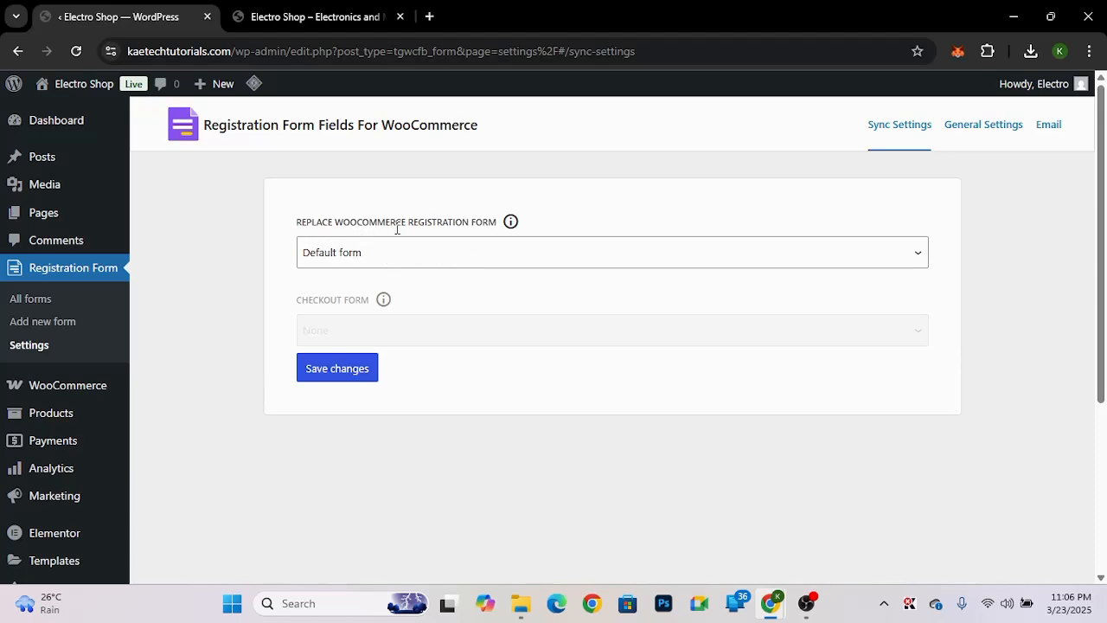
click(479, 258)
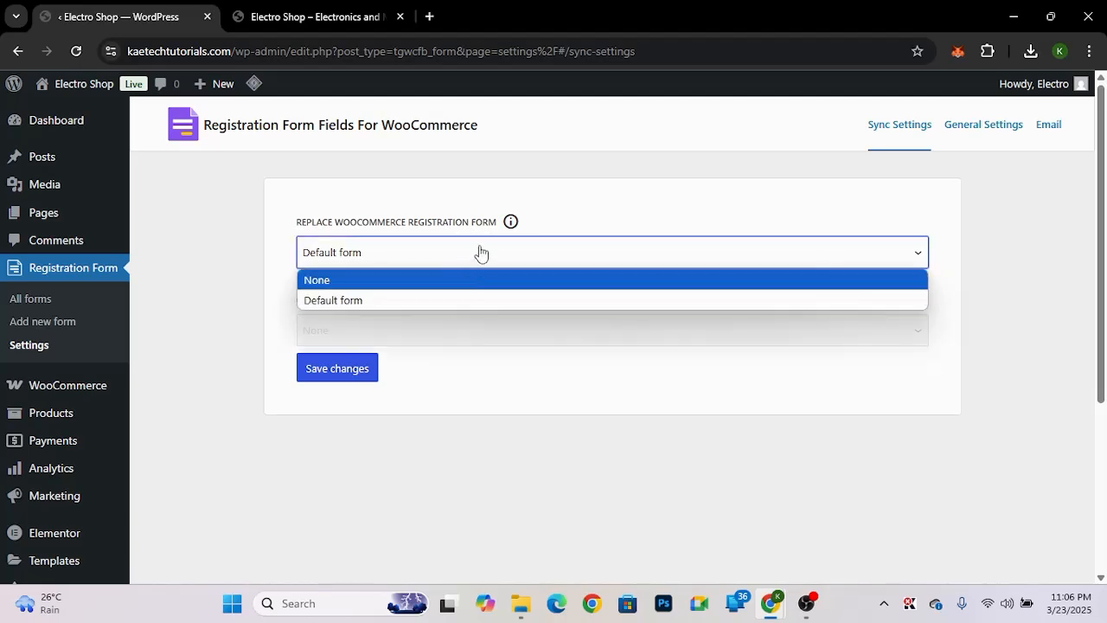
click(480, 251)
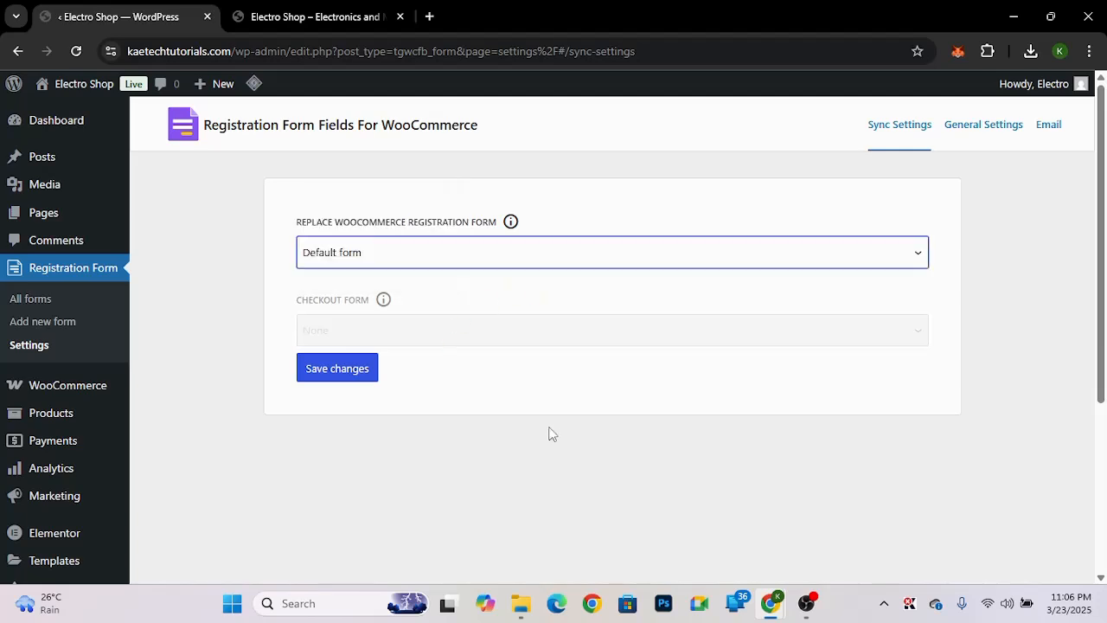
mouse_move(370, 321)
- Review the captcha options in the general settings and the admin email setting of the registration form plugin
click(1006, 132)
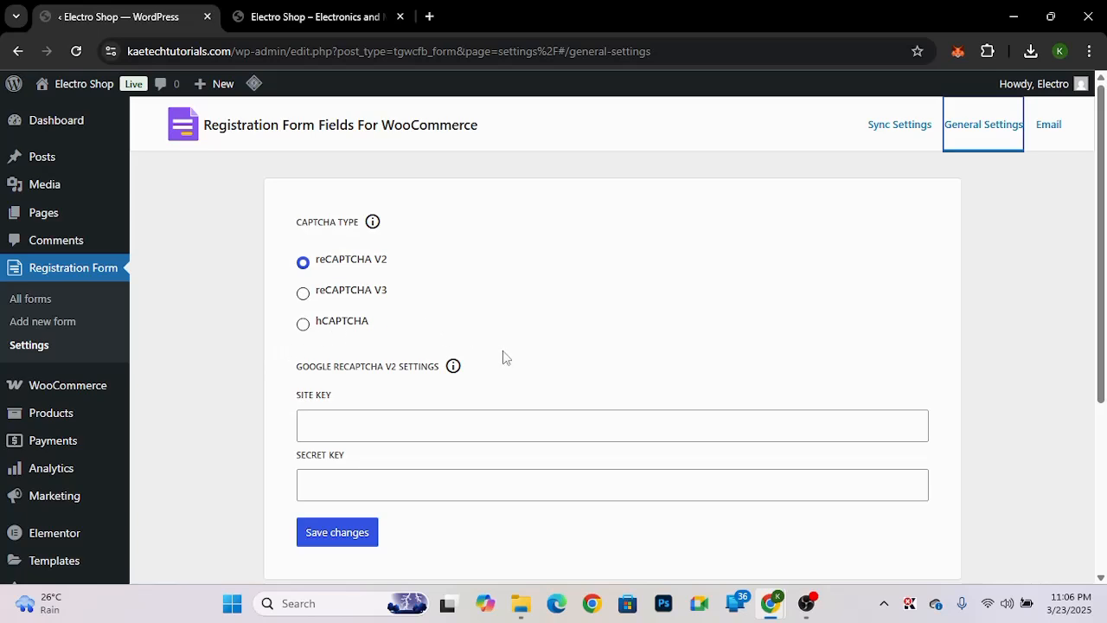
scroll(512, 367, down, 2)
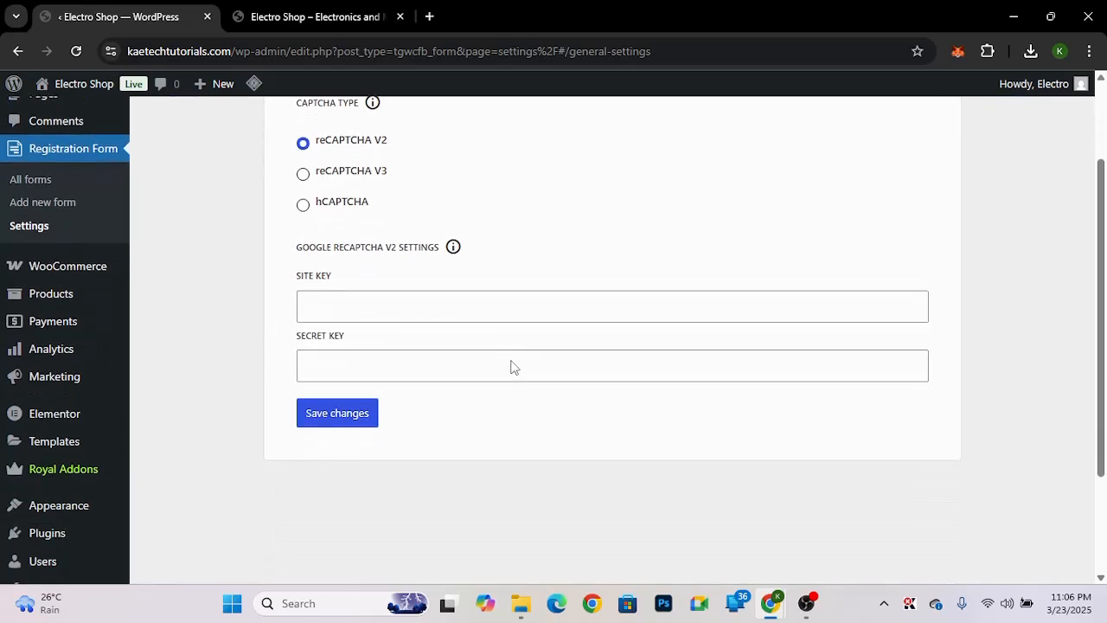
scroll(511, 367, up, 1)
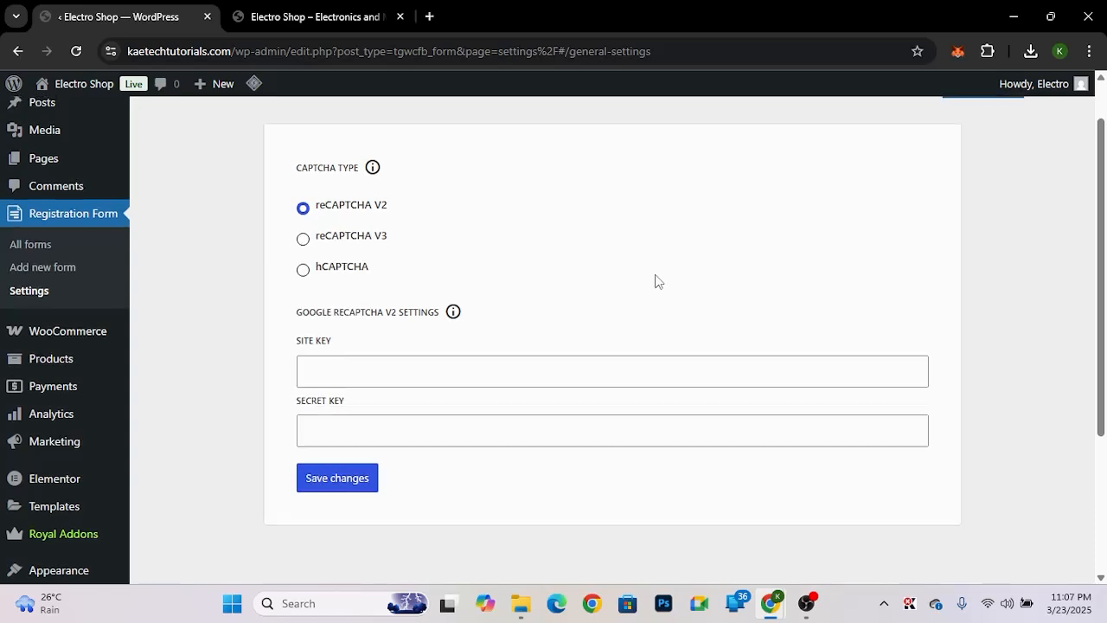
scroll(655, 281, up, 1)
click(1061, 126)
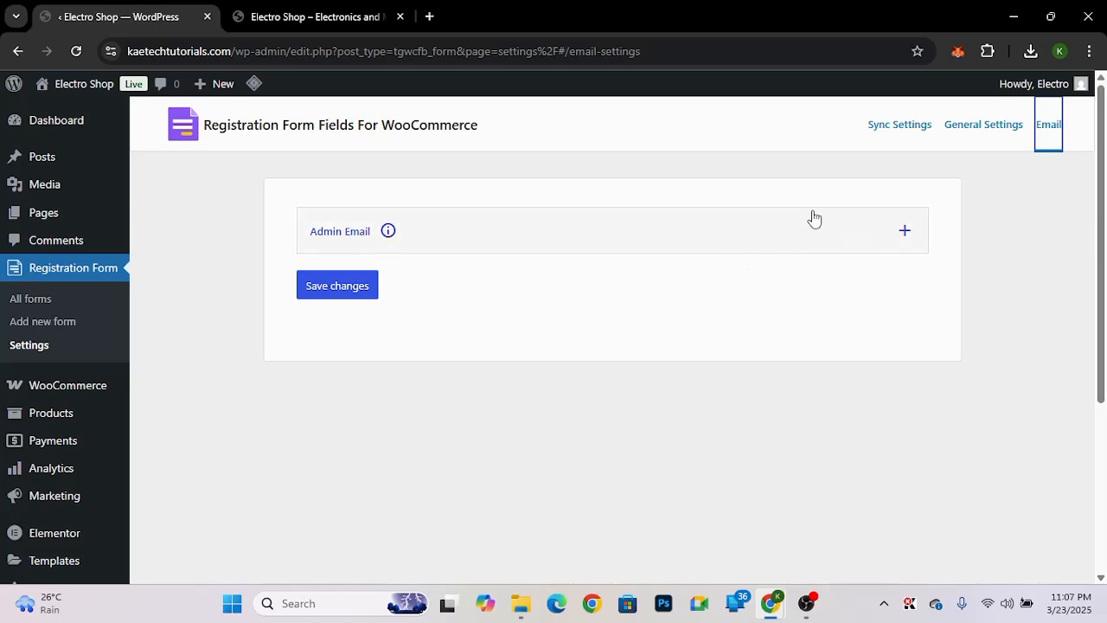
- Create a new registration form and open the full library of field blocks for a new block below the Password field
click(36, 325)
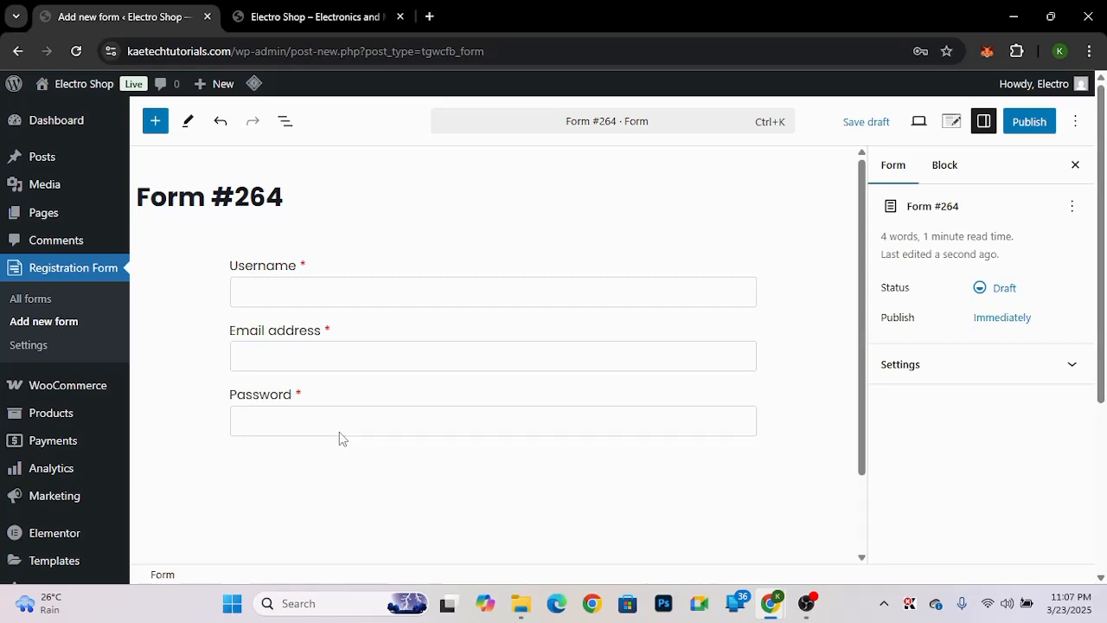
scroll(339, 431, down, 1)
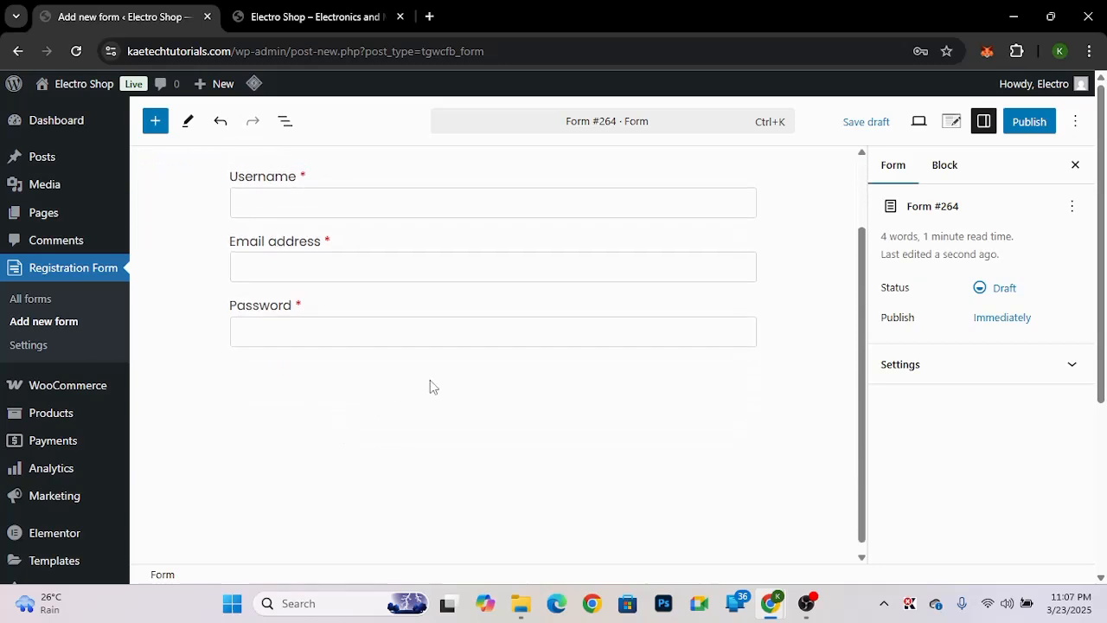
click(430, 381)
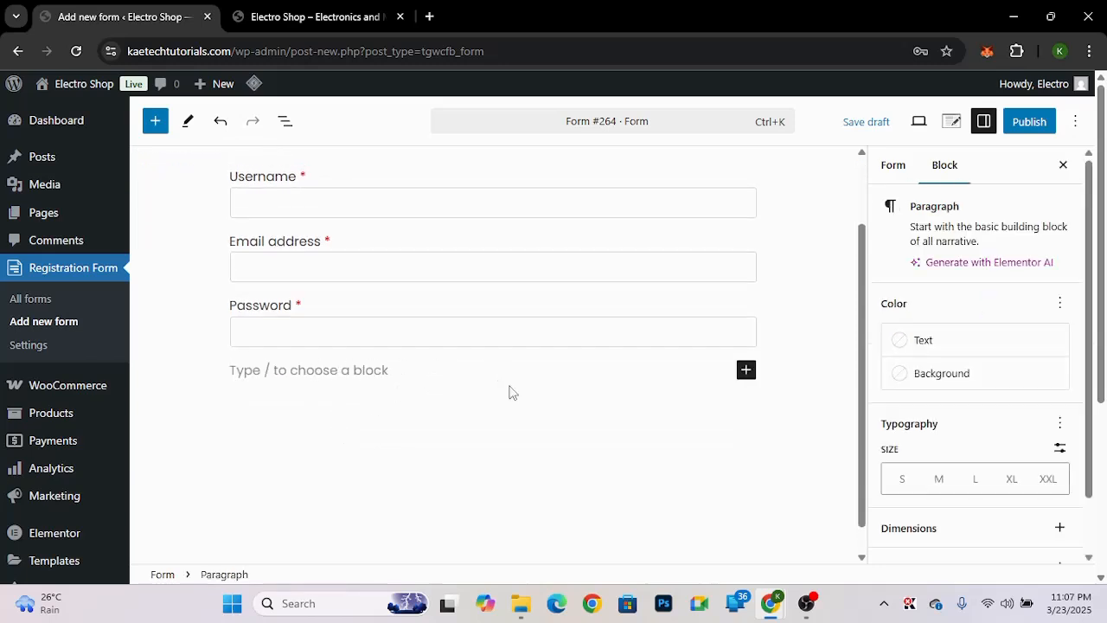
click(746, 372)
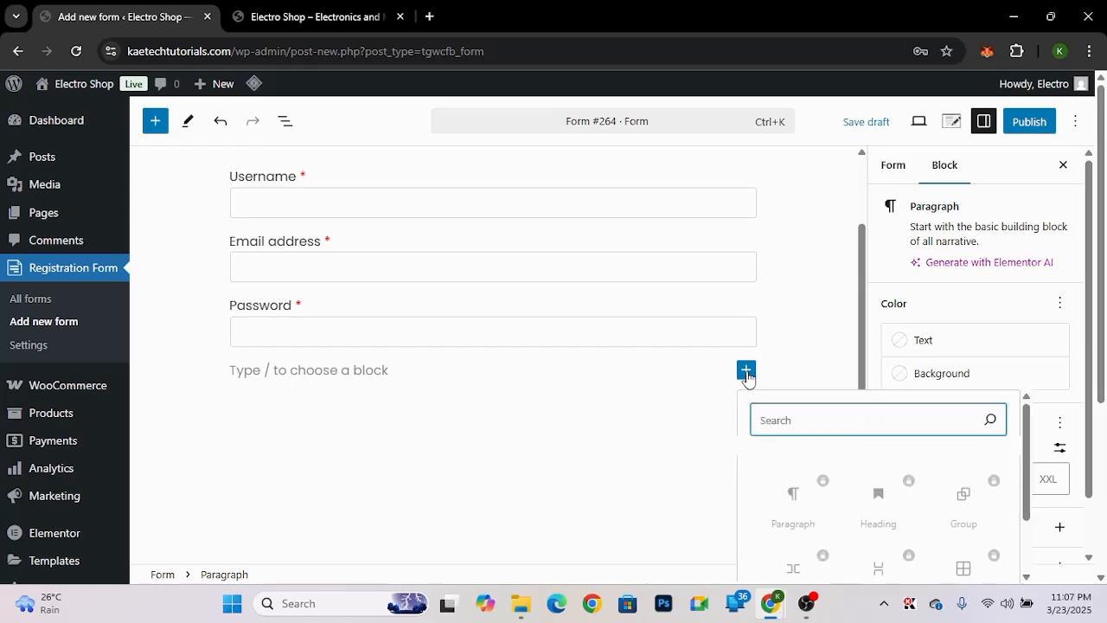
scroll(908, 524, down, 2)
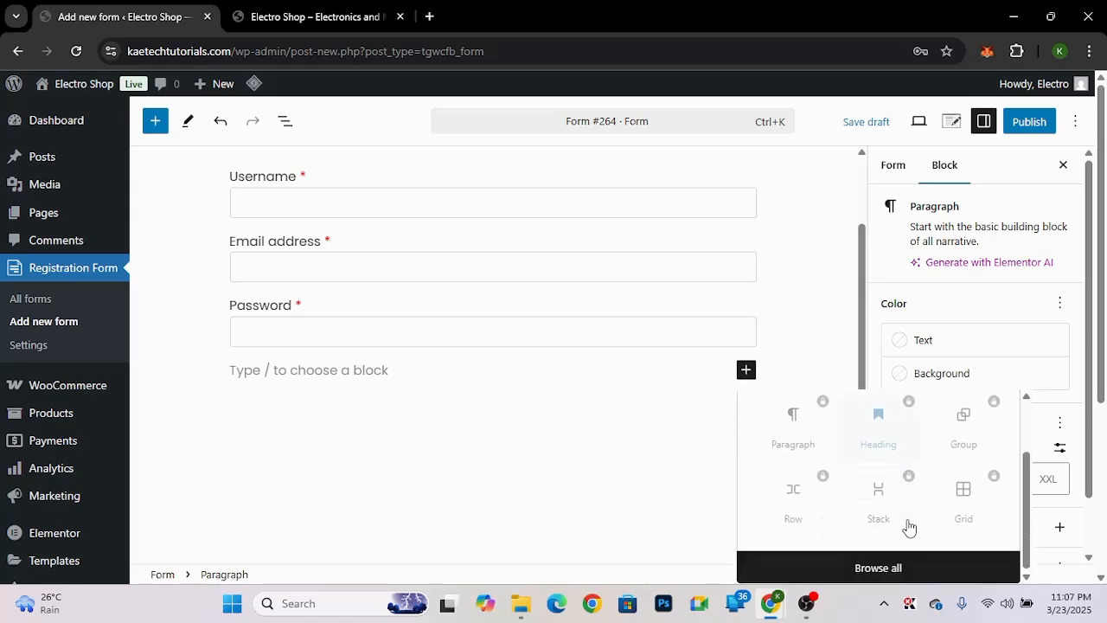
click(900, 571)
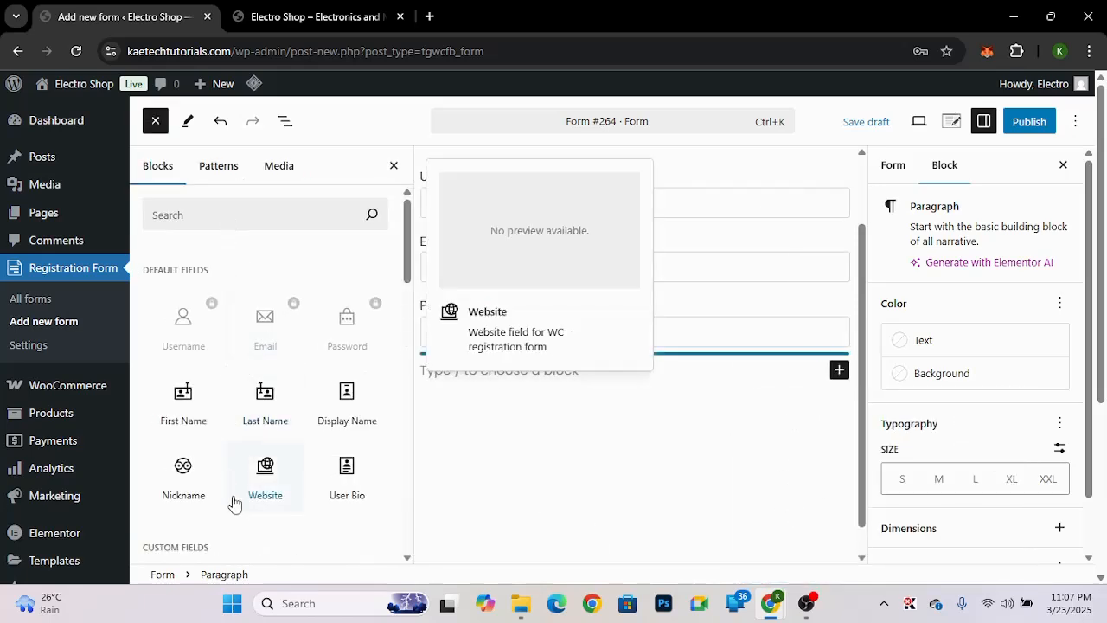
- Add the default First Name and Last Name fields to the form below the Password field
scroll(234, 501, down, 6)
scroll(232, 495, up, 2)
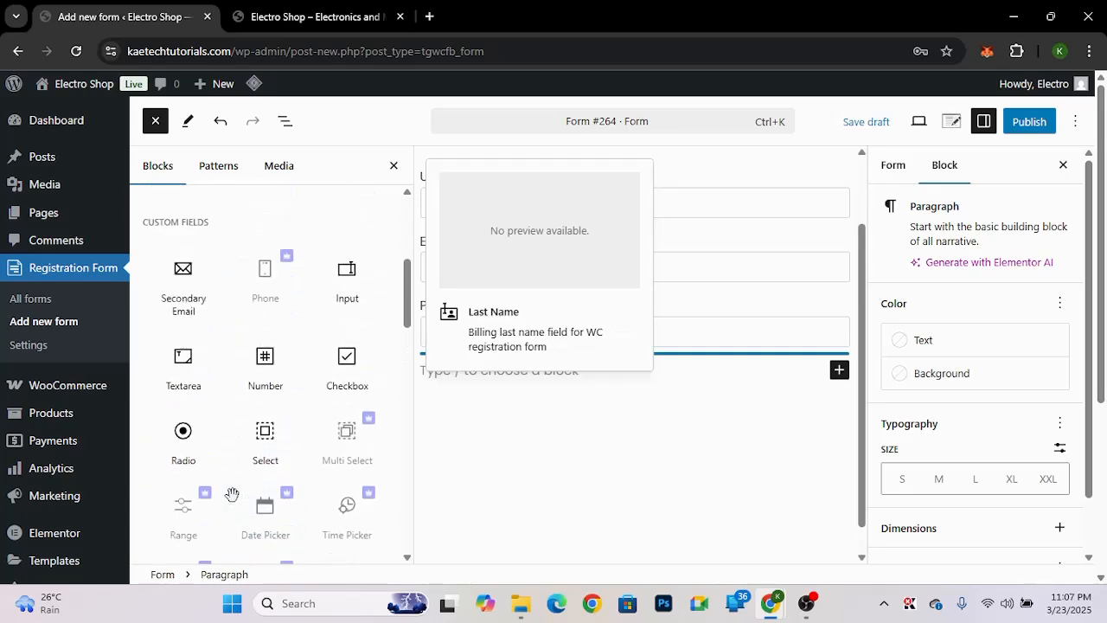
scroll(232, 495, up, 1)
scroll(233, 504, up, 3)
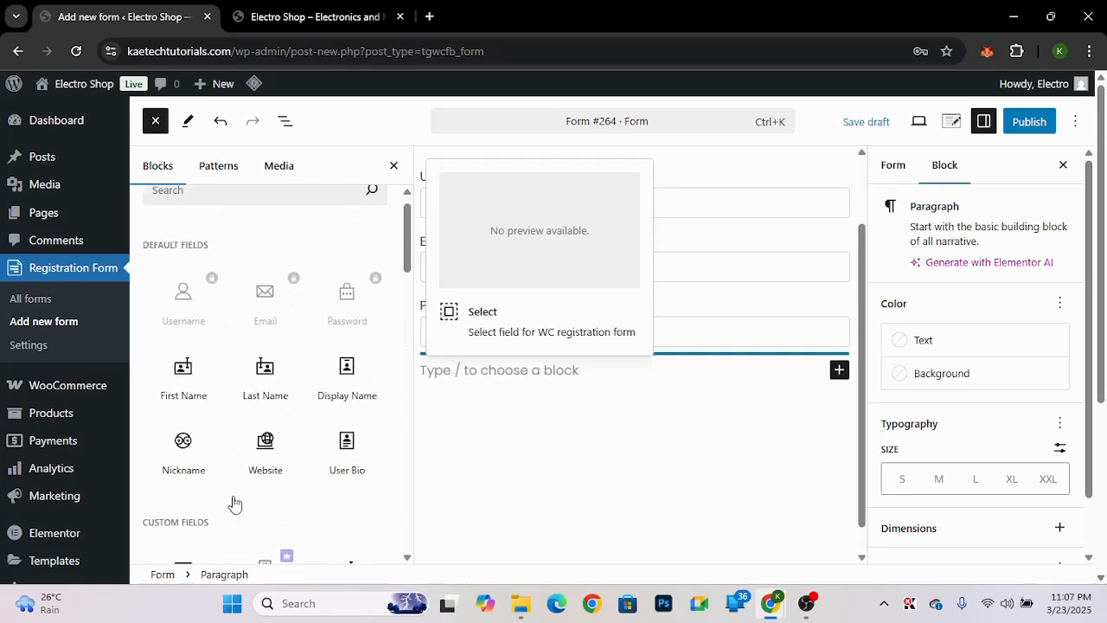
scroll(234, 504, down, 1)
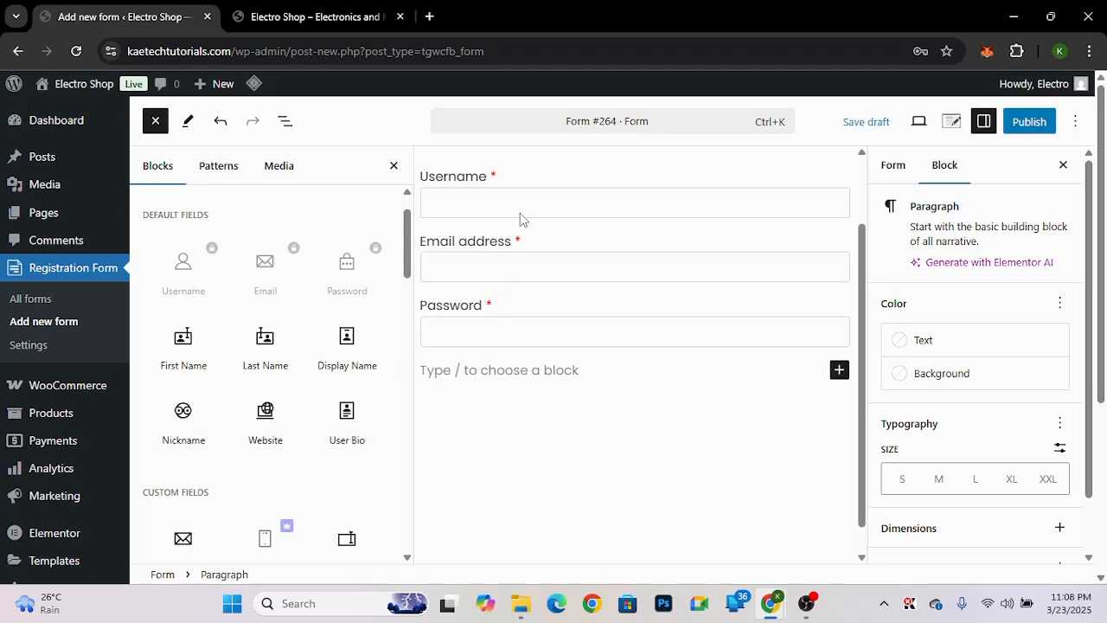
mouse_move(183, 339)
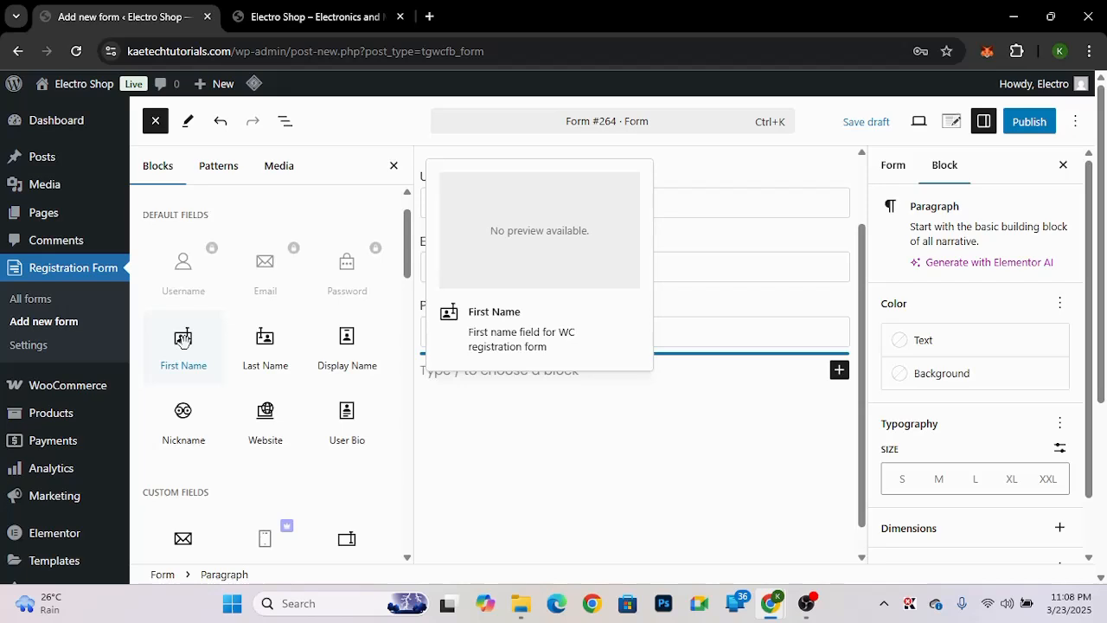
click(182, 339)
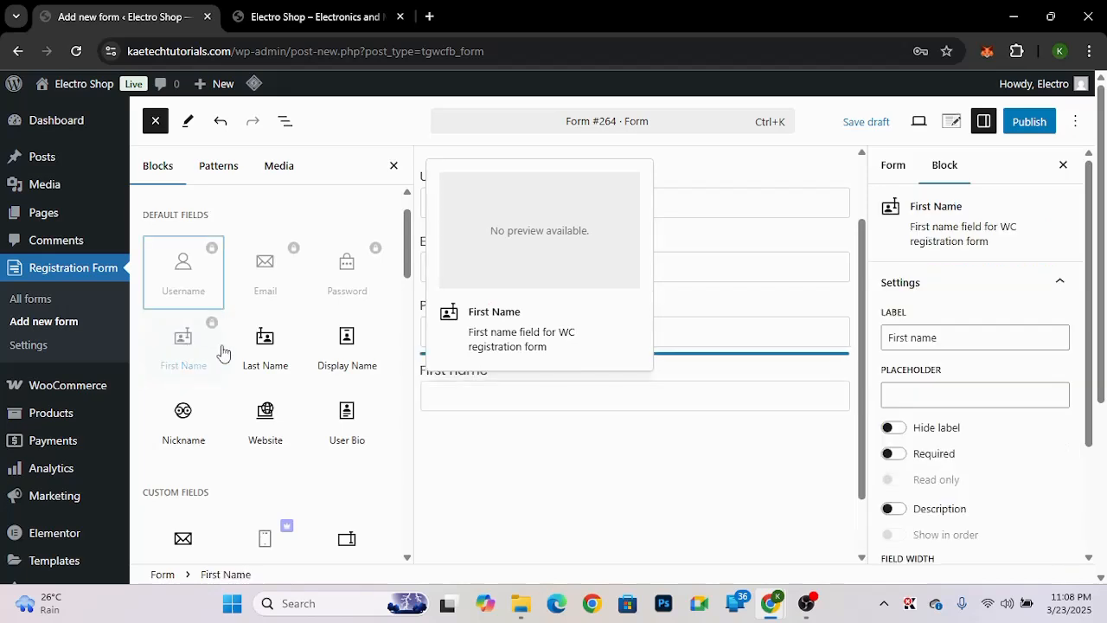
click(266, 339)
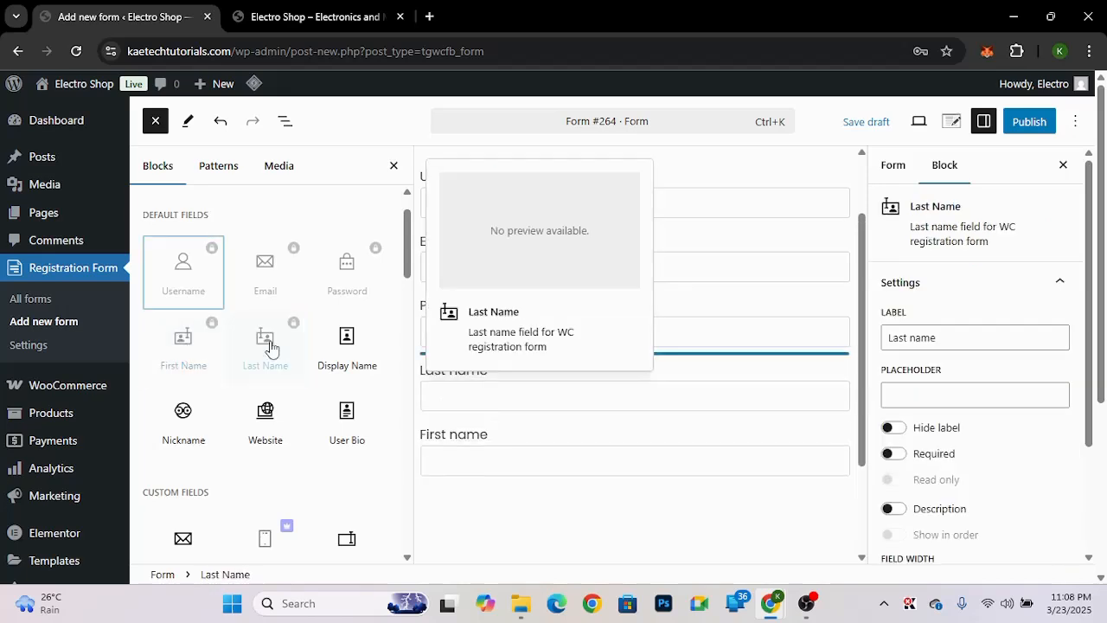
- Add a Number field from the custom fields to the registration form
scroll(208, 413, down, 1)
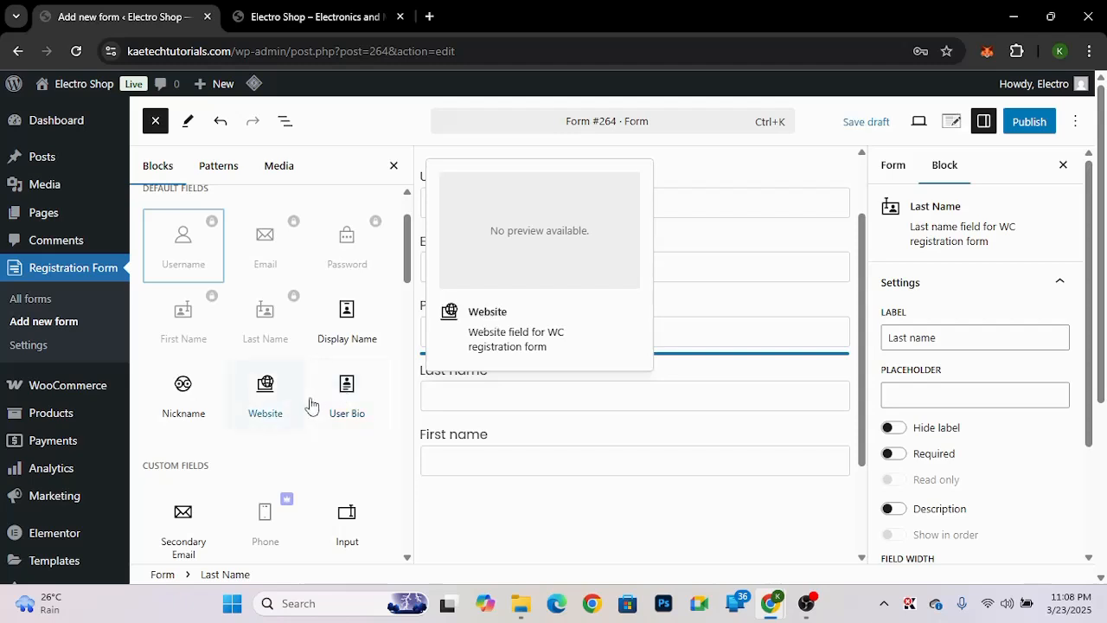
scroll(277, 420, down, 3)
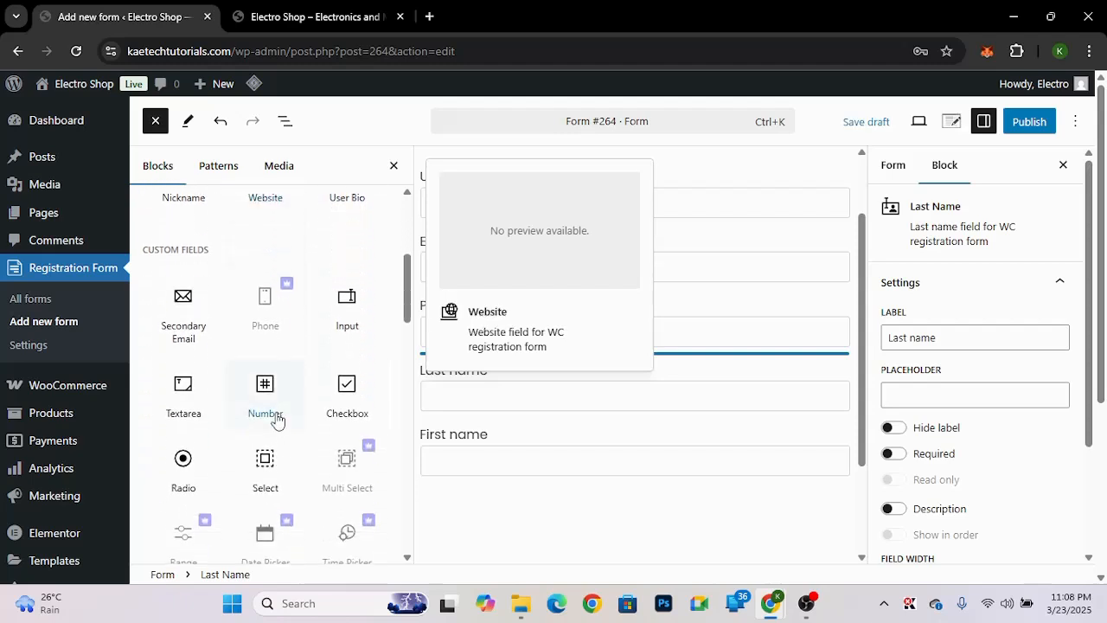
scroll(277, 420, down, 1)
scroll(277, 419, down, 1)
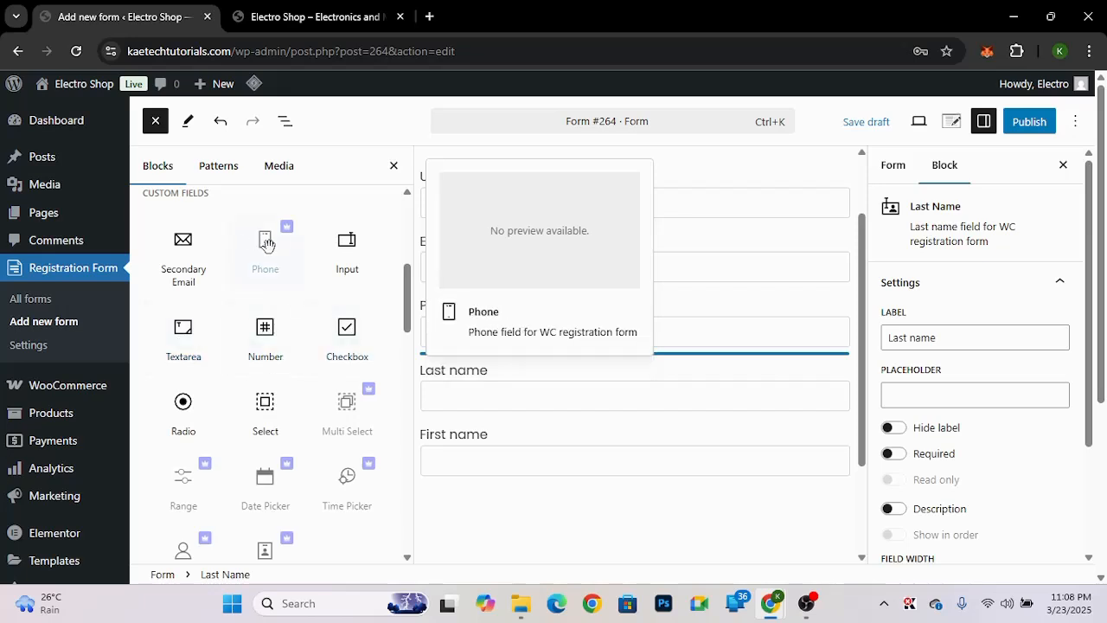
click(265, 333)
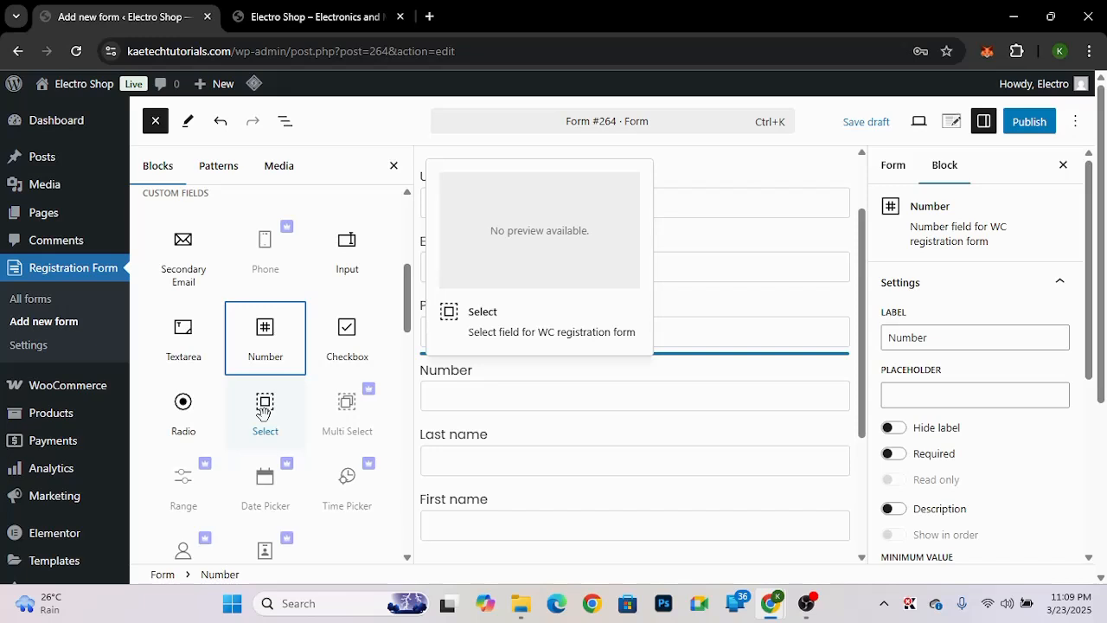
- Add the Country / Region field from the WooCommerce billing address fields to the form
scroll(263, 411, down, 5)
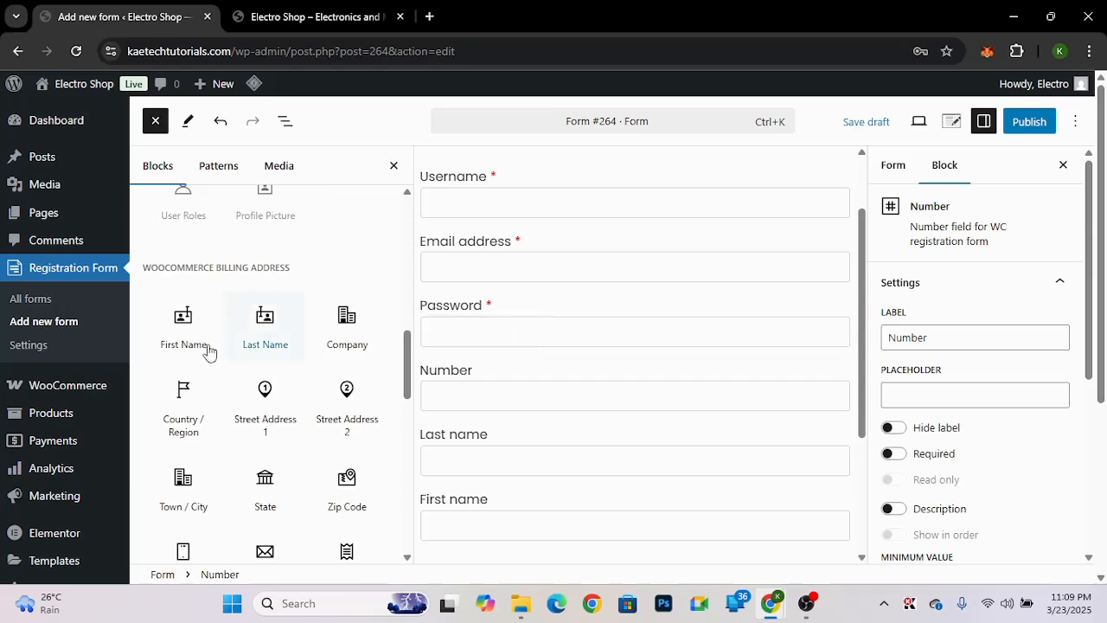
scroll(264, 394, down, 1)
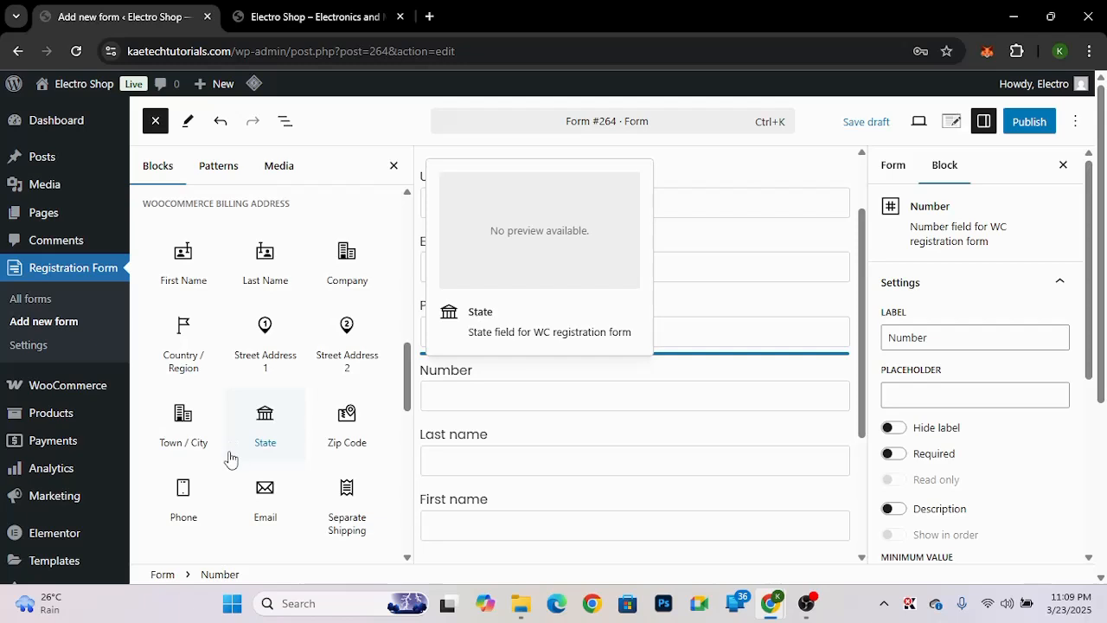
scroll(229, 458, down, 2)
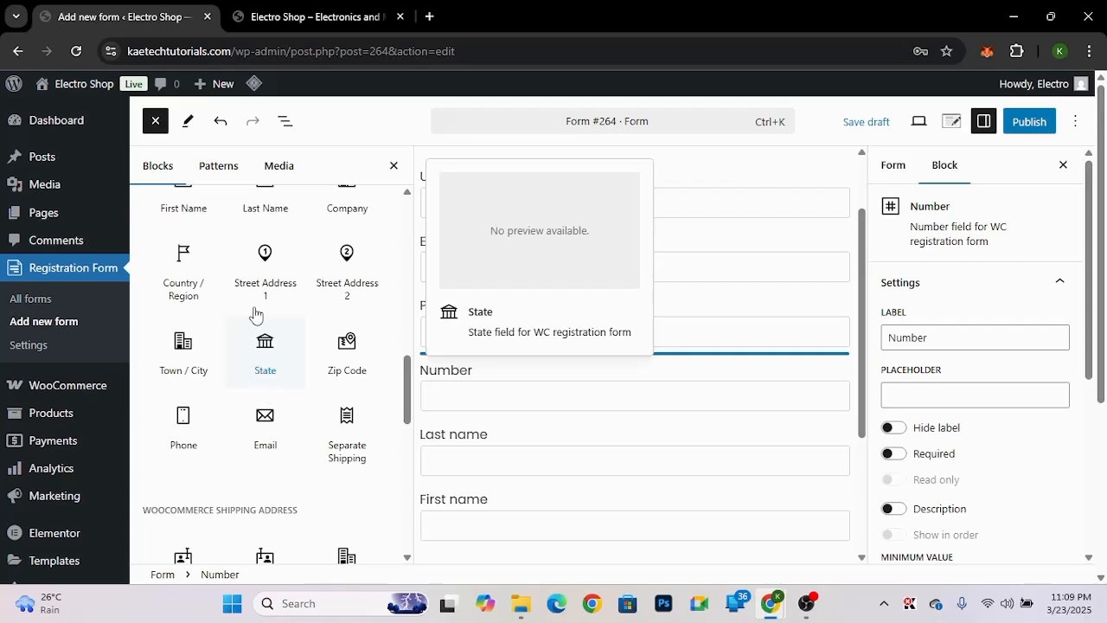
click(180, 279)
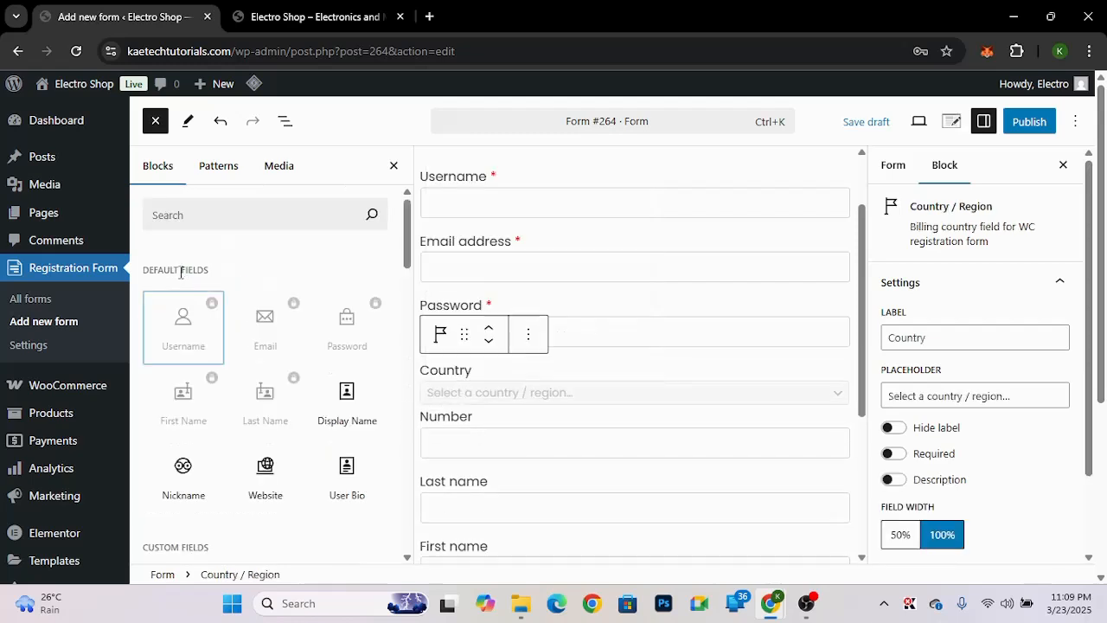
- Look through the remaining blocks available for the form, including the custom, billing, shipping, text and design groups
mouse_move(288, 381)
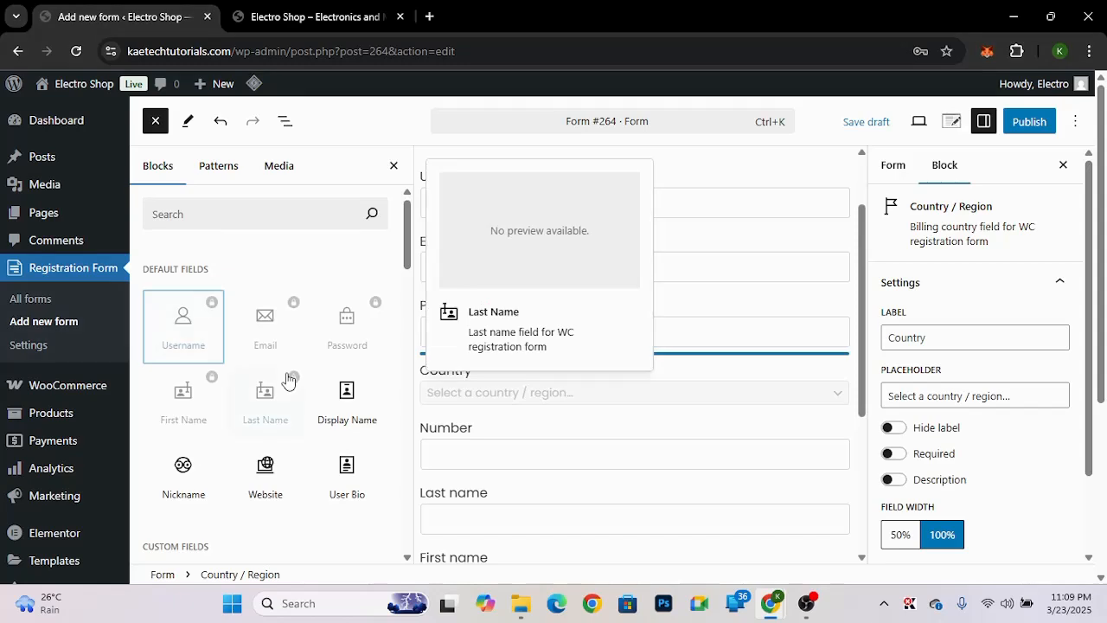
scroll(288, 382, down, 2)
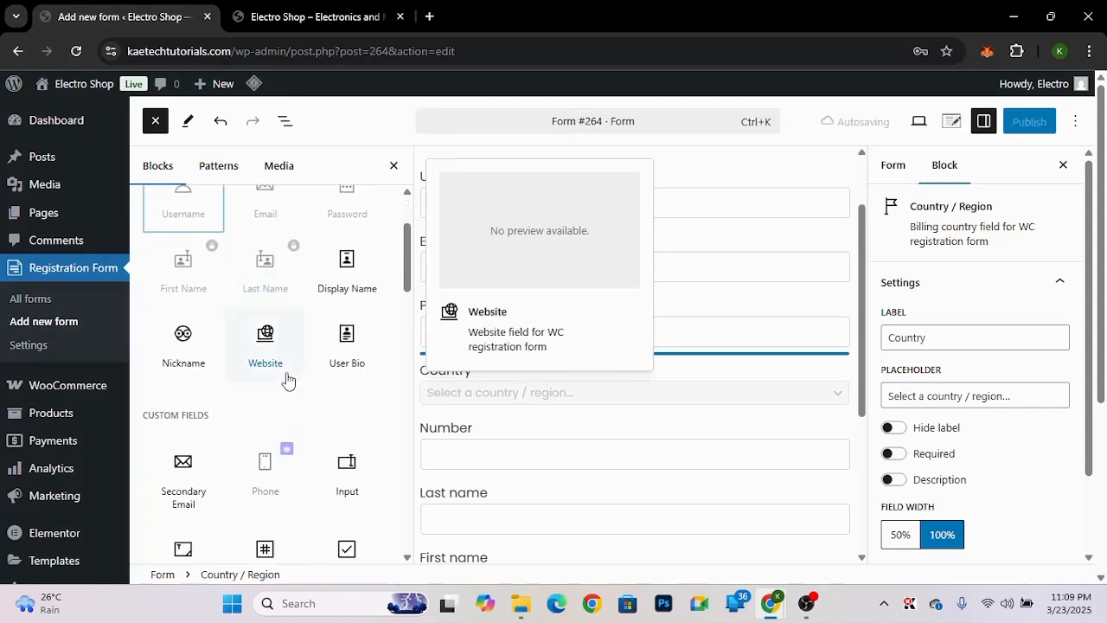
scroll(288, 380, down, 4)
scroll(288, 381, down, 9)
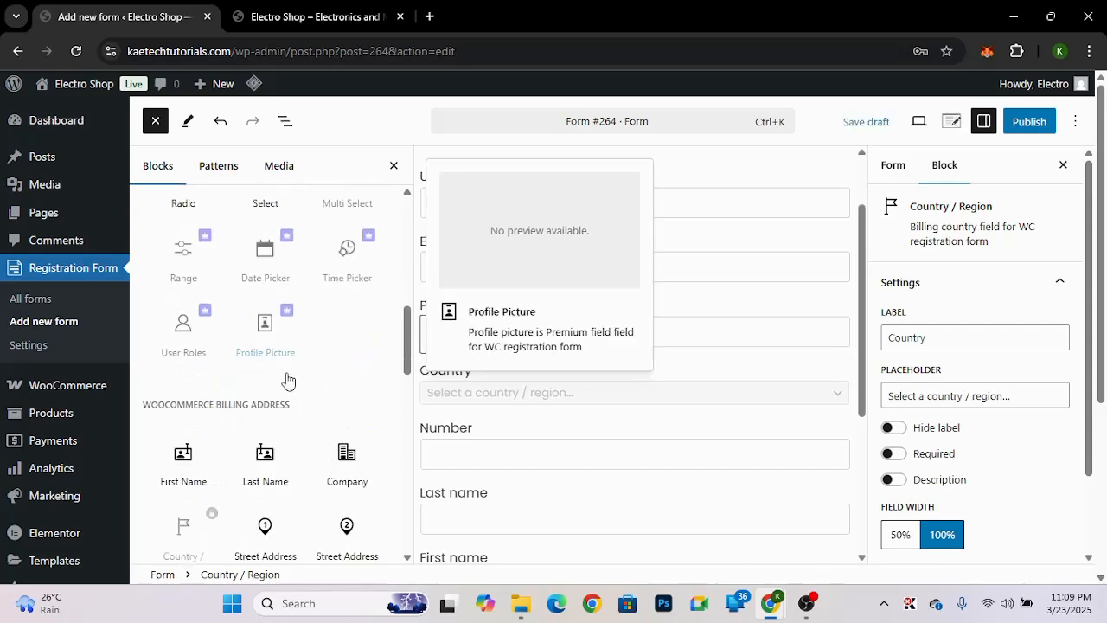
scroll(288, 381, down, 2)
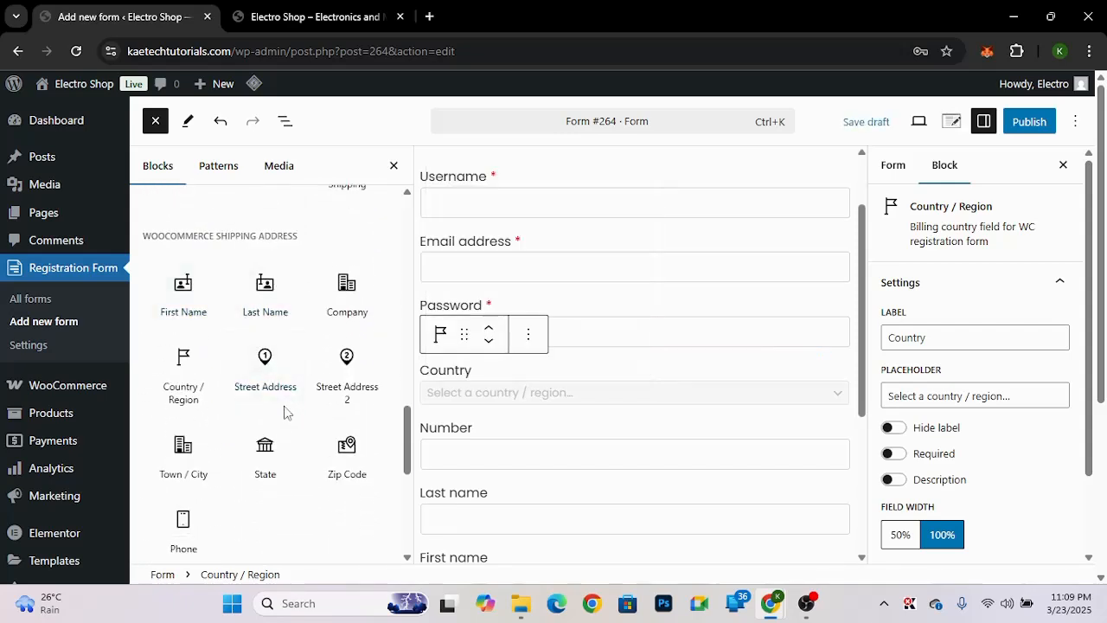
scroll(286, 412, down, 3)
scroll(286, 412, down, 2)
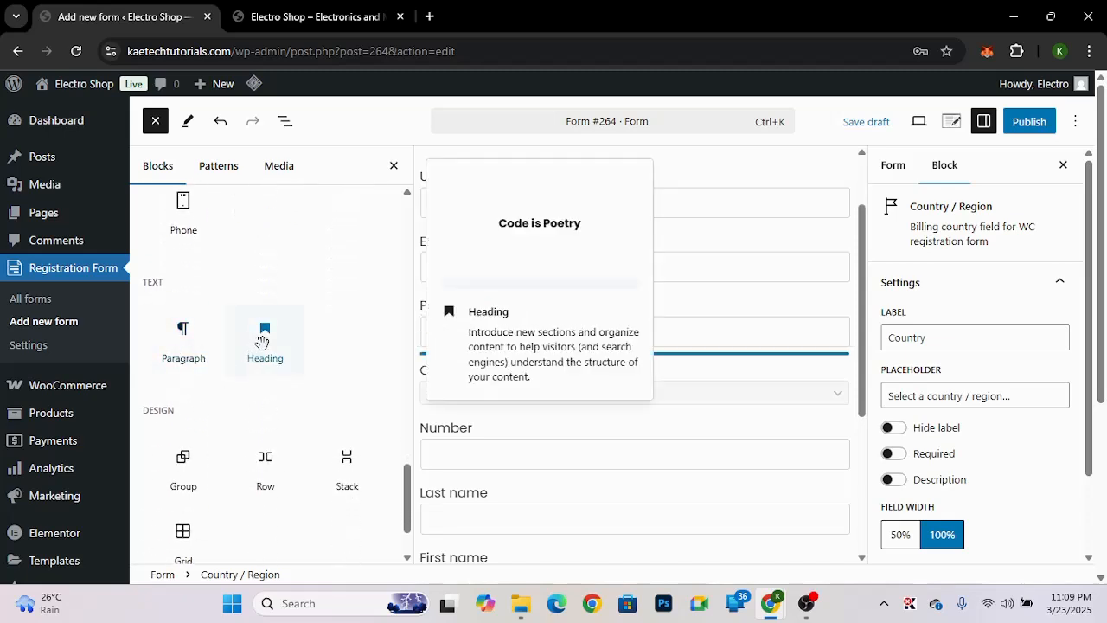
scroll(278, 395, down, 1)
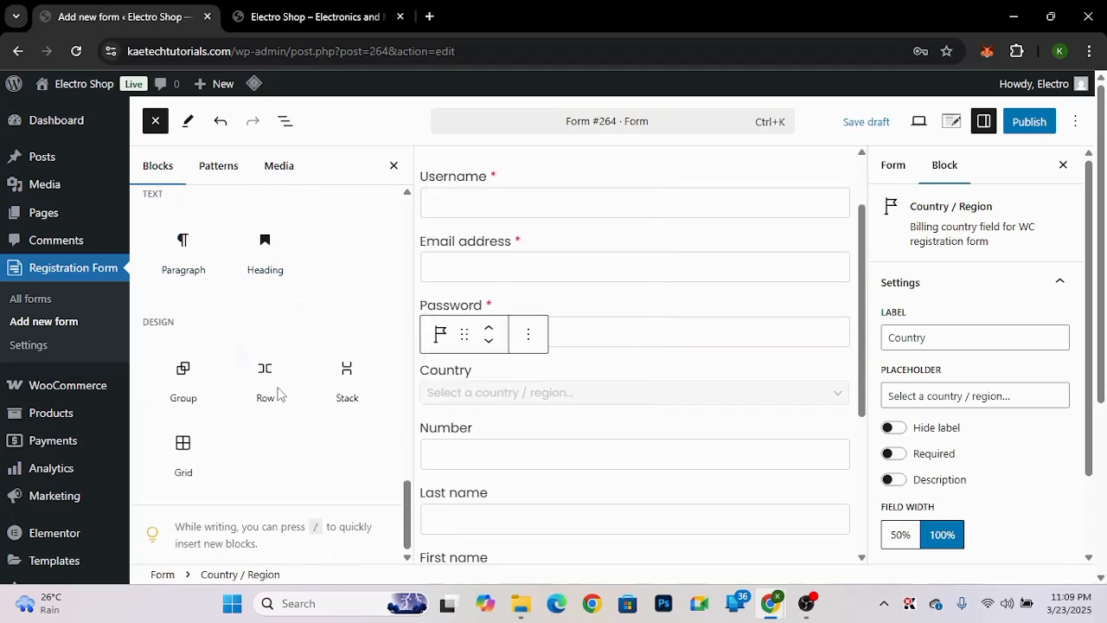
scroll(277, 389, up, 1)
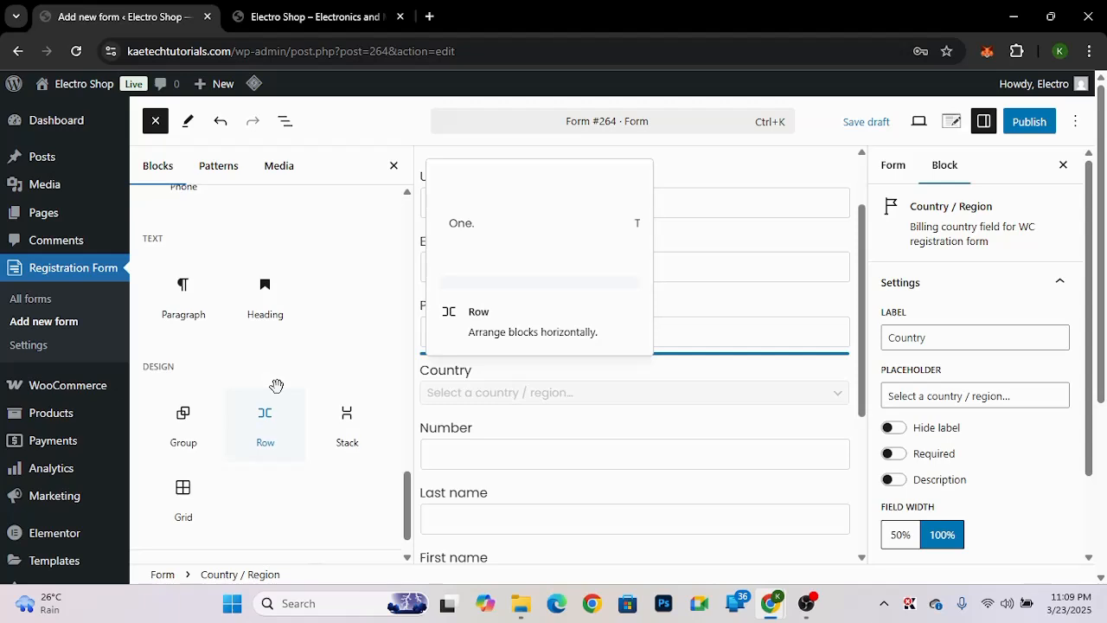
scroll(277, 385, up, 2)
scroll(279, 391, down, 2)
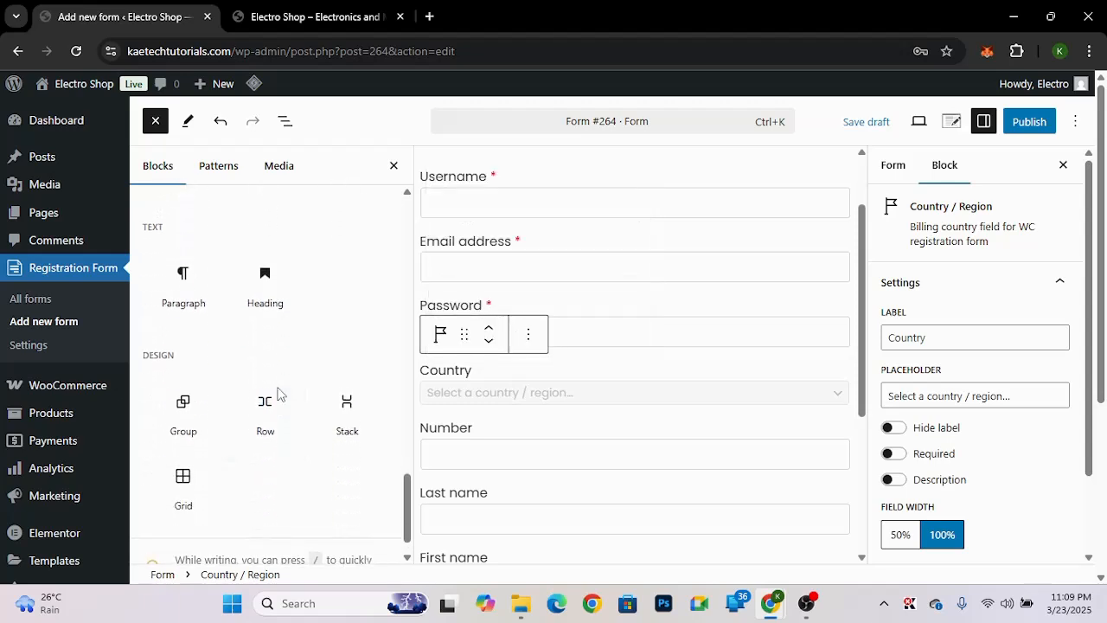
scroll(280, 390, down, 8)
scroll(696, 335, up, 1)
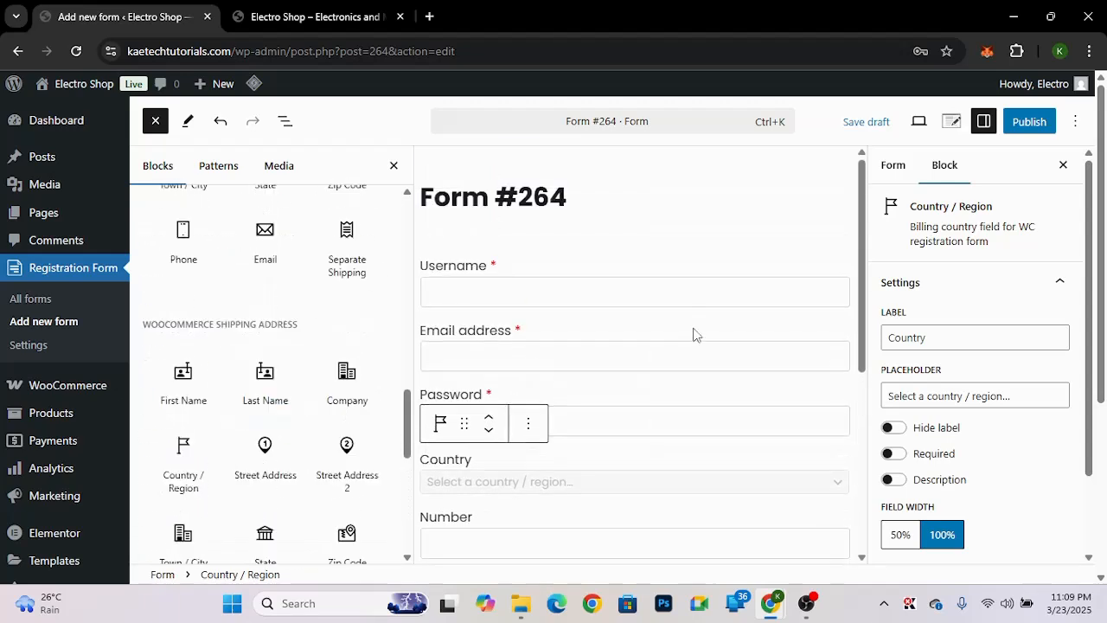
- Close the block library and review the layout and order of all fields in the new form
scroll(694, 334, down, 2)
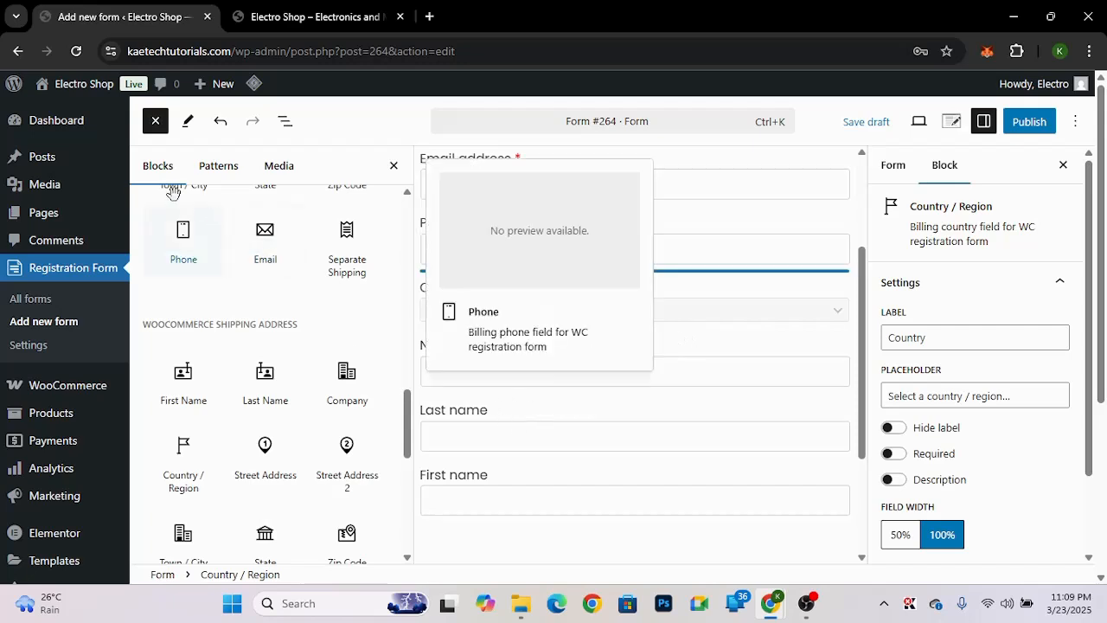
click(155, 121)
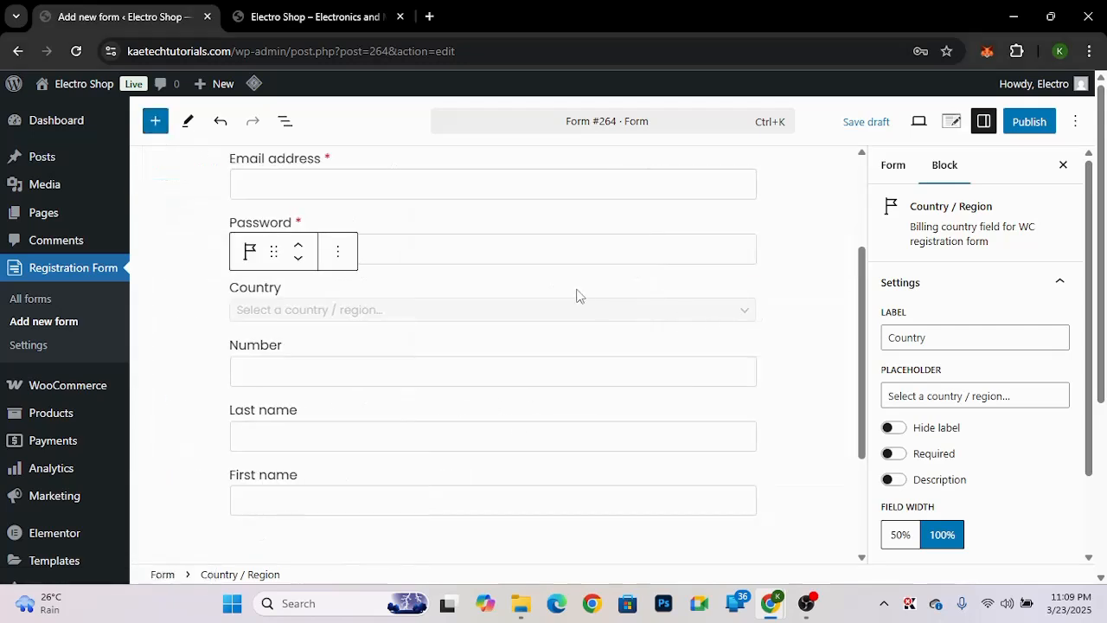
scroll(386, 412, up, 2)
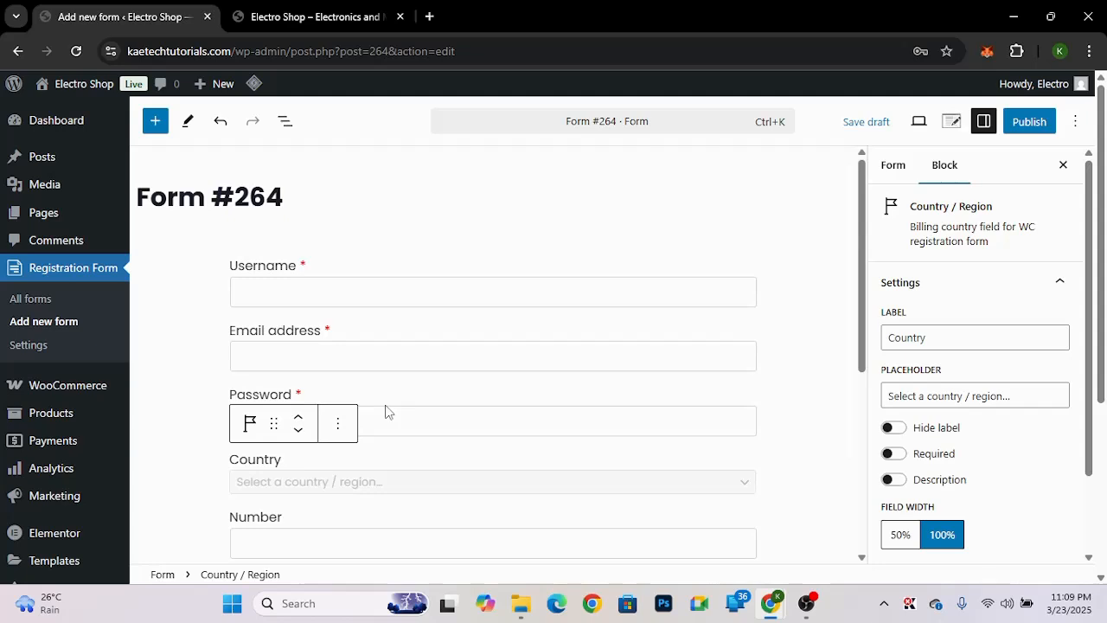
scroll(387, 411, down, 4)
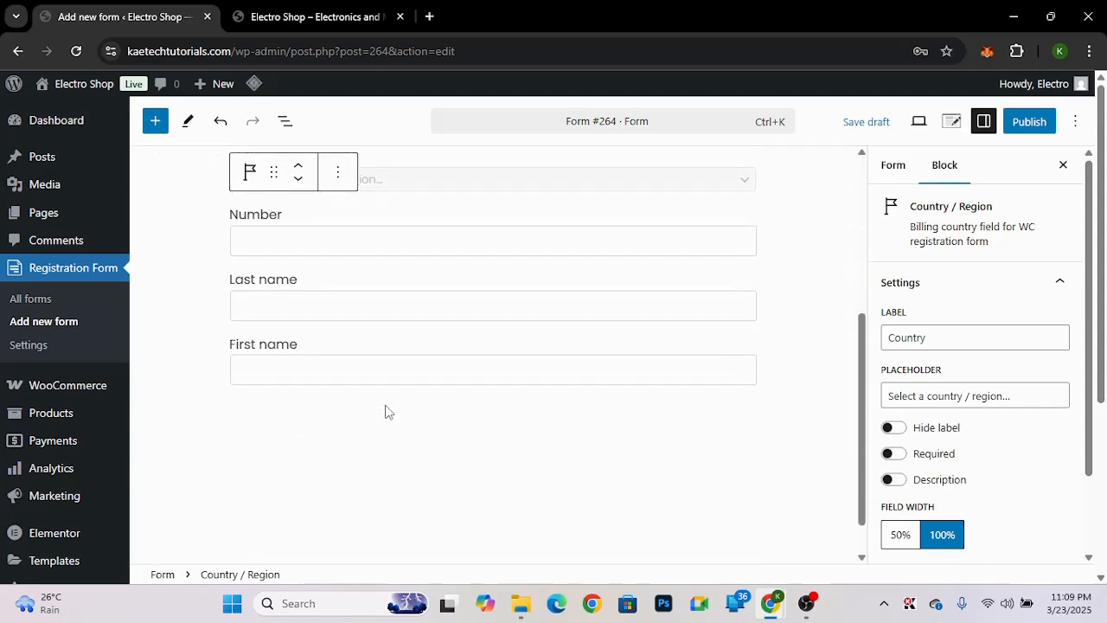
scroll(387, 411, up, 2)
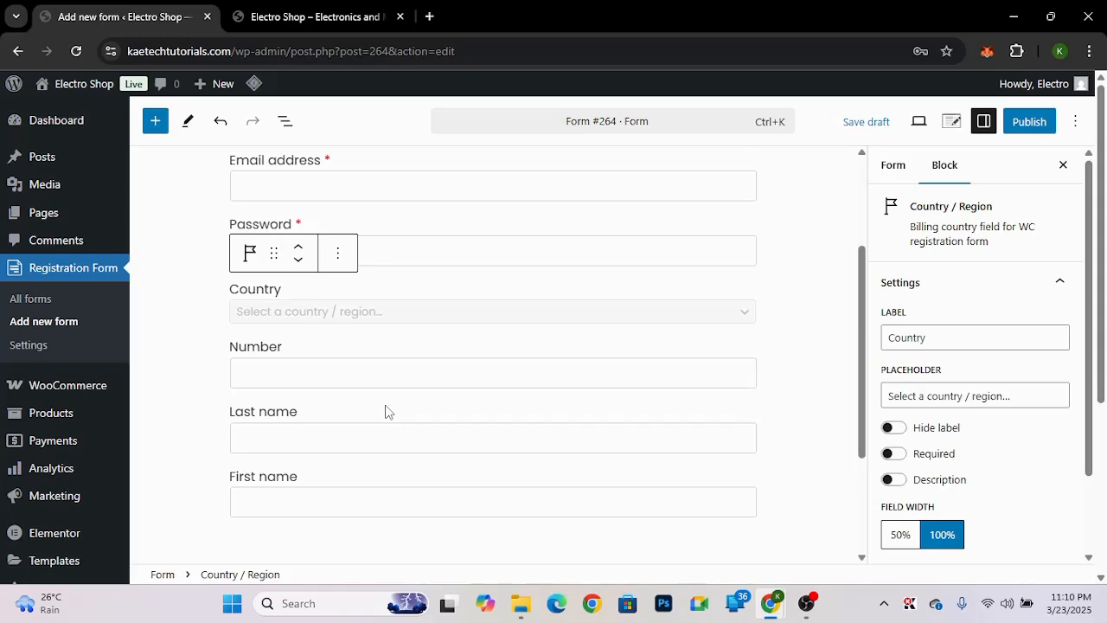
scroll(387, 412, up, 2)
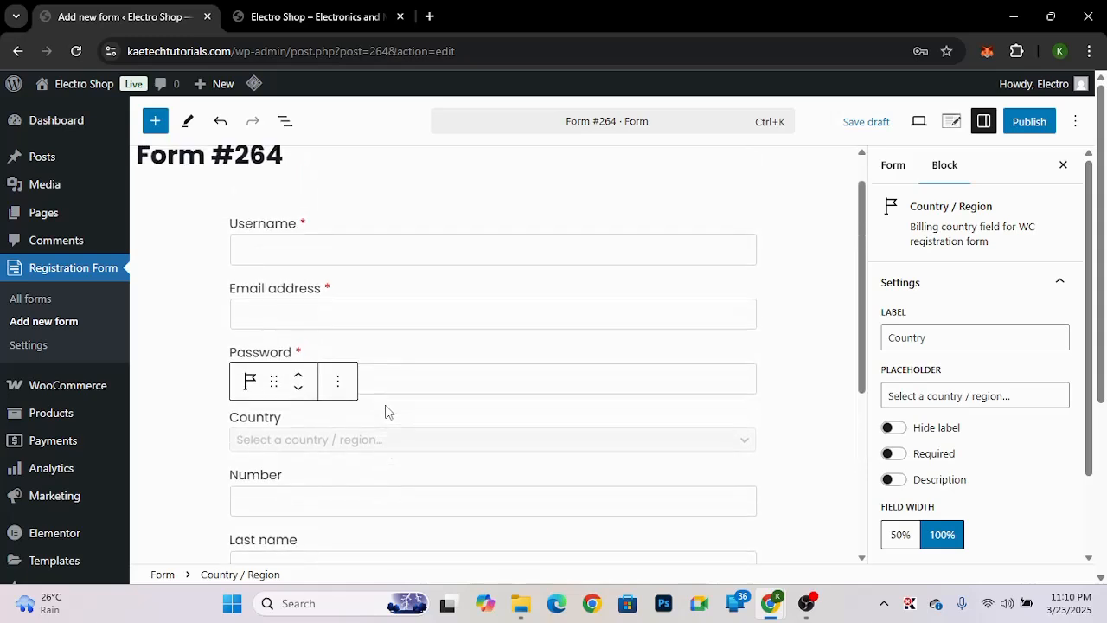
- Move the First name field up to the start of the form, above the Username field
scroll(387, 412, down, 1)
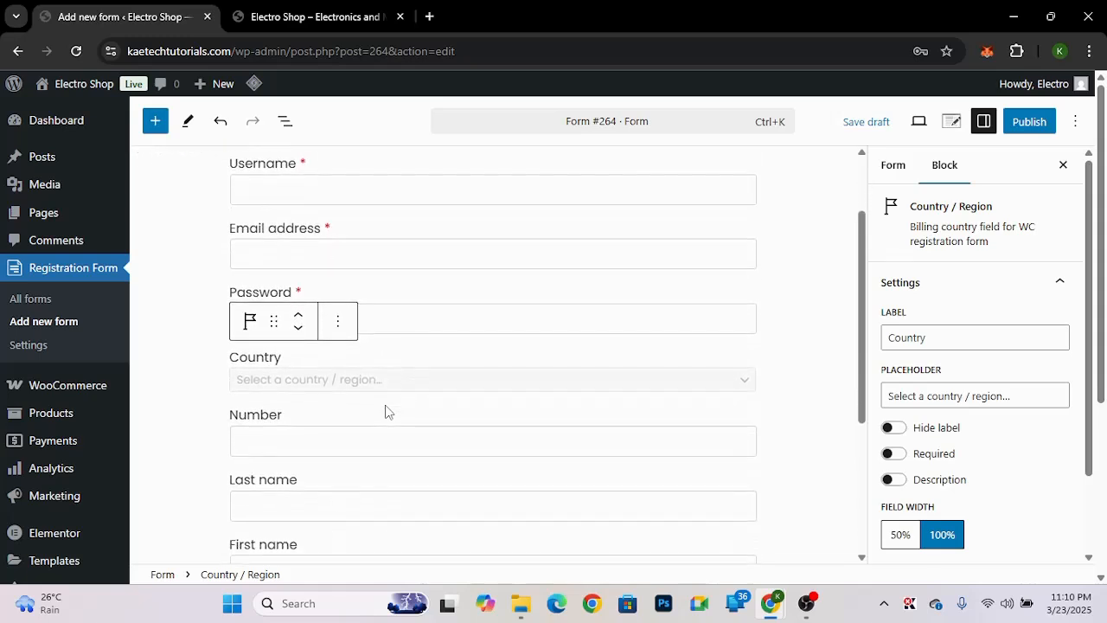
scroll(386, 412, down, 2)
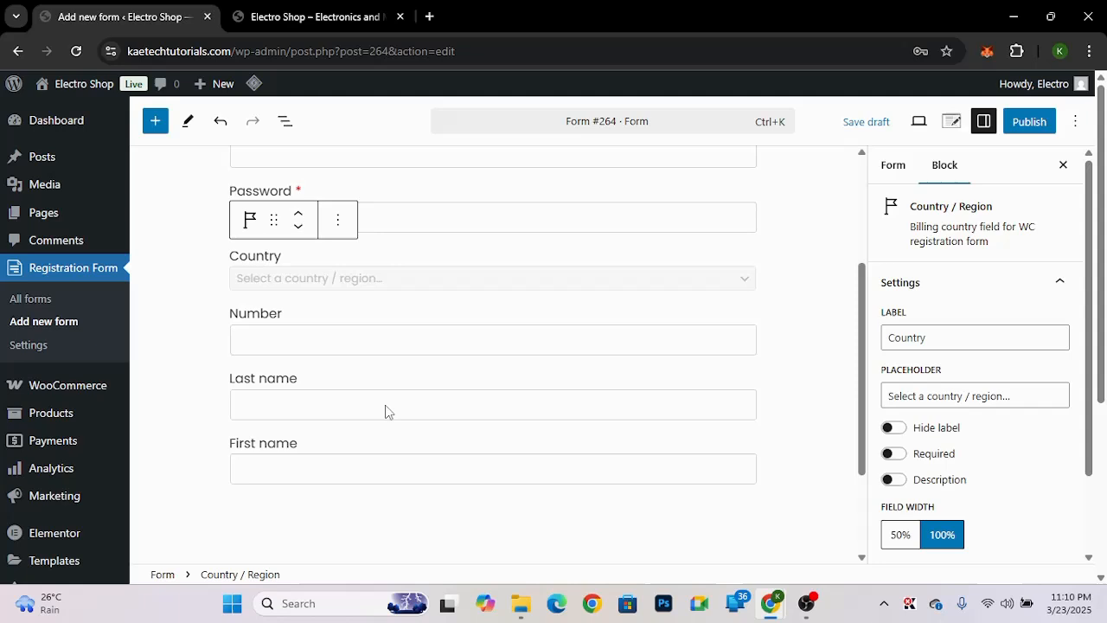
click(322, 429)
click(298, 399)
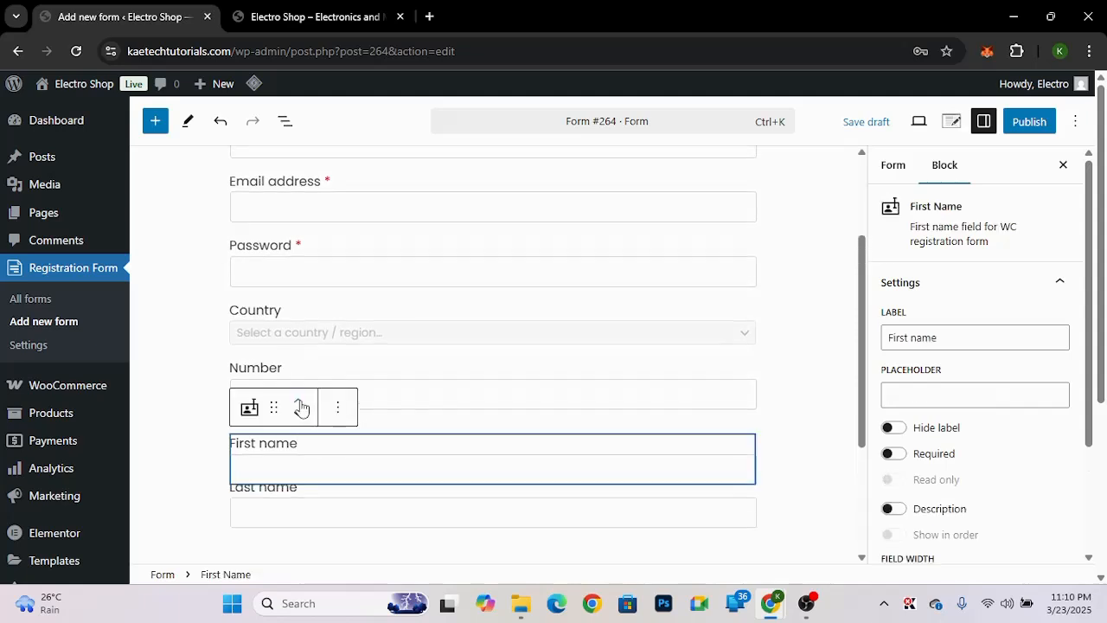
click(299, 399)
click(300, 399)
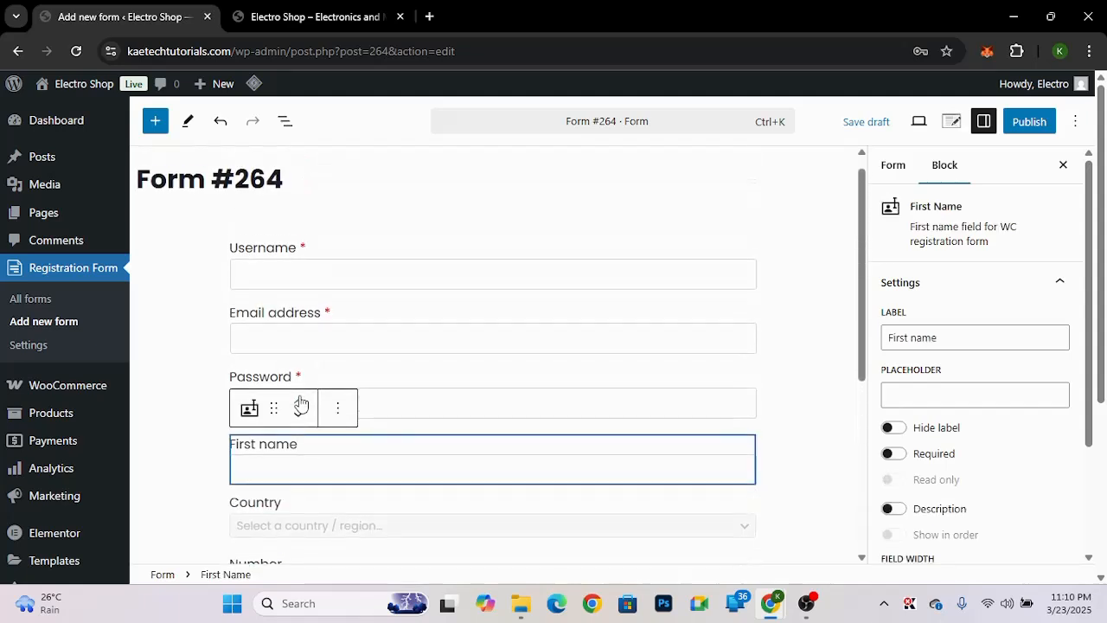
click(299, 401)
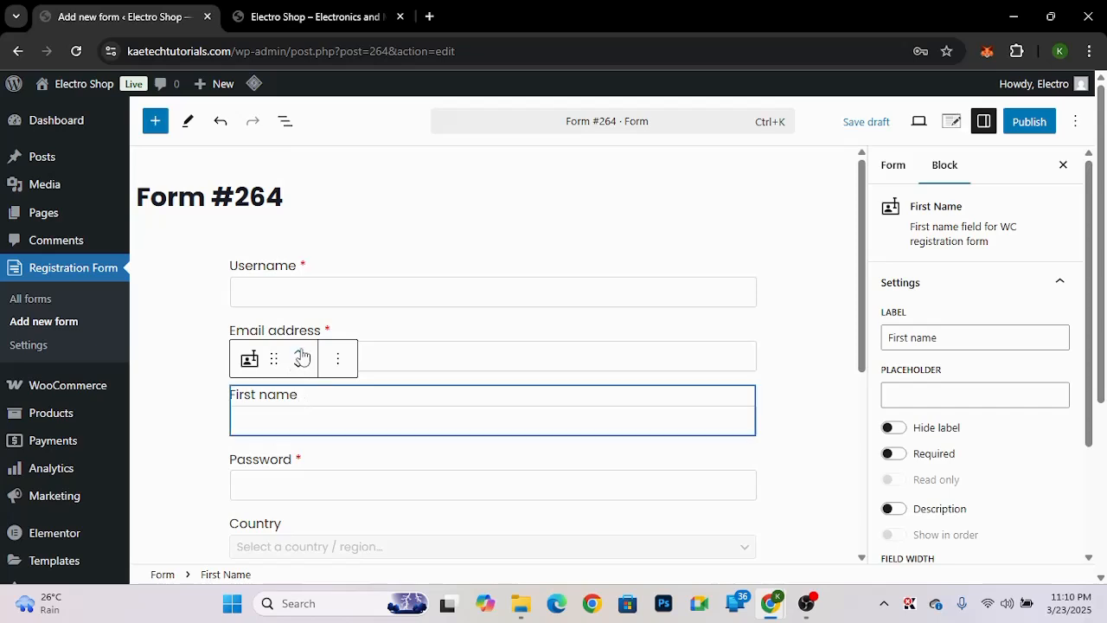
click(301, 353)
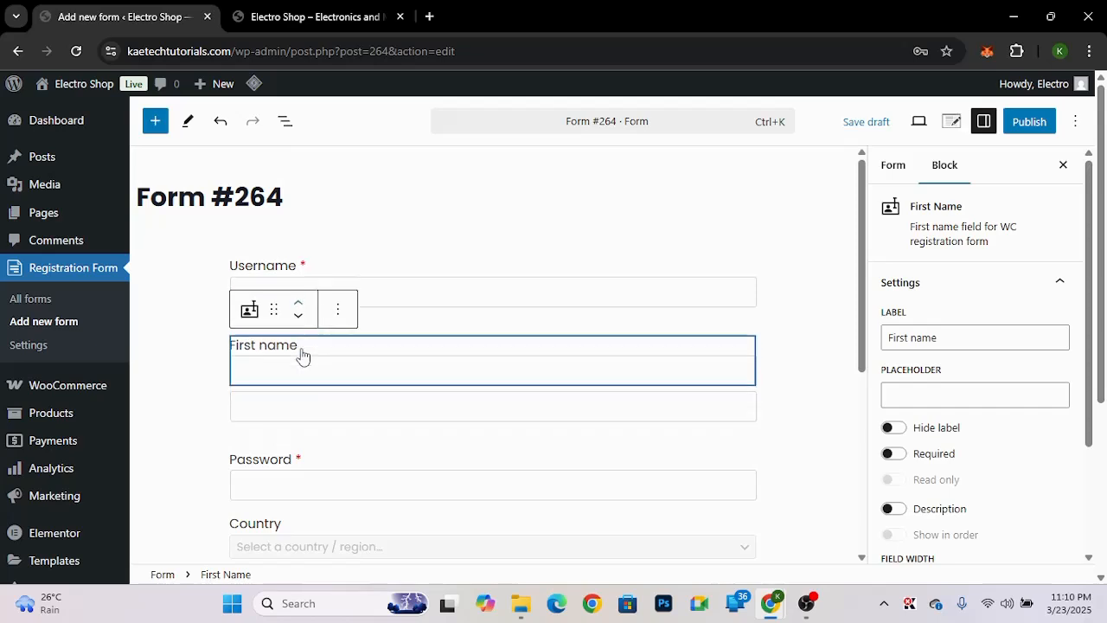
click(298, 290)
- Move the Last name field up so it sits directly below First name and above Username
scroll(356, 430, down, 4)
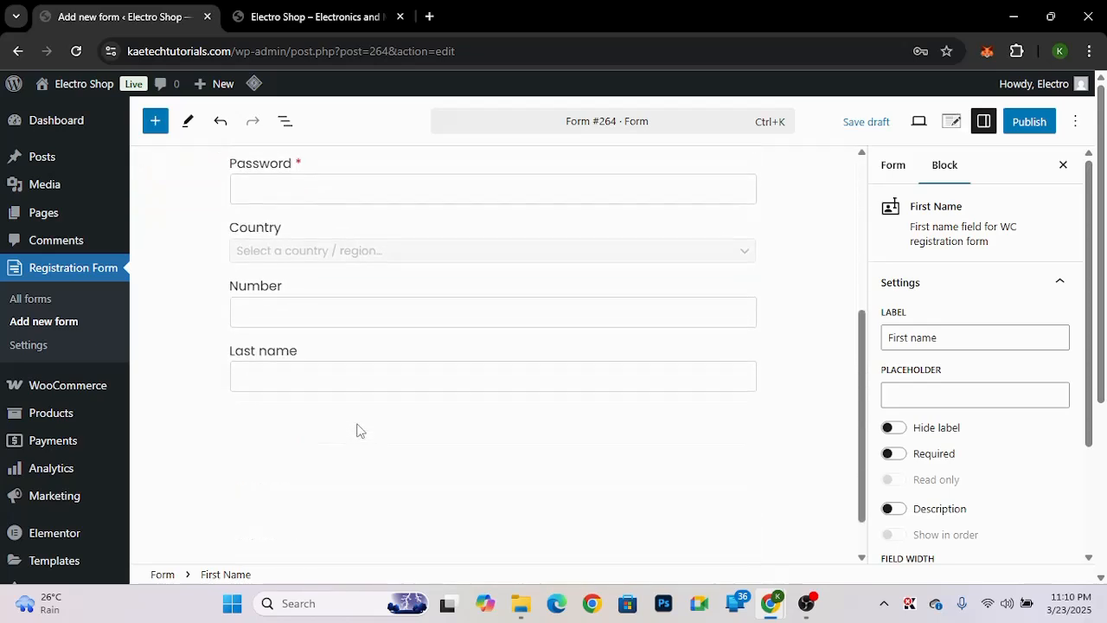
click(299, 329)
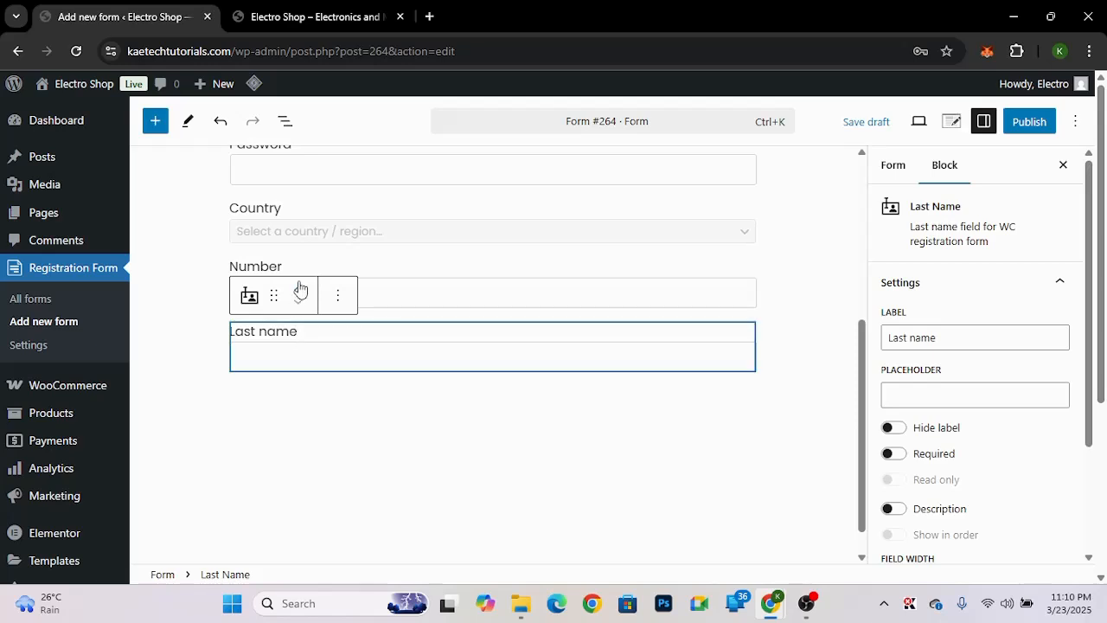
click(299, 287)
click(299, 288)
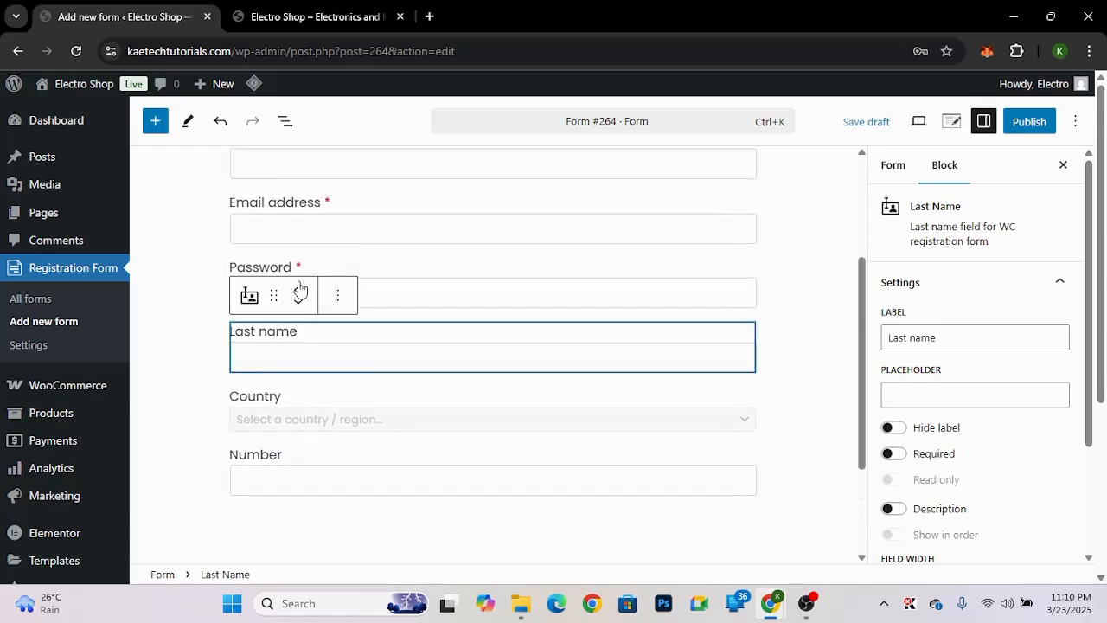
click(299, 288)
click(299, 287)
click(300, 287)
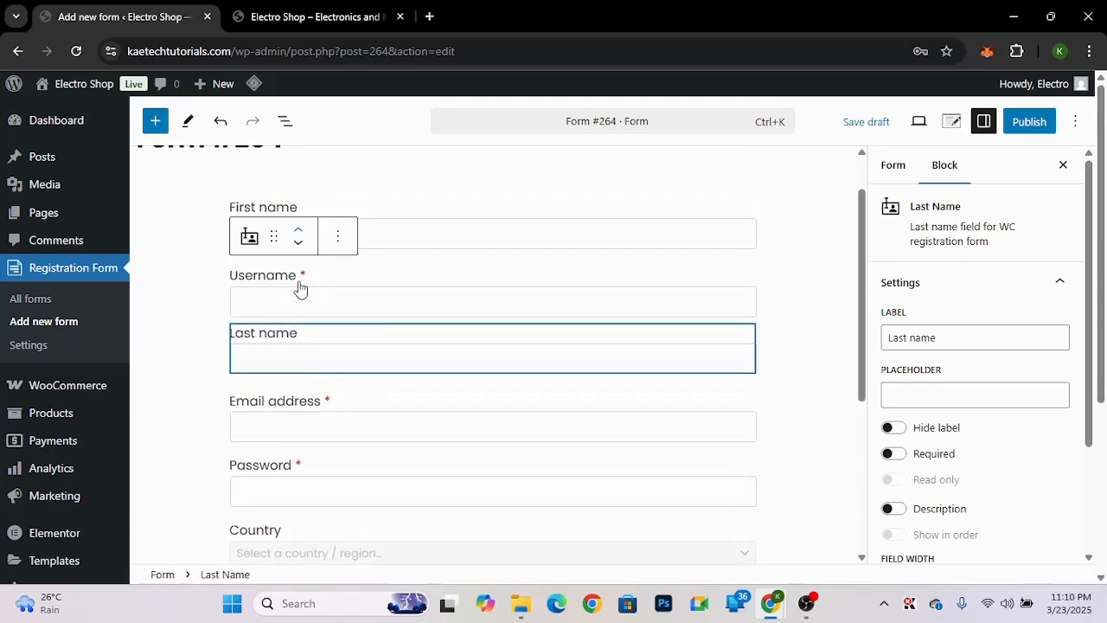
- Change the first name field's label to "First Name" with a capital N
scroll(340, 366, down, 2)
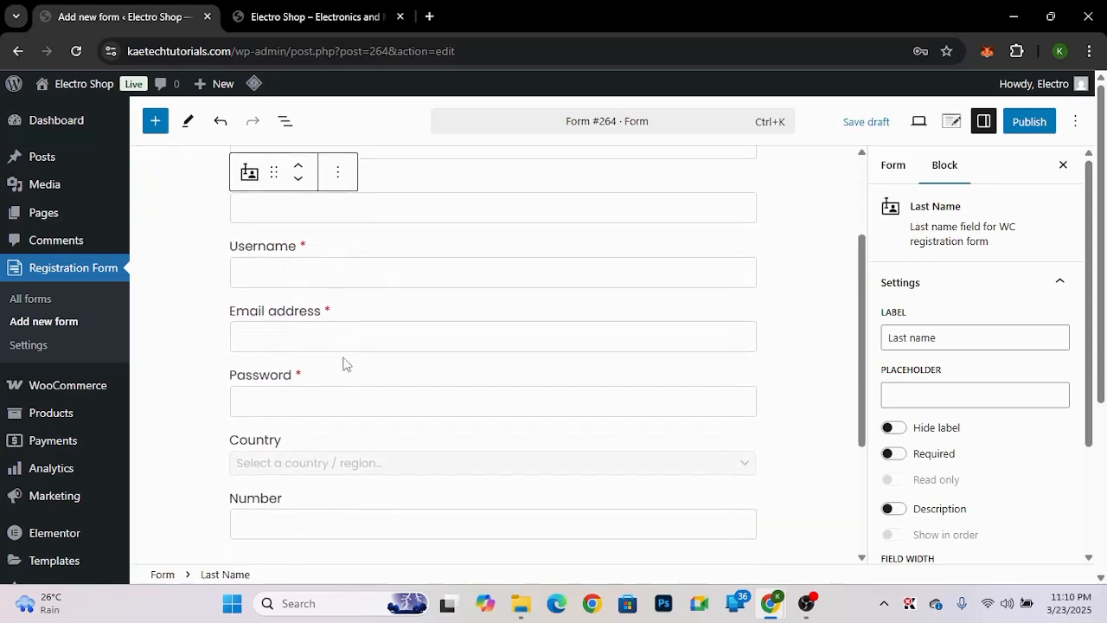
scroll(350, 415, down, 2)
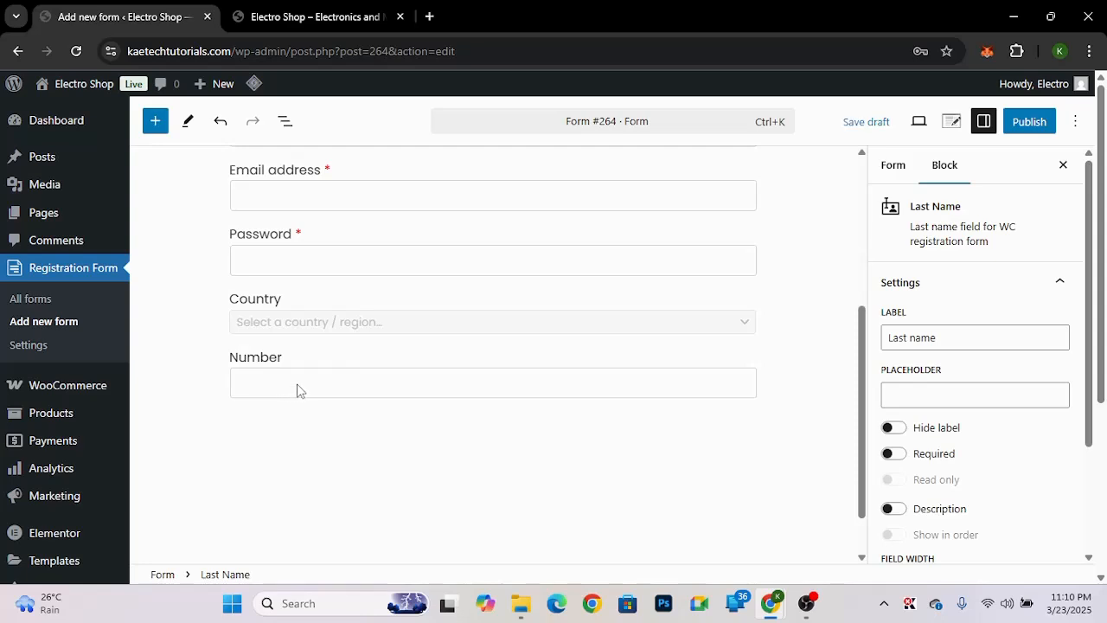
scroll(320, 386, up, 4)
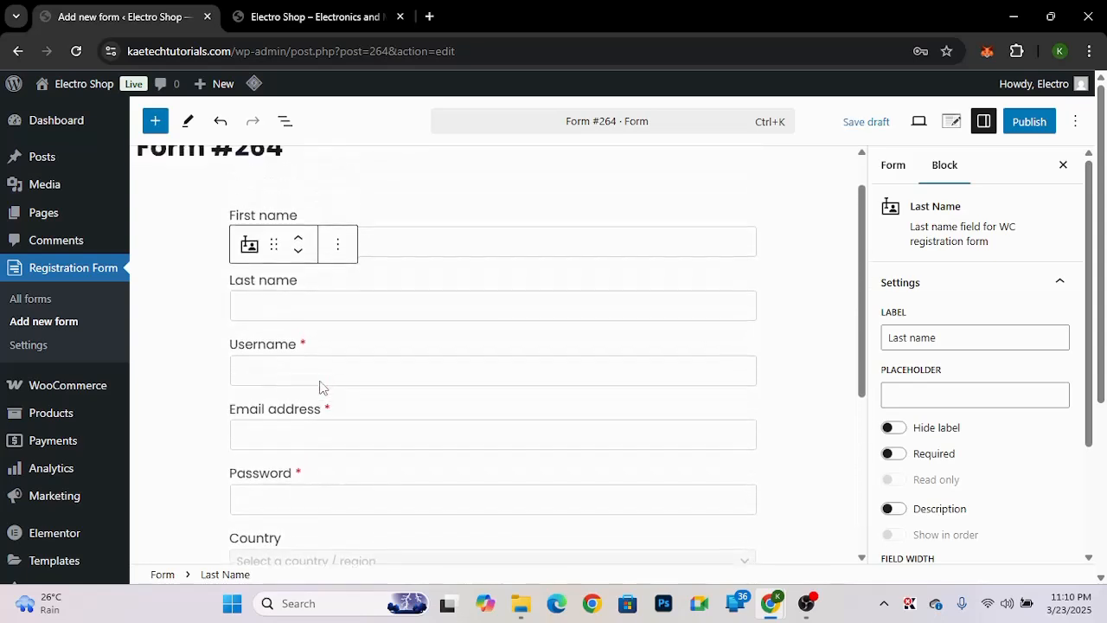
click(411, 285)
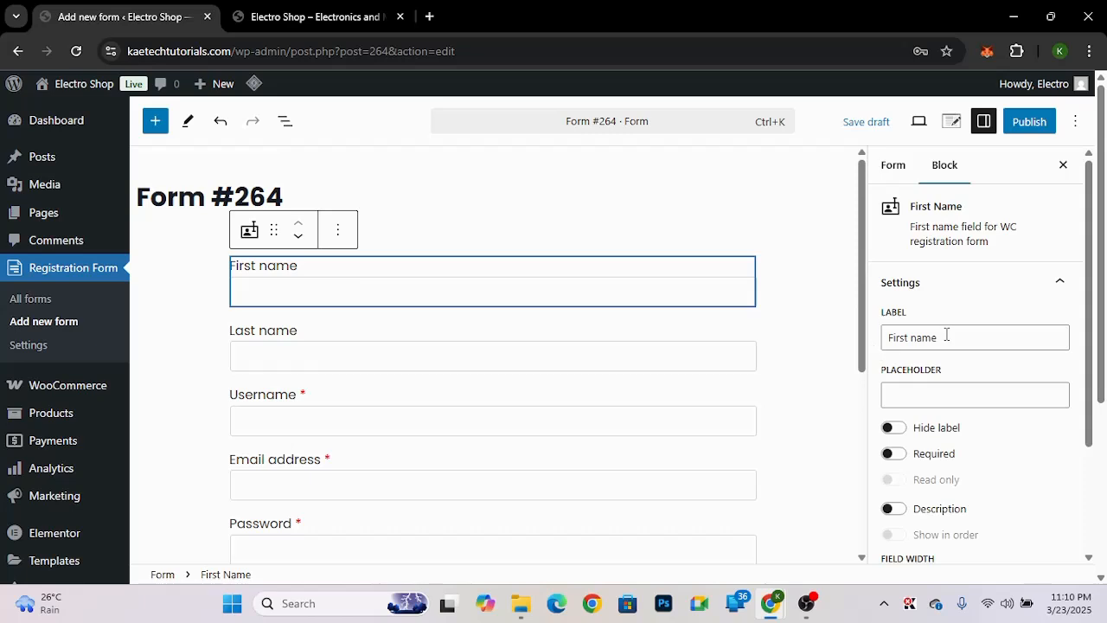
drag(947, 335, 871, 339)
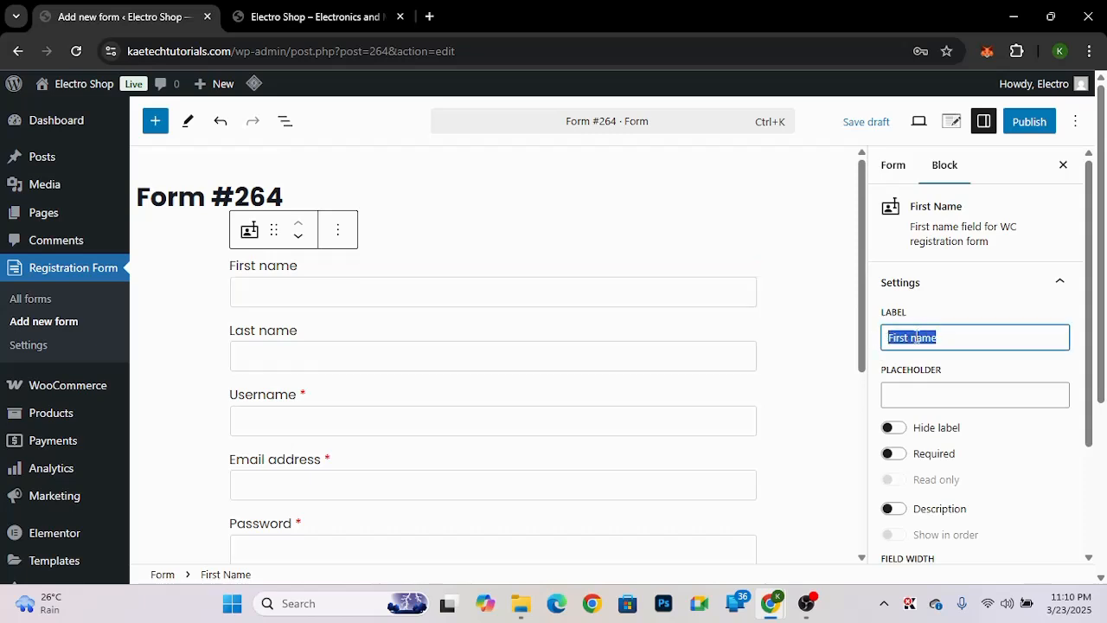
click(917, 337)
key(BackSpace)
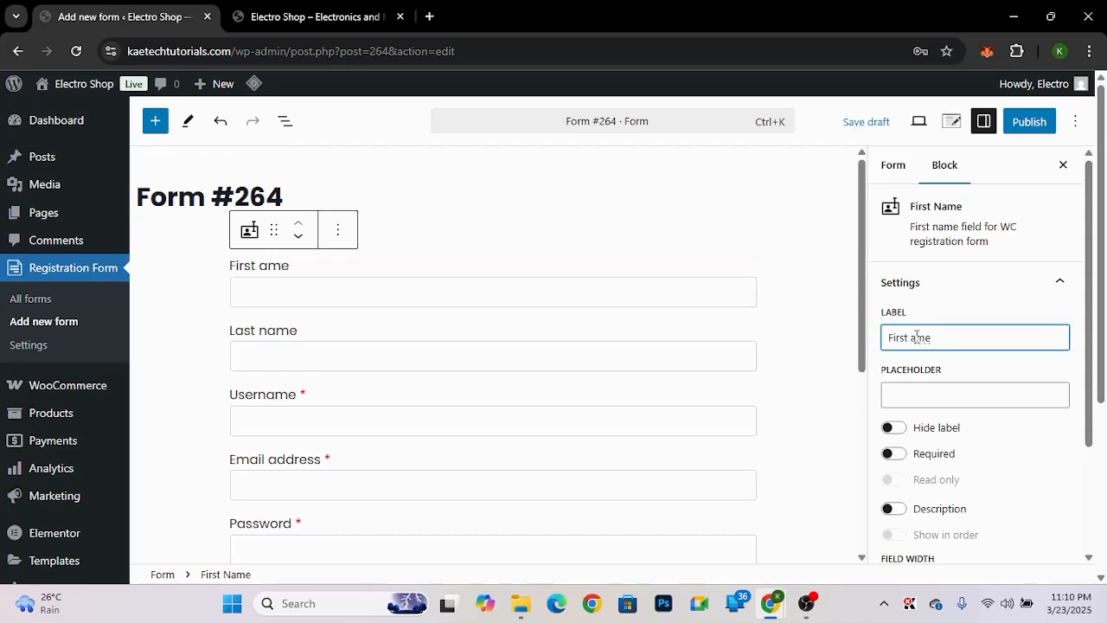
text(N)
- Set the First Name field's placeholder to "Enter your first name" and make the field required
click(918, 396)
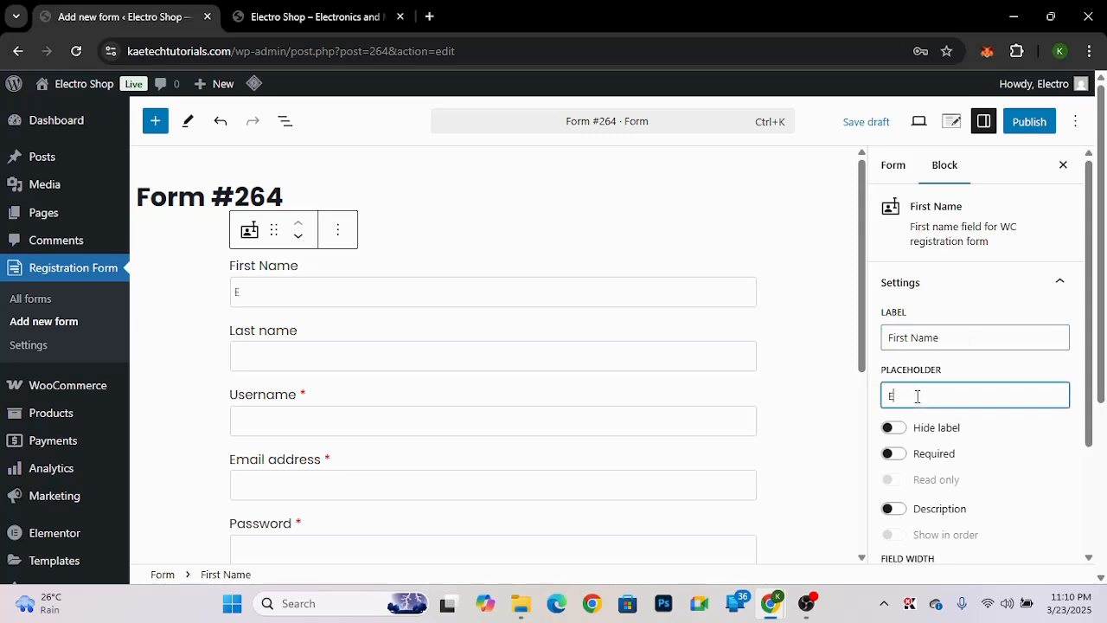
text(Enter your first name)
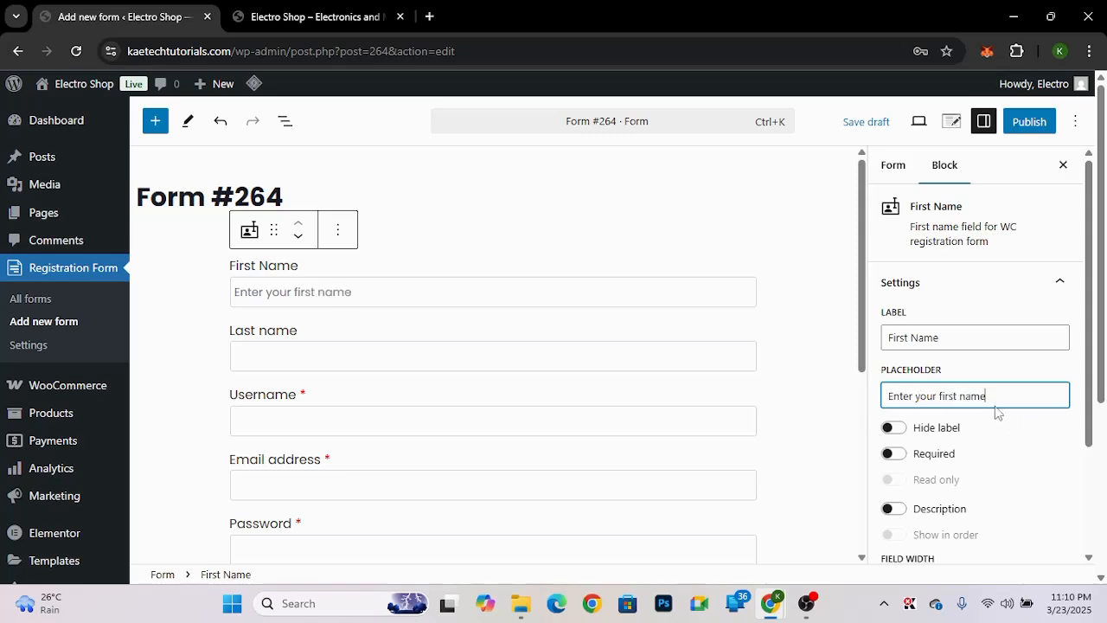
click(898, 455)
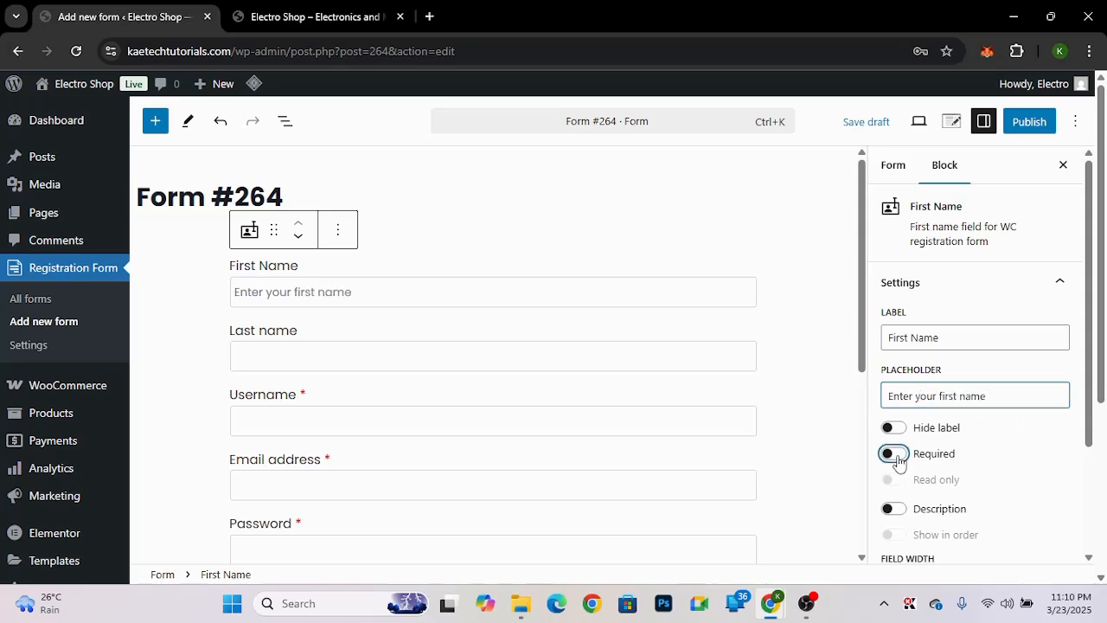
scroll(952, 468, down, 2)
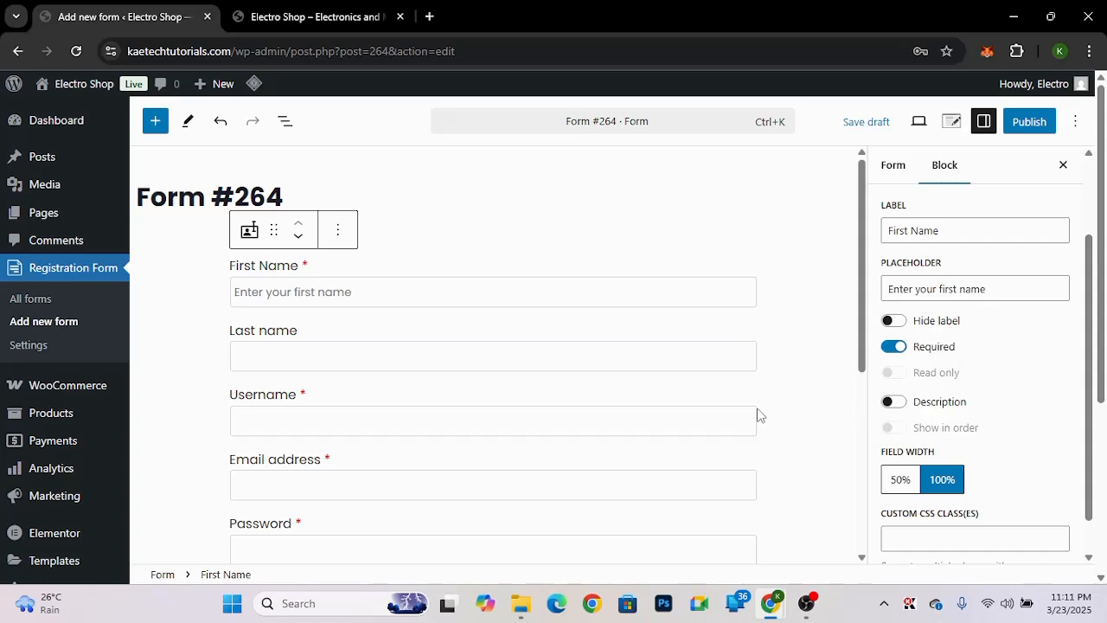
scroll(974, 433, down, 1)
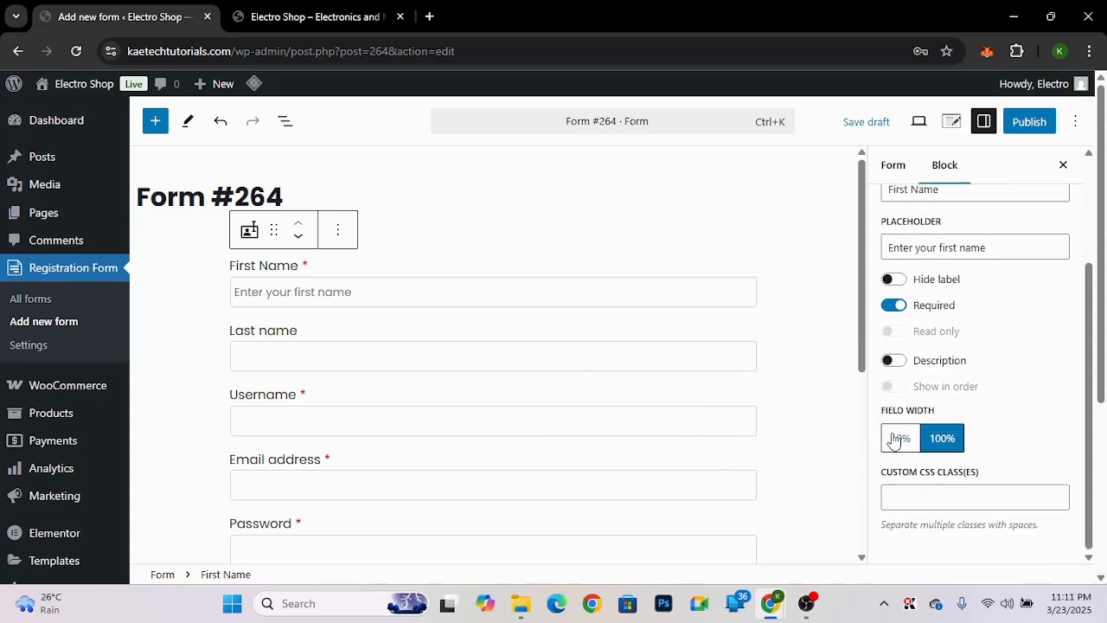
- Set the Last name field's placeholder to "Enter your last name" and make the field required
click(378, 333)
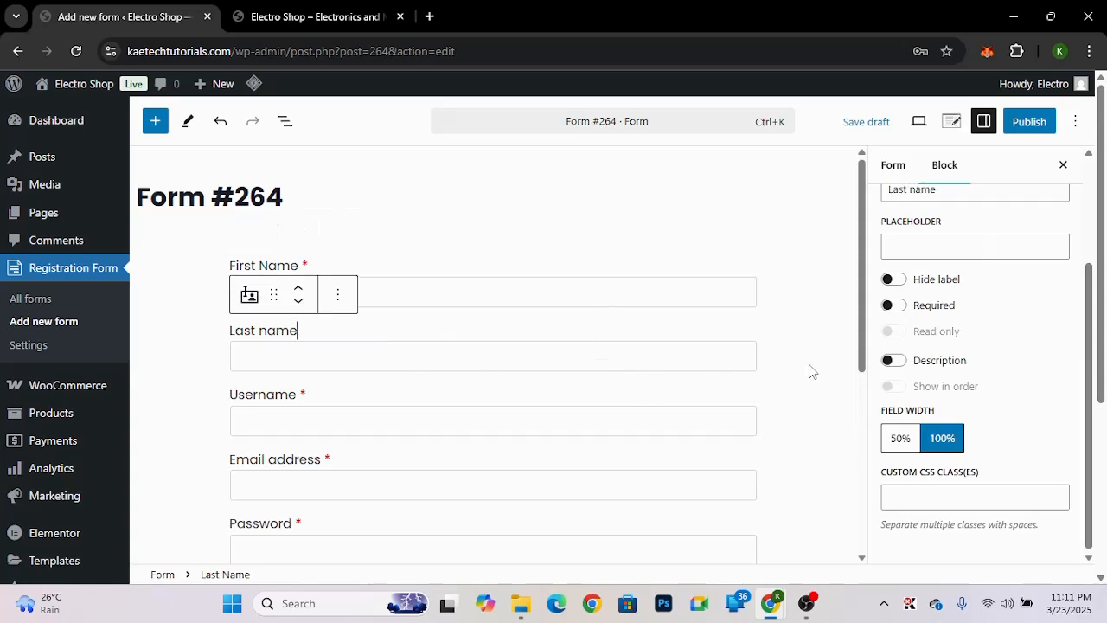
click(915, 245)
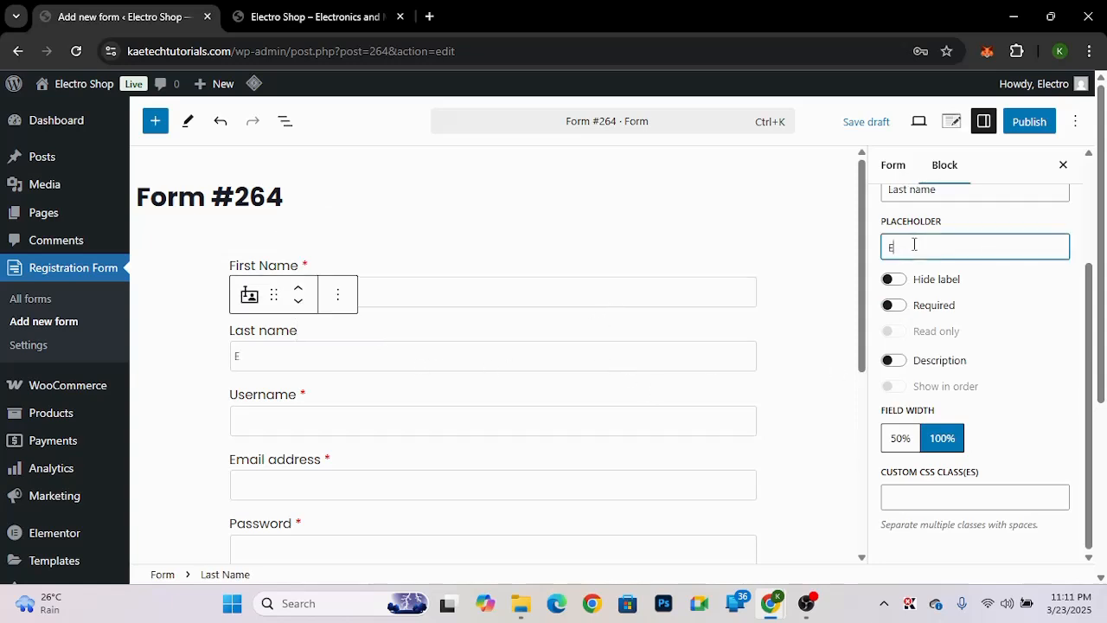
text(Enter you)
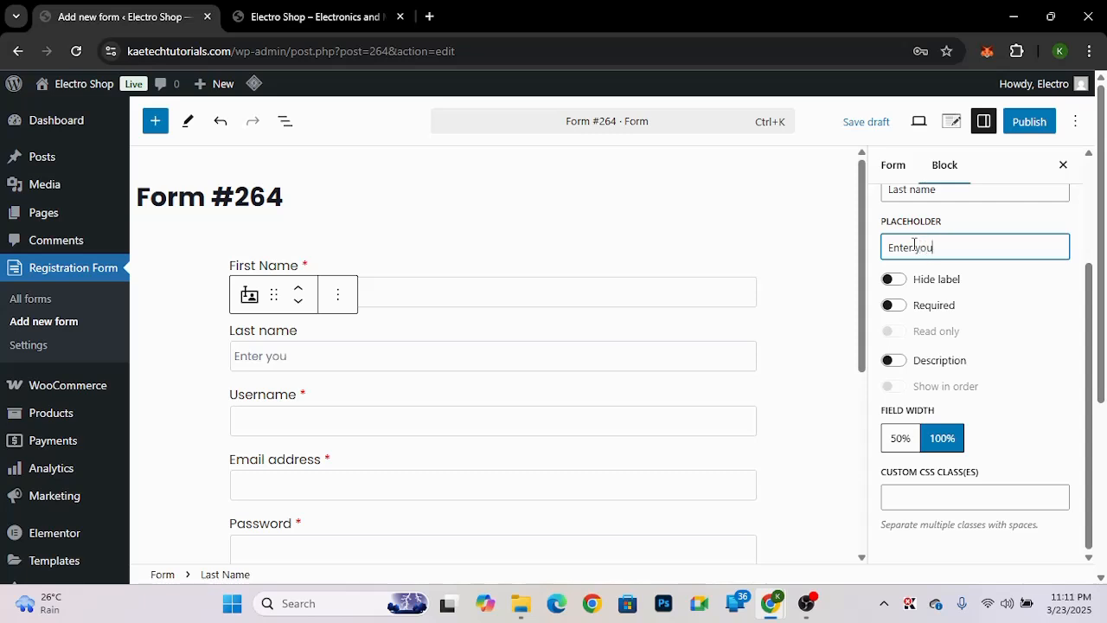
text(r Last Name)
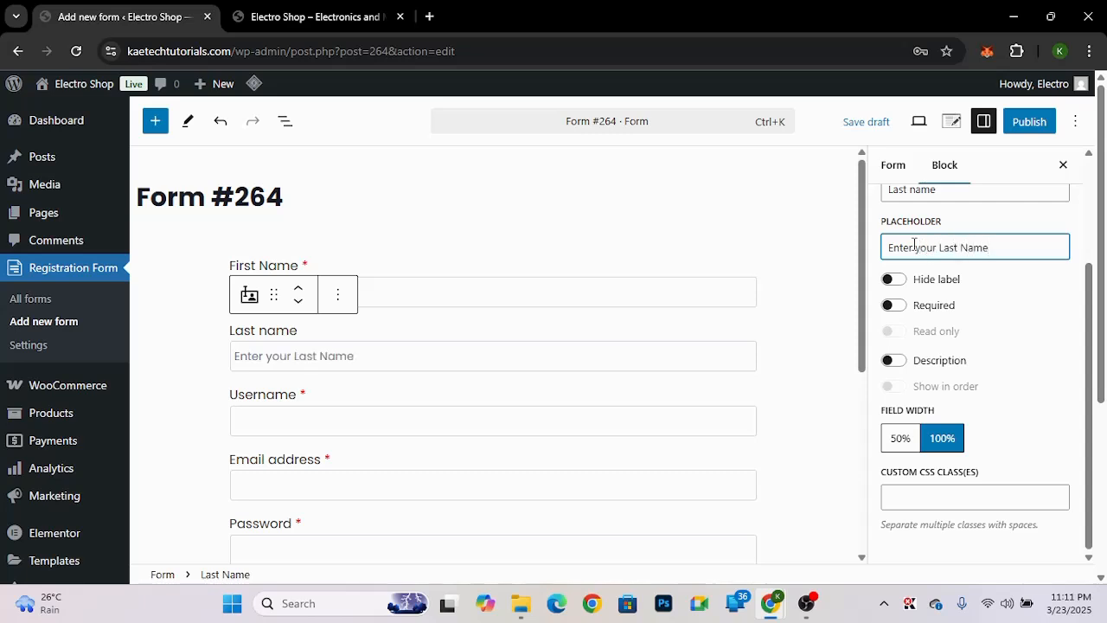
click(971, 250)
key(BackSpace)
text(n)
click(946, 247)
key(BackSpace)
text(l)
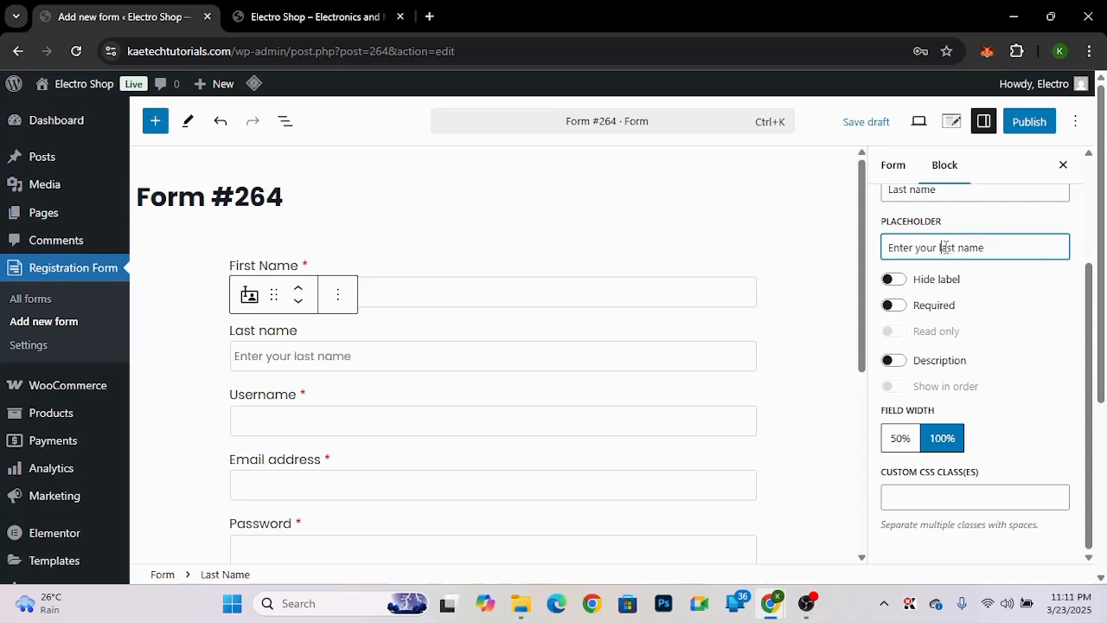
click(895, 306)
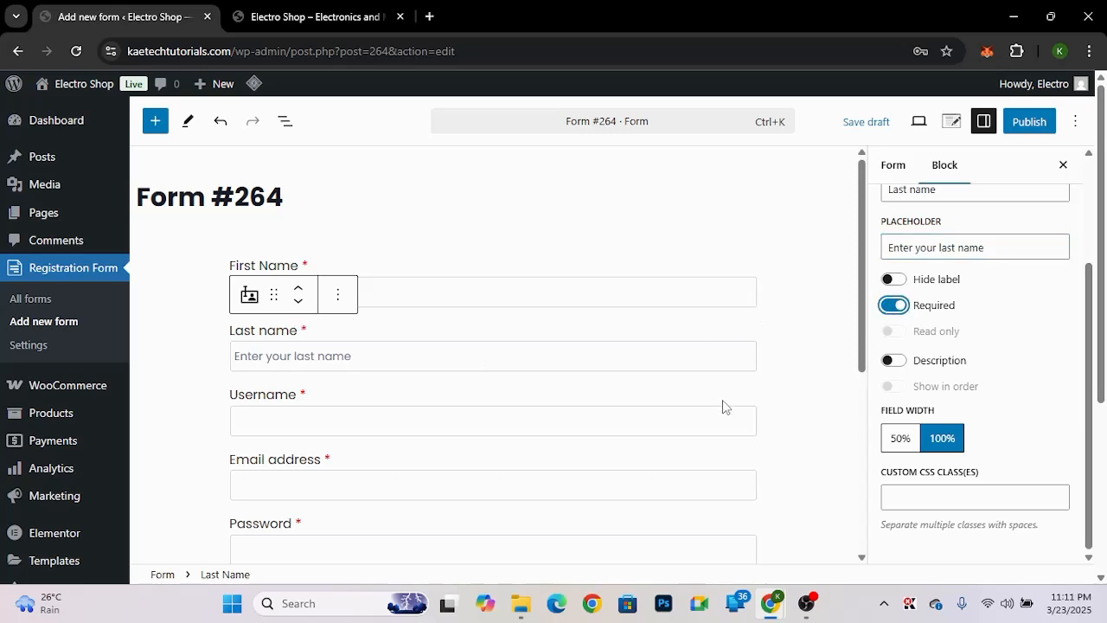
- Enter "Enter your email address" as the Username field's placeholder and copy that text
scroll(440, 388, down, 2)
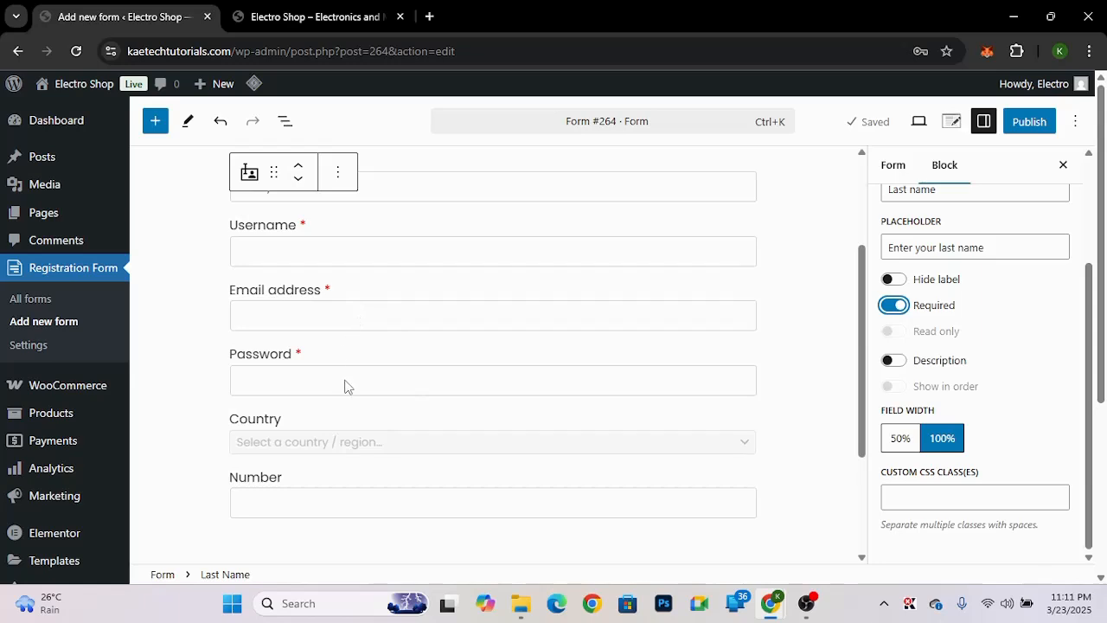
click(370, 256)
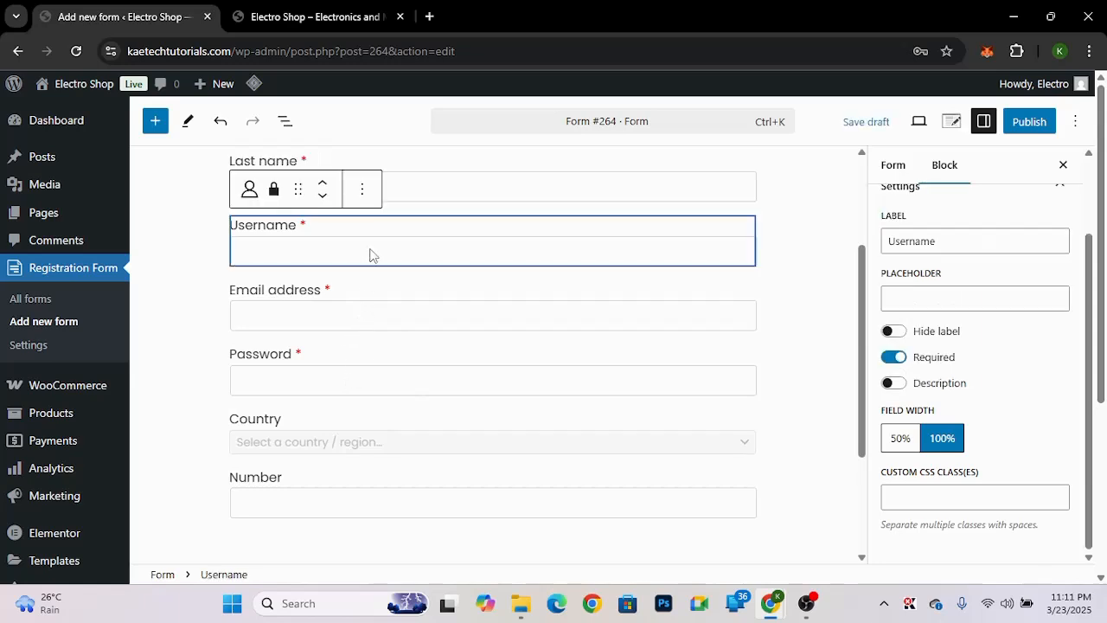
click(918, 301)
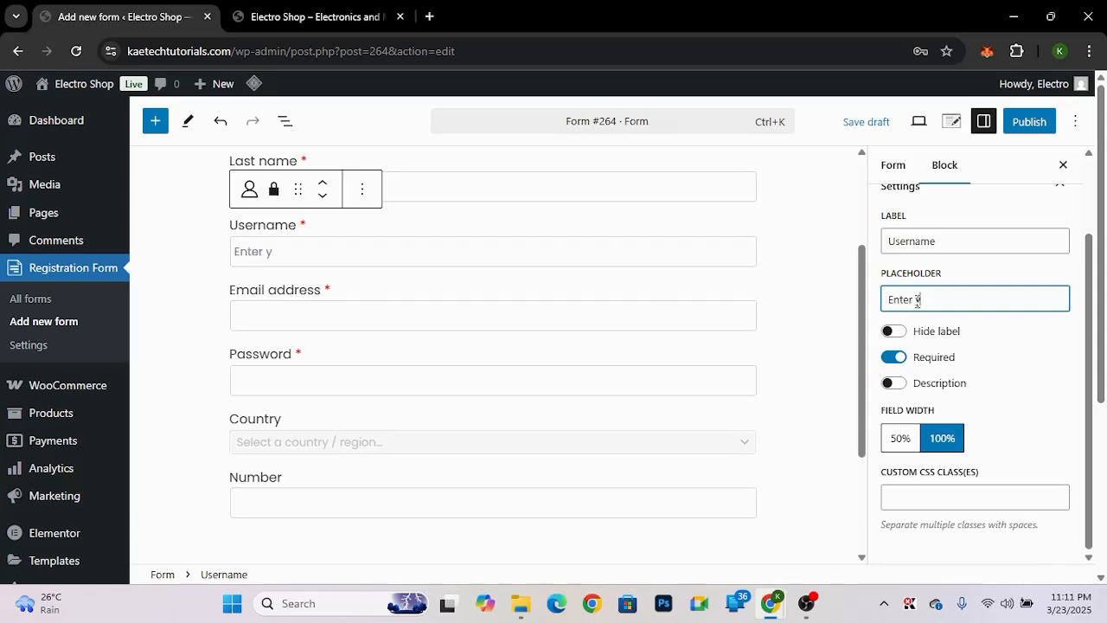
text(Enter your email address)
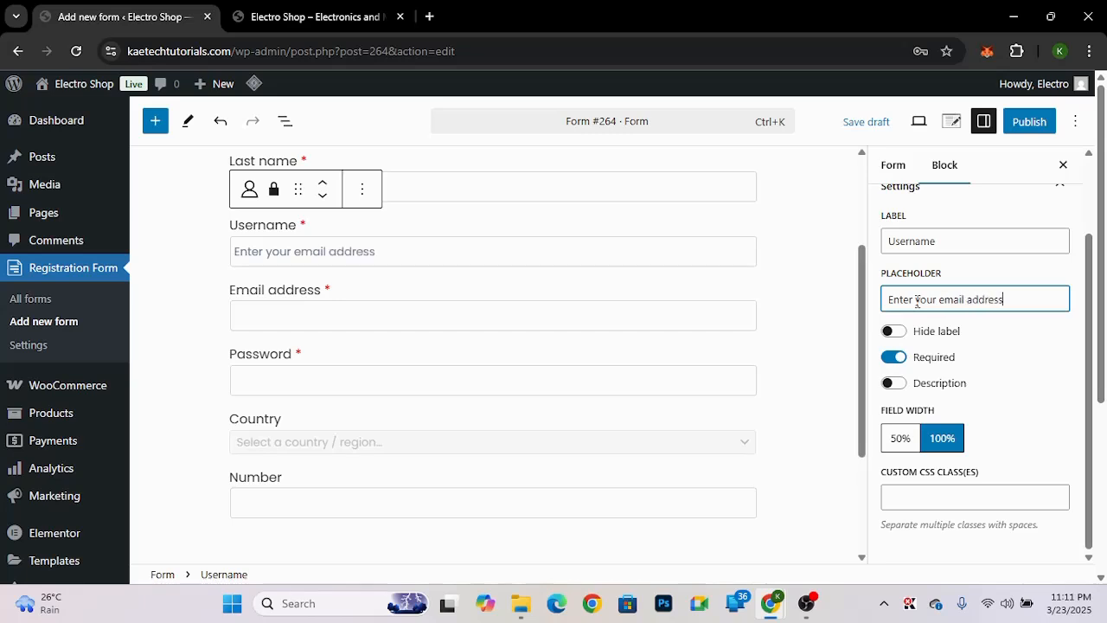
triple_click(917, 300)
key(ctrl+c)
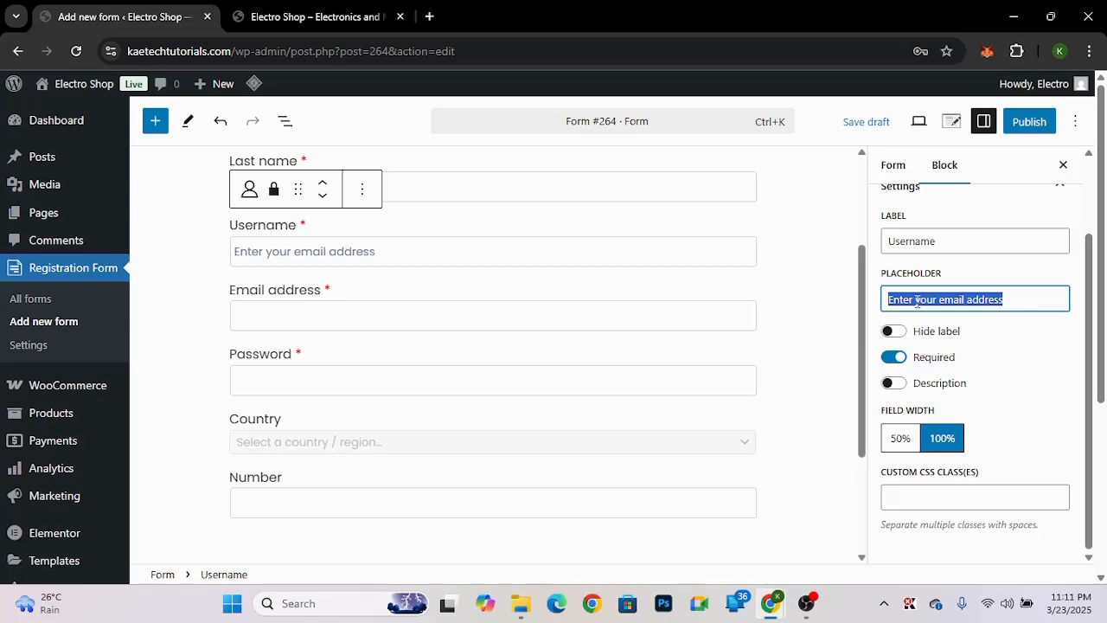
- Replace "email address" in the Username field's placeholder so it reads "Enter your username"
drag(1025, 295, 946, 299)
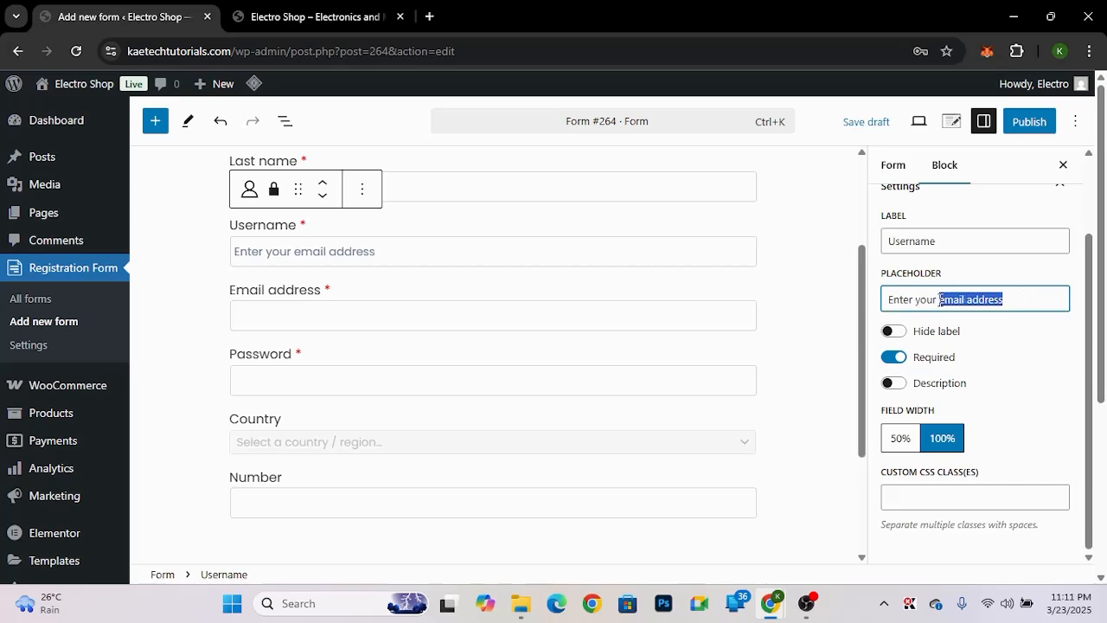
text(user)
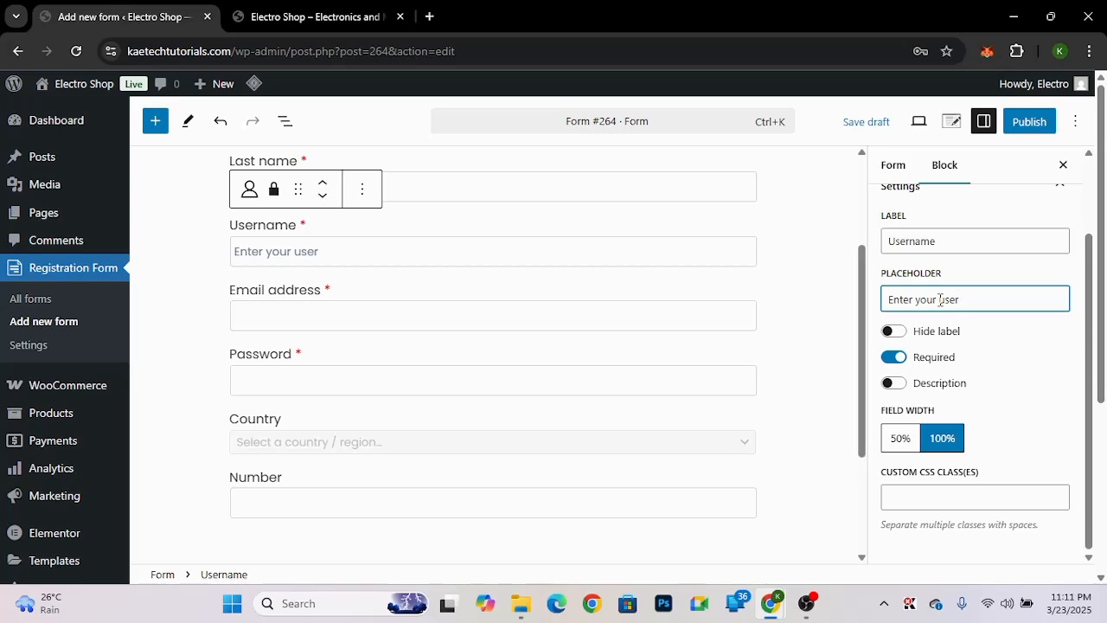
text(name)
- Set the Email address field's placeholder to "Enter your email address"
click(531, 288)
click(942, 304)
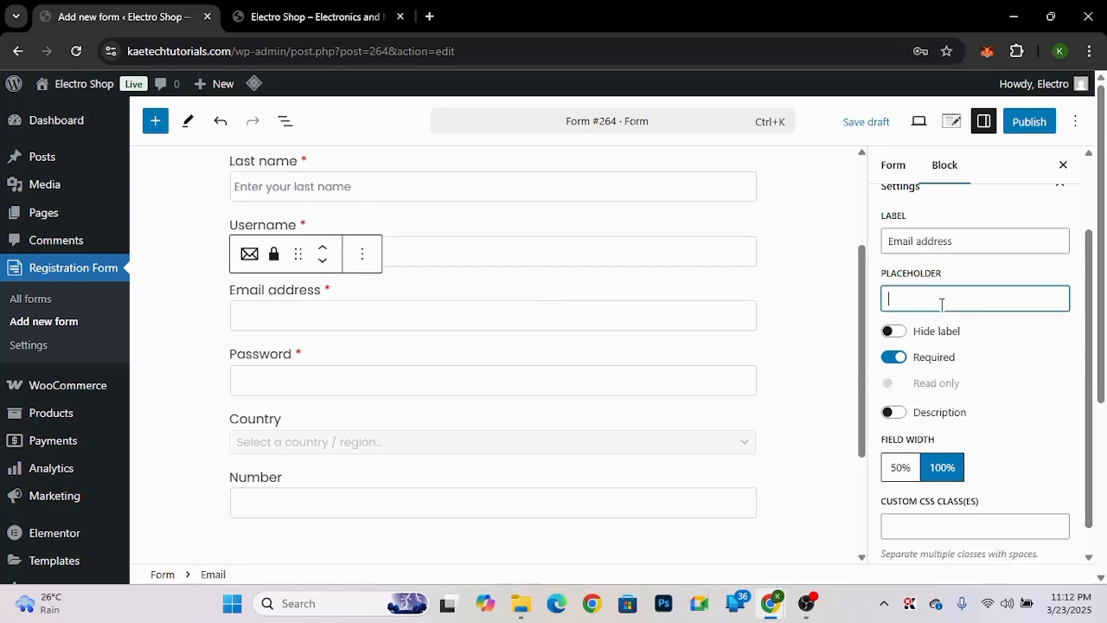
text(Enter your email address)
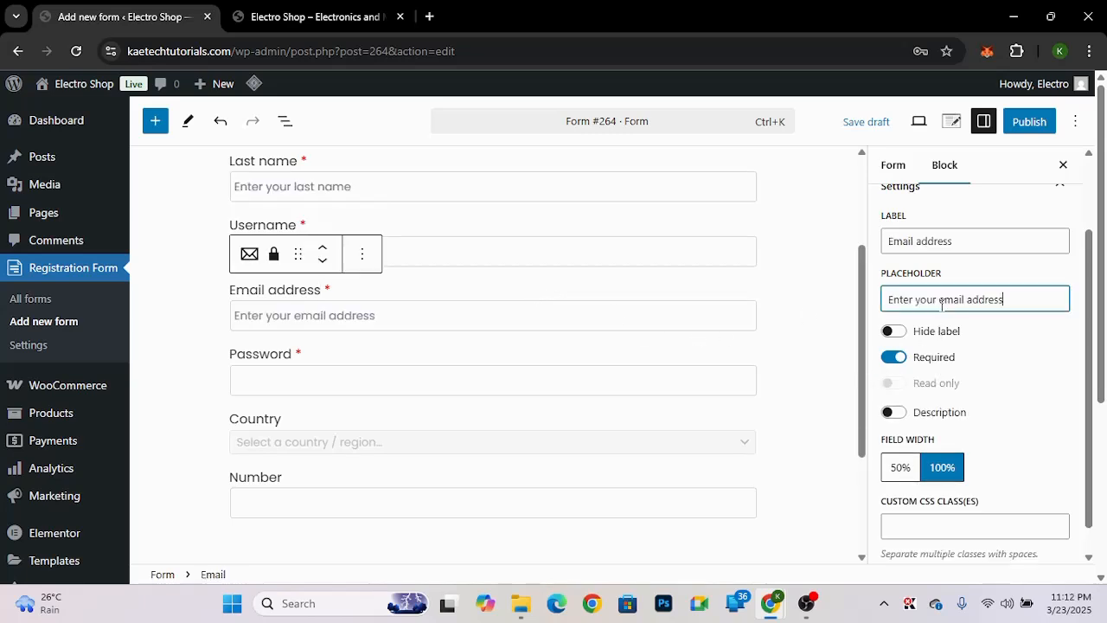
- Set the Password field's placeholder to "Choose a strong password"
click(542, 373)
click(905, 303)
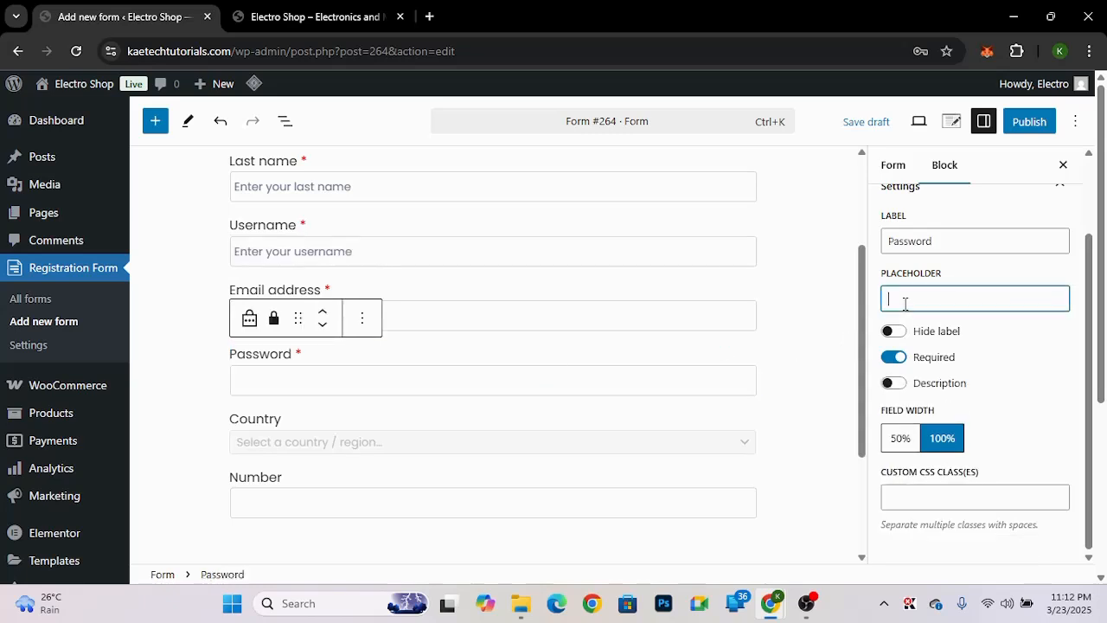
text(Choose a strong)
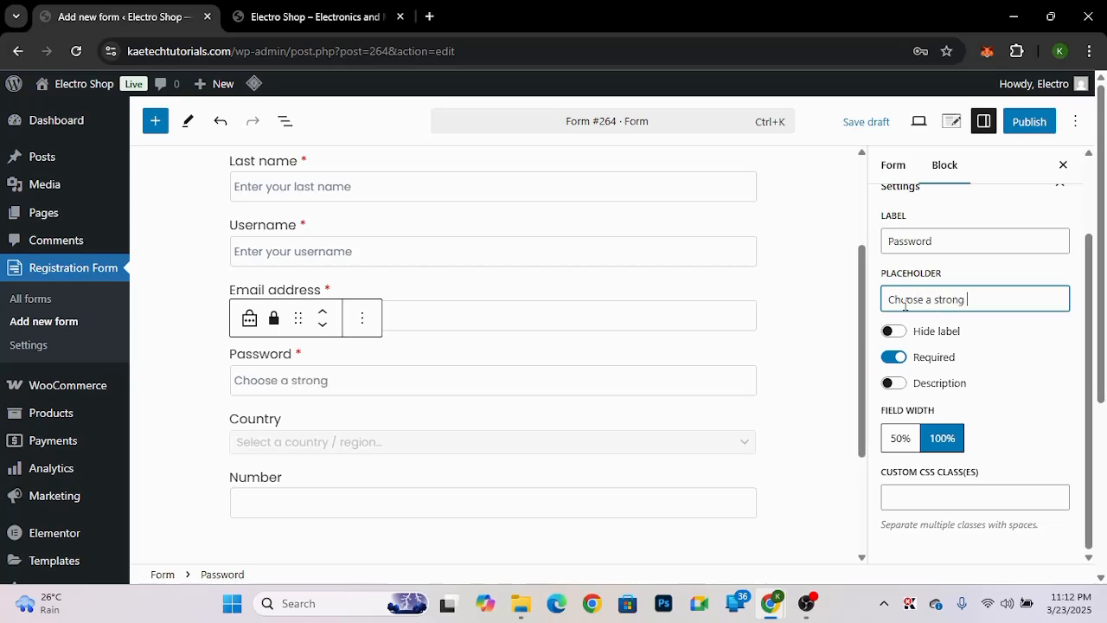
text( password)
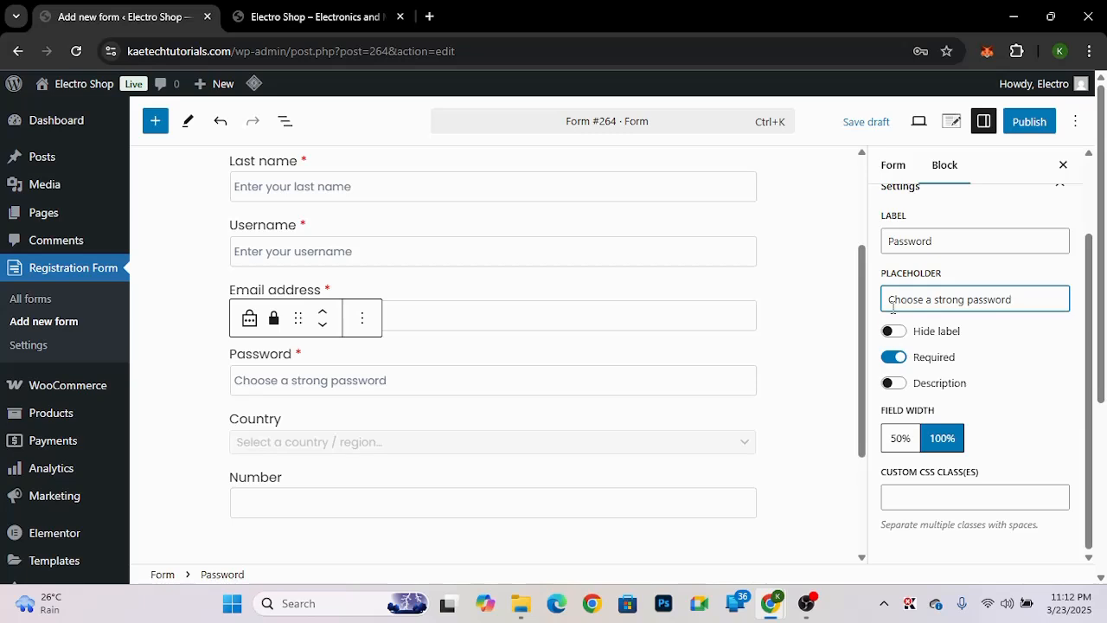
- Examine the Country field's label, placeholder and other settings
scroll(730, 375, down, 2)
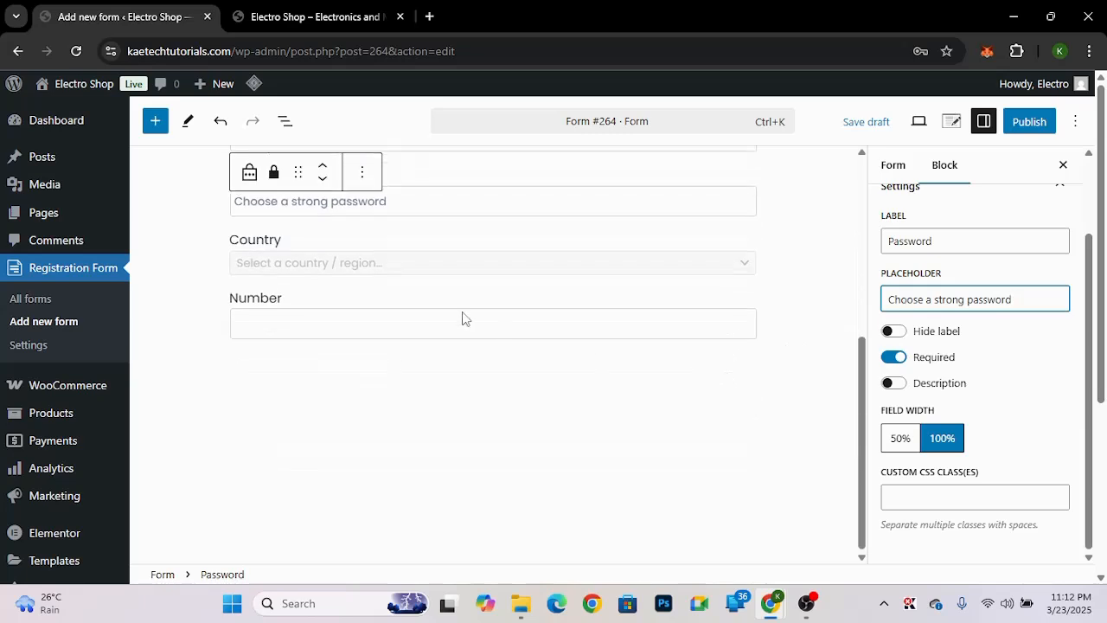
click(424, 260)
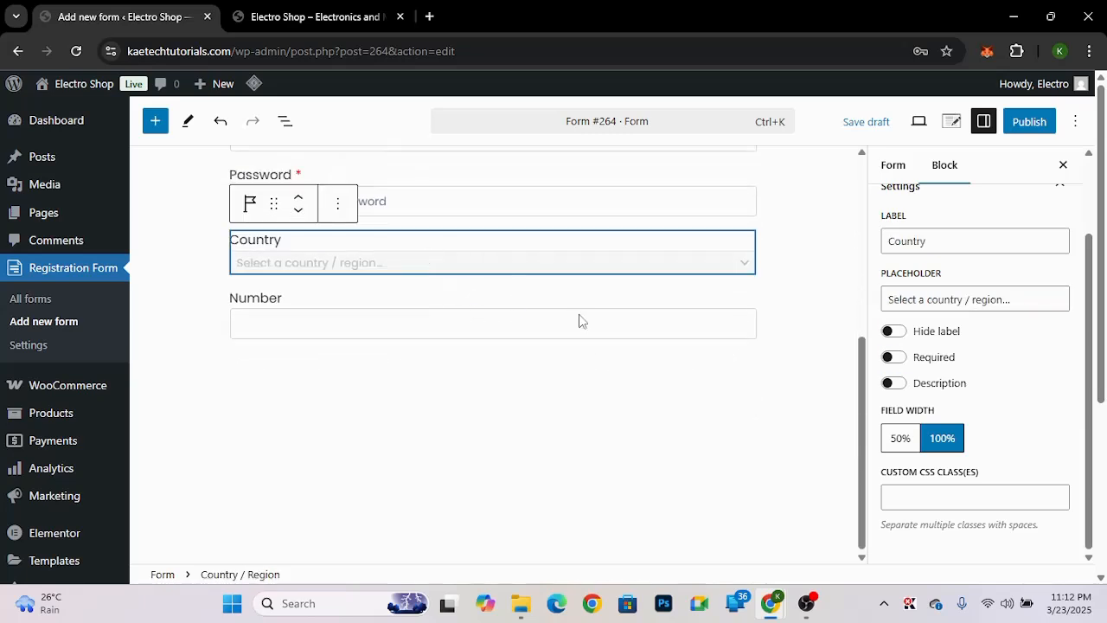
scroll(951, 378, down, 2)
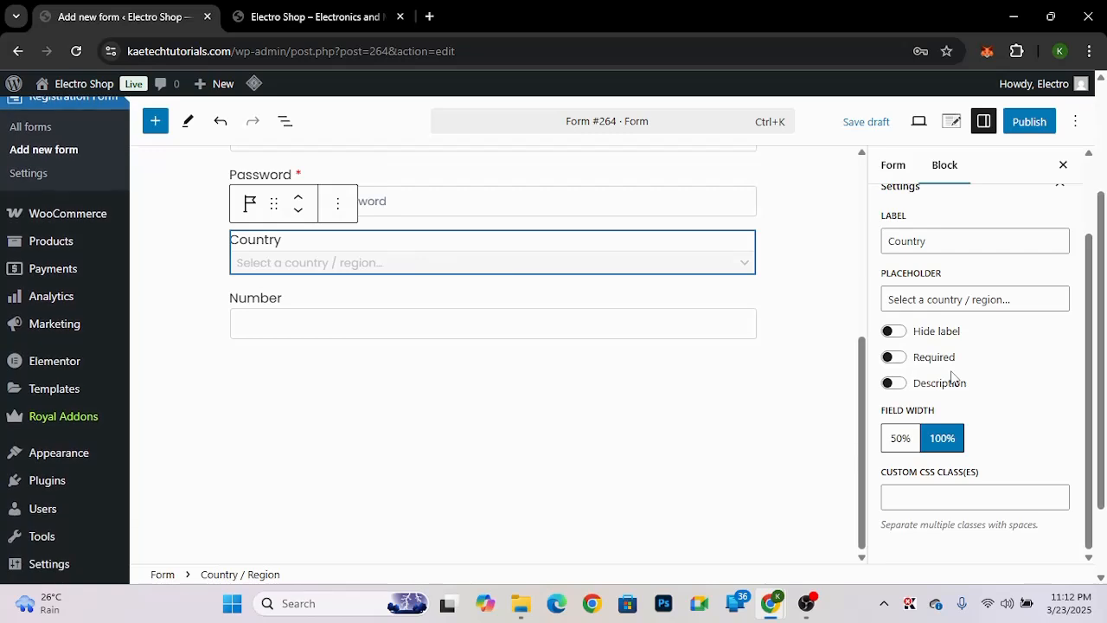
click(963, 298)
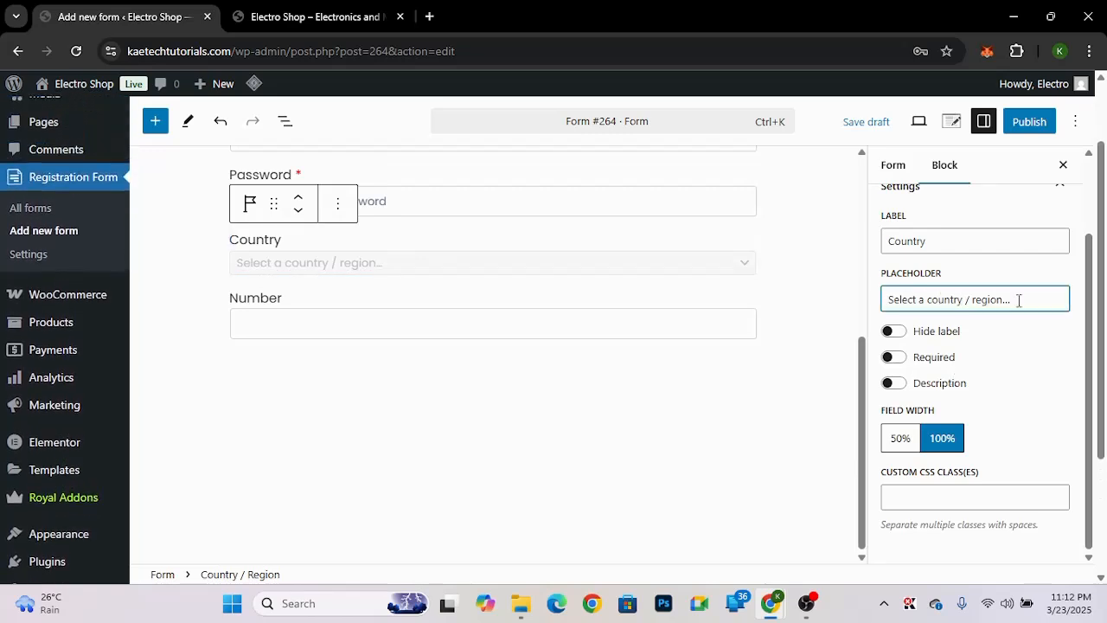
drag(1019, 300, 884, 304)
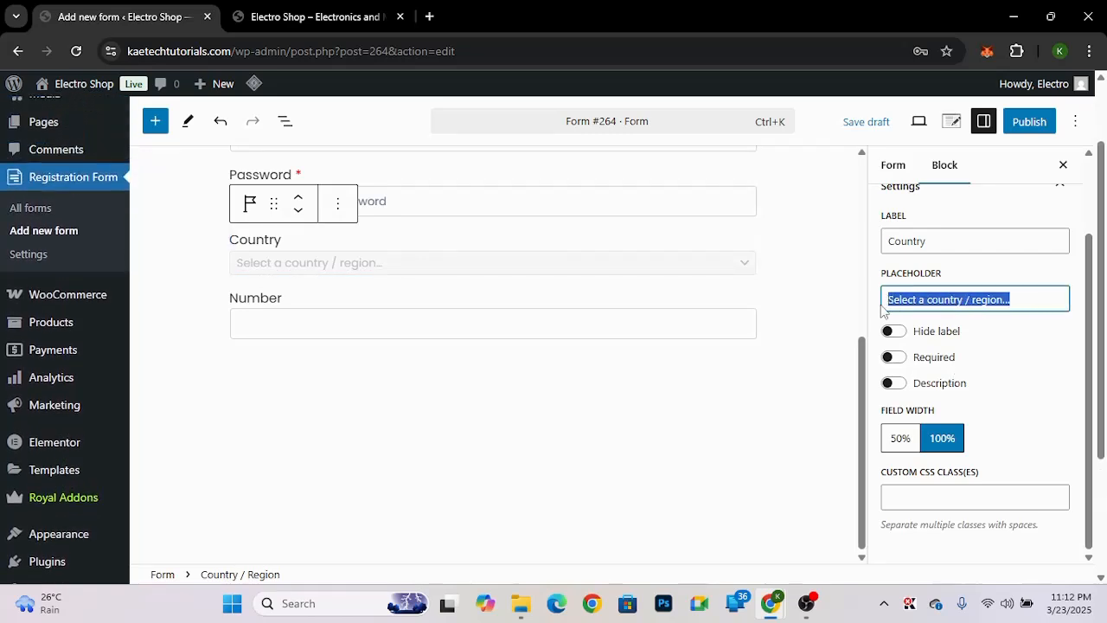
click(961, 241)
drag(925, 243, 887, 244)
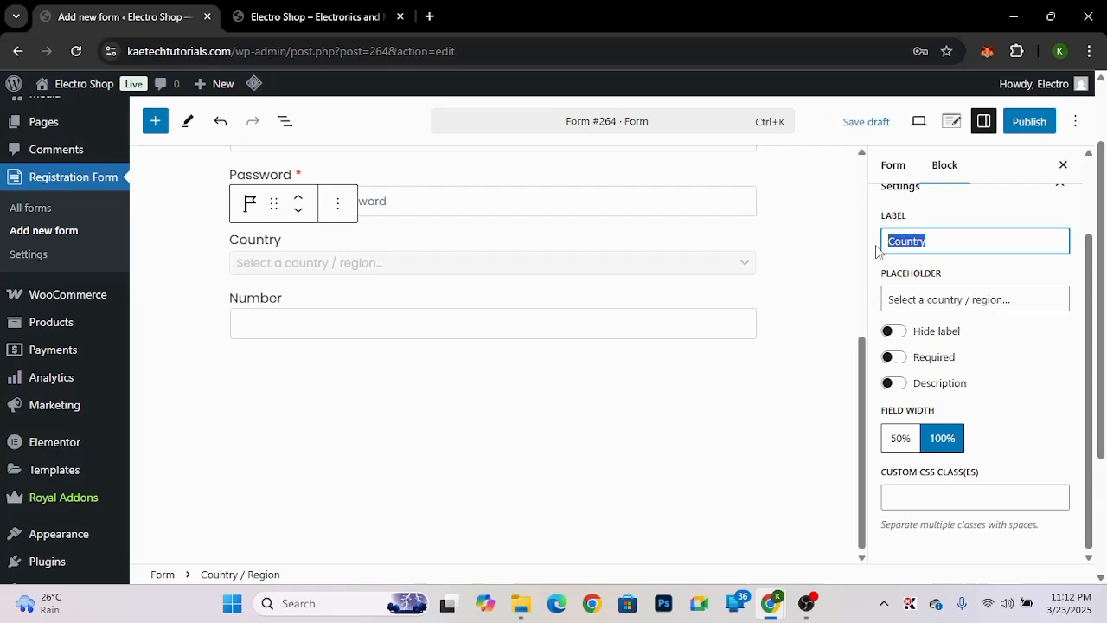
click(965, 243)
- Change the Number field's label to "Phone Number" and set its placeholder to "Enter your phone number"
click(366, 321)
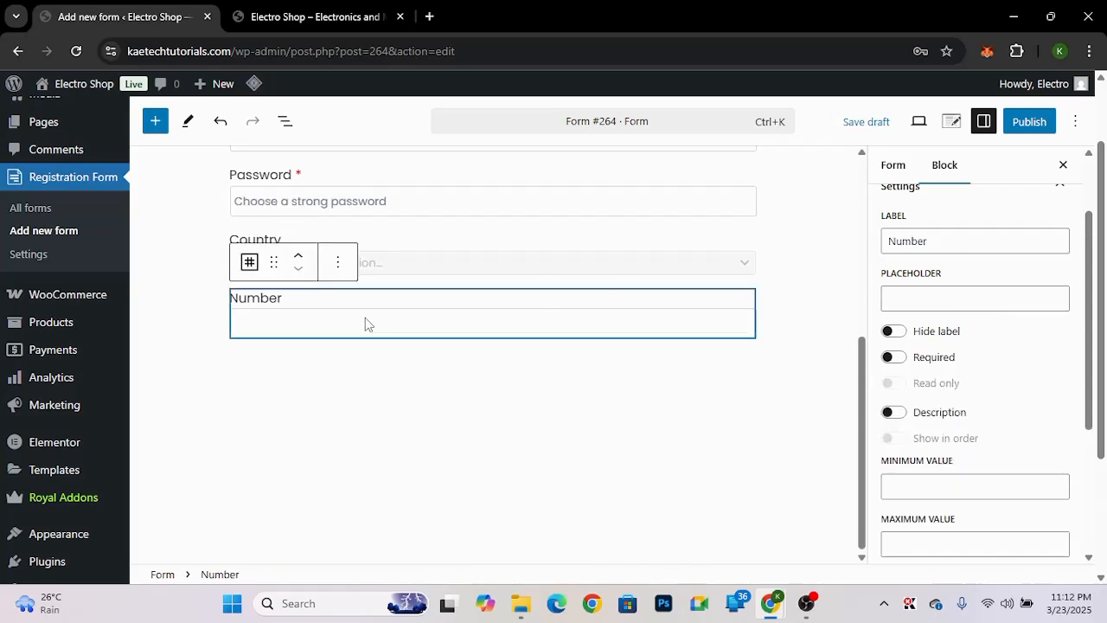
click(891, 242)
text(Phone)
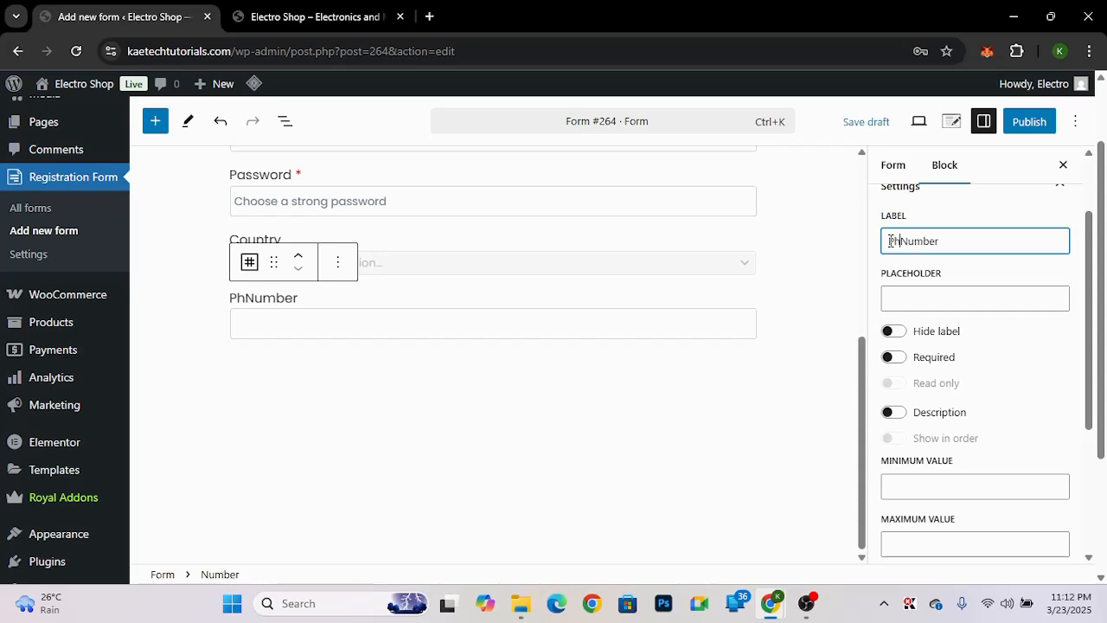
click(939, 299)
key(ctrl+v)
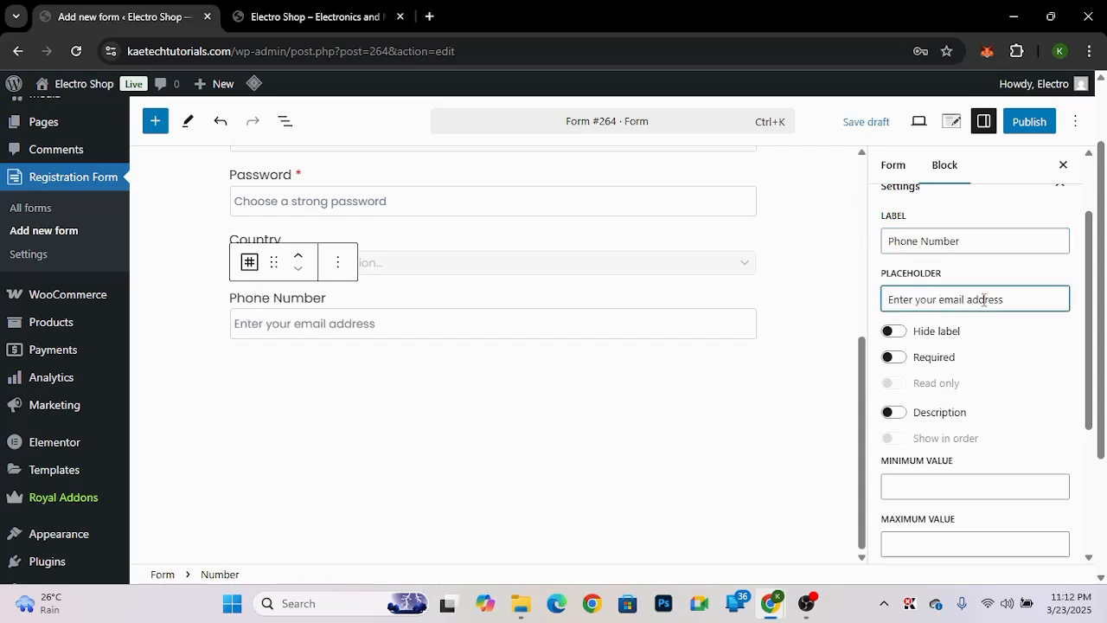
drag(1003, 299, 942, 299)
text(phon)
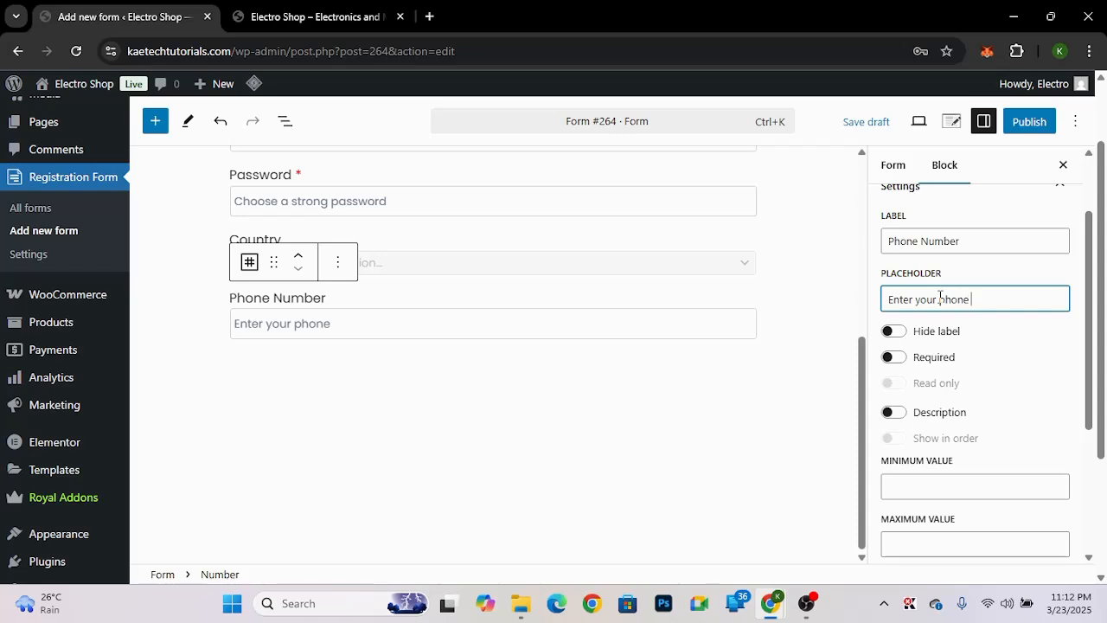
text(umber)
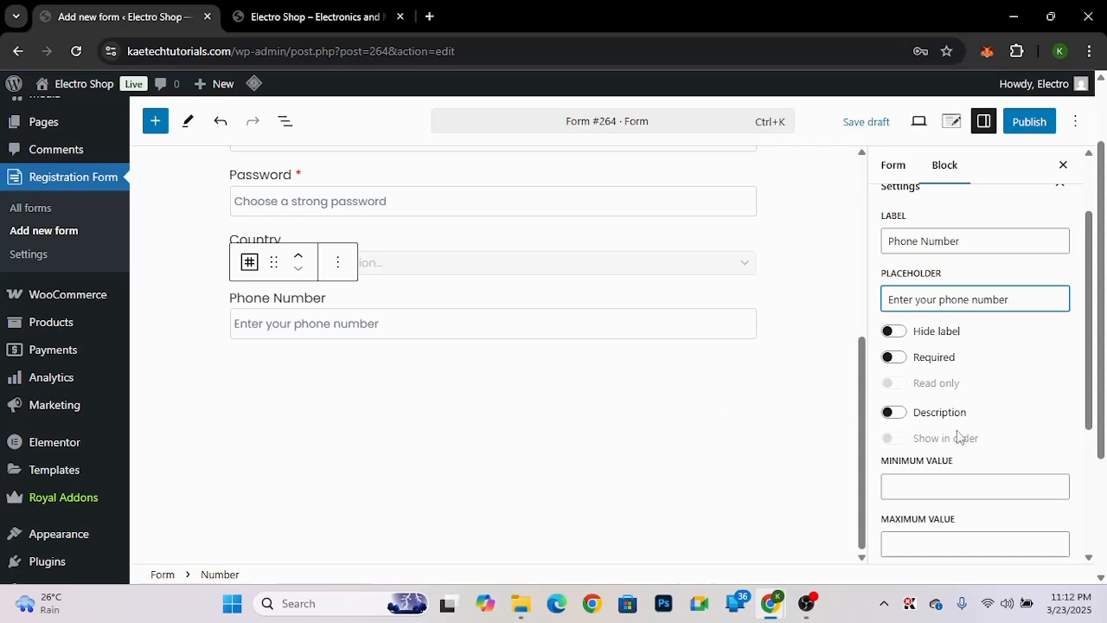
- Open the form-level settings that hold the redirect URL, submit button text and reCaptcha options
scroll(957, 431, down, 3)
scroll(957, 431, up, 1)
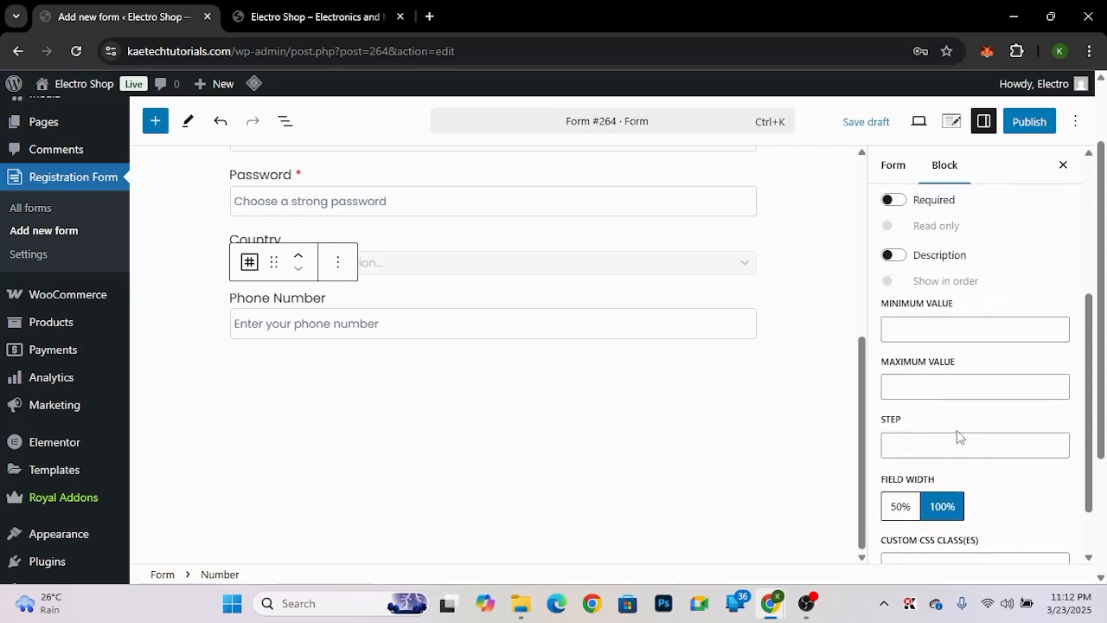
scroll(957, 433, up, 3)
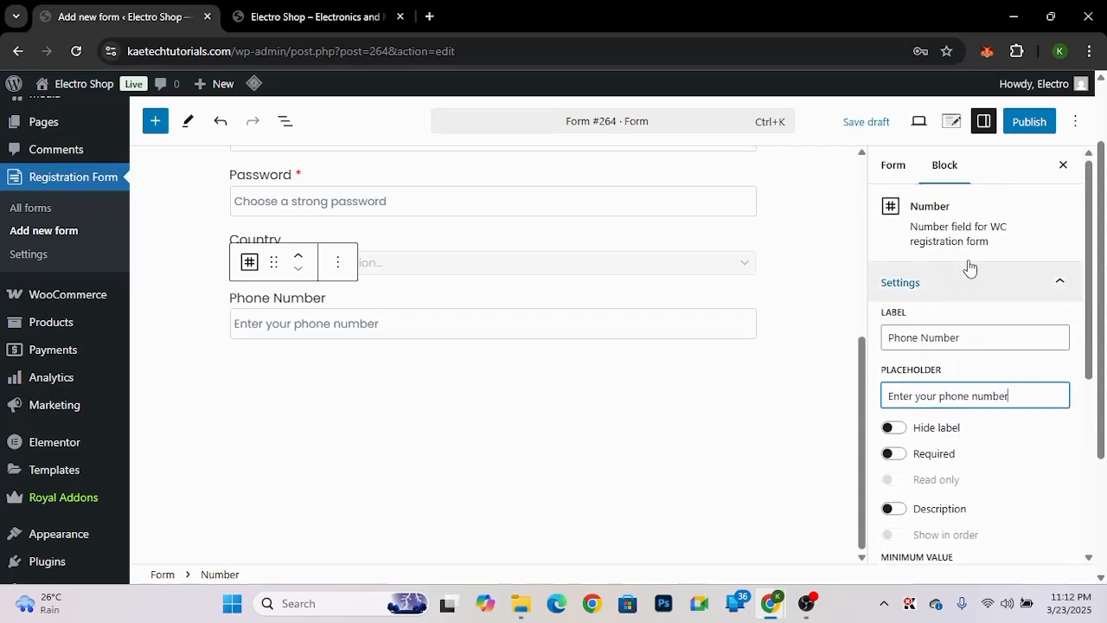
click(895, 167)
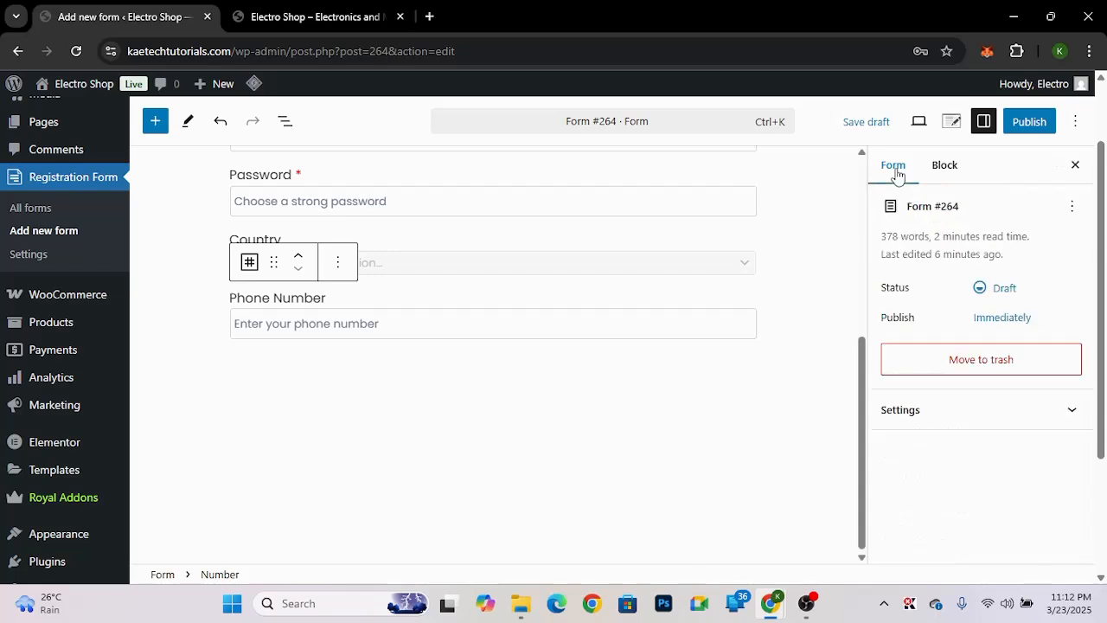
click(945, 413)
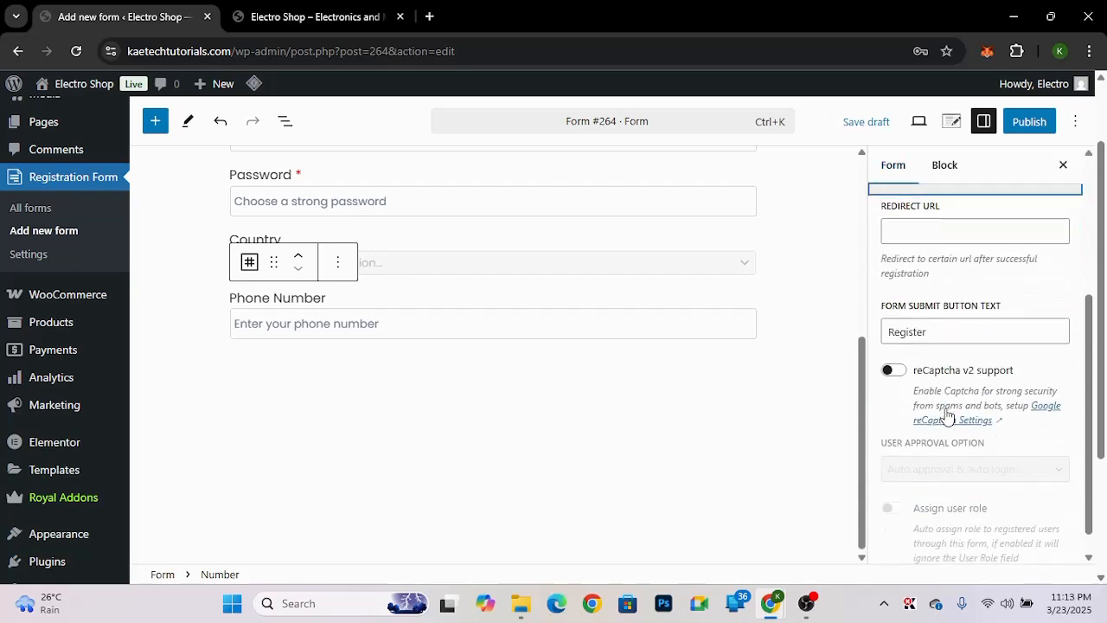
scroll(941, 272, up, 2)
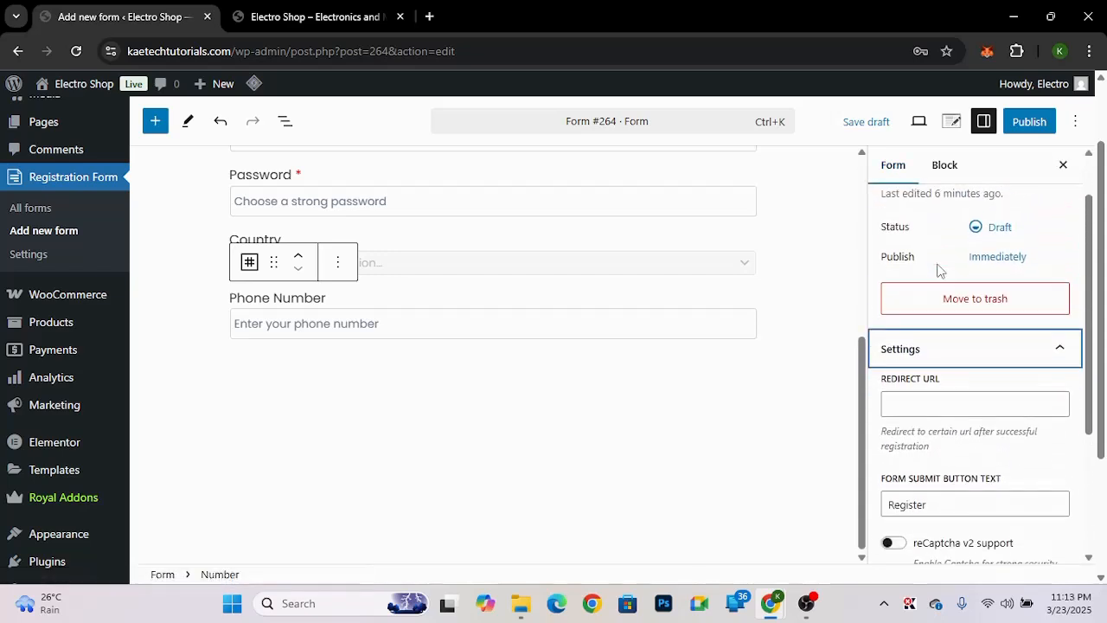
scroll(941, 271, down, 2)
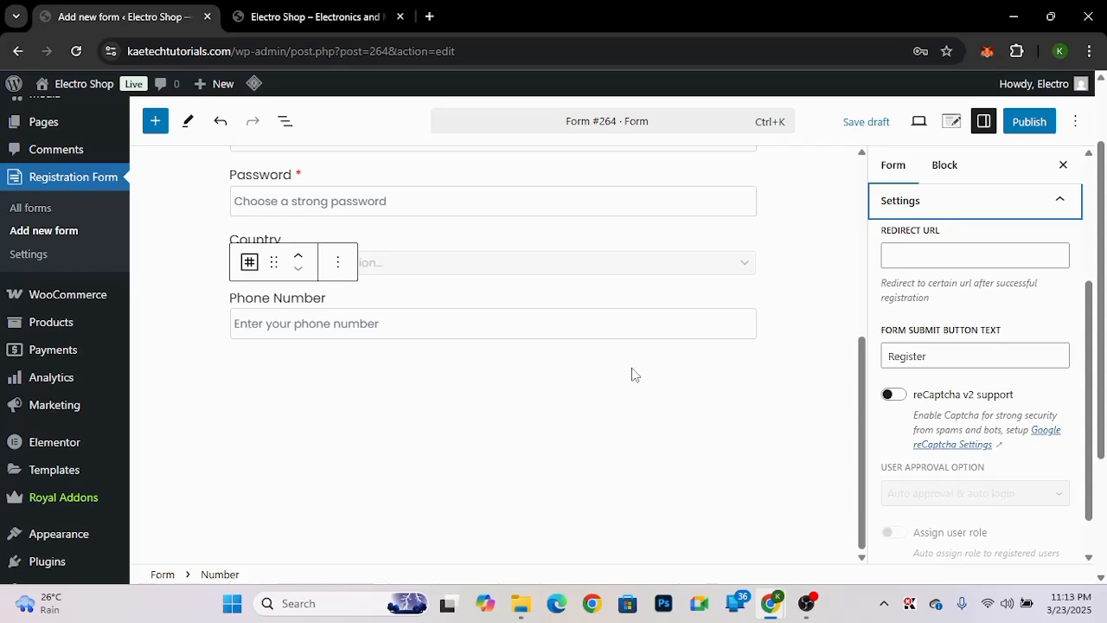
- Copy the My Account page's link address from the shop's home page and enter it as the form's redirect URL
click(317, 12)
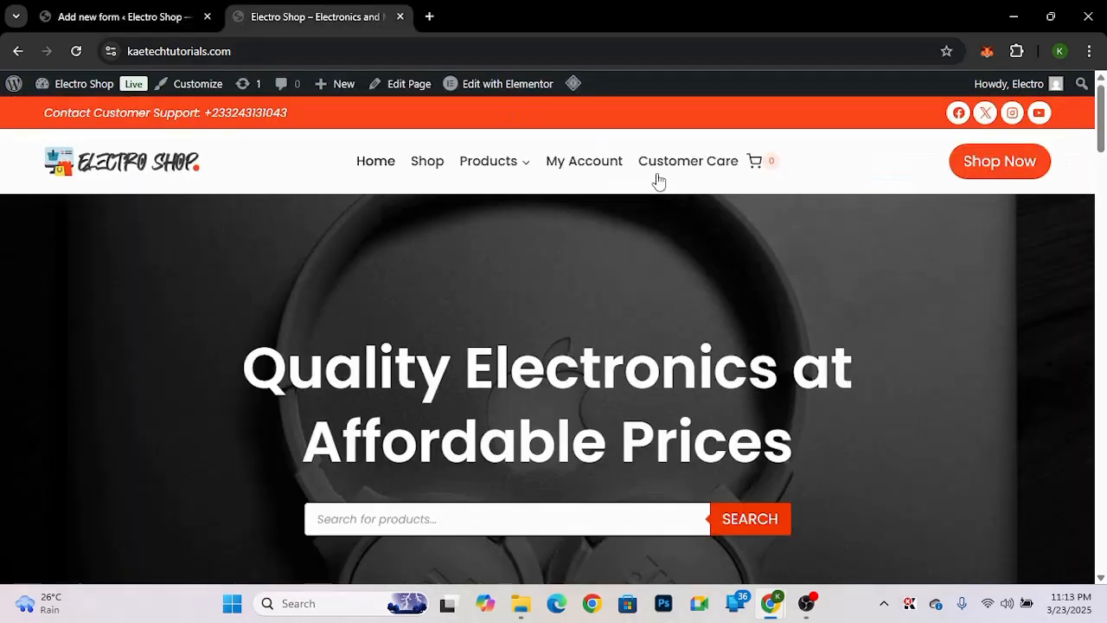
right_click(592, 171)
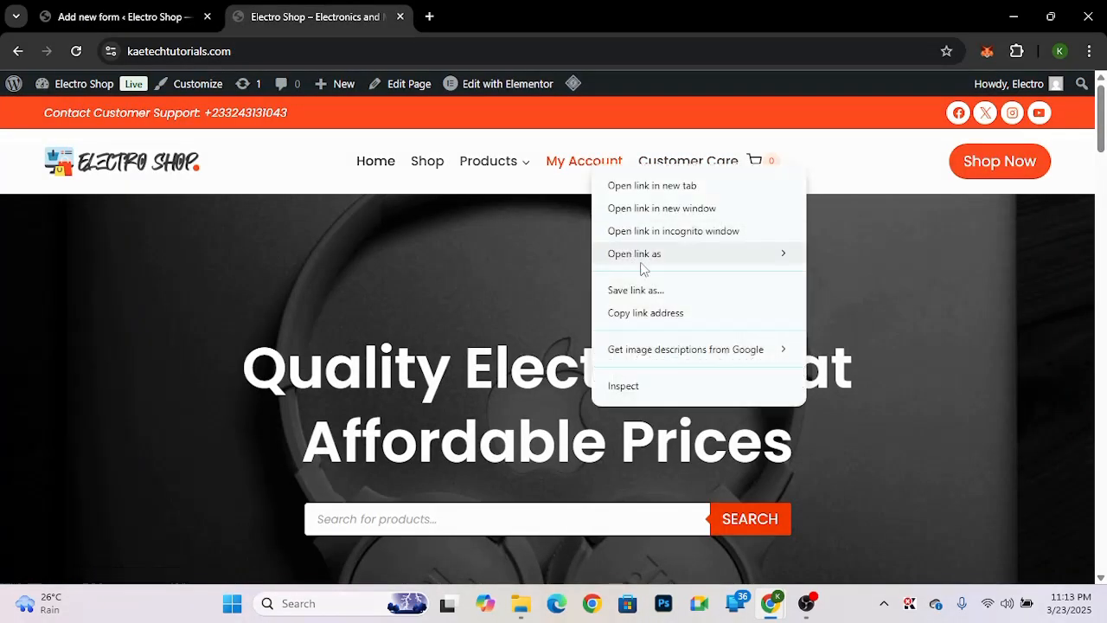
click(645, 314)
click(155, 14)
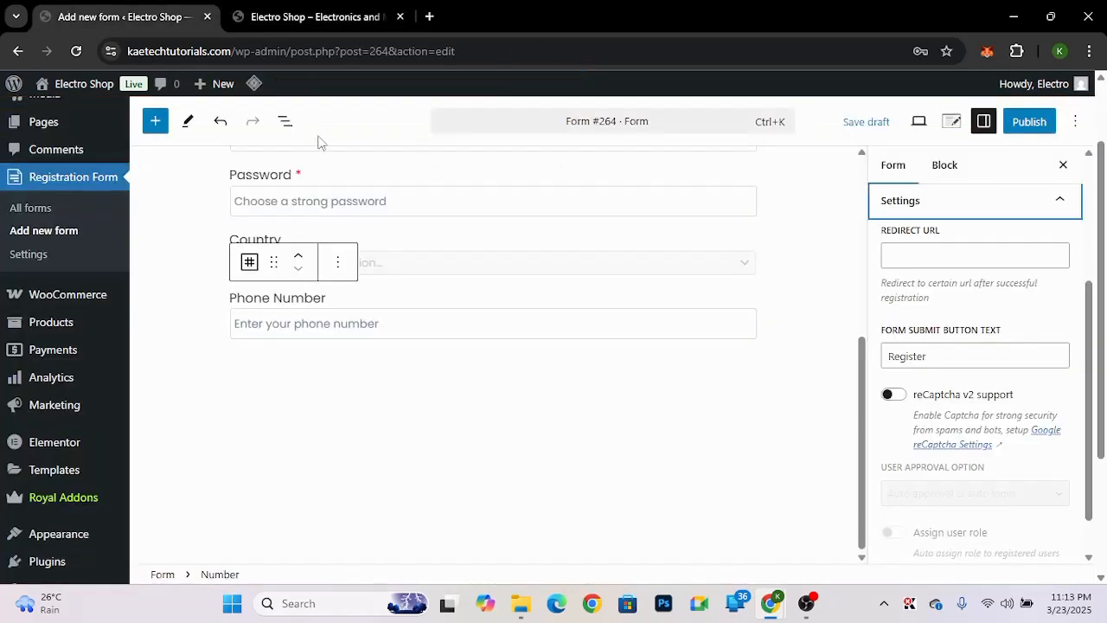
click(925, 263)
key(ctrl+v)
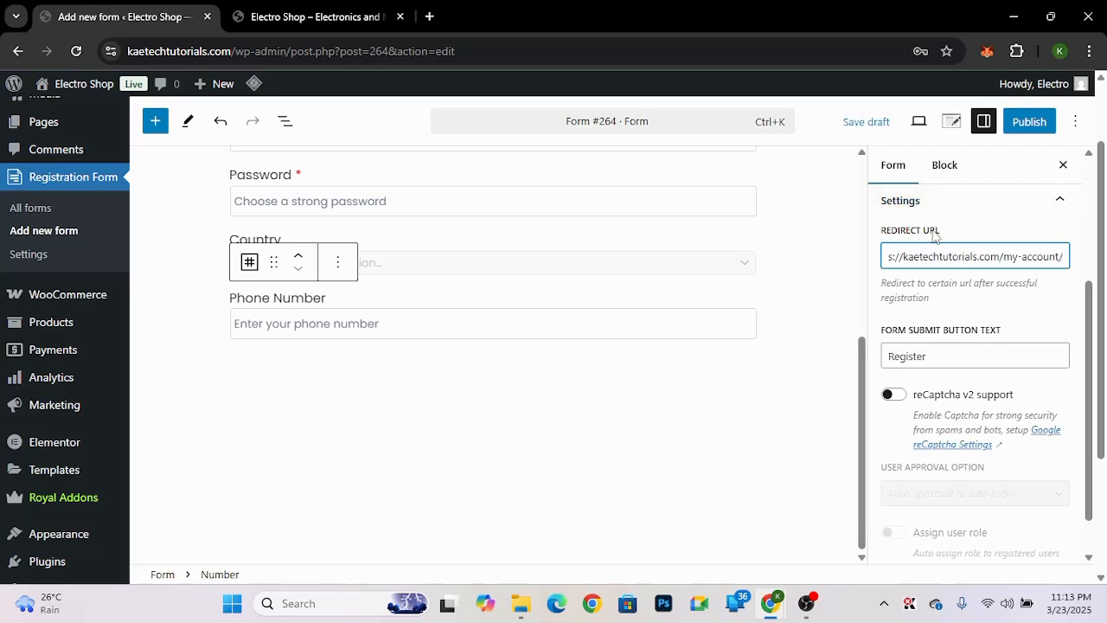
scroll(934, 237, up, 2)
scroll(935, 237, up, 1)
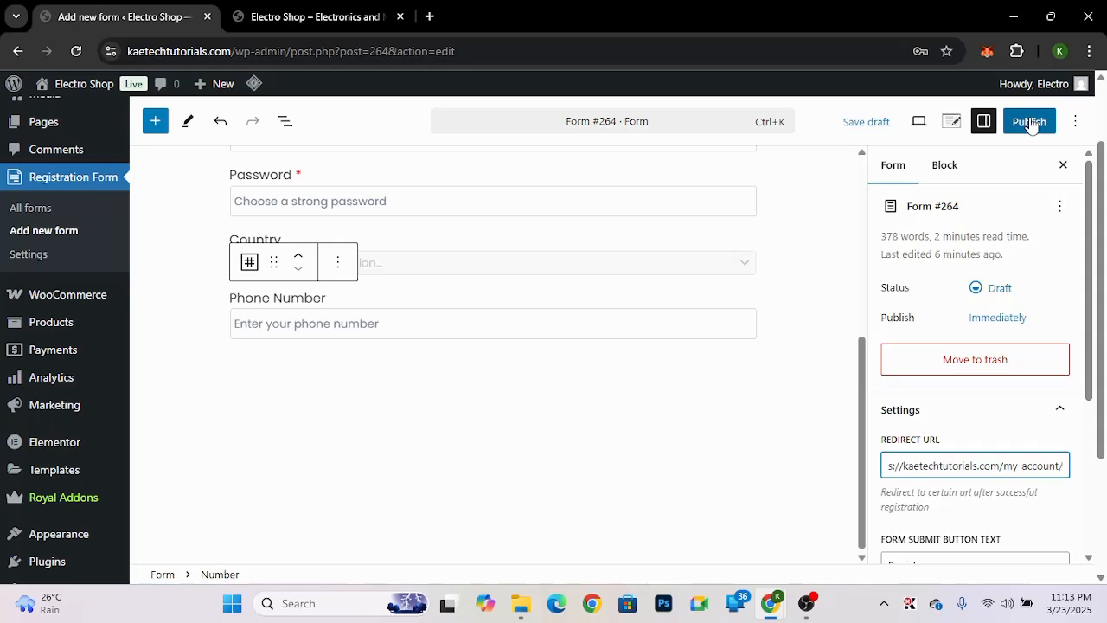
click(644, 127)
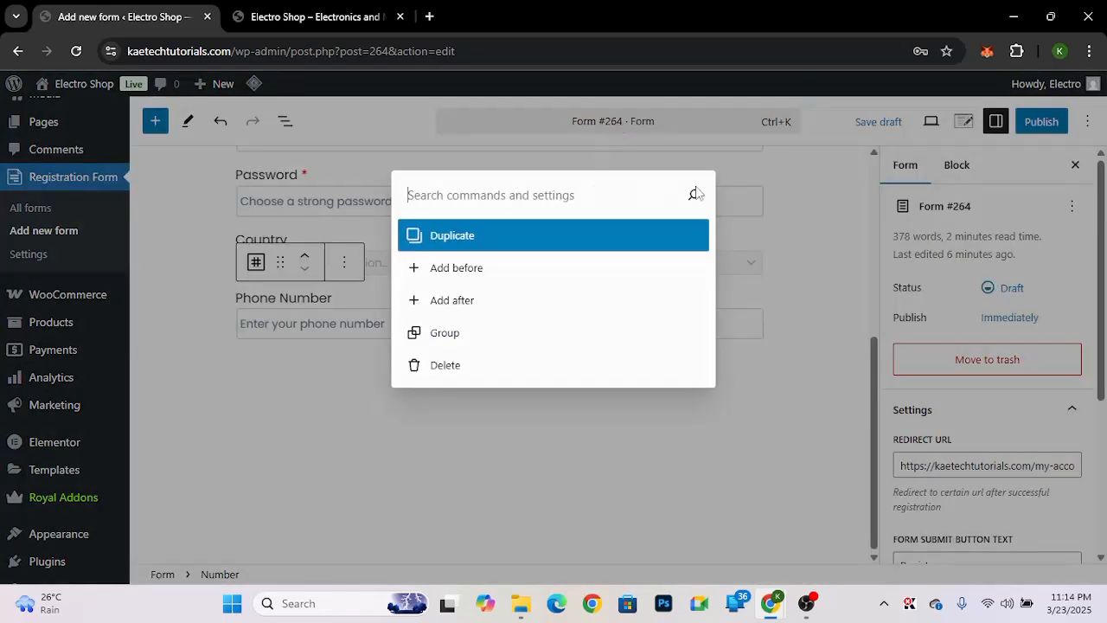
click(779, 157)
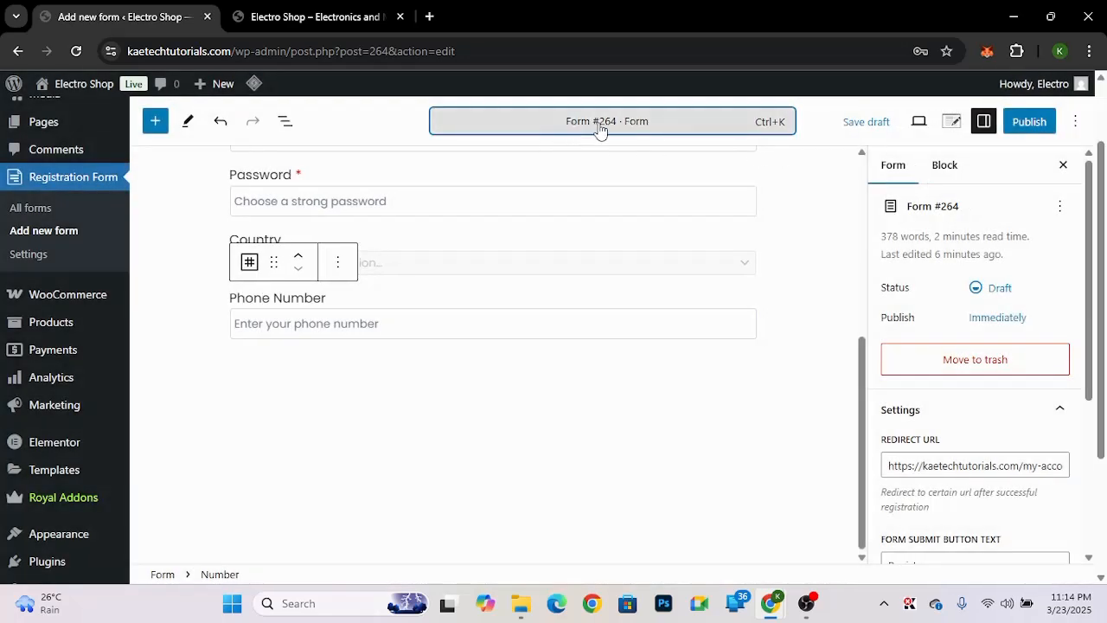
click(935, 205)
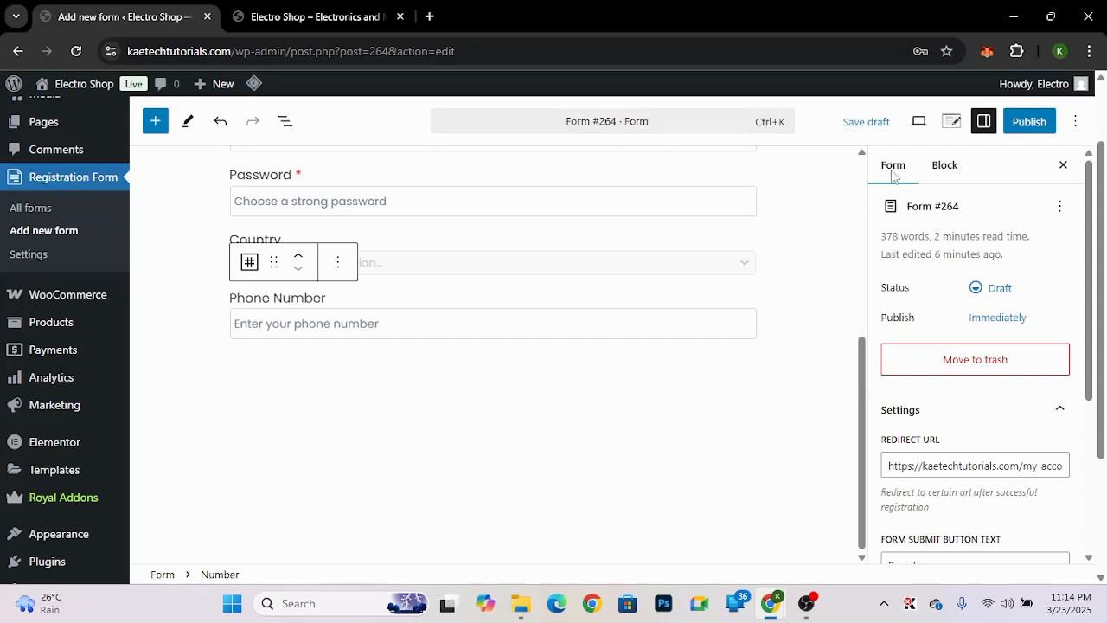
- Publish the registration form and go to the list of all registration forms
click(1029, 122)
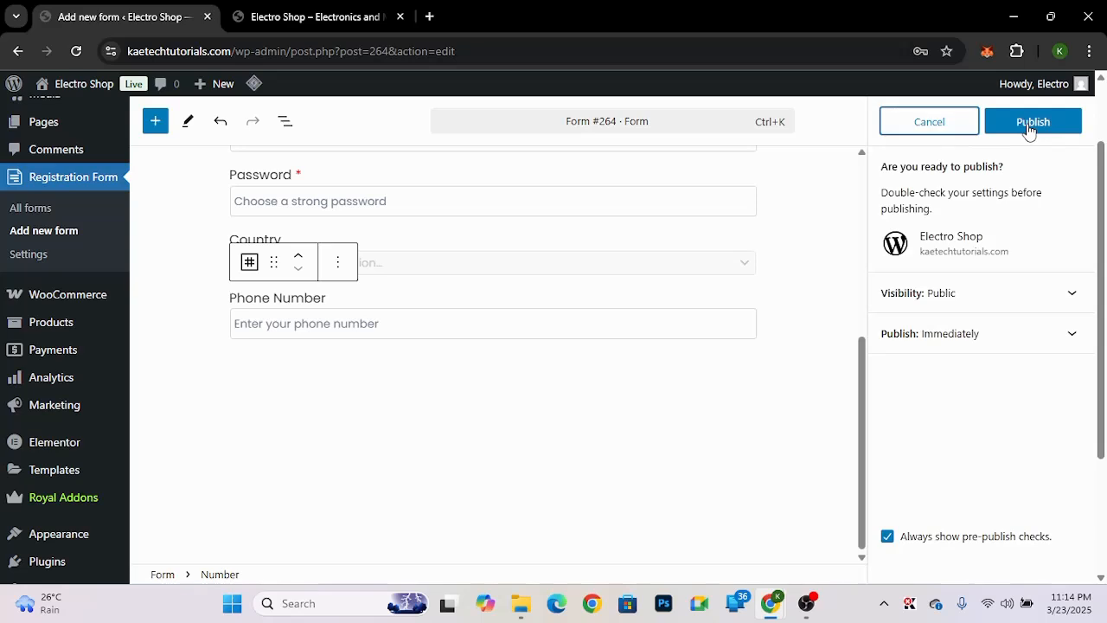
click(1043, 125)
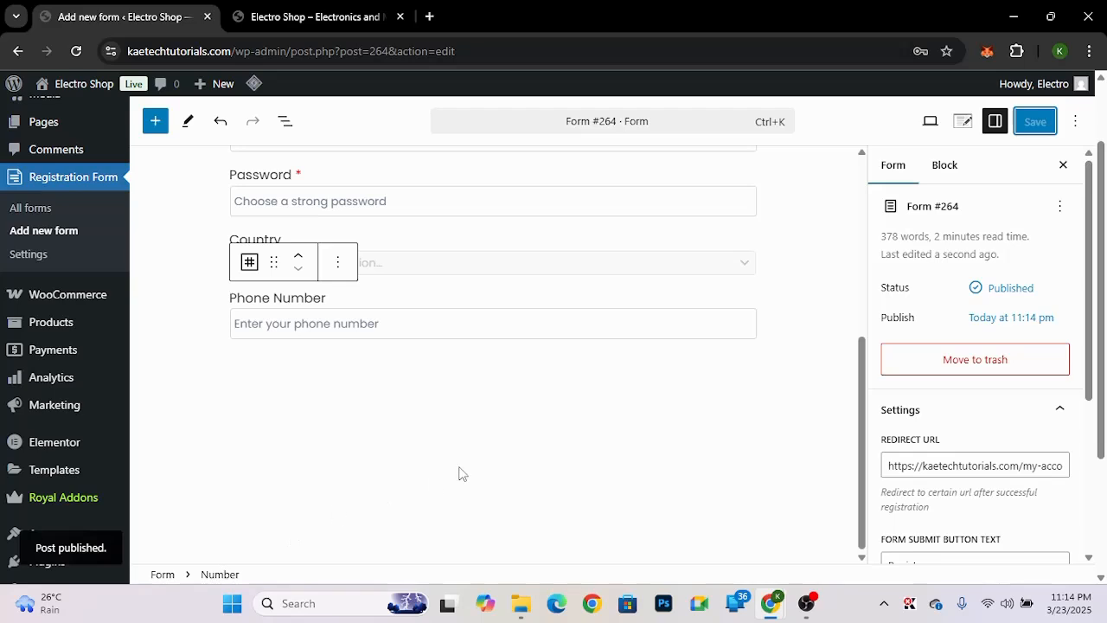
click(89, 216)
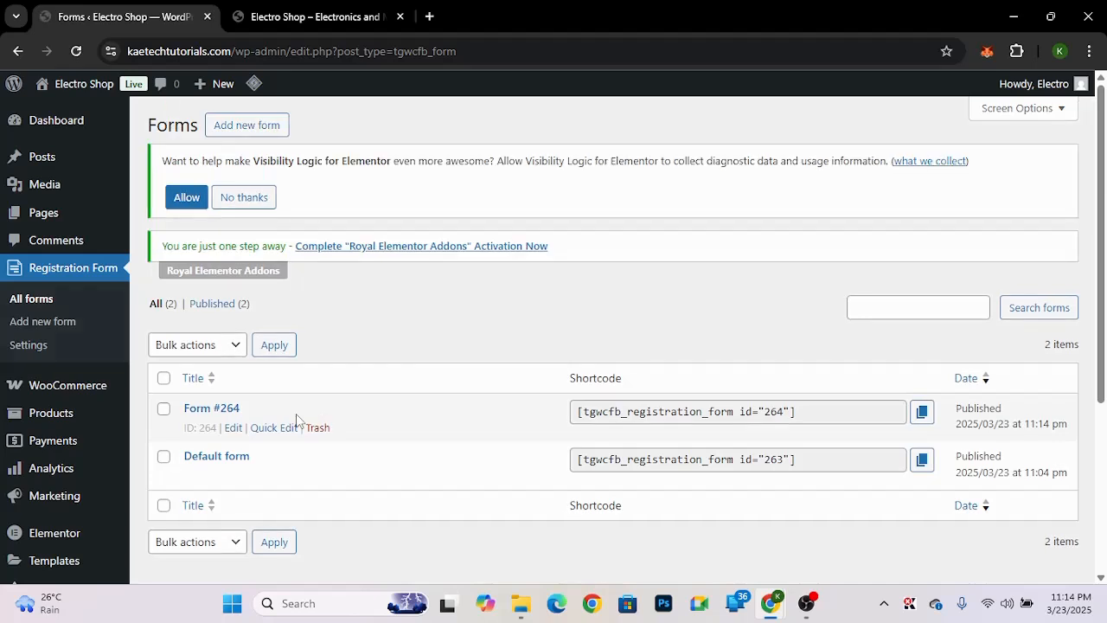
- Rename the newly published form as "Registration Form" and save the change
scroll(410, 395, down, 2)
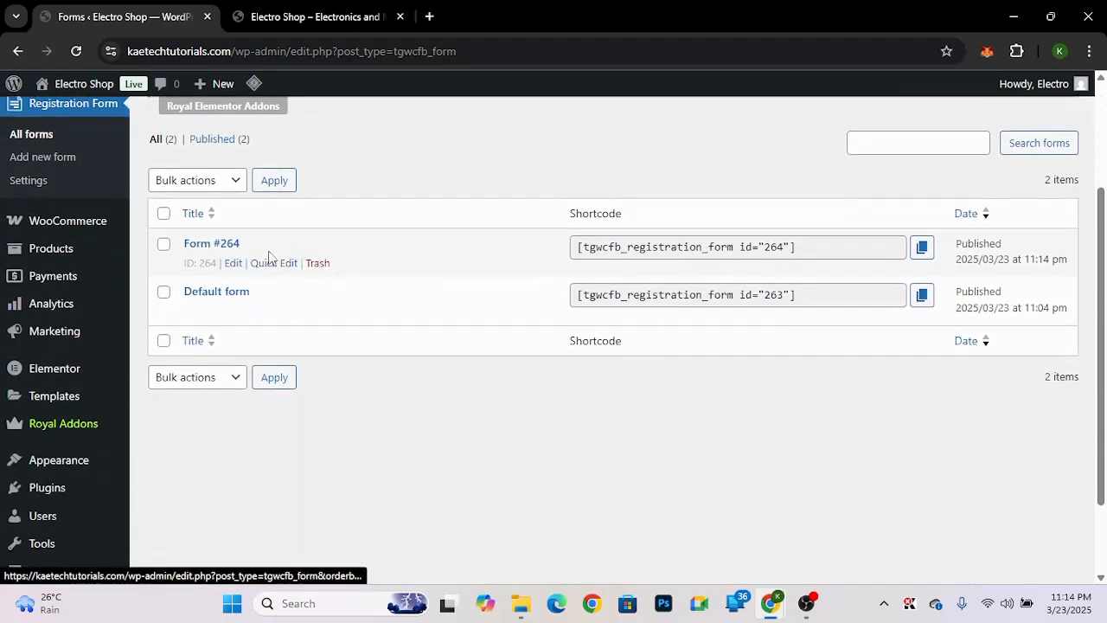
click(270, 263)
drag(283, 276, 199, 283)
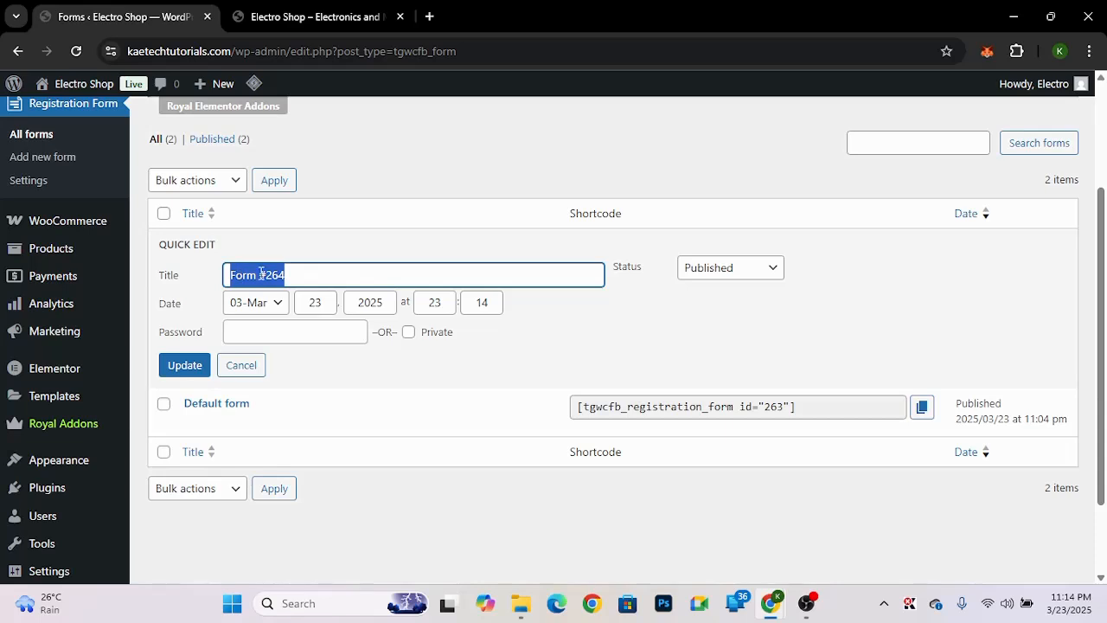
text(Registration Form)
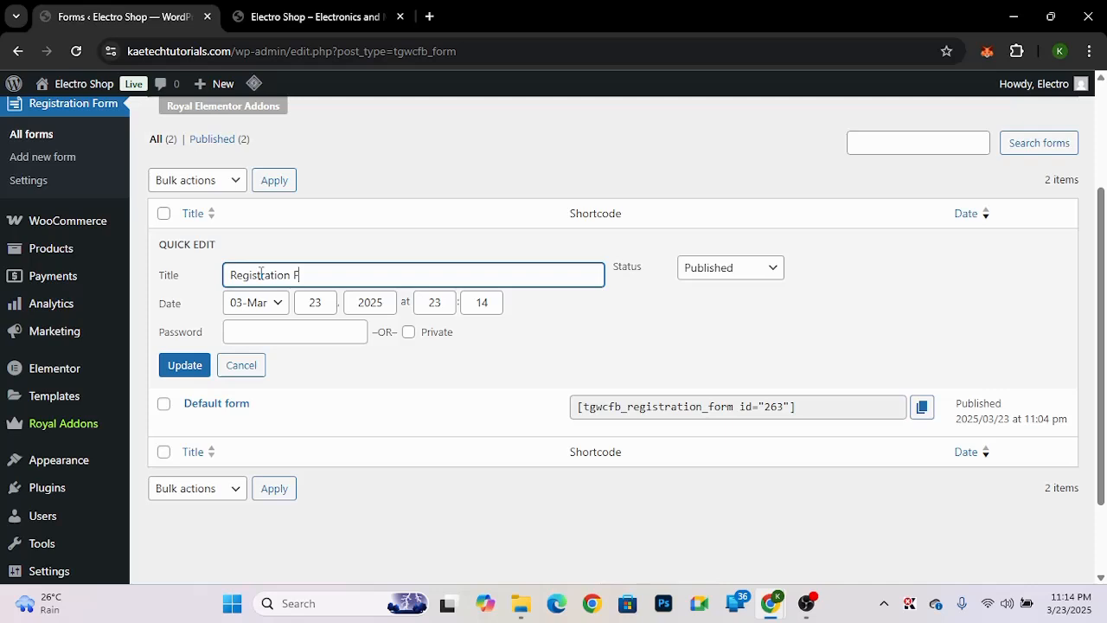
click(185, 364)
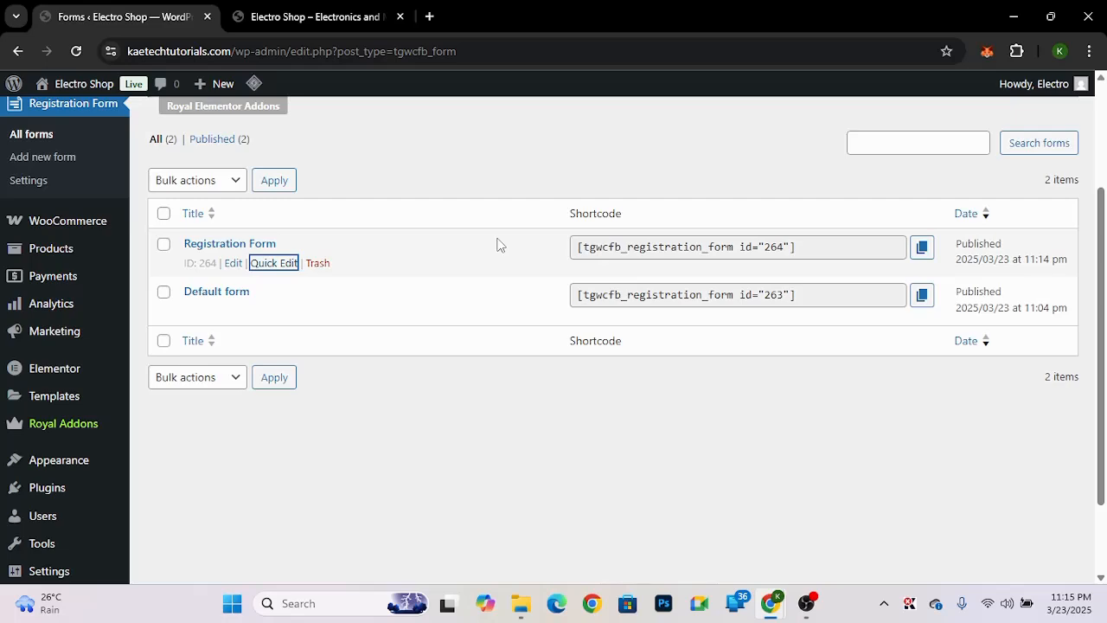
- Create a new page in a separate browser tab and title it "Registration"
scroll(307, 173, up, 3)
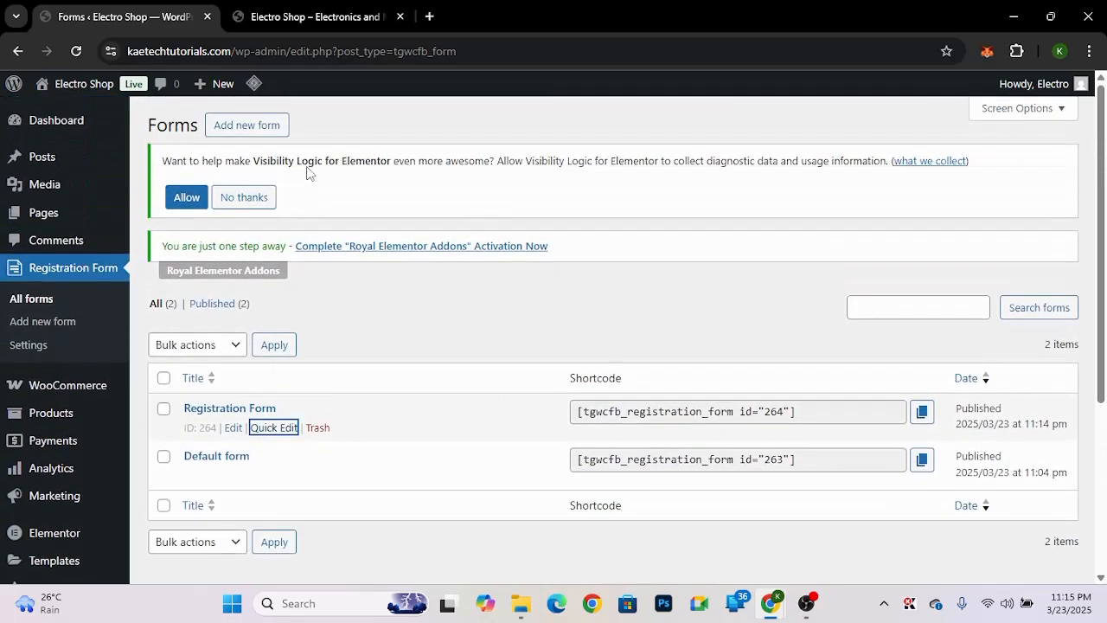
mouse_move(61, 226)
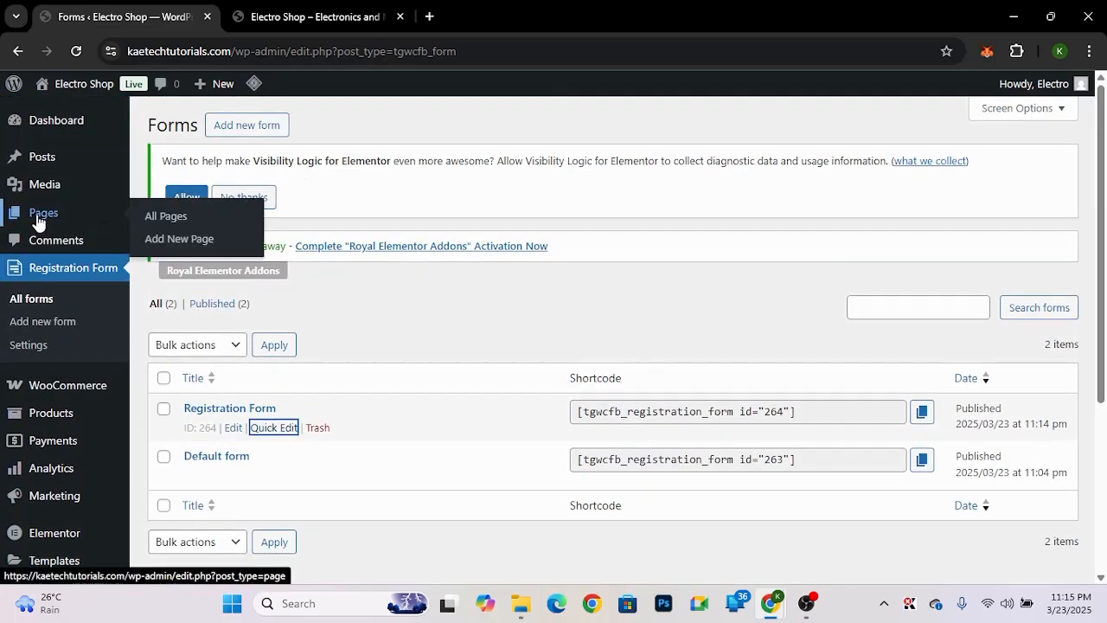
middle_click(188, 242)
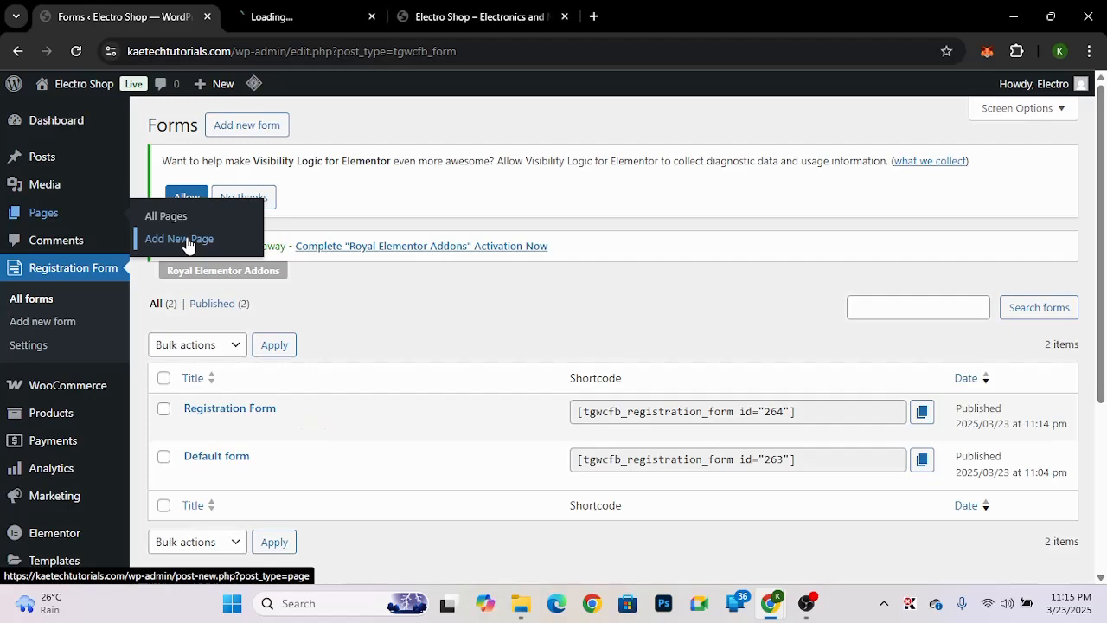
click(294, 16)
click(132, 17)
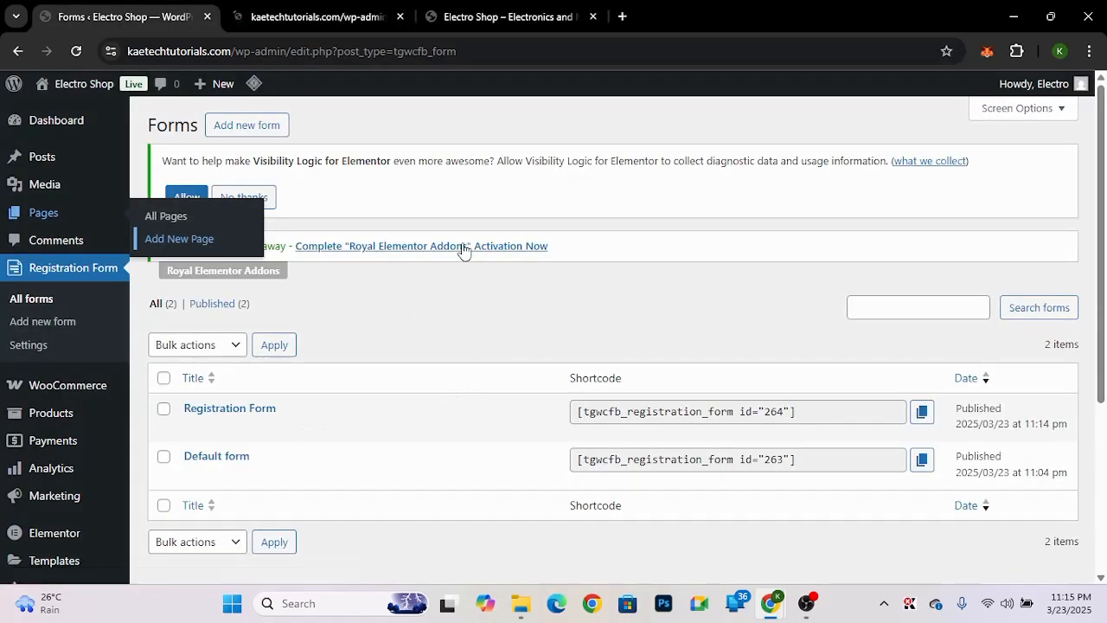
click(303, 16)
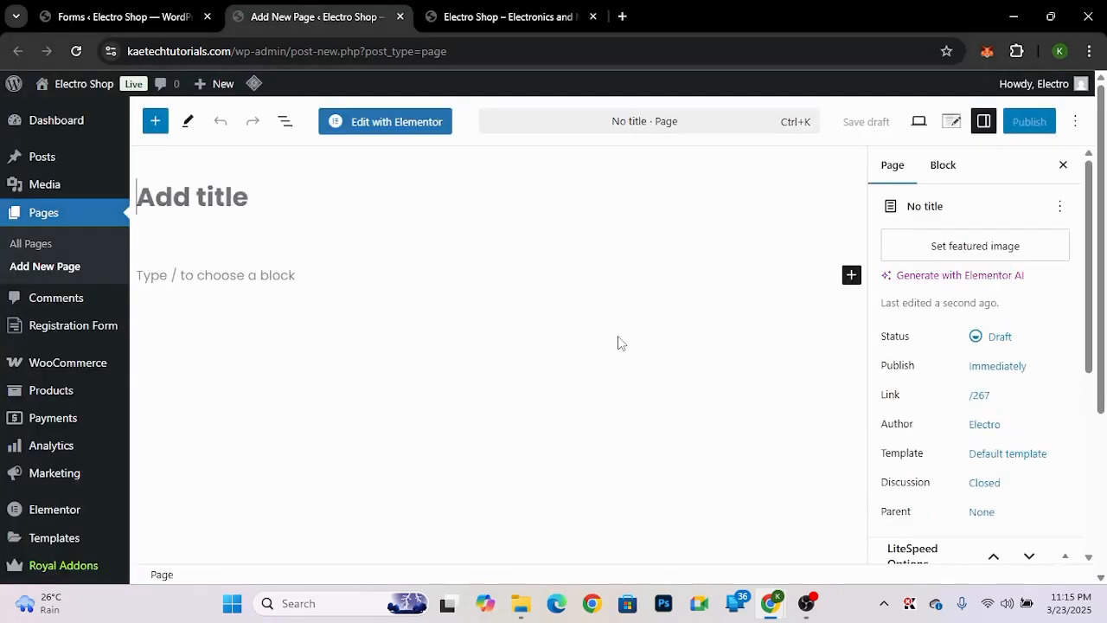
text(Regist)
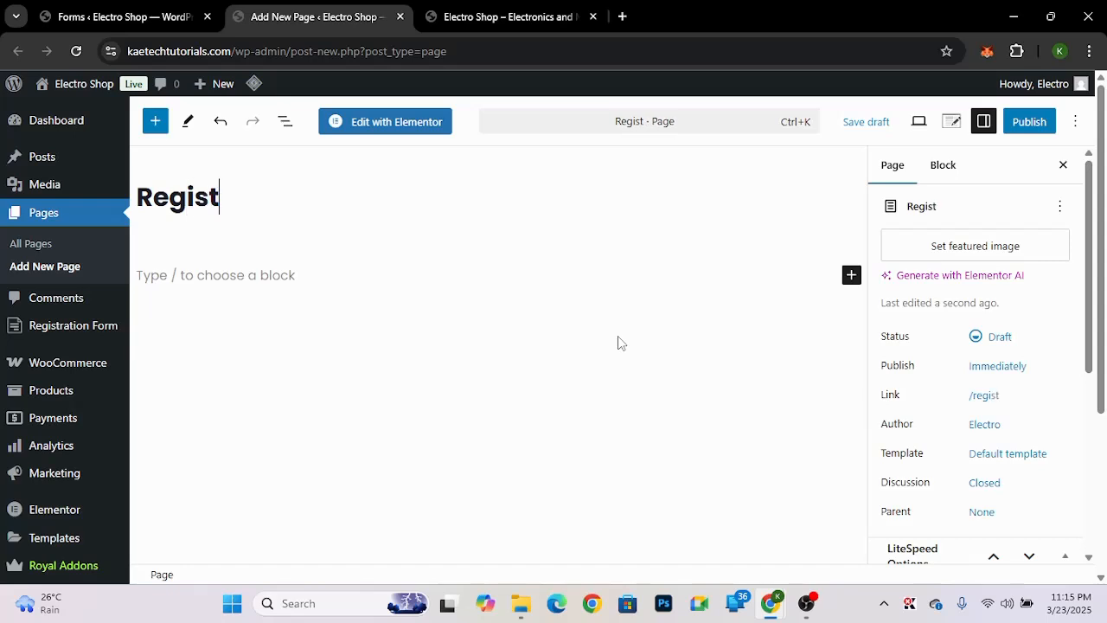
text(ration)
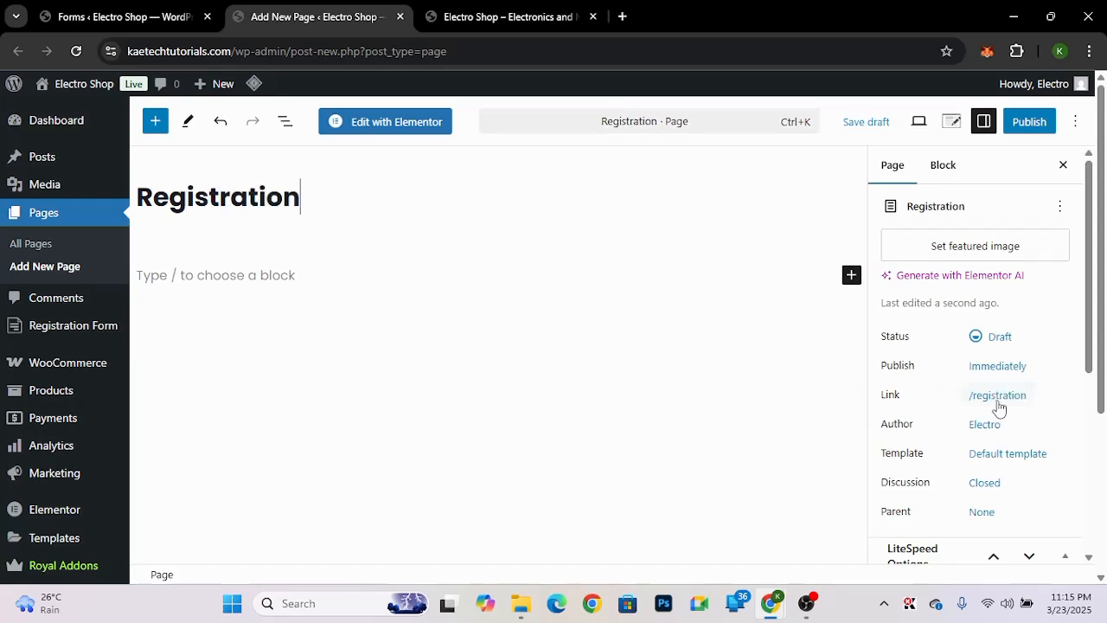
- Set the Registration page's template to Elementor Full Width and publish the page
click(1001, 456)
click(947, 401)
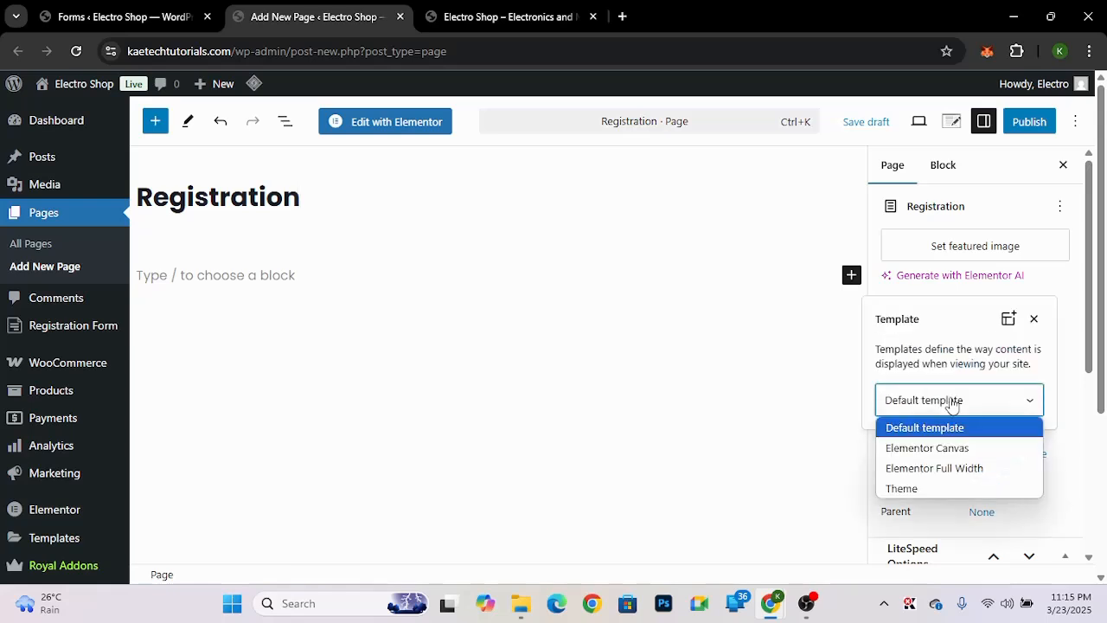
click(931, 470)
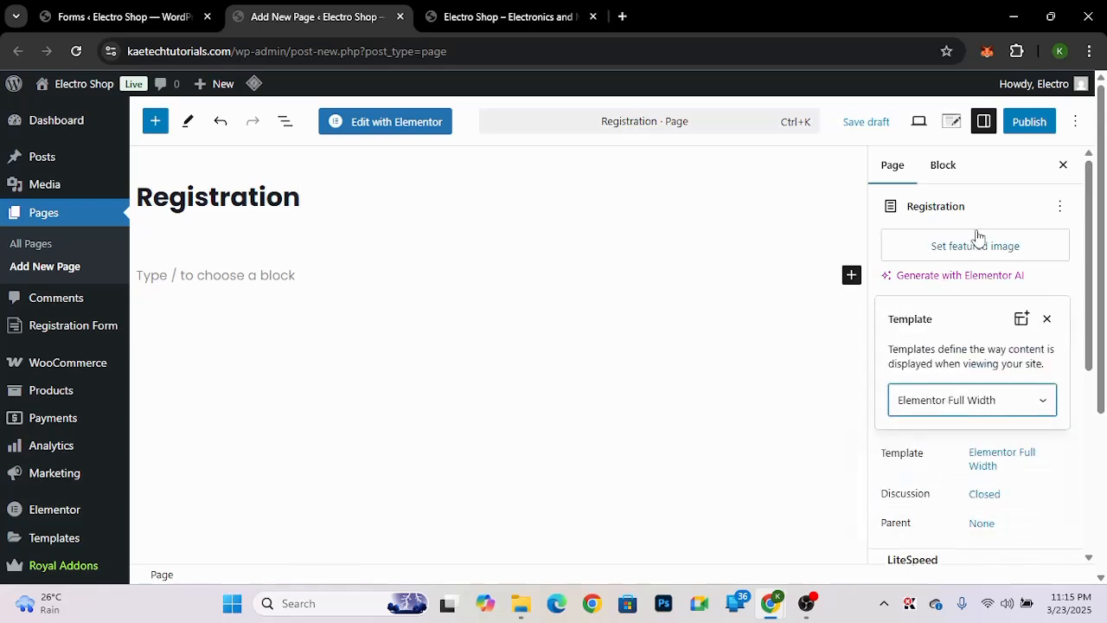
click(1030, 122)
click(1024, 121)
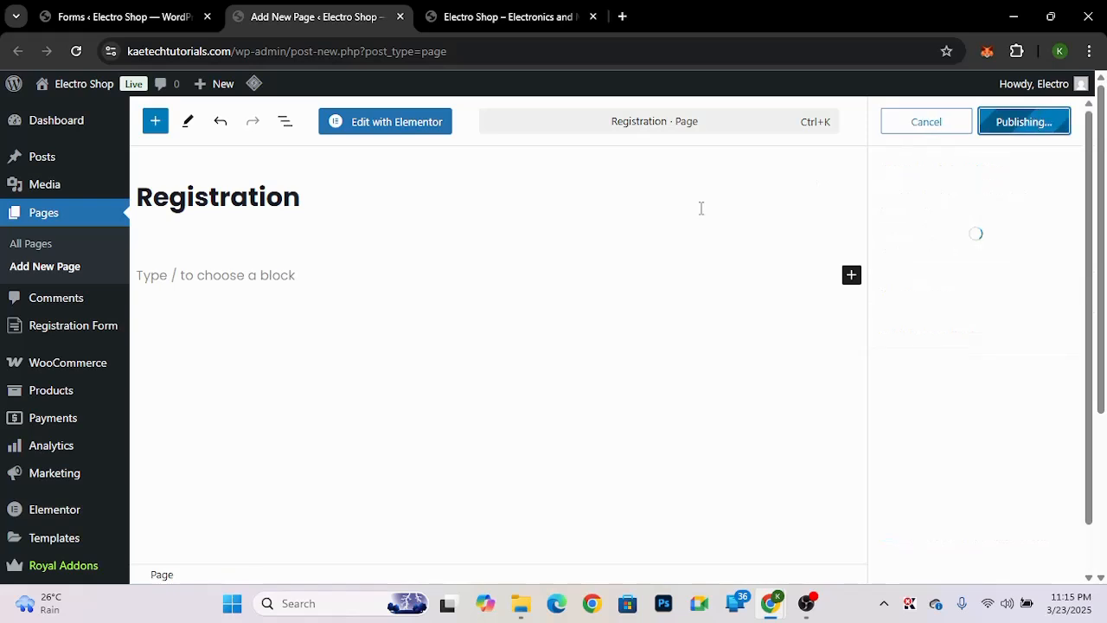
- Open the Registration page for editing with Elementor, dismissing the Launchpad checklist tip and the Structure pane
click(424, 124)
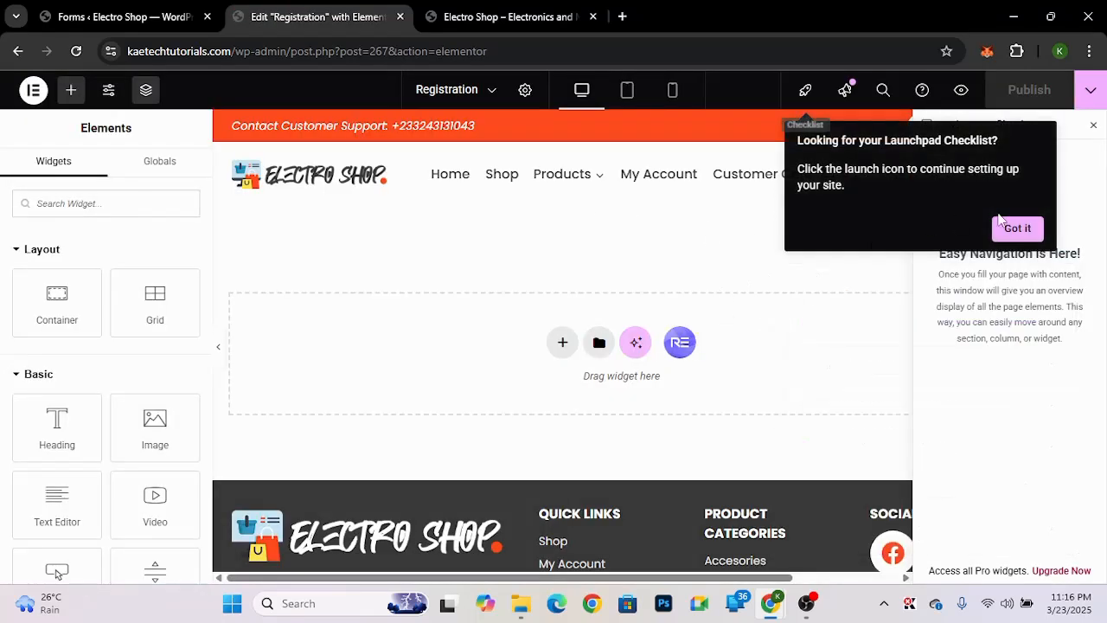
click(1019, 229)
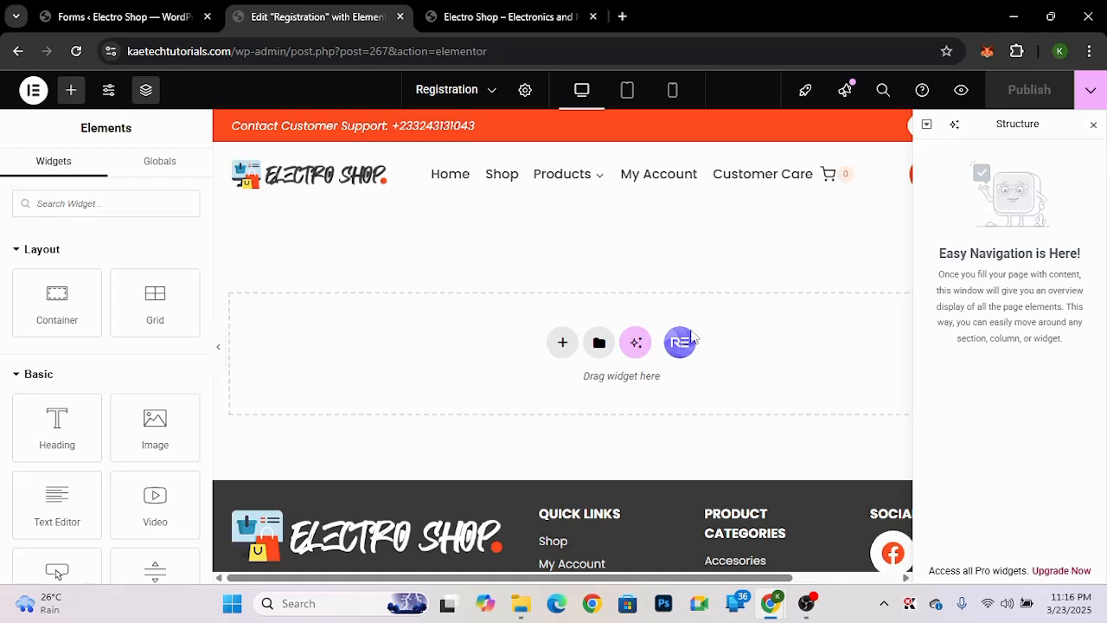
click(1094, 125)
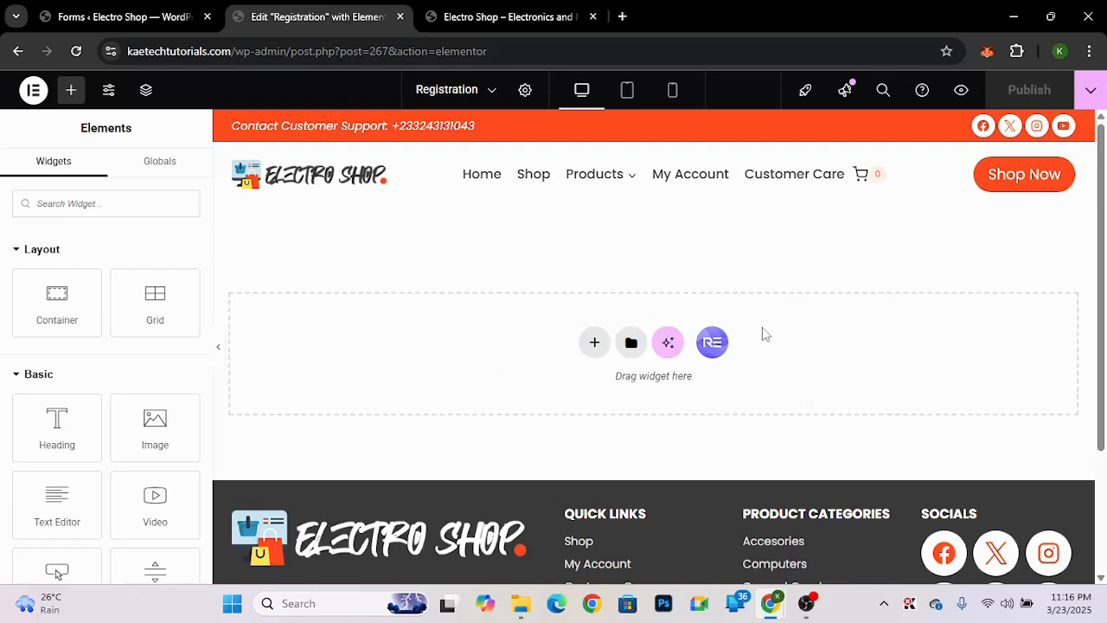
- Add a single-column flexbox container with downward direction to the empty page
scroll(764, 331, down, 2)
scroll(764, 332, up, 2)
click(597, 346)
click(581, 367)
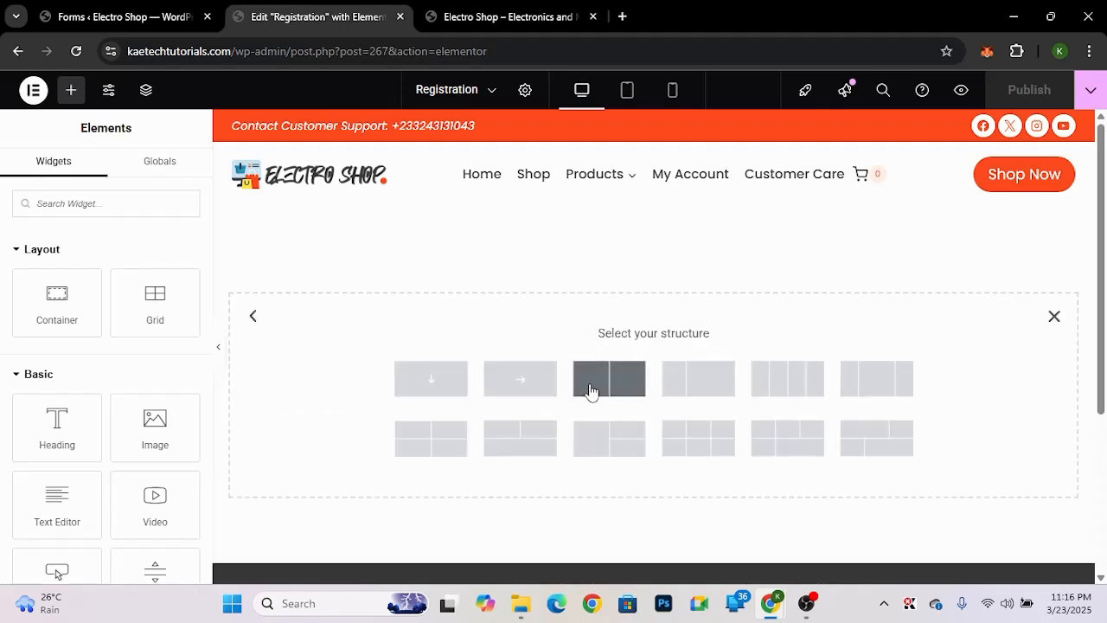
click(433, 385)
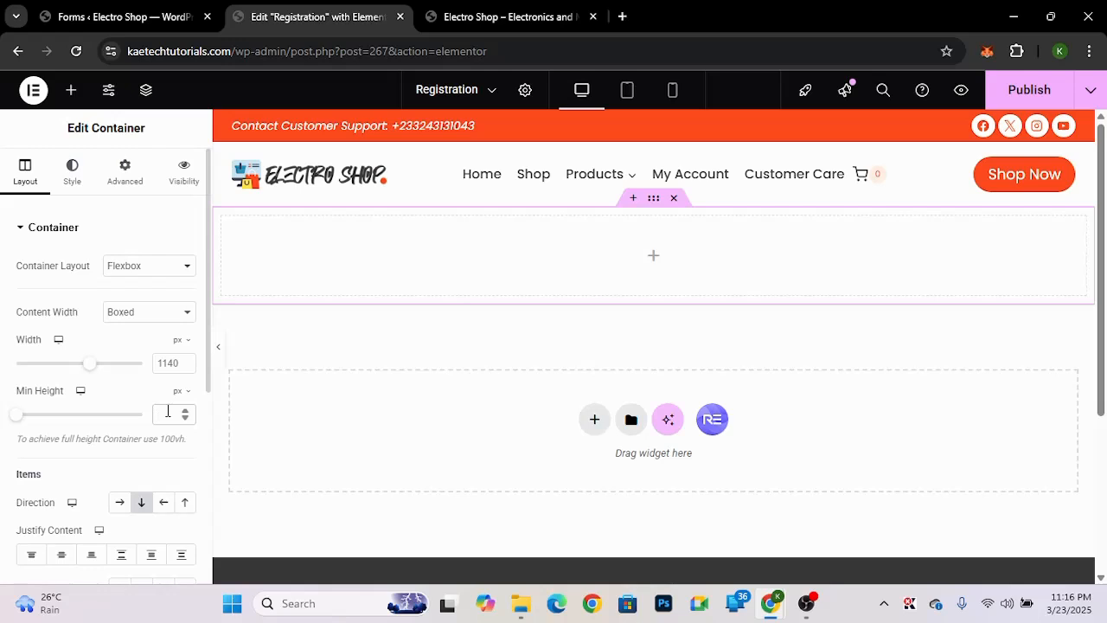
- Set the new container's minimum height to 250 px
text(300)
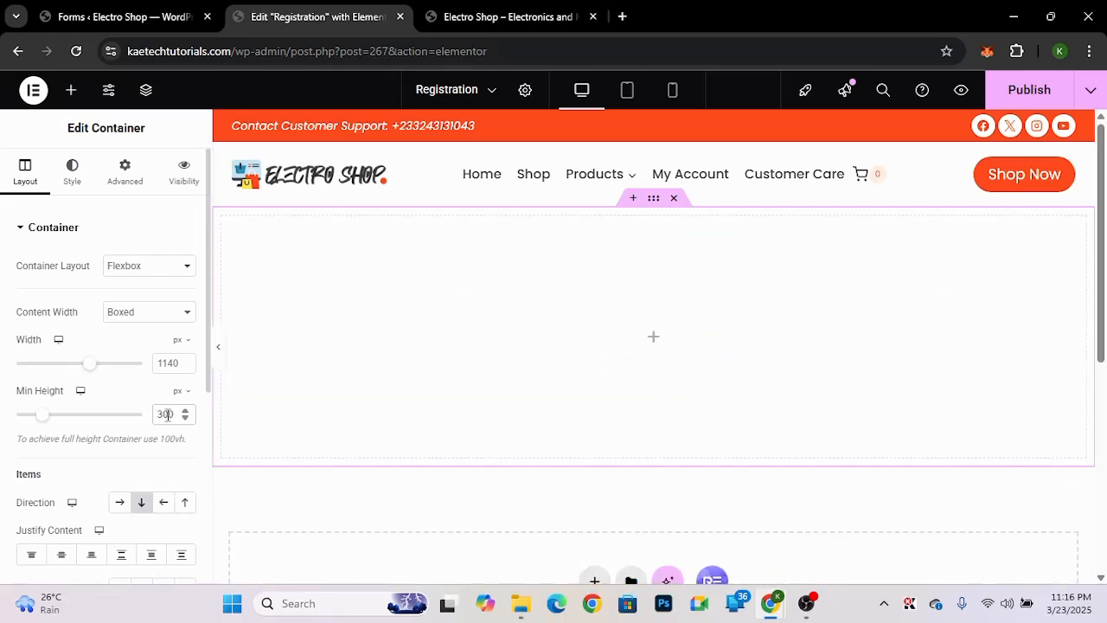
drag(168, 414, 157, 413)
text(250)
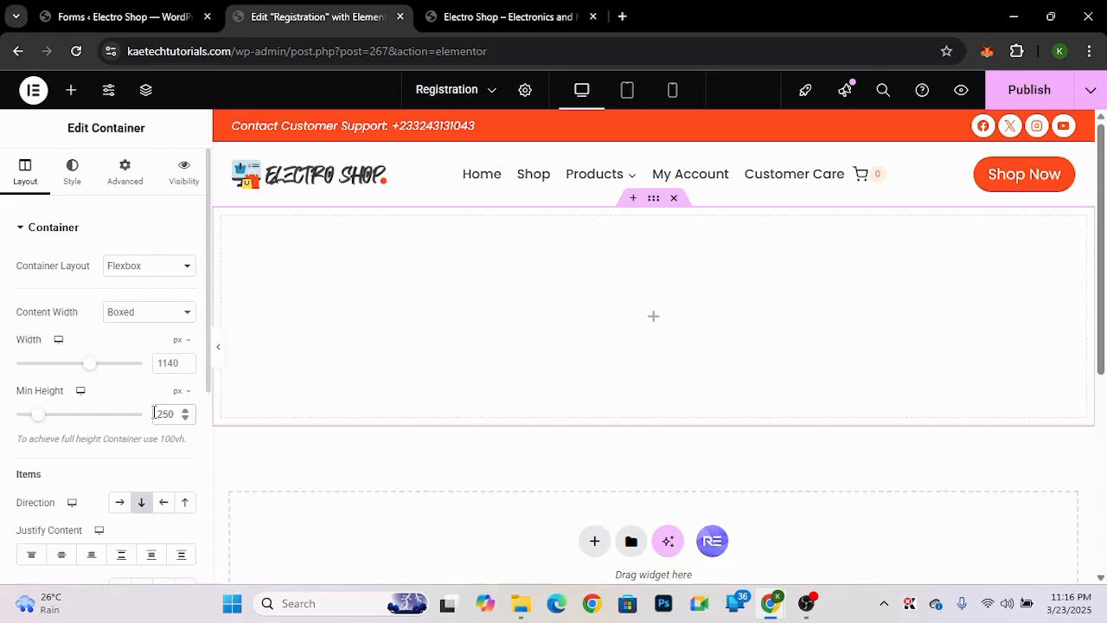
- Give the container a classic background using the media library's dark phone photo with the blue 12:09 clock
click(71, 180)
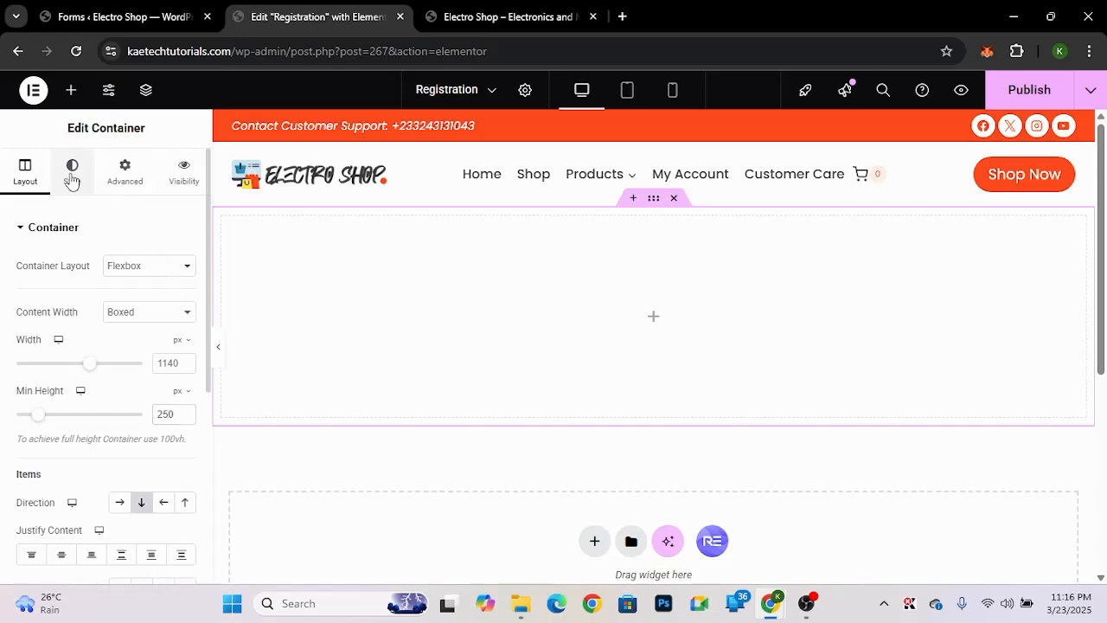
click(72, 179)
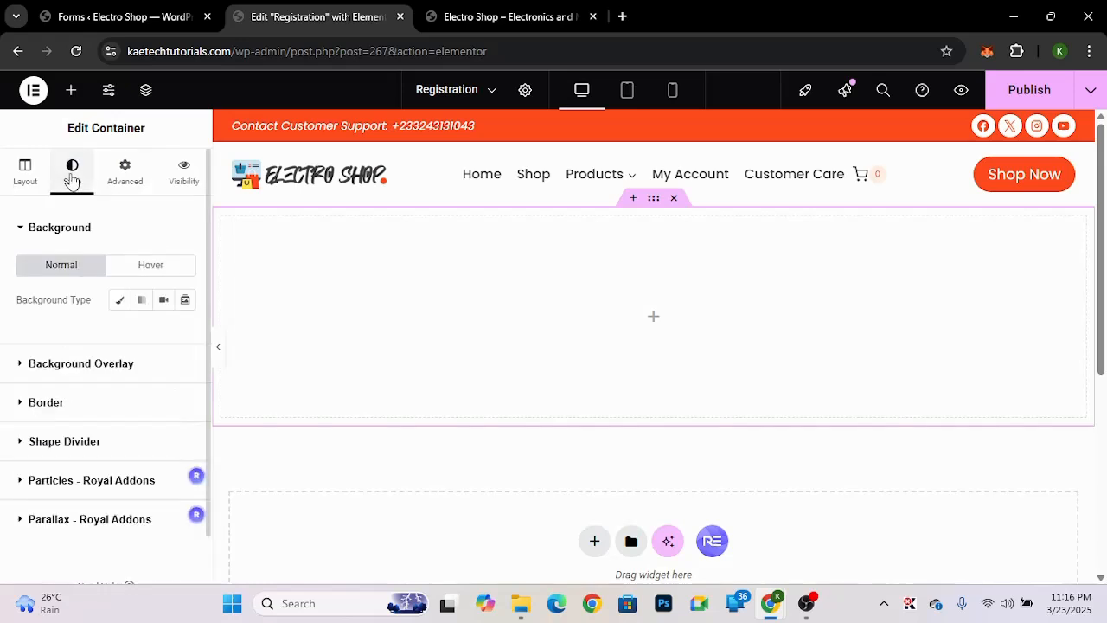
click(120, 300)
click(153, 403)
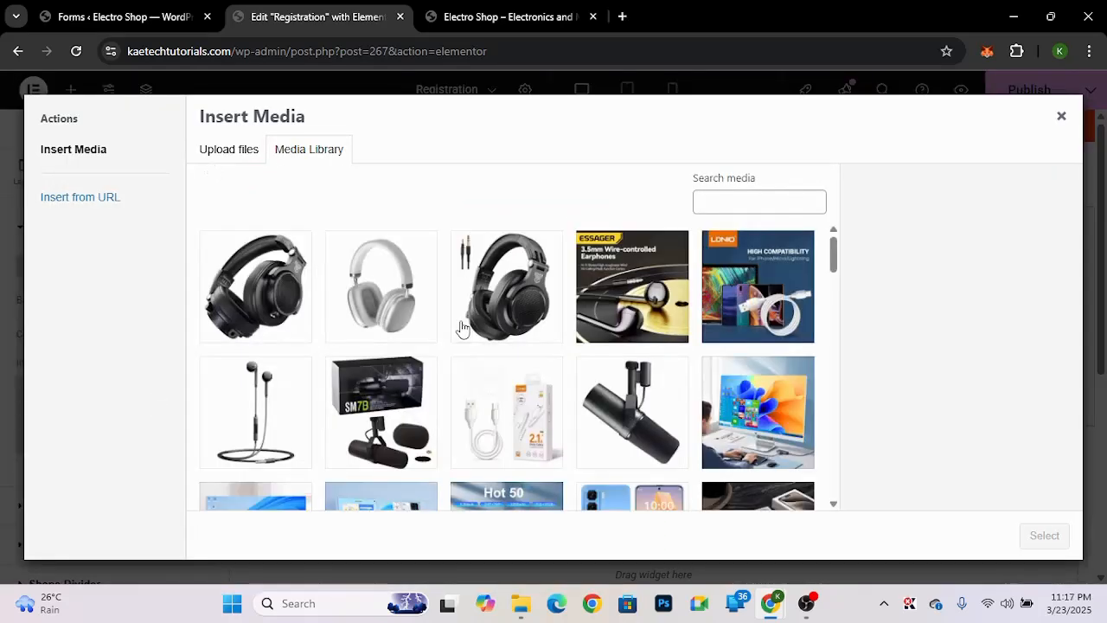
scroll(558, 414, down, 5)
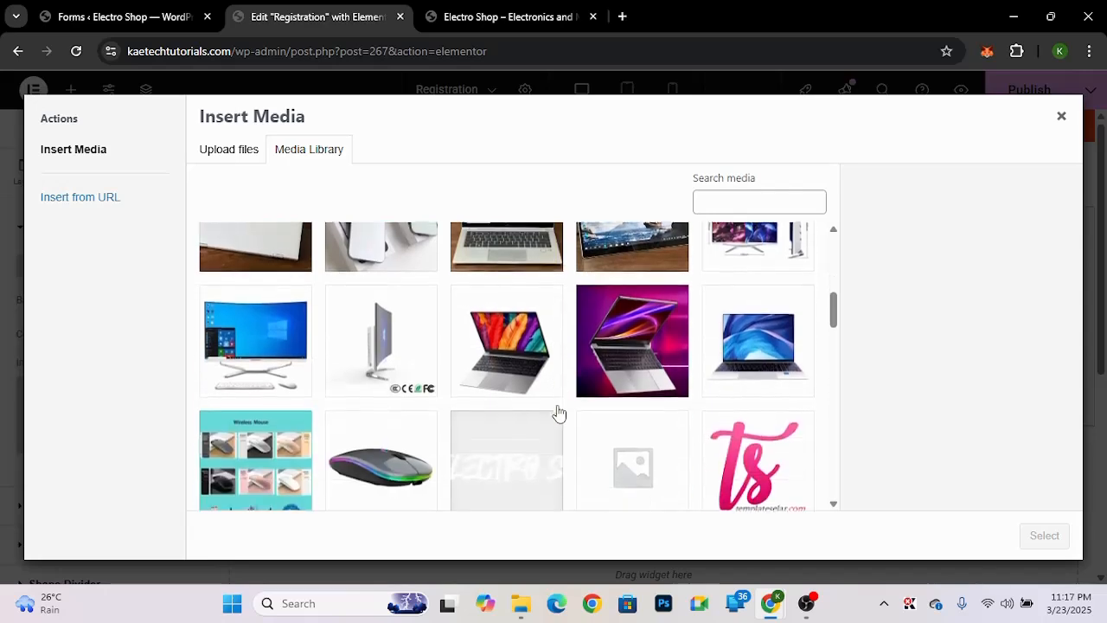
scroll(558, 414, down, 5)
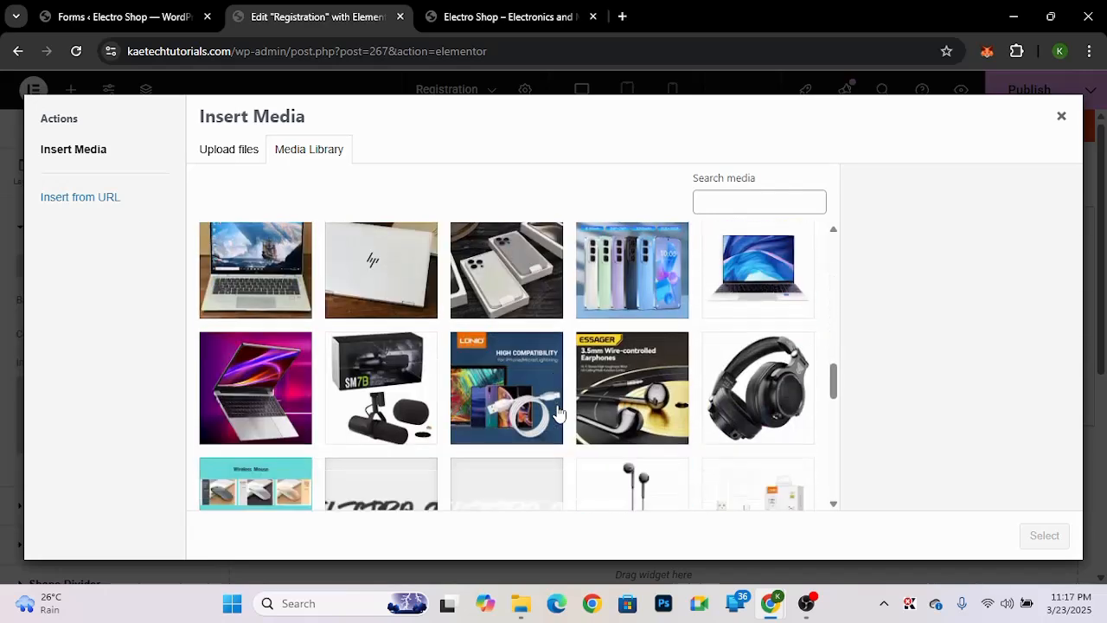
scroll(558, 414, down, 7)
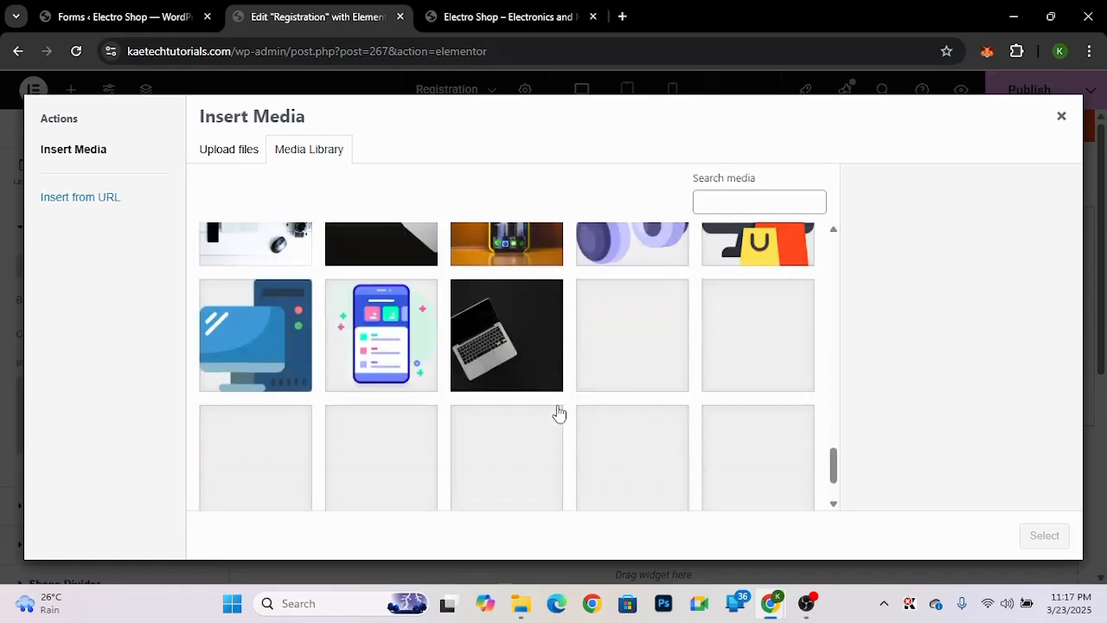
scroll(558, 414, down, 3)
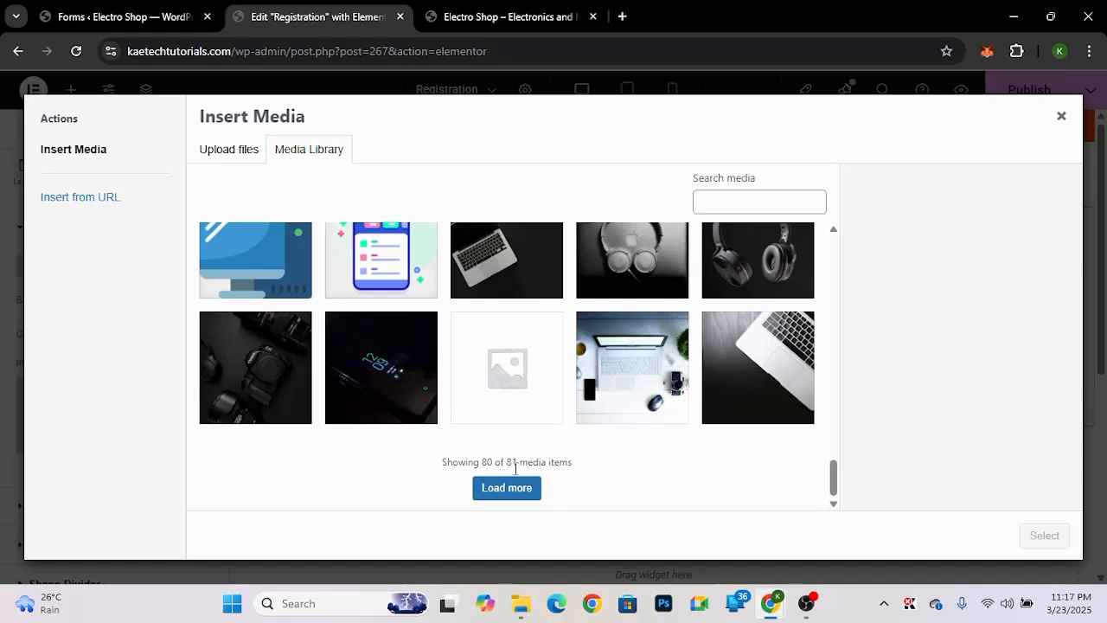
click(507, 488)
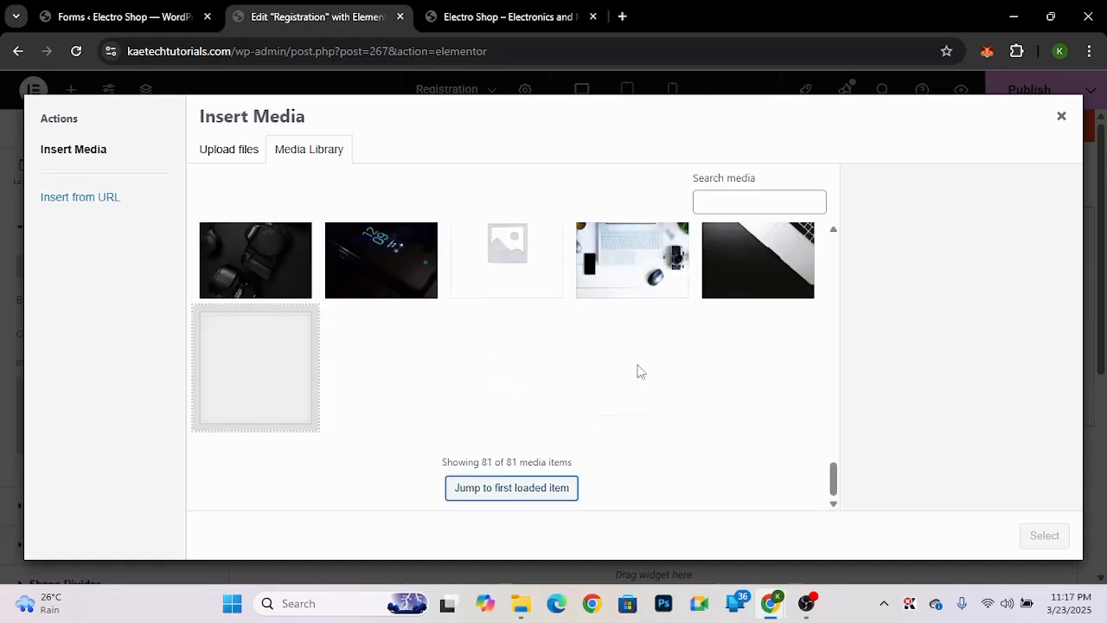
scroll(638, 370, up, 4)
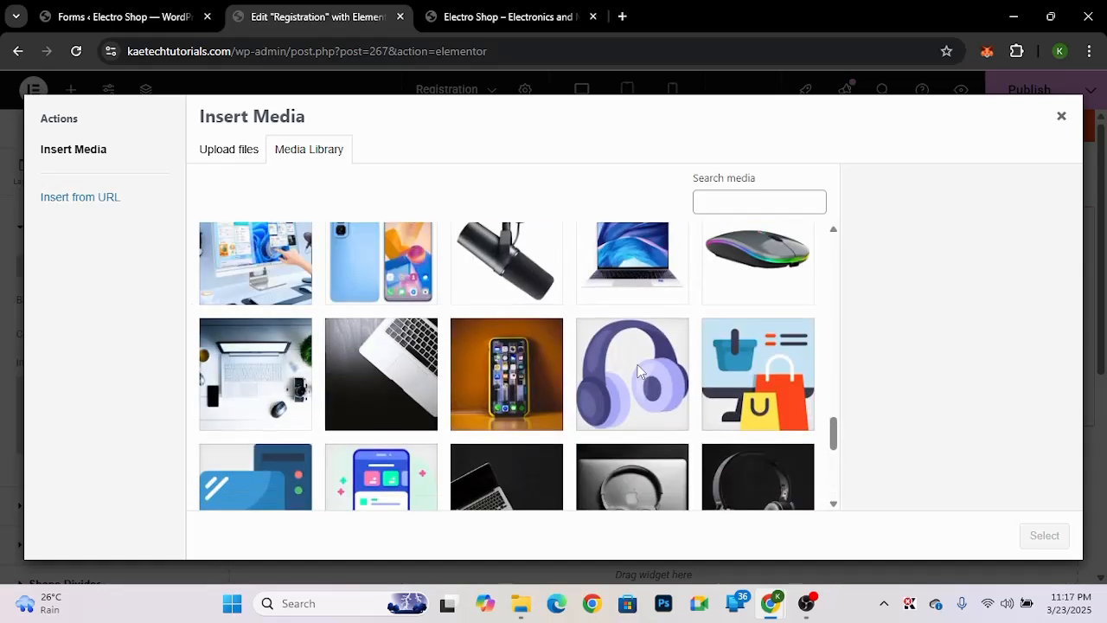
scroll(637, 370, down, 3)
click(400, 367)
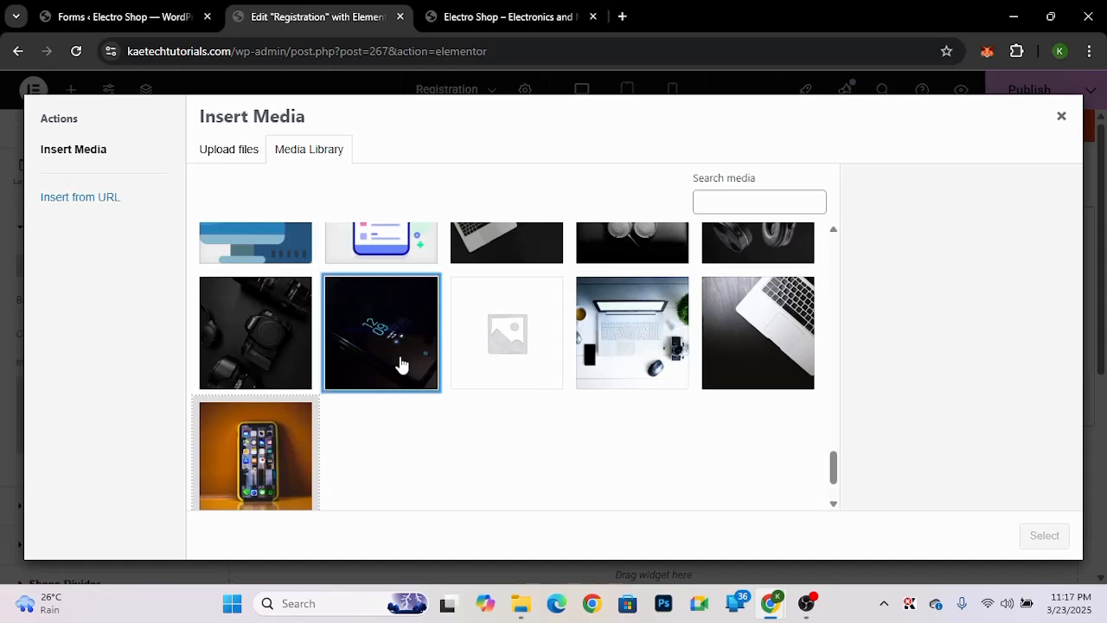
click(1045, 537)
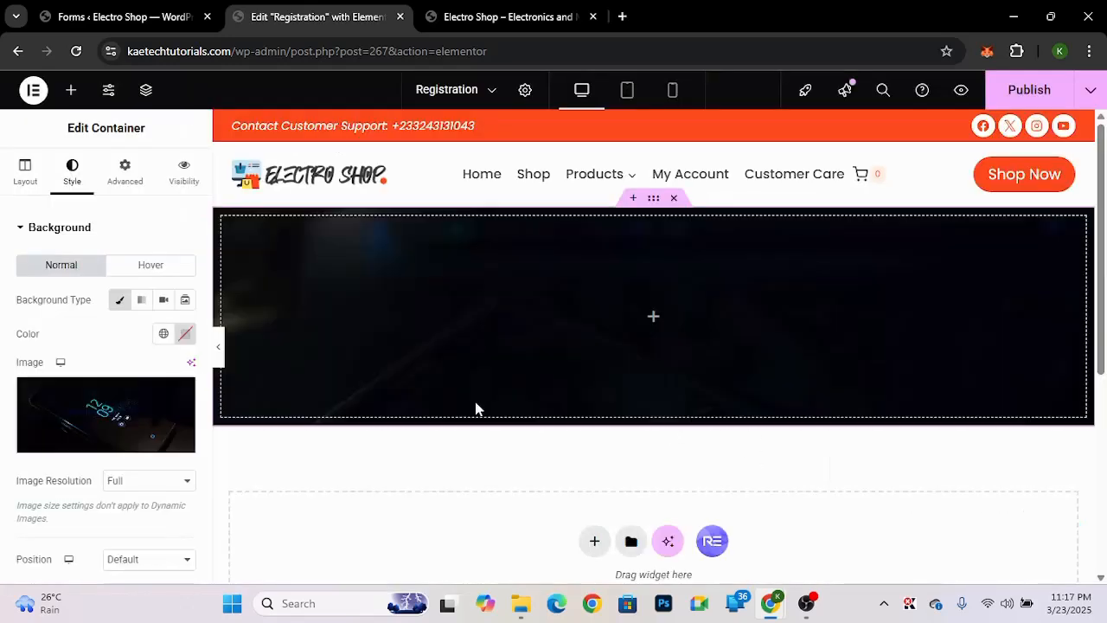
- Set the container's background image position to Center Center
scroll(60, 440, down, 3)
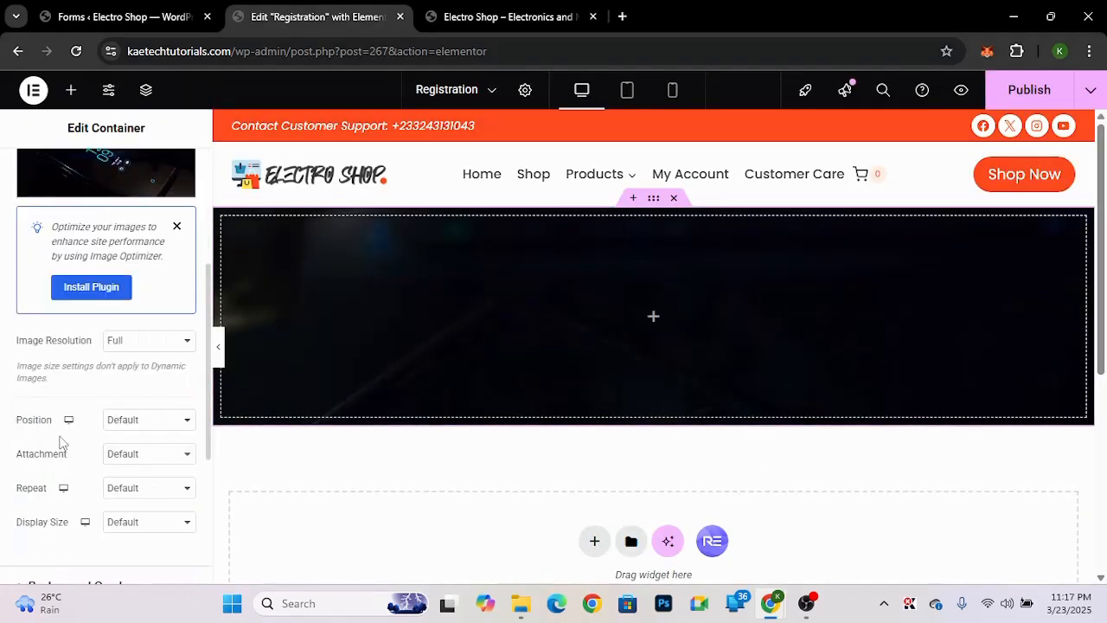
click(149, 428)
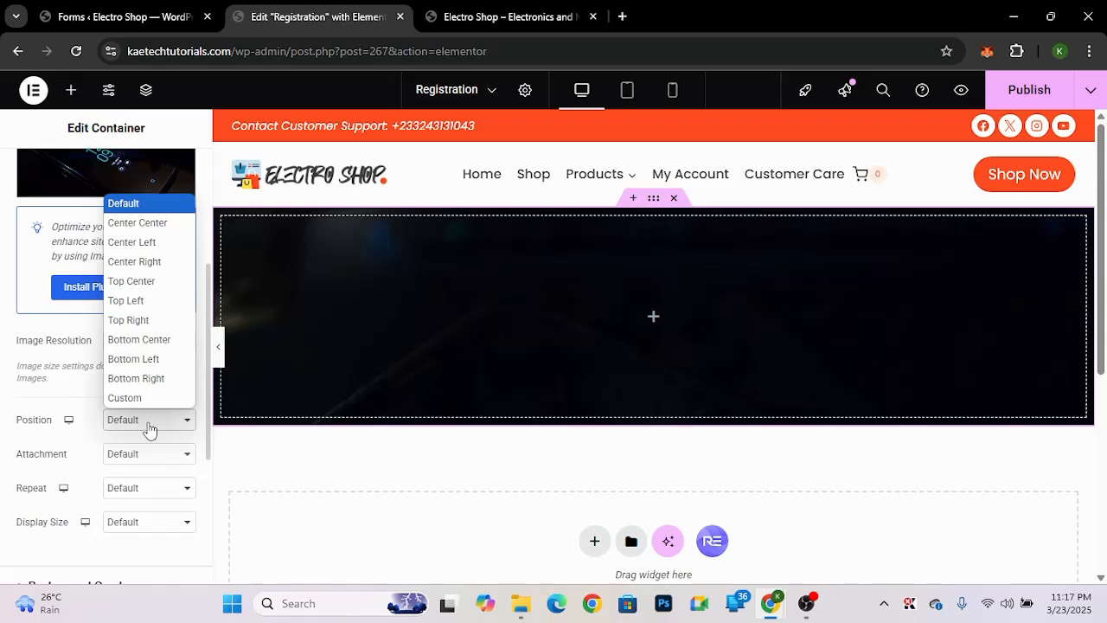
click(152, 222)
scroll(99, 396, down, 2)
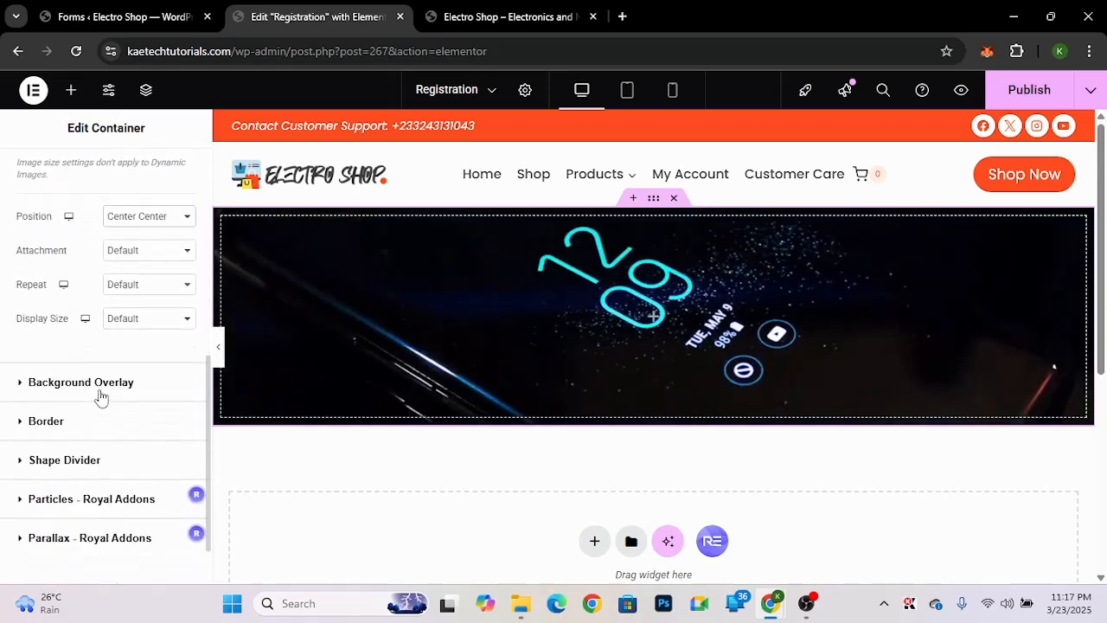
- Set the container's background image to No-repeat with a Cover display size, keeping the attachment at Default
click(148, 251)
click(148, 266)
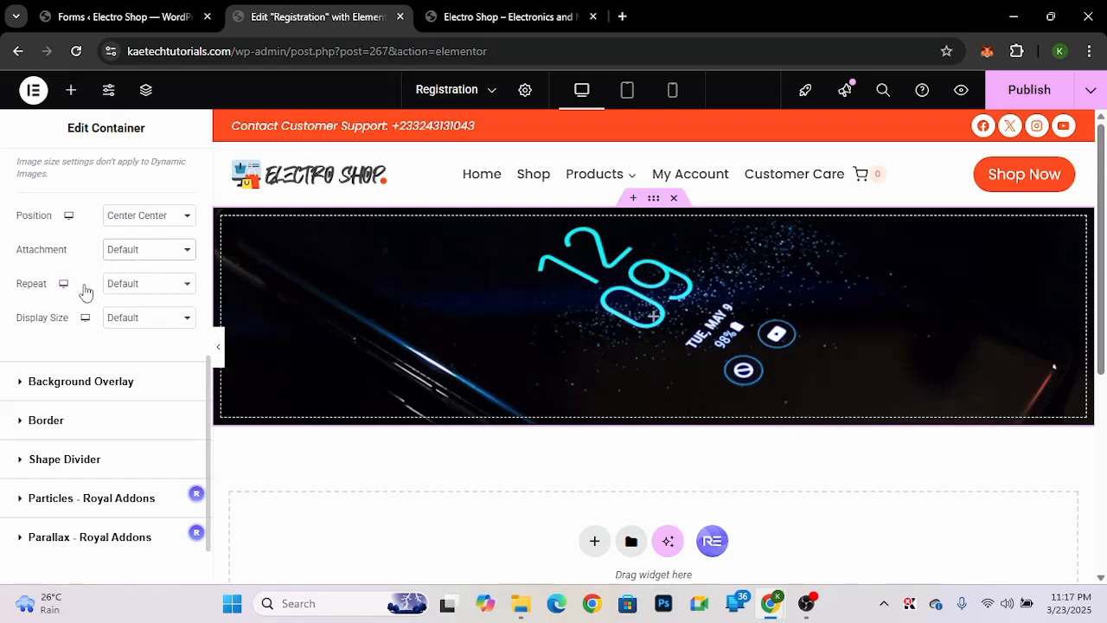
click(136, 288)
click(135, 323)
click(147, 318)
click(138, 377)
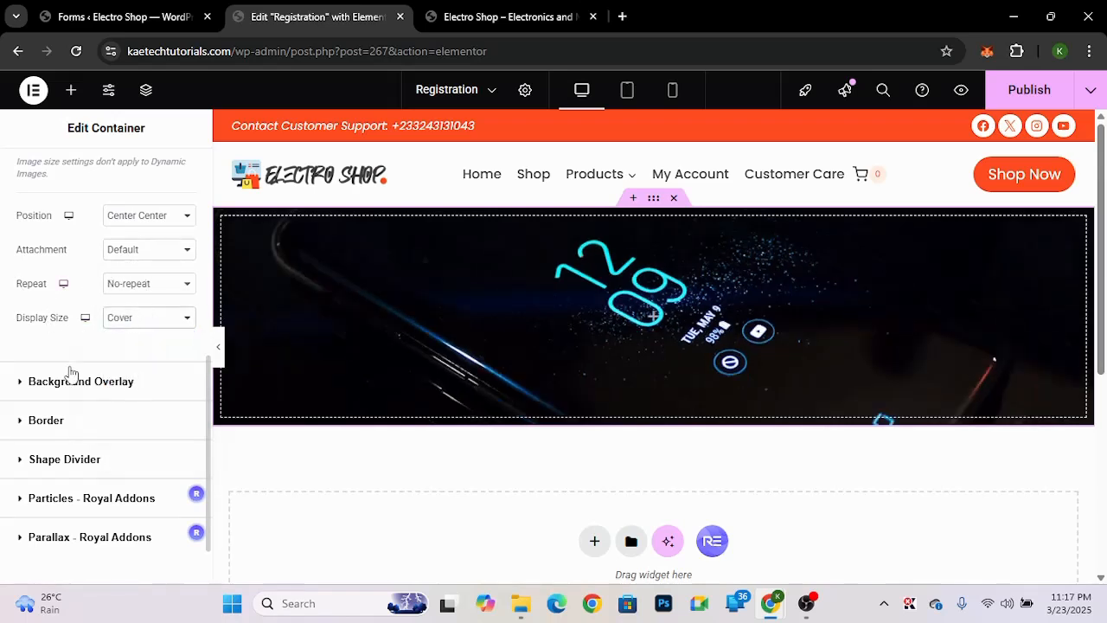
- Center the banner container's contents by setting both Justify Content and Align Items to Center
scroll(65, 287, up, 5)
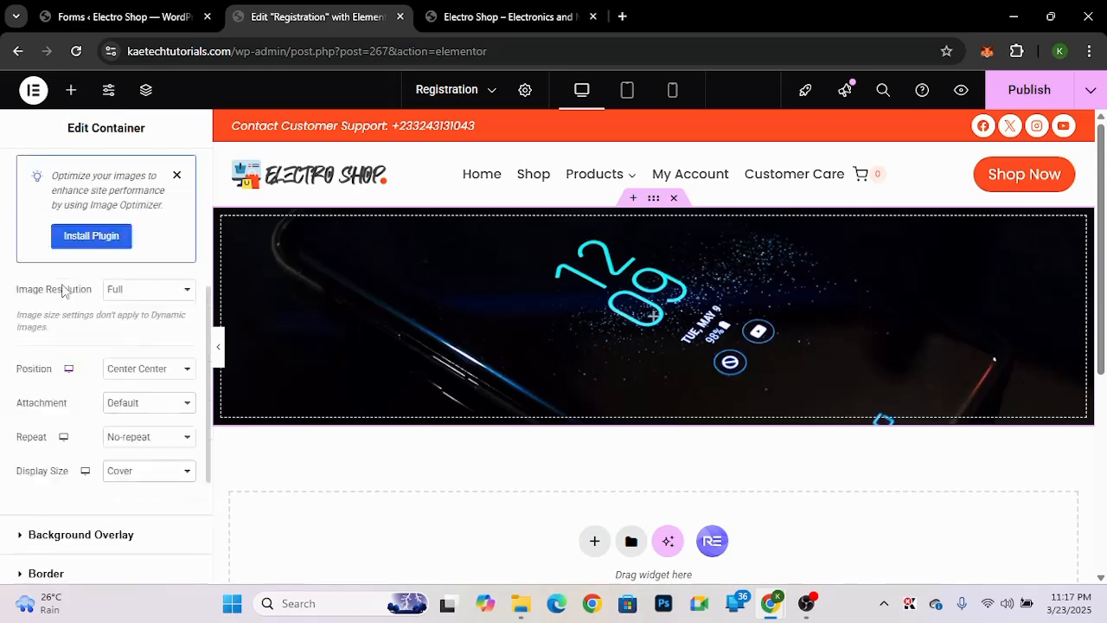
click(25, 169)
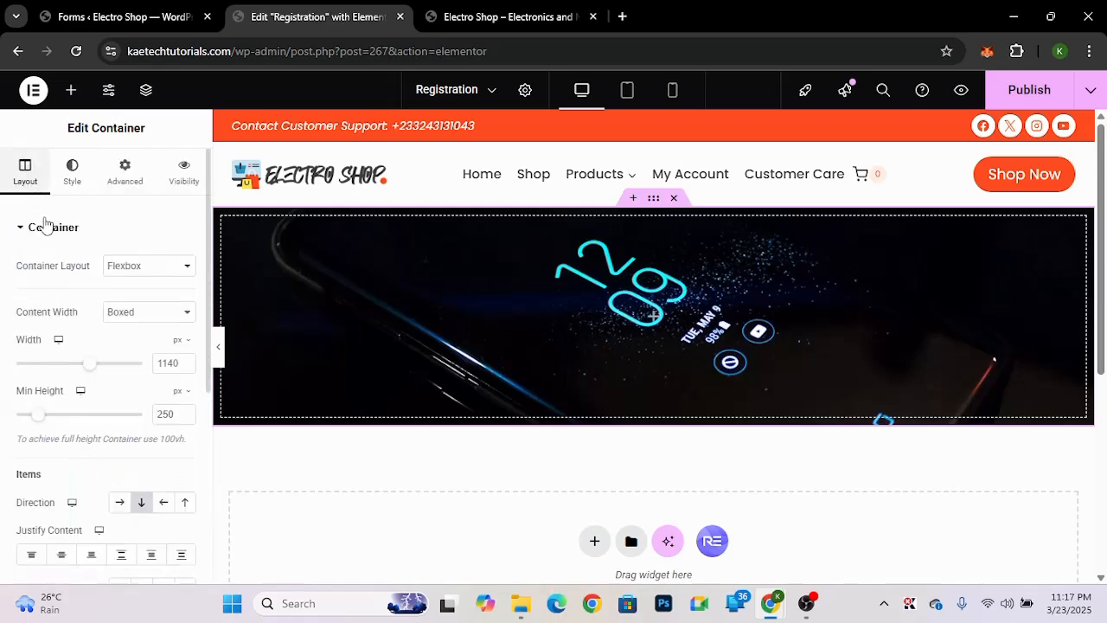
scroll(39, 424, down, 2)
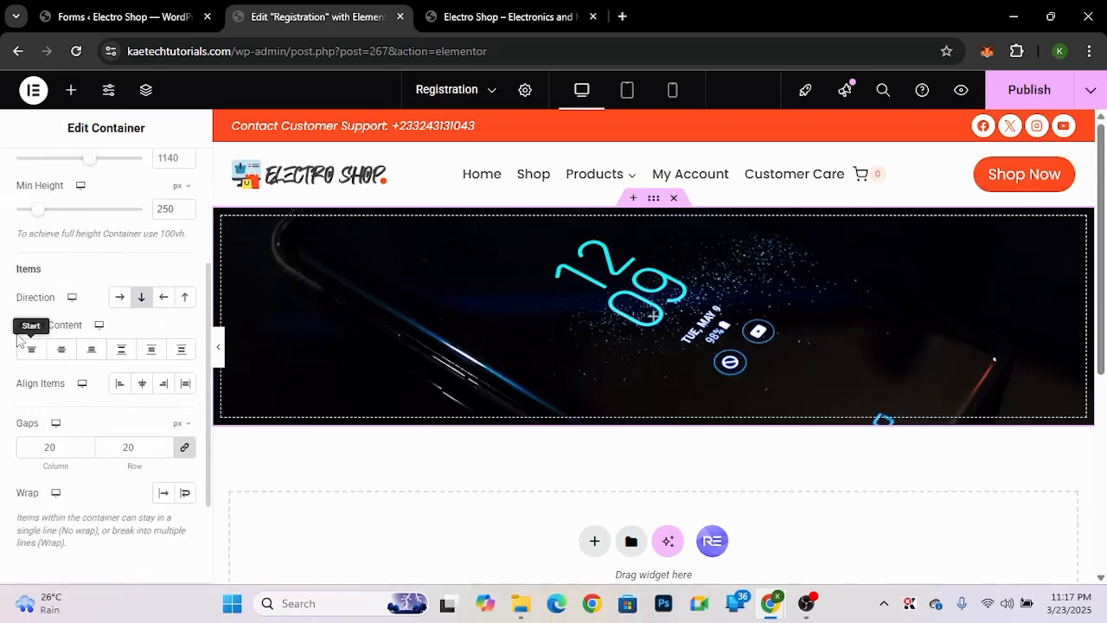
click(61, 350)
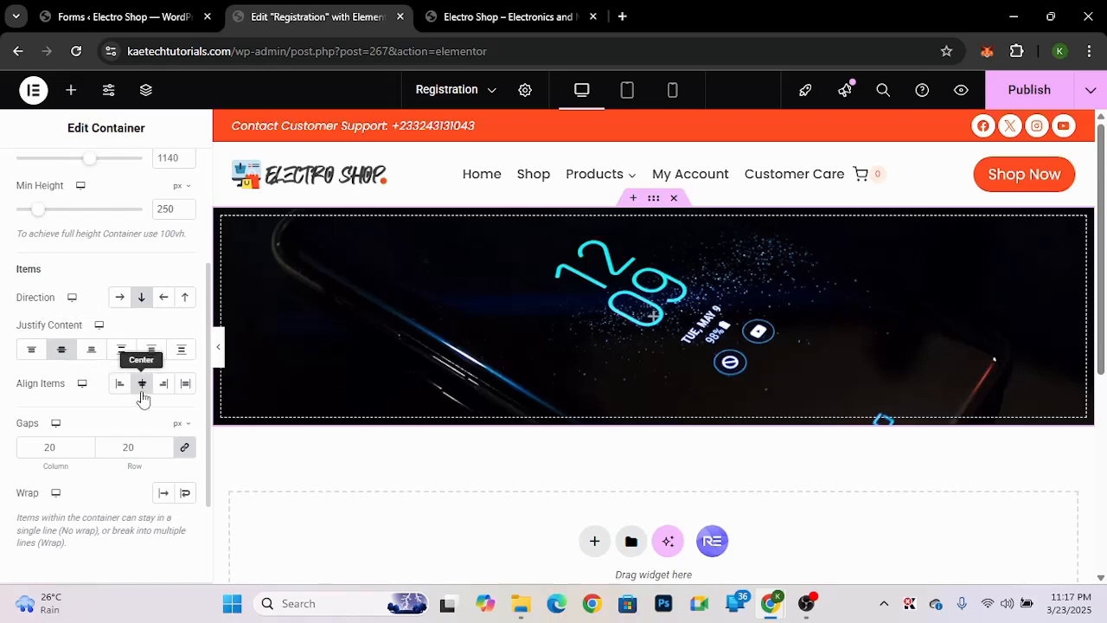
scroll(69, 372, up, 2)
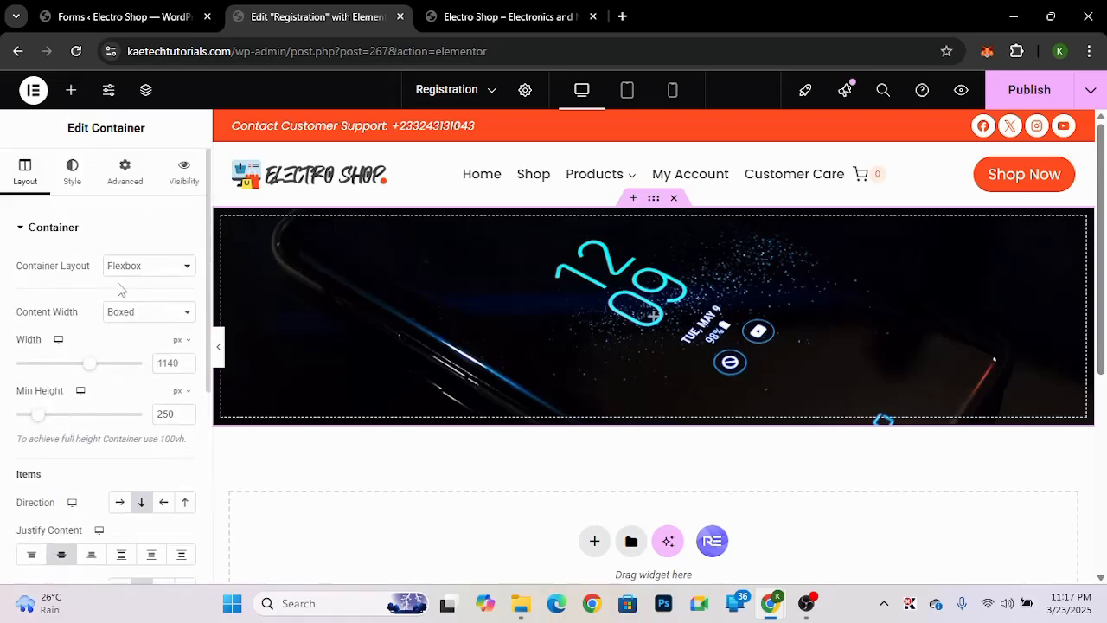
- Add a Heading widget inside the banner container and set its title to "Registration"
click(72, 92)
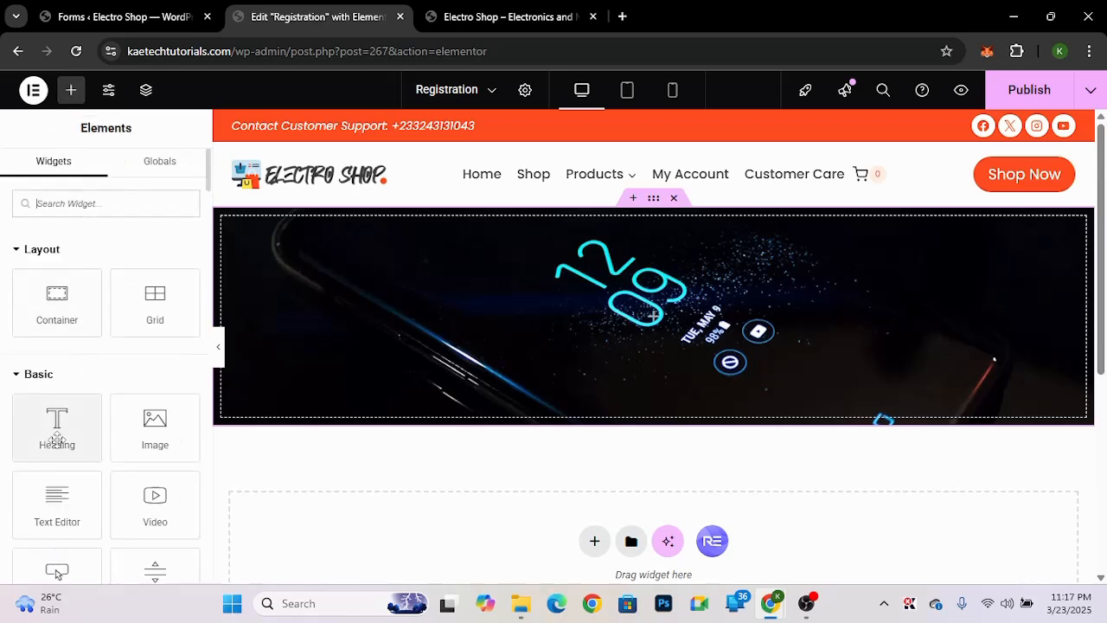
drag(56, 422, 469, 334)
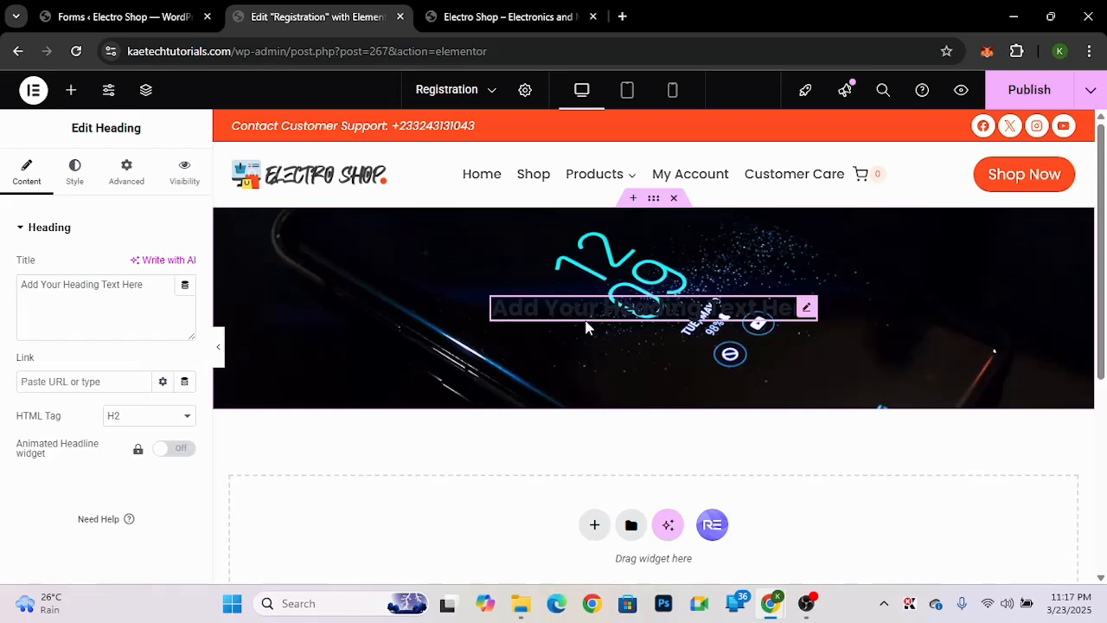
triple_click(108, 293)
text(Re)
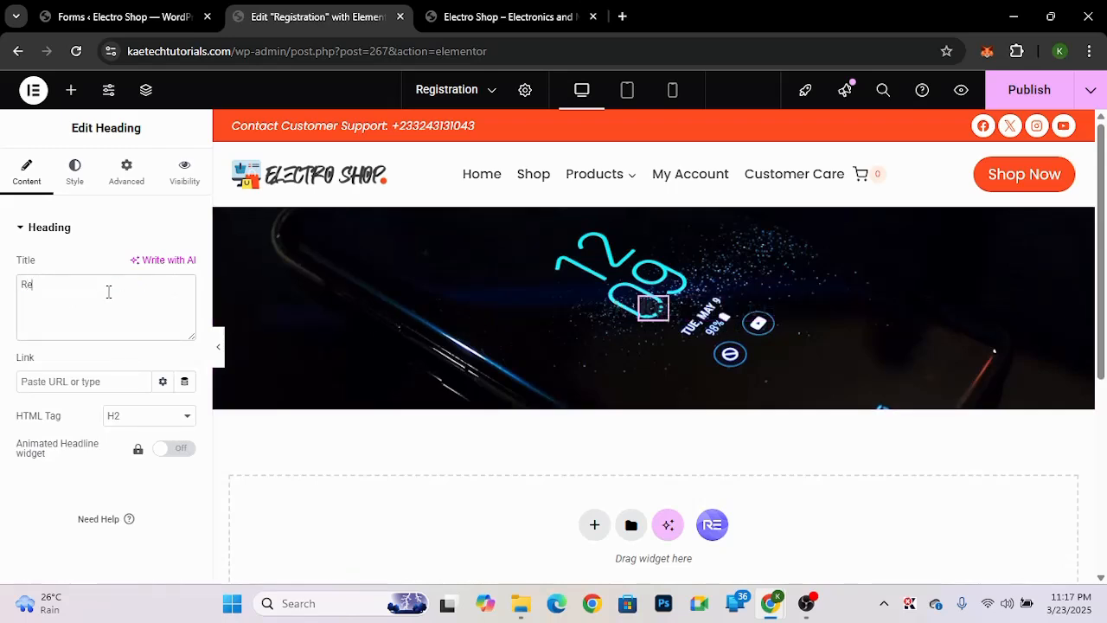
text(gistration)
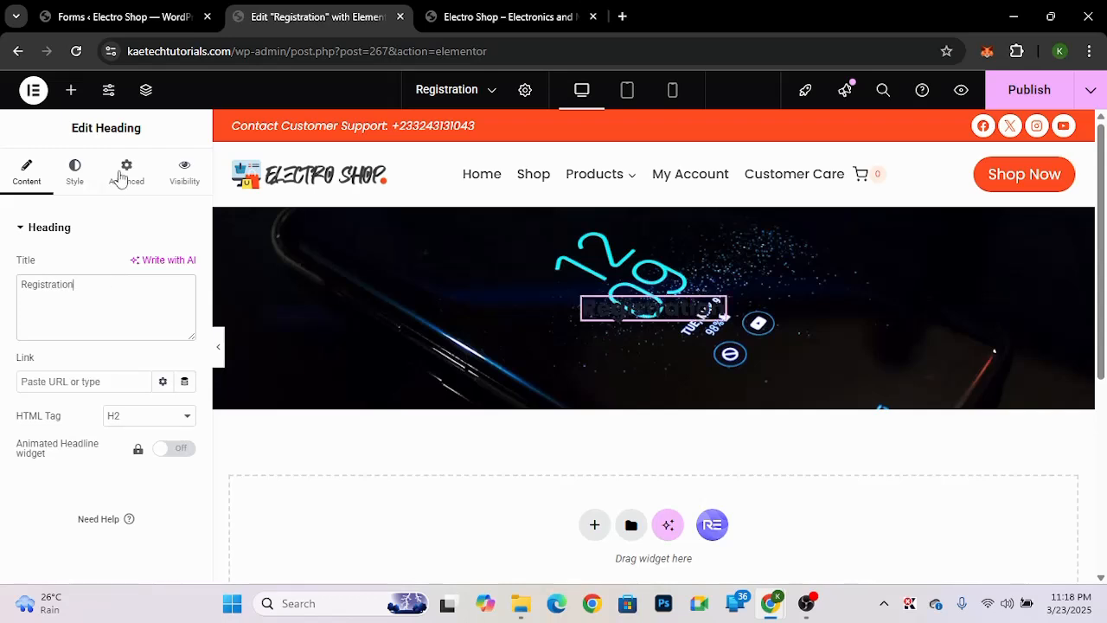
- Set the Registration heading's typography to the Poppins font family at 35 px
click(74, 171)
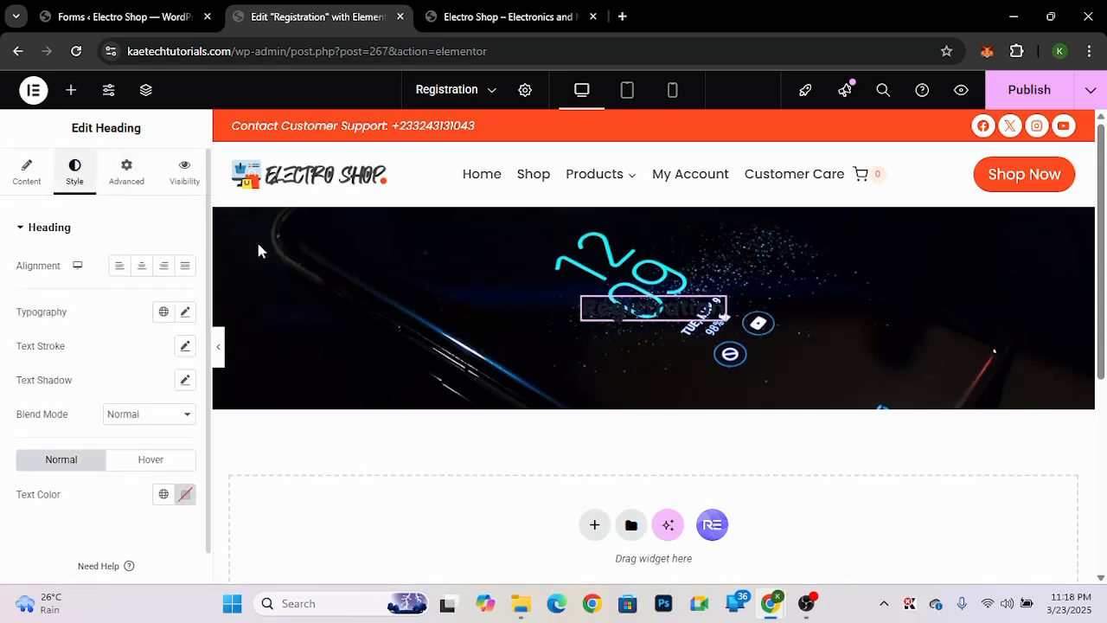
click(185, 313)
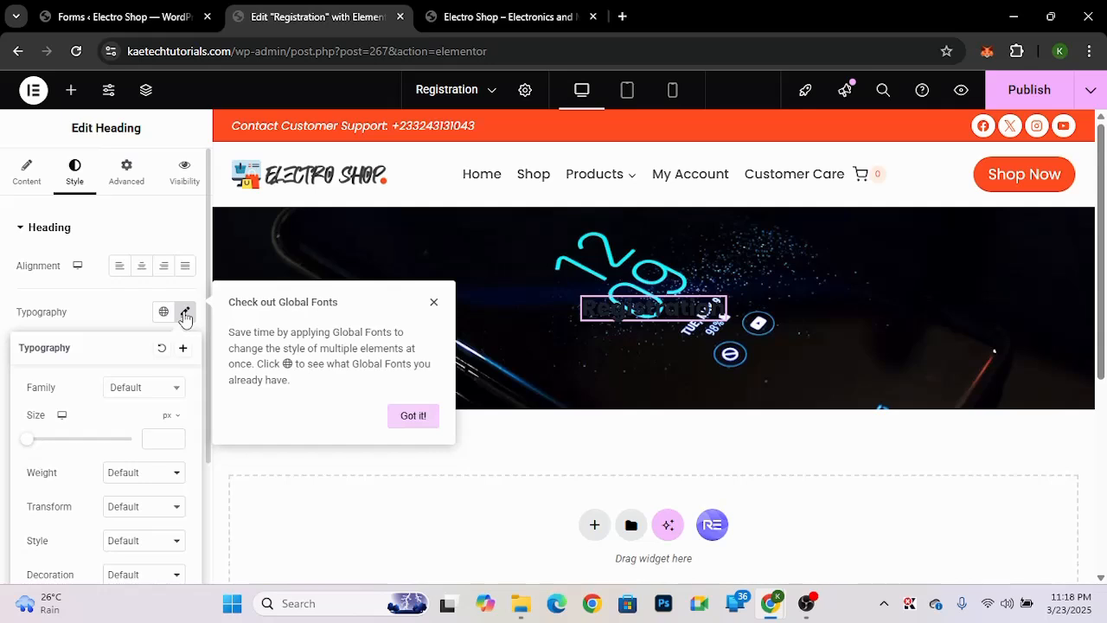
click(144, 388)
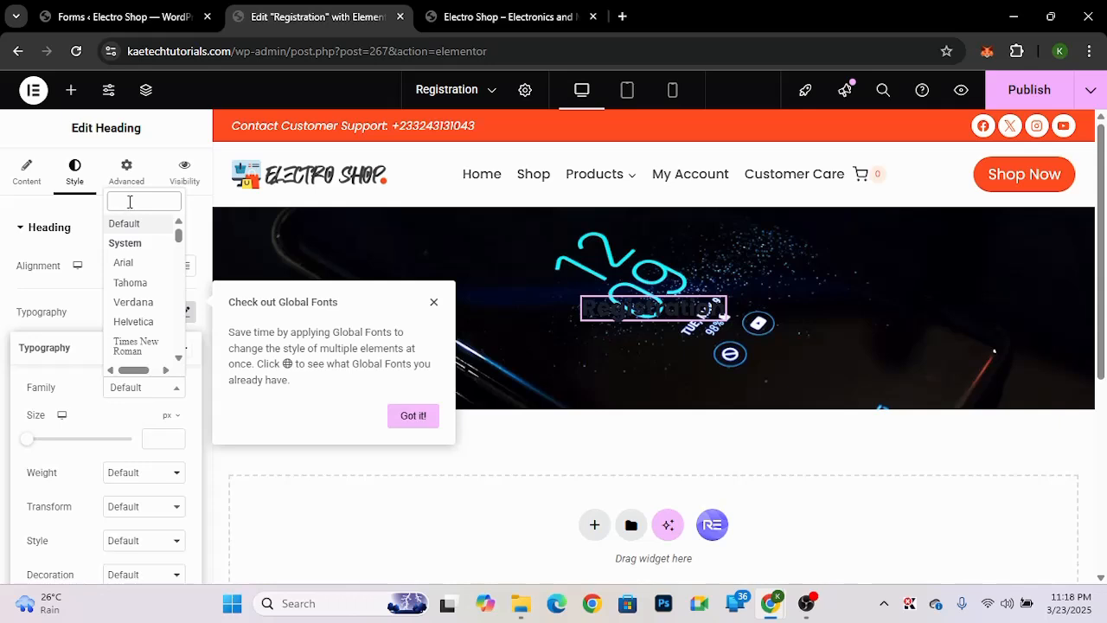
text(popp)
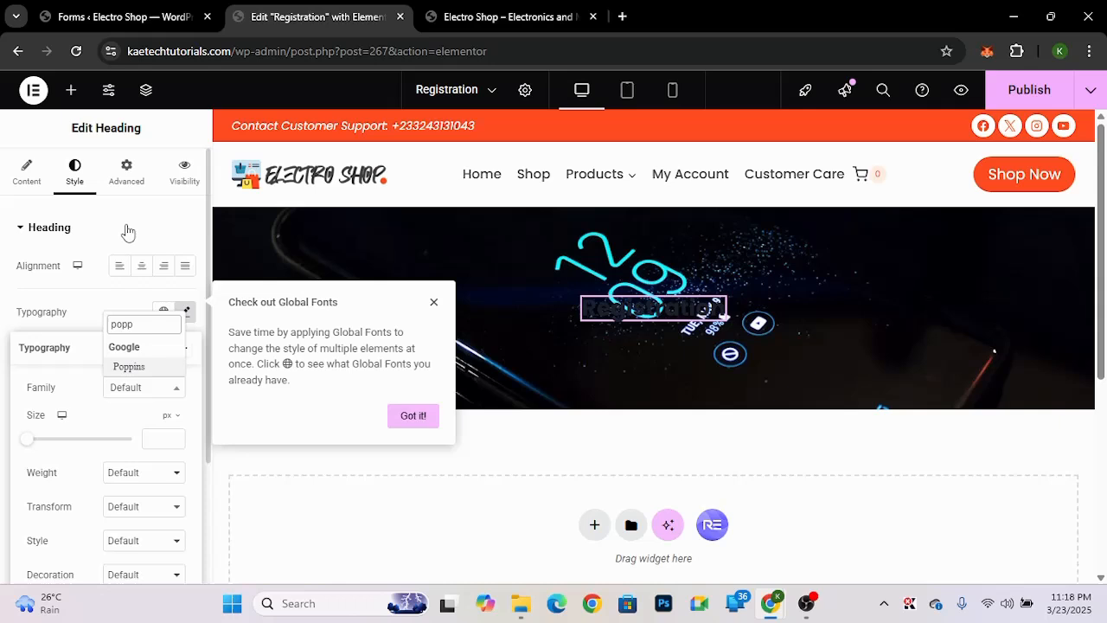
click(140, 369)
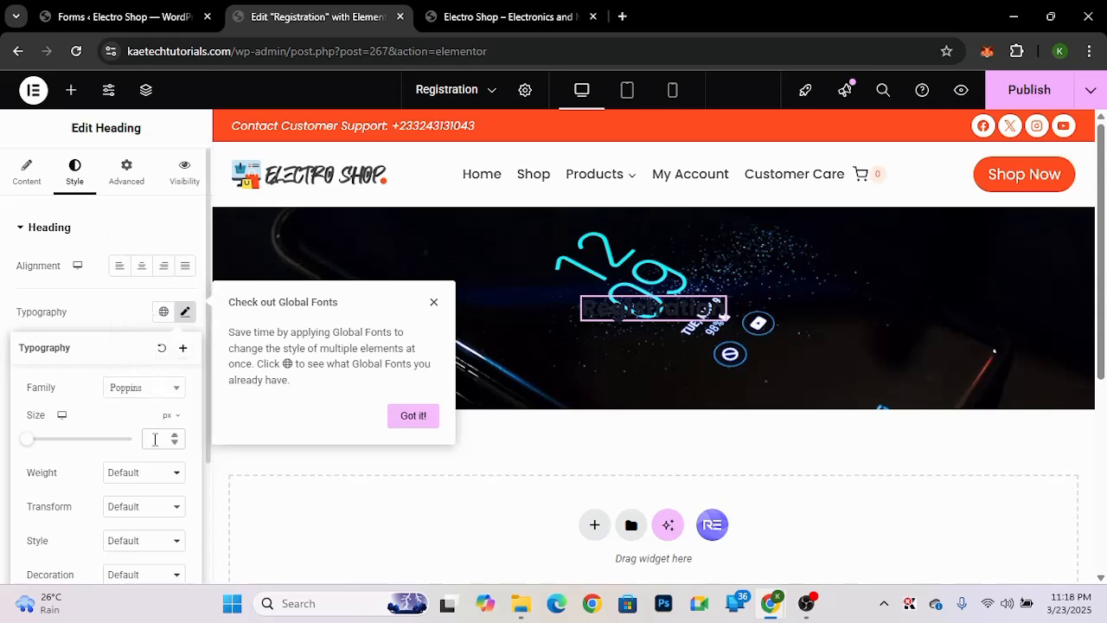
click(155, 439)
text(35)
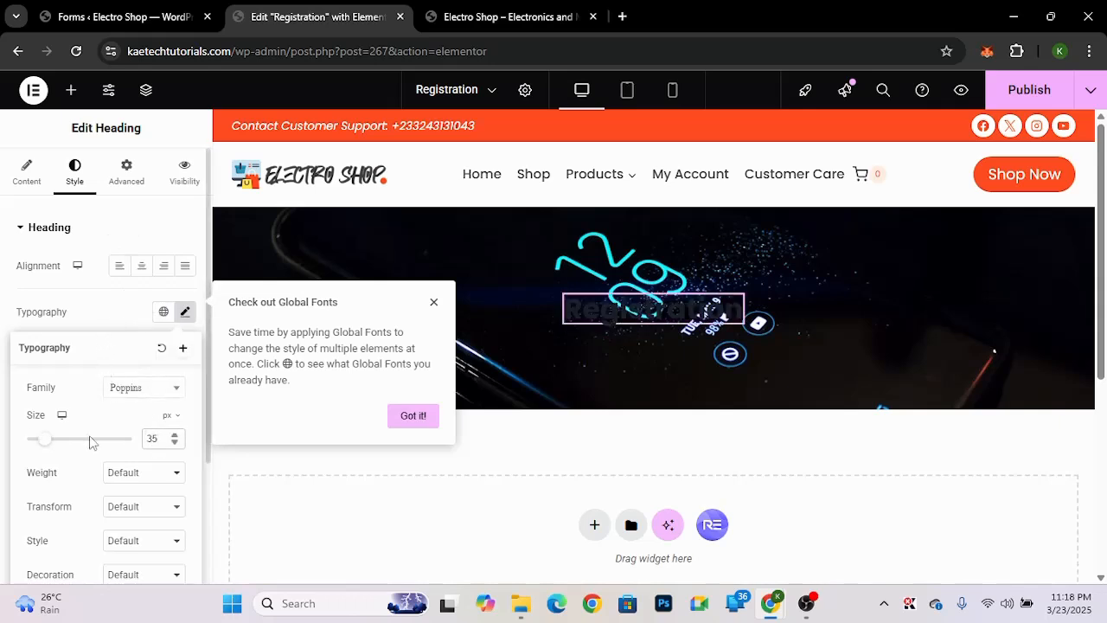
click(120, 326)
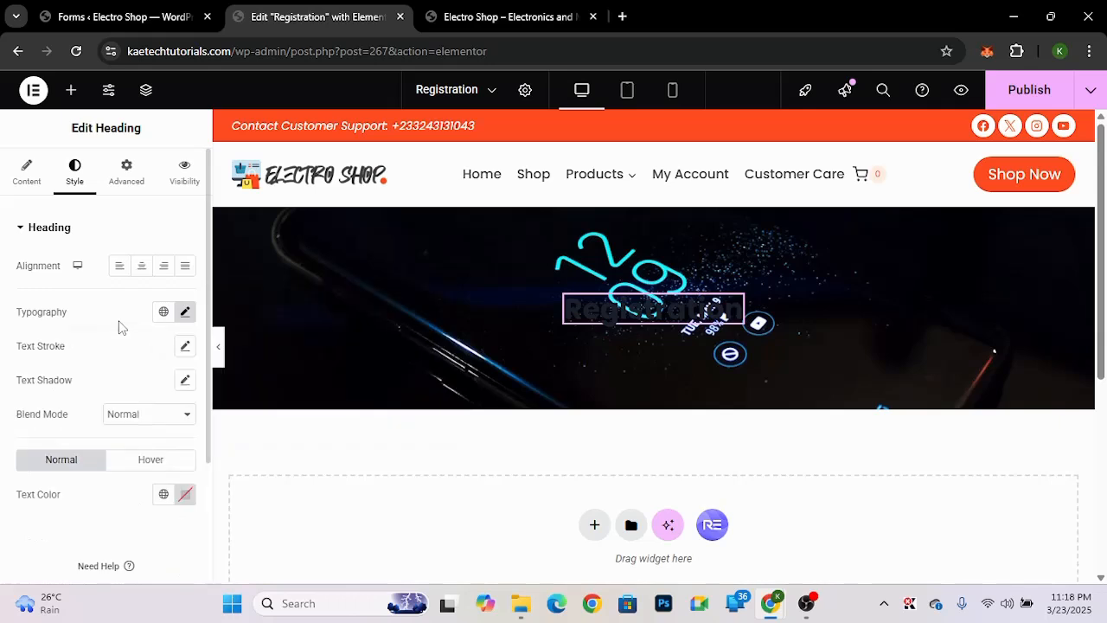
- Set the Registration heading's text color to white, #FFFFFF
scroll(135, 498, down, 1)
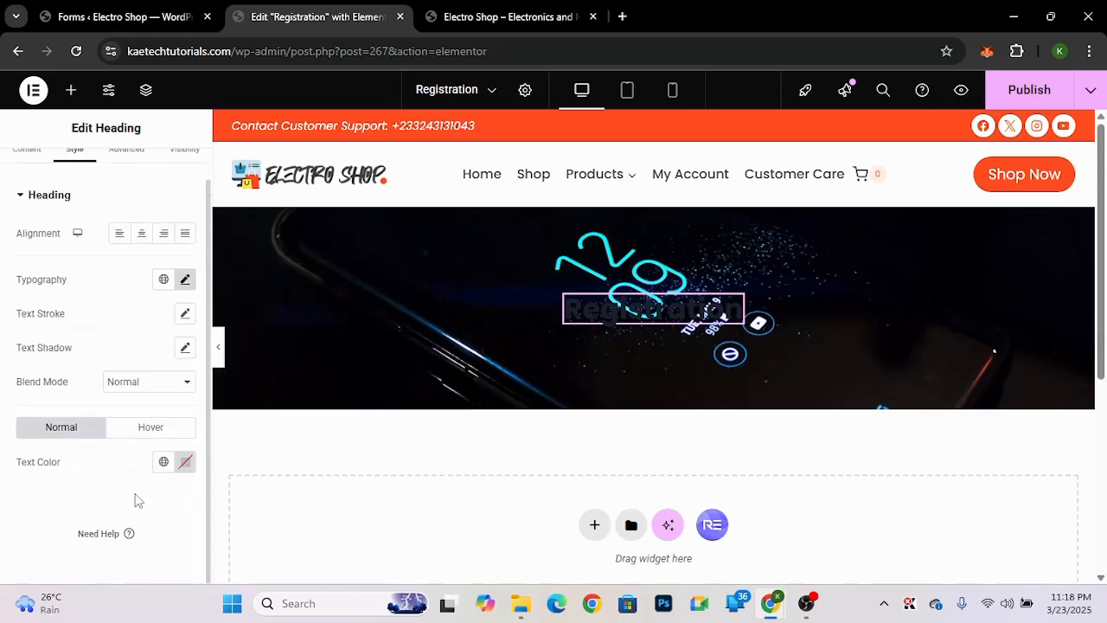
click(184, 463)
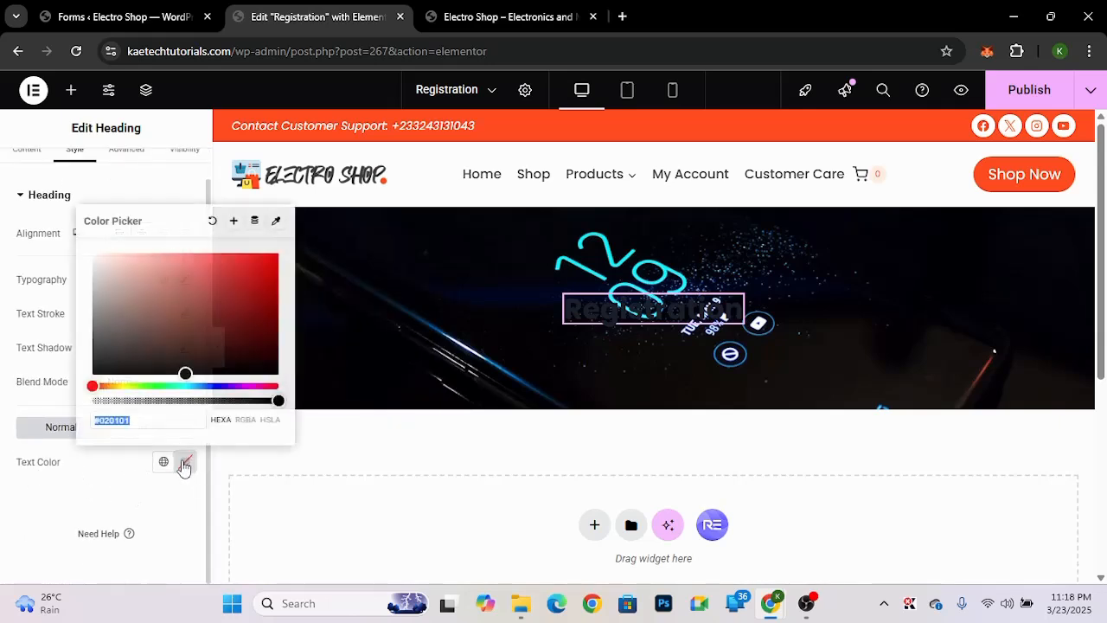
text(#FFFFFF)
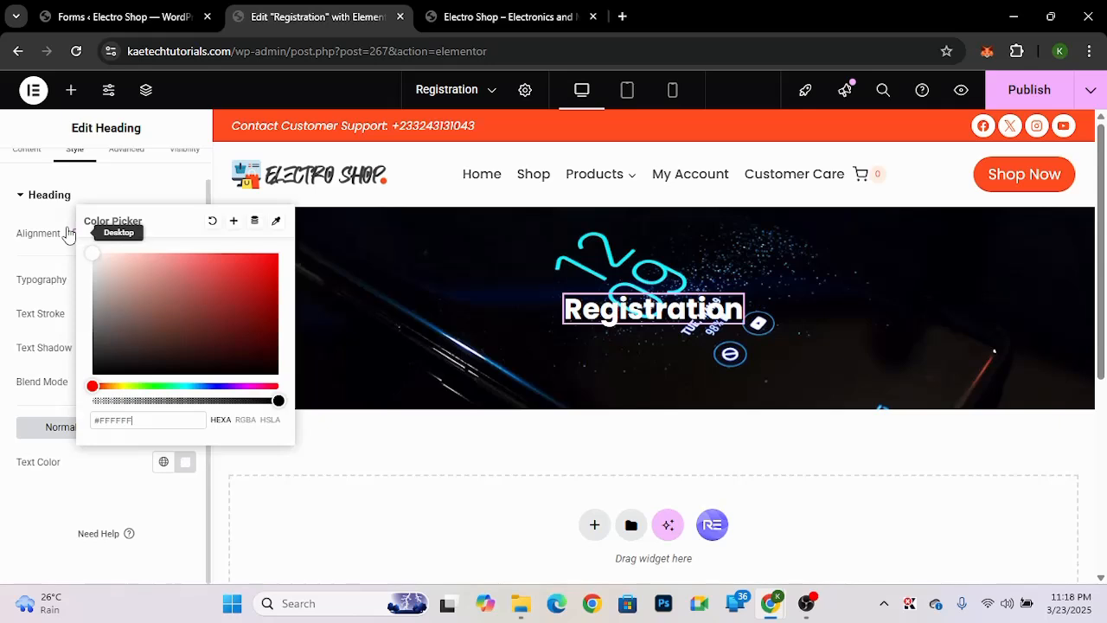
click(127, 473)
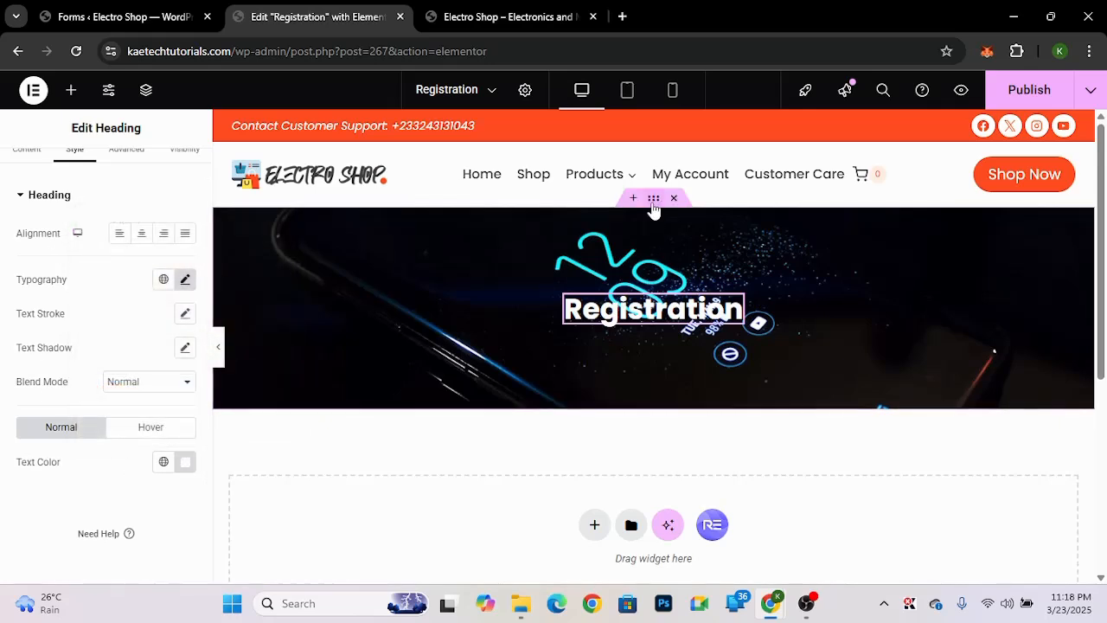
- Give the banner container a classic background overlay in black #000000 with an opacity of 0.85
click(653, 206)
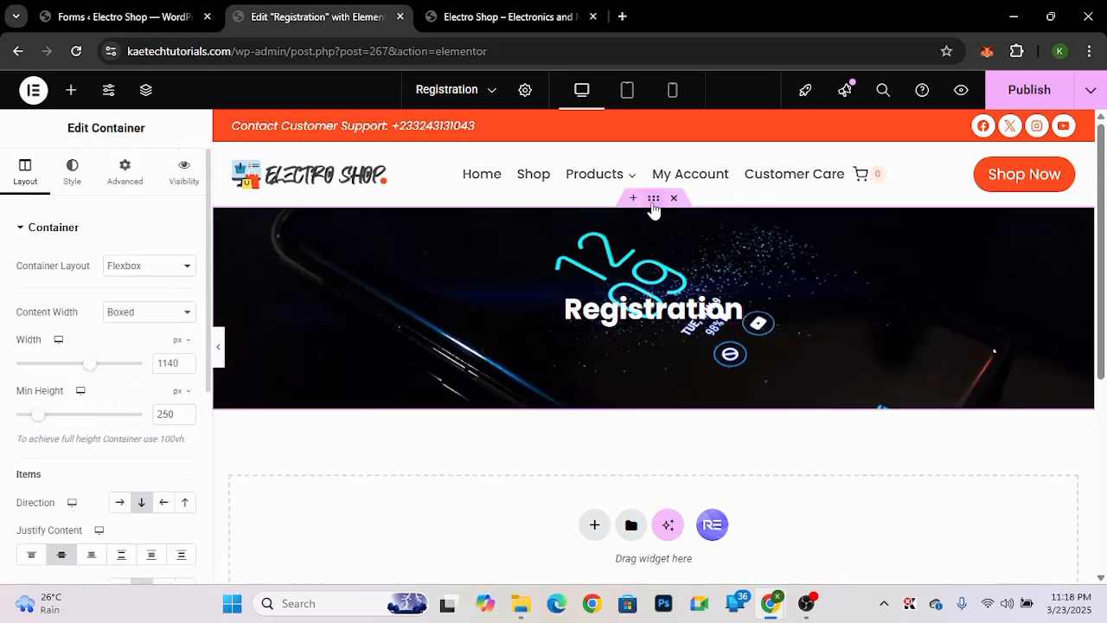
click(74, 166)
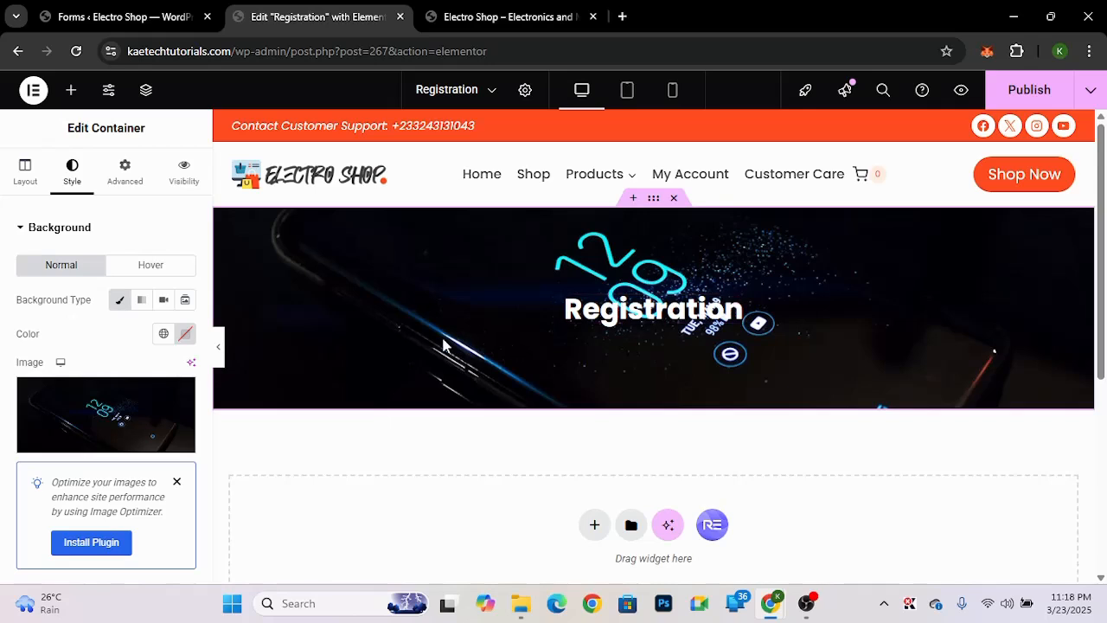
scroll(96, 334, down, 3)
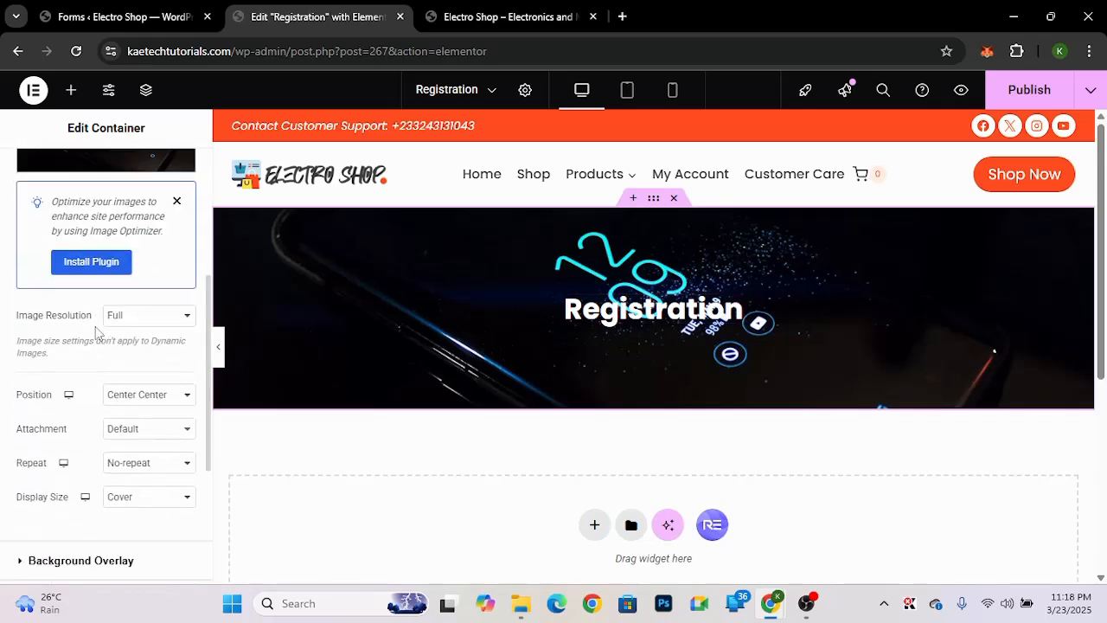
scroll(97, 334, down, 2)
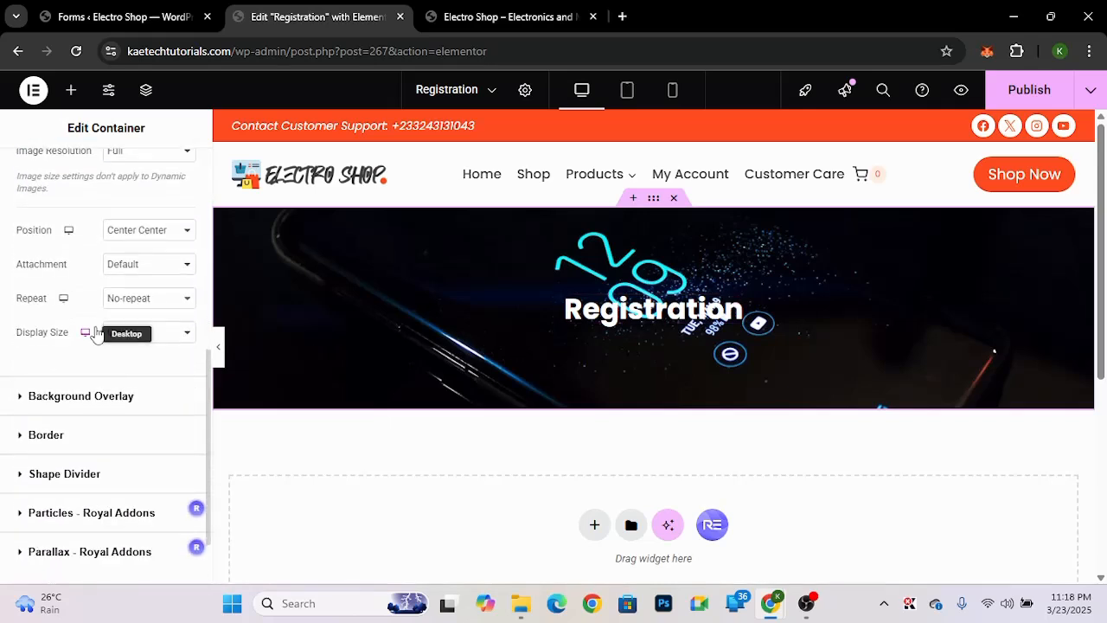
click(100, 397)
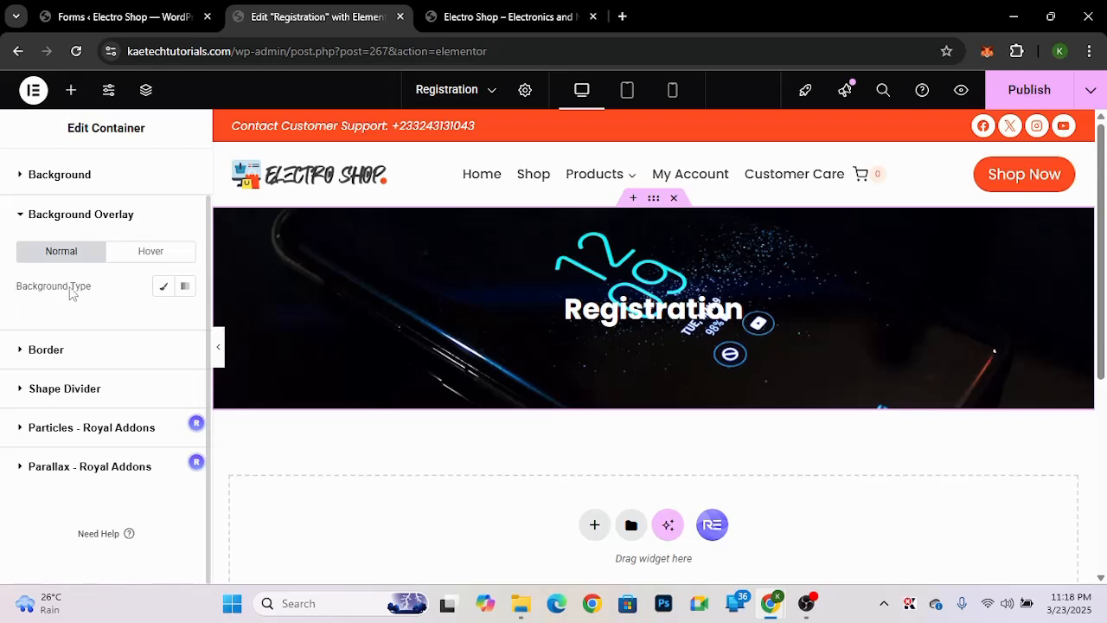
click(164, 288)
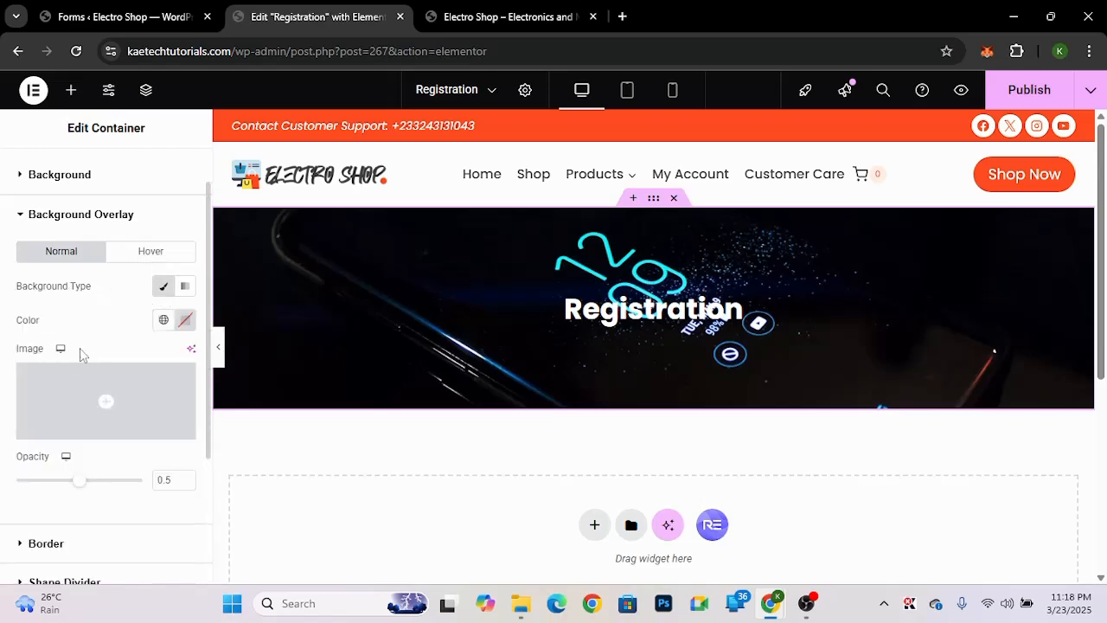
click(185, 320)
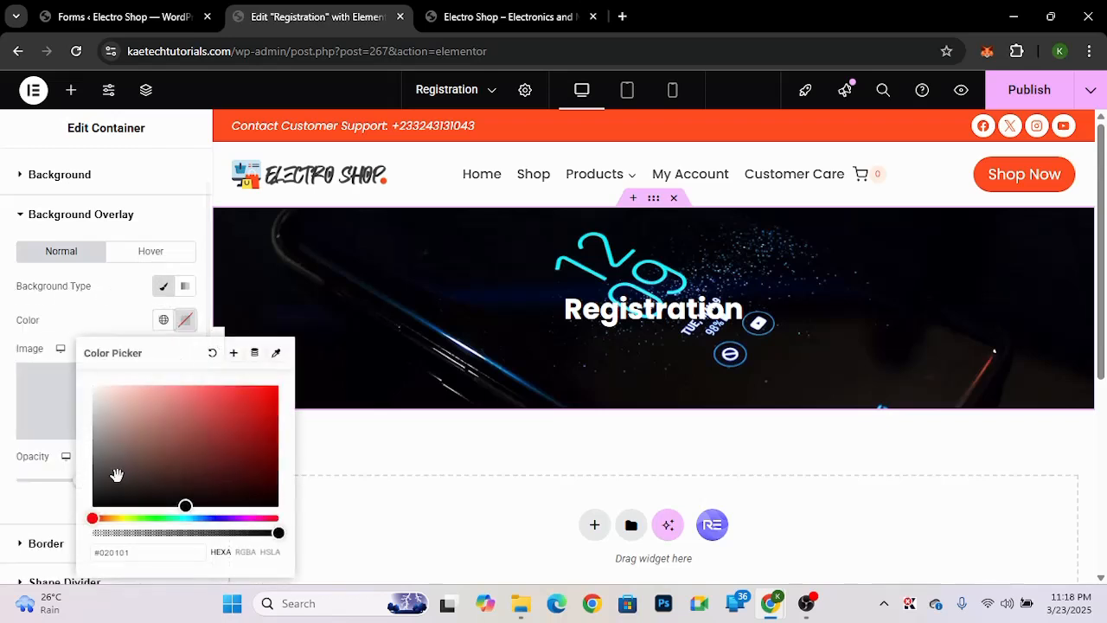
drag(117, 475, 92, 507)
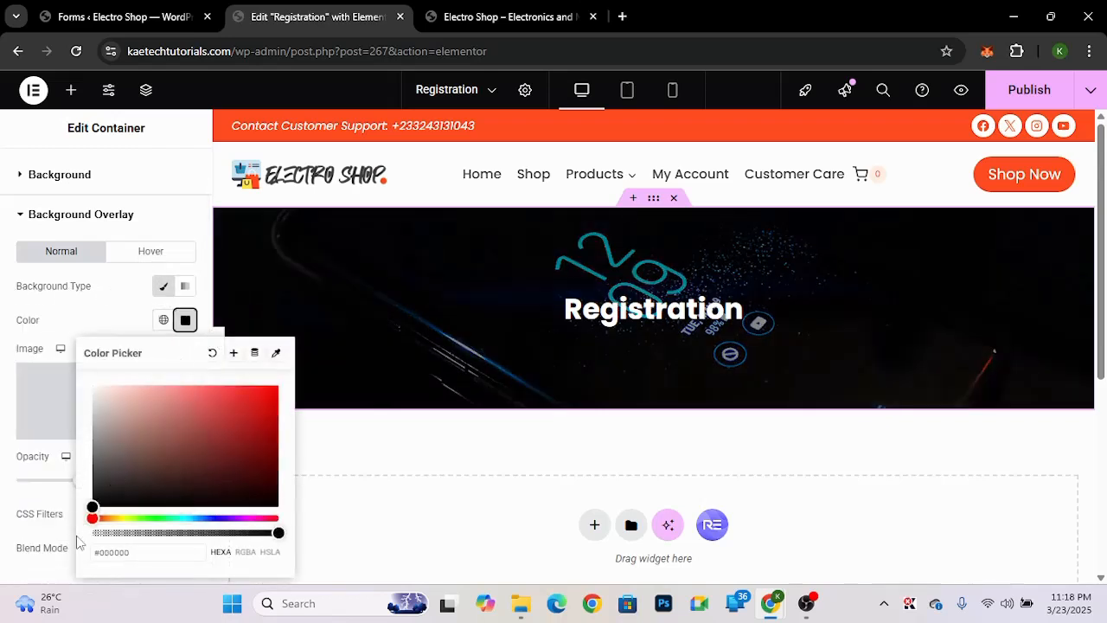
click(95, 322)
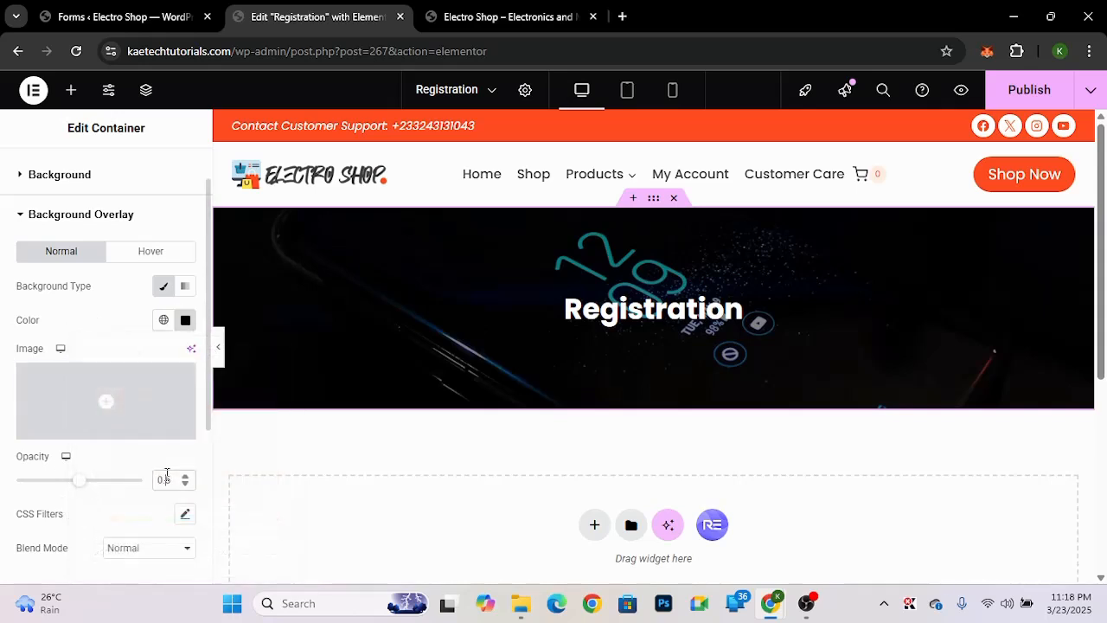
text(7)
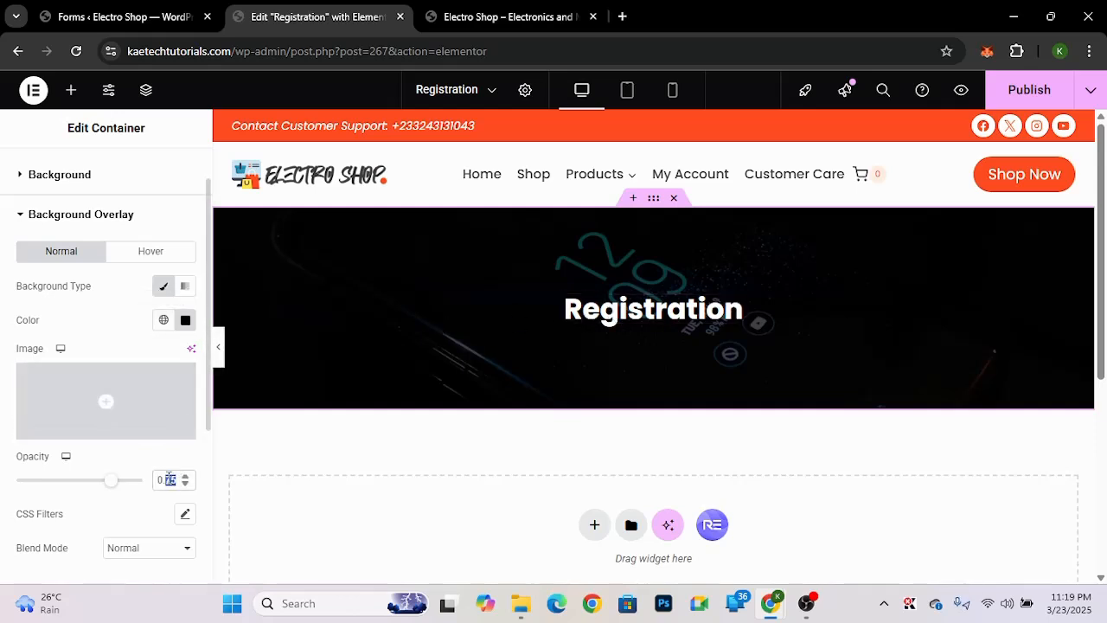
text(85)
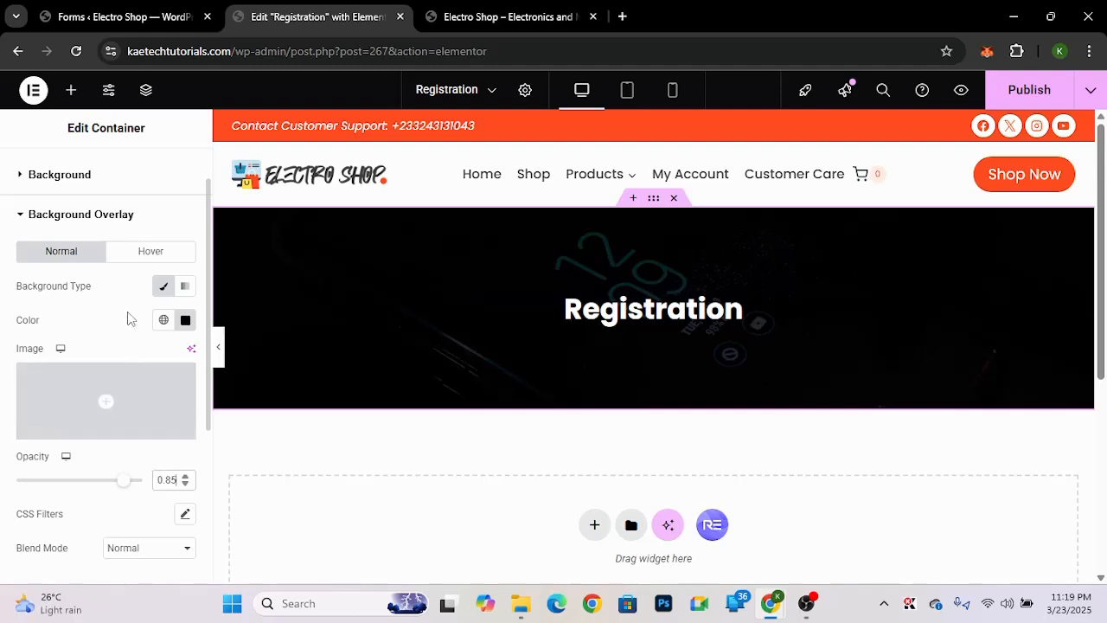
- Add a new single-column flexbox container below the Registration banner
scroll(816, 358, down, 1)
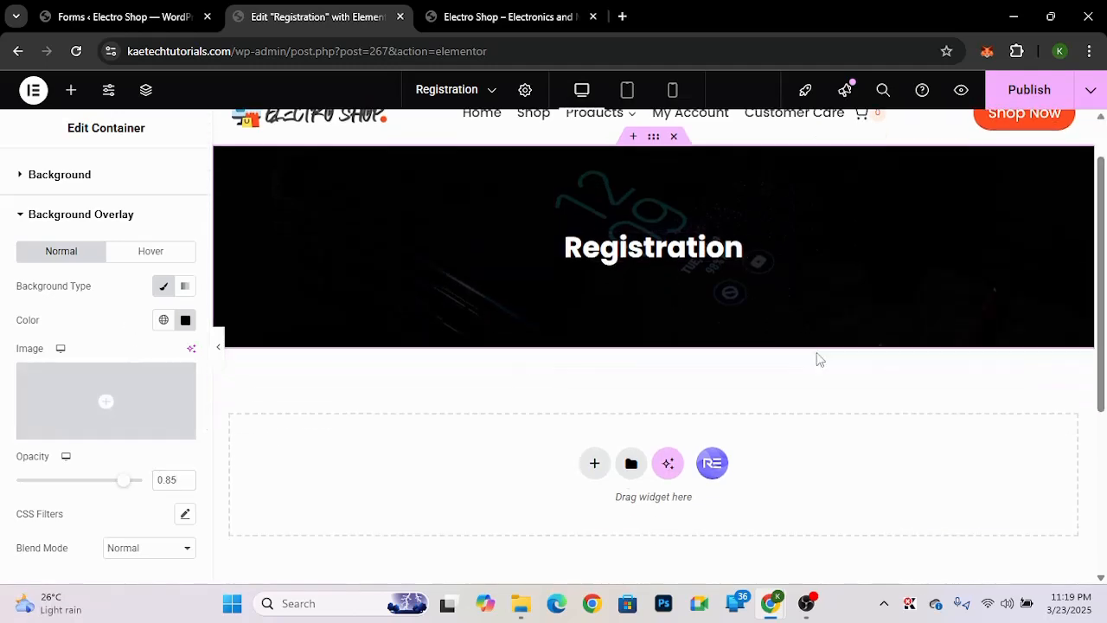
scroll(820, 359, down, 1)
scroll(820, 359, up, 2)
scroll(820, 359, down, 3)
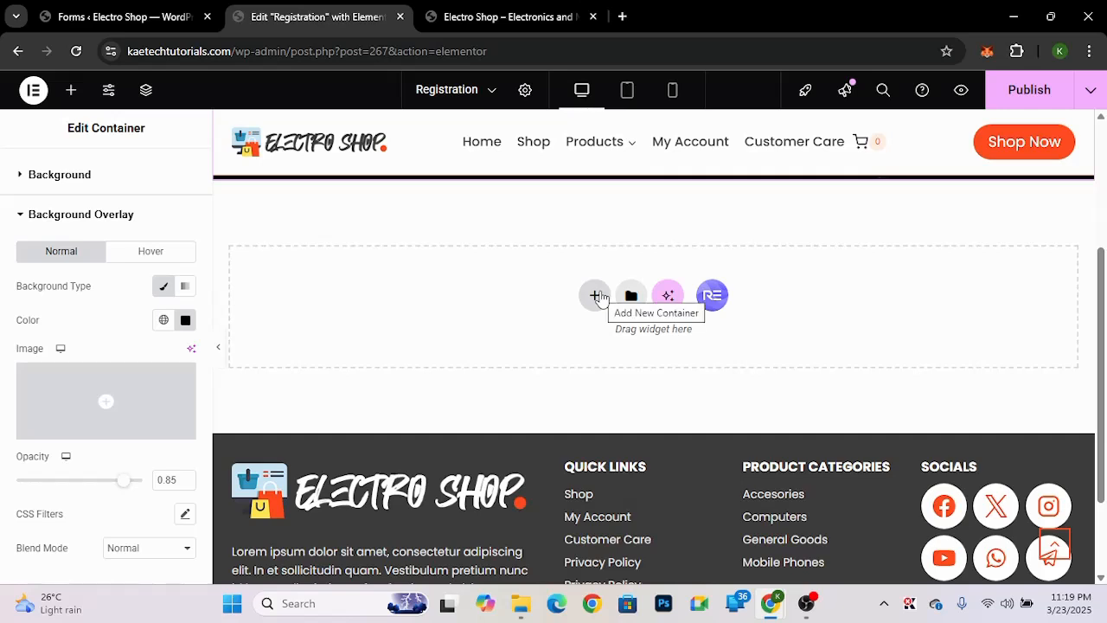
click(597, 296)
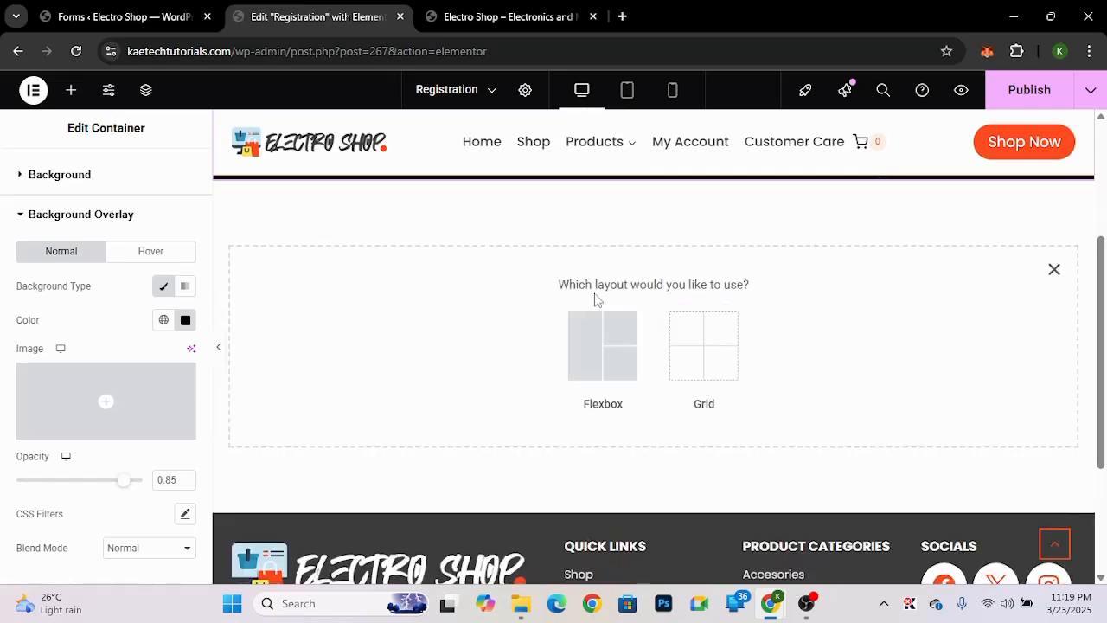
click(603, 342)
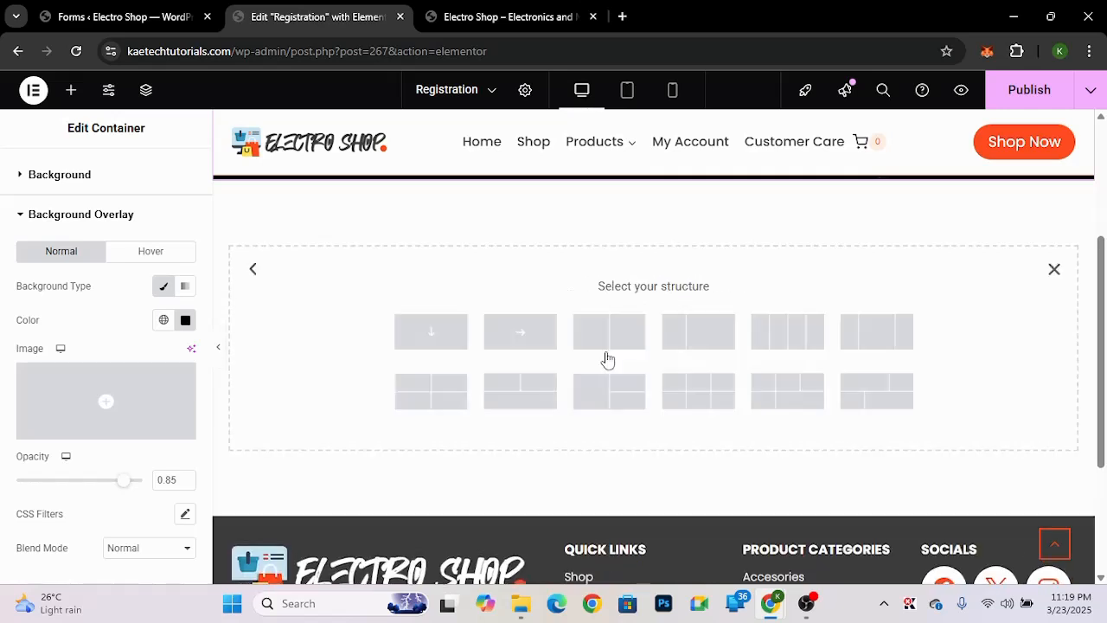
click(431, 332)
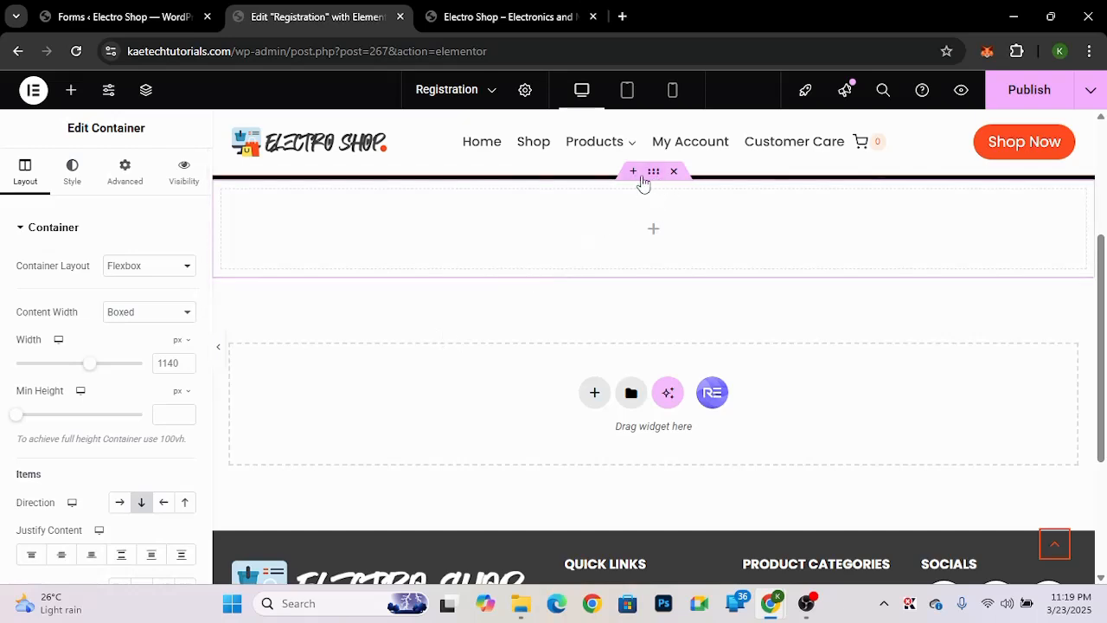
- Unlink the new container's padding and set it to 50 px at the top and 80 px at the bottom
click(113, 188)
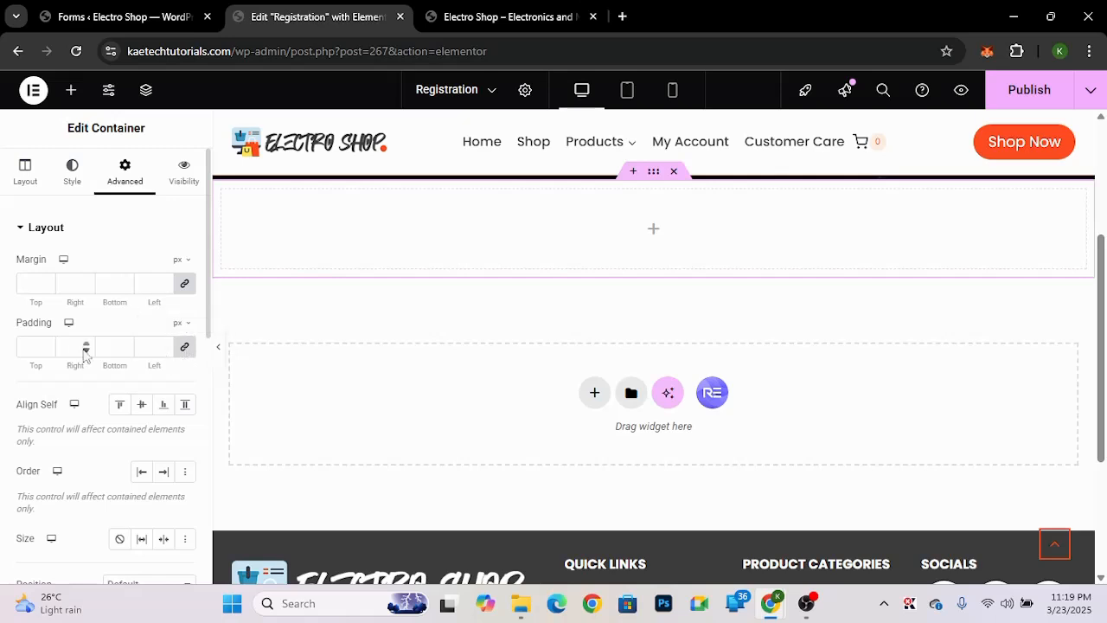
click(184, 349)
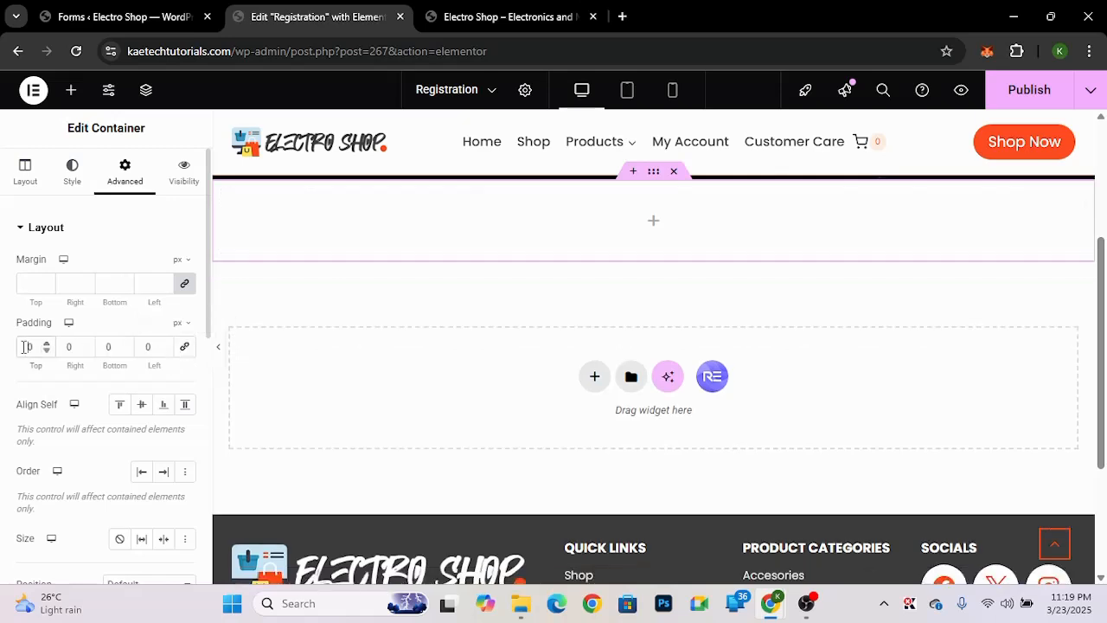
click(25, 347)
text(50)
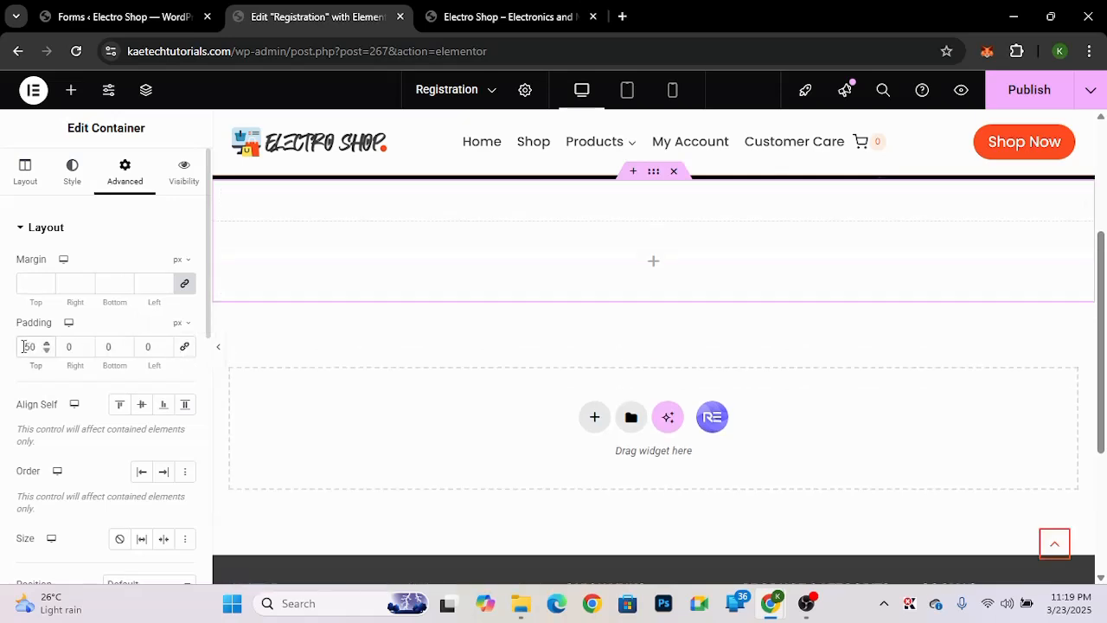
click(99, 346)
text(80)
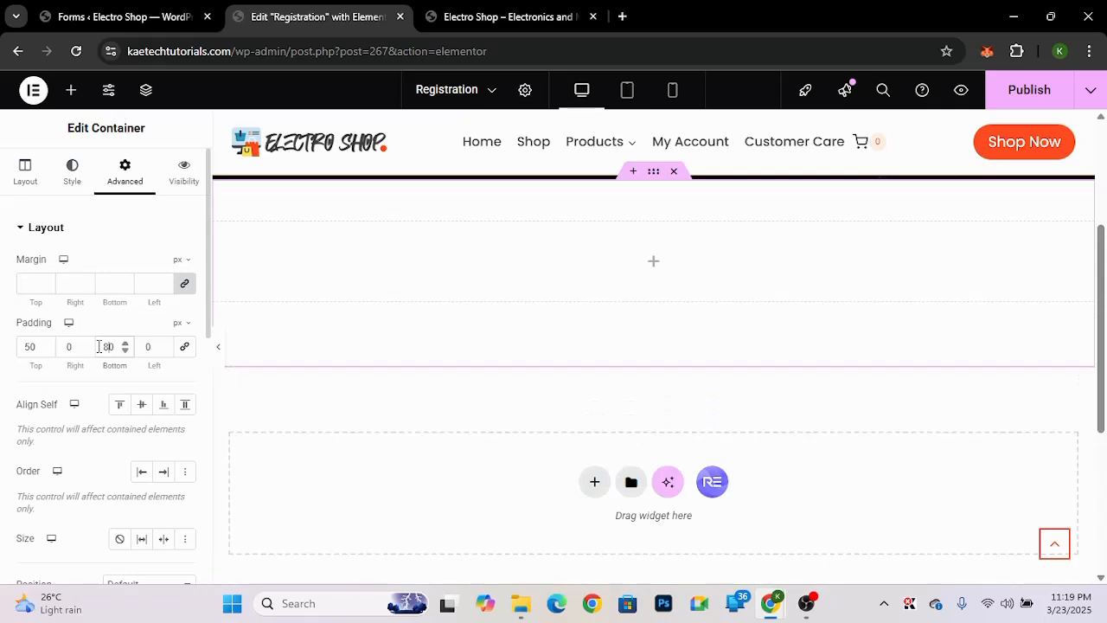
- Set the container's boxed content width to 700 px
click(26, 173)
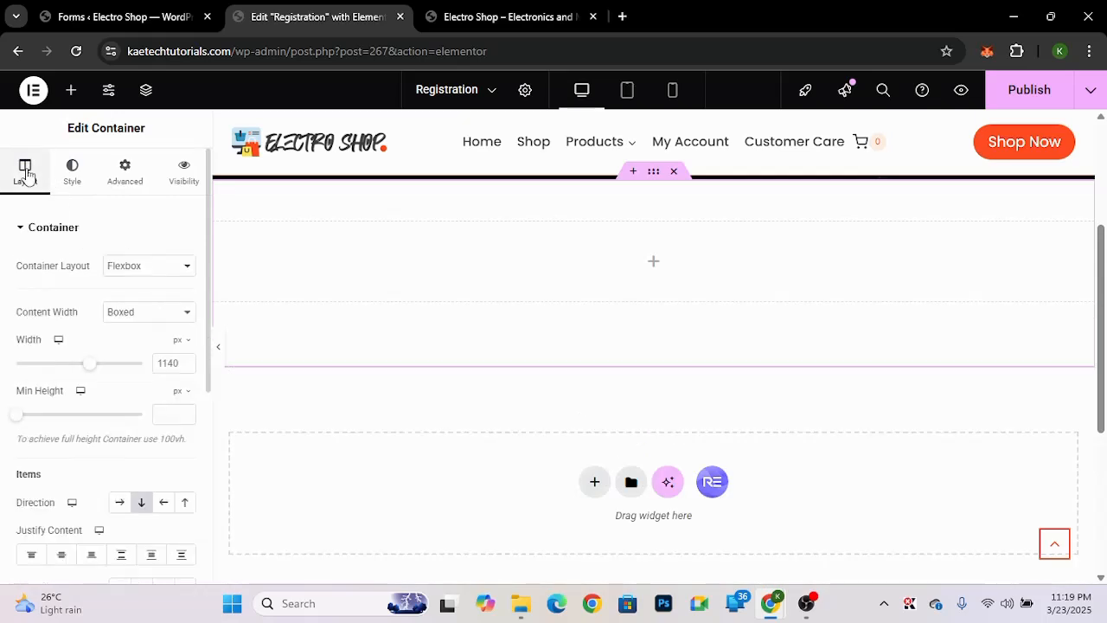
double_click(165, 362)
text(80)
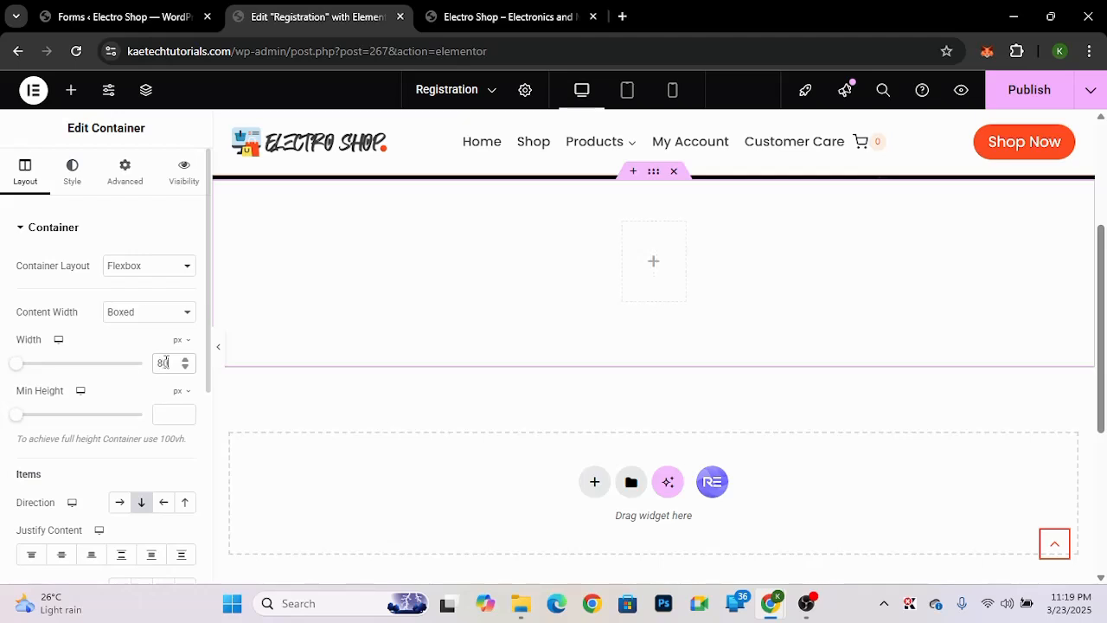
text(0)
text(7)
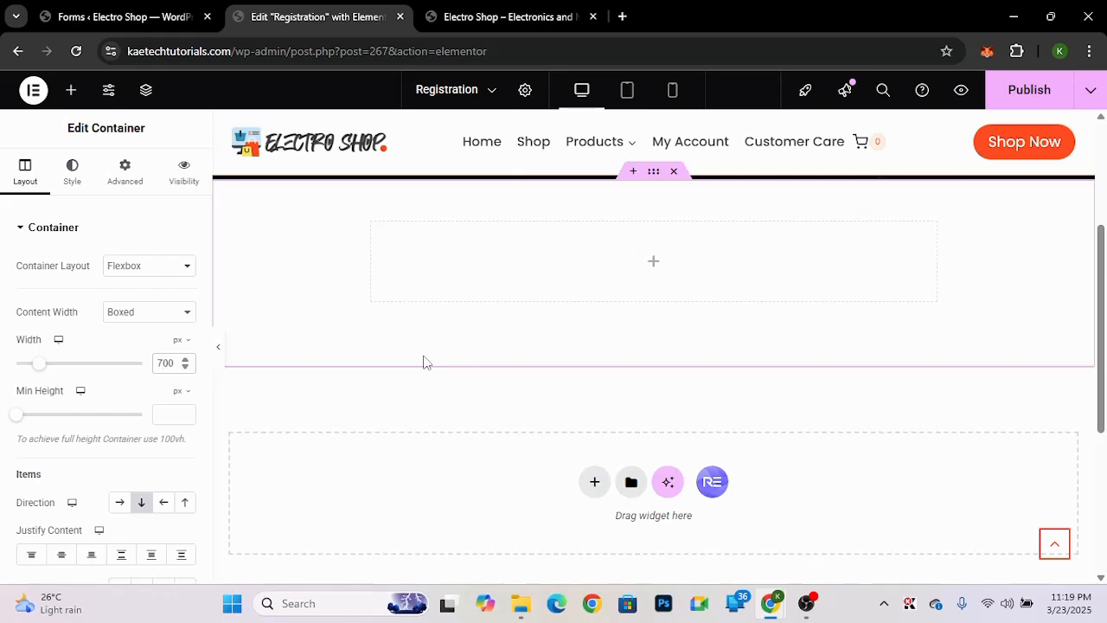
- Find the Shortcode widget and place it inside the 700 px container
click(61, 93)
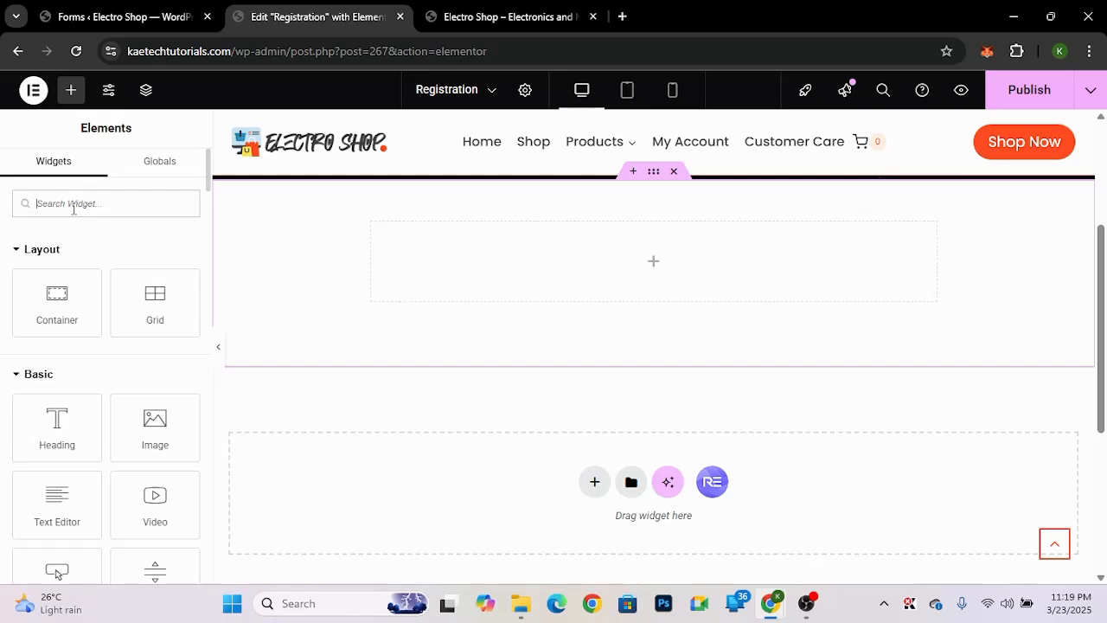
text(short)
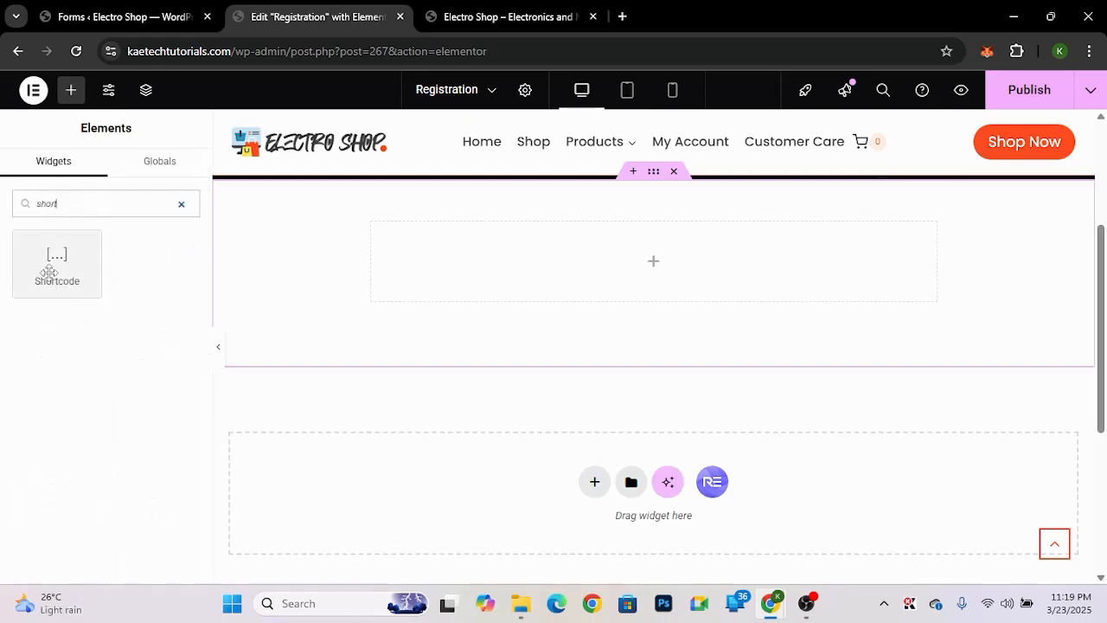
drag(49, 270, 593, 289)
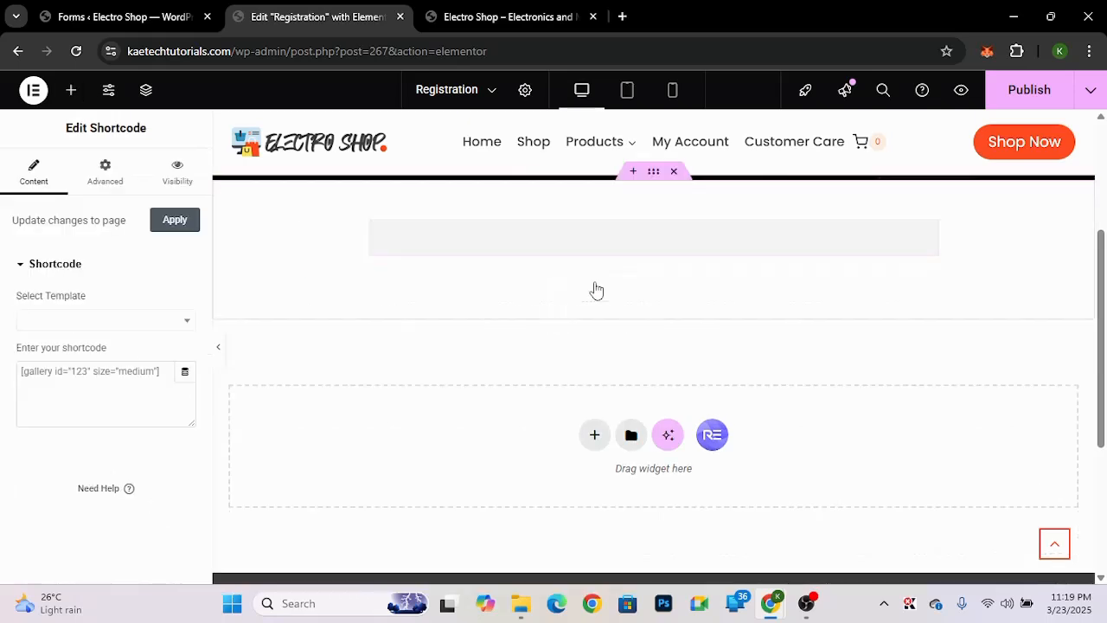
- Copy the Registration Form's shortcode from the Forms list and paste it into the Shortcode widget: [tgwcfb_registration_form id="264"]
click(124, 23)
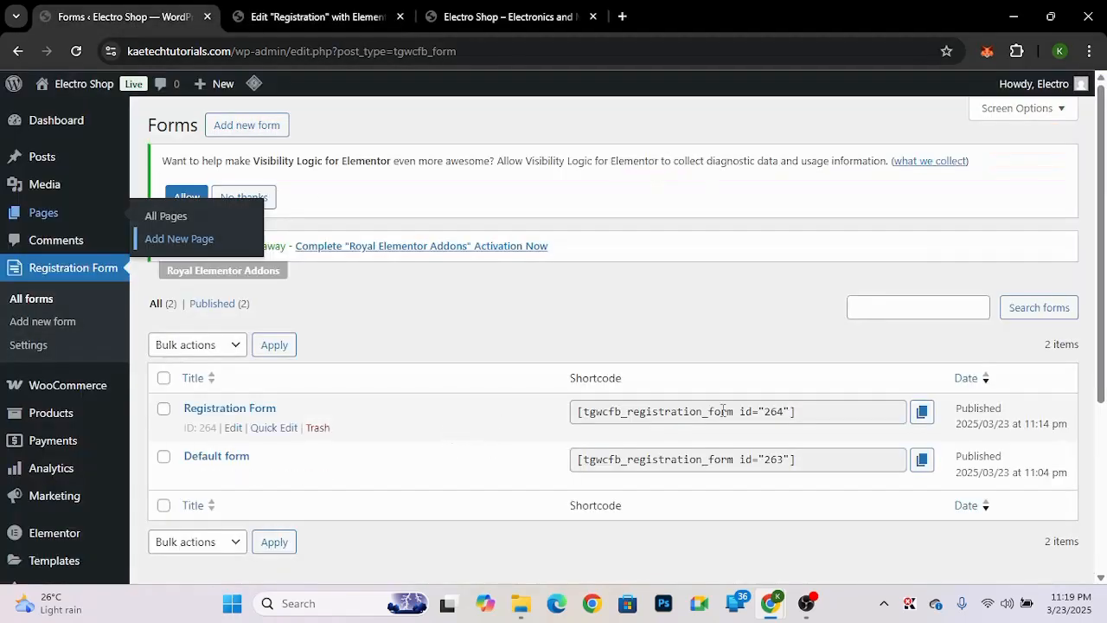
click(922, 412)
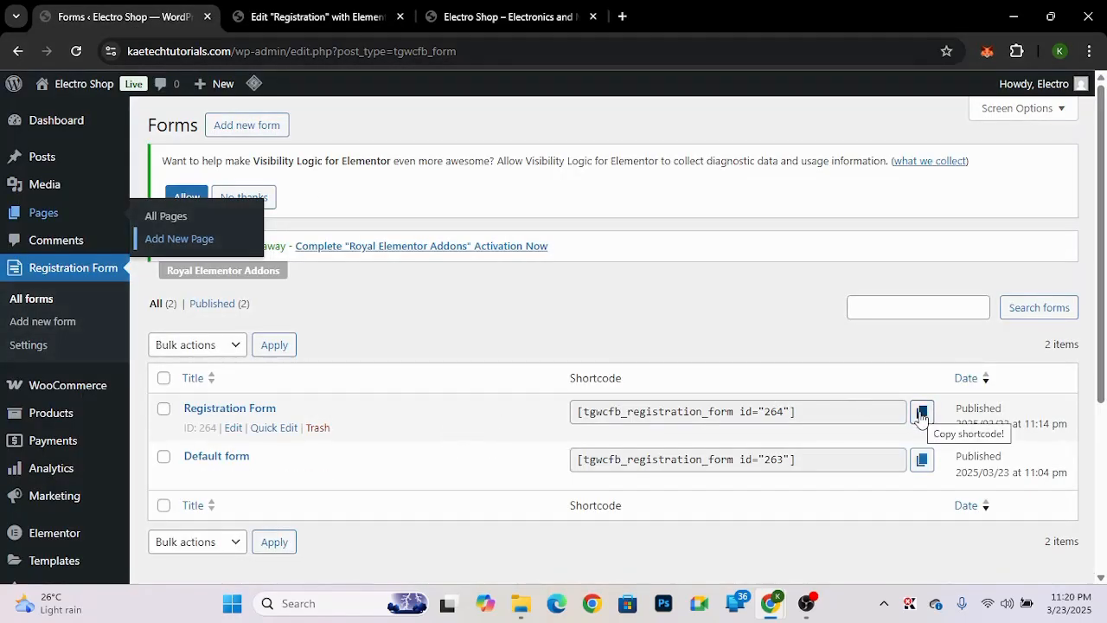
click(921, 416)
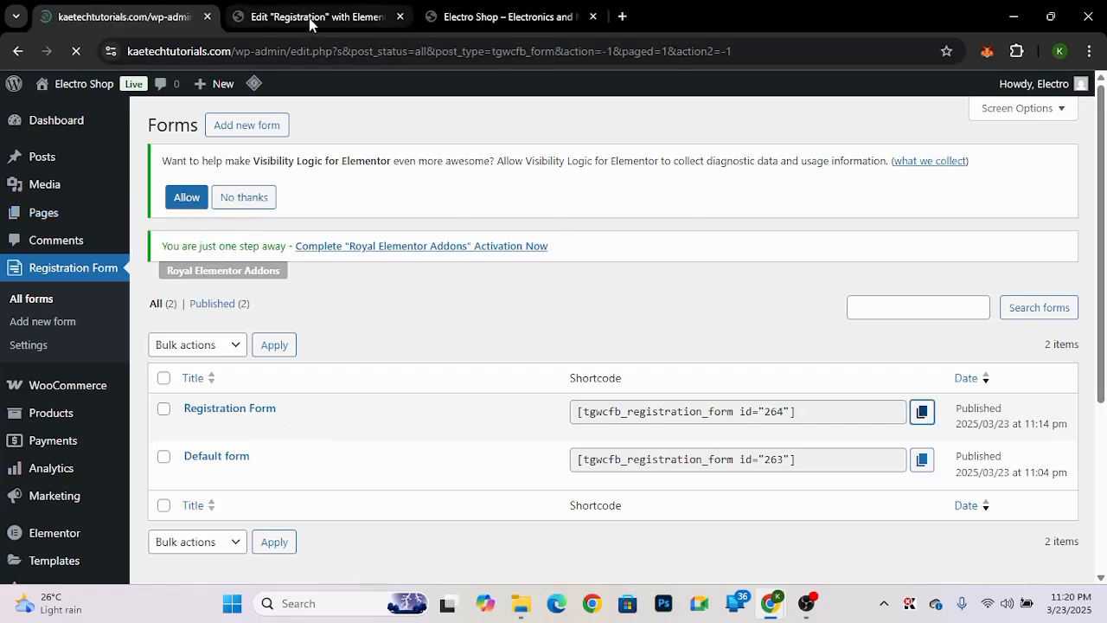
click(922, 416)
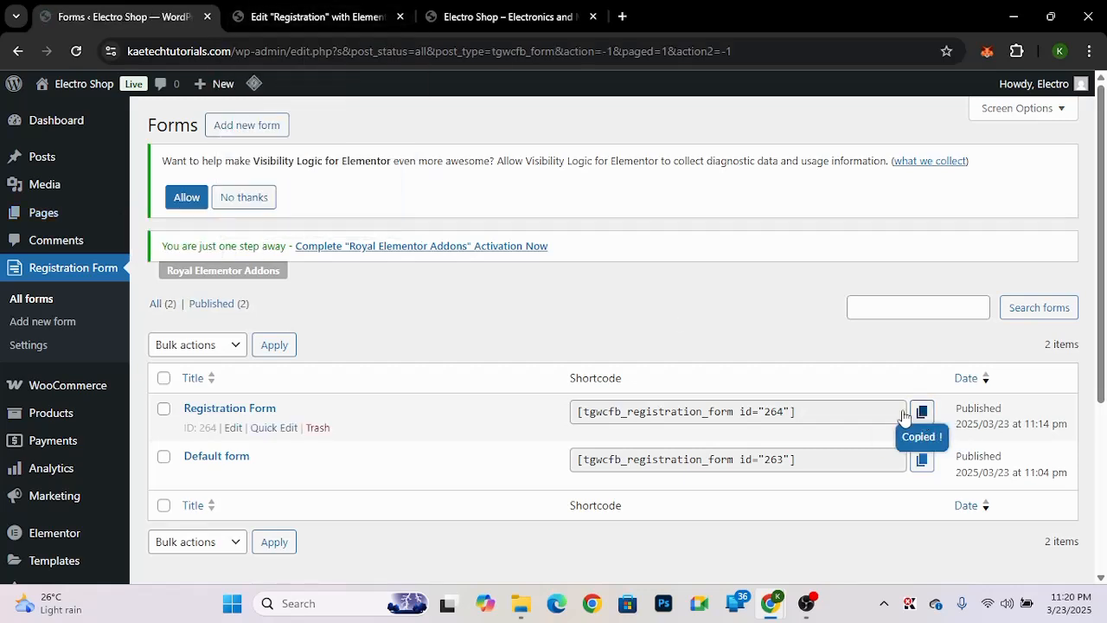
click(284, 19)
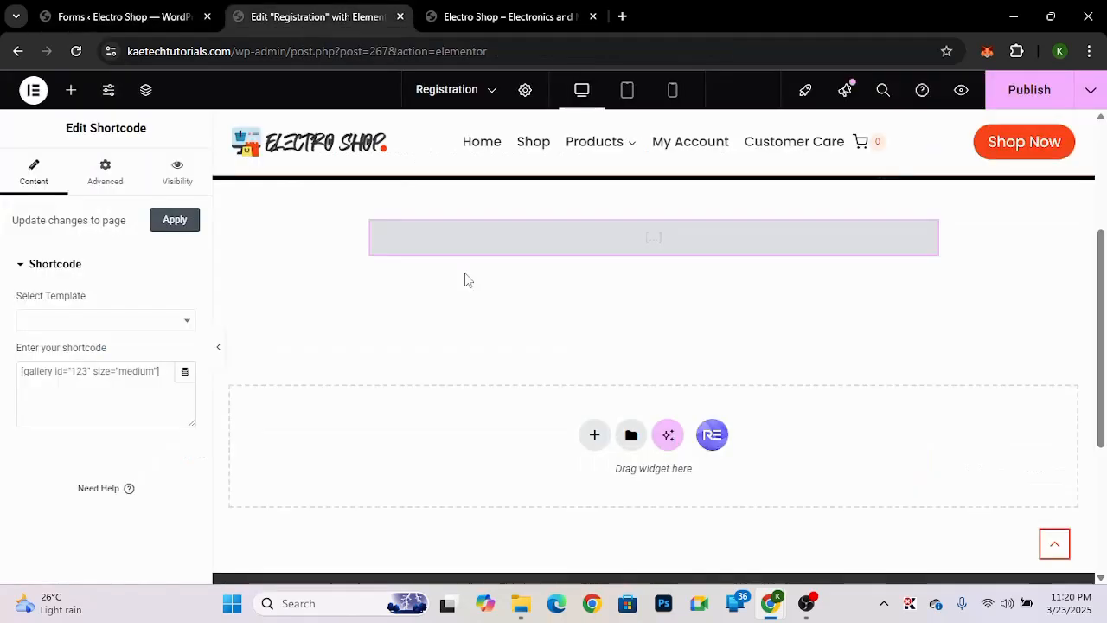
click(97, 386)
key(ctrl+v)
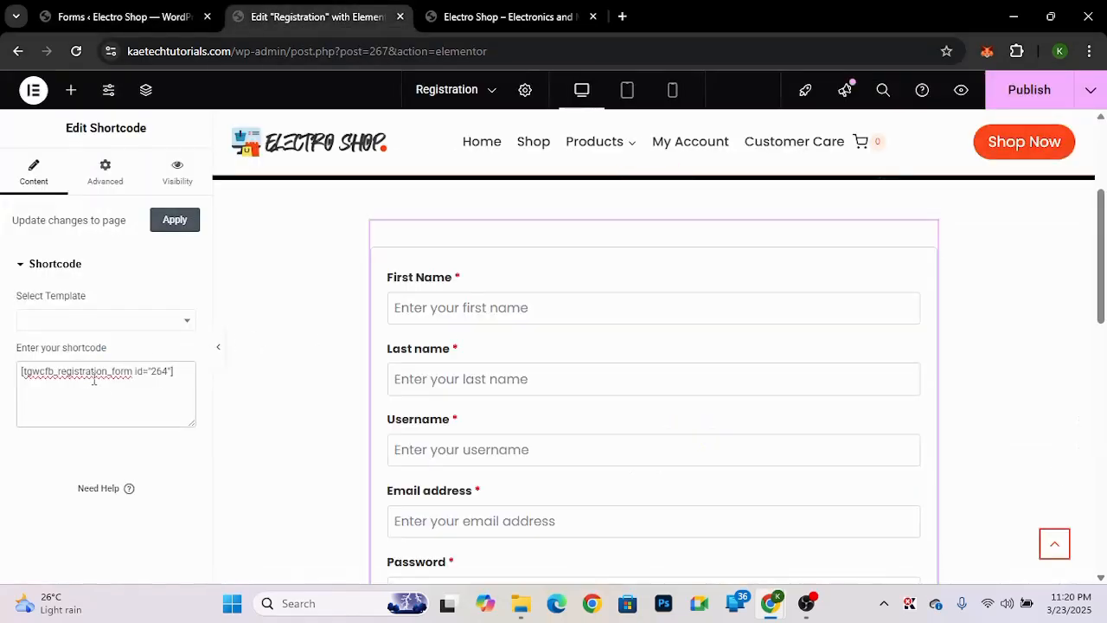
- Add an inner container beneath the registration form and set its items direction to row
scroll(732, 490, down, 5)
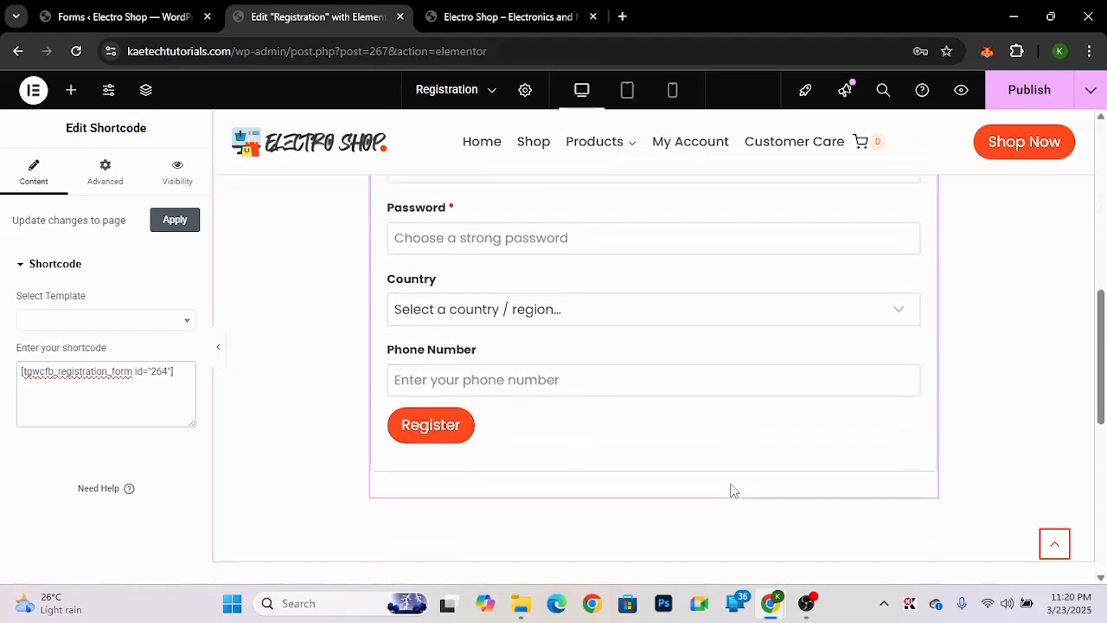
scroll(732, 489, up, 6)
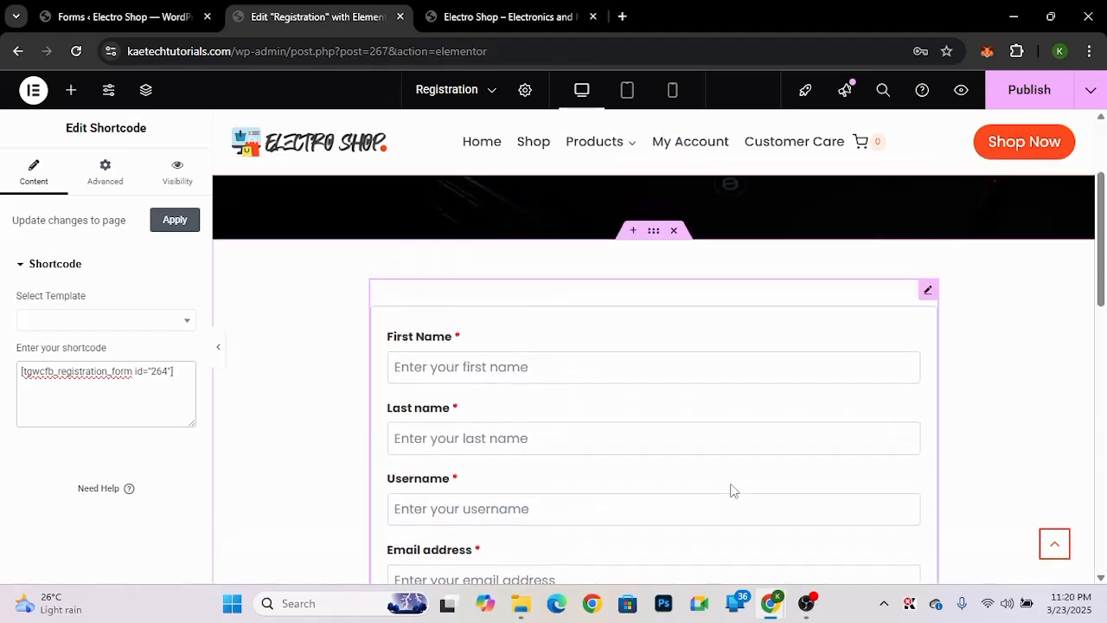
scroll(731, 490, down, 5)
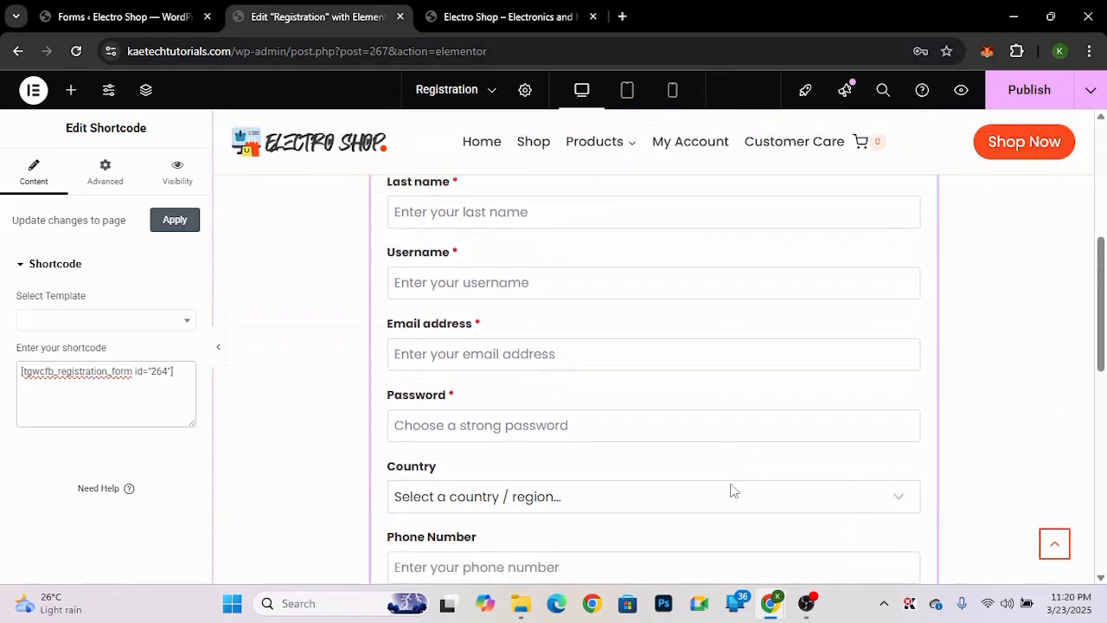
scroll(732, 490, down, 2)
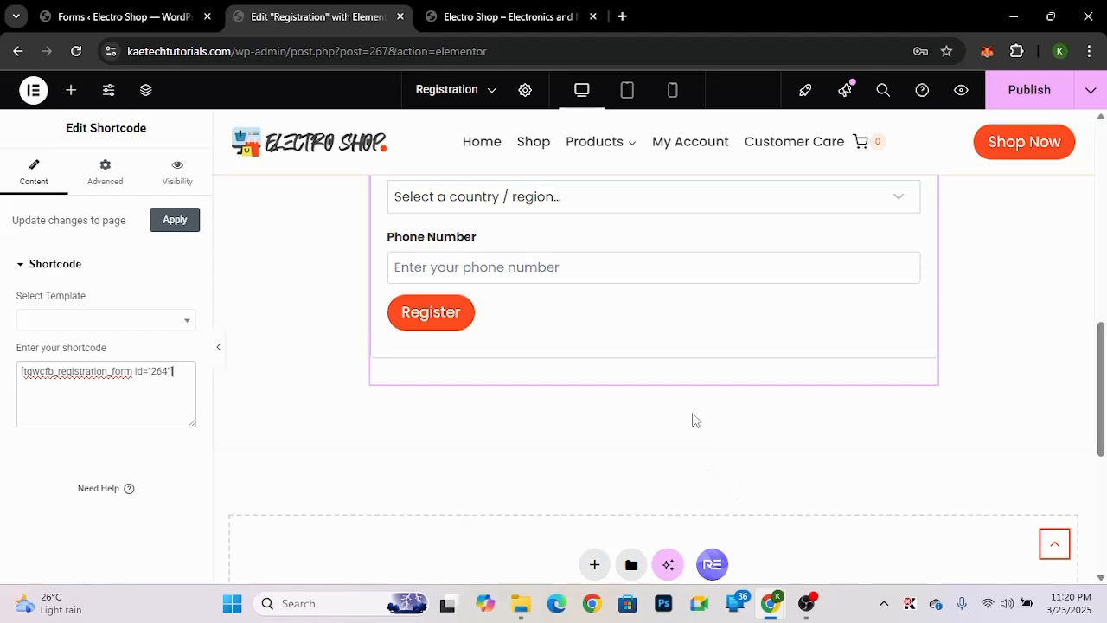
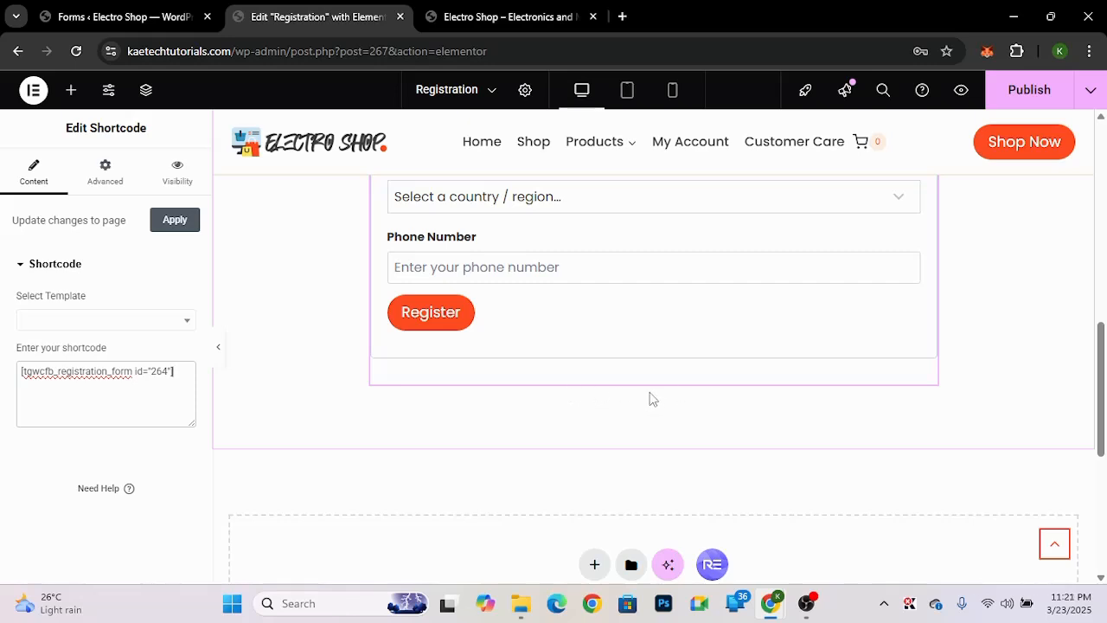
click(68, 91)
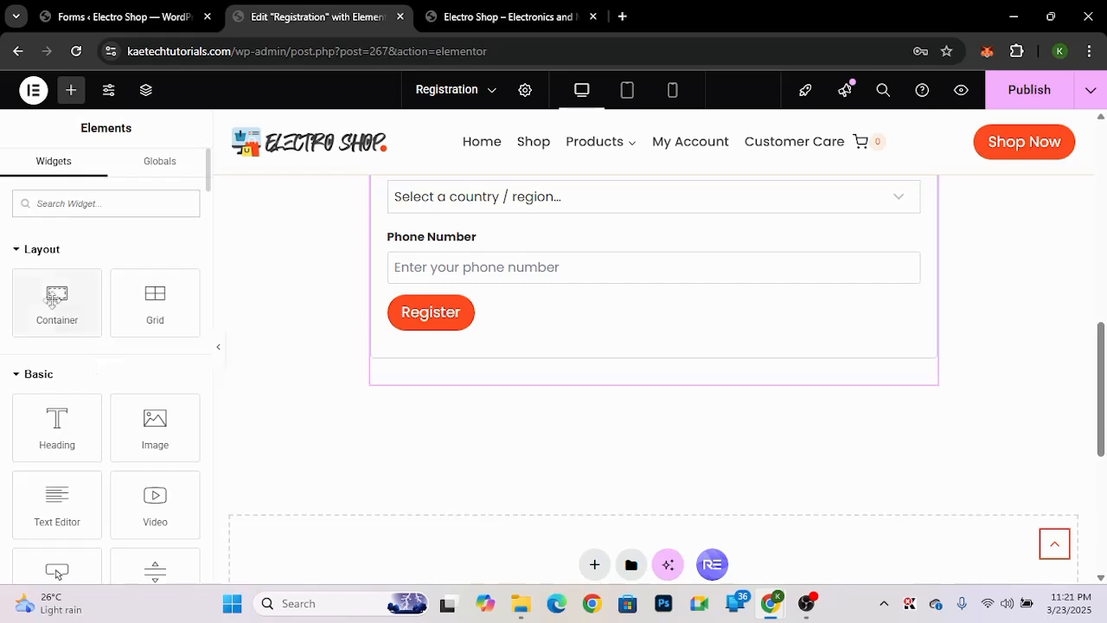
drag(50, 296, 544, 381)
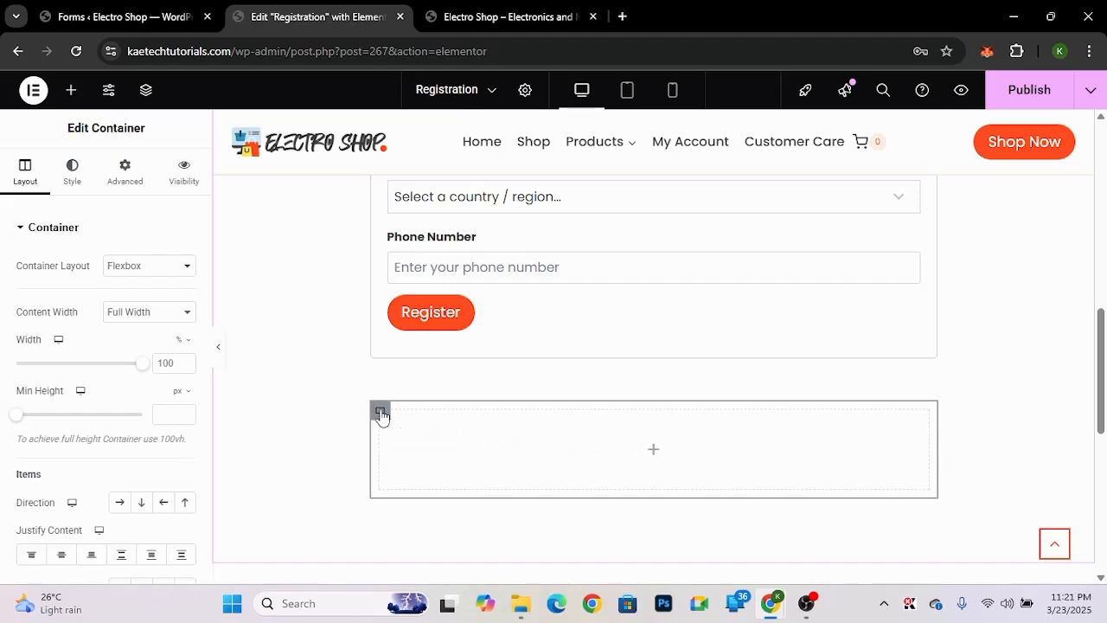
click(119, 505)
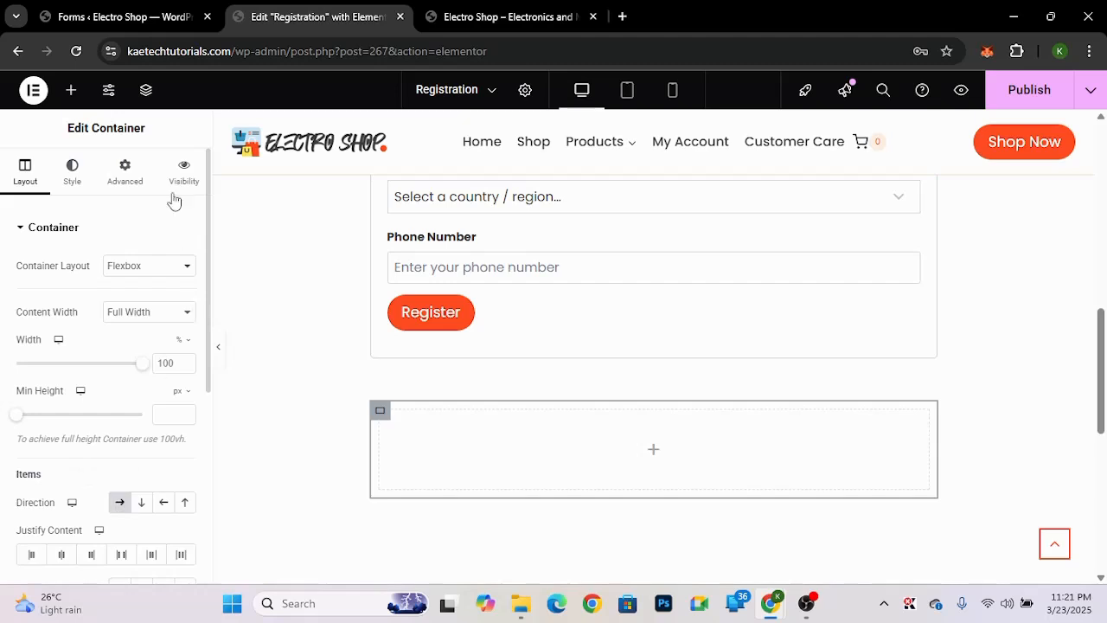
- Unlink the inner container's padding values and set the padding to 0 on all sides
click(126, 172)
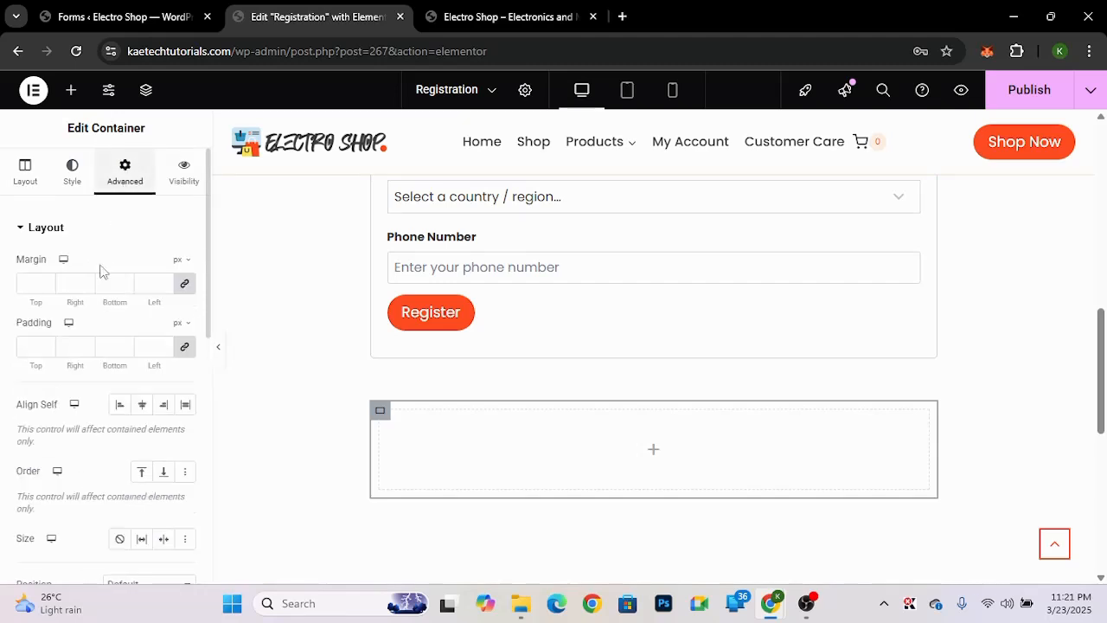
click(185, 347)
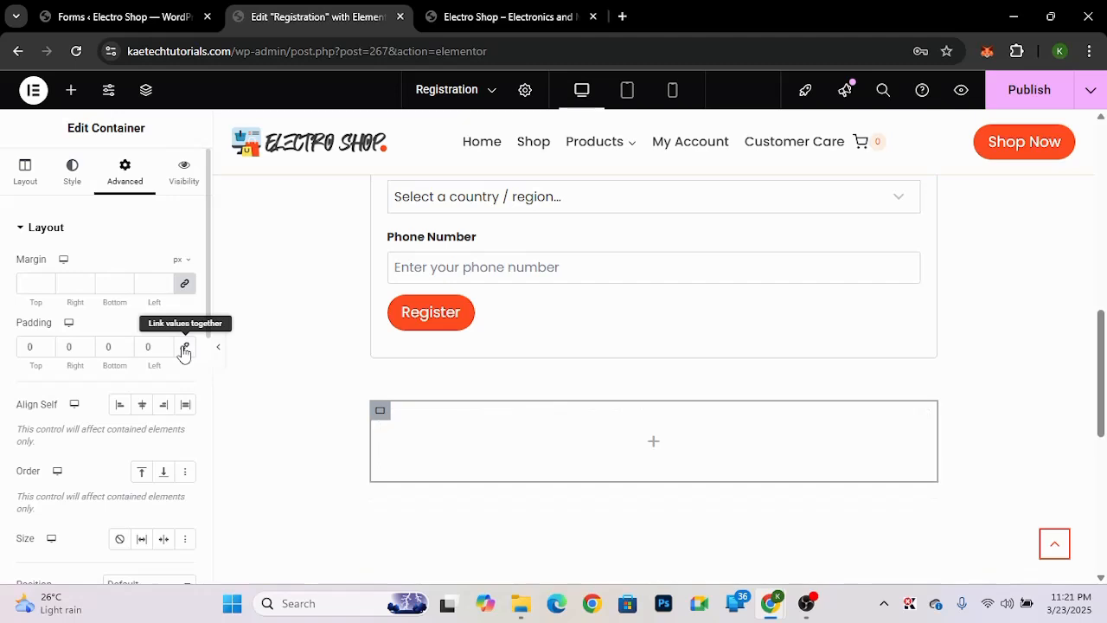
click(25, 172)
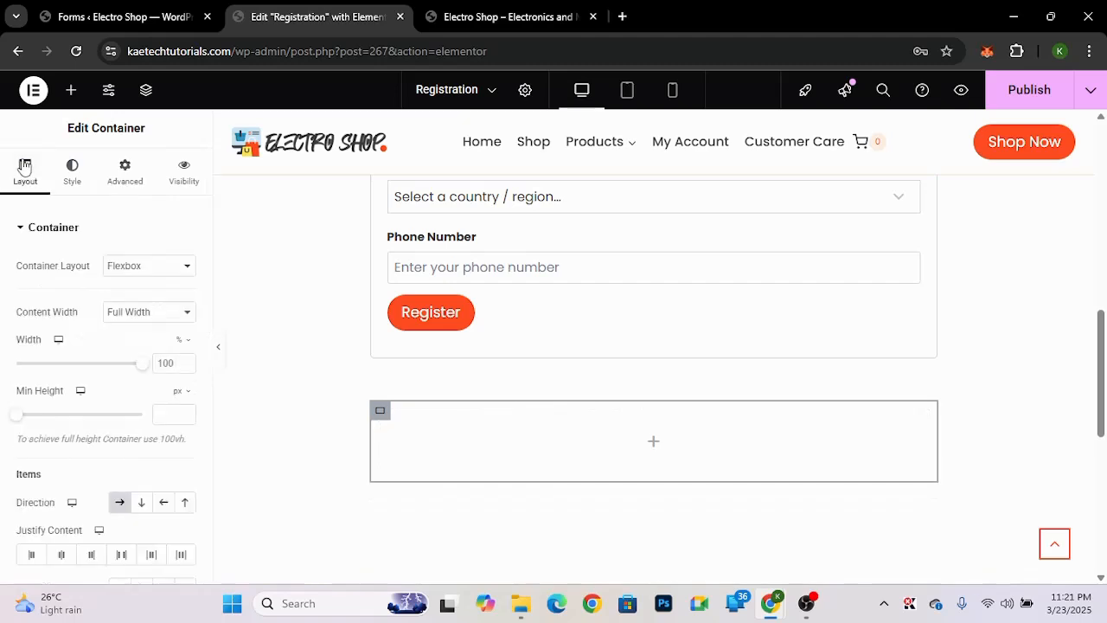
scroll(39, 398, down, 4)
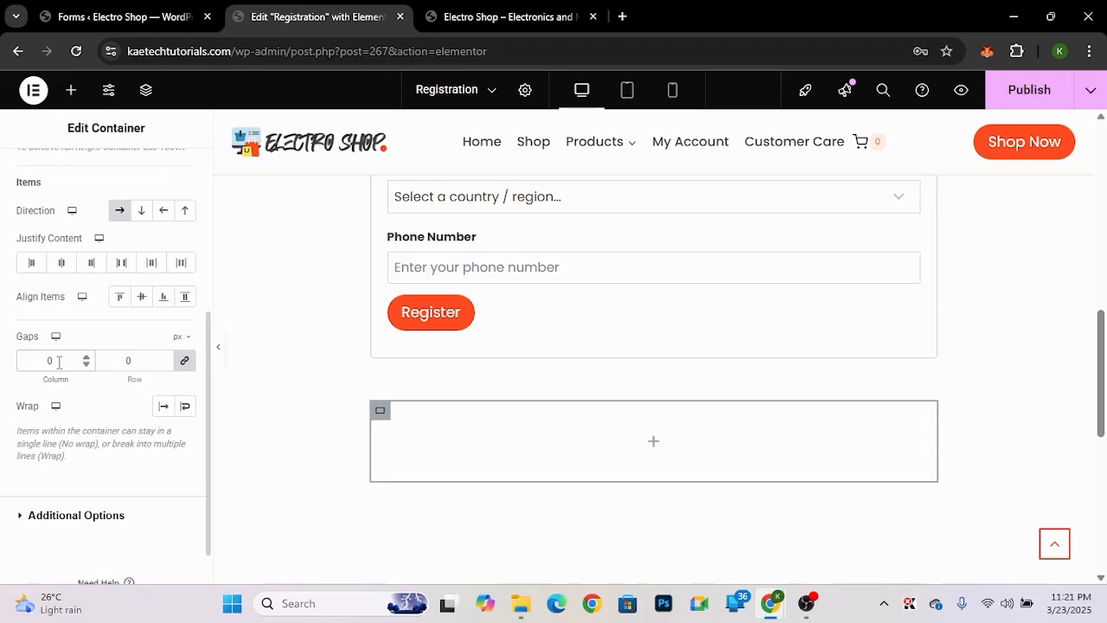
scroll(58, 364, up, 5)
- Add a Heading widget inside the inner container below the registration form and title it "Already have an account?"
click(74, 92)
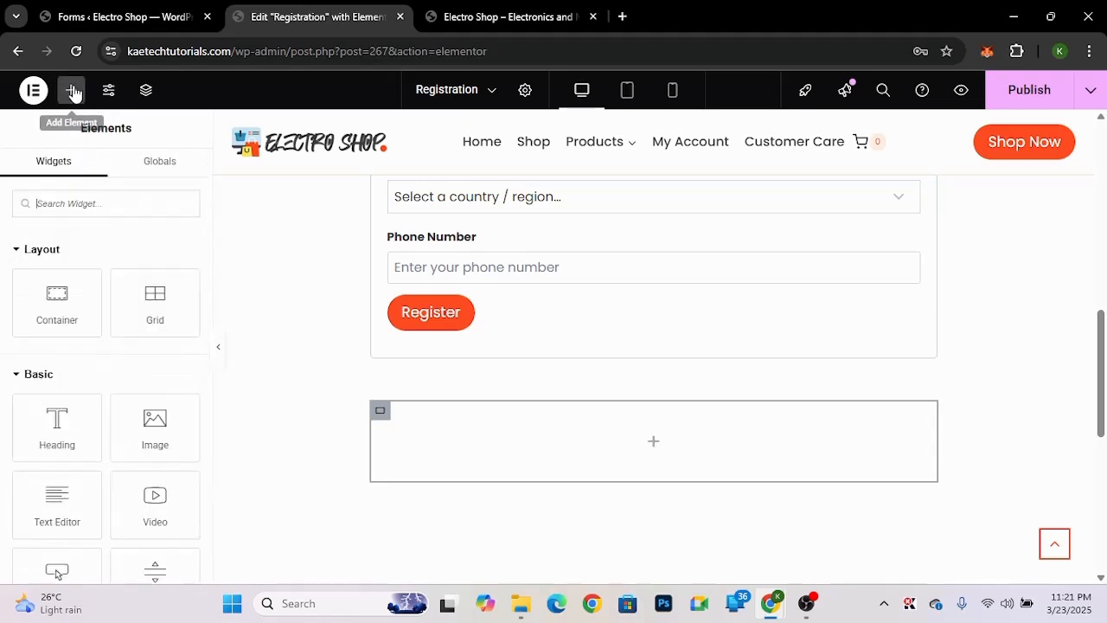
drag(49, 431, 460, 442)
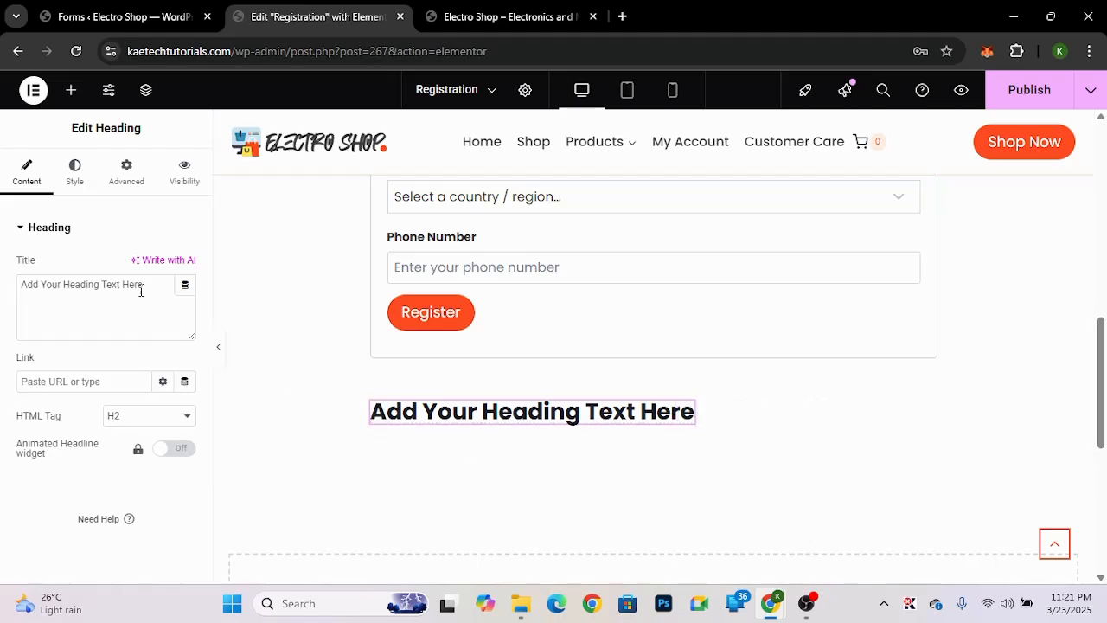
drag(147, 288, 5, 301)
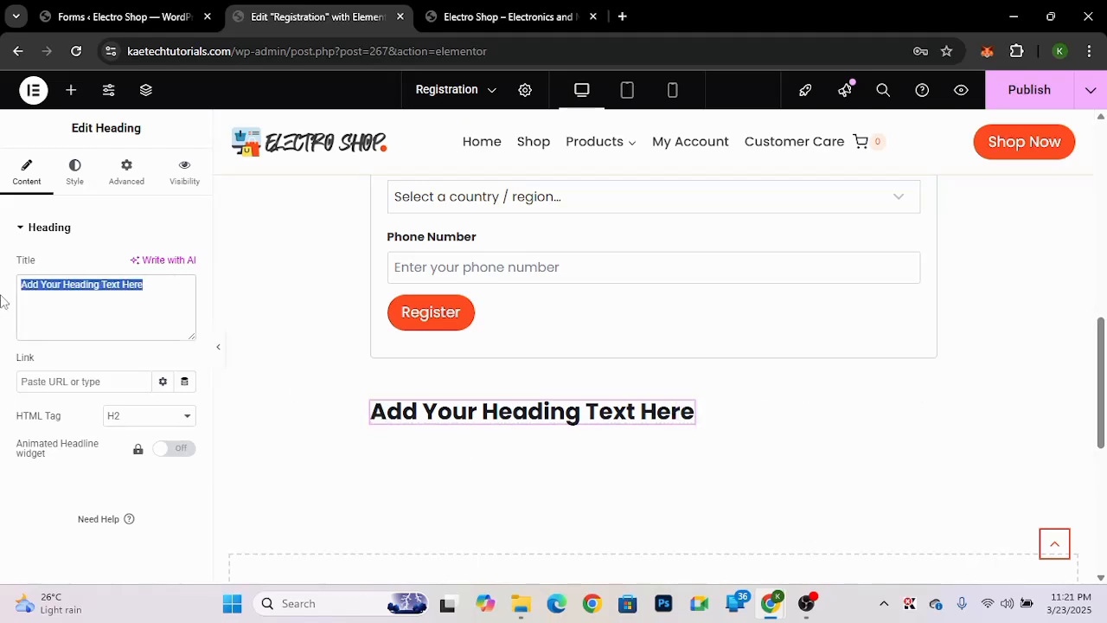
text(Alre)
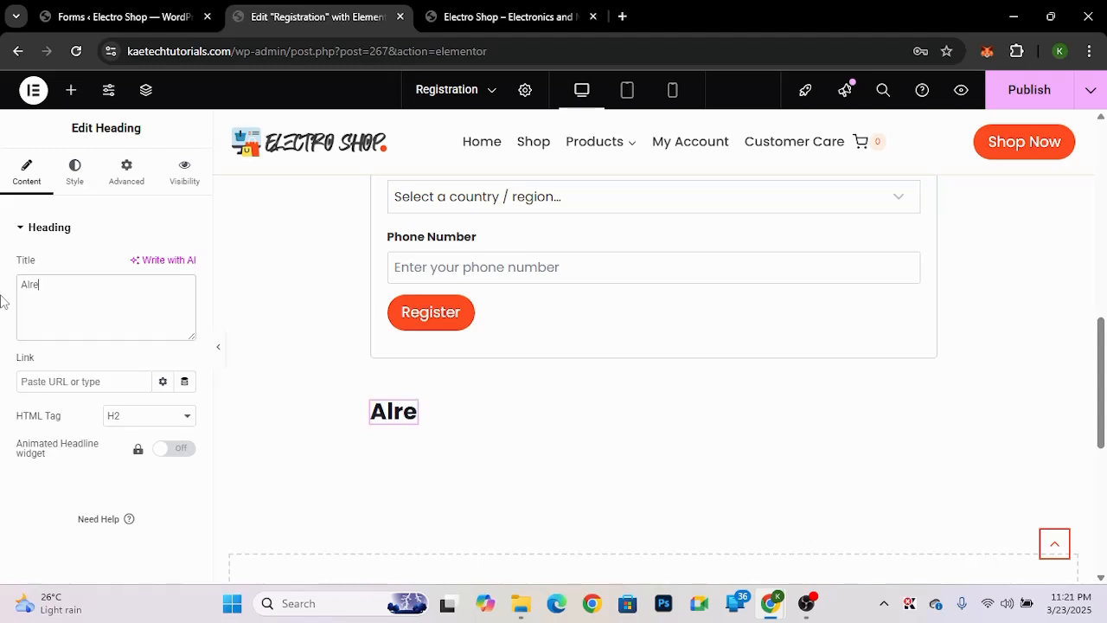
text(ady a)
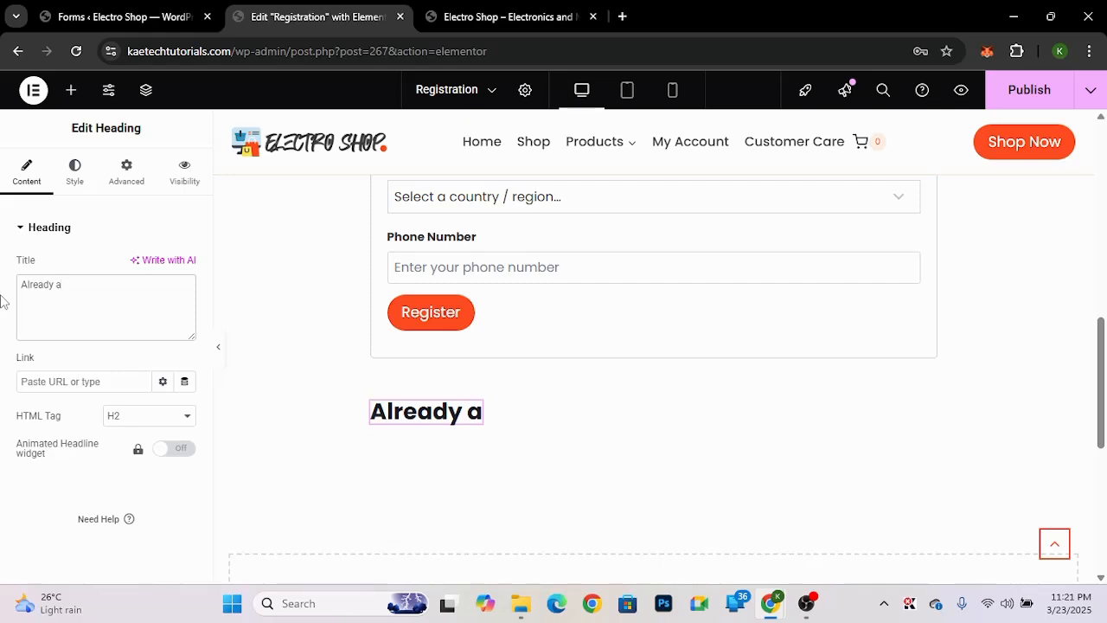
key(BackSpace)
text(have an a)
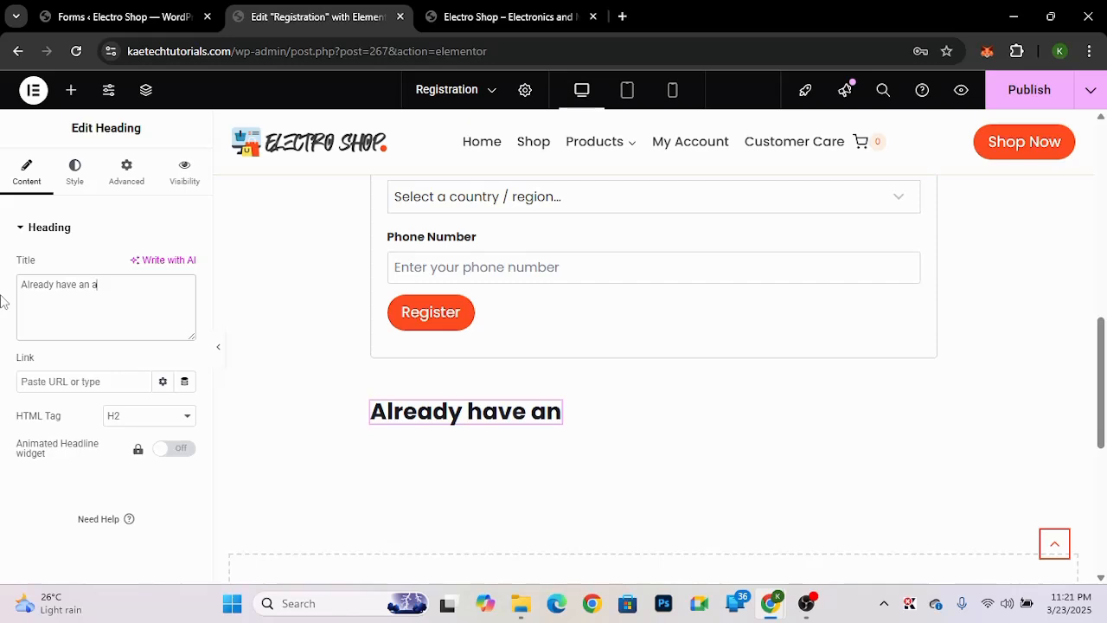
text(ccount?)
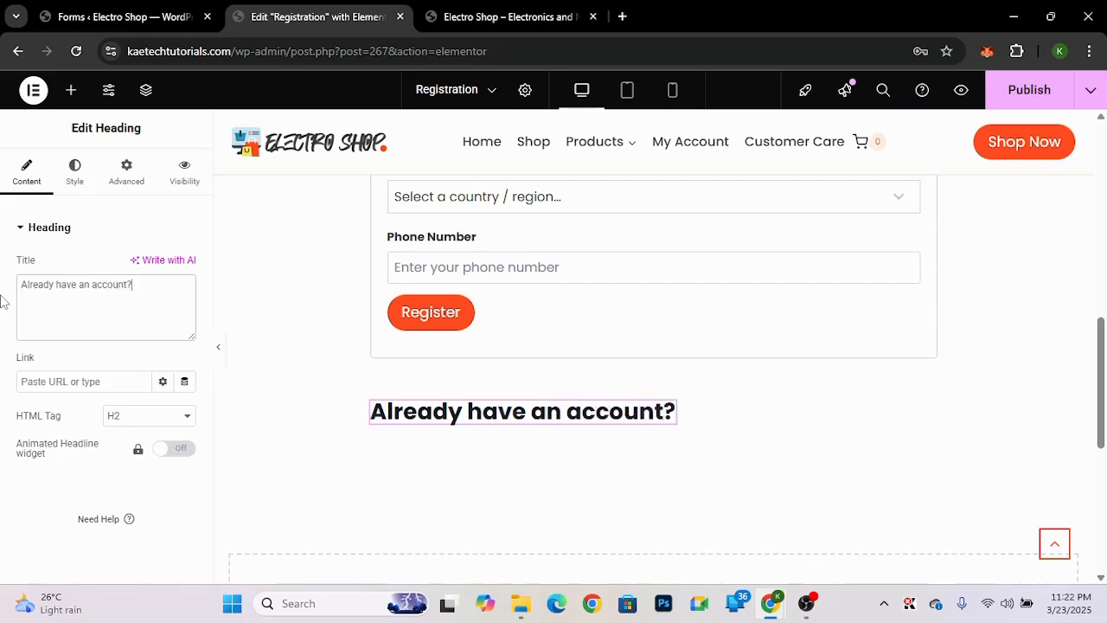
- Set the "Already have an account?" heading's font family to Poppins and its size to 18 px
click(78, 184)
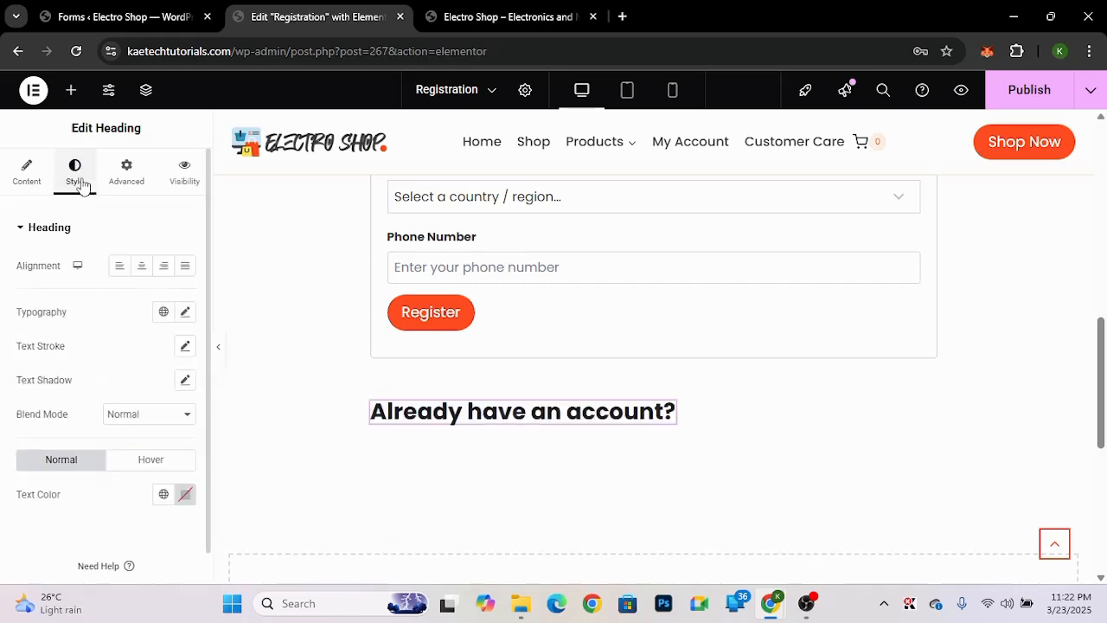
click(187, 314)
click(152, 394)
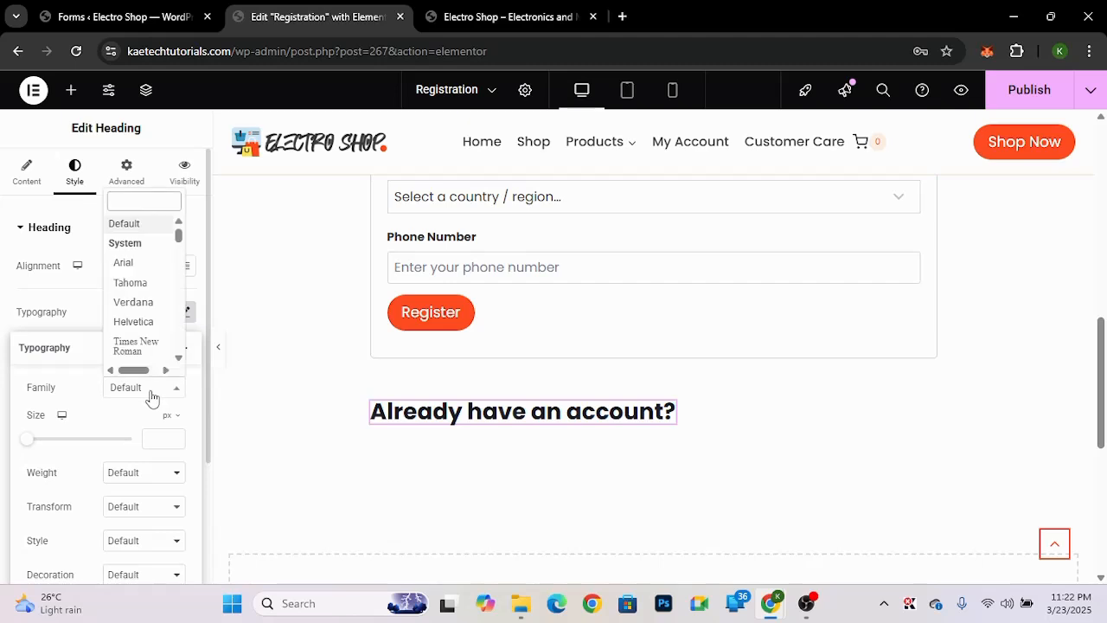
text(poppi)
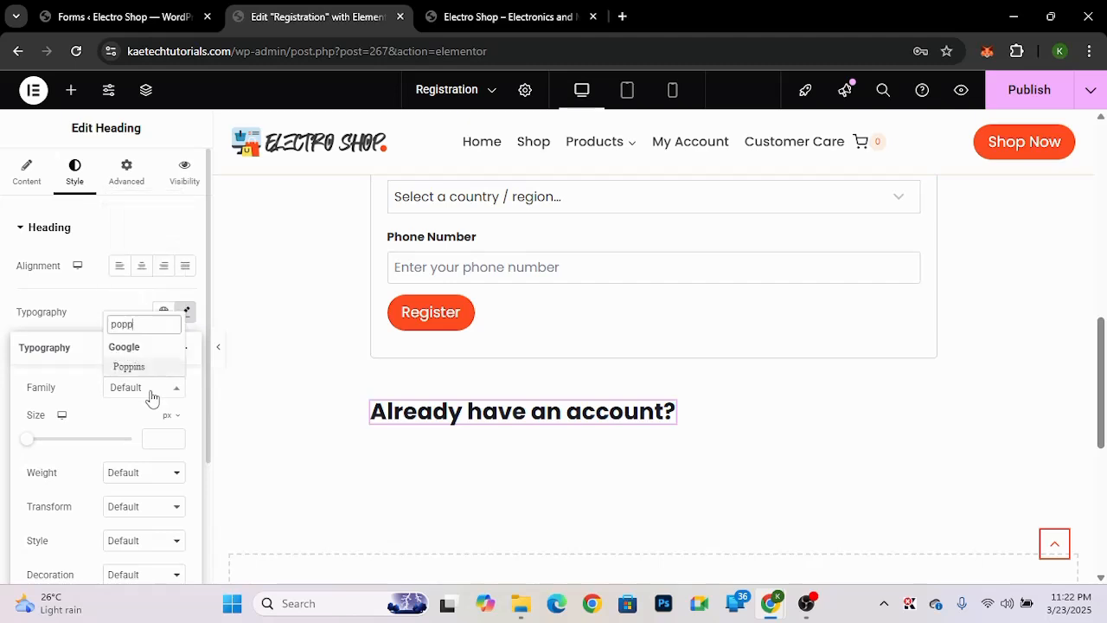
click(140, 370)
click(156, 445)
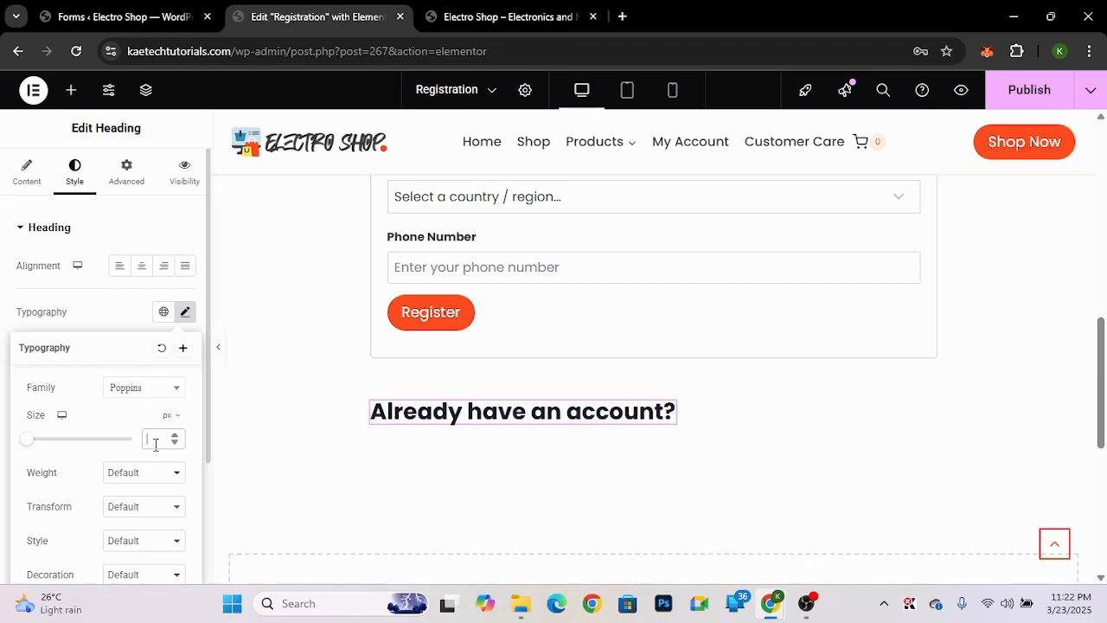
text(18)
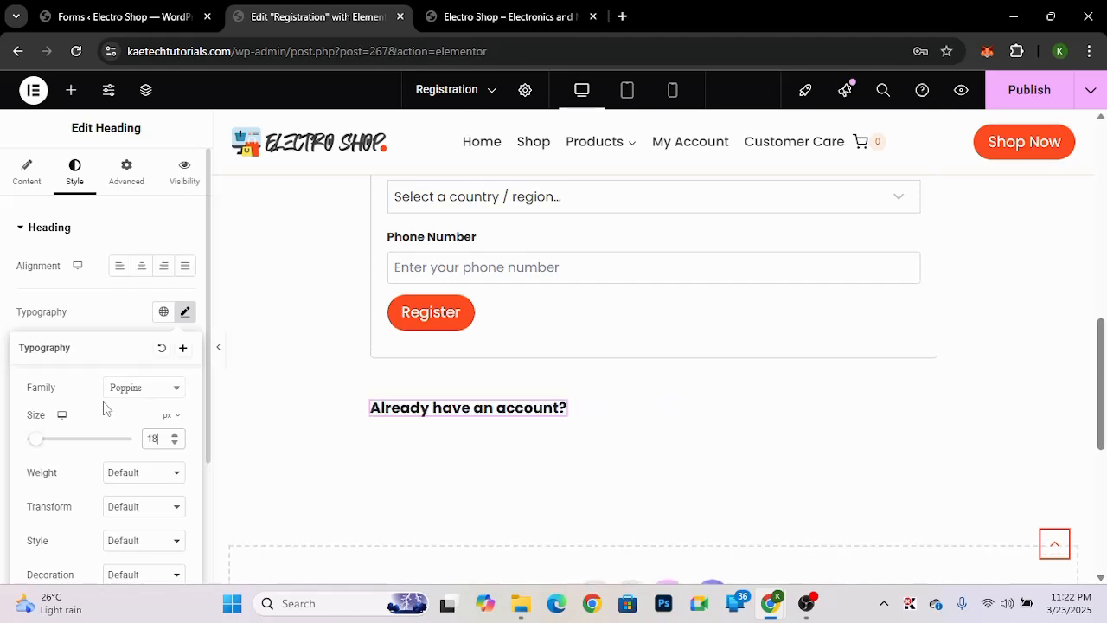
click(115, 321)
- Apply a dark grey global color to the heading's text
scroll(136, 339, down, 1)
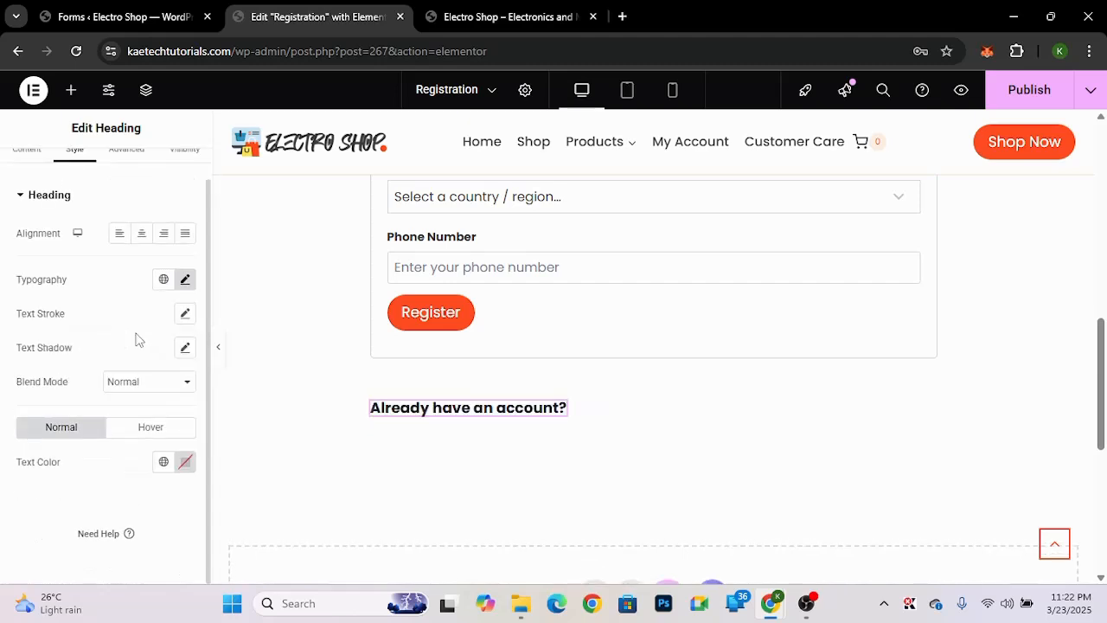
click(163, 461)
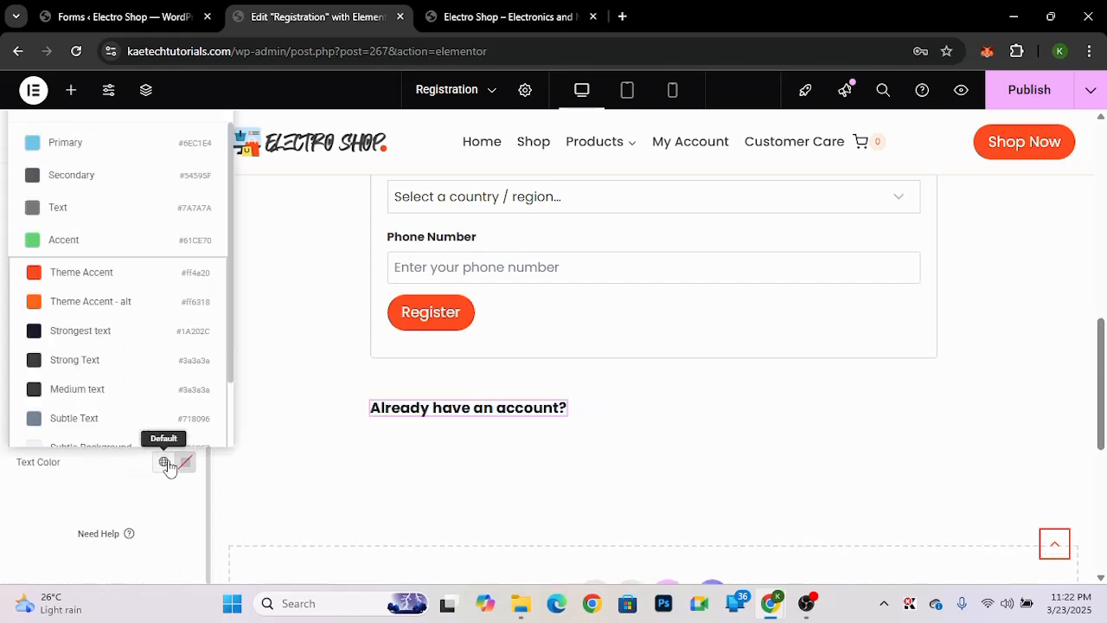
click(95, 223)
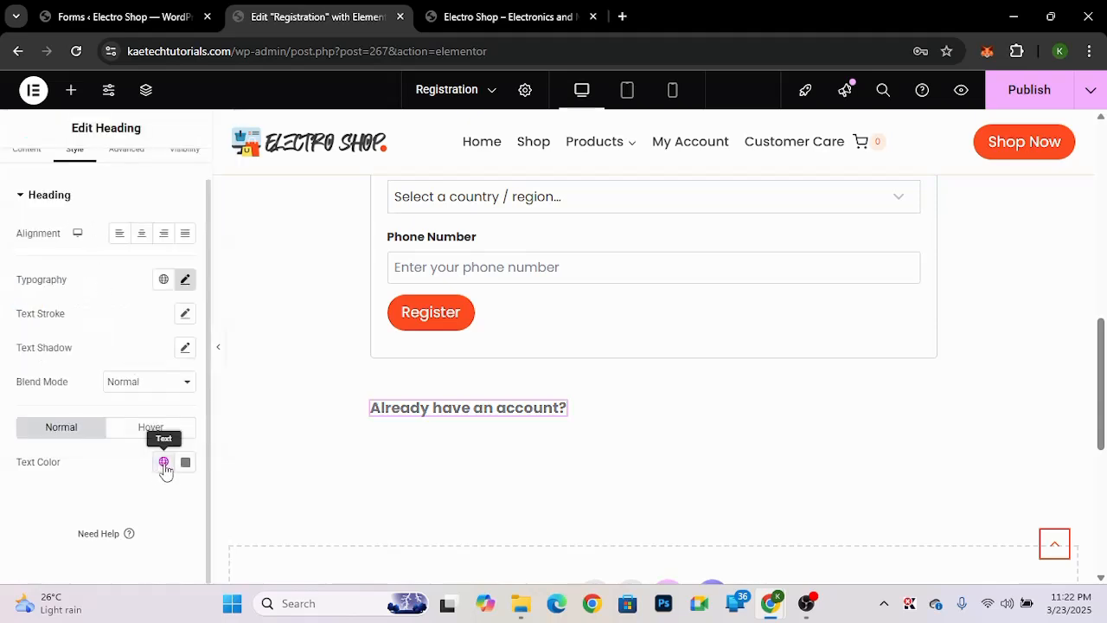
click(163, 461)
click(98, 210)
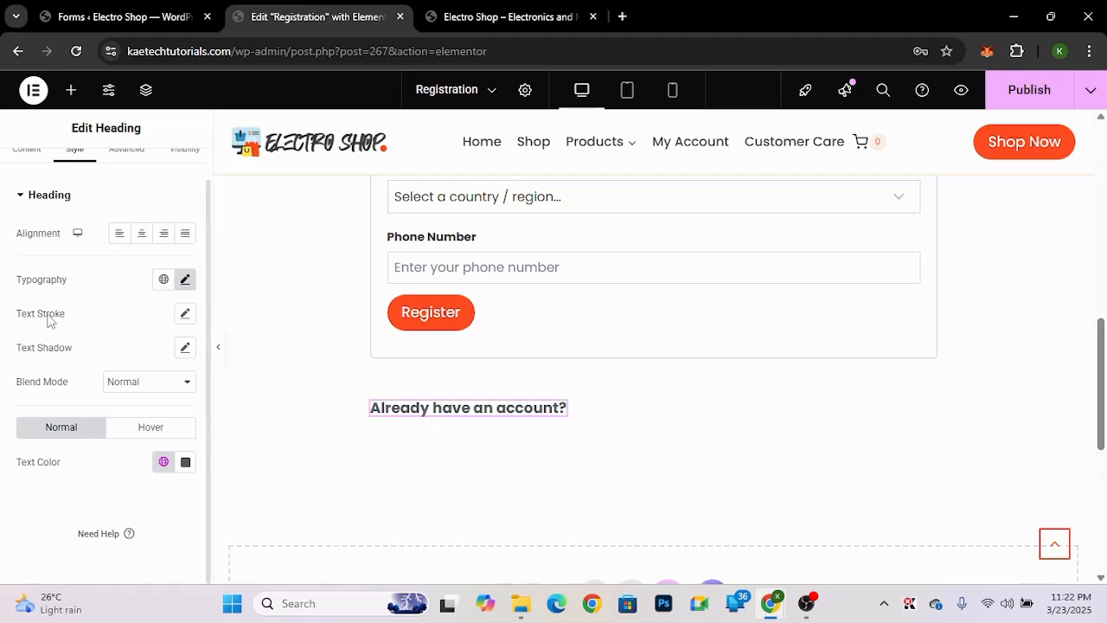
- Set the heading's font weight to 500 (Medium)
click(185, 282)
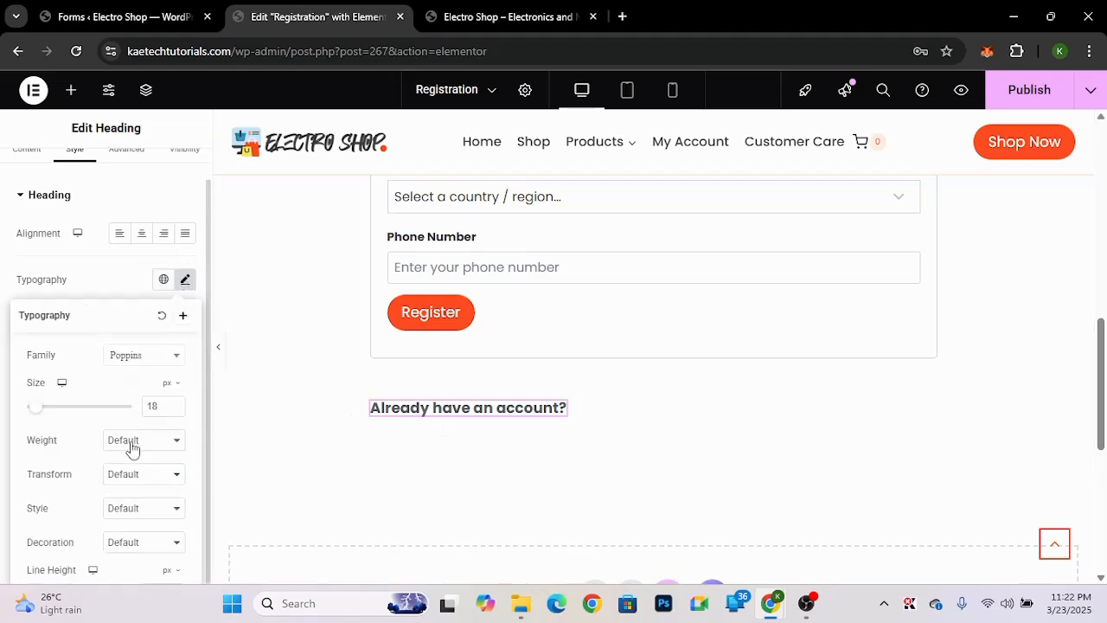
click(132, 445)
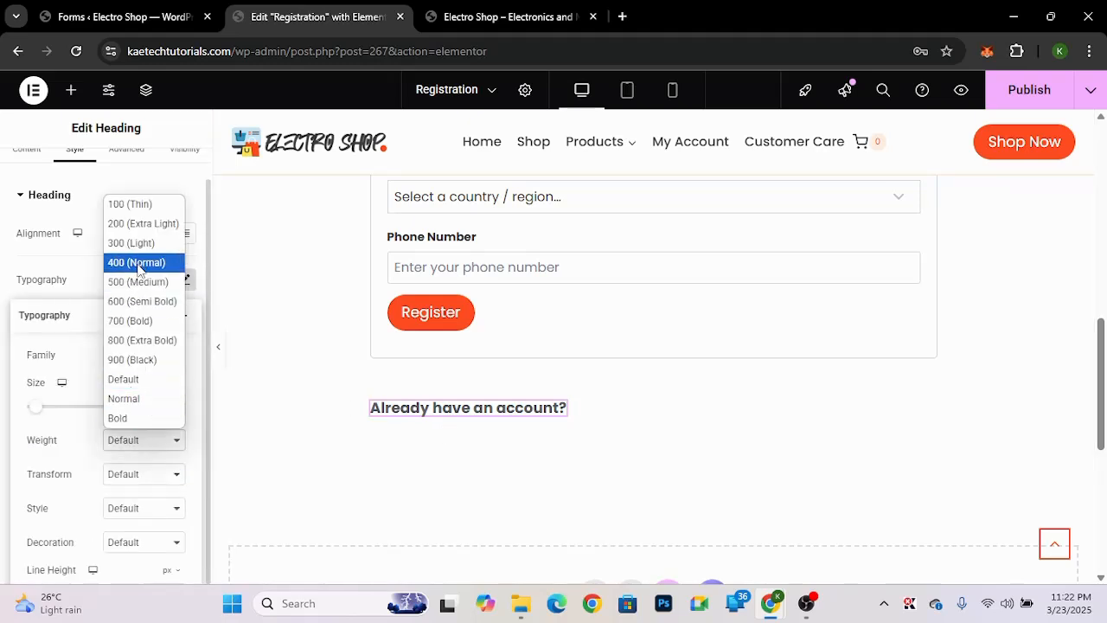
click(138, 283)
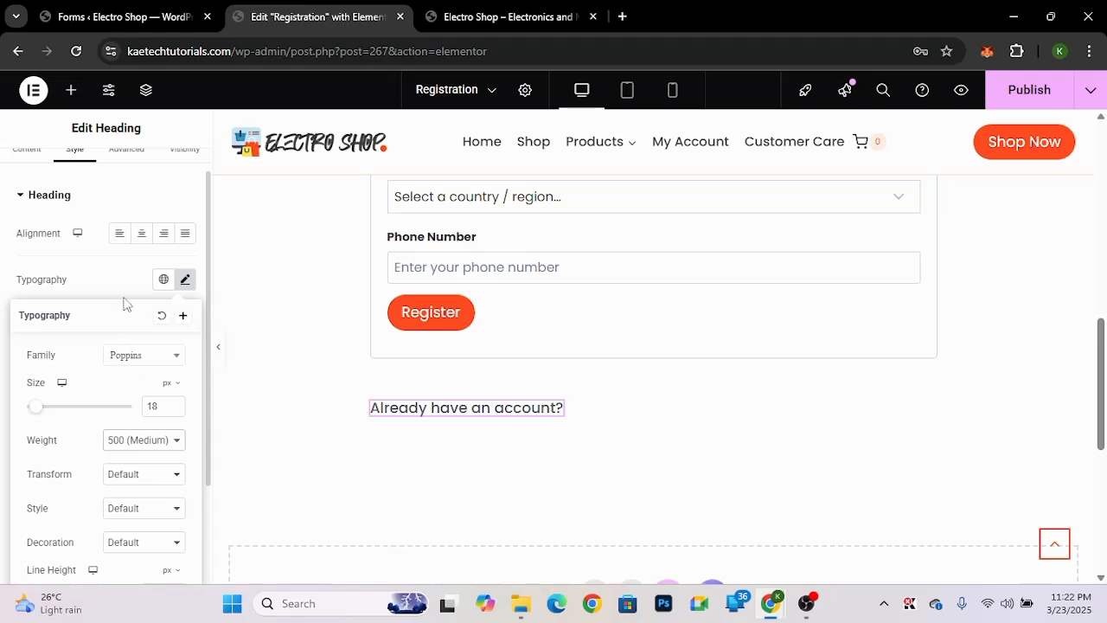
click(124, 298)
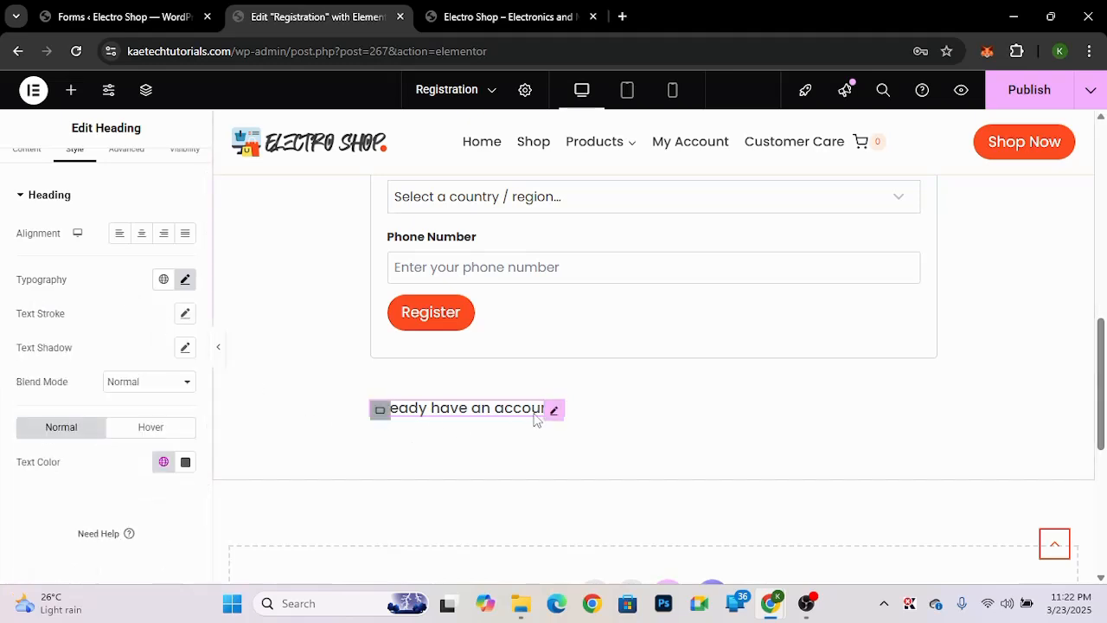
- Add a Button widget beside the "Already have an account?" heading in the inner container
scroll(99, 316, up, 1)
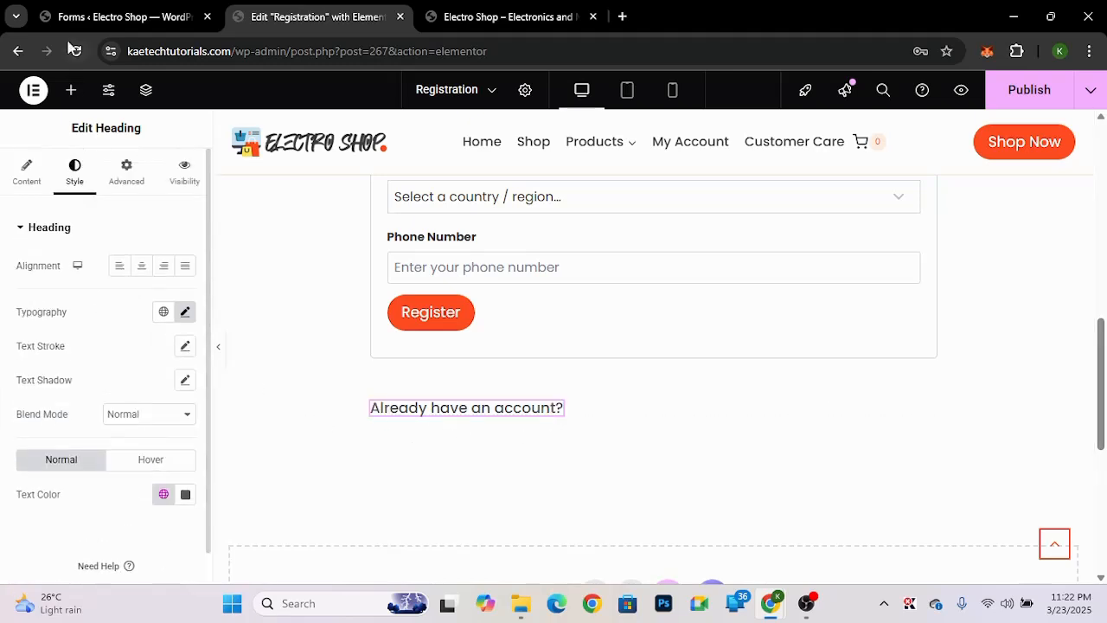
click(69, 93)
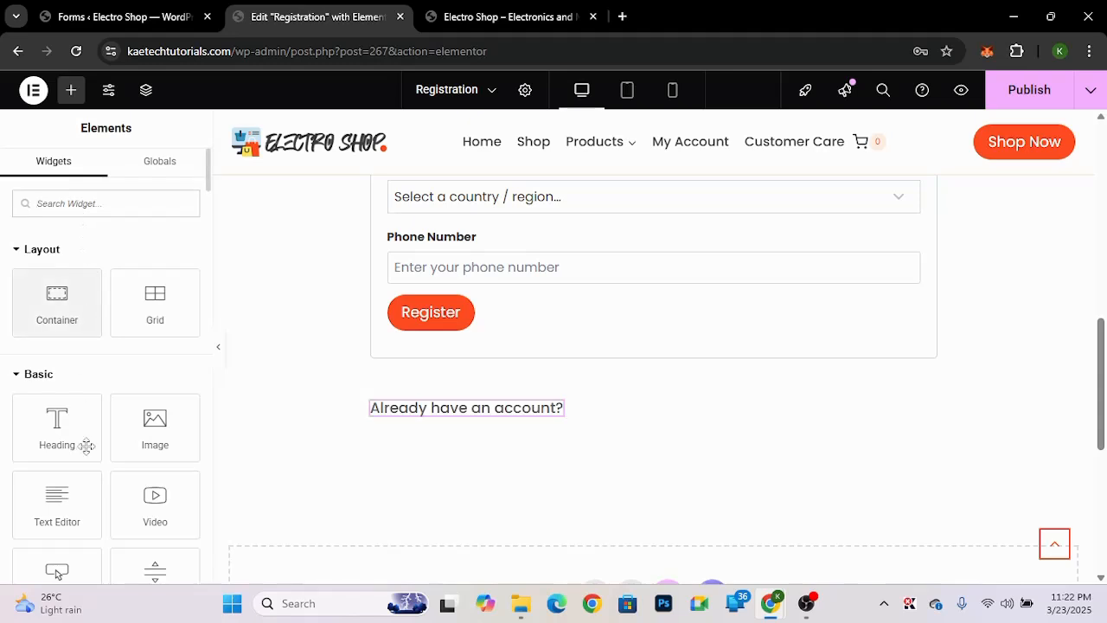
scroll(90, 475, down, 3)
drag(57, 338, 478, 414)
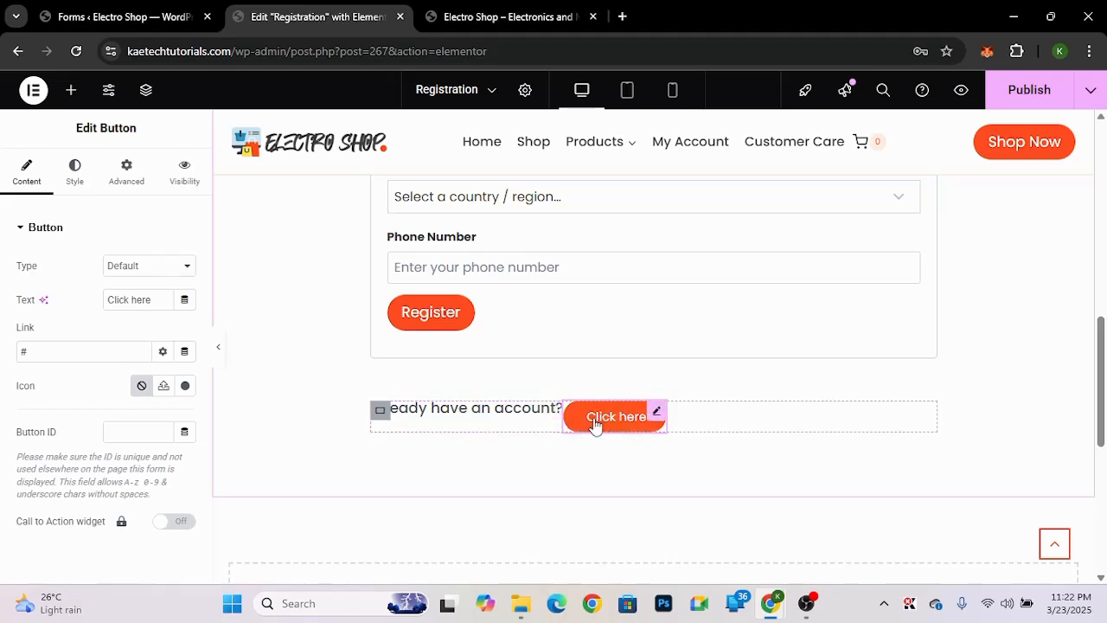
- Change the new button's text to "Sign in"
click(380, 411)
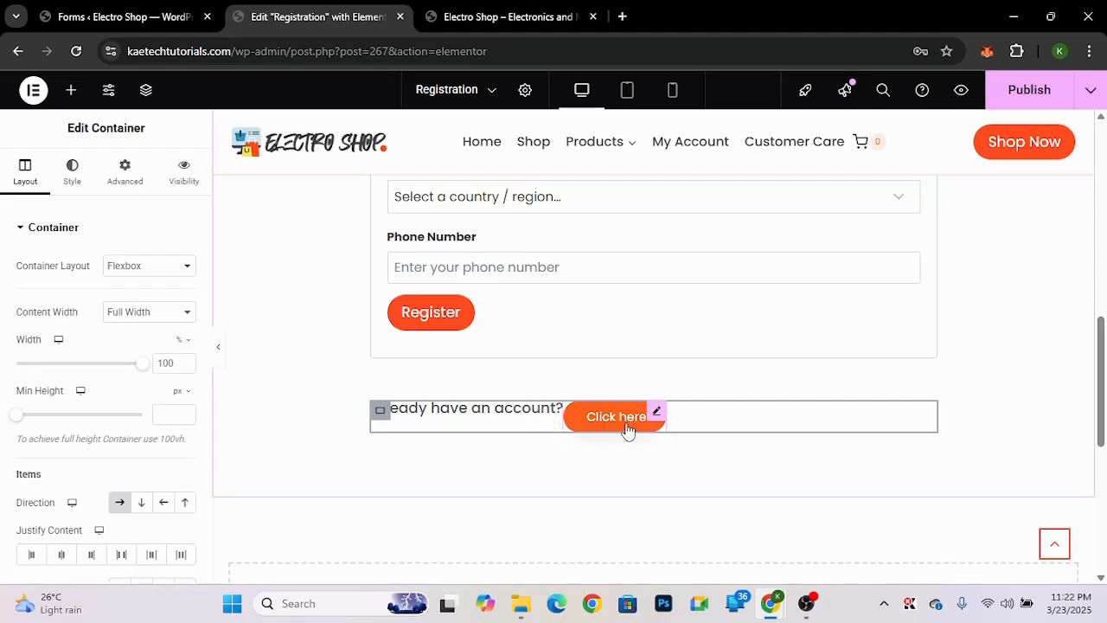
click(655, 415)
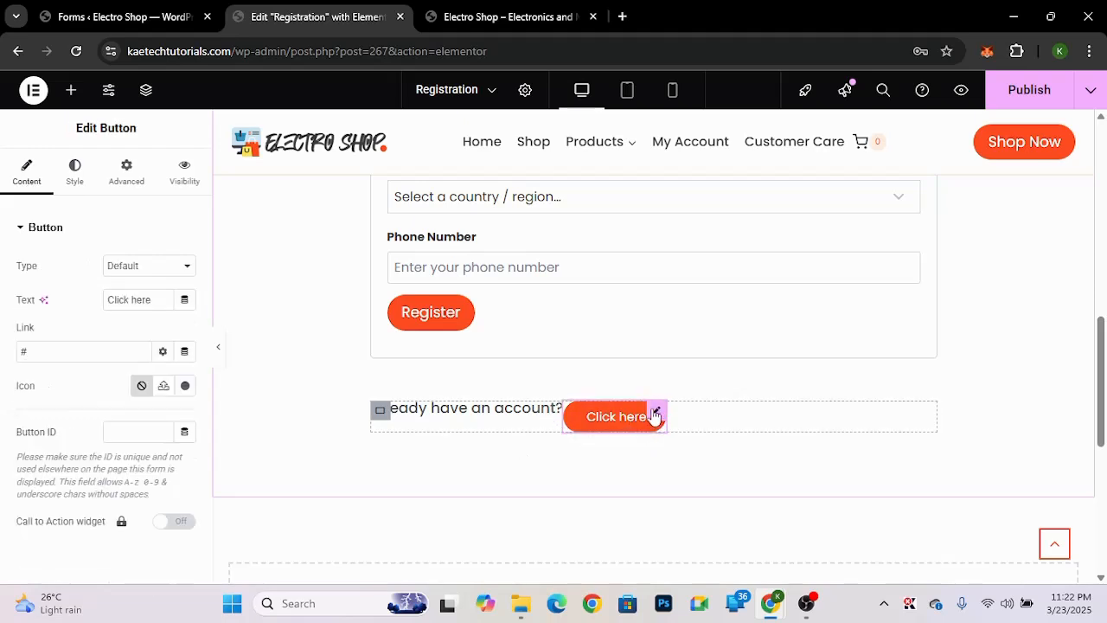
triple_click(123, 299)
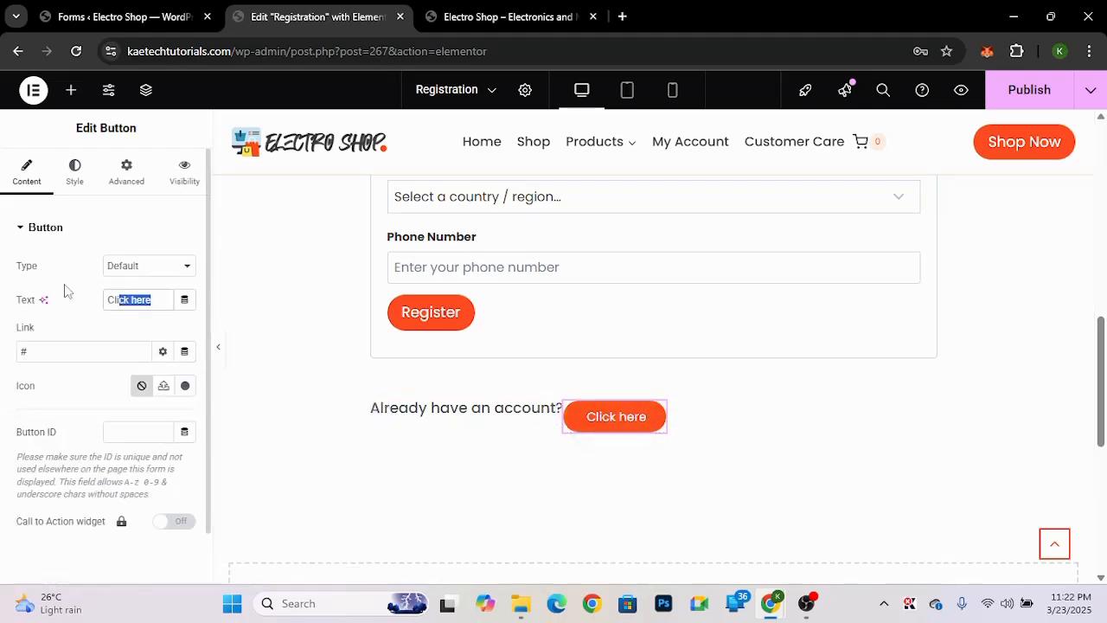
text(Si)
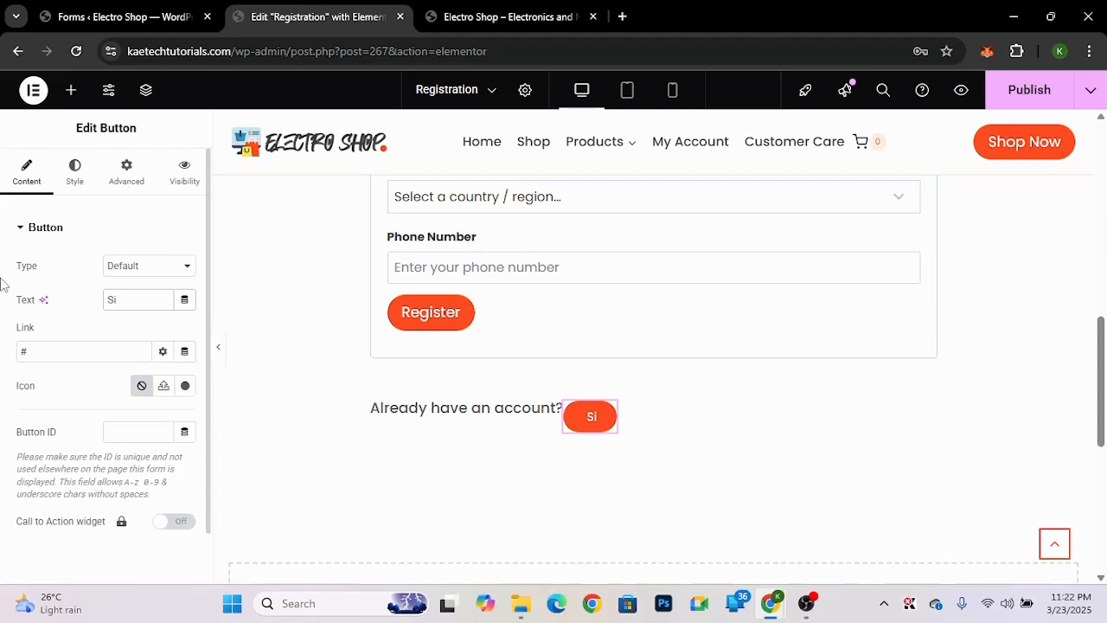
text(gn in)
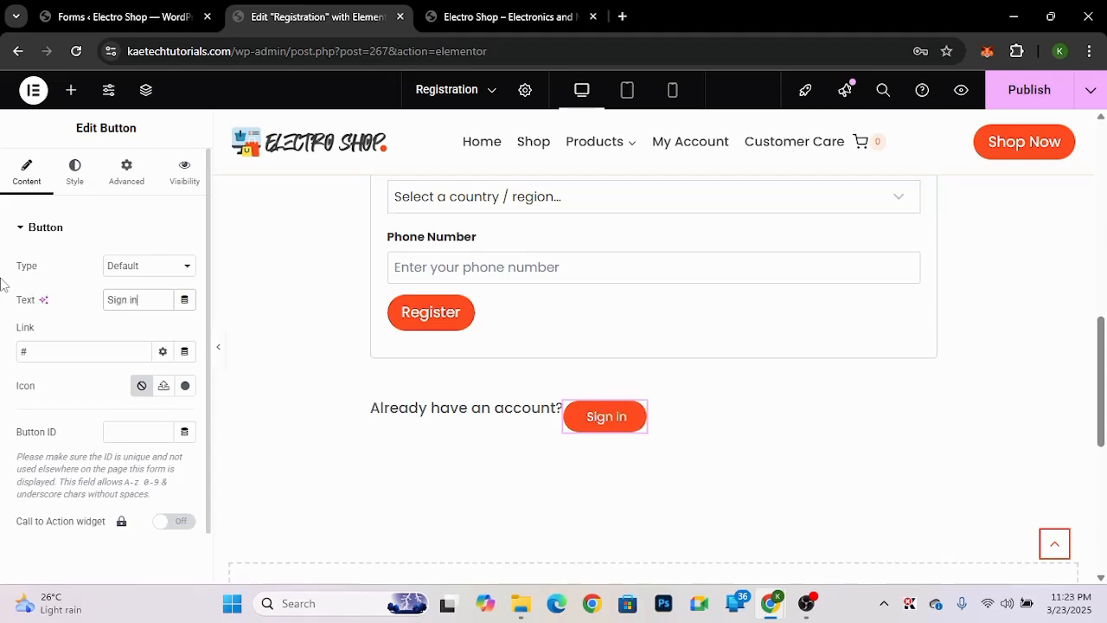
- Copy the My Account link address from the shop's home page and paste it as the Sign in button's link
drag(47, 356, 17, 363)
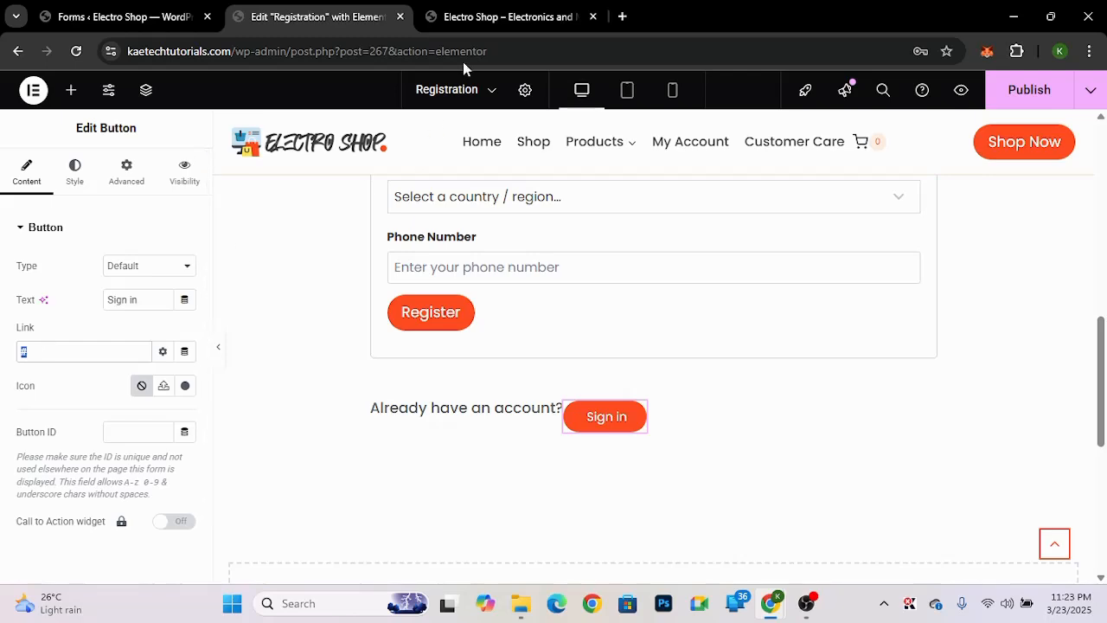
click(541, 14)
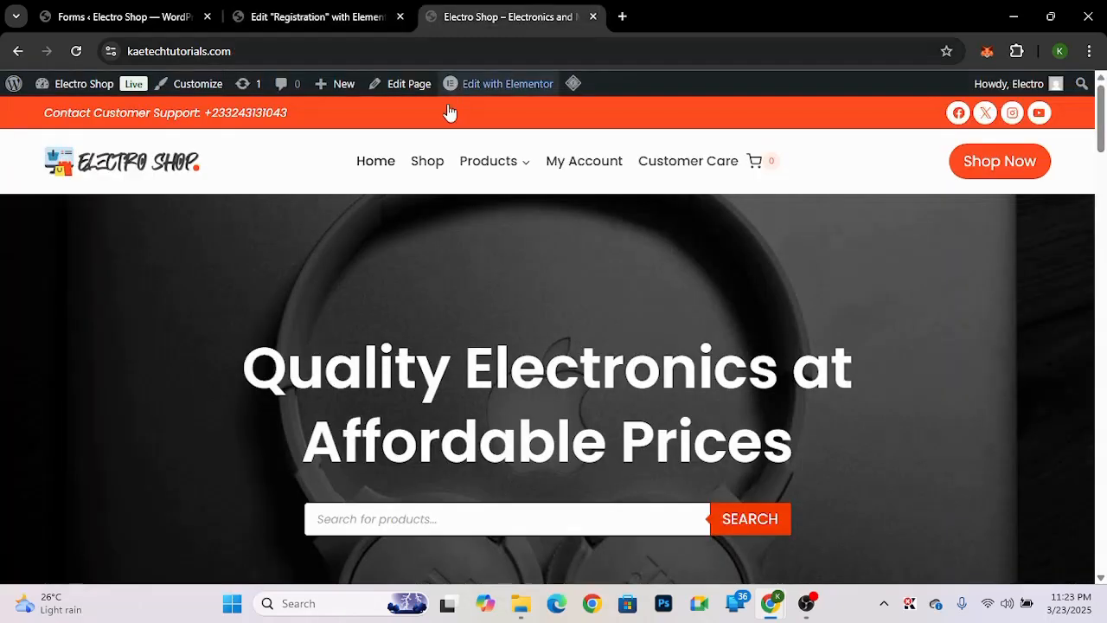
right_click(595, 171)
click(613, 309)
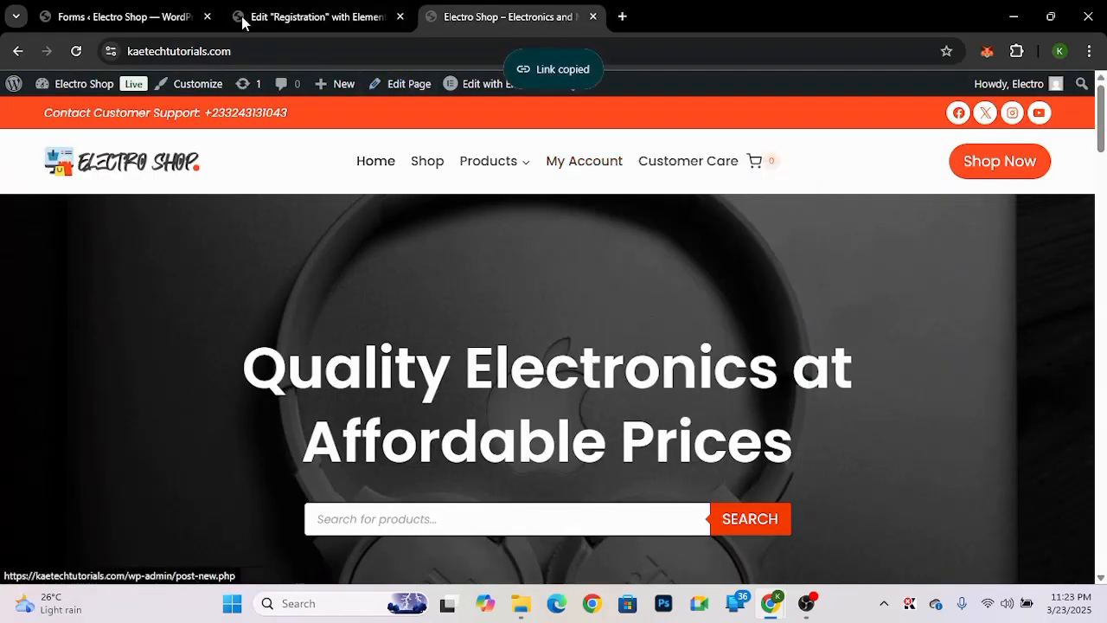
click(274, 19)
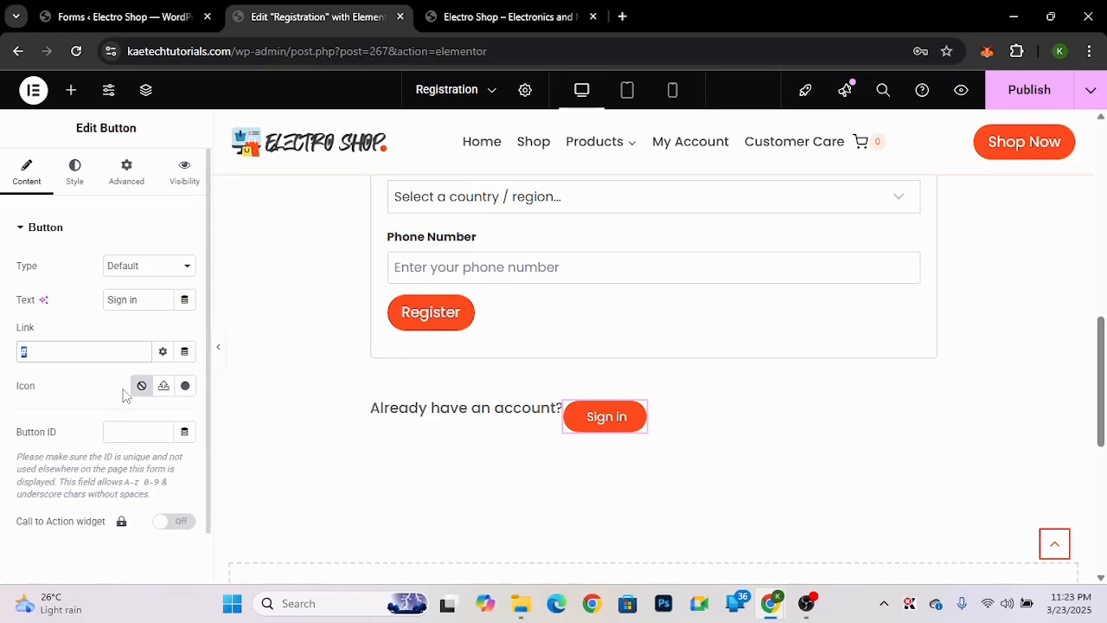
key(ctrl+v)
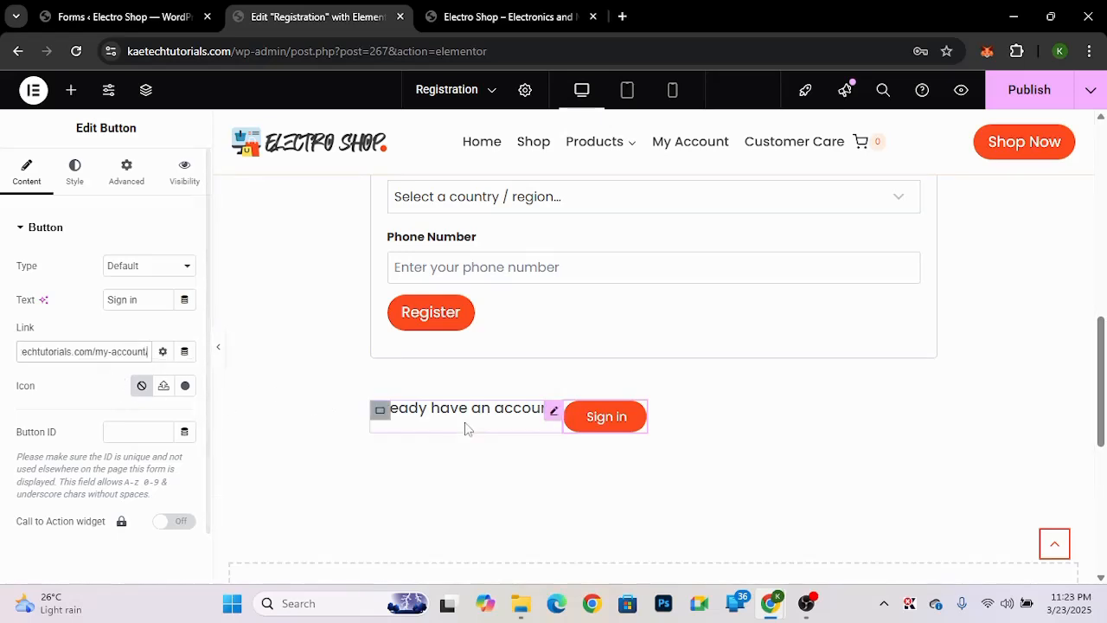
- Center the items of the container holding the heading and Sign in button, both vertically and horizontally
click(379, 414)
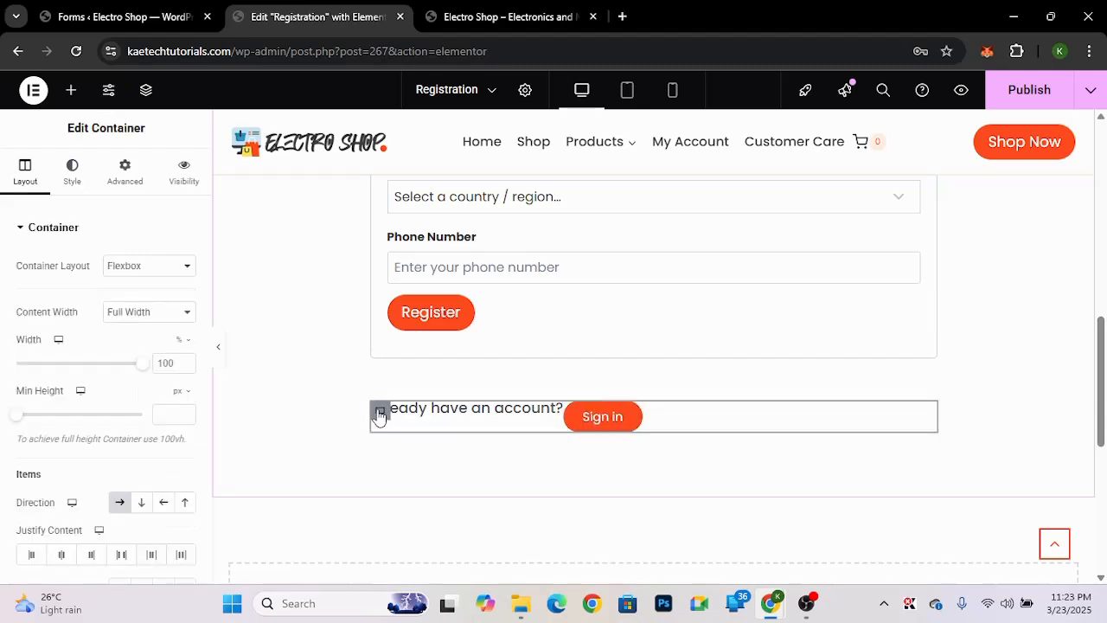
scroll(77, 470, down, 3)
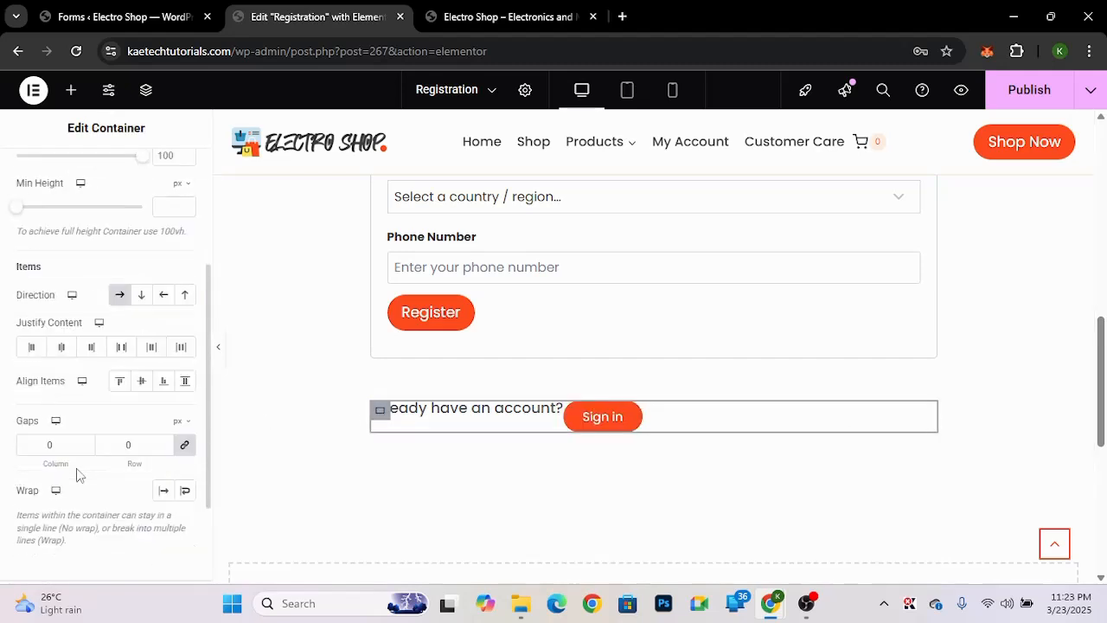
click(142, 383)
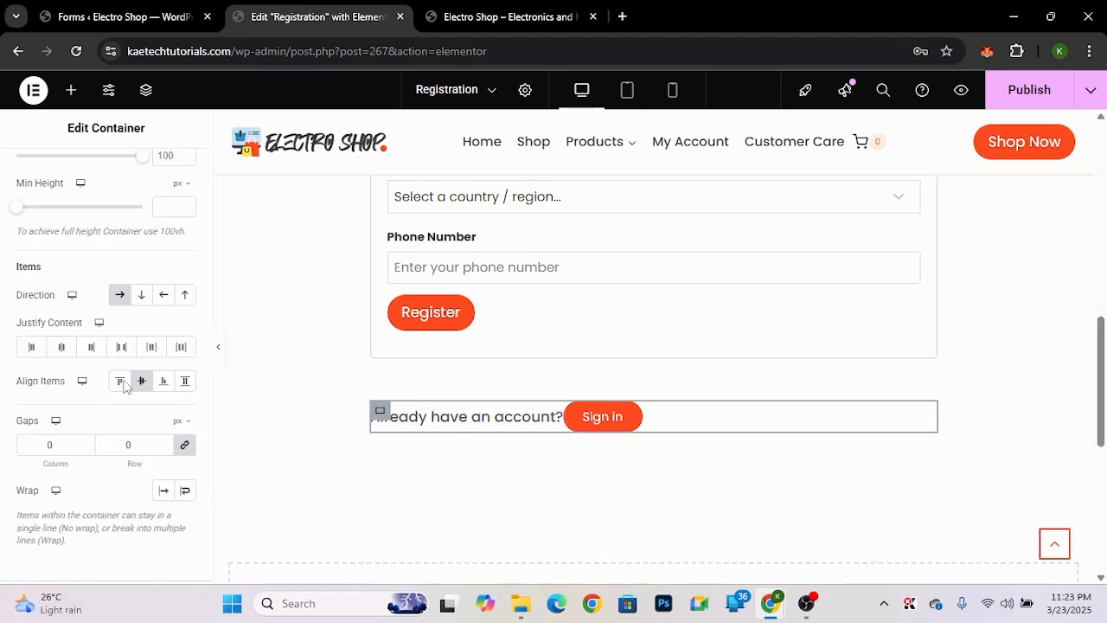
click(62, 347)
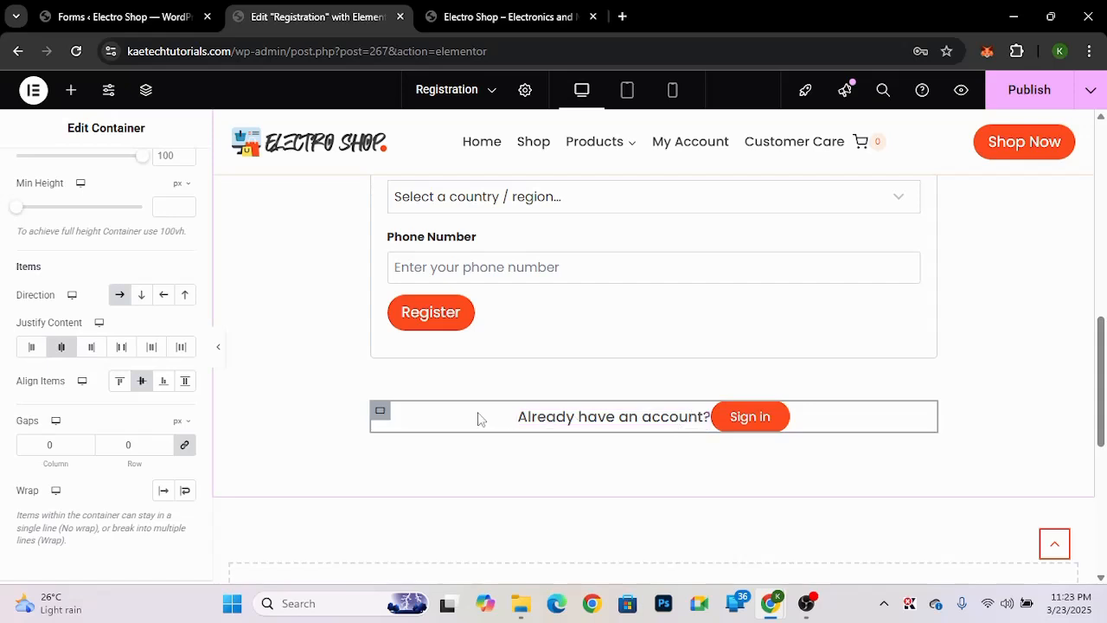
- Set the top margin of the sign-in row's container to -30 px
scroll(89, 277, up, 3)
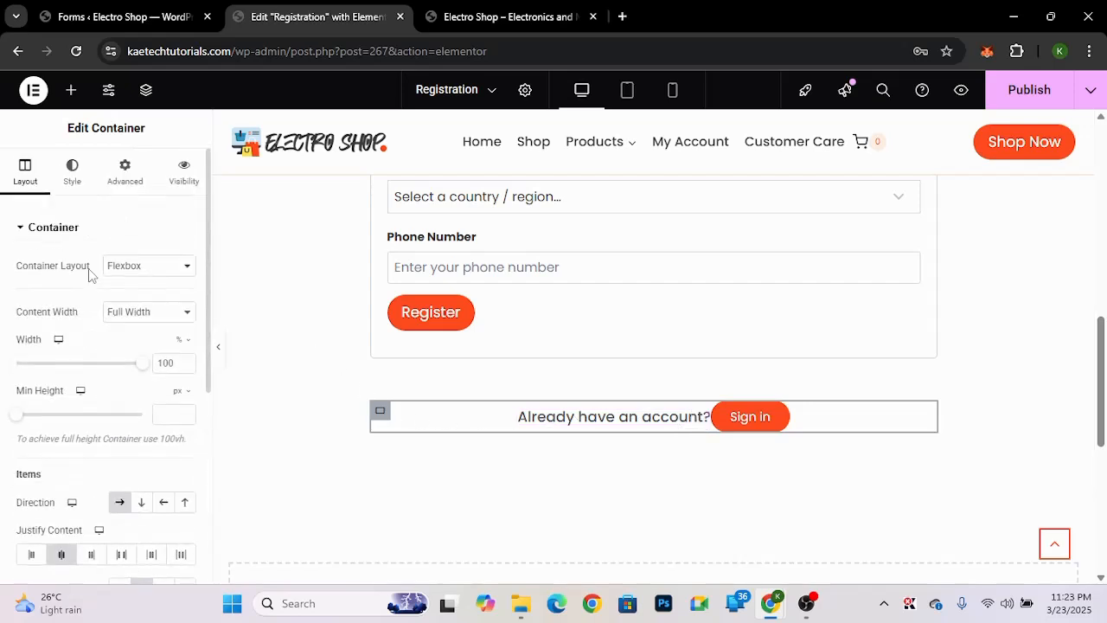
click(129, 172)
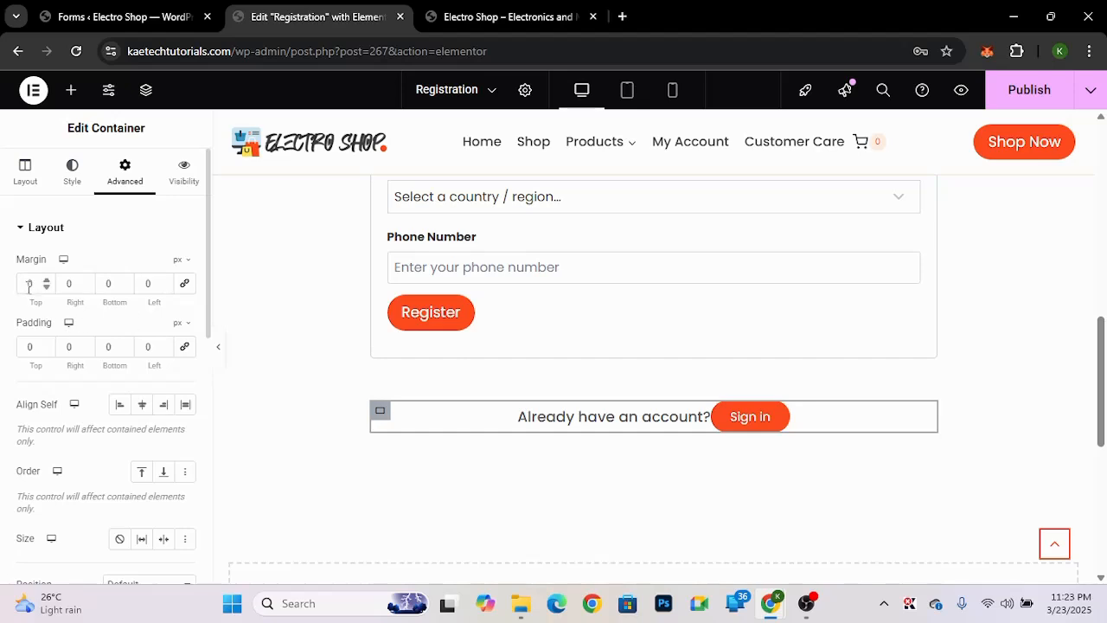
text(2)
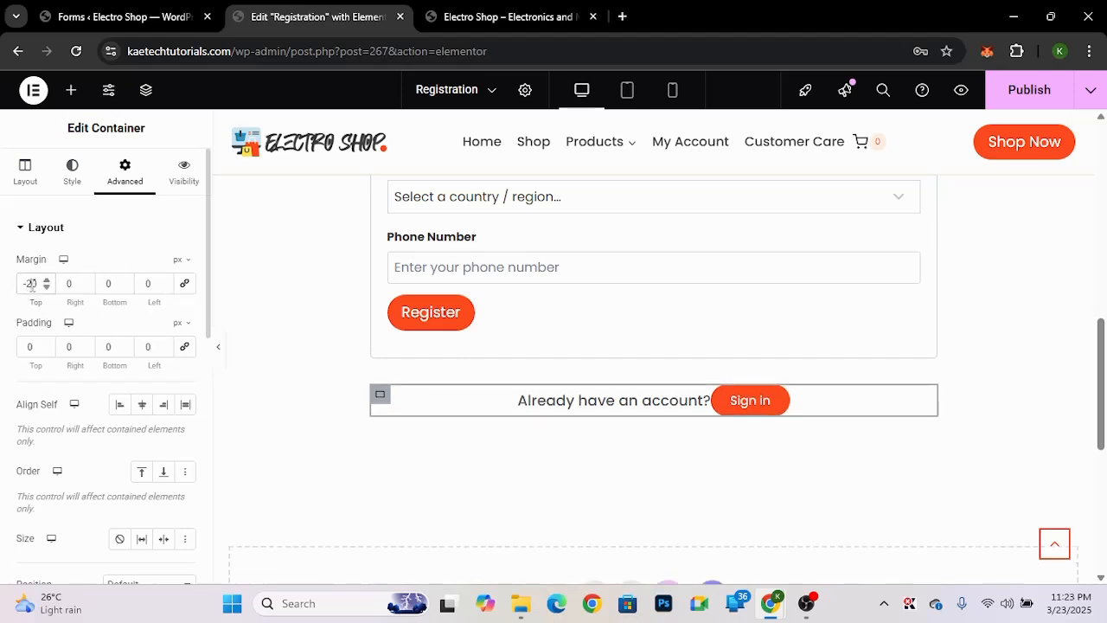
key(BackSpace)
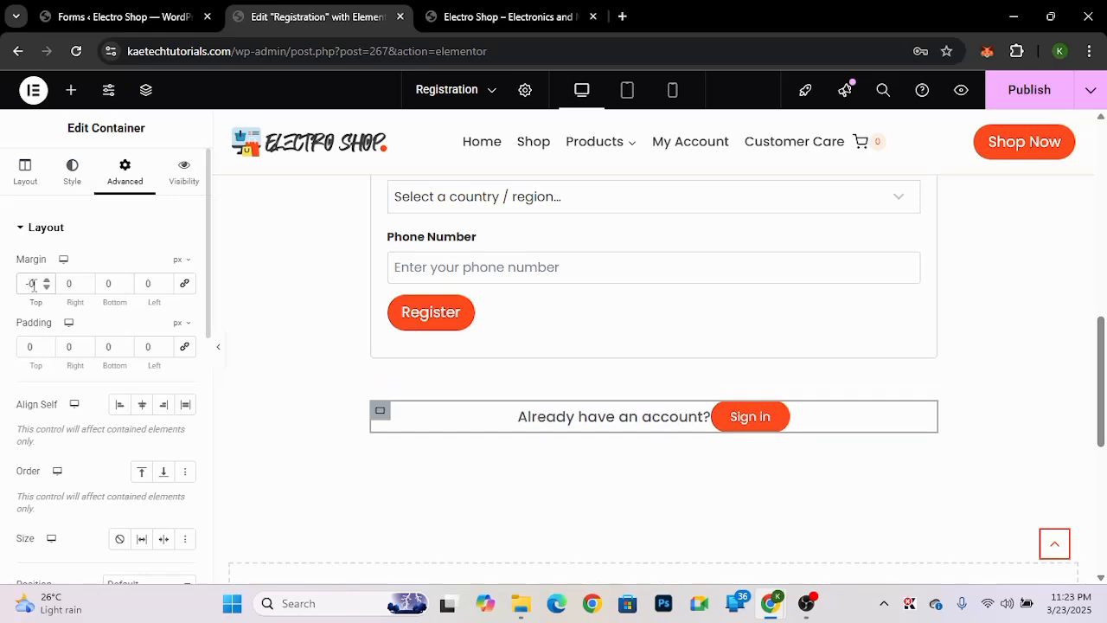
text(30)
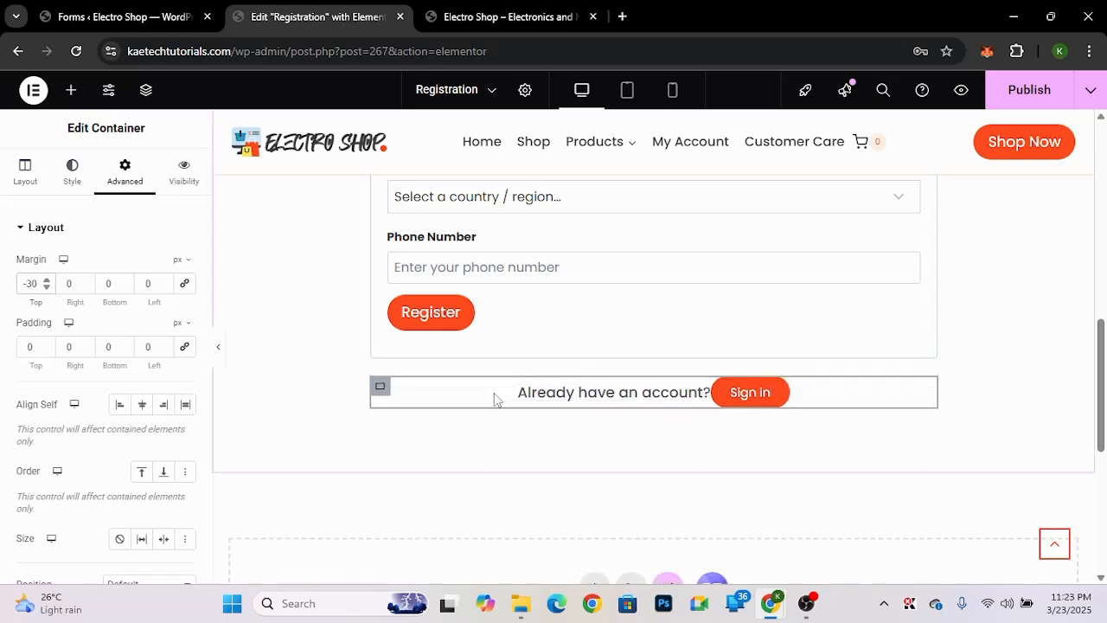
- Set the container's column and row gaps to 5 px to separate the heading and button
click(26, 171)
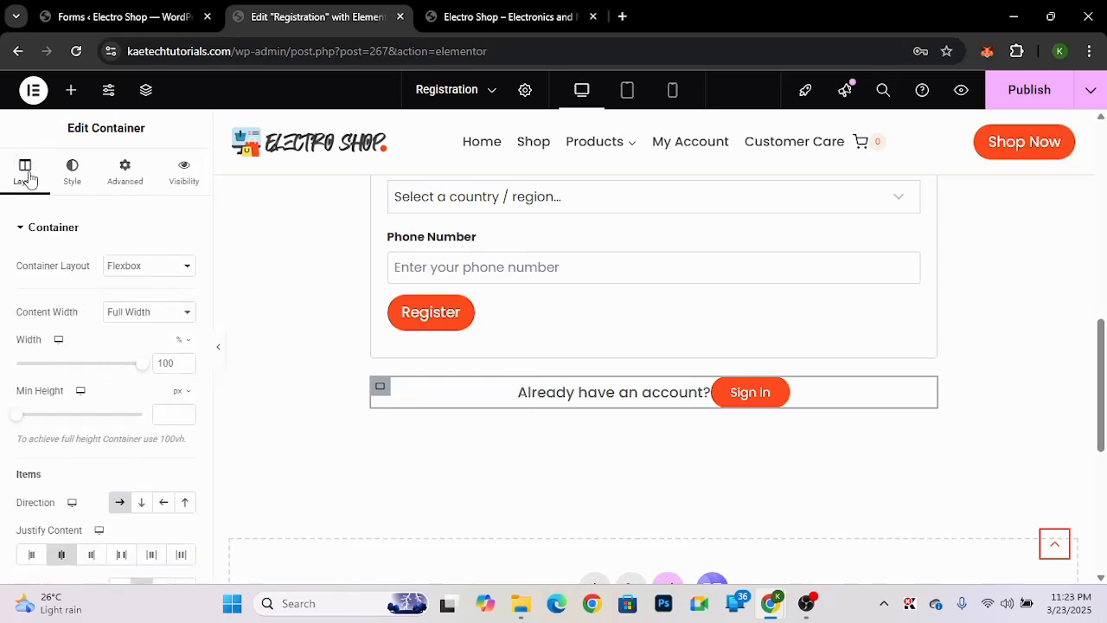
scroll(59, 425, down, 3)
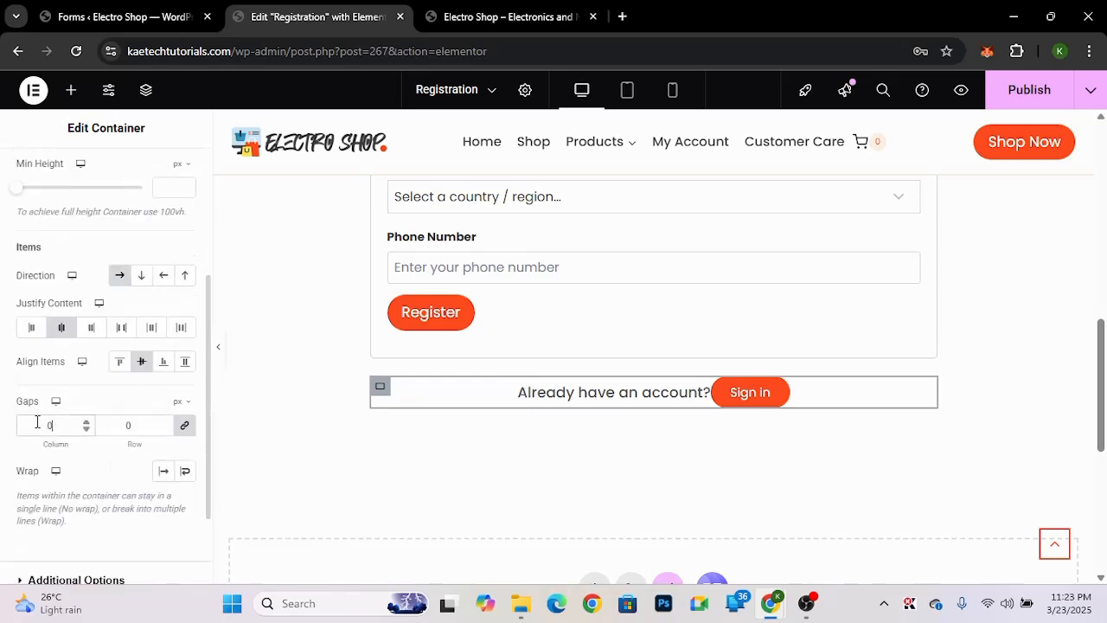
text(5)
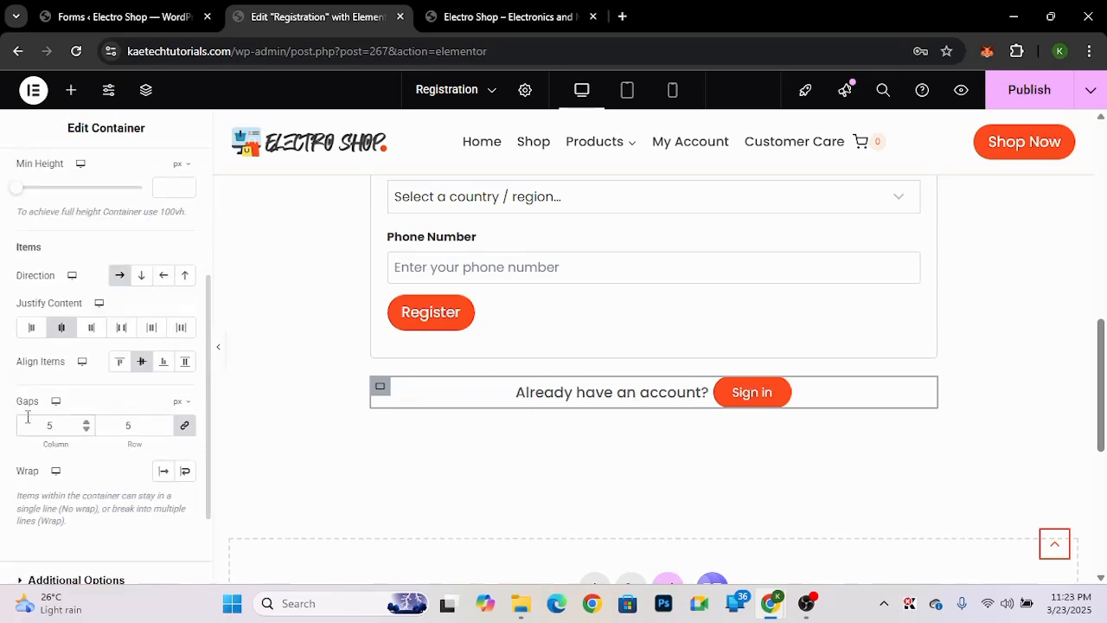
drag(60, 424, 41, 424)
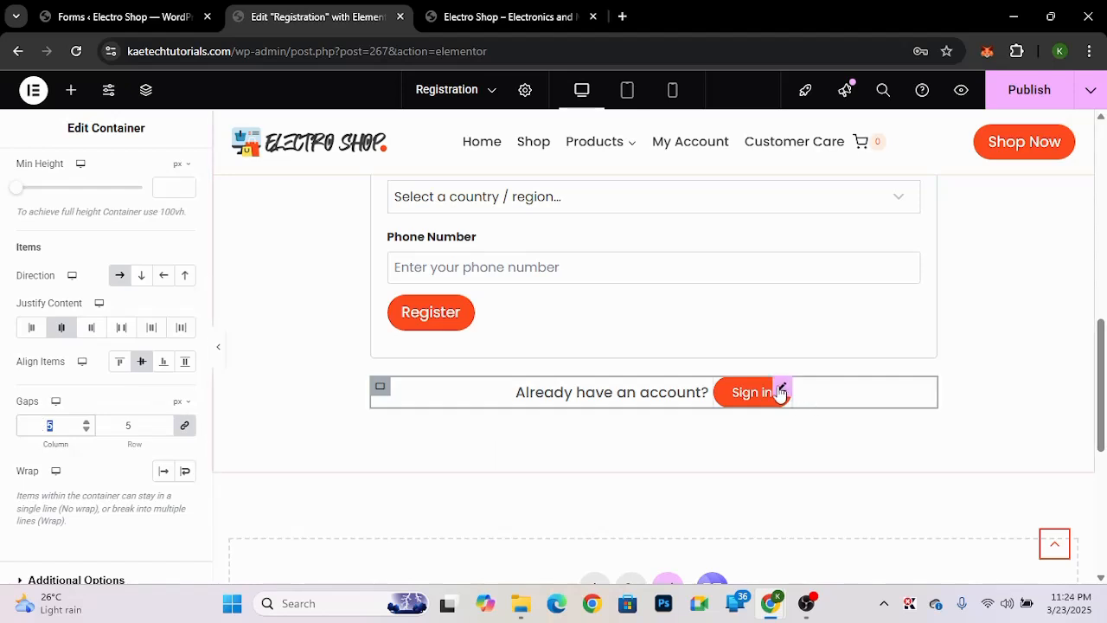
- Set the Sign in button's font family to Poppins
click(742, 394)
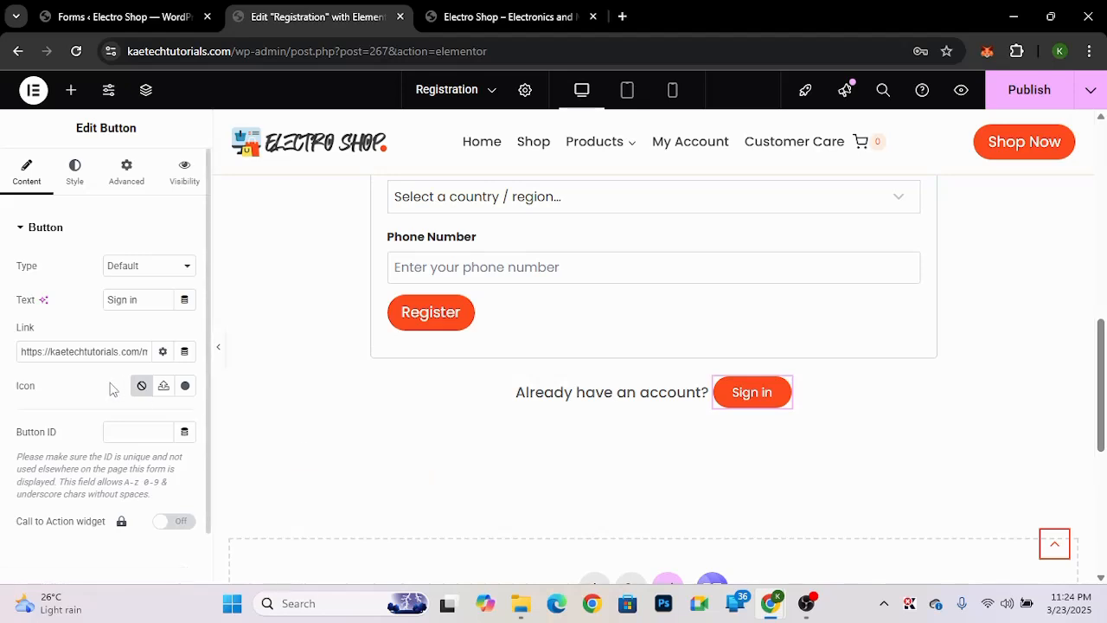
scroll(110, 388, down, 1)
scroll(111, 387, up, 1)
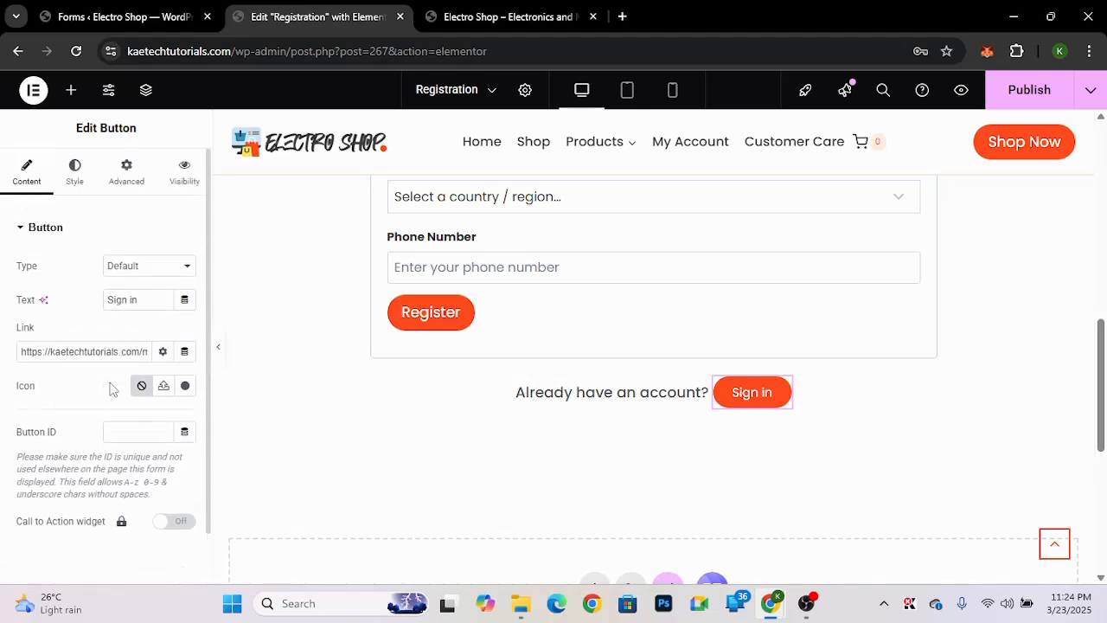
click(83, 175)
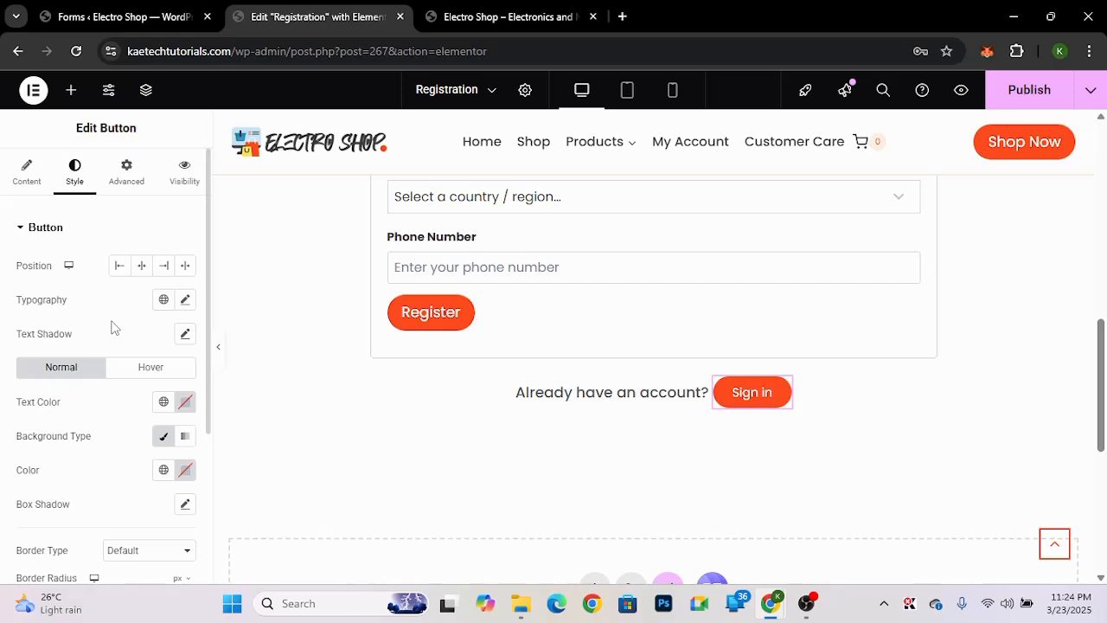
scroll(113, 327, down, 1)
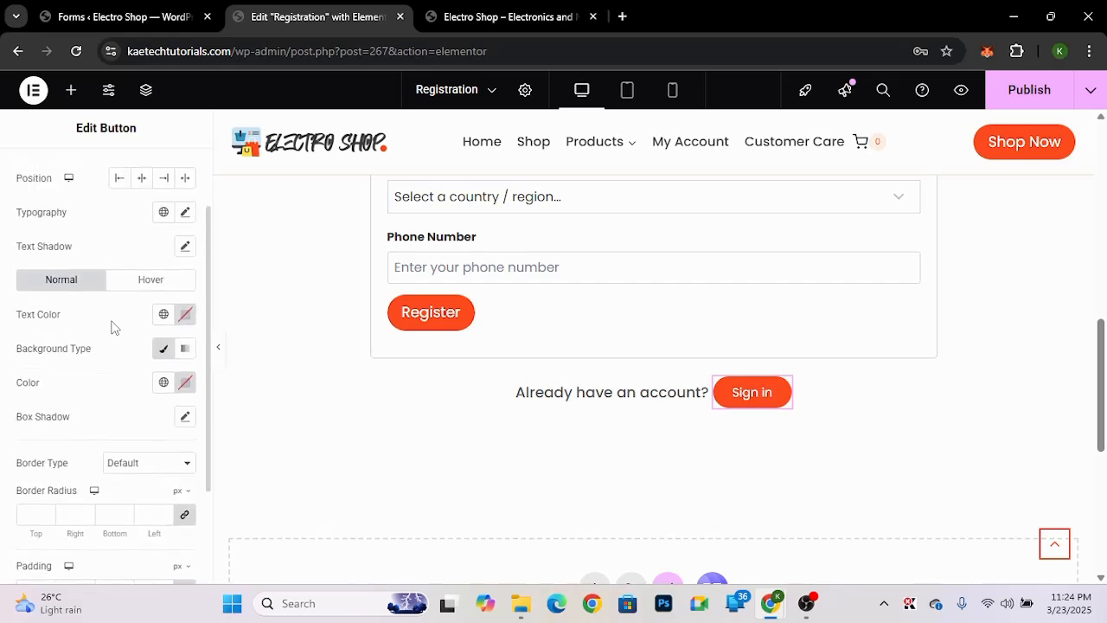
click(185, 212)
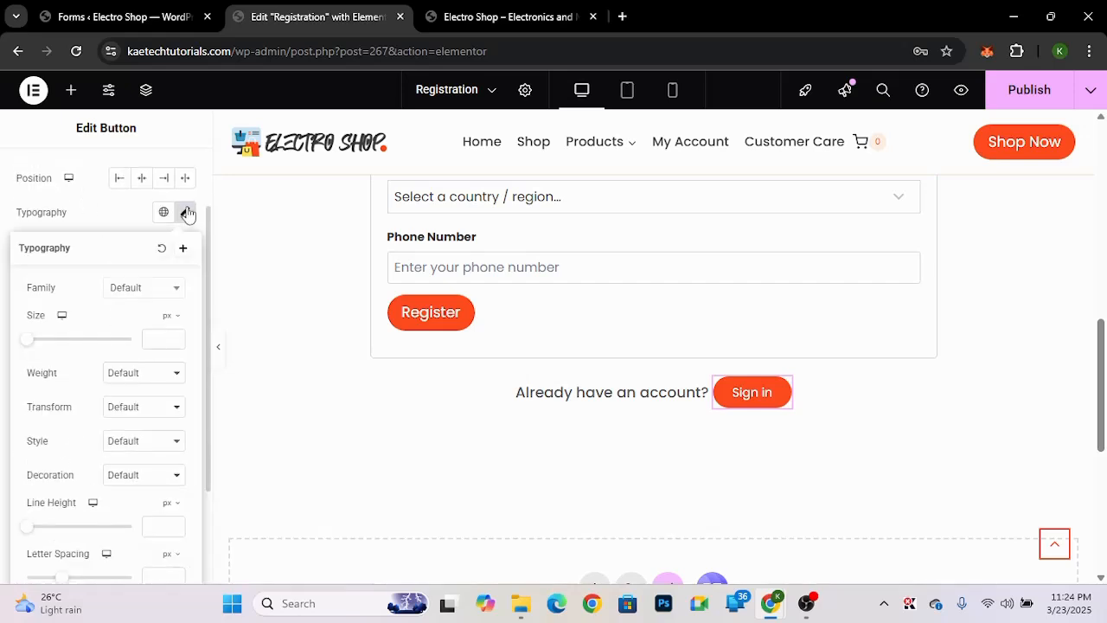
click(143, 290)
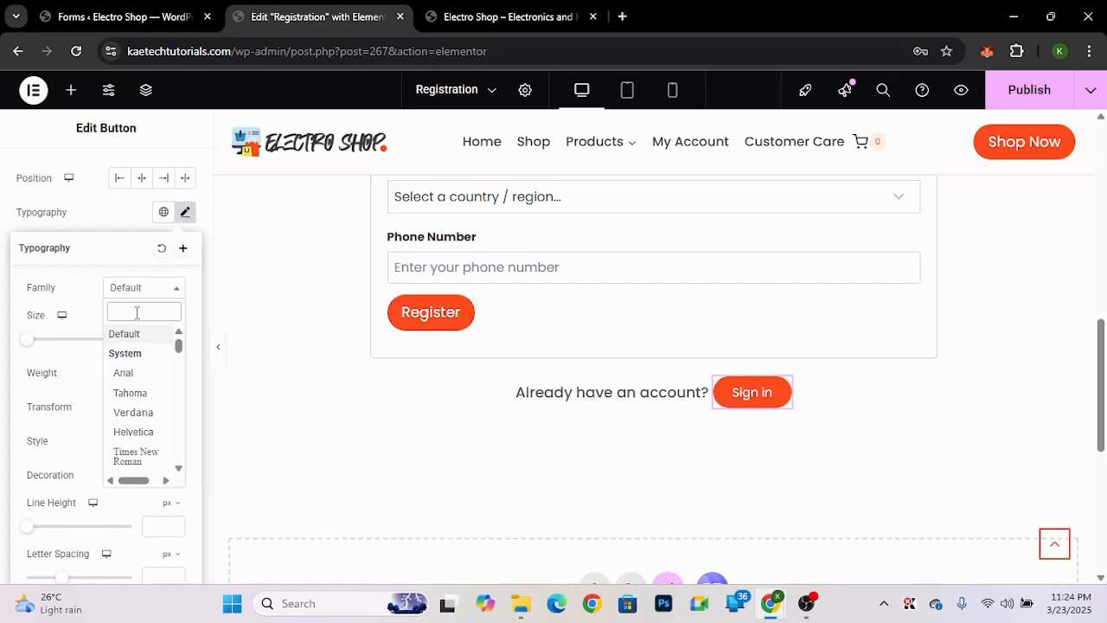
text(popp)
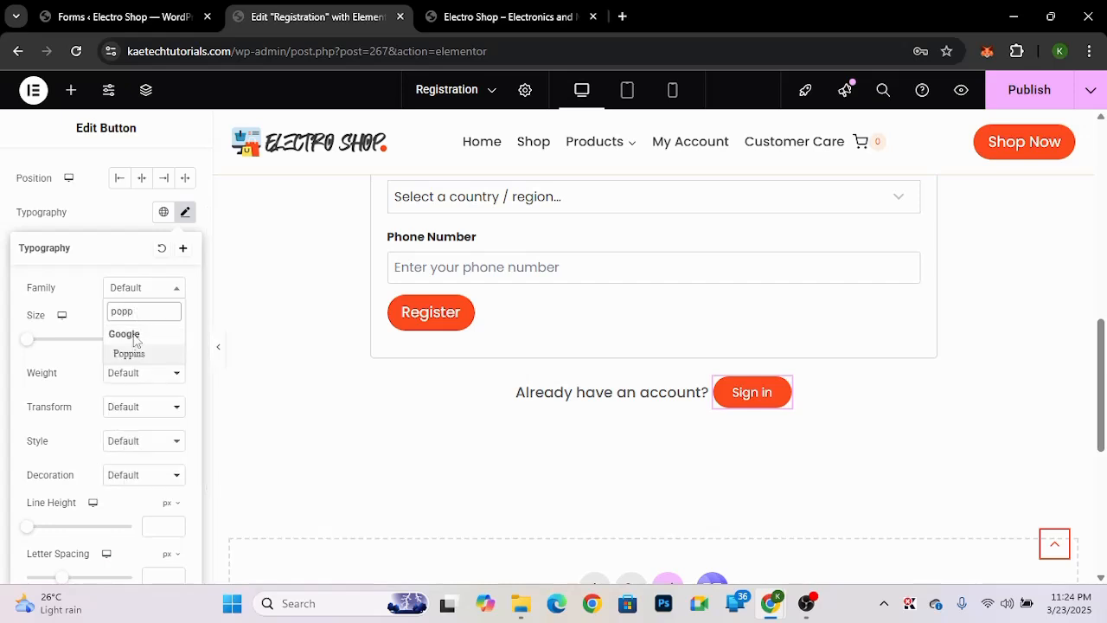
click(131, 355)
- Set the Sign in button's font size to 18 px and its weight to 500 (Medium)
click(157, 337)
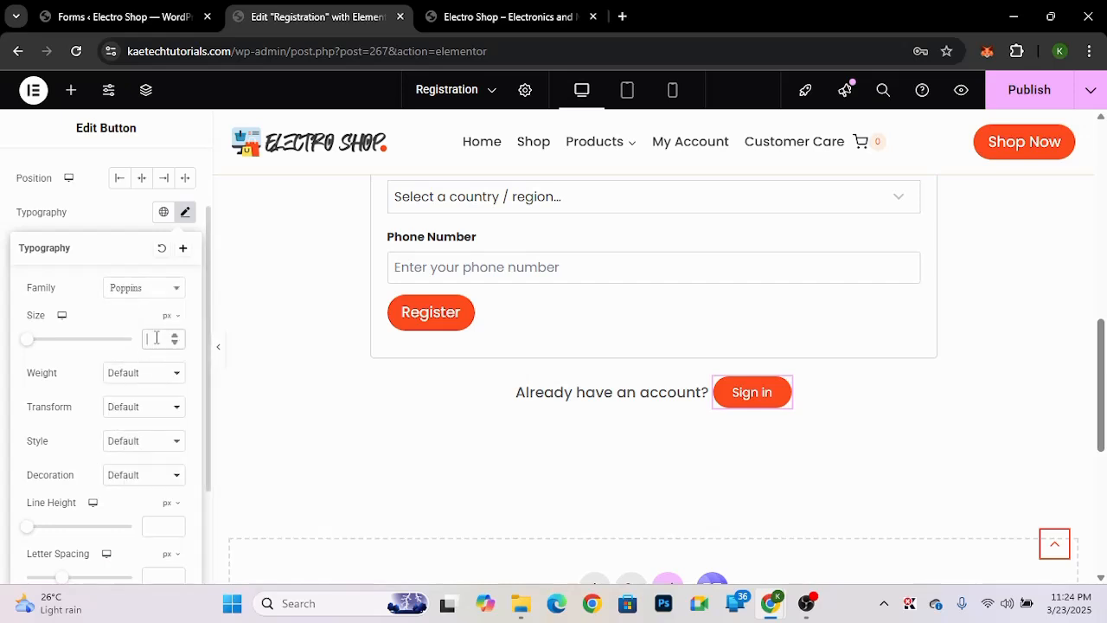
text(18)
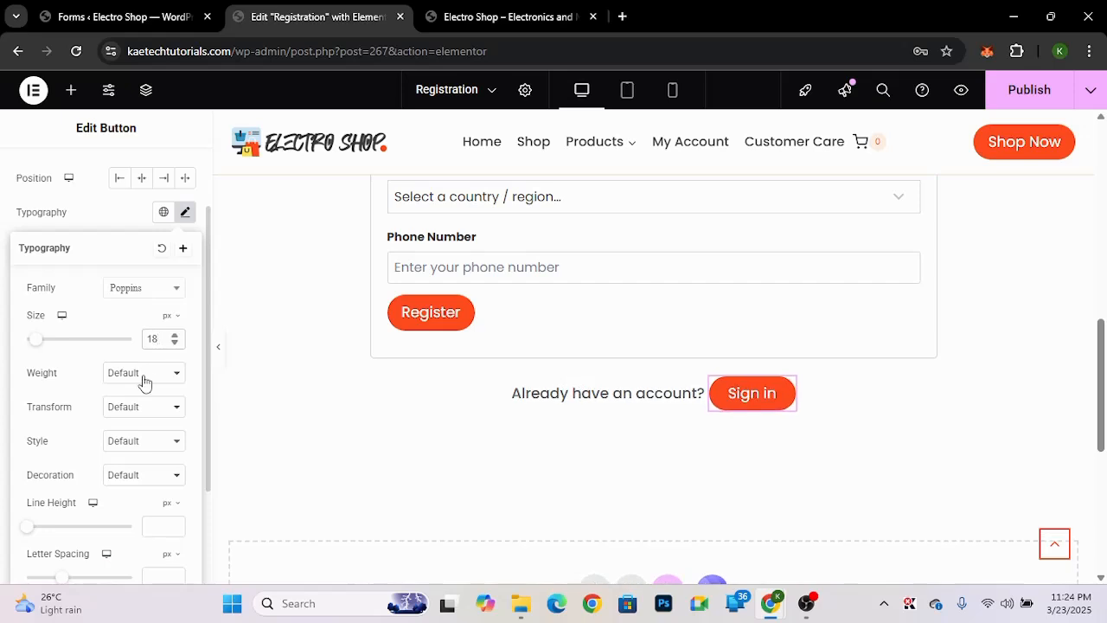
click(142, 377)
click(138, 217)
click(143, 416)
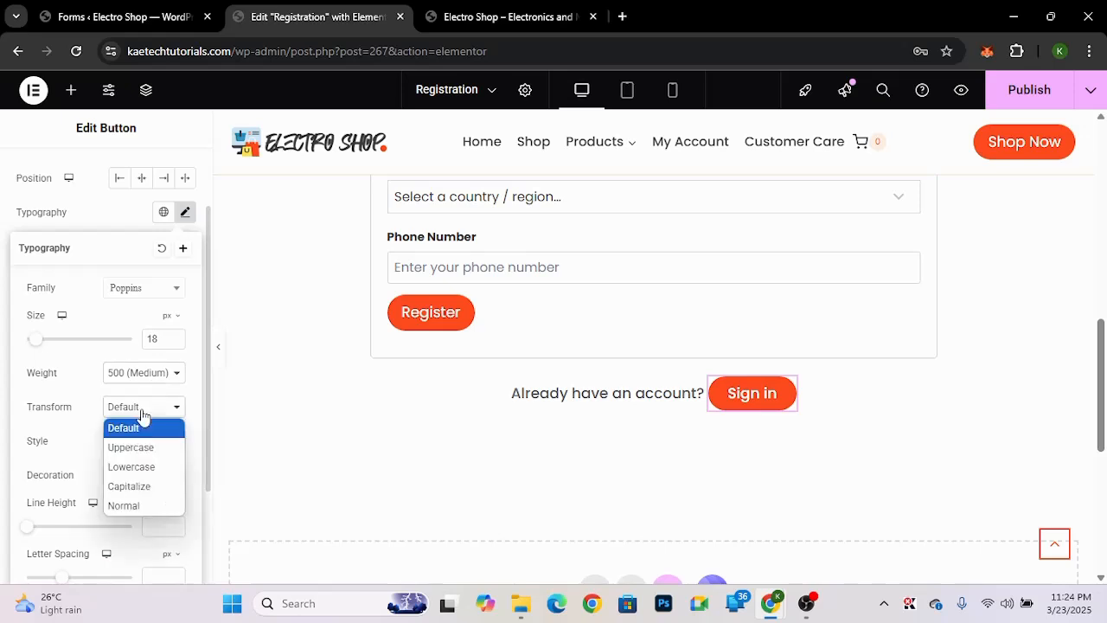
click(142, 418)
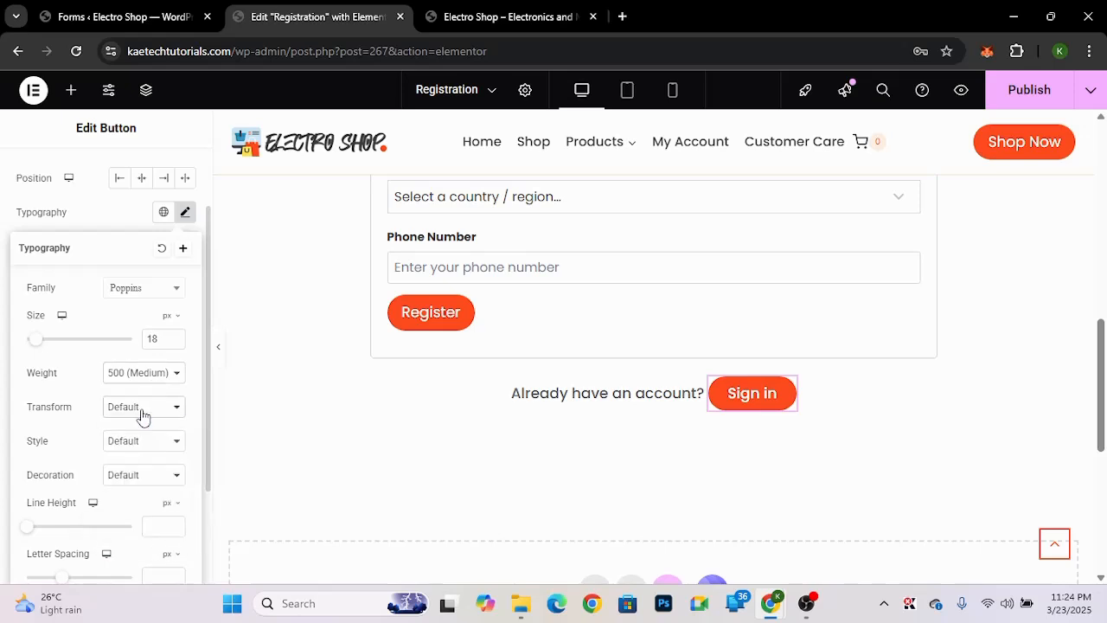
click(2, 426)
- Set the Sign in button's border radius and padding to 0 px on all sides
scroll(124, 413, down, 3)
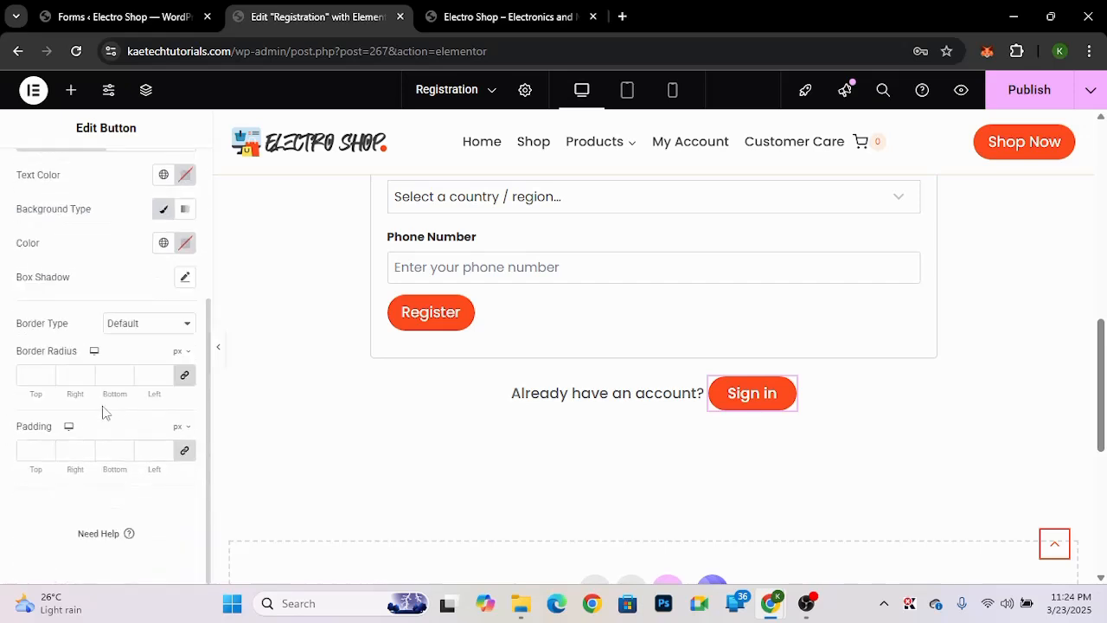
click(36, 375)
text(0)
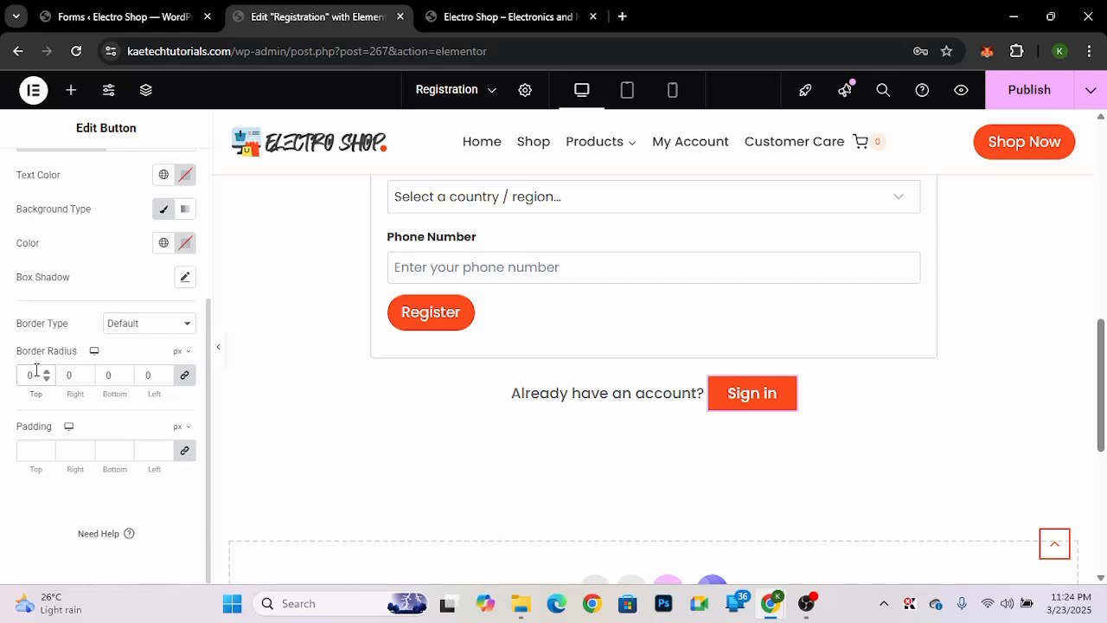
click(26, 454)
text(0)
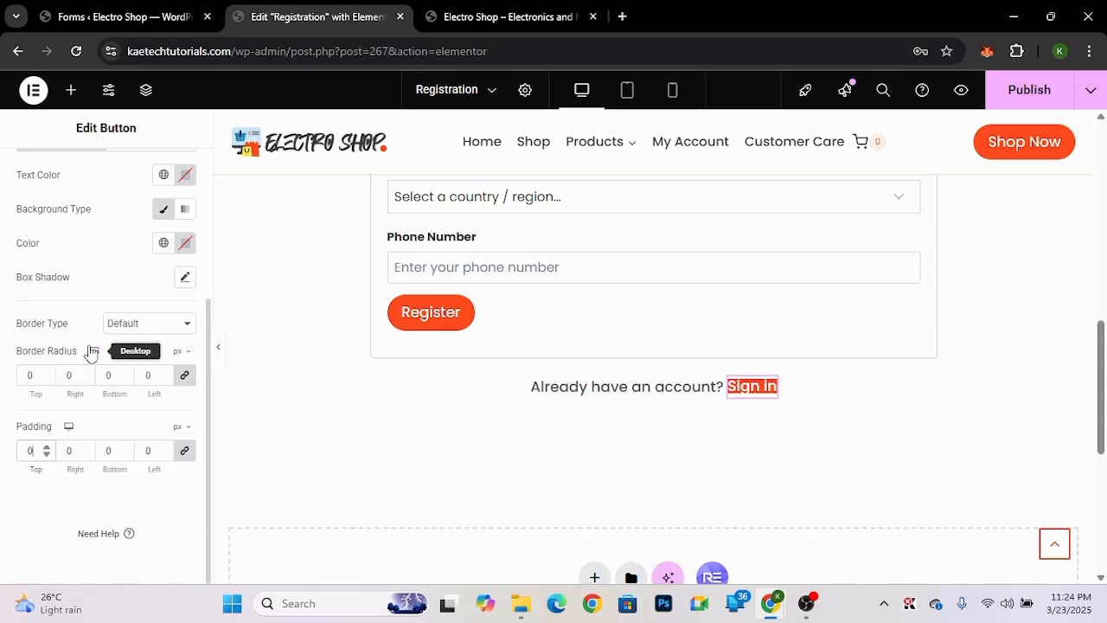
- Apply the global Theme Accent color (#ff4a20) to the Sign in button's text
scroll(88, 346, up, 5)
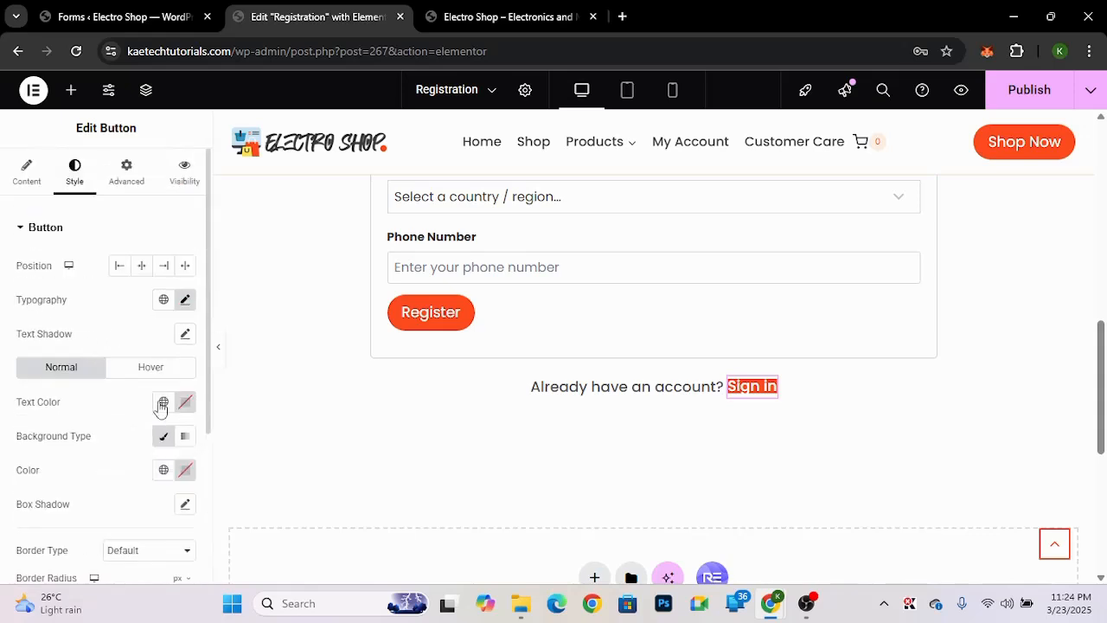
scroll(77, 411, down, 1)
click(164, 311)
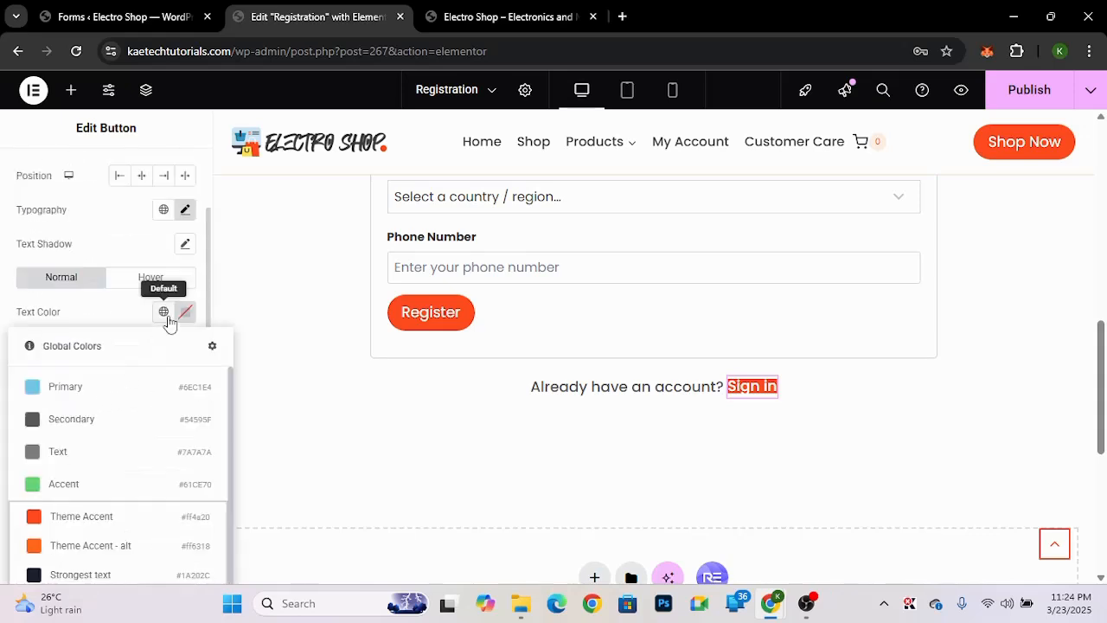
click(70, 517)
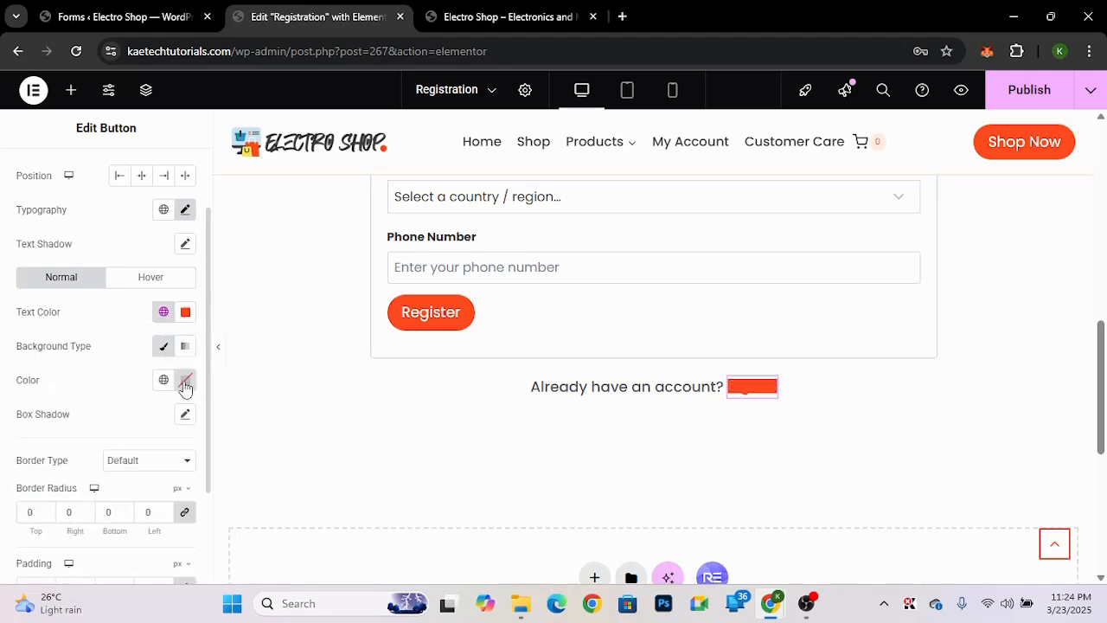
- Make the Sign in button's background color fully transparent
click(185, 380)
drag(278, 320, 1, 318)
click(119, 398)
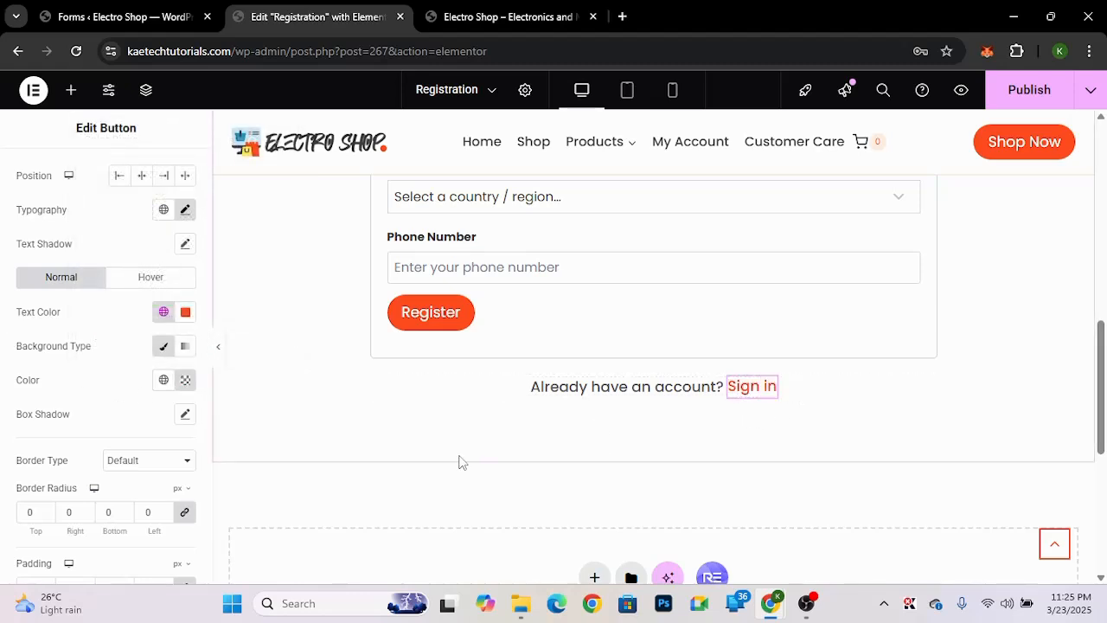
- Set the Sign in button's border type to Solid
scroll(67, 448, down, 3)
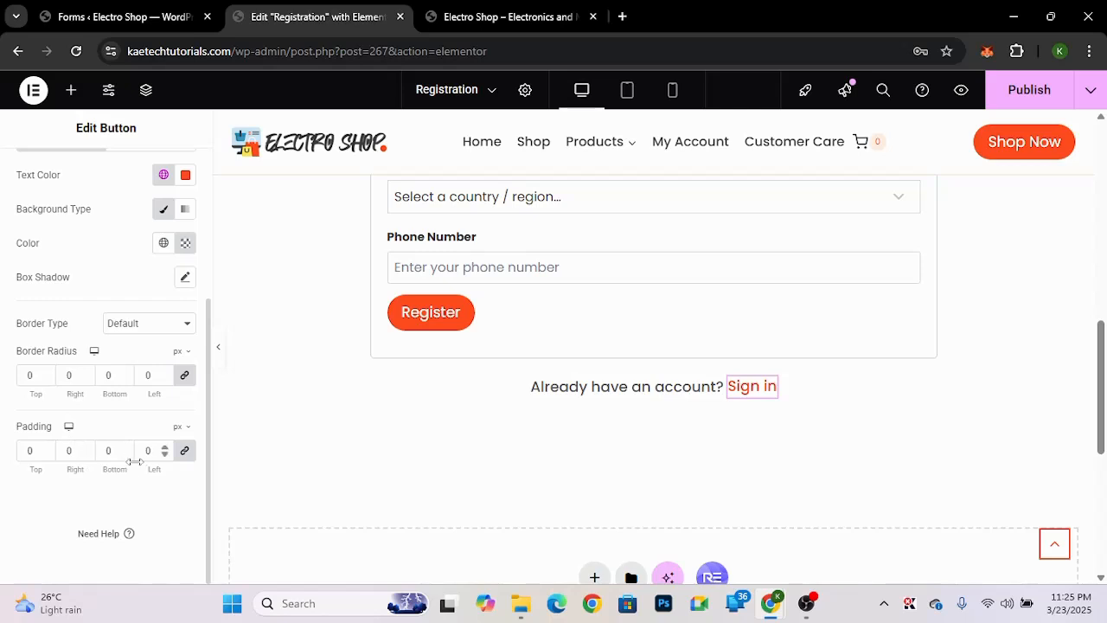
scroll(110, 288, up, 3)
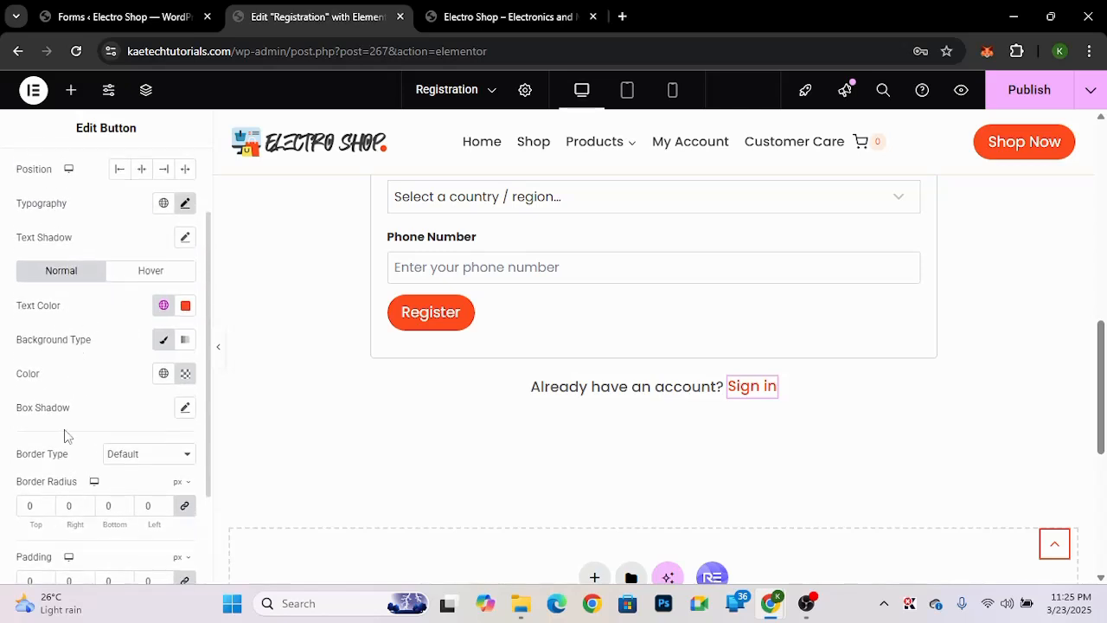
scroll(65, 435, down, 3)
click(130, 323)
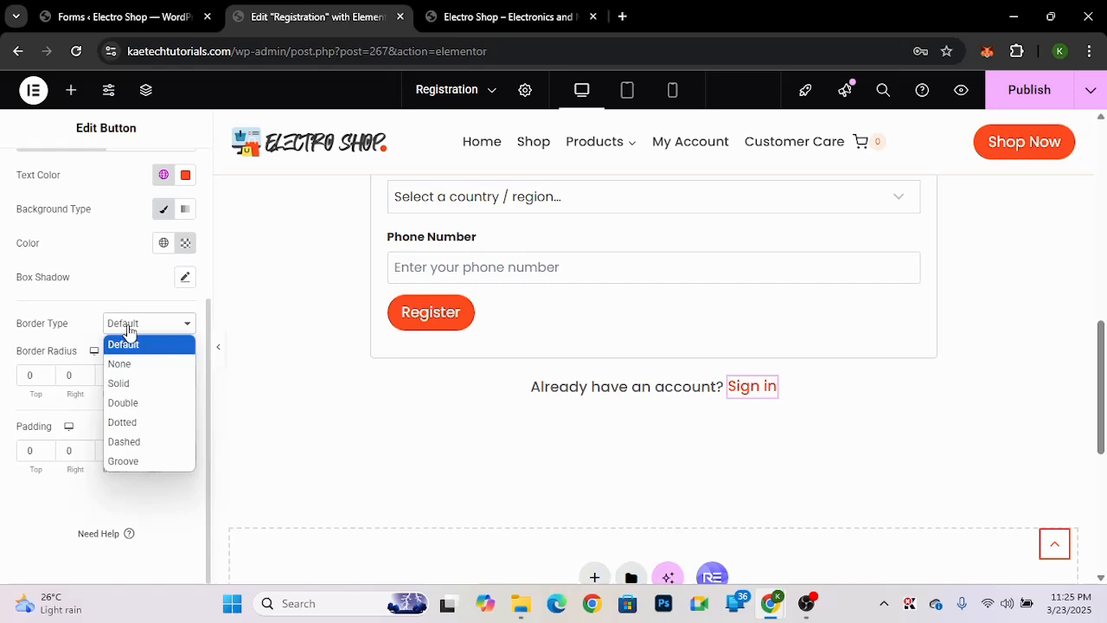
click(121, 384)
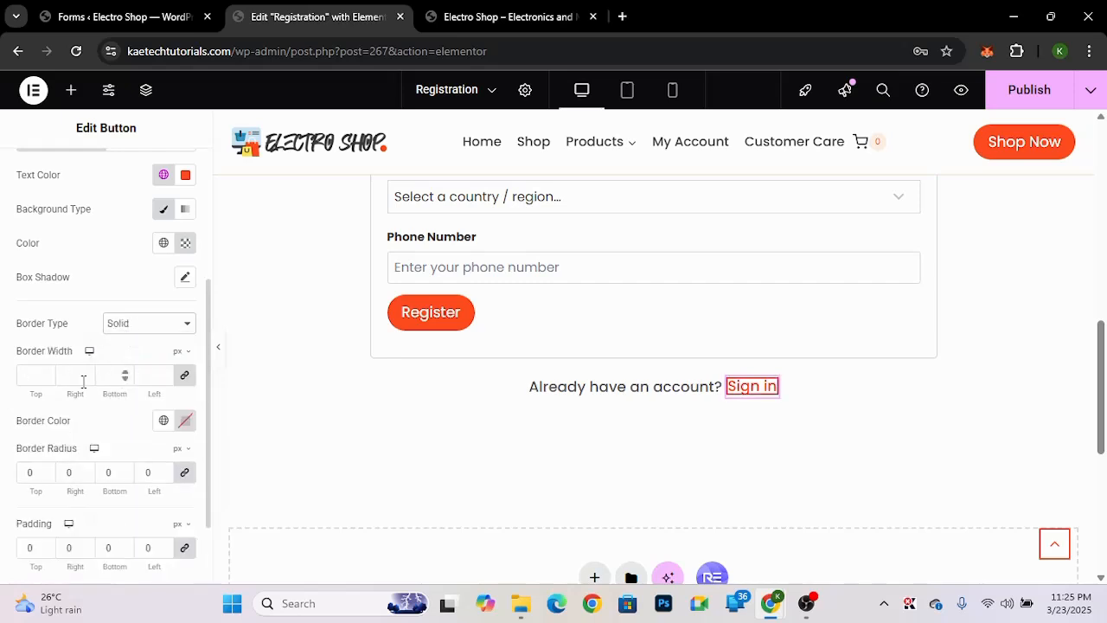
- Unlink the Sign in button's border width sides and set only the bottom border to 2 px
click(182, 377)
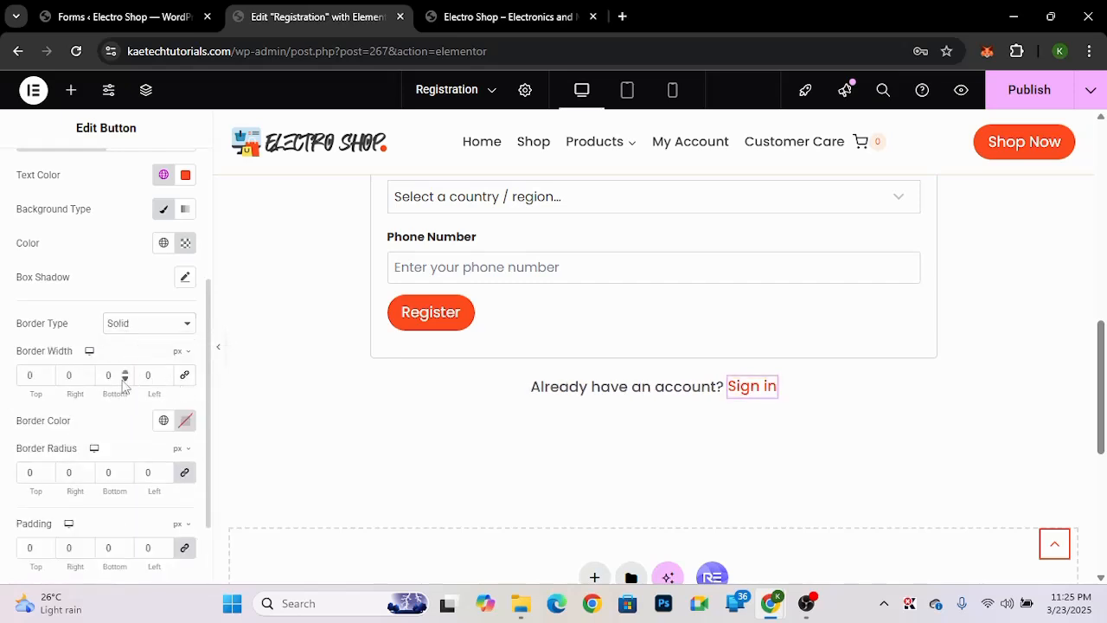
drag(116, 375, 101, 375)
text(2)
- Apply the global Theme Accent color (#ff4a20) to the Sign in button's border
click(180, 423)
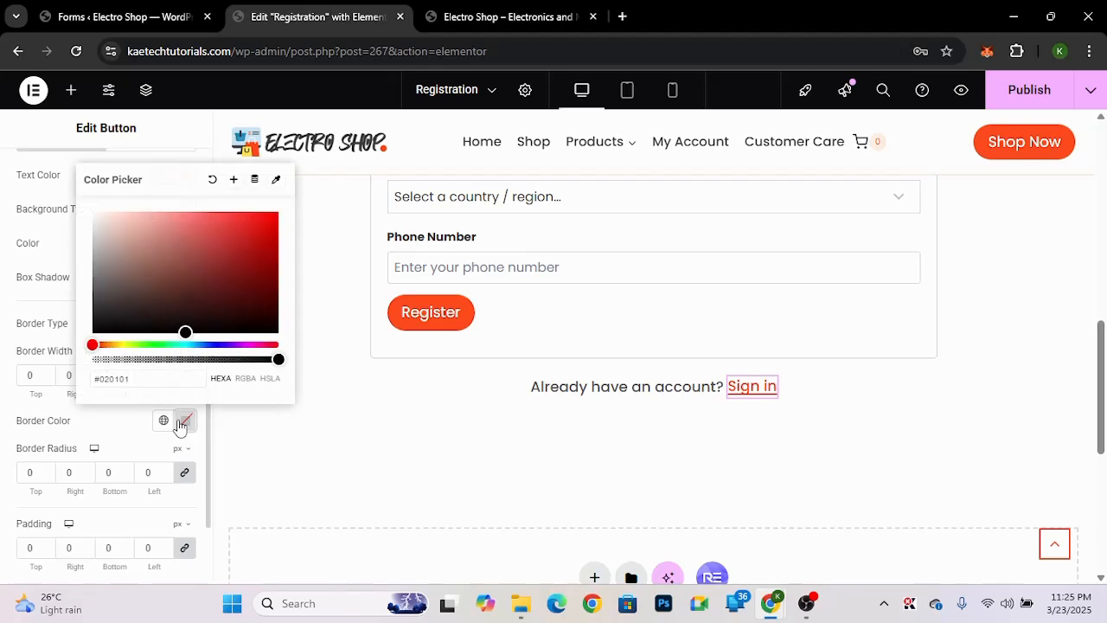
click(164, 420)
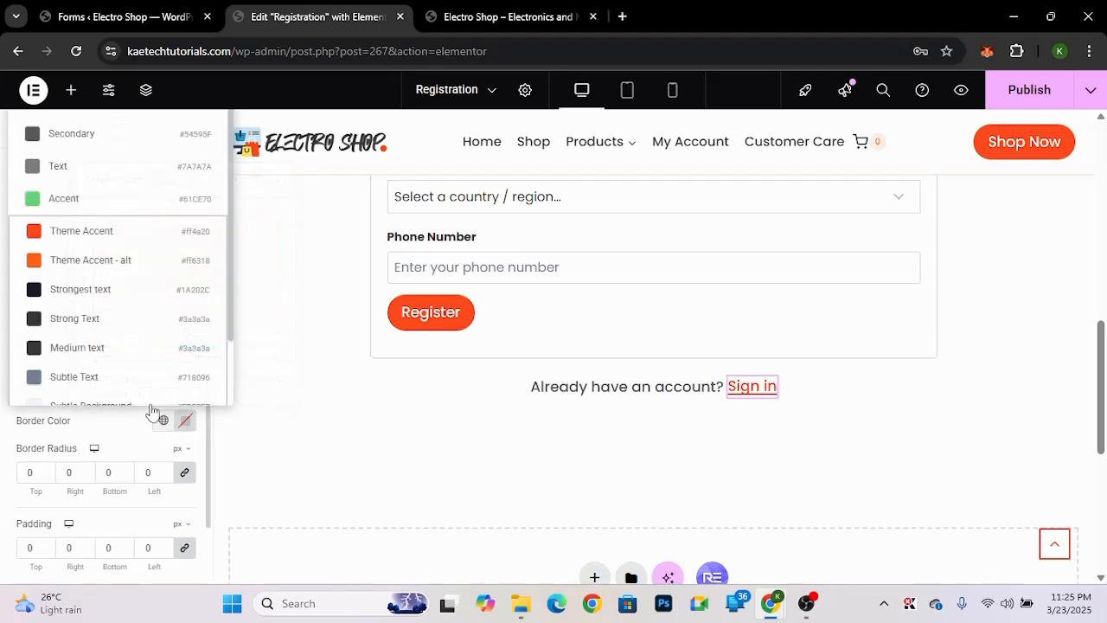
click(73, 233)
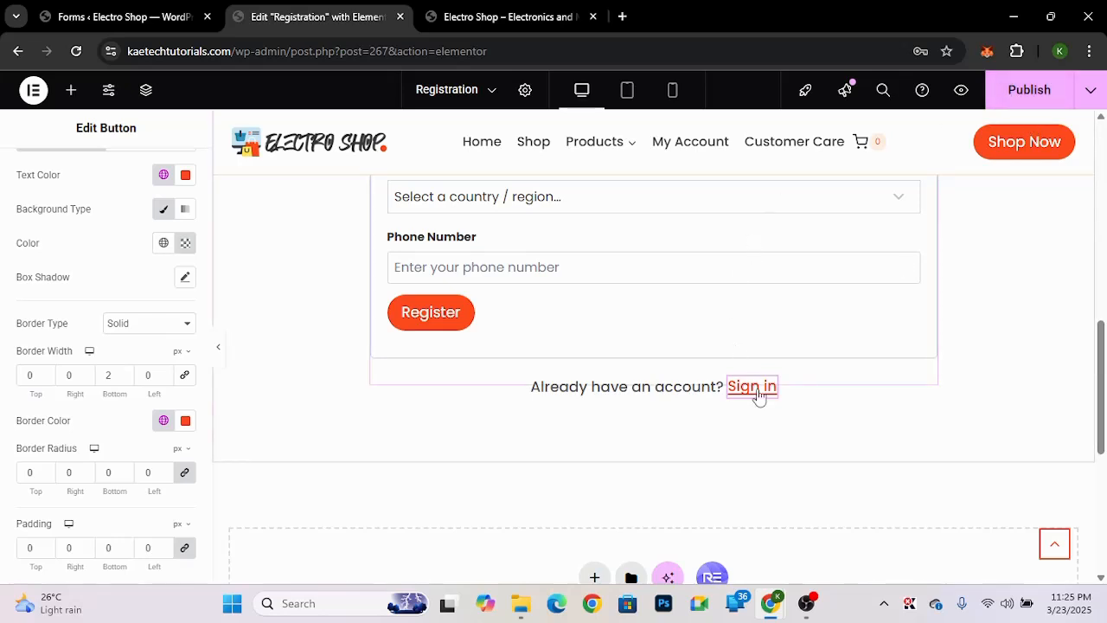
- Review the registration form and Sign in link on desktop and in the tablet preview, checking the layout from header to form end
scroll(897, 413, up, 3)
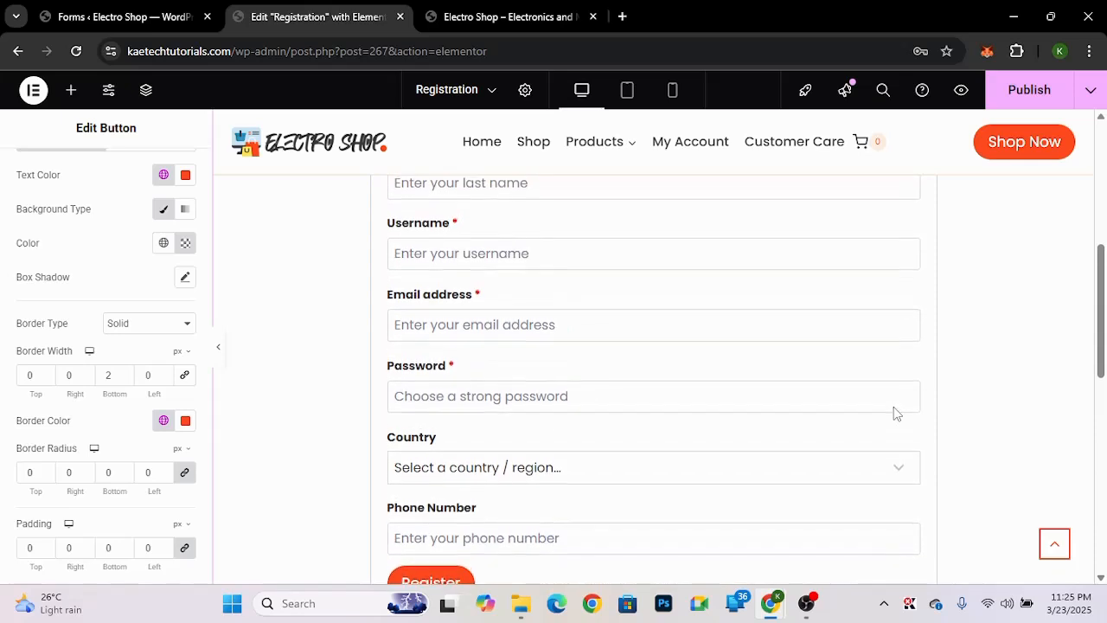
scroll(897, 414, down, 3)
scroll(897, 414, up, 1)
scroll(897, 414, up, 1)
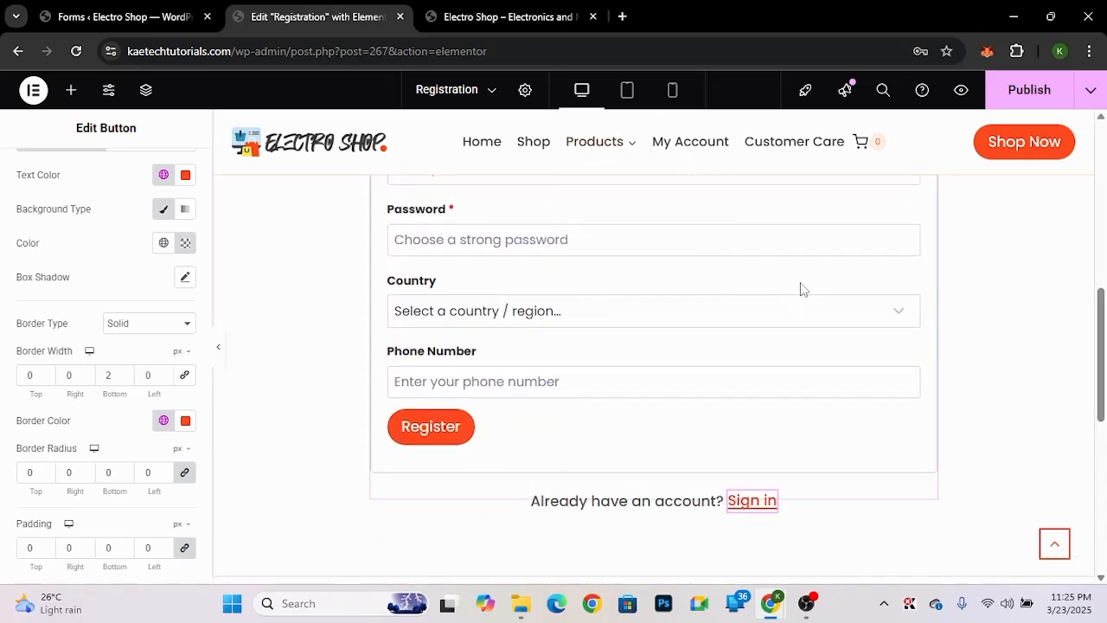
click(627, 90)
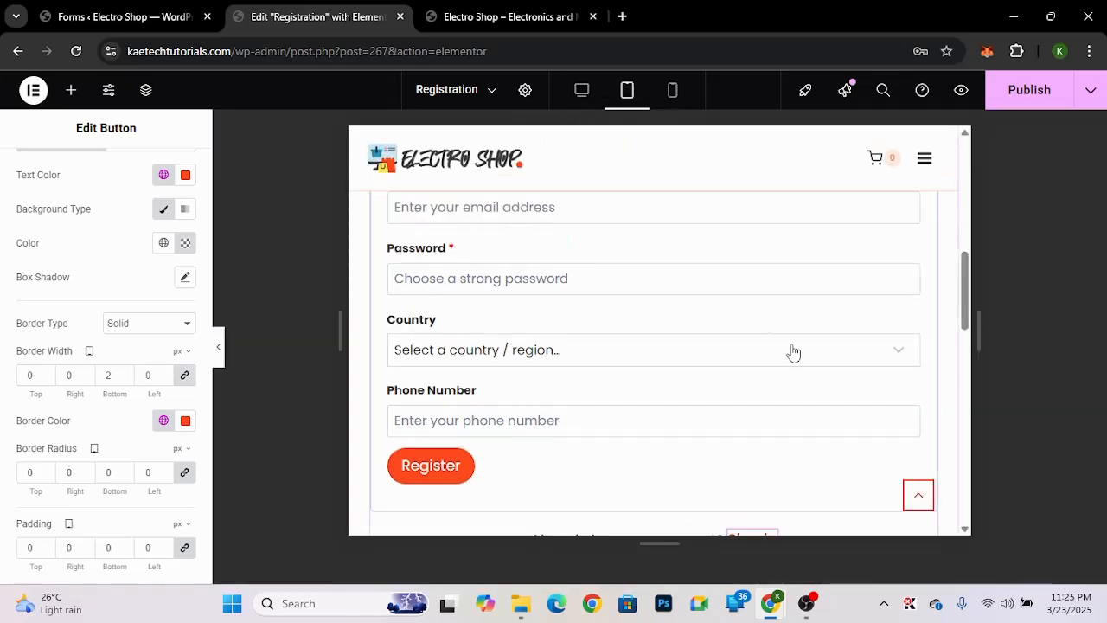
scroll(792, 350, down, 4)
scroll(792, 350, up, 8)
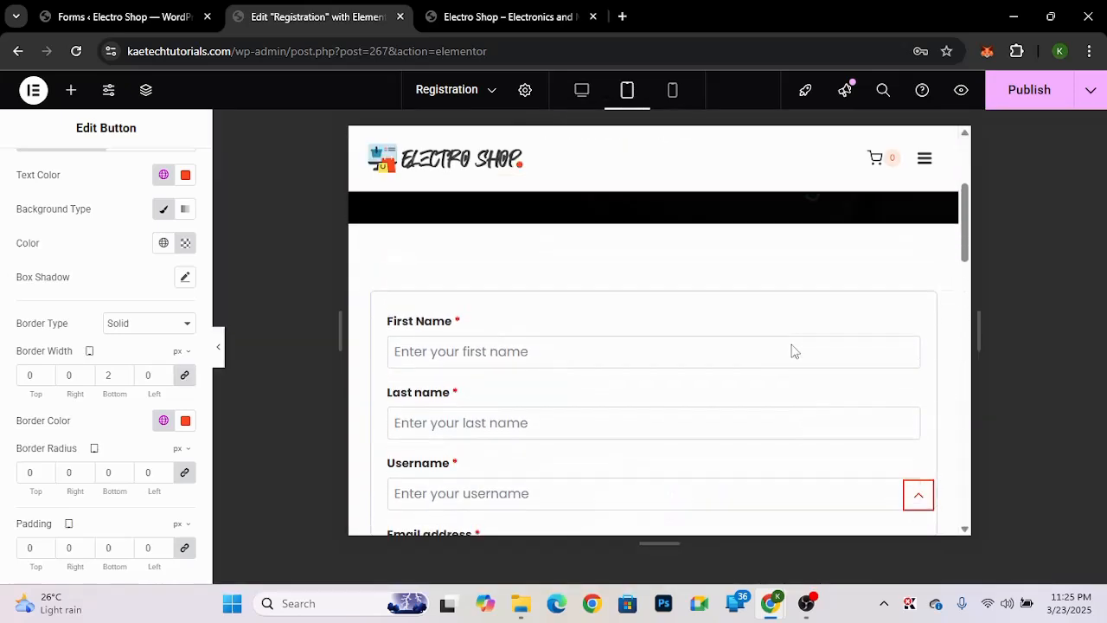
scroll(791, 350, up, 3)
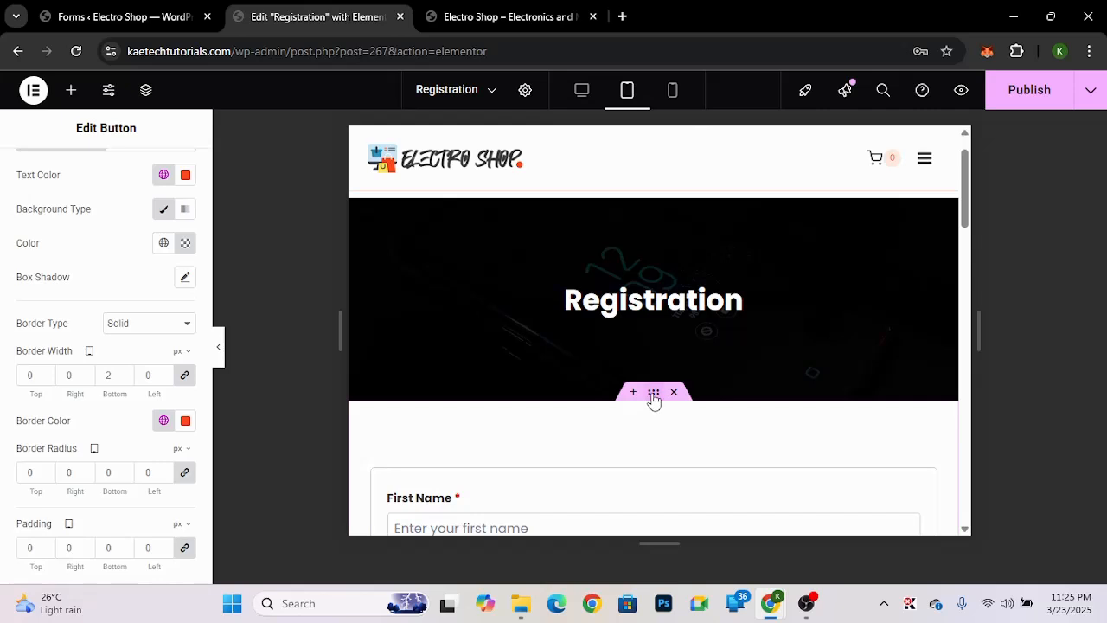
scroll(654, 400, down, 5)
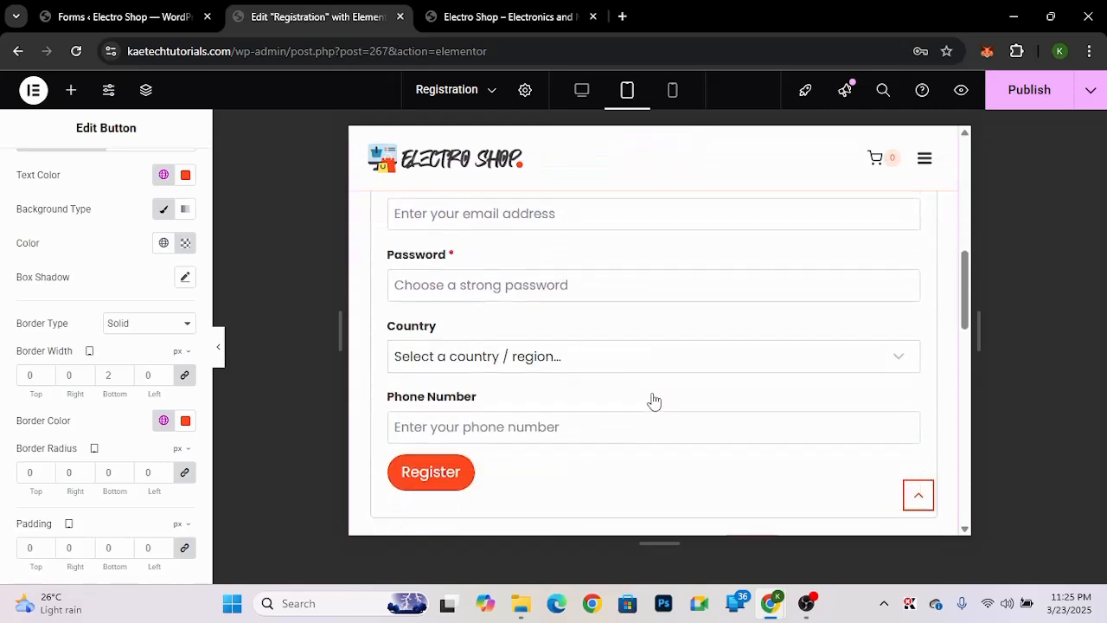
scroll(653, 399, down, 3)
scroll(653, 400, up, 3)
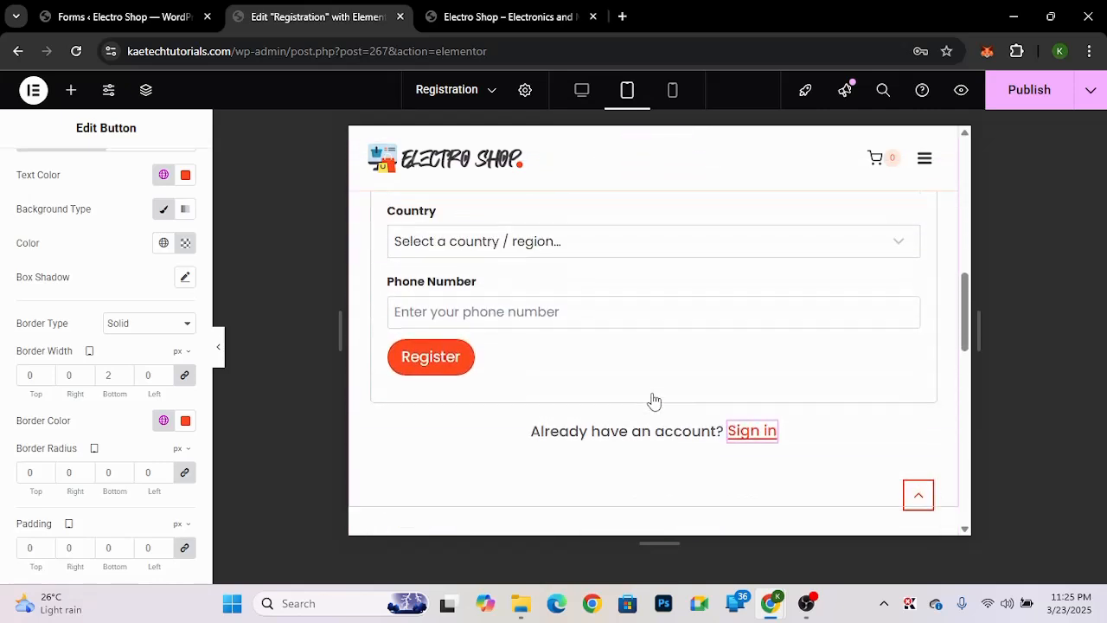
- Switch to the mobile preview and open the margin and padding settings of the container holding the registration form
click(672, 92)
scroll(726, 277, up, 2)
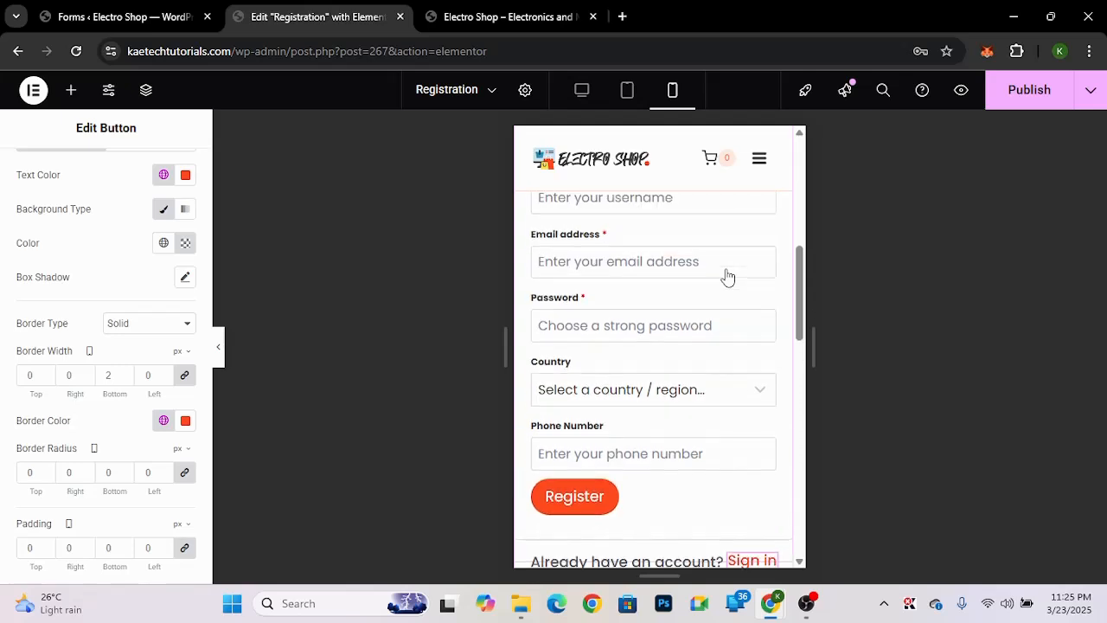
scroll(726, 276, up, 5)
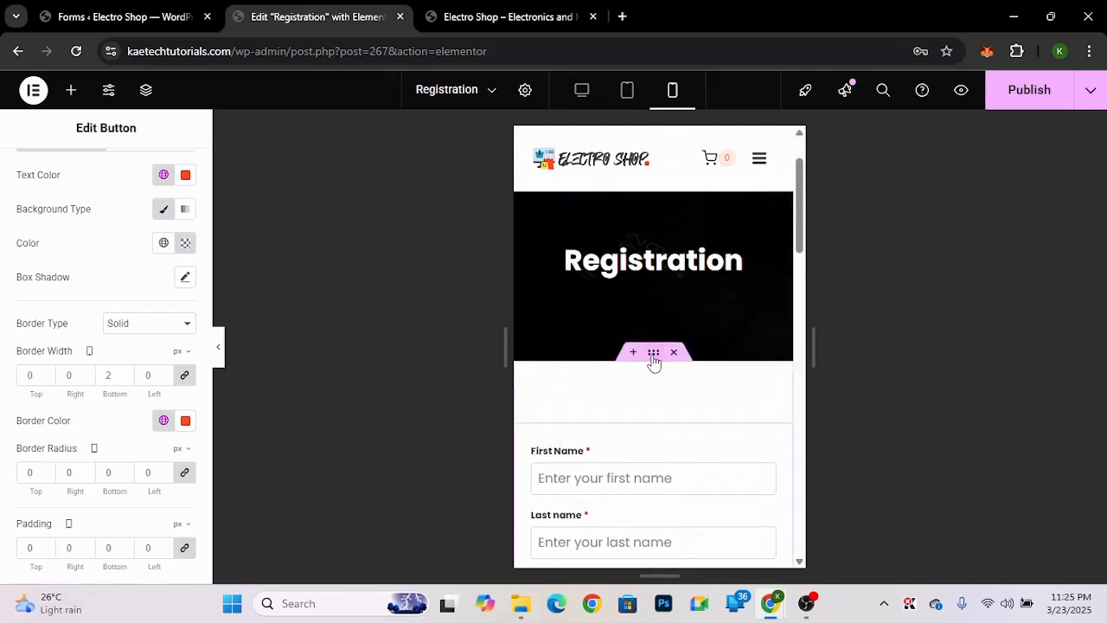
click(653, 353)
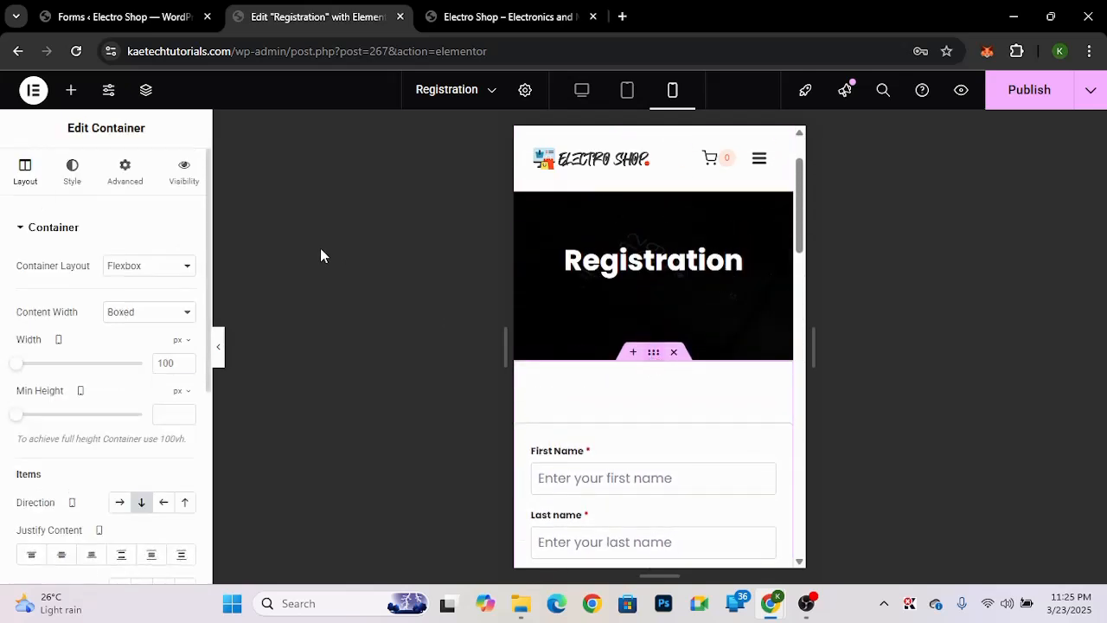
click(139, 171)
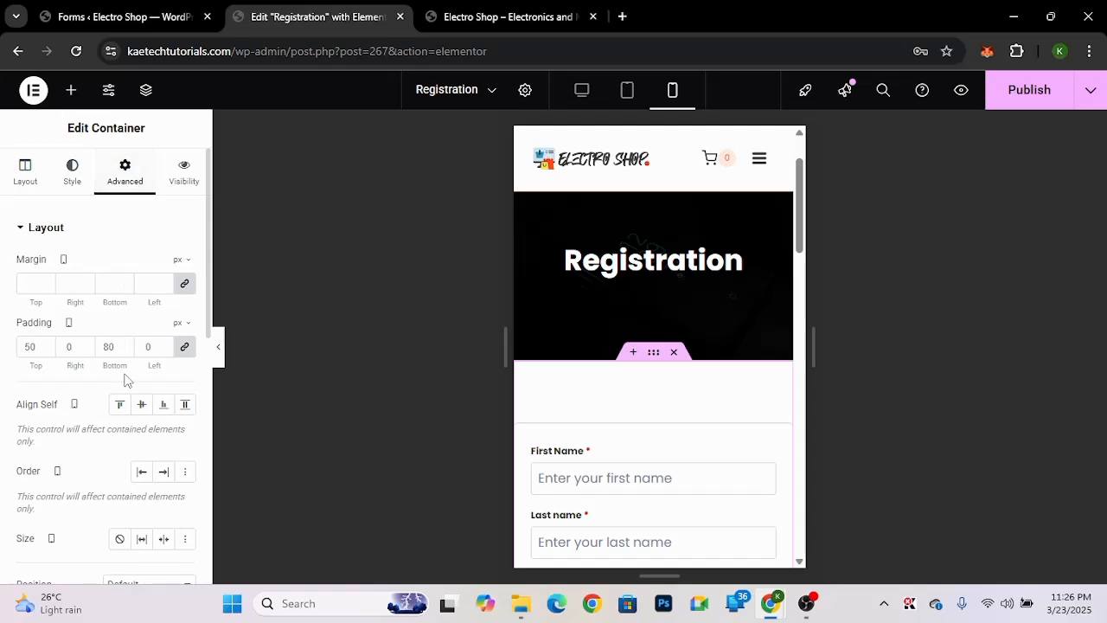
- Unlink the form container's mobile padding and set it to 0 px top, 20 px right, 40 px bottom and 20 px left
click(185, 350)
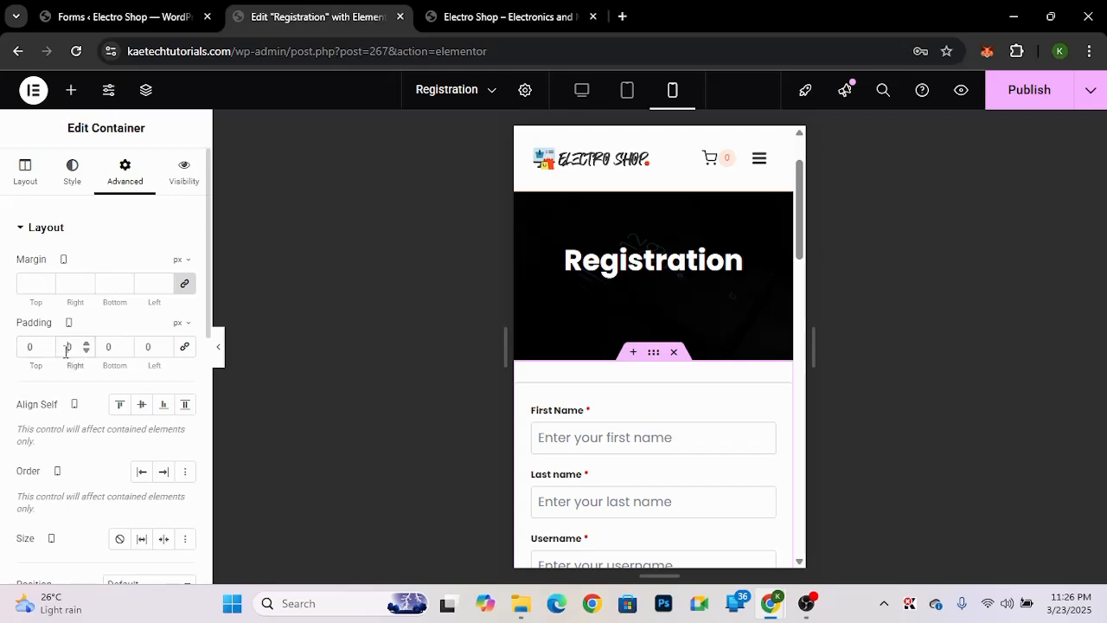
text(2)
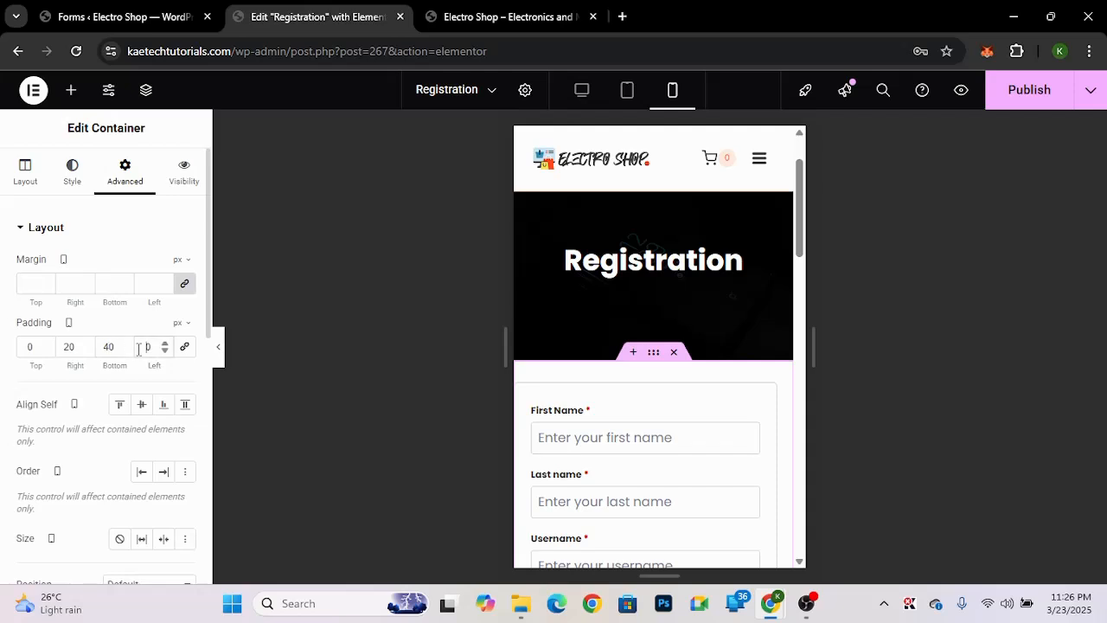
text(2)
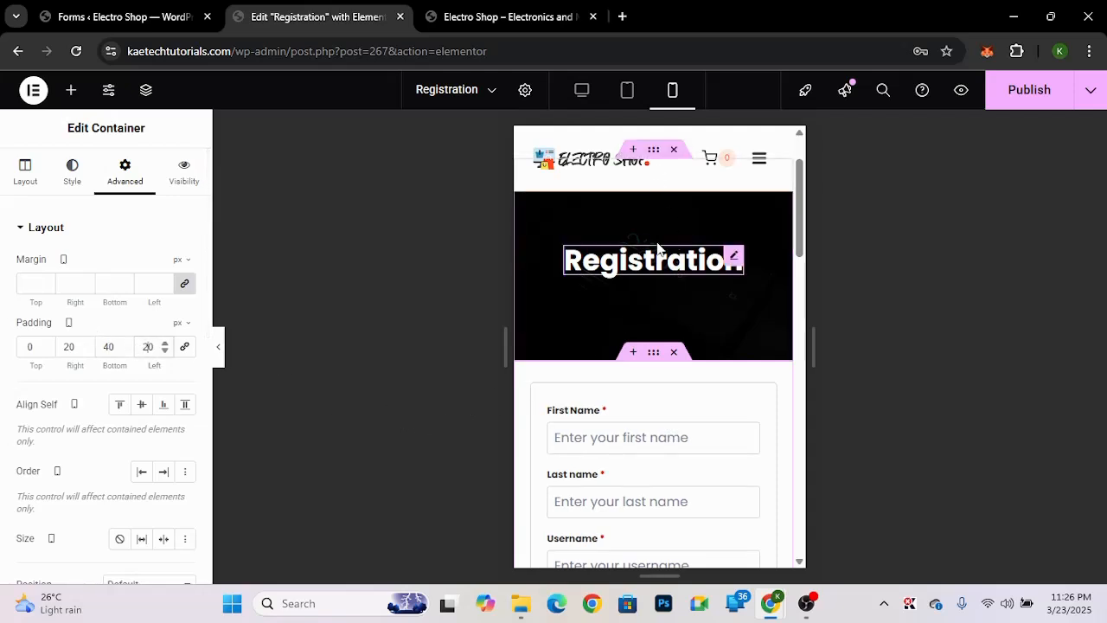
- Set the mobile minimum height of the Registration banner container to 150 px
scroll(657, 245, up, 1)
click(626, 354)
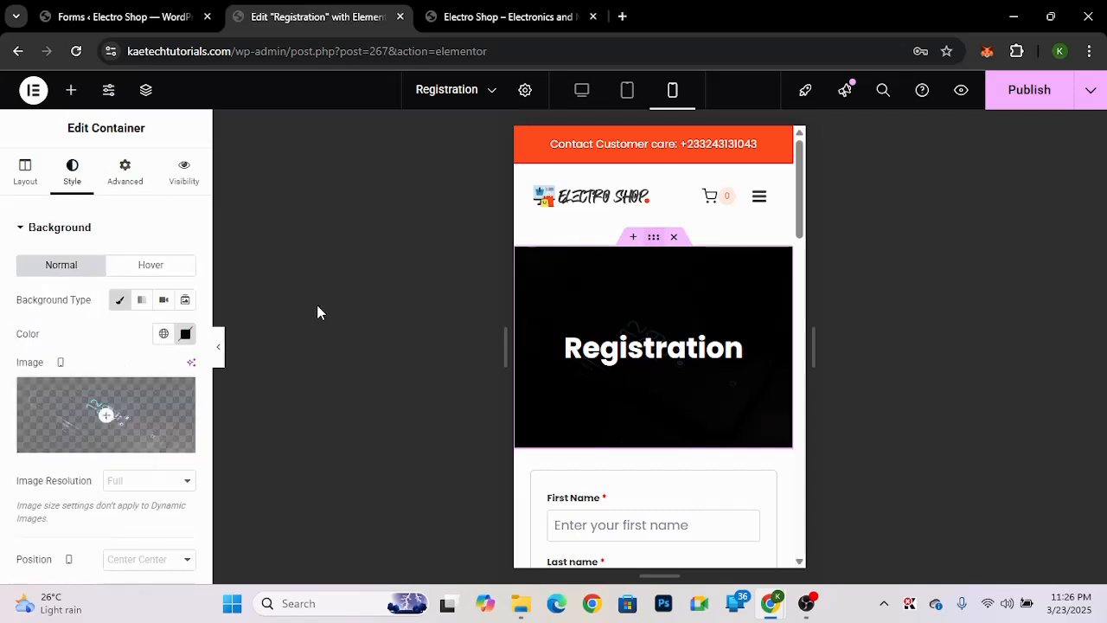
click(26, 173)
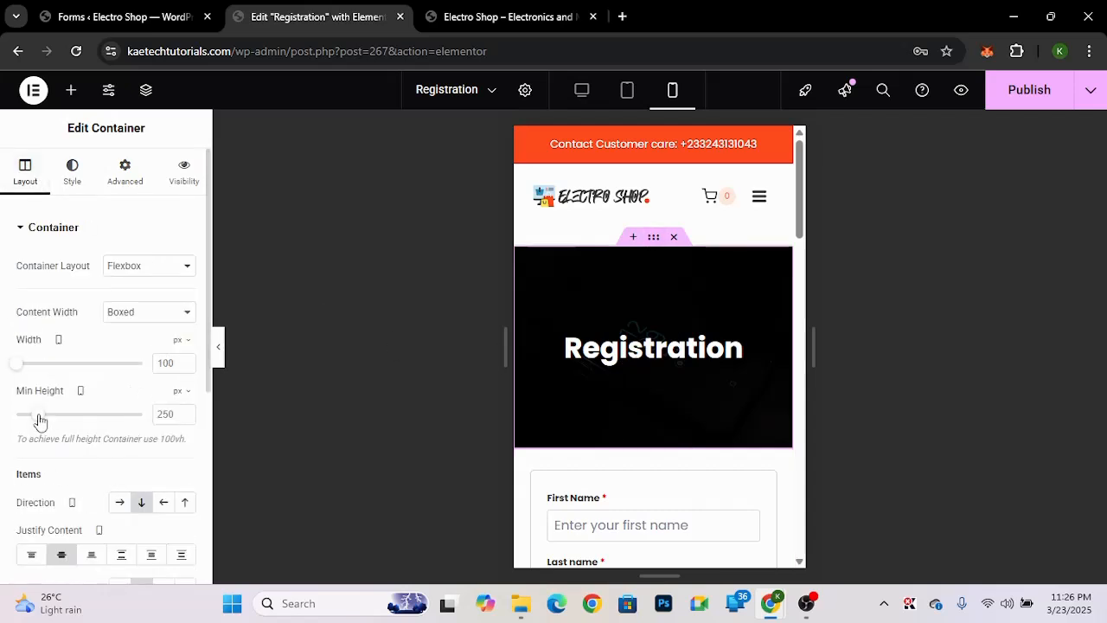
double_click(155, 412)
text(150)
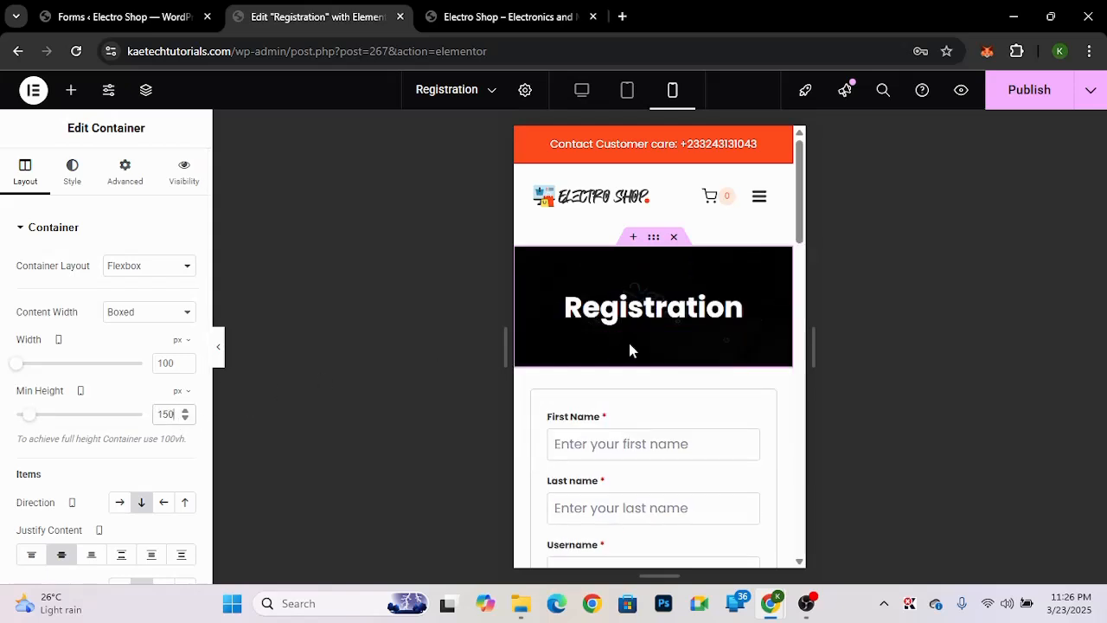
- Set the Registration heading's mobile font size to 25 px
click(734, 304)
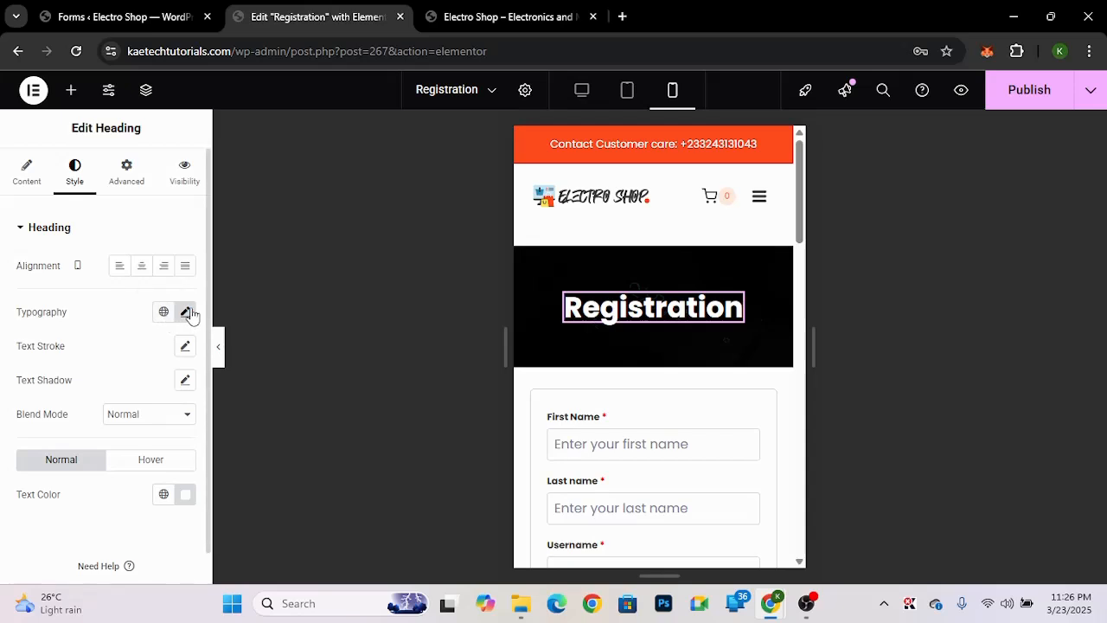
click(186, 313)
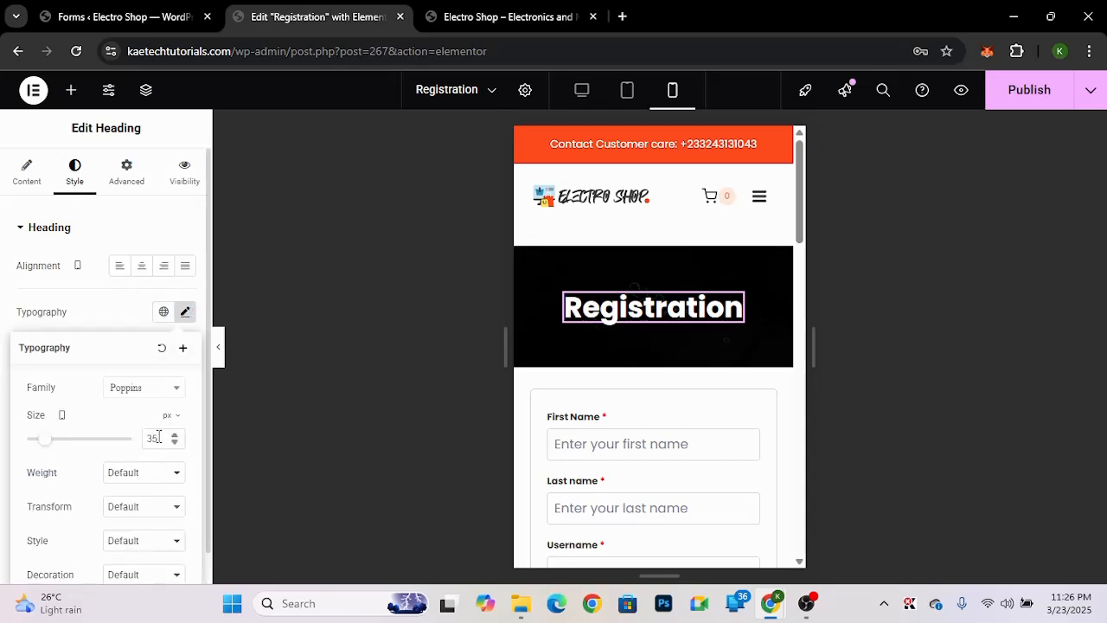
text(25)
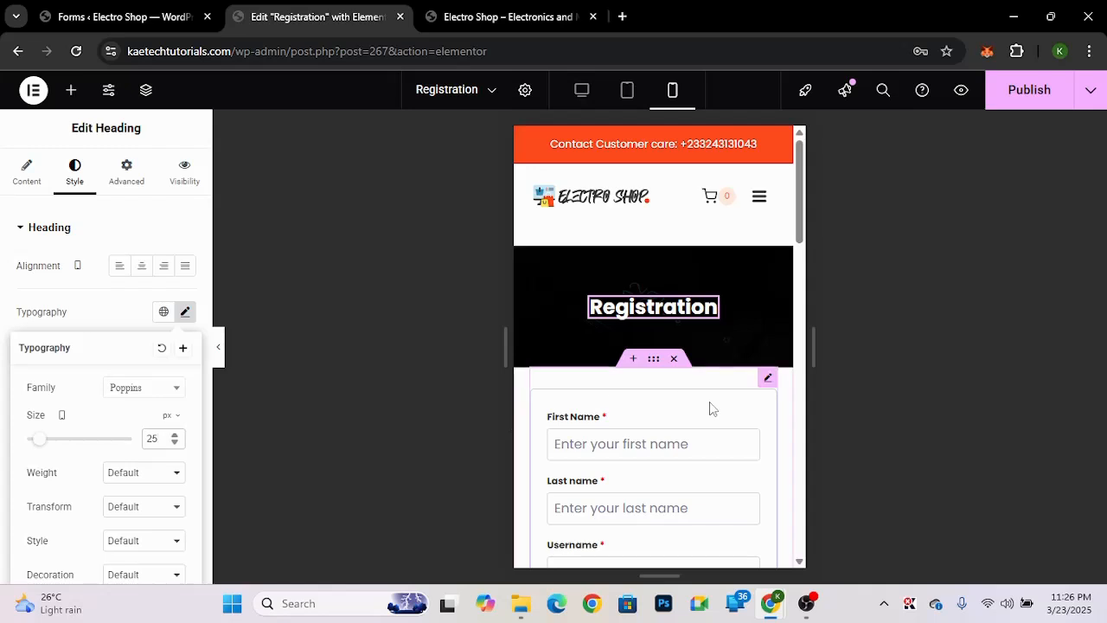
- Set the form container's mobile top padding to 20 px
scroll(712, 407, down, 3)
scroll(712, 408, up, 2)
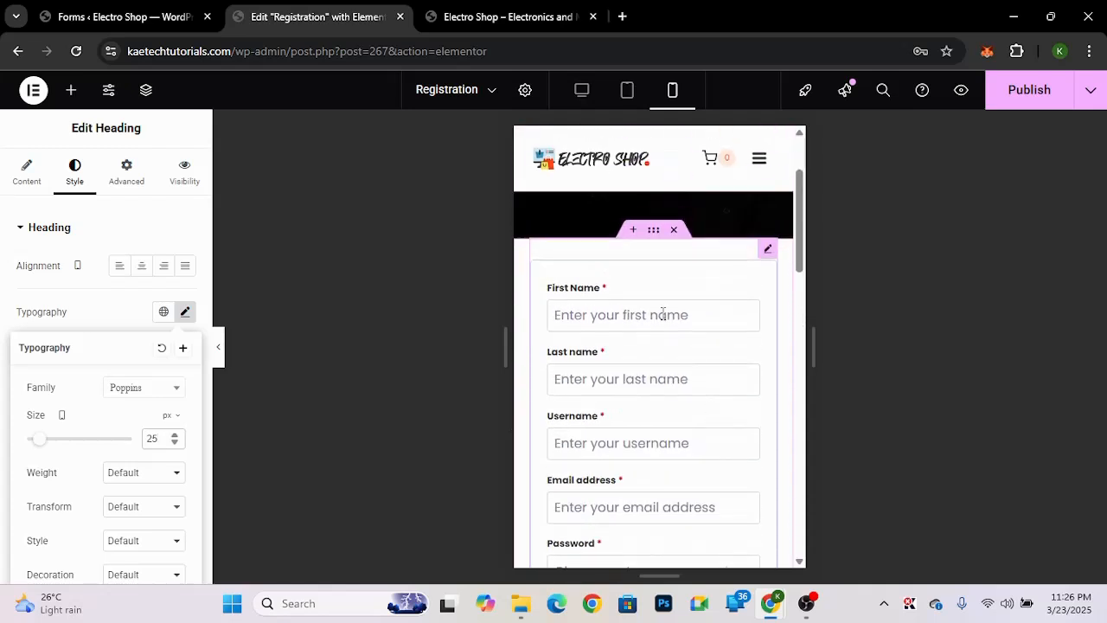
click(655, 230)
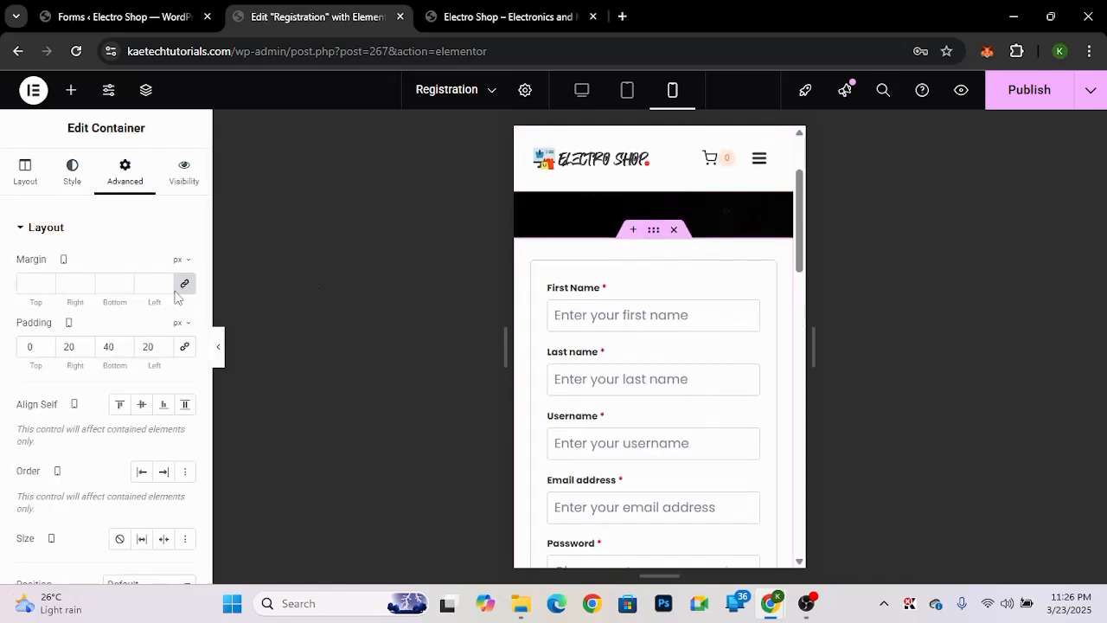
text(2)
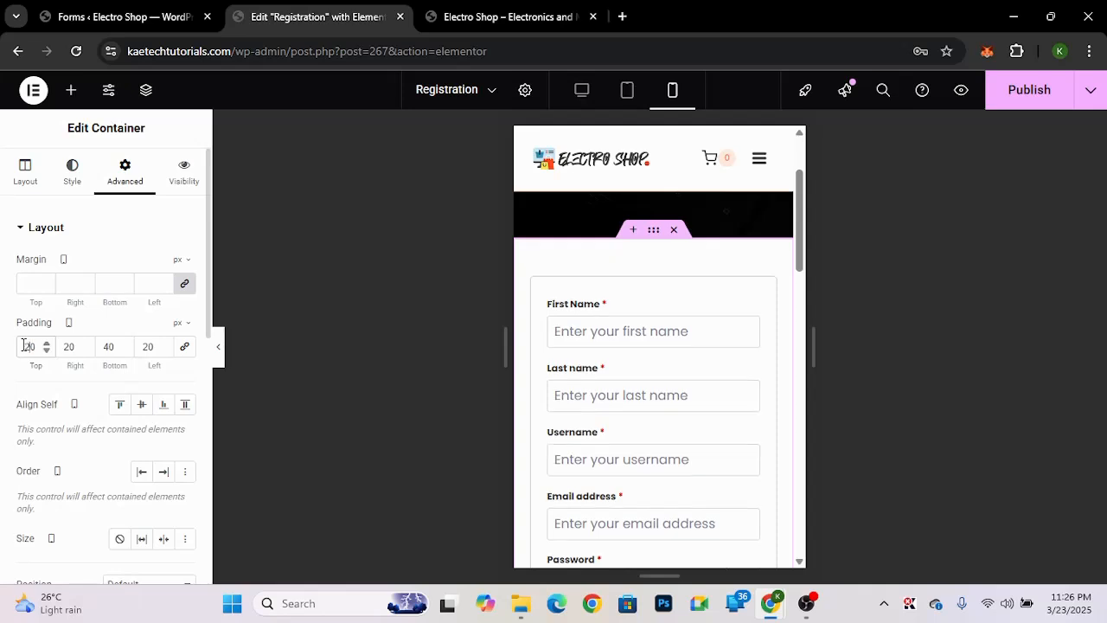
- Set the mobile font size of the "Already have an account?" text below the form to 14 px
scroll(702, 388, down, 6)
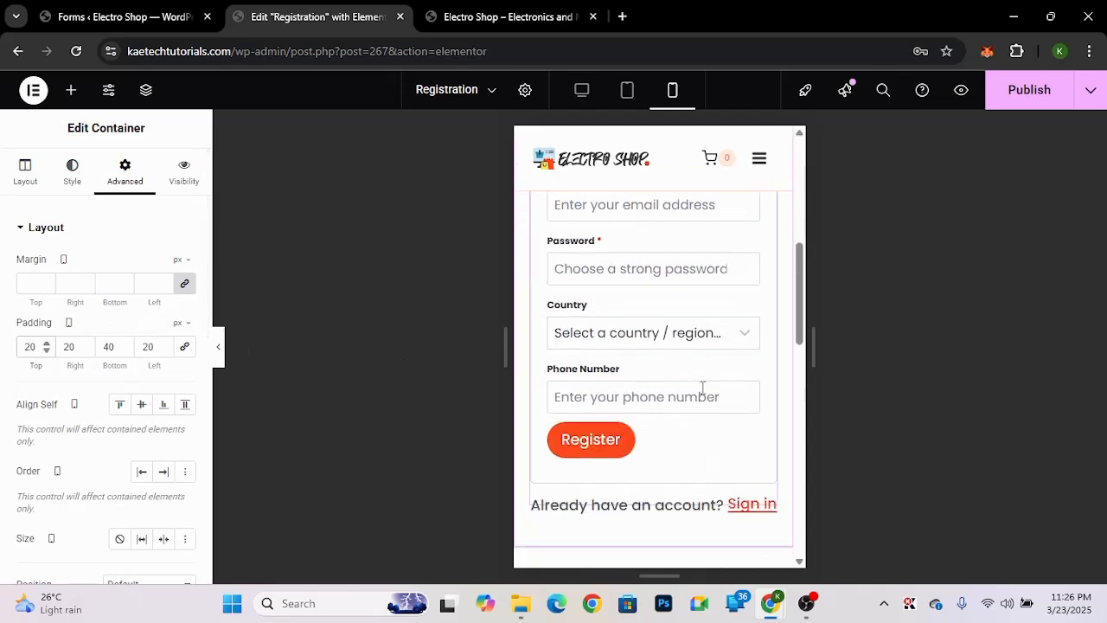
scroll(703, 386, down, 1)
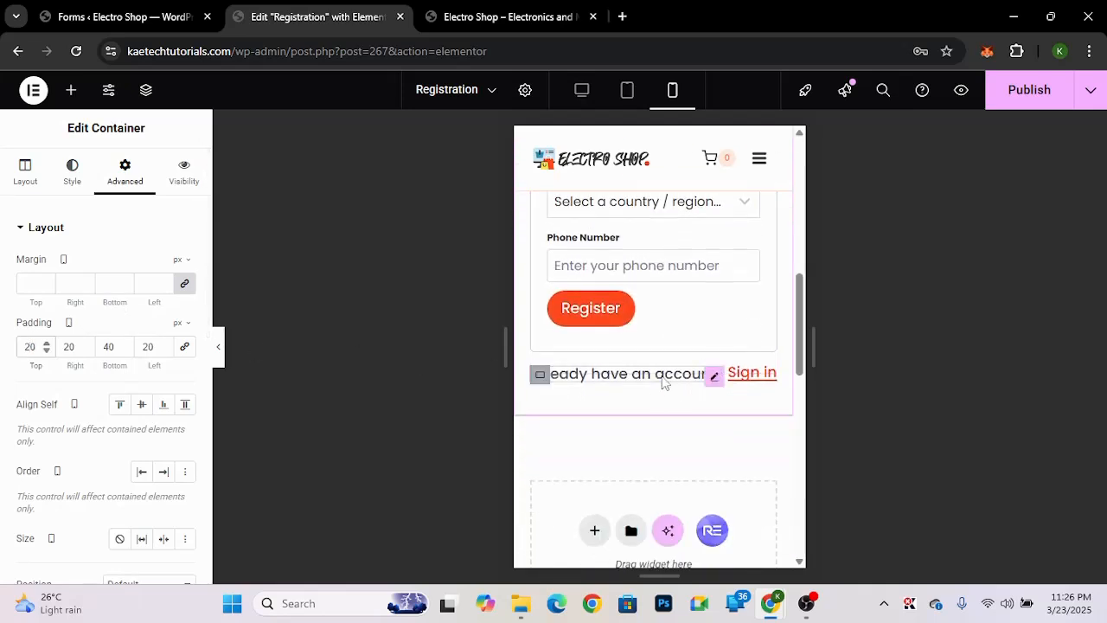
click(716, 378)
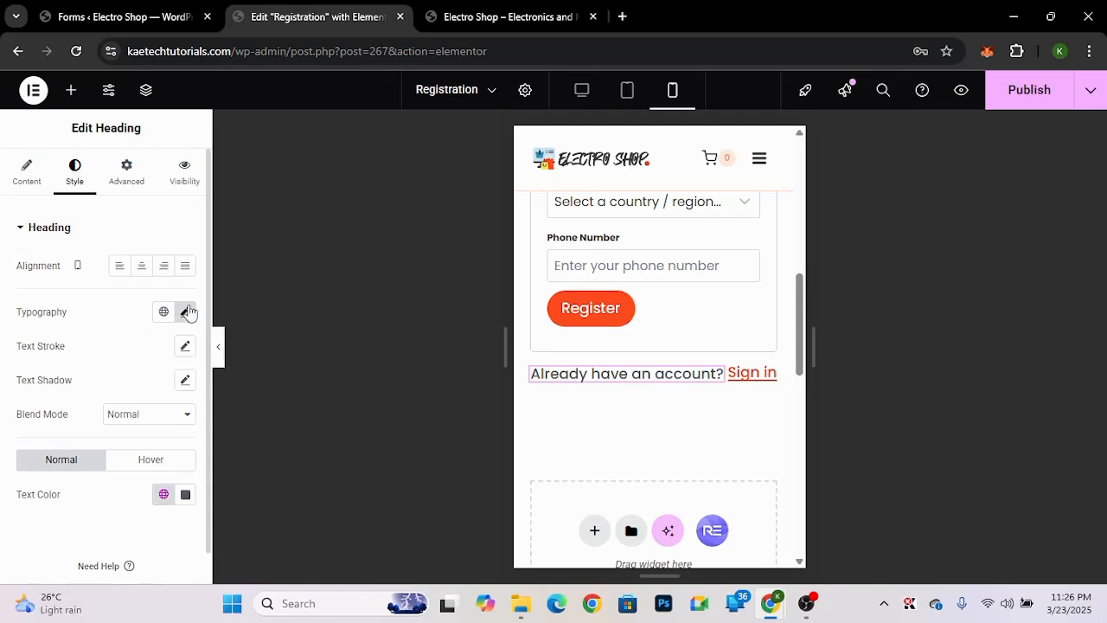
click(185, 312)
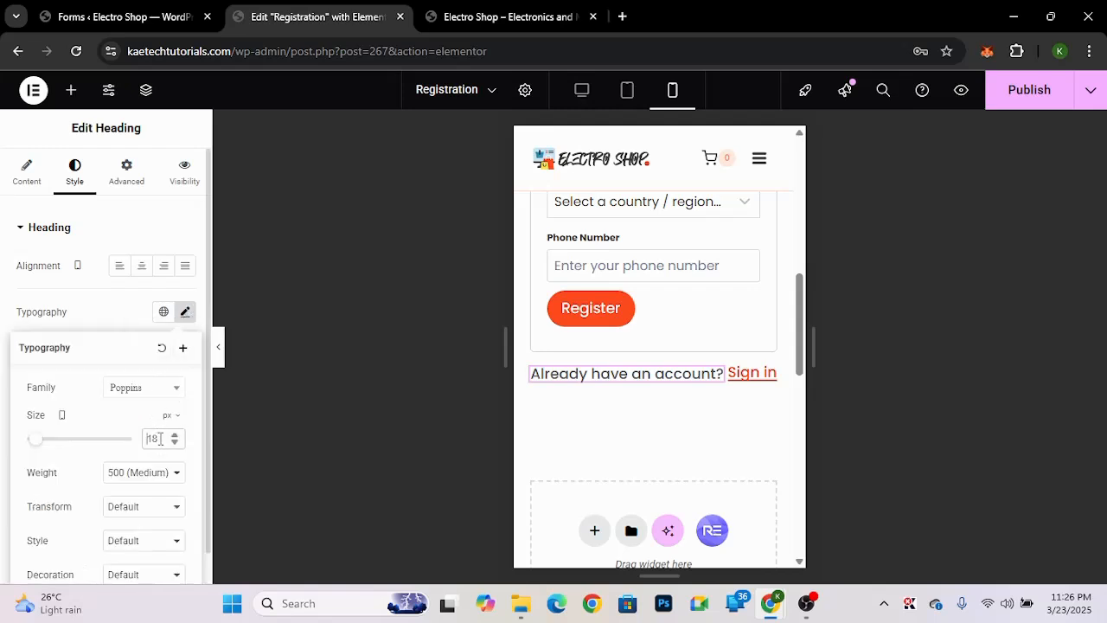
key(BackSpace)
text(4)
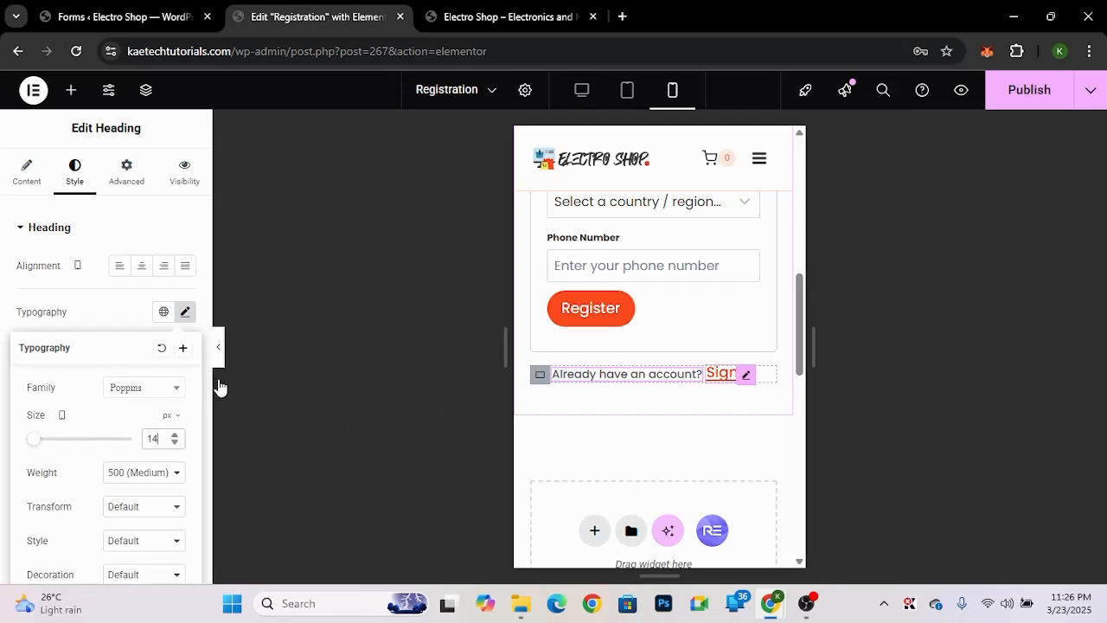
- Set the Sign in button's mobile font size to 14 px
click(185, 307)
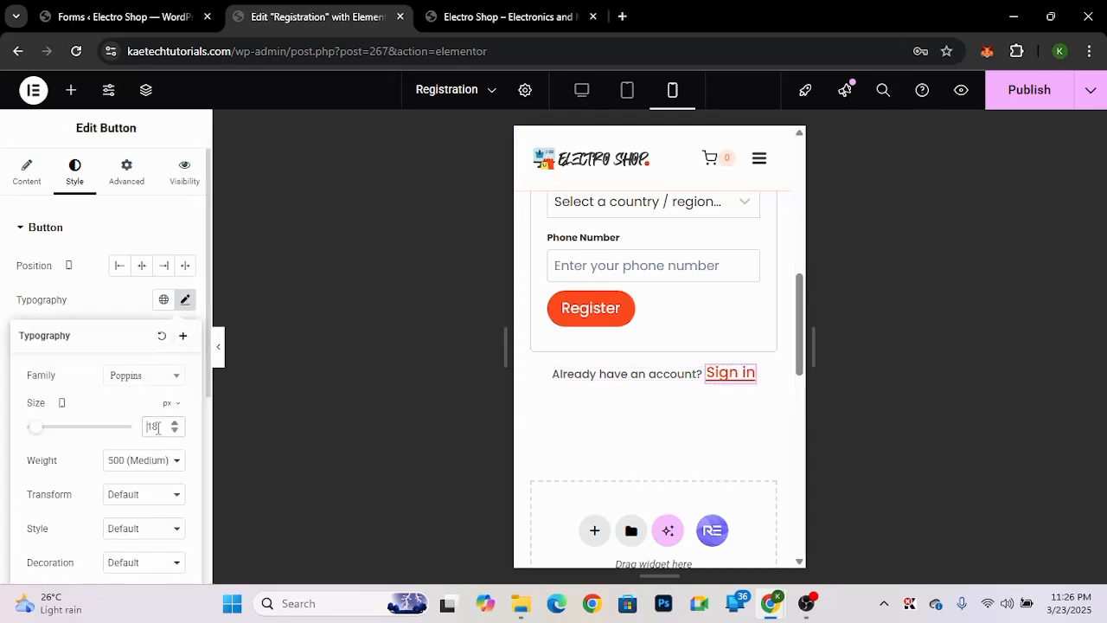
key(BackSpace)
text(4)
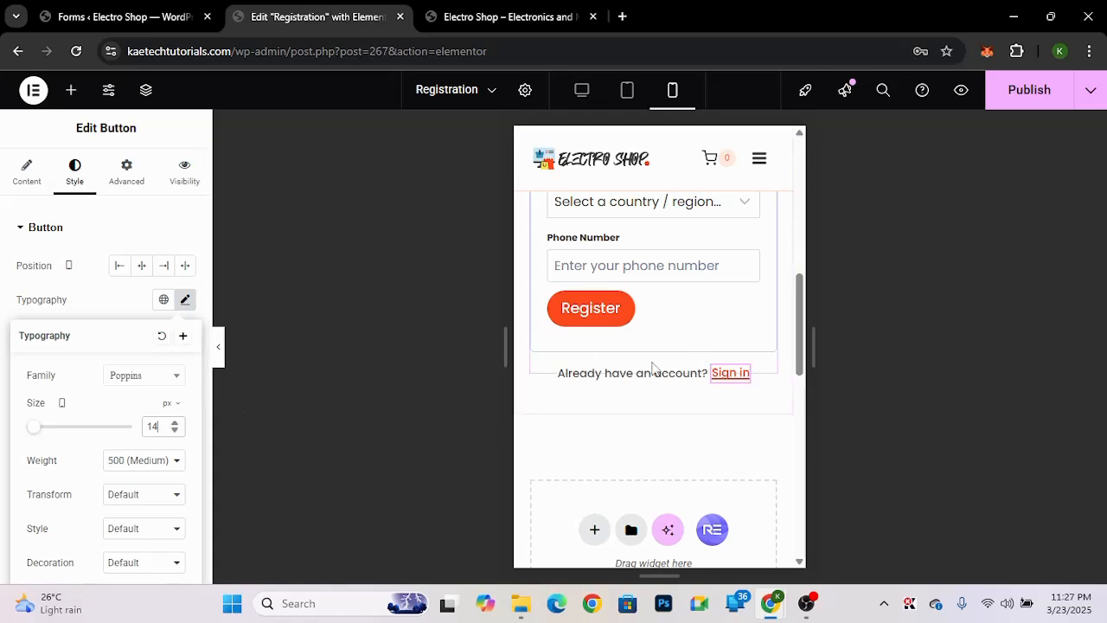
- Set the Sign in button's mobile border width to 0 px on all four sides
click(119, 309)
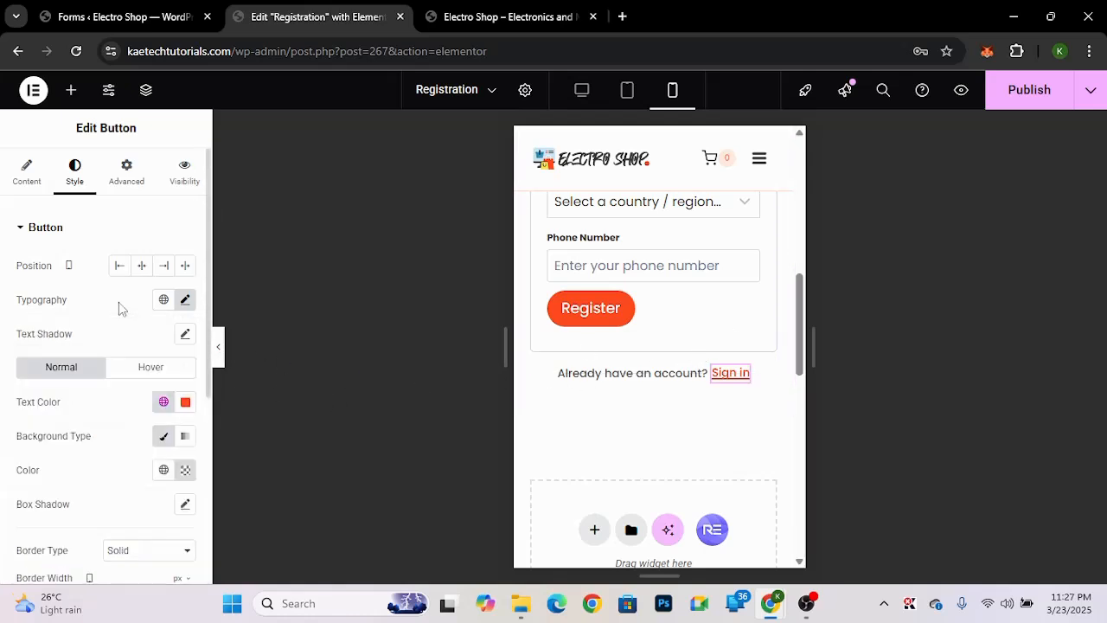
scroll(139, 430, down, 2)
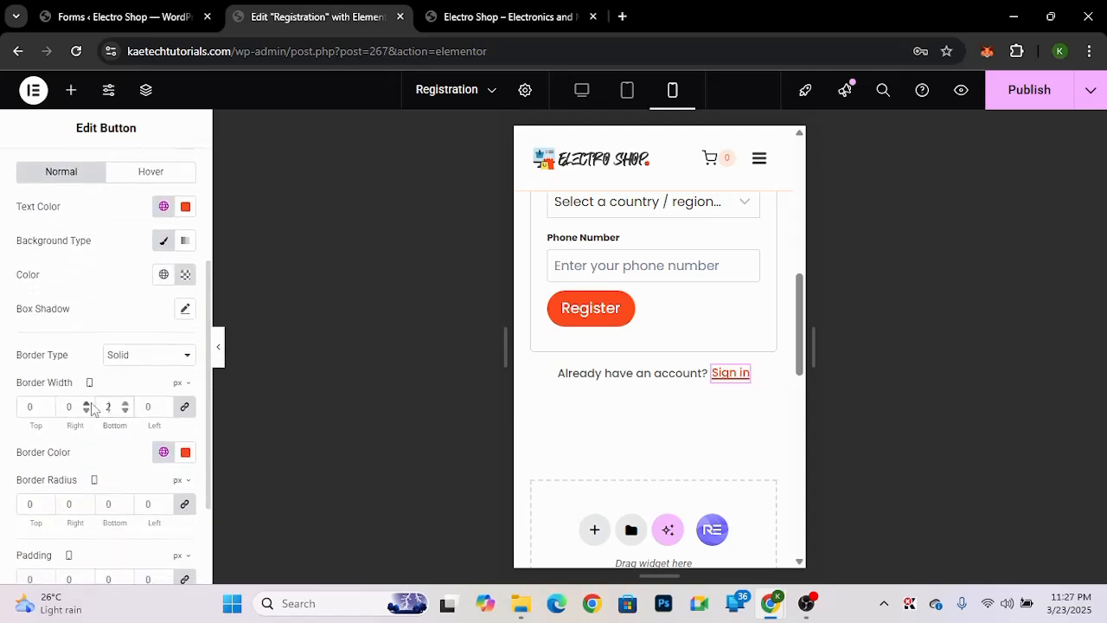
key(BackSpace)
text(1)
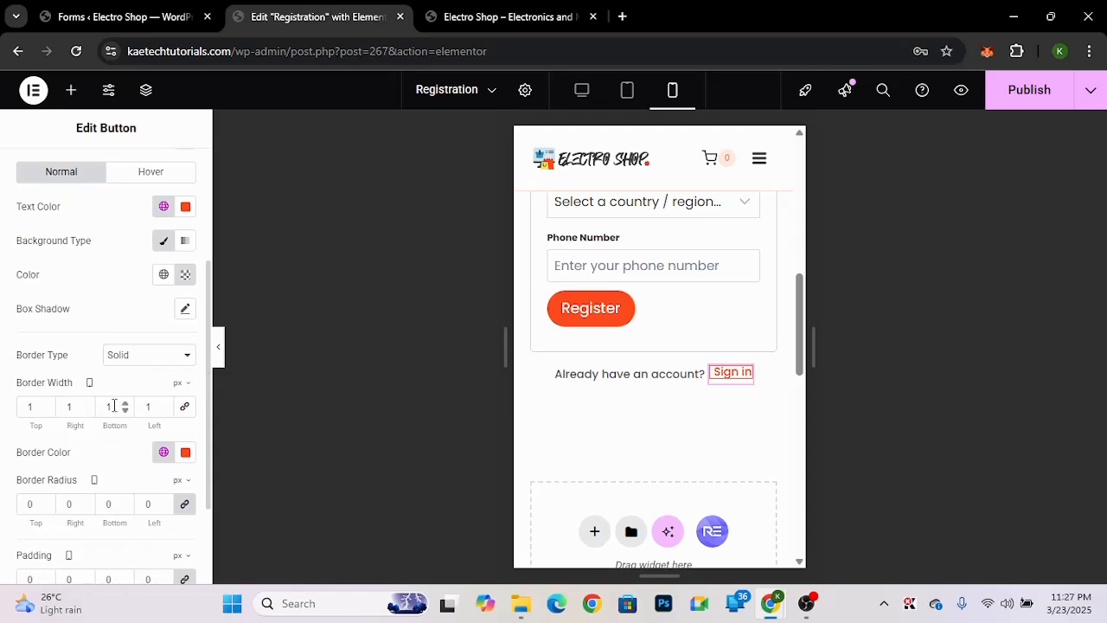
drag(38, 407, 11, 406)
text(0)
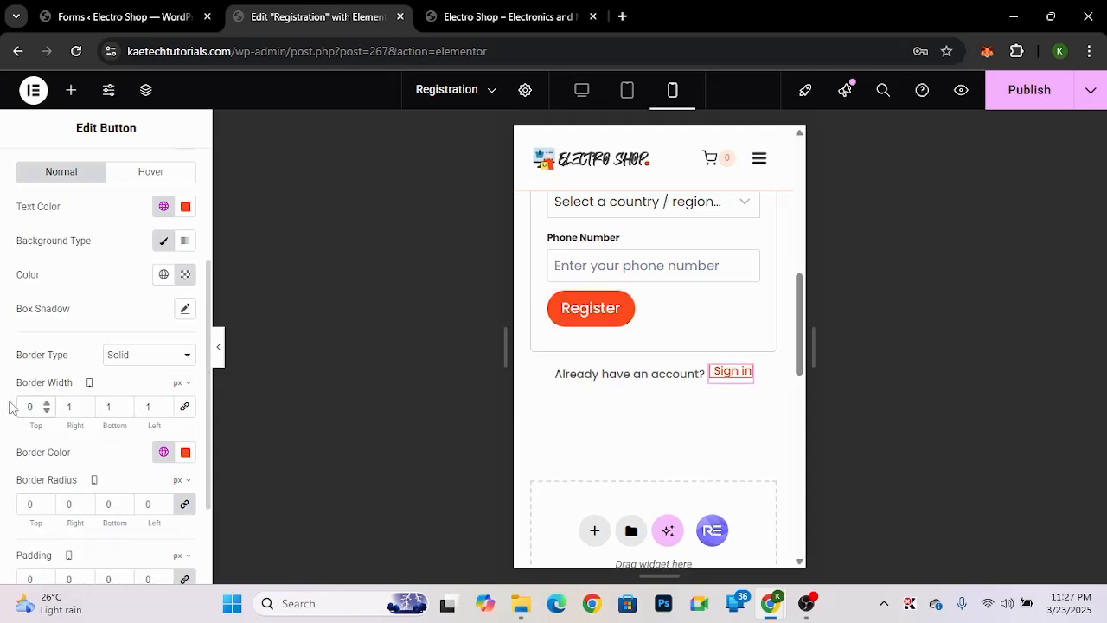
click(184, 410)
click(184, 414)
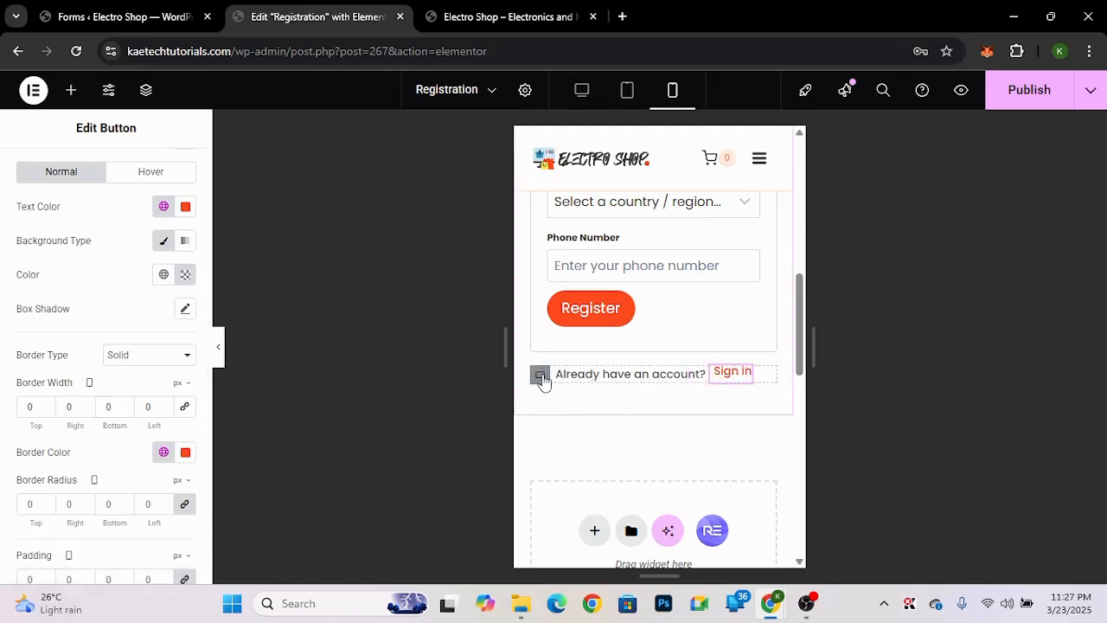
click(541, 378)
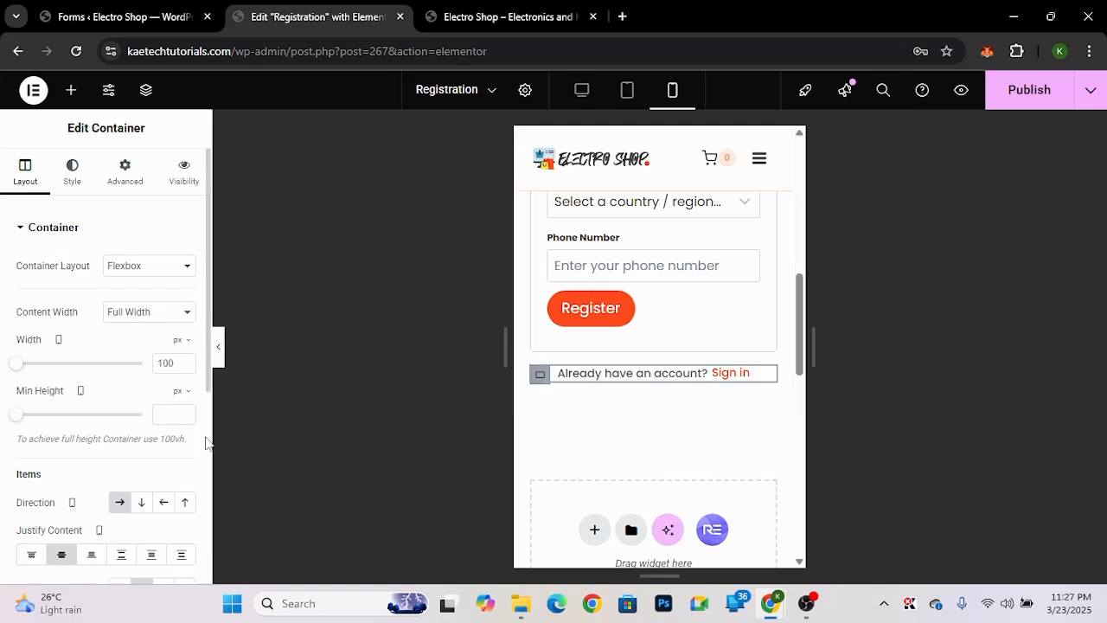
scroll(72, 459, down, 2)
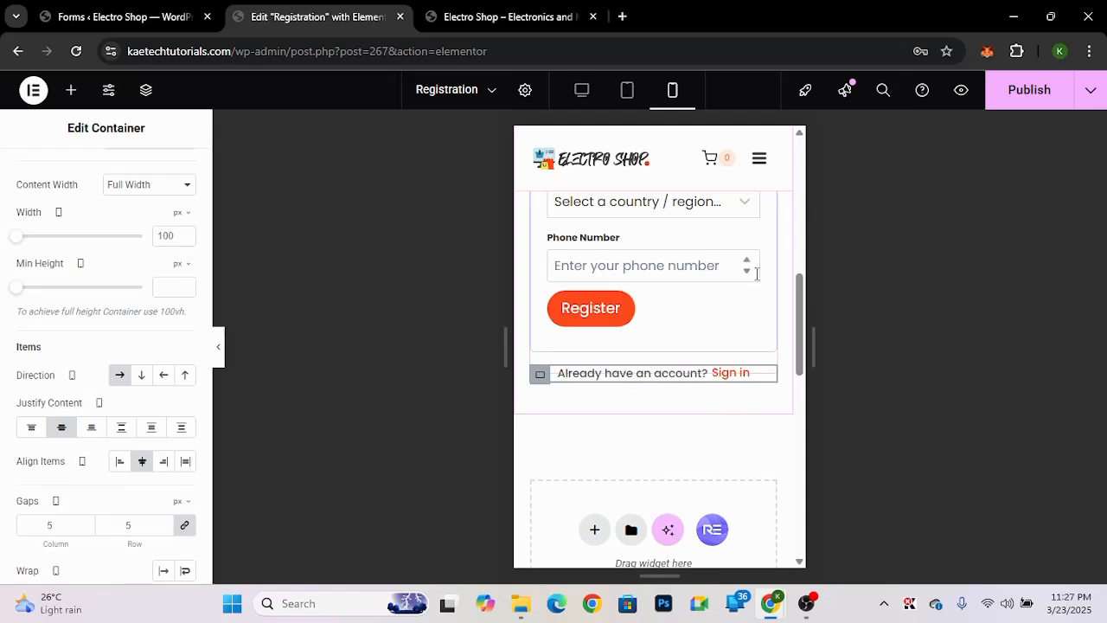
scroll(756, 273, up, 2)
scroll(757, 274, up, 5)
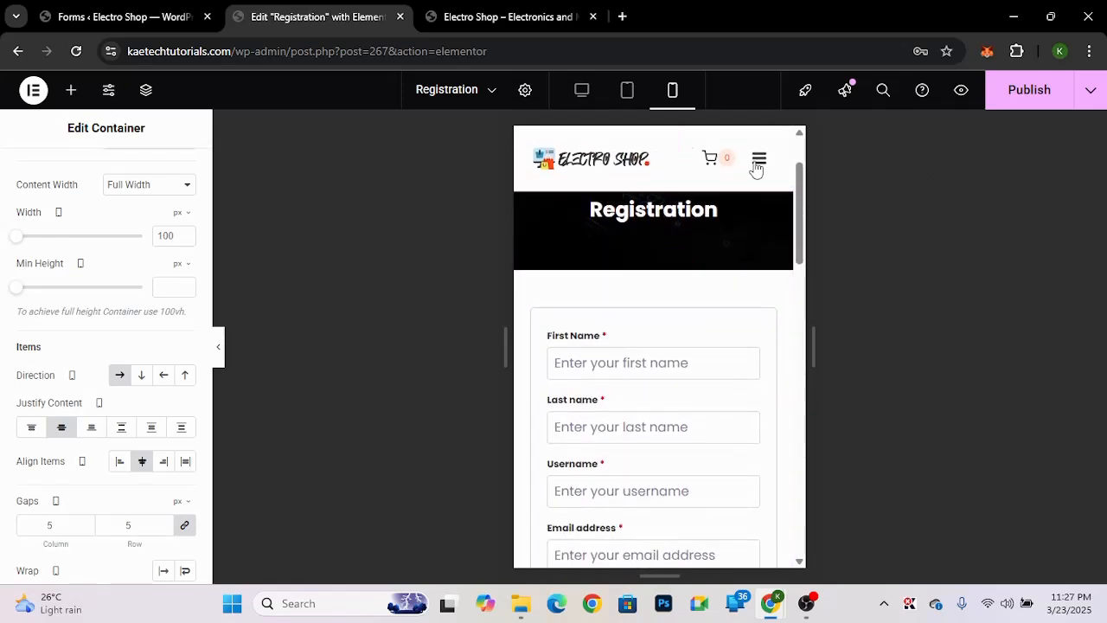
- Switch to the desktop layout, set the Sign in button's bottom border width to 0 px and publish the Registration page
click(587, 96)
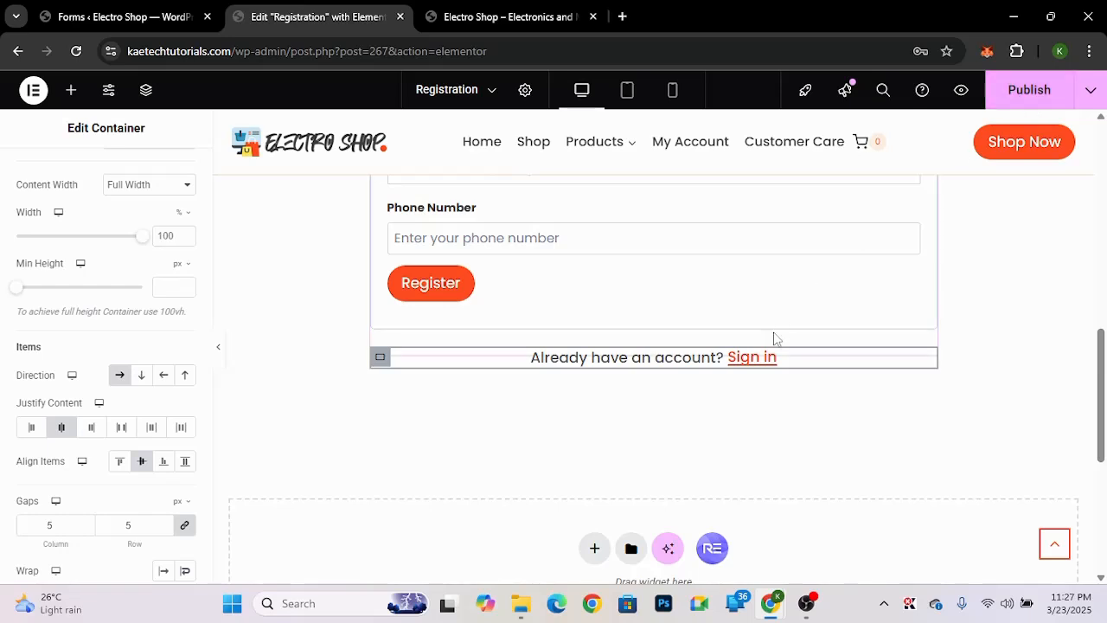
mouse_move(776, 365)
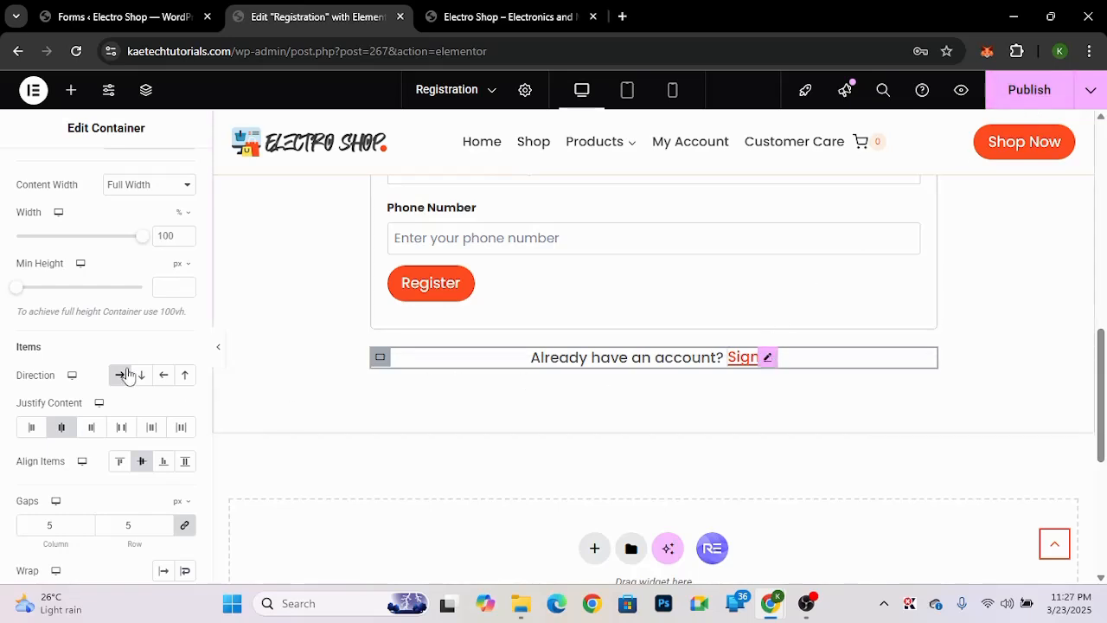
scroll(67, 515, down, 4)
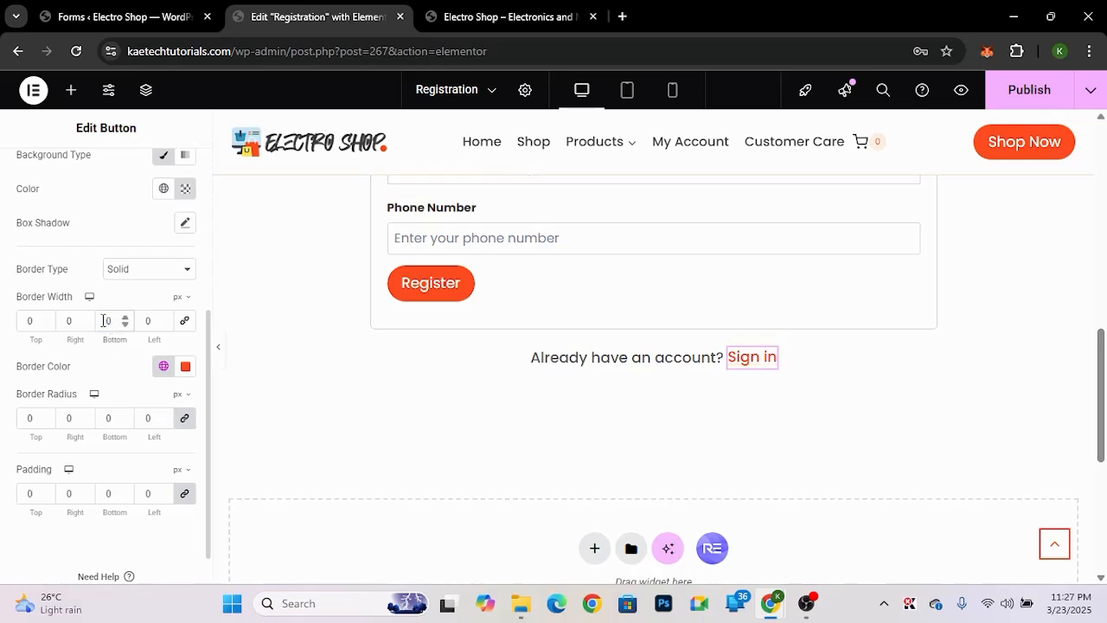
click(1030, 91)
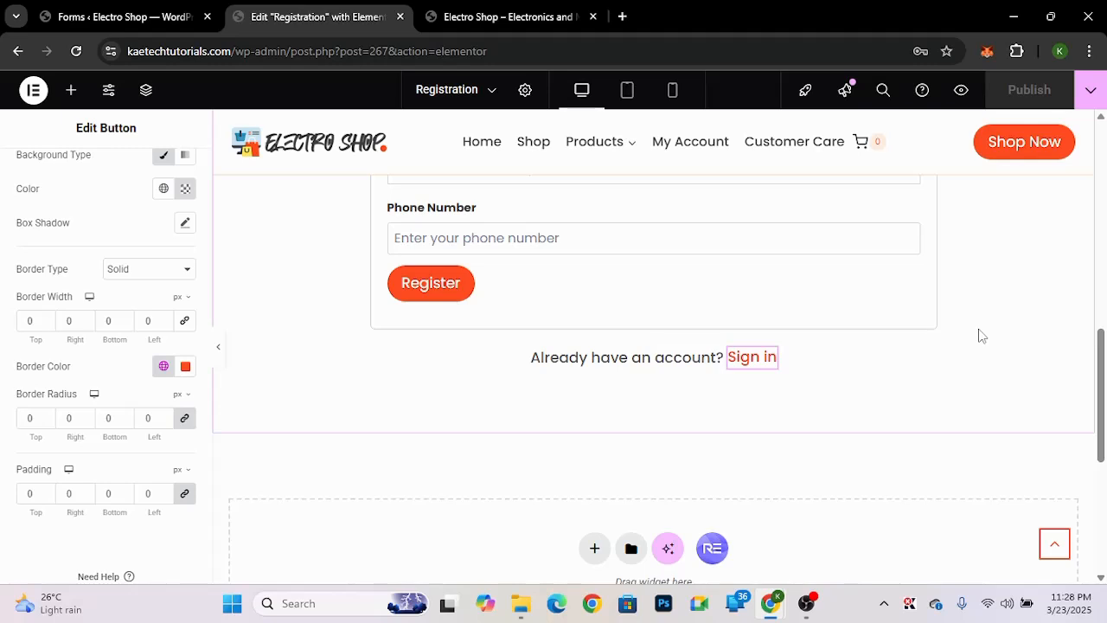
- Switch to the incognito browser window, open the shop's My Account page and examine its Login and Register forms
scroll(980, 335, up, 8)
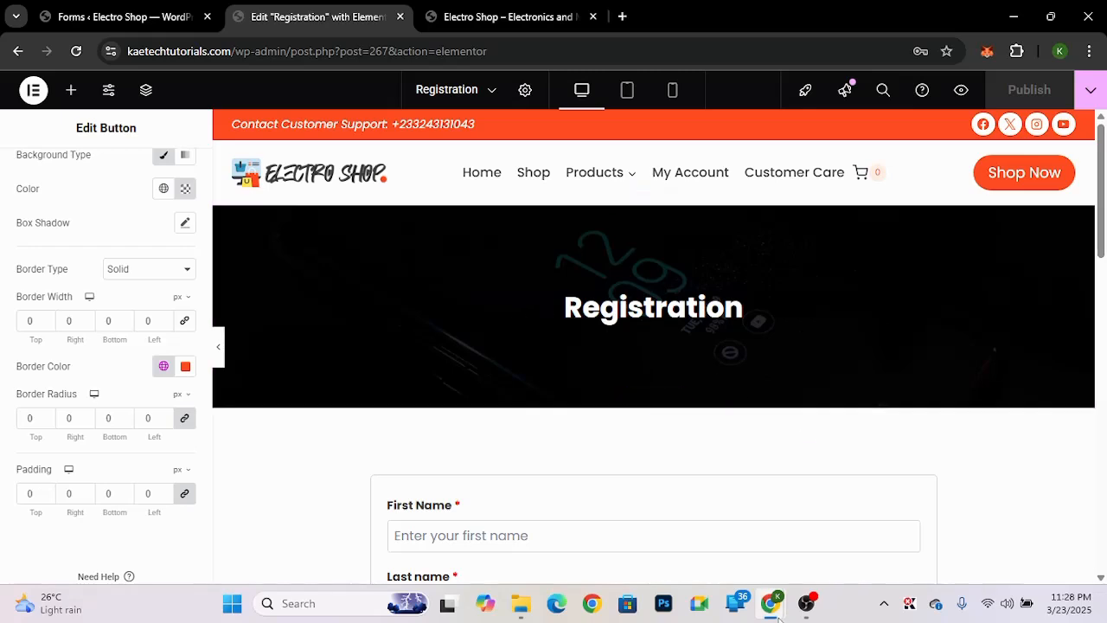
mouse_move(771, 601)
click(811, 538)
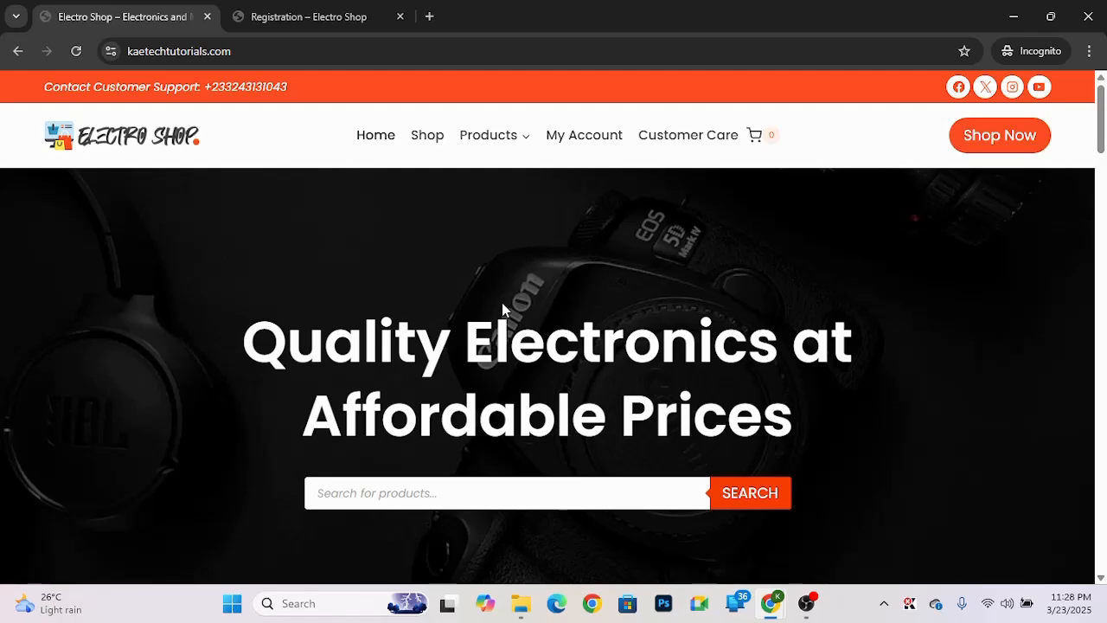
scroll(501, 303, down, 1)
scroll(503, 302, up, 2)
click(585, 136)
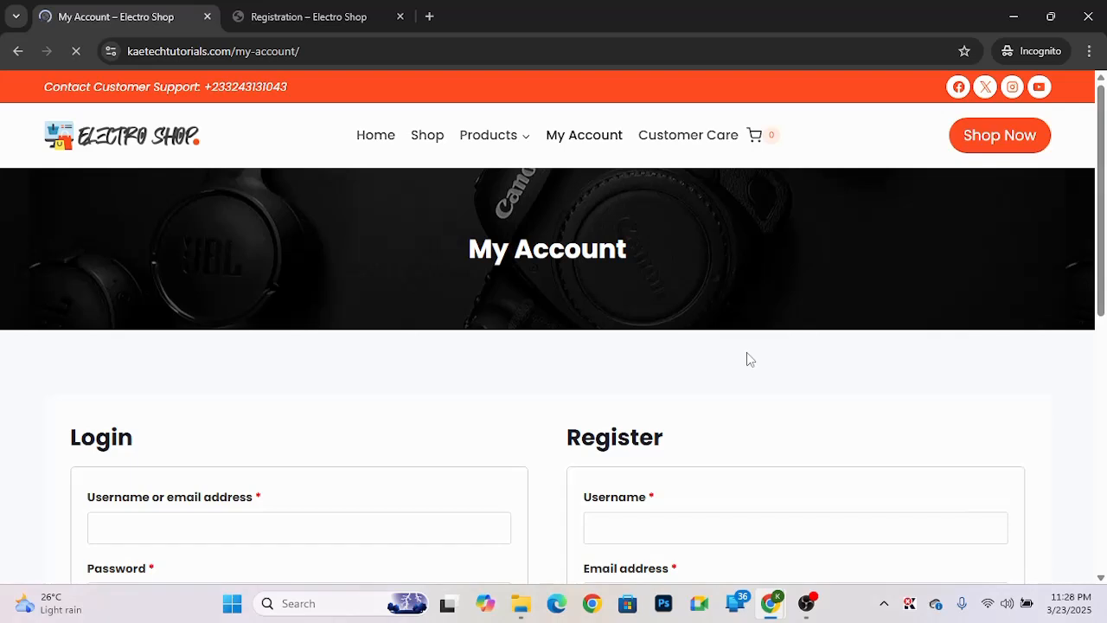
scroll(749, 359, down, 3)
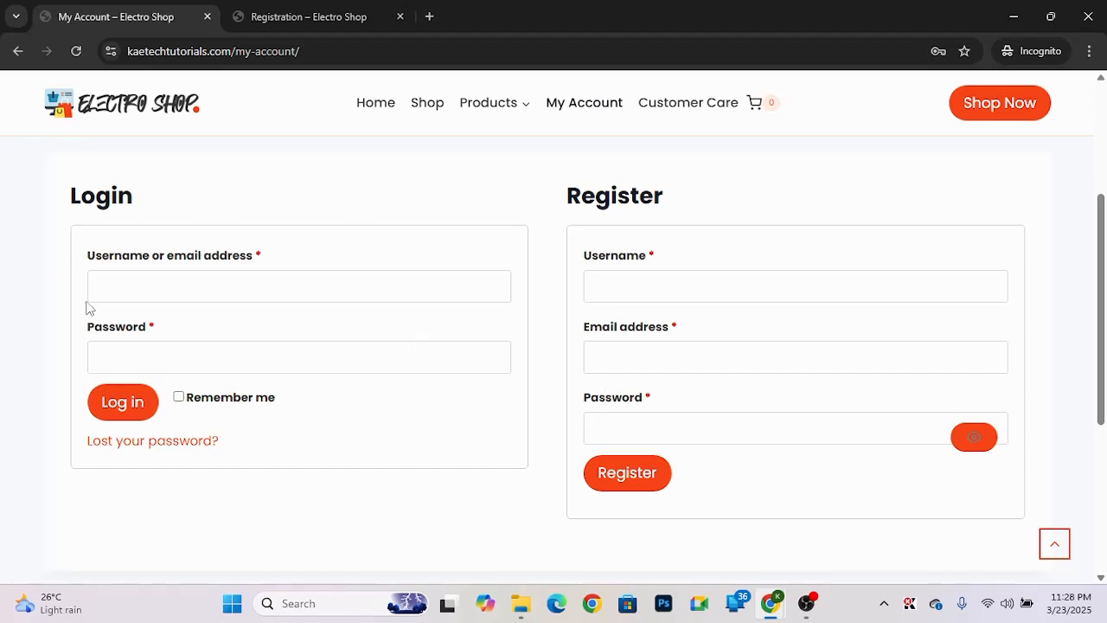
- Switch back to the WordPress admin window and open the Accounts & Privacy section of the WooCommerce settings
mouse_move(765, 615)
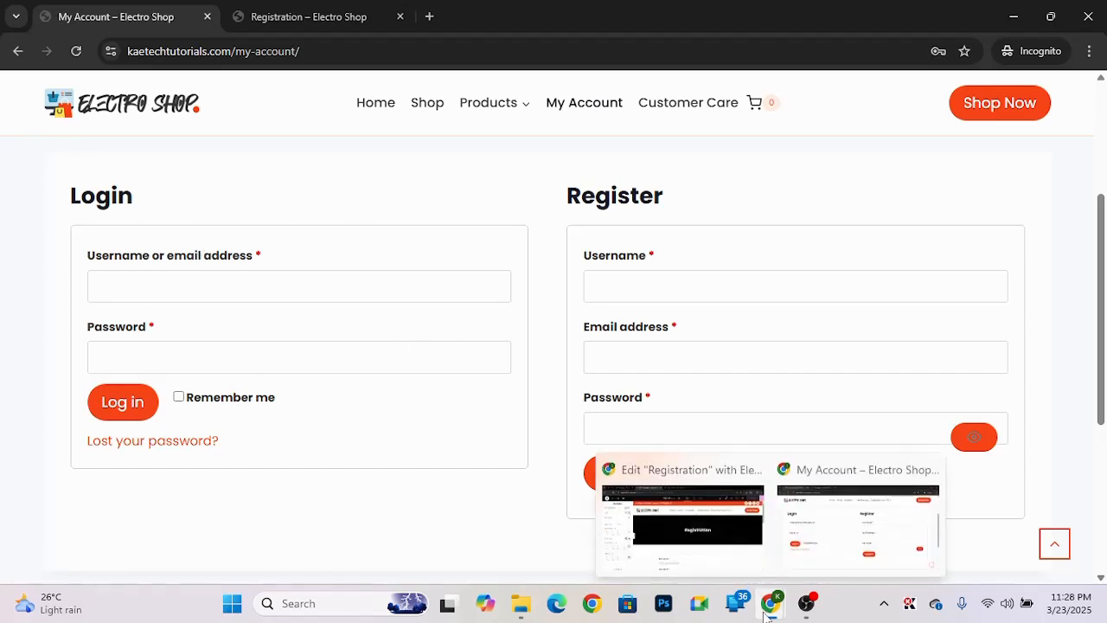
click(679, 515)
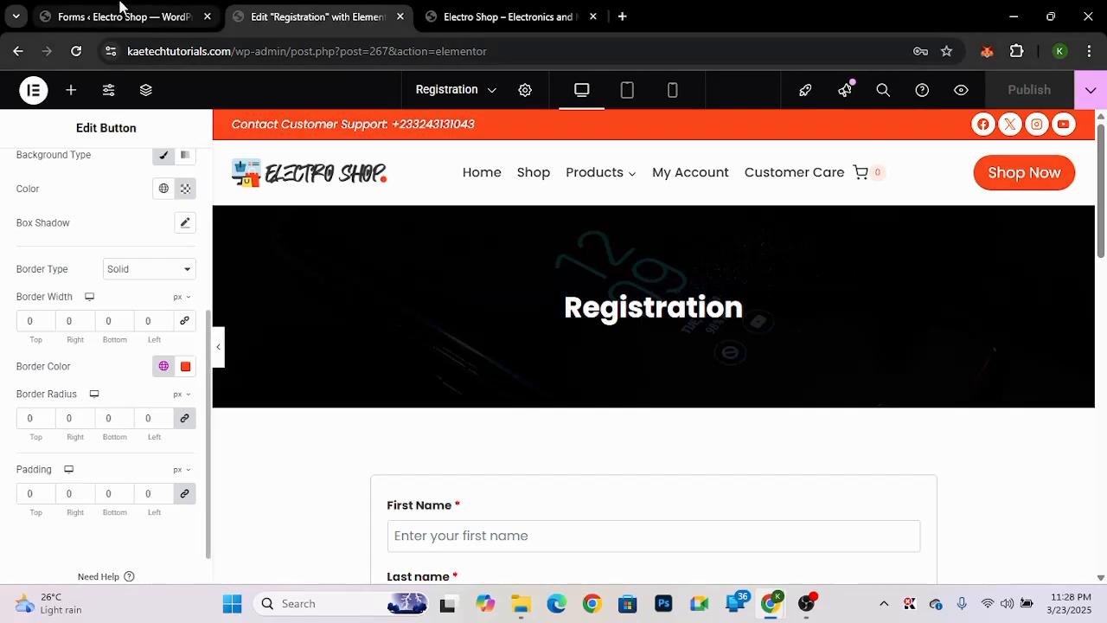
click(121, 14)
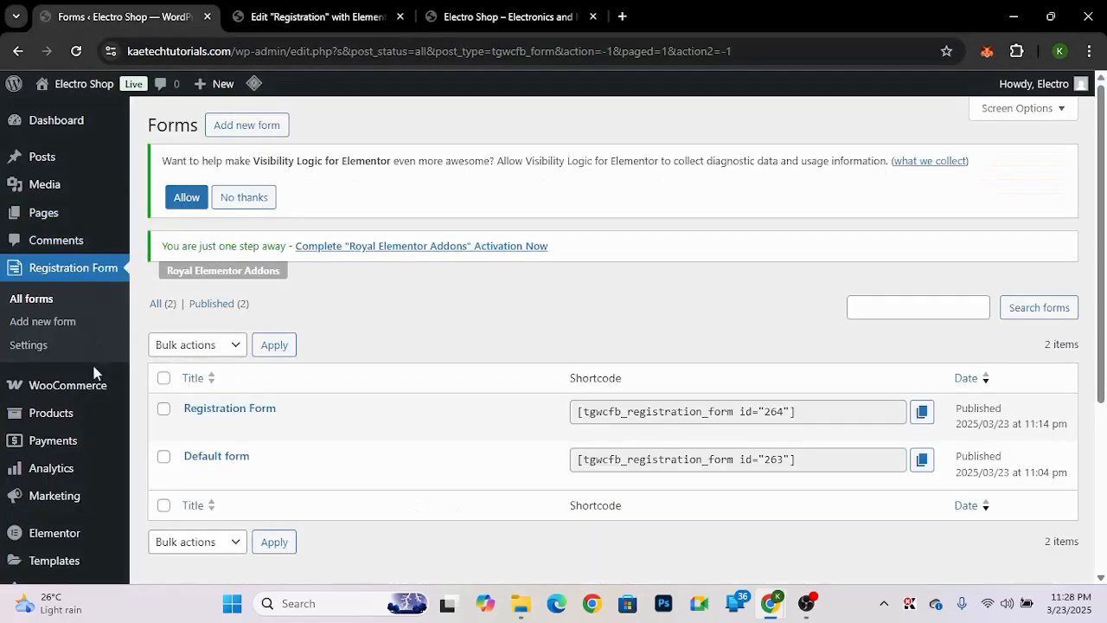
mouse_move(67, 389)
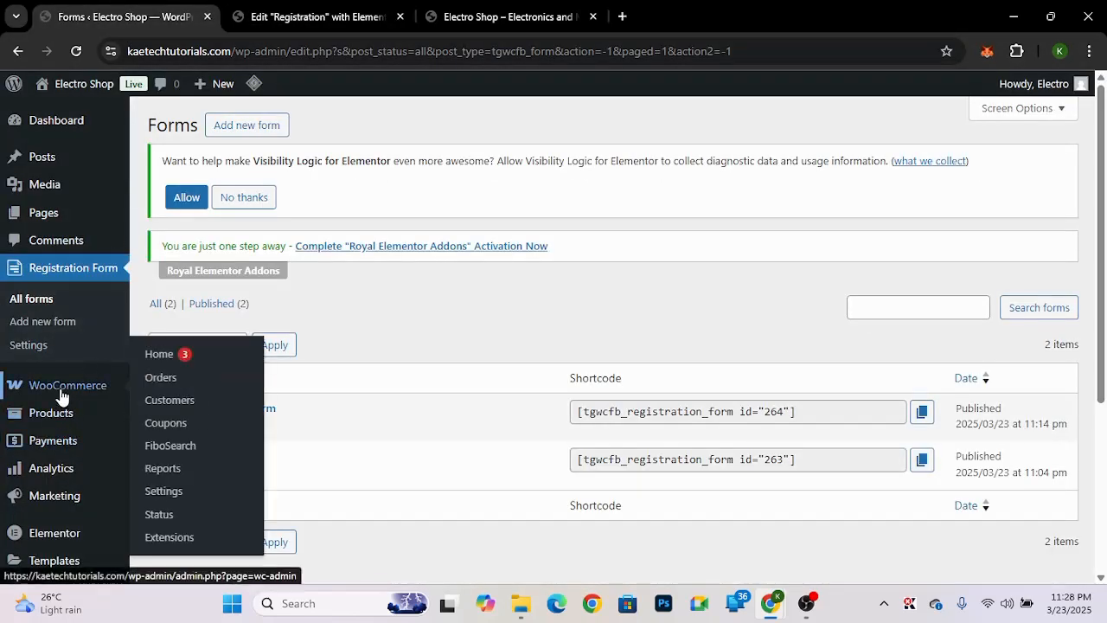
click(175, 489)
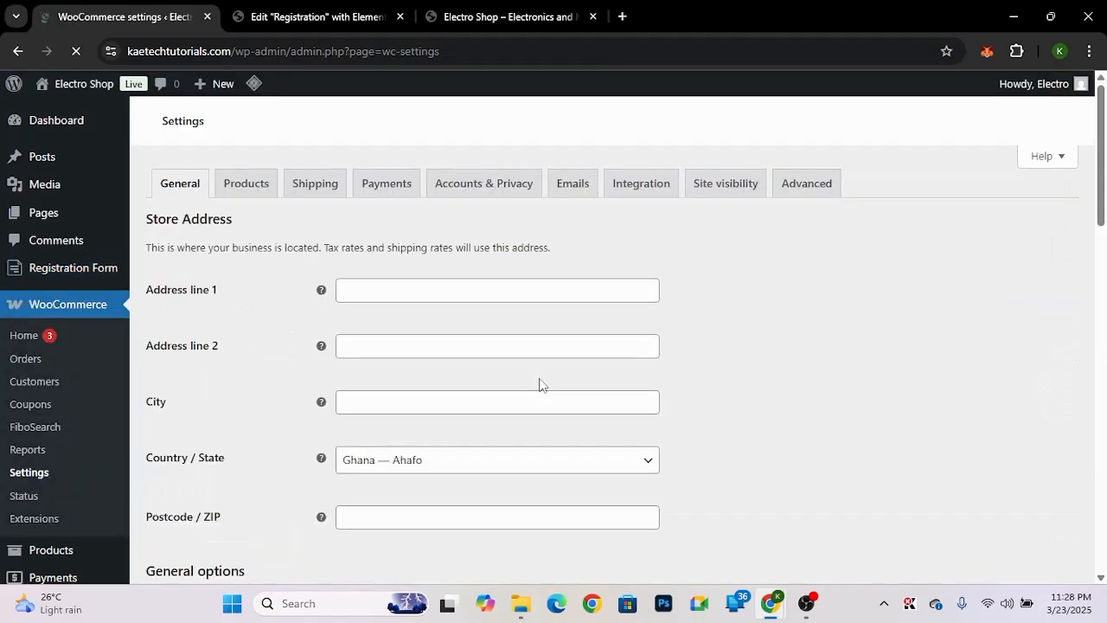
scroll(701, 398, down, 5)
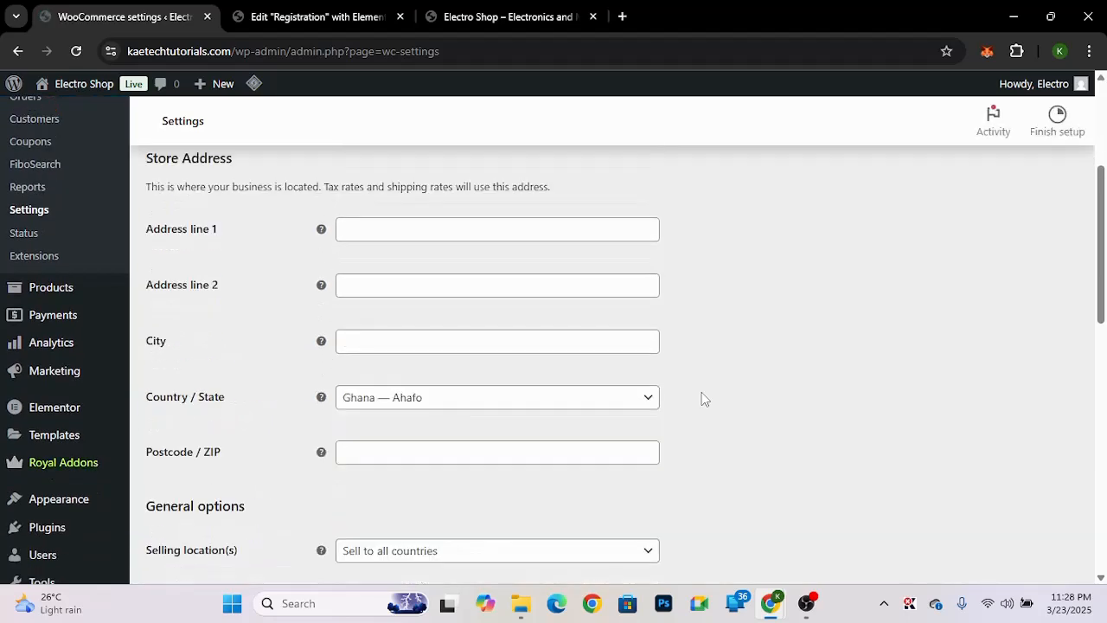
scroll(703, 398, down, 2)
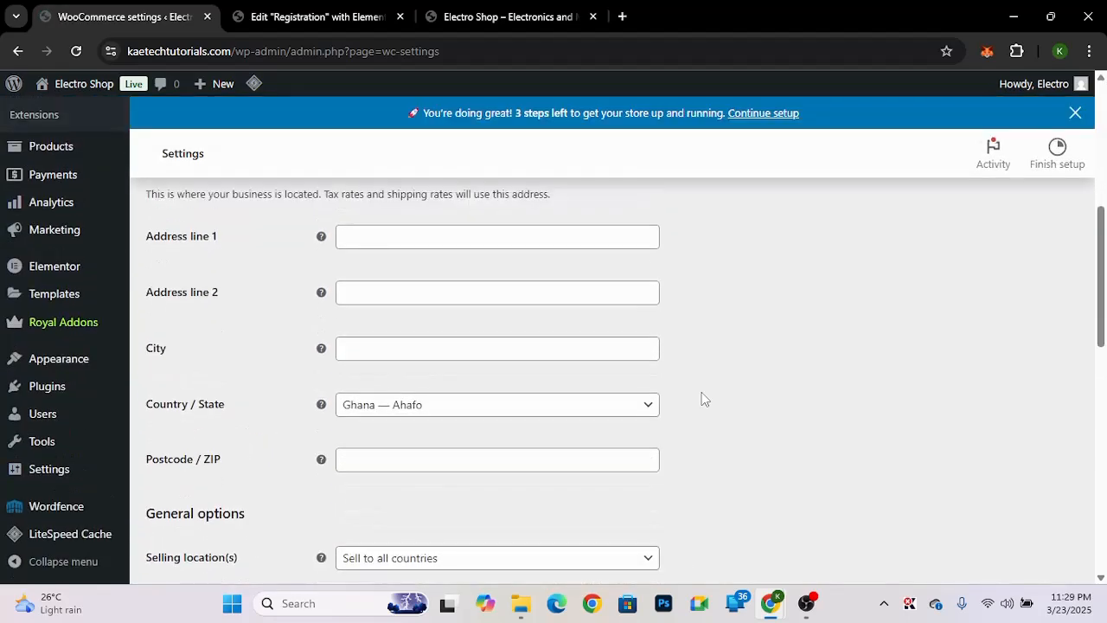
scroll(703, 393, up, 5)
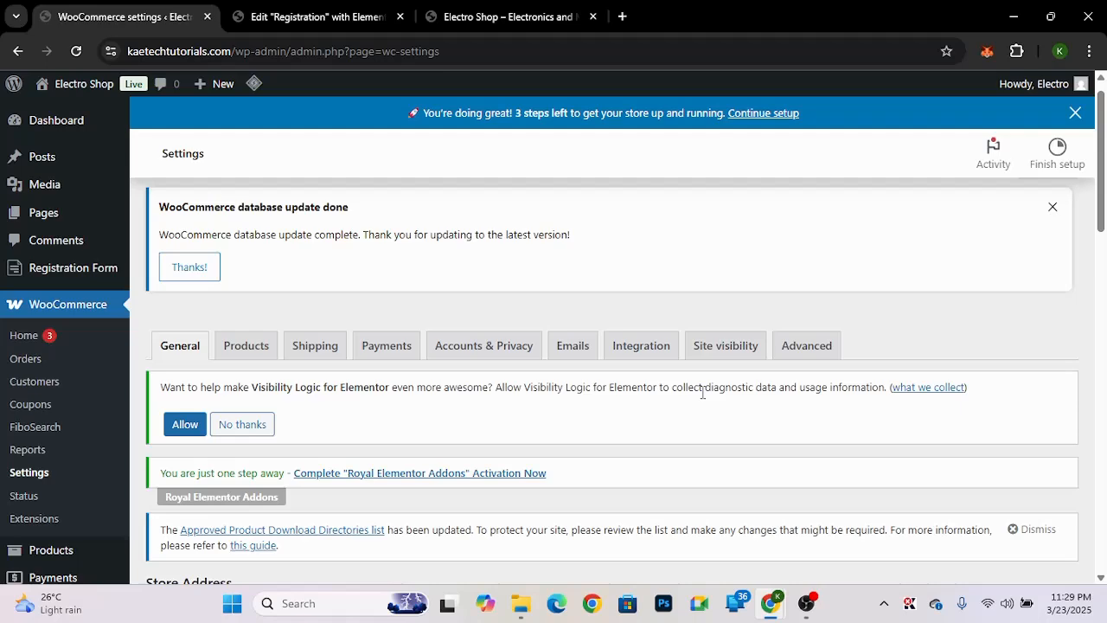
scroll(702, 393, down, 1)
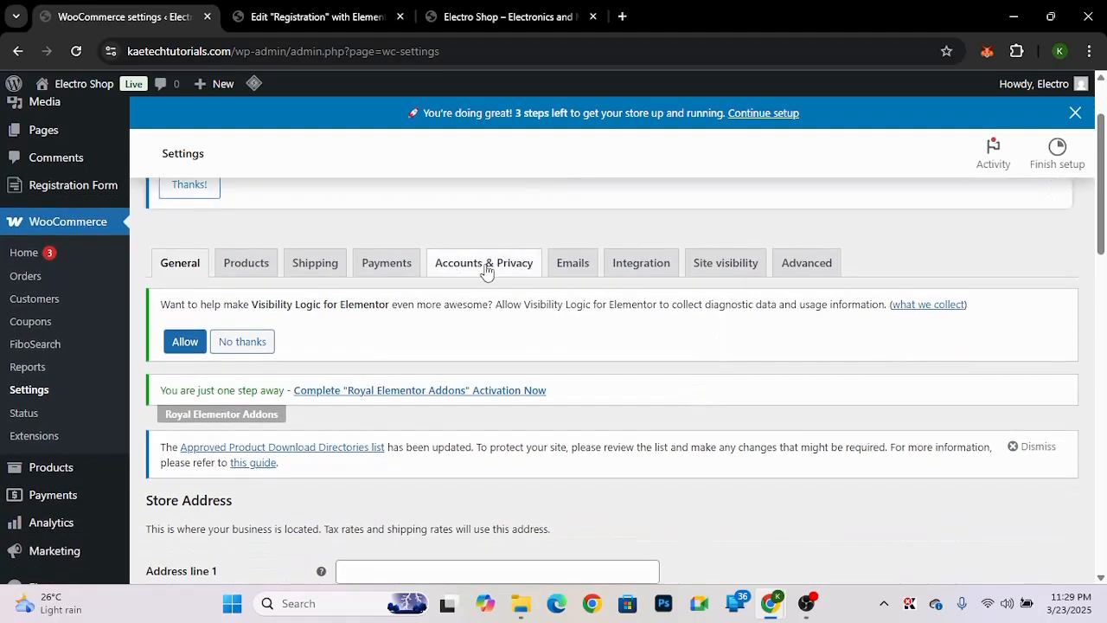
click(486, 269)
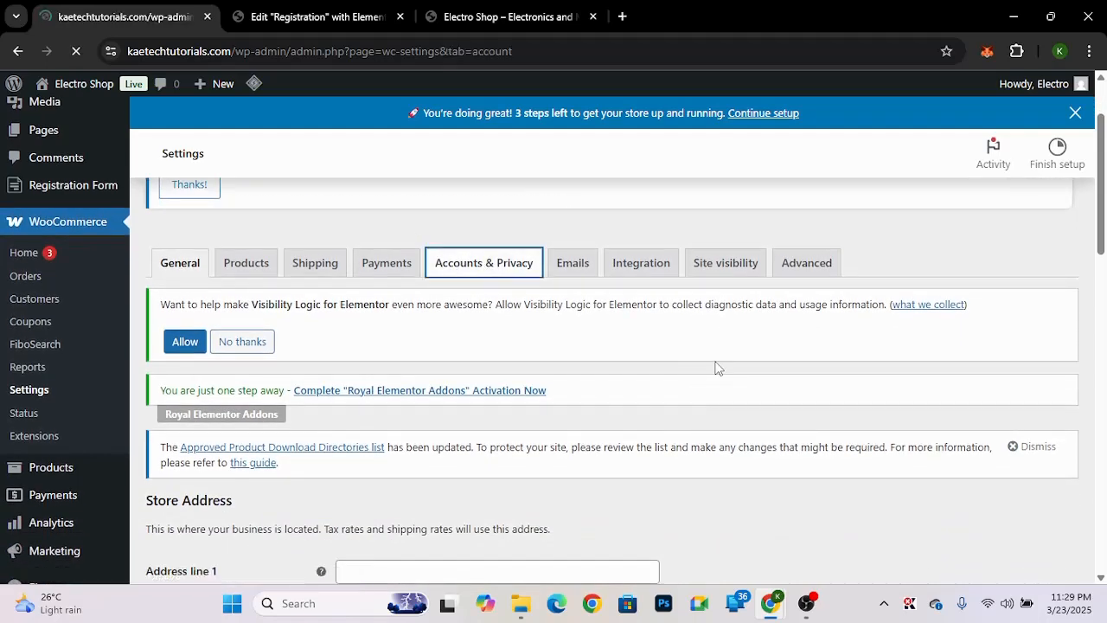
- Disable customer account creation both during checkout and on the "My account" page, and save the settings
scroll(716, 369, down, 1)
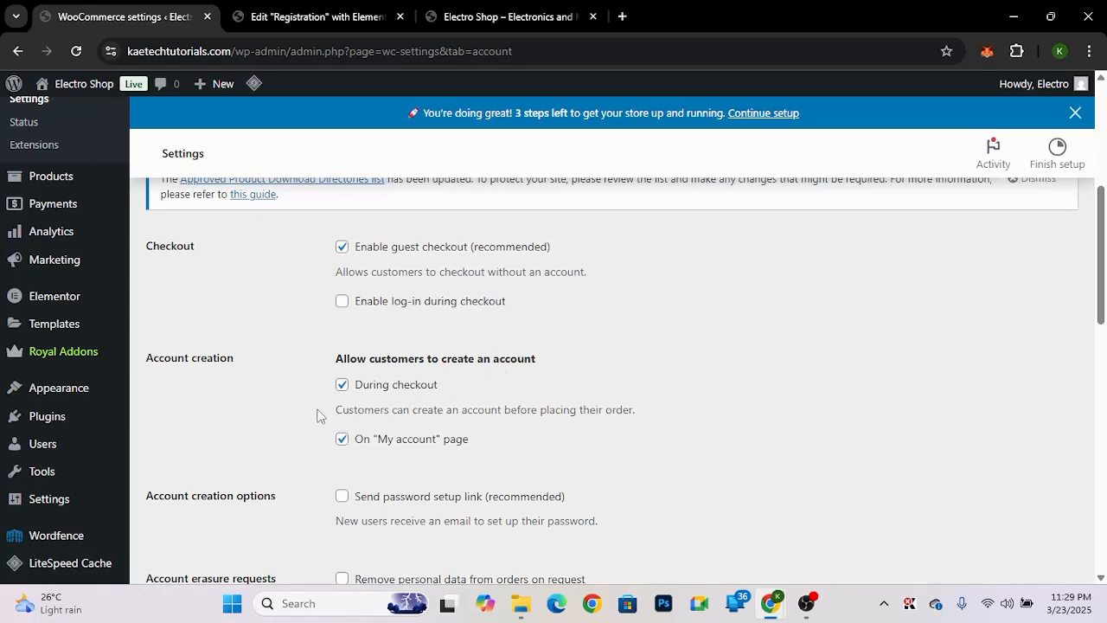
scroll(317, 416, down, 2)
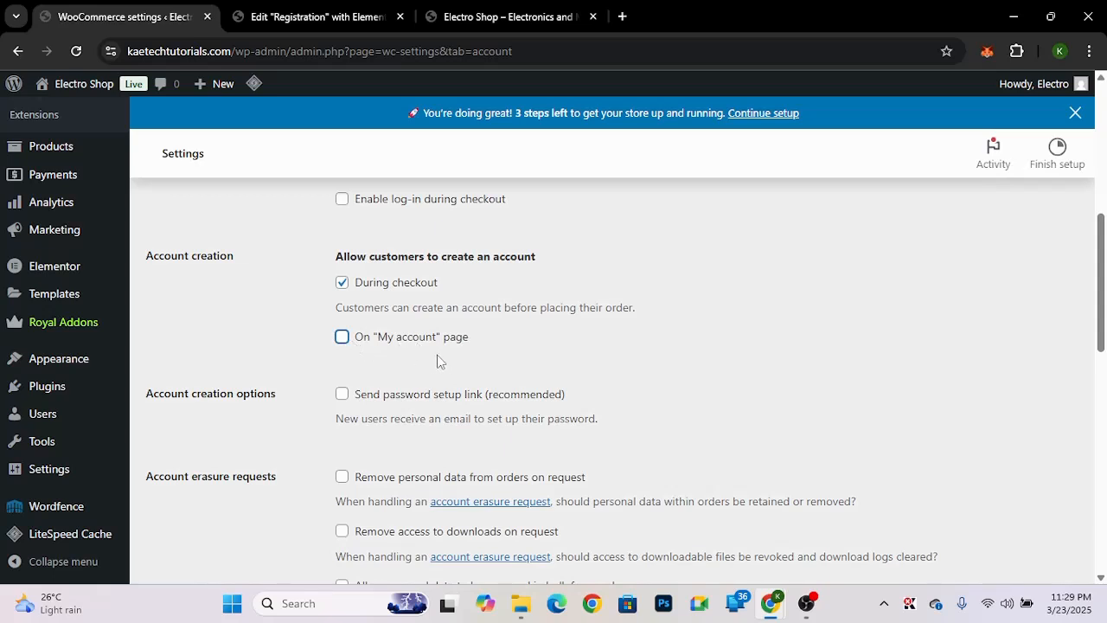
click(342, 285)
scroll(290, 314, up, 3)
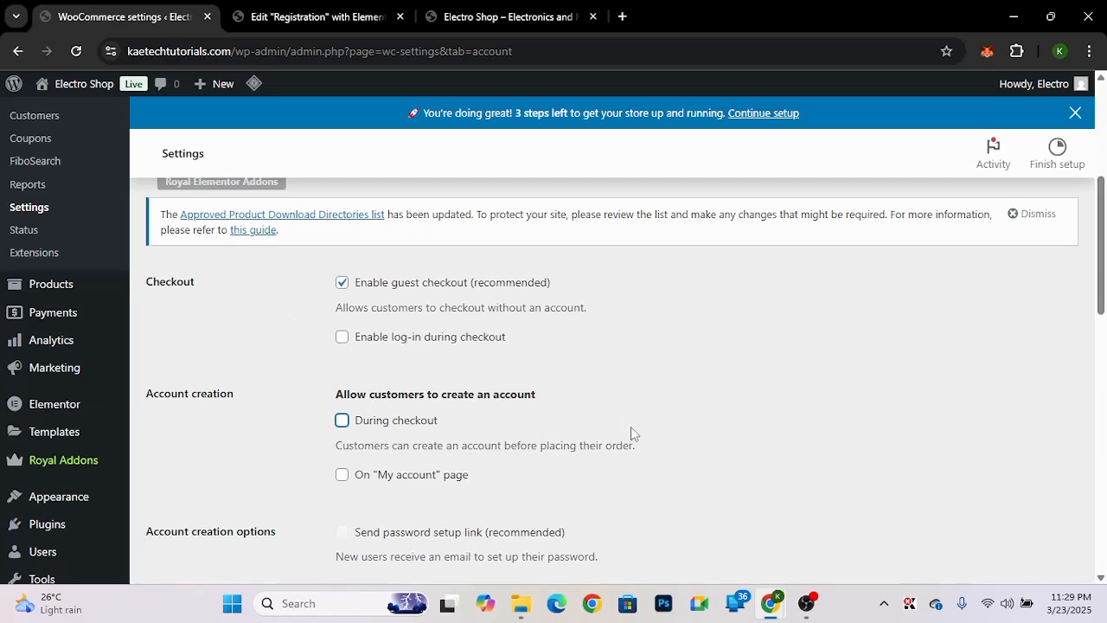
scroll(630, 426, down, 3)
scroll(630, 433, down, 1)
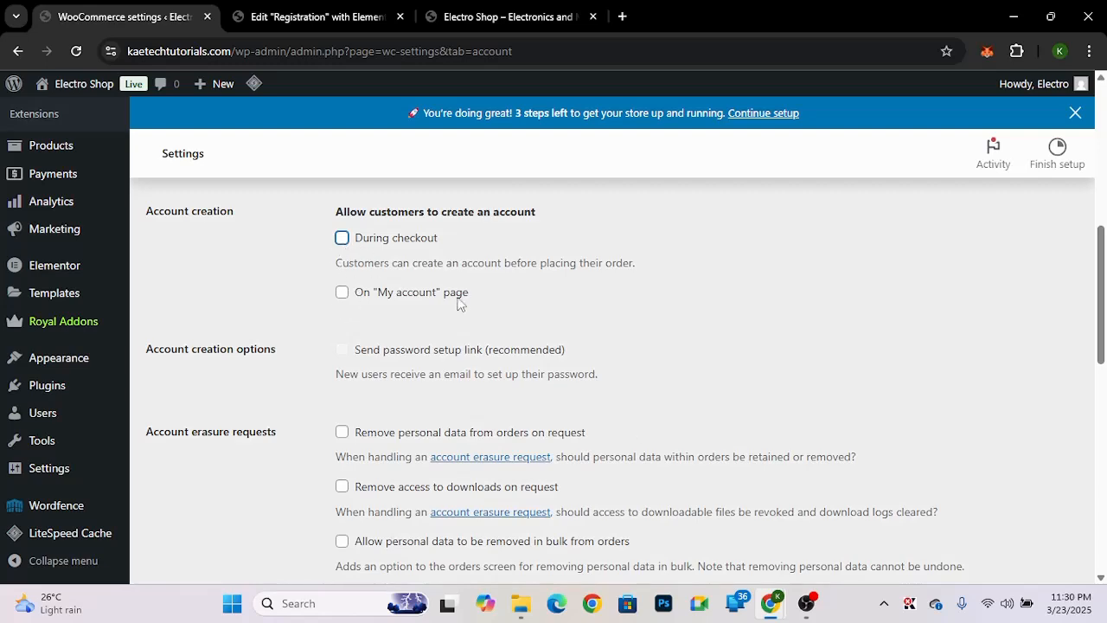
scroll(646, 402, down, 15)
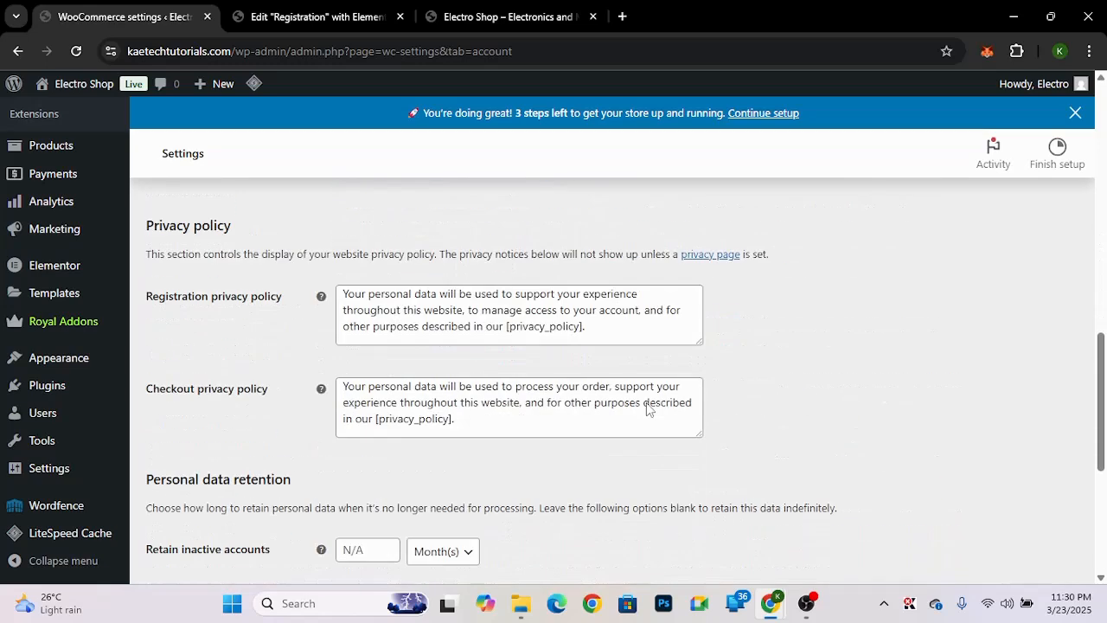
click(198, 494)
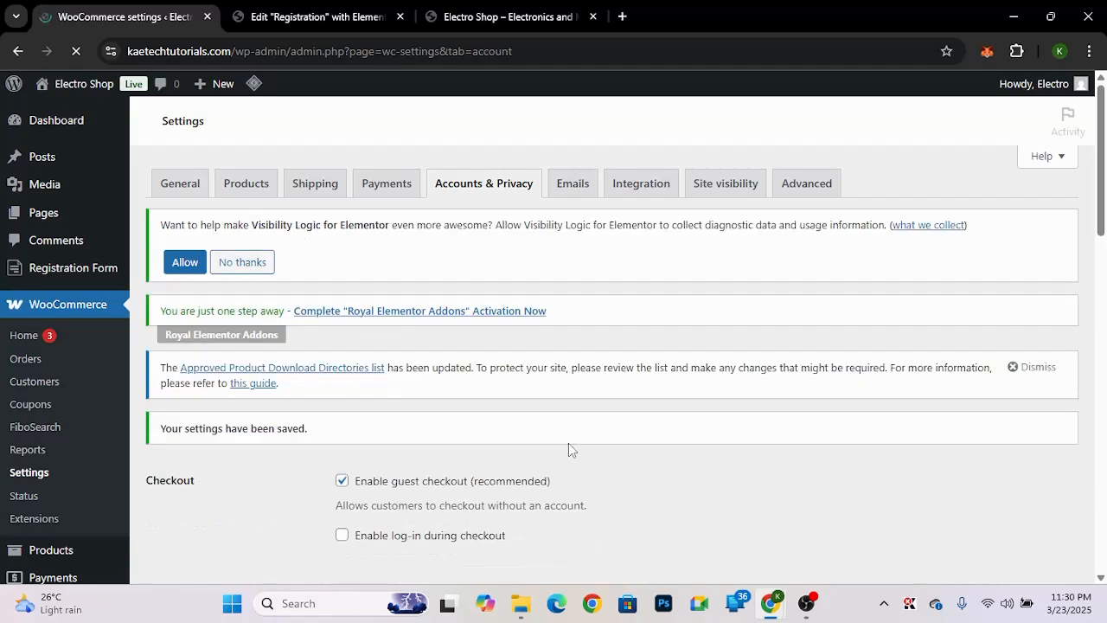
scroll(569, 443, down, 3)
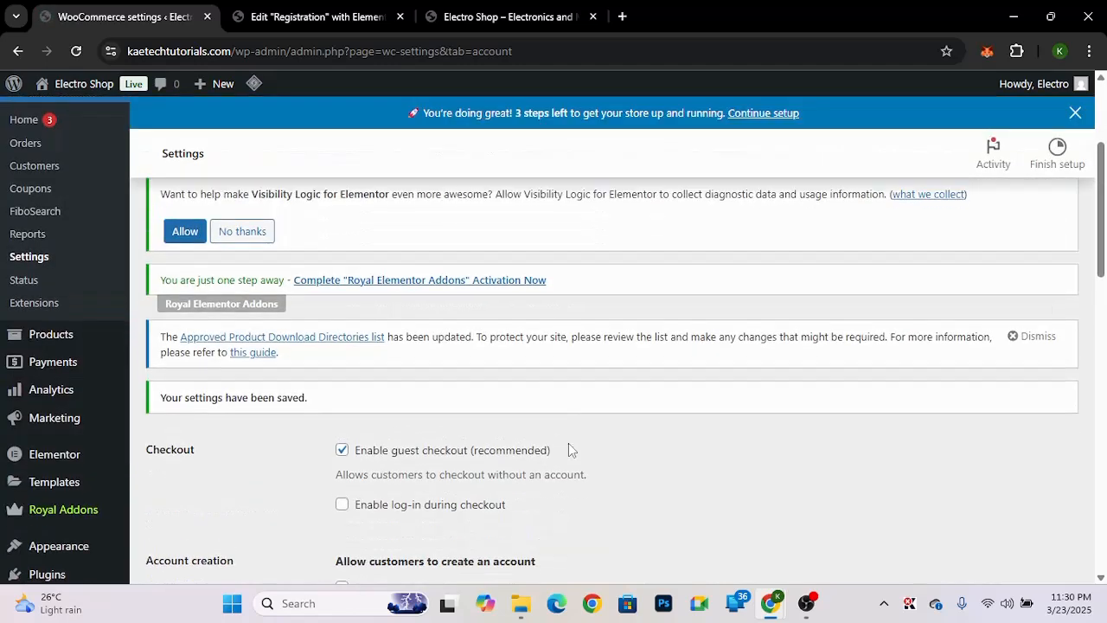
scroll(568, 449, down, 2)
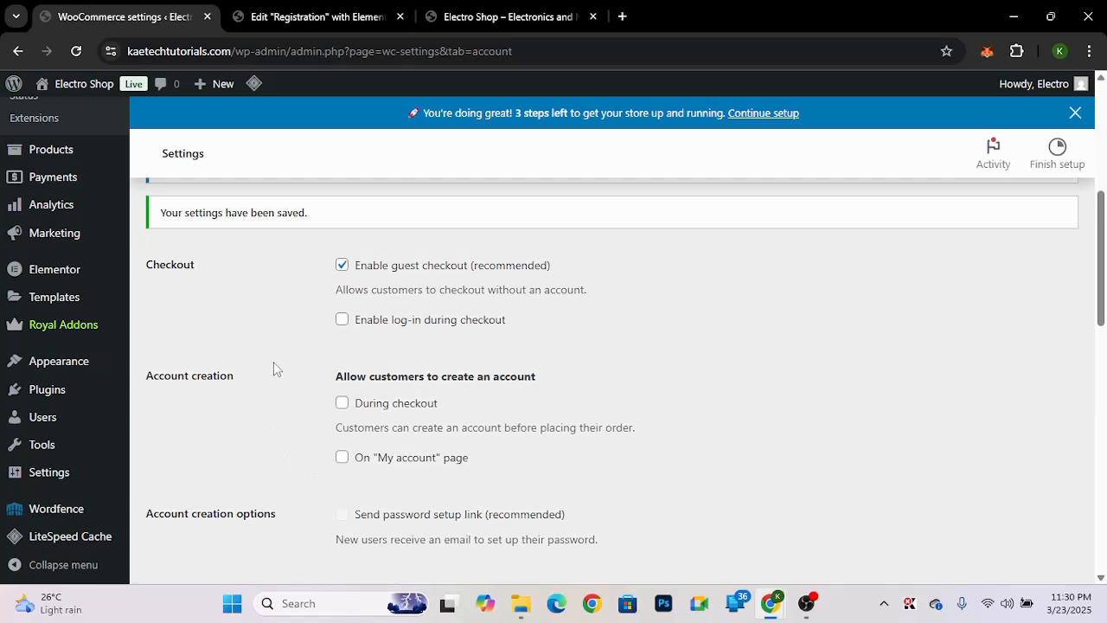
- Switch to the incognito browser window, reload the shop's My Account page and examine which account forms it offers
mouse_move(770, 603)
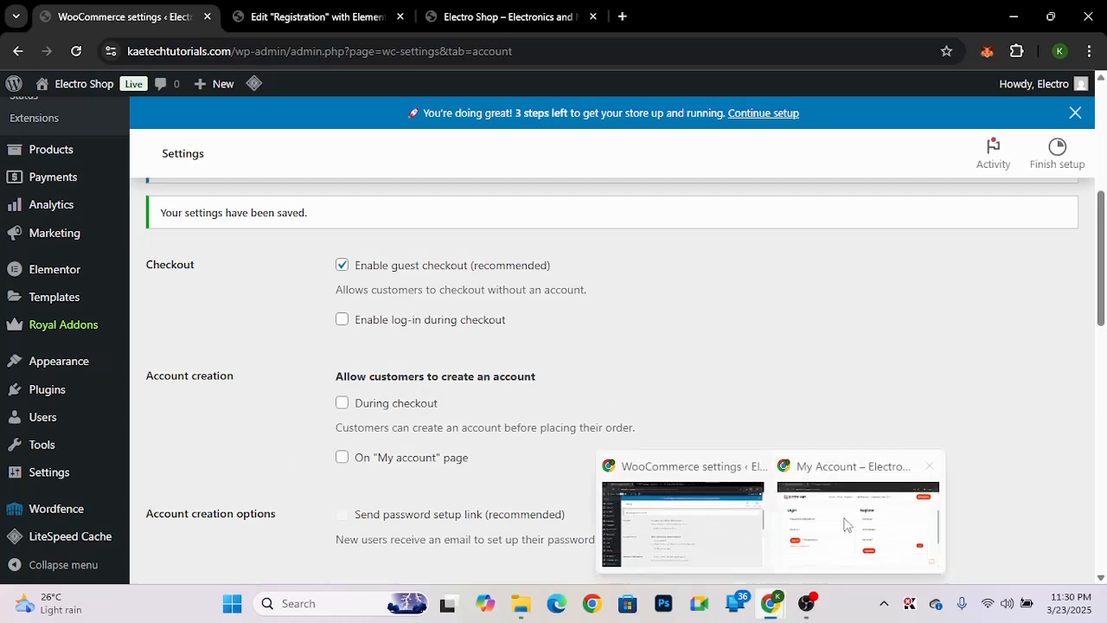
click(851, 506)
click(76, 52)
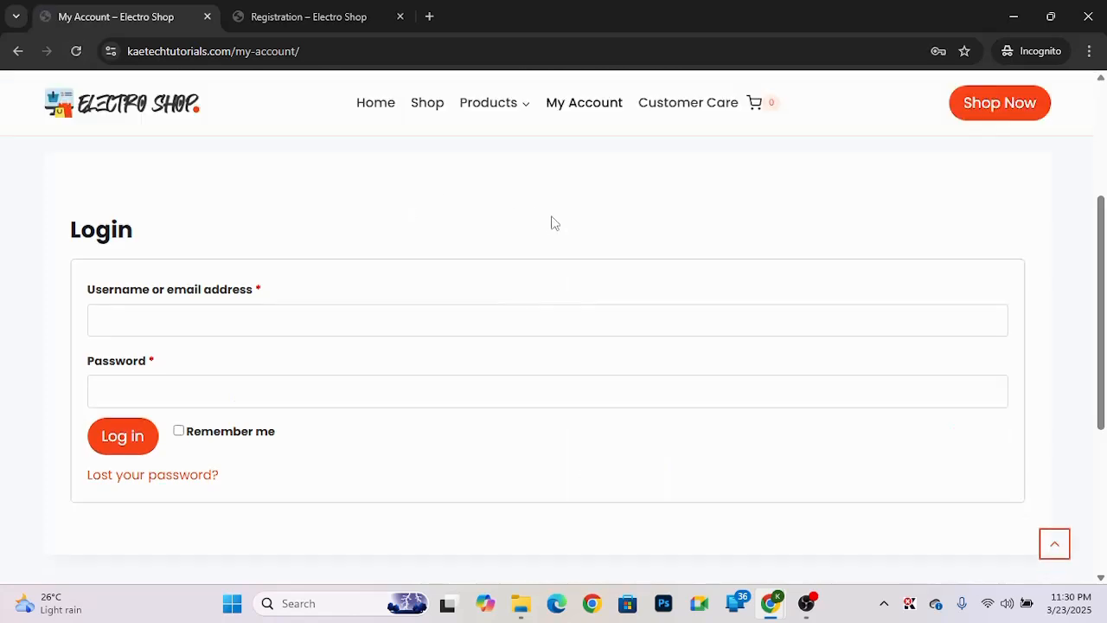
scroll(442, 393, down, 2)
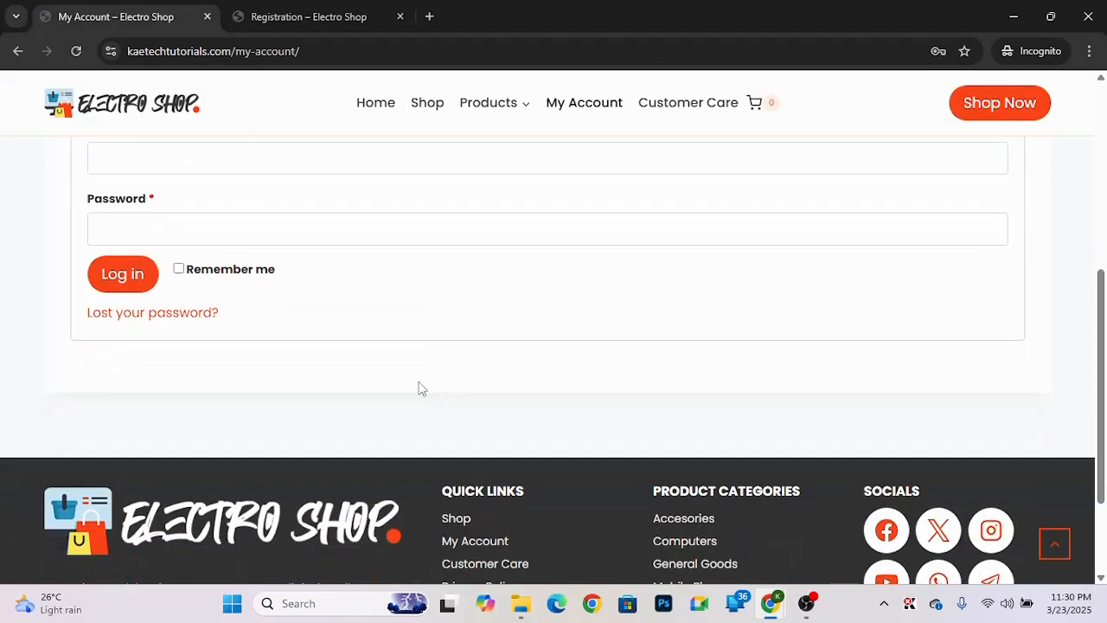
scroll(513, 273, up, 2)
scroll(514, 274, up, 2)
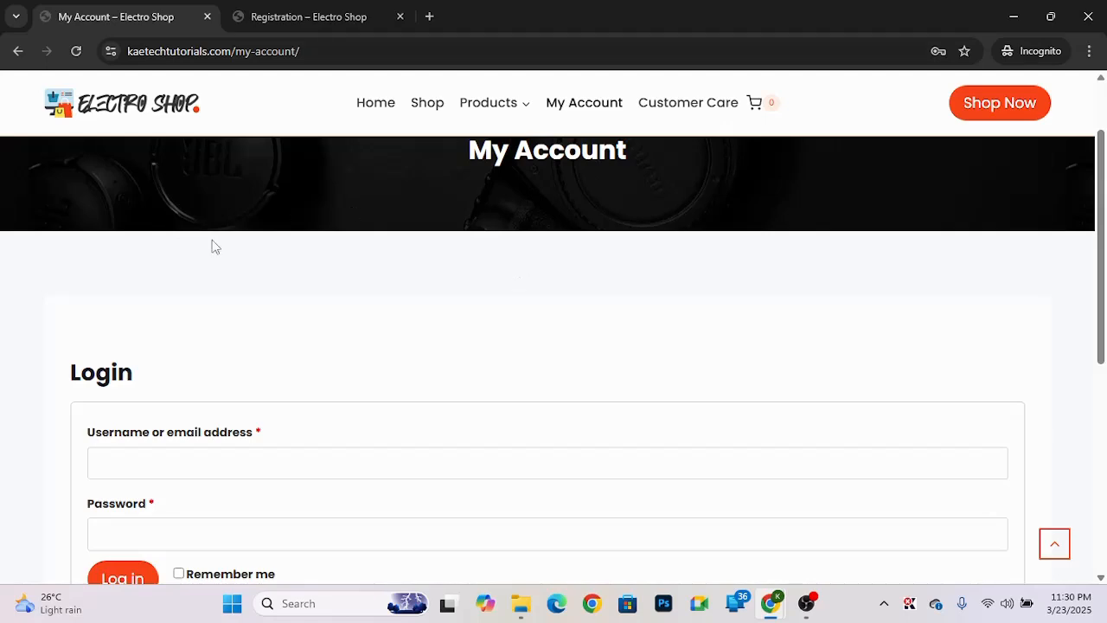
scroll(446, 299, up, 1)
scroll(447, 298, up, 1)
scroll(445, 300, down, 4)
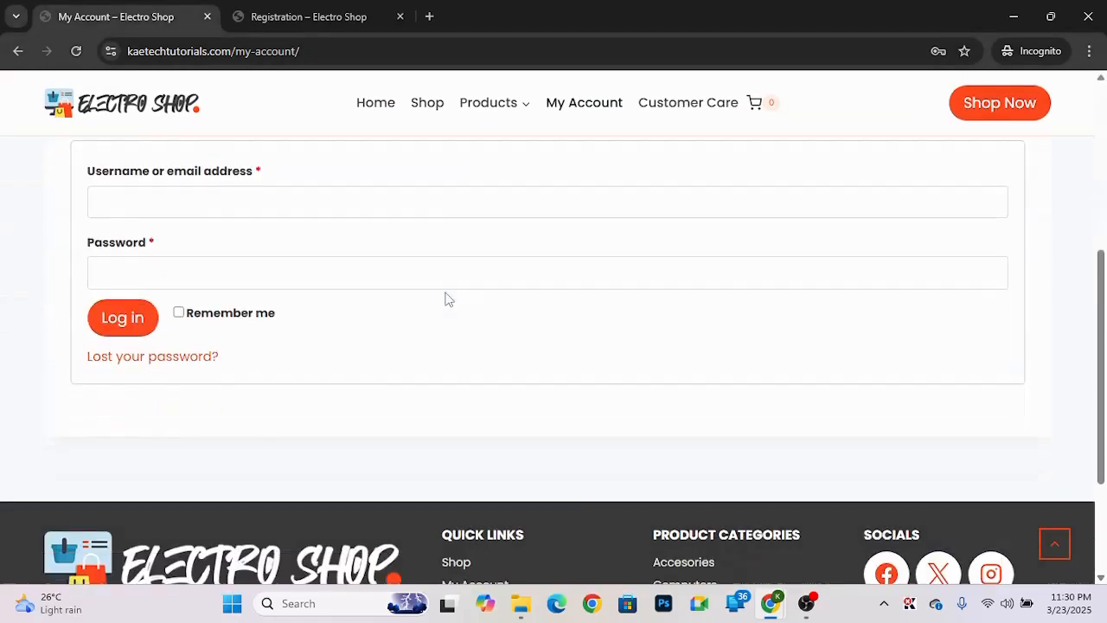
scroll(445, 299, up, 4)
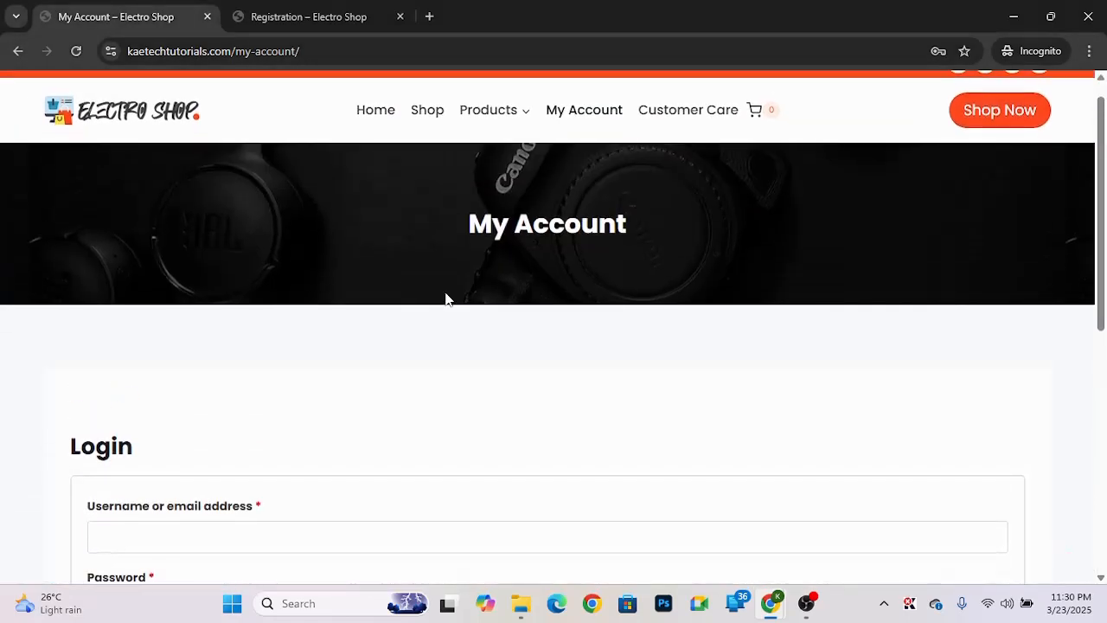
scroll(446, 299, down, 3)
scroll(448, 300, up, 1)
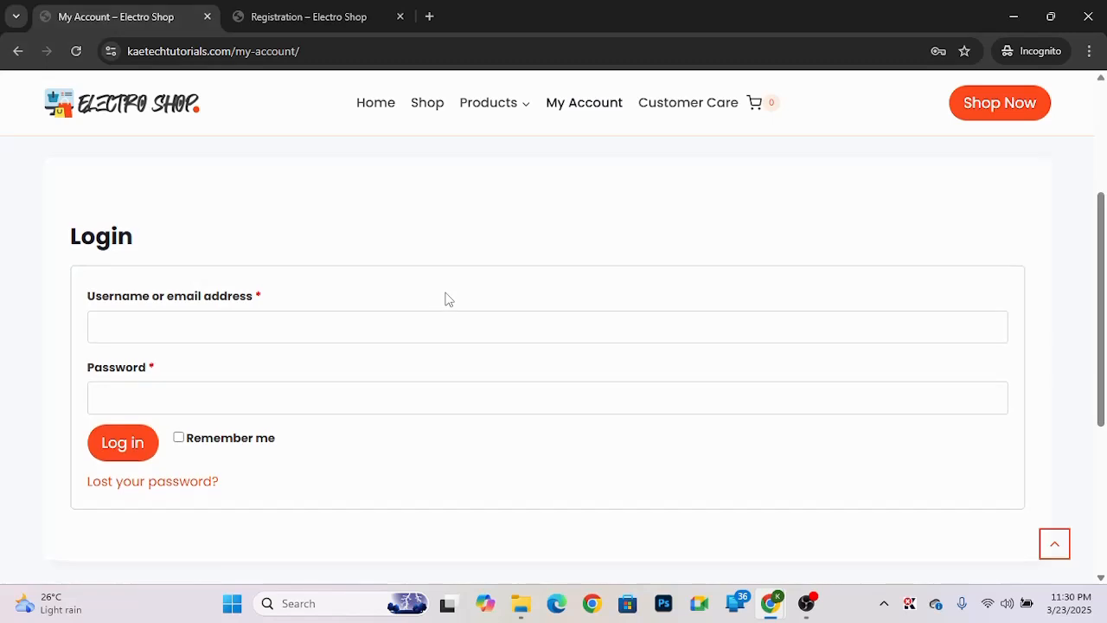
scroll(447, 298, up, 3)
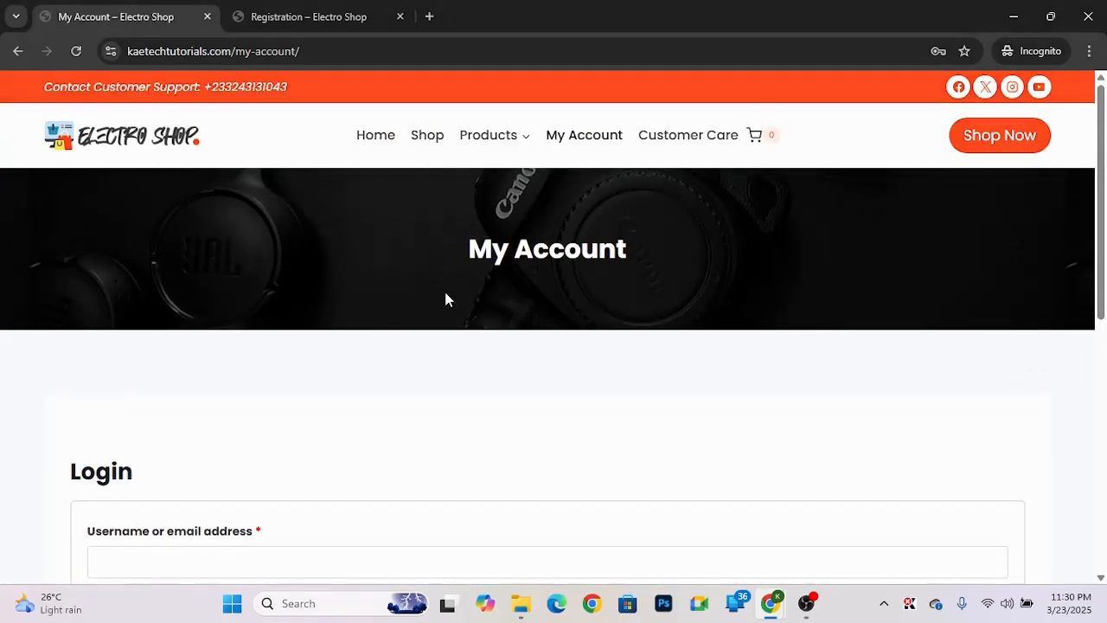
scroll(446, 299, down, 2)
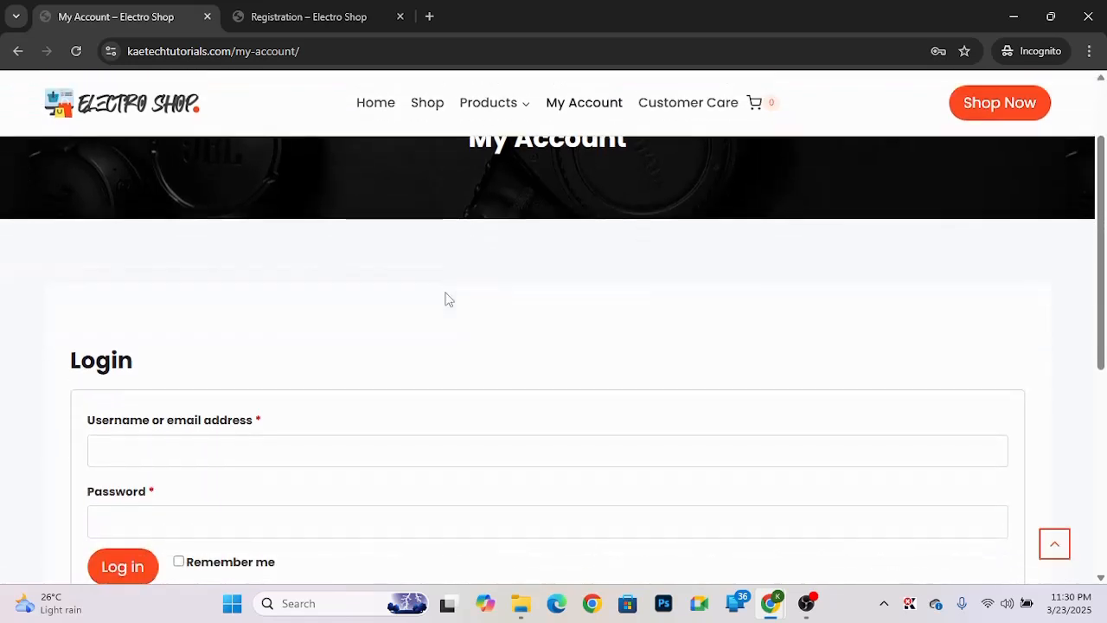
scroll(447, 298, down, 2)
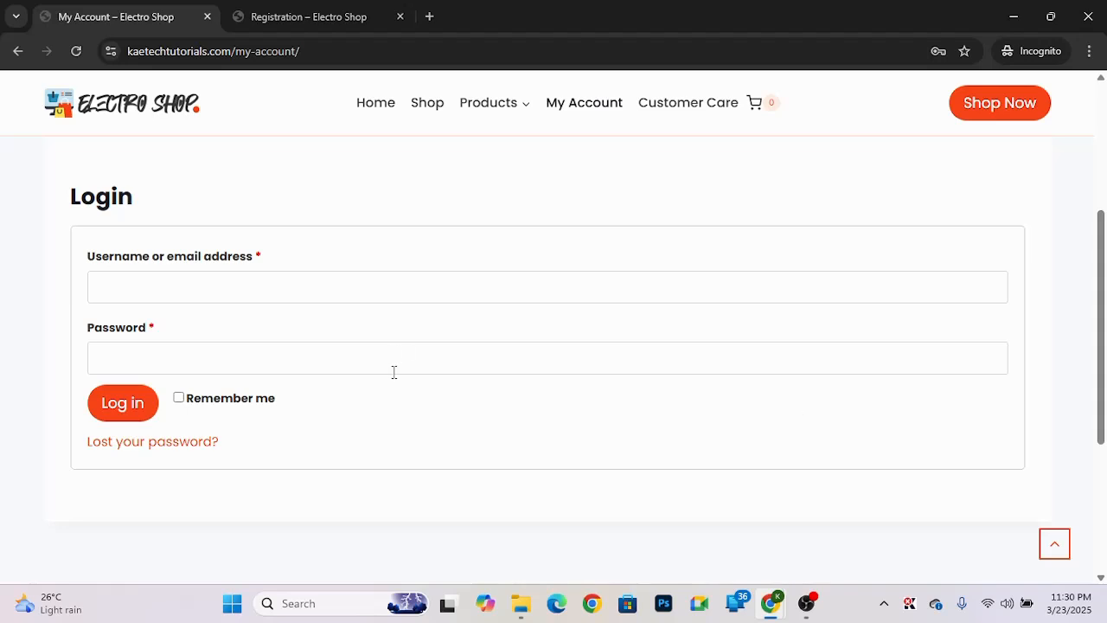
scroll(394, 372, up, 3)
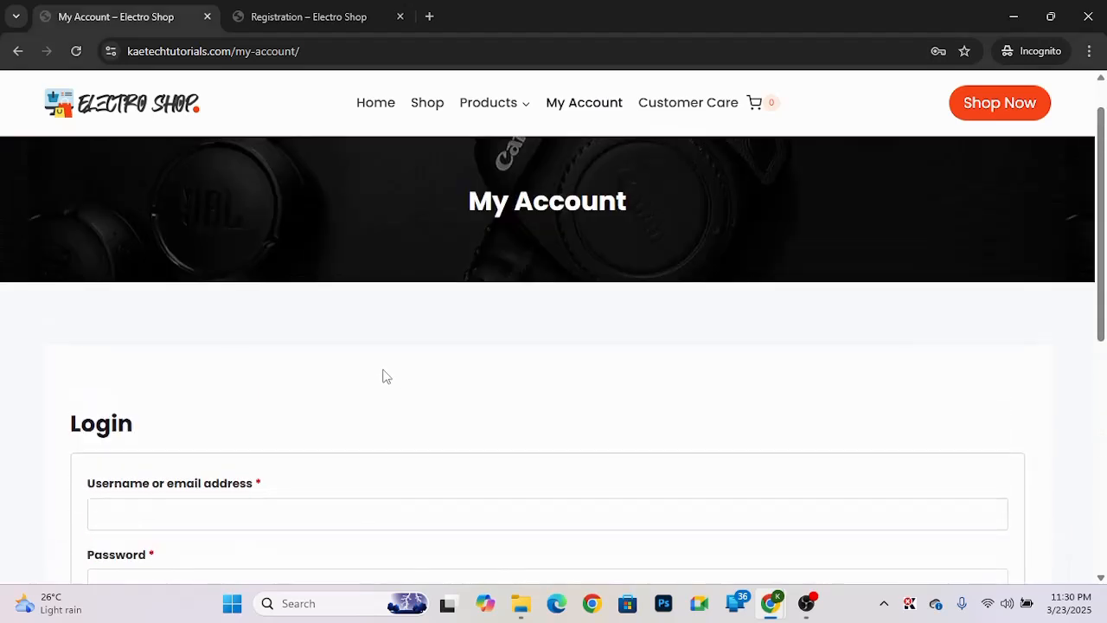
scroll(505, 310, up, 1)
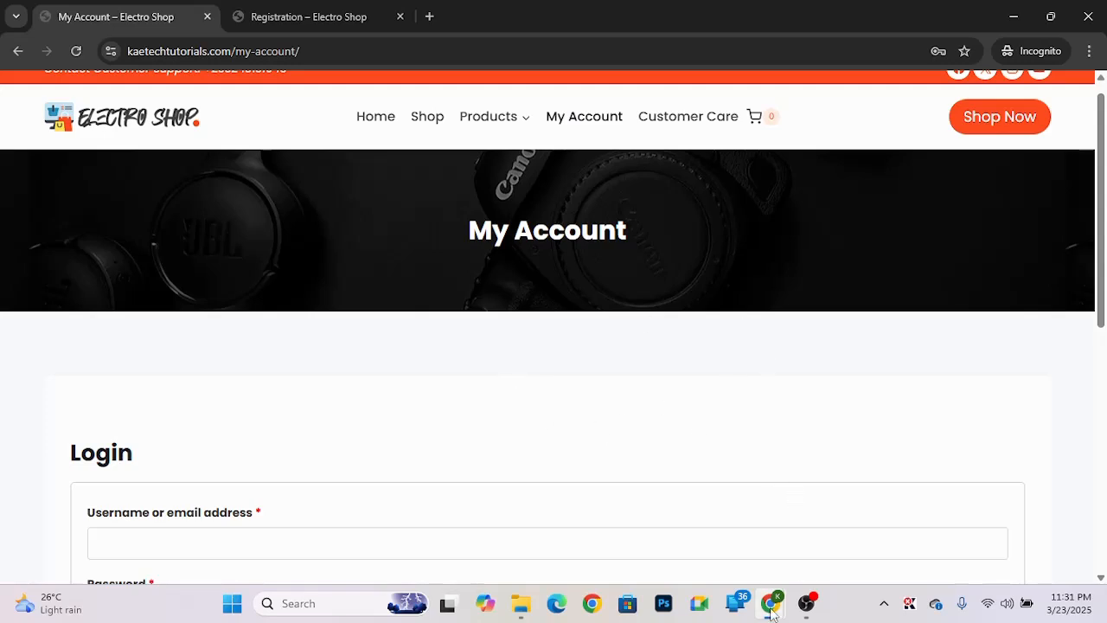
- Switch back to the WordPress admin window and open the list of all site pages
mouse_move(773, 609)
click(692, 540)
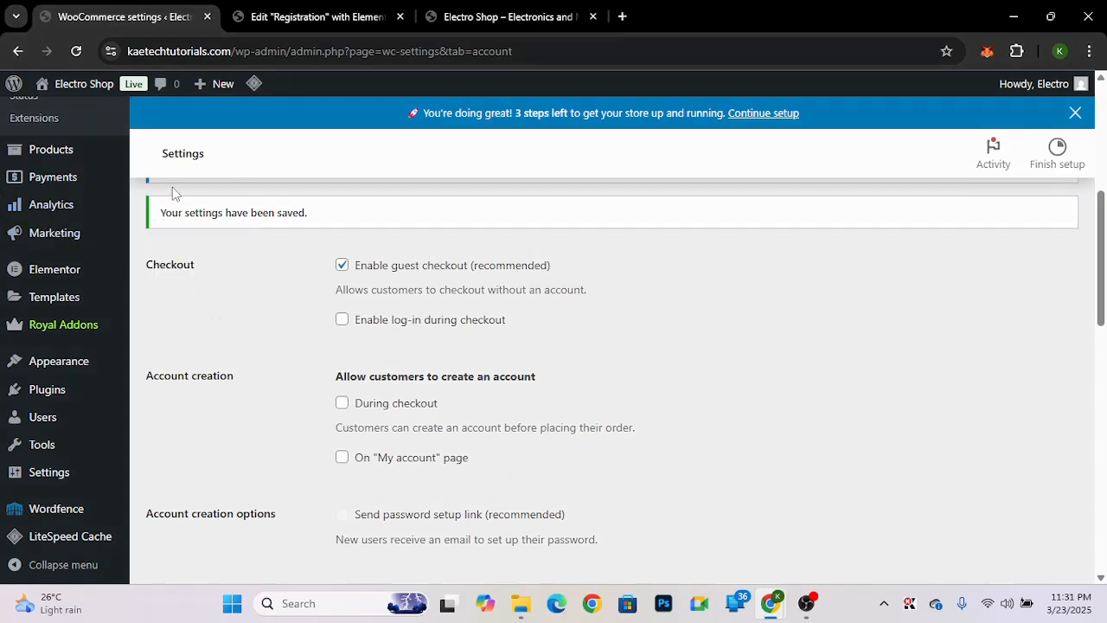
scroll(50, 227, up, 3)
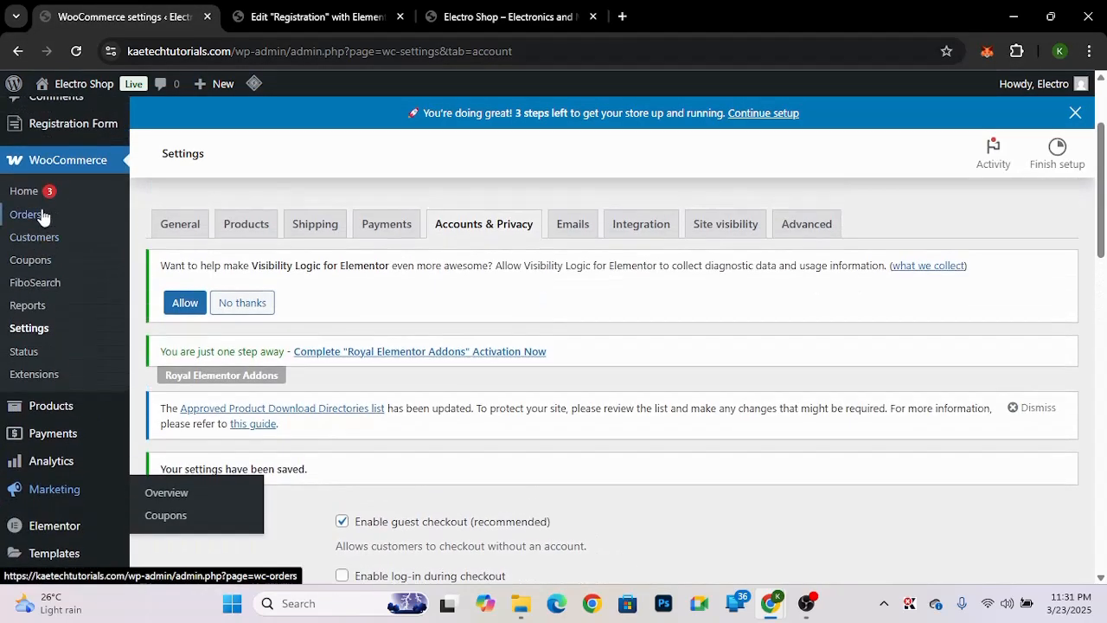
scroll(43, 218, up, 2)
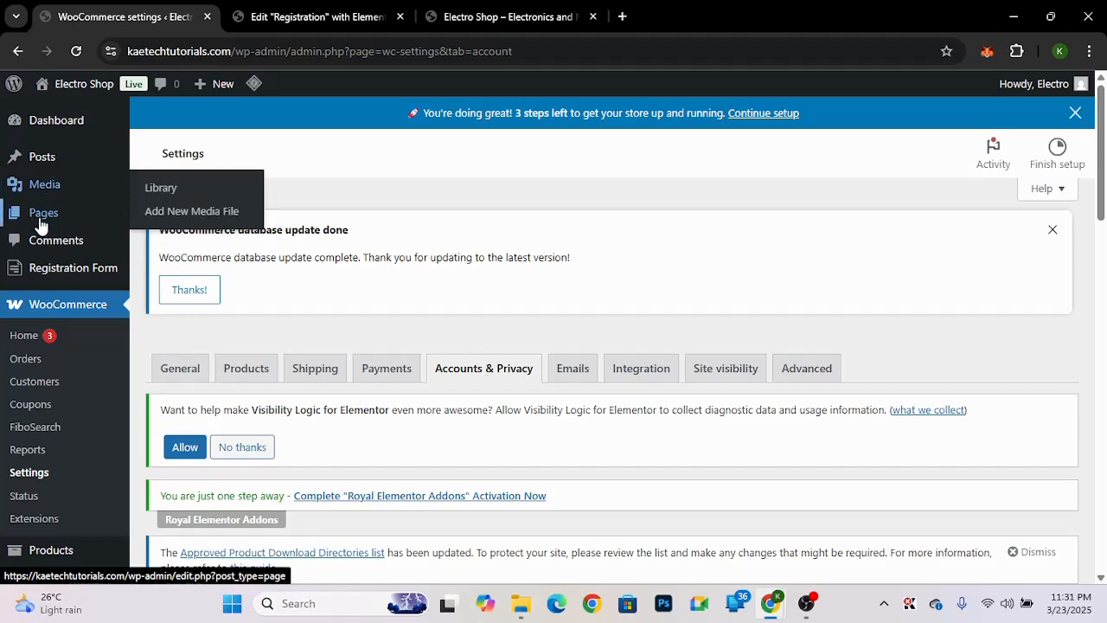
click(163, 218)
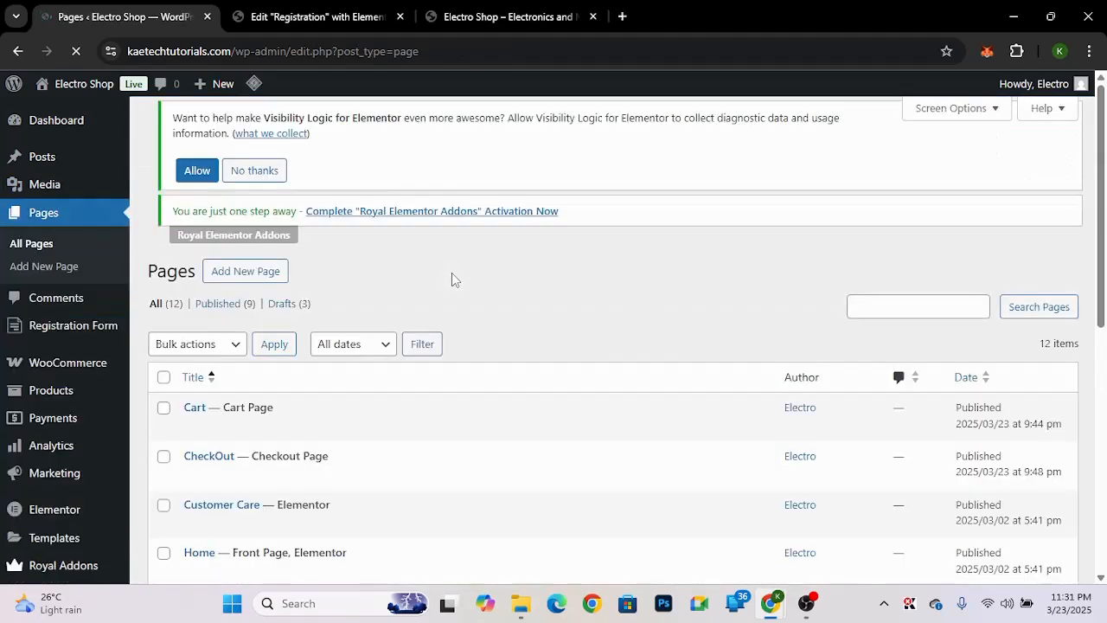
- Open the My Account page for editing in a new browser tab and switch to that tab
scroll(452, 273, down, 4)
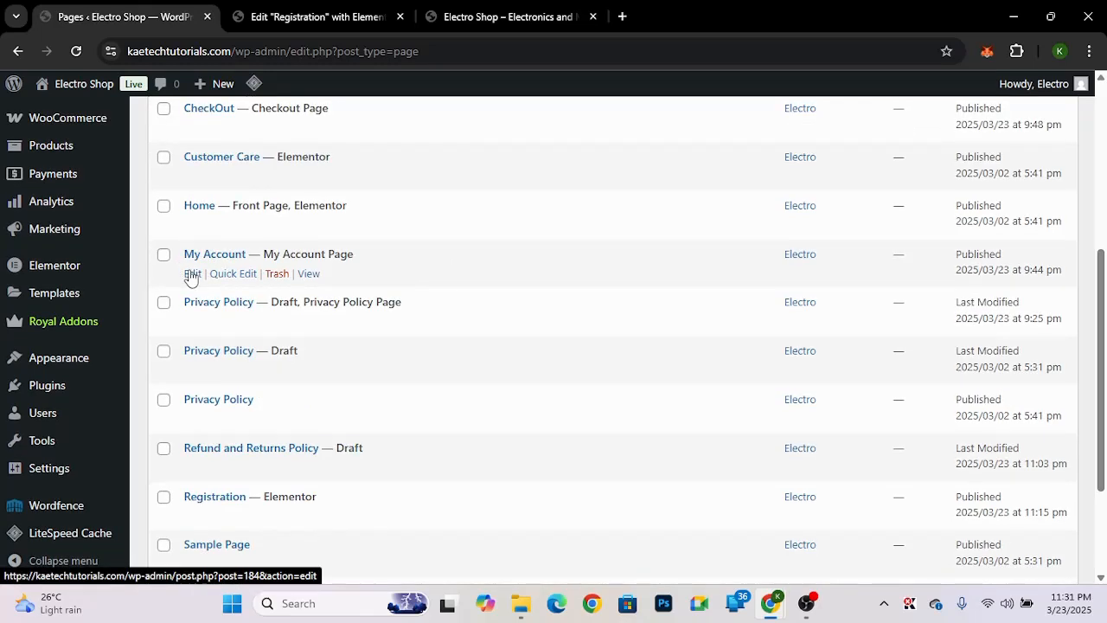
middle_click(192, 275)
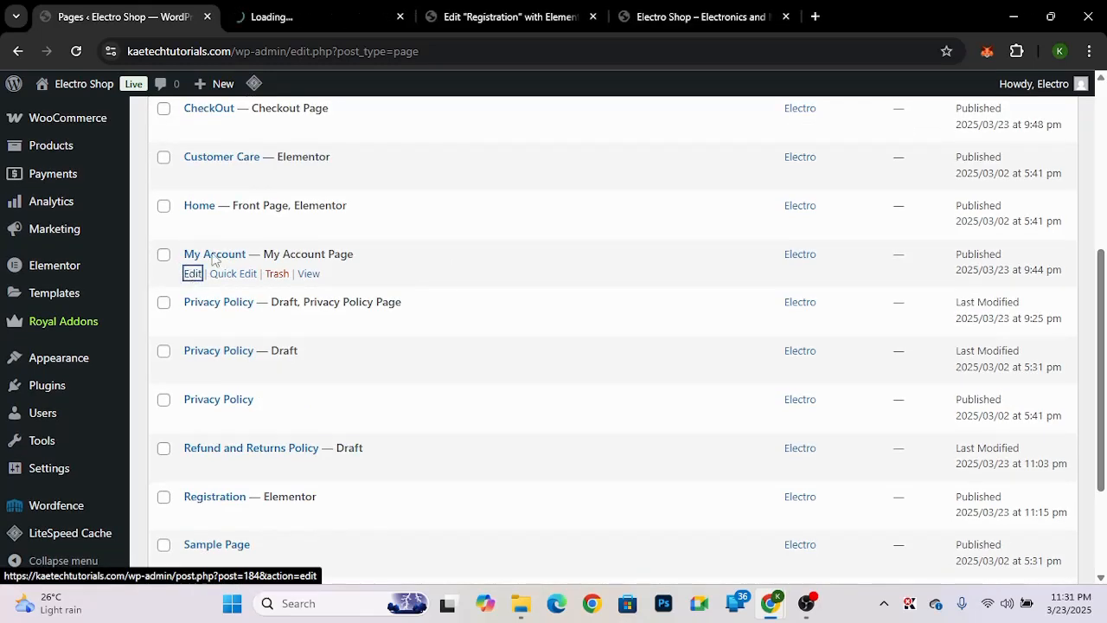
click(312, 16)
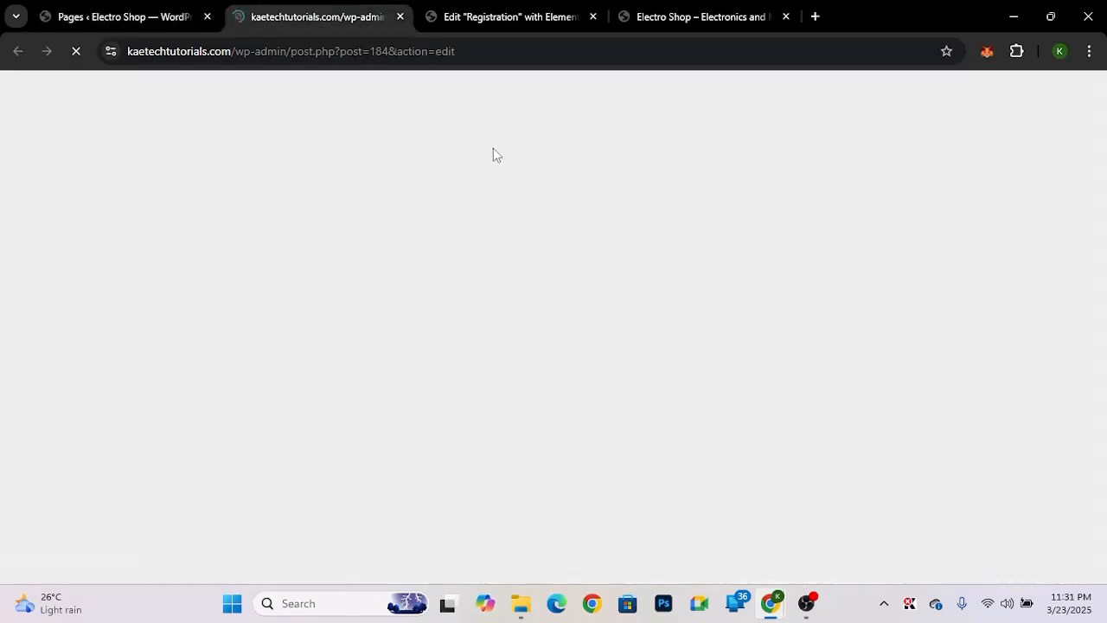
click(164, 14)
click(285, 13)
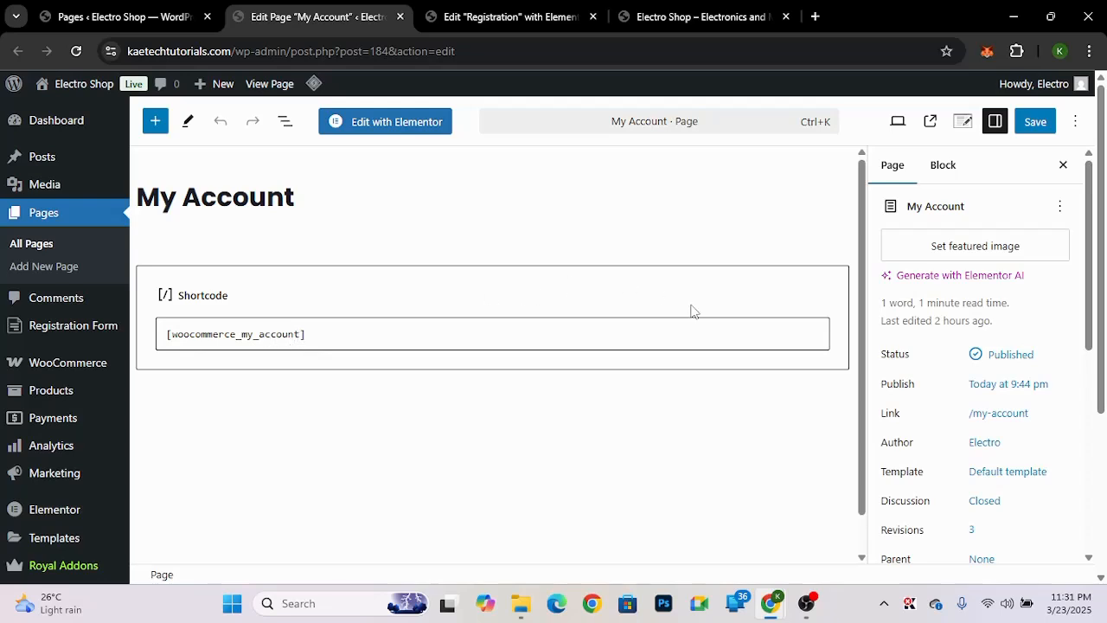
- Change the My Account page's template to Elementor Full Width and save the page
click(1008, 480)
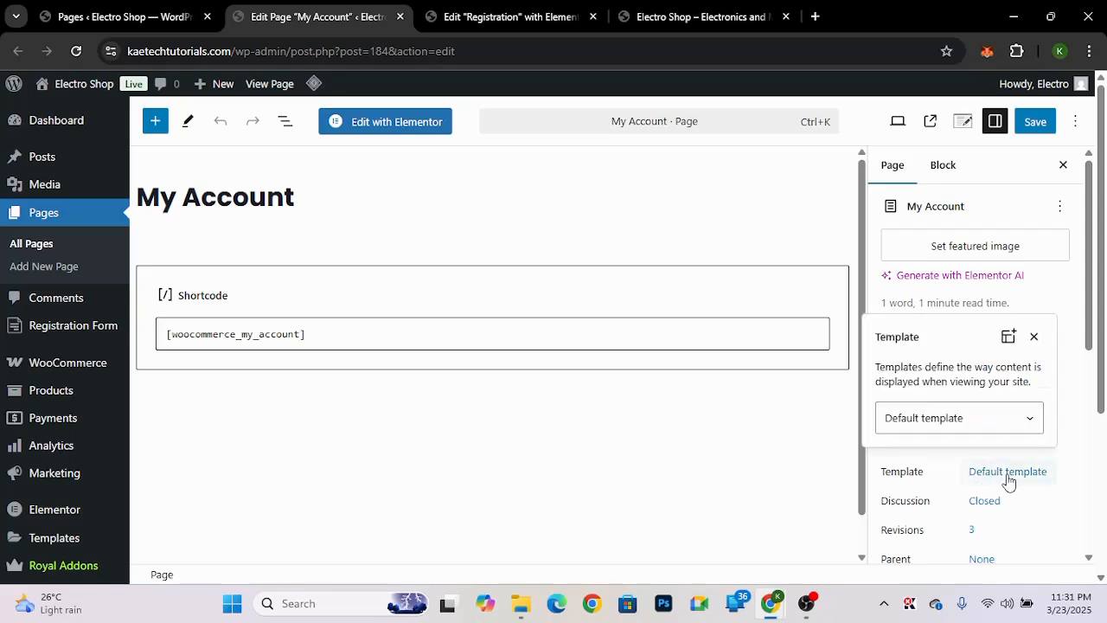
click(952, 417)
click(940, 486)
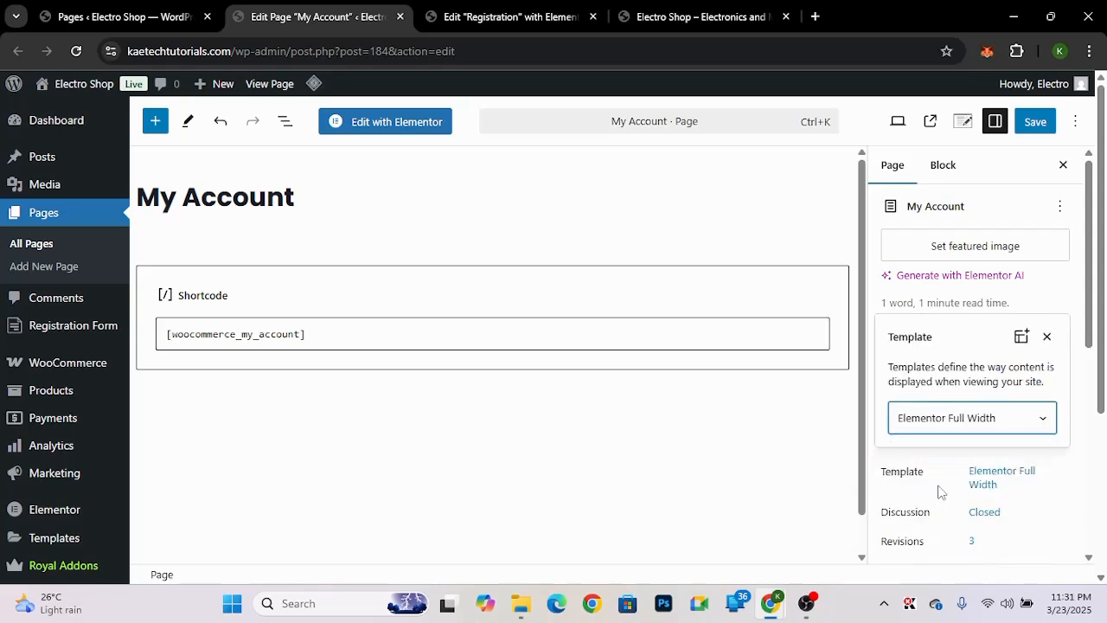
click(1078, 297)
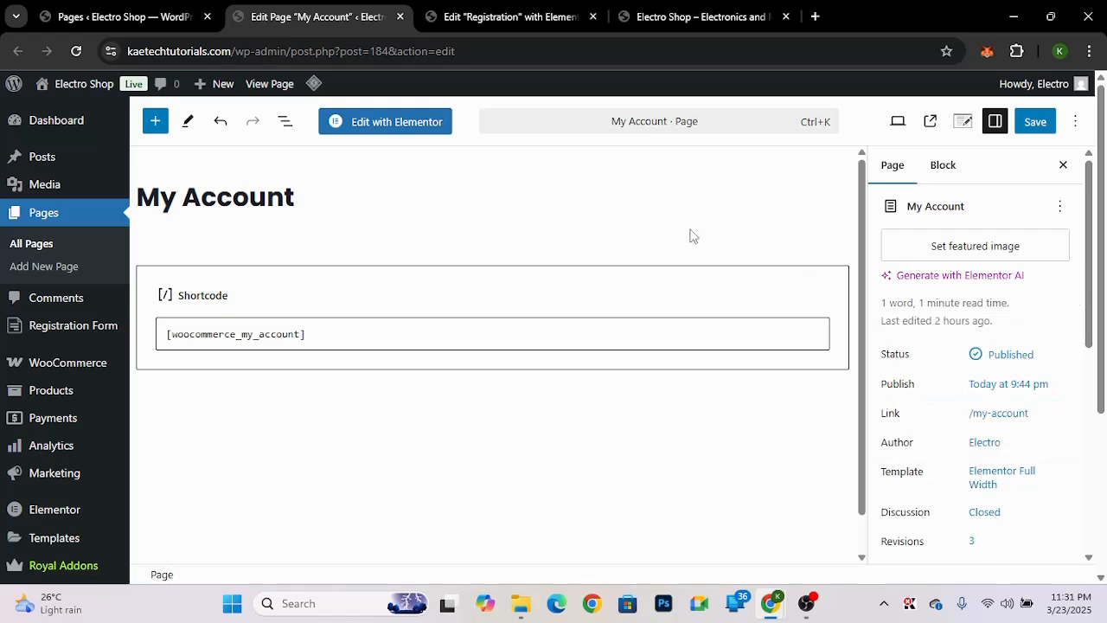
click(1049, 121)
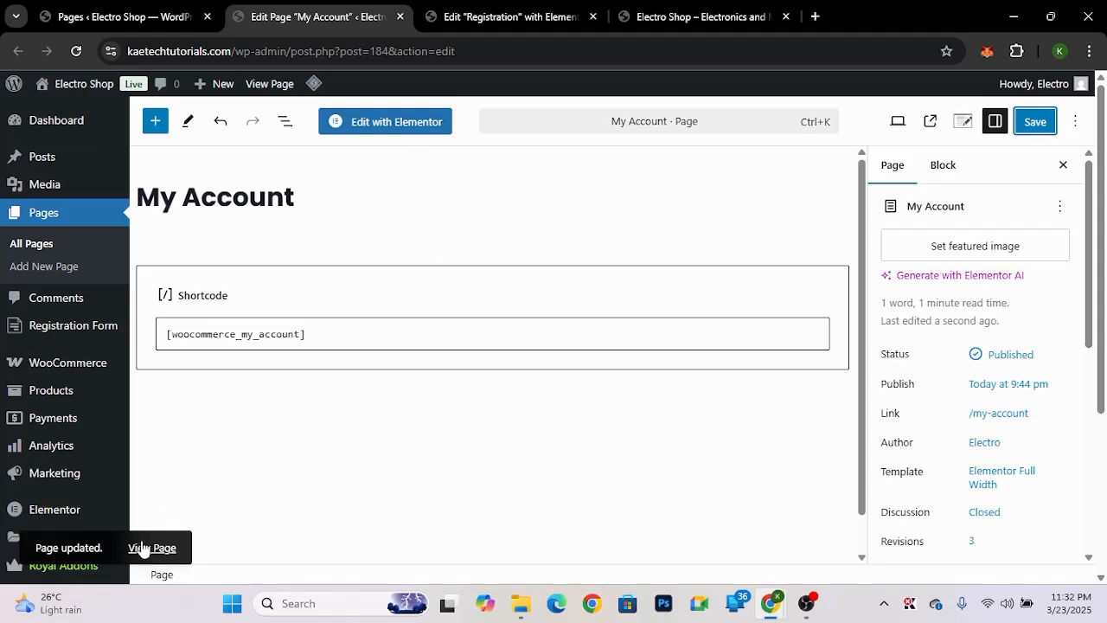
- Open the My Account page in Elementor and select the text widget holding the [woocommerce_my_account] shortcode for editing
click(383, 121)
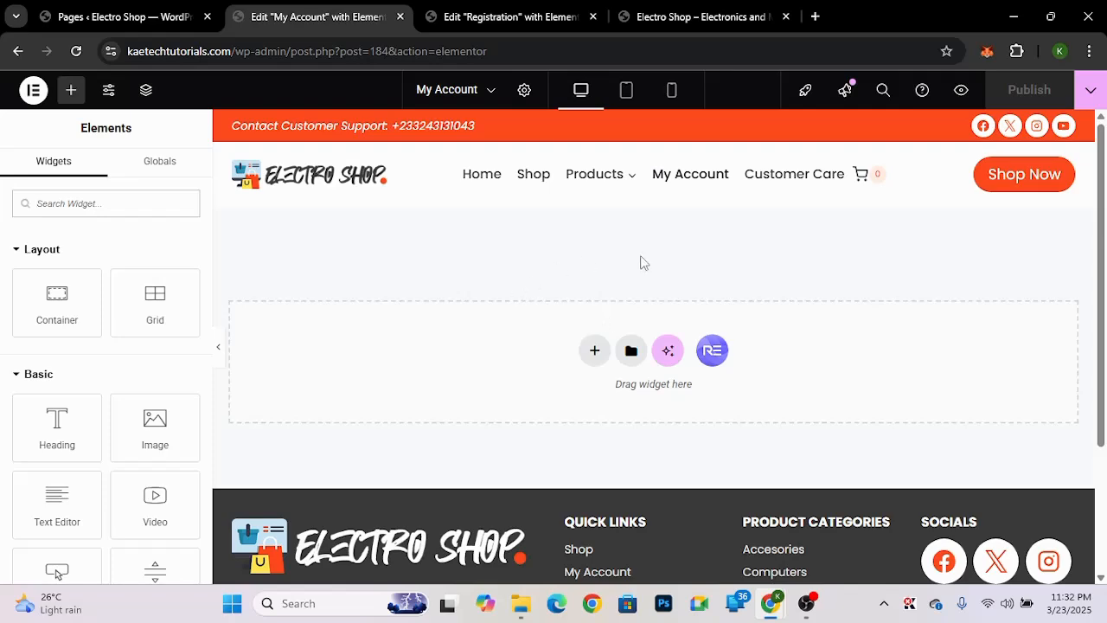
scroll(761, 299, down, 3)
scroll(760, 299, up, 3)
click(654, 226)
key(BackSpace)
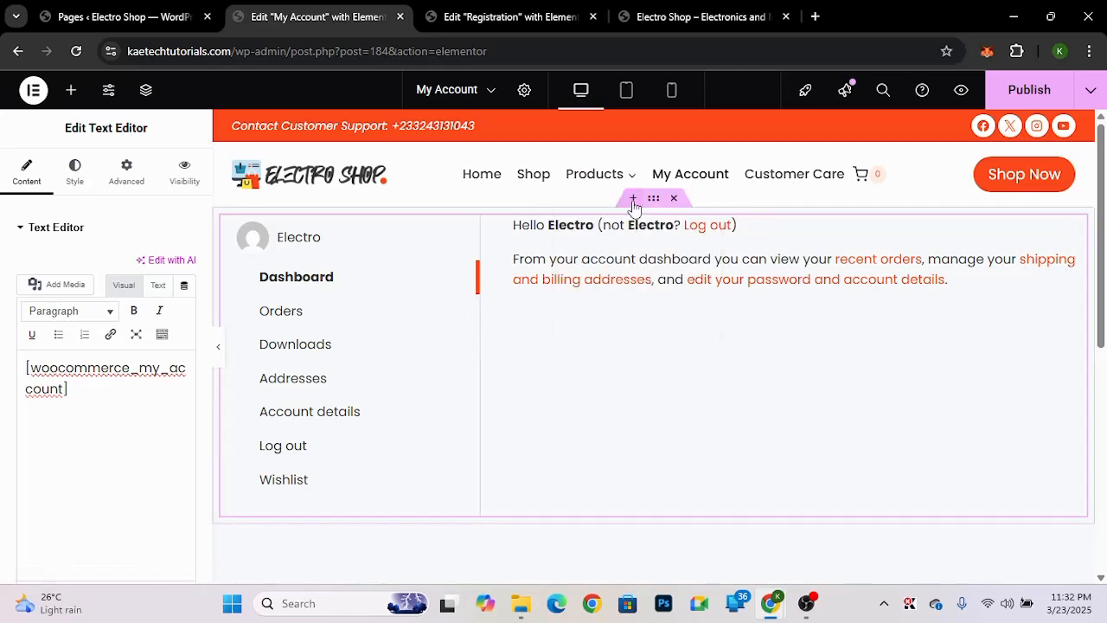
- Copy the banner container from the Registration page and paste it above the account content on the My Account page
click(634, 198)
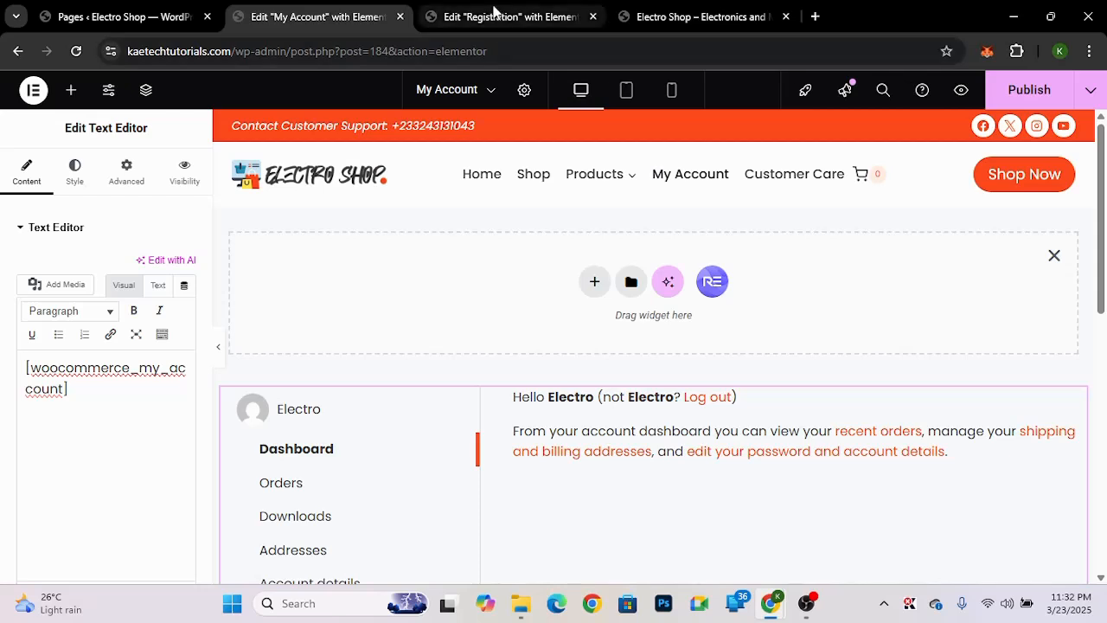
click(496, 13)
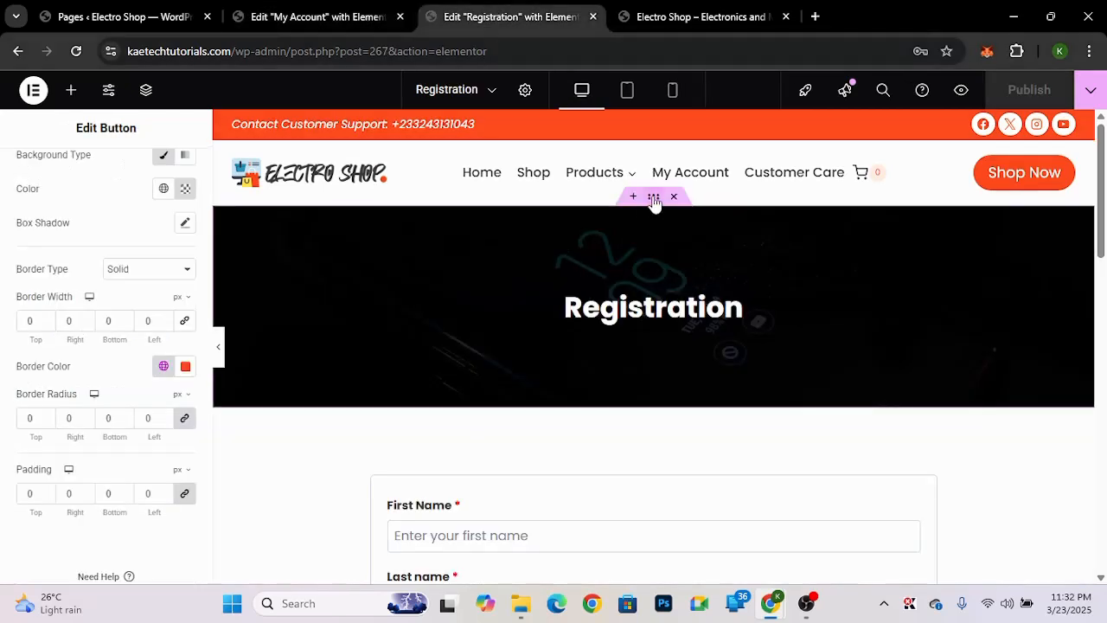
right_click(655, 200)
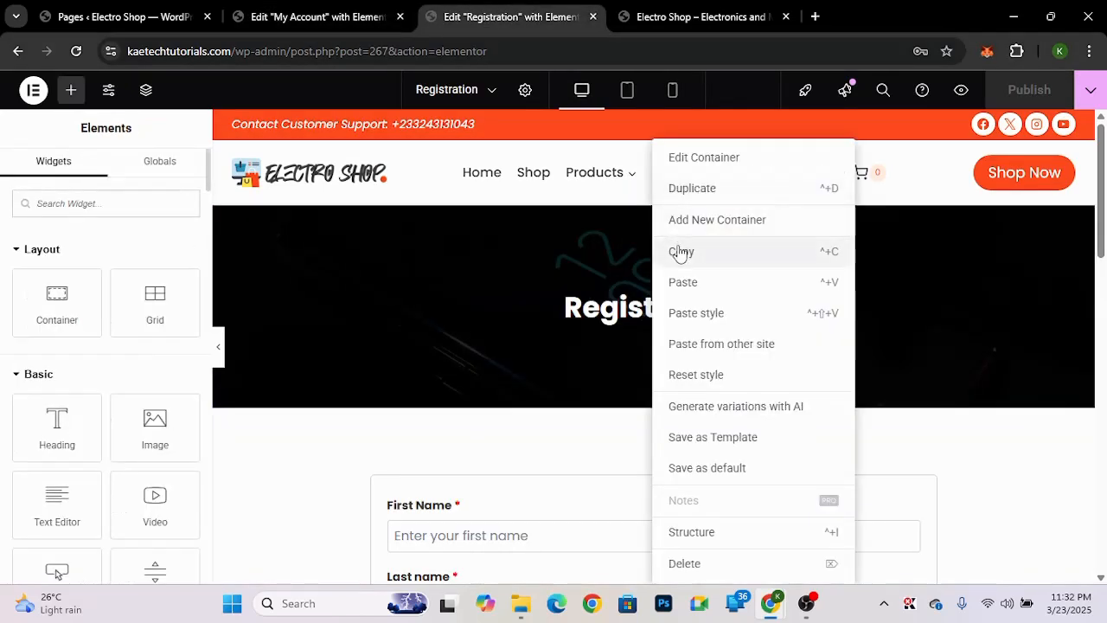
click(680, 250)
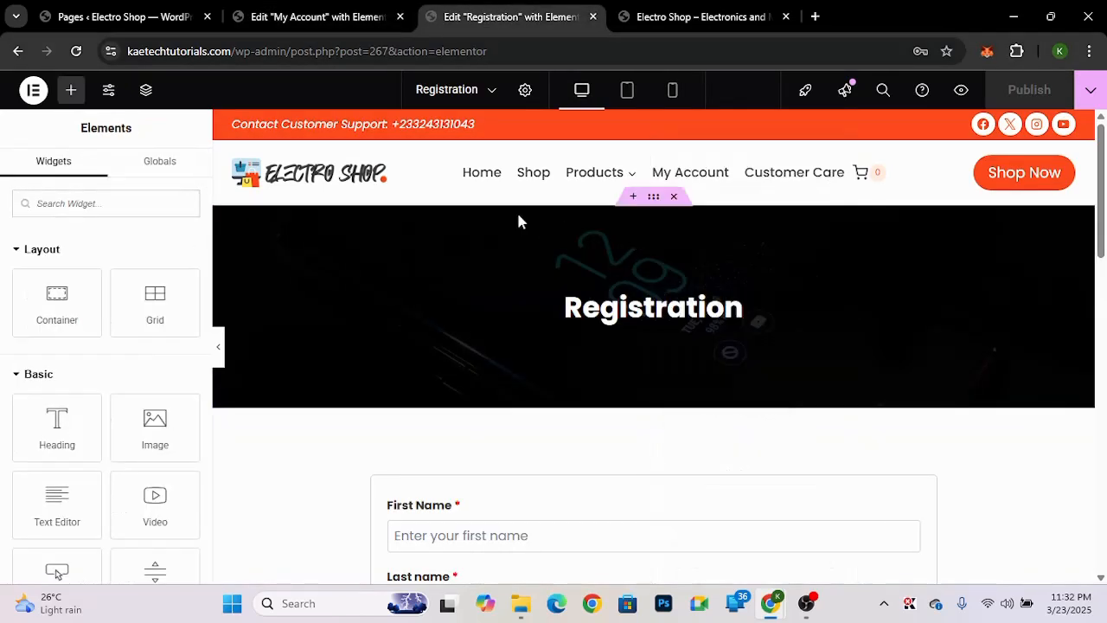
click(321, 18)
right_click(487, 269)
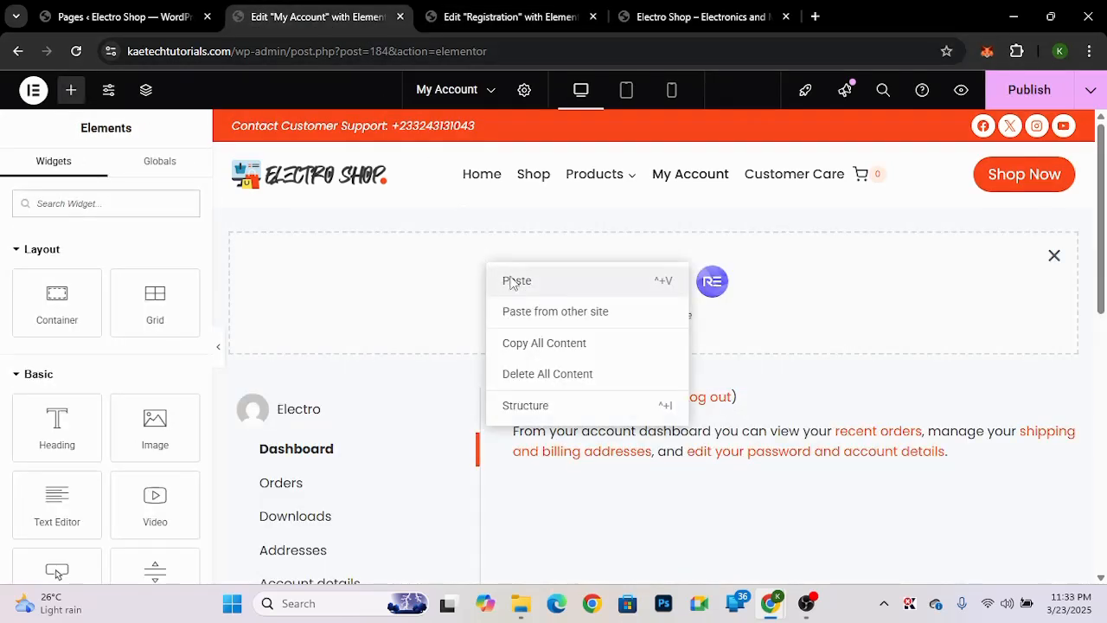
click(511, 282)
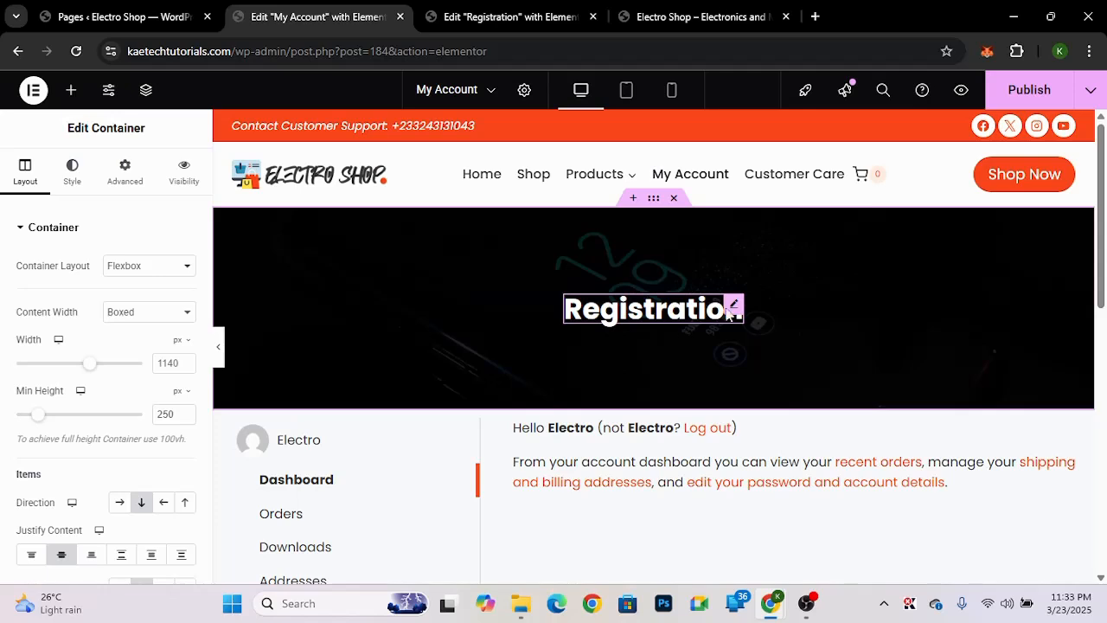
- Change the heading text in the pasted banner to "Login"
click(733, 305)
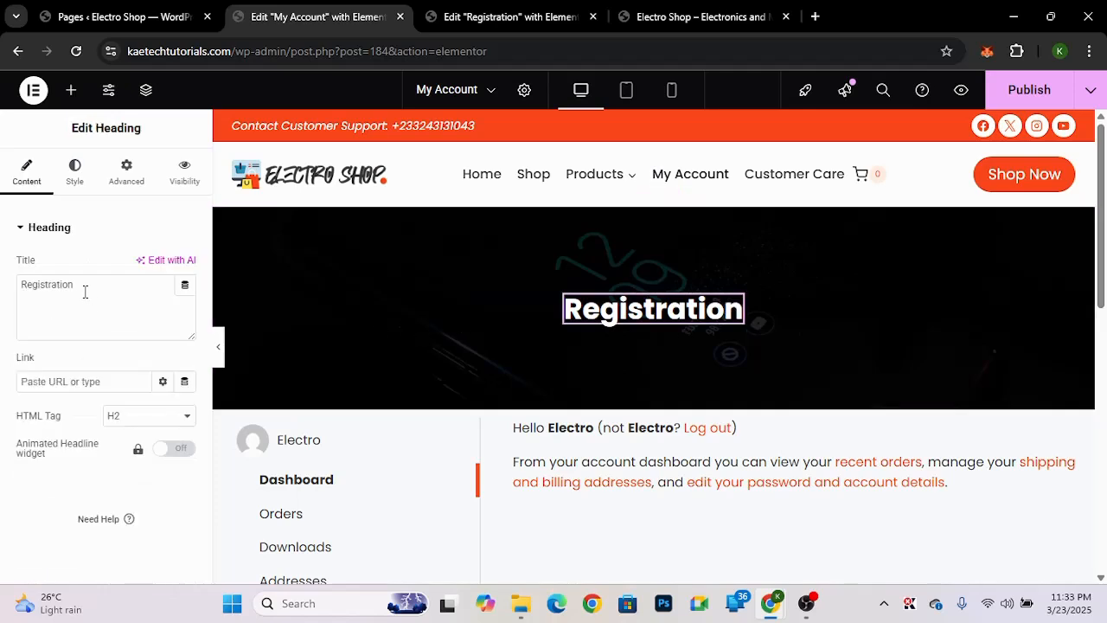
drag(87, 292, 2, 288)
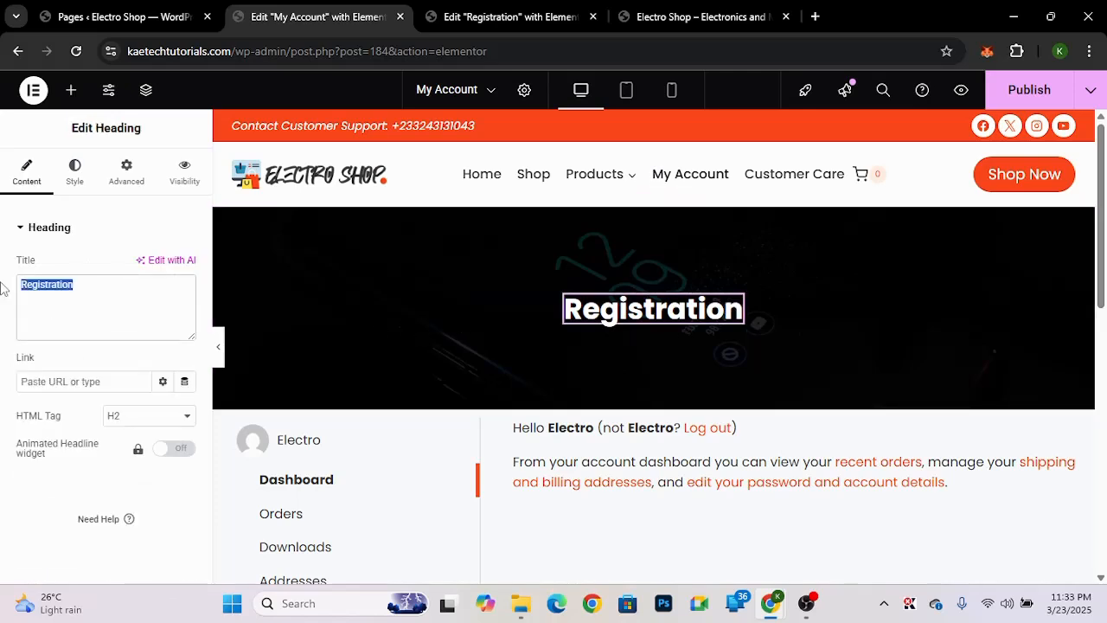
text(Login)
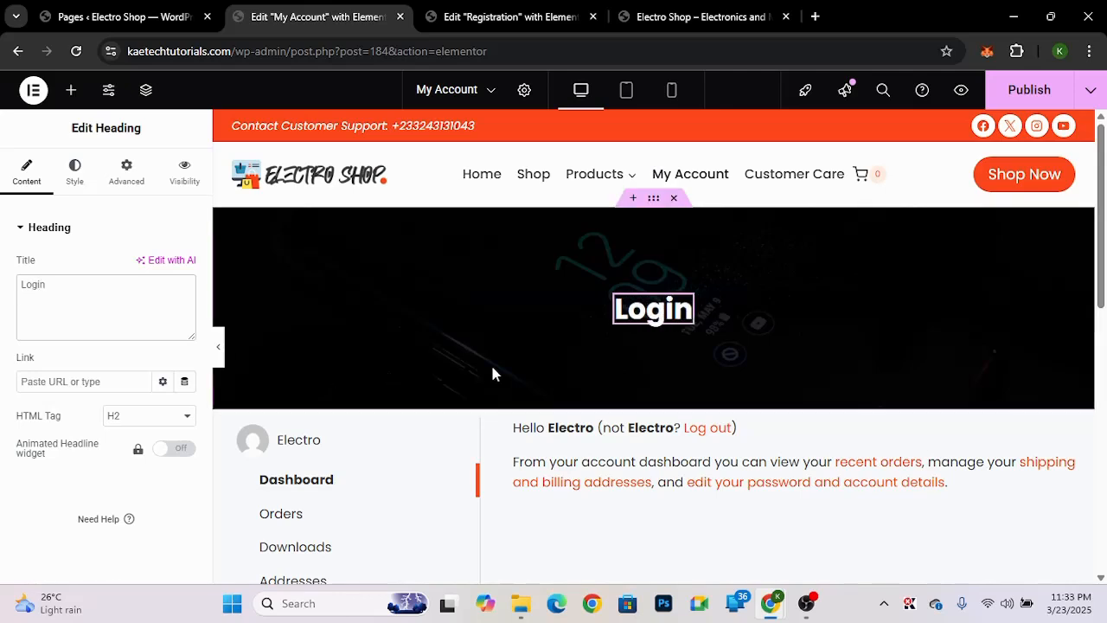
- Copy the Login banner container and paste it into the empty area below the account content
right_click(651, 209)
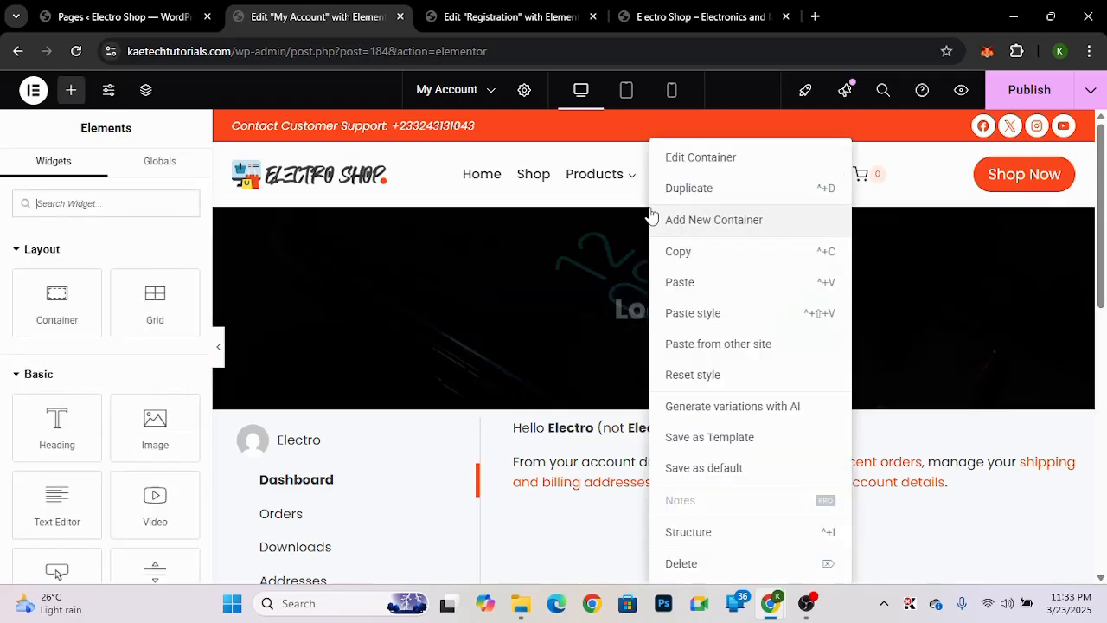
click(684, 256)
scroll(493, 378, down, 5)
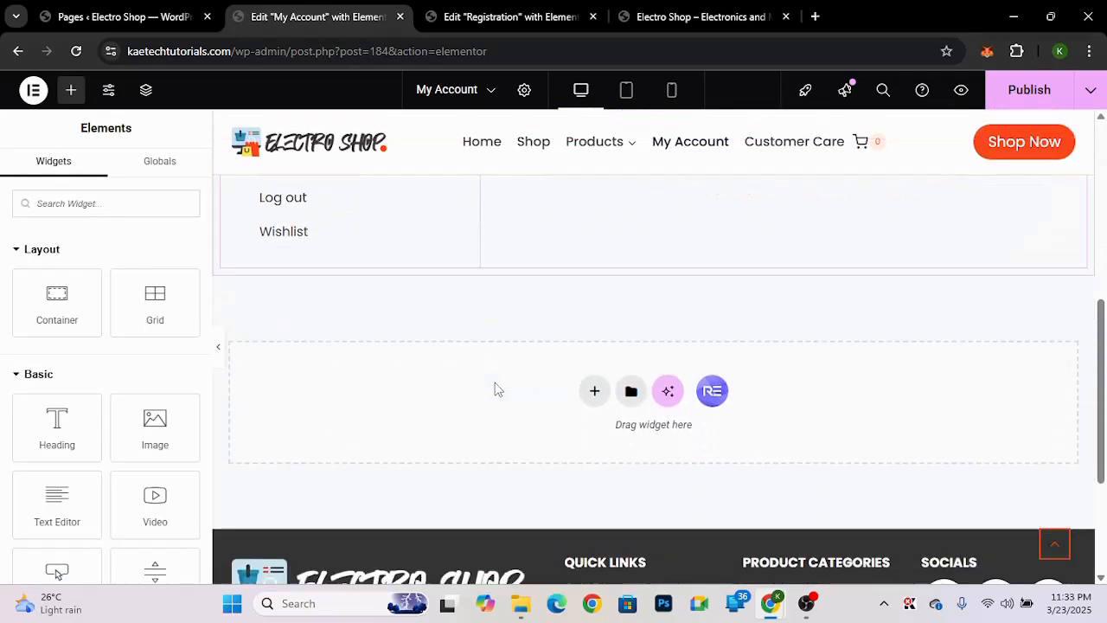
scroll(498, 389, down, 1)
right_click(471, 337)
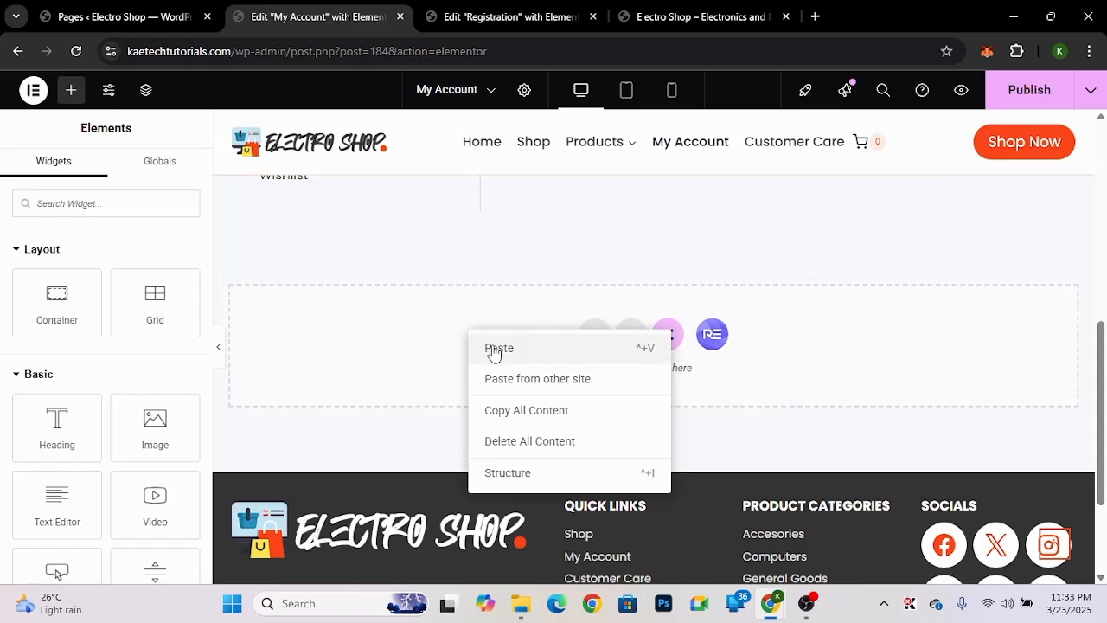
click(498, 348)
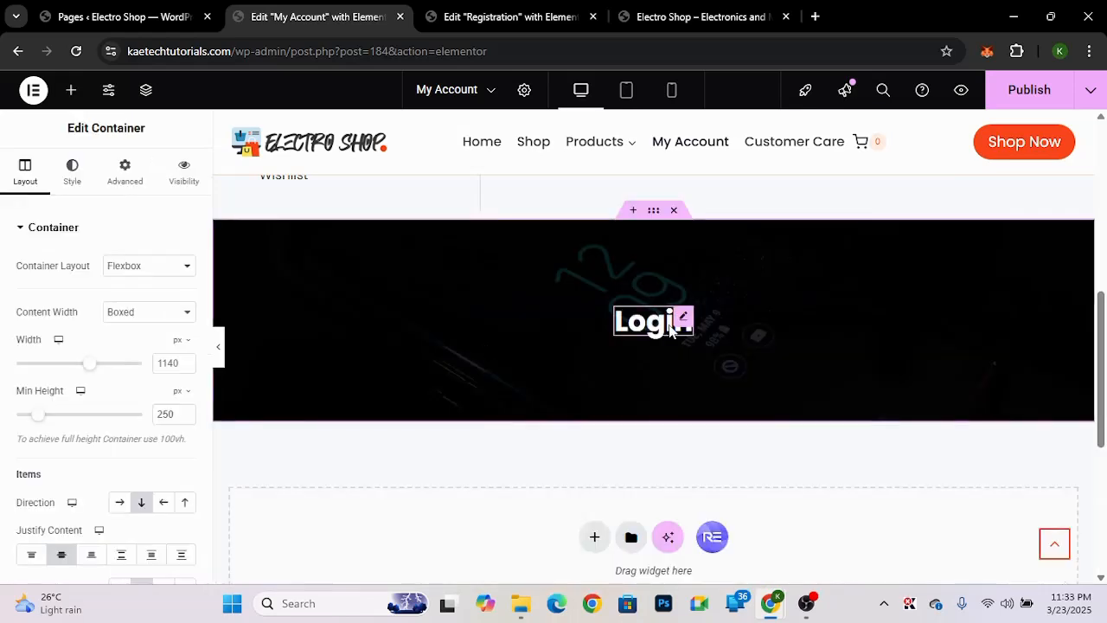
- Change the heading text of the lower banner to "Account Dashboard"
click(683, 319)
drag(71, 289, 5, 296)
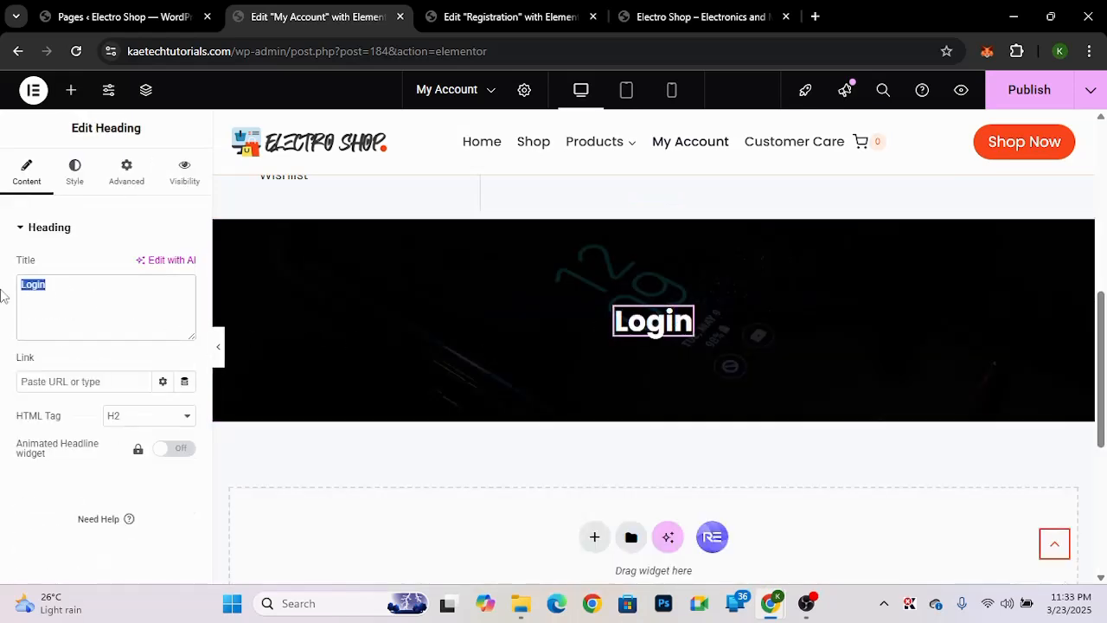
text(M)
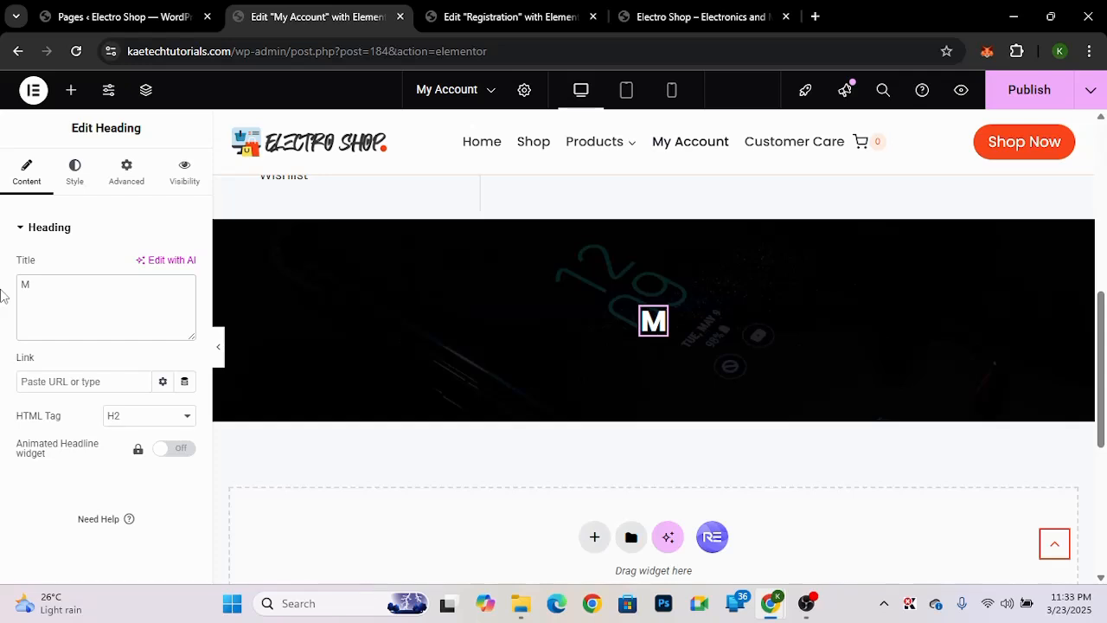
key(BackSpace)
text(Account Dashboard)
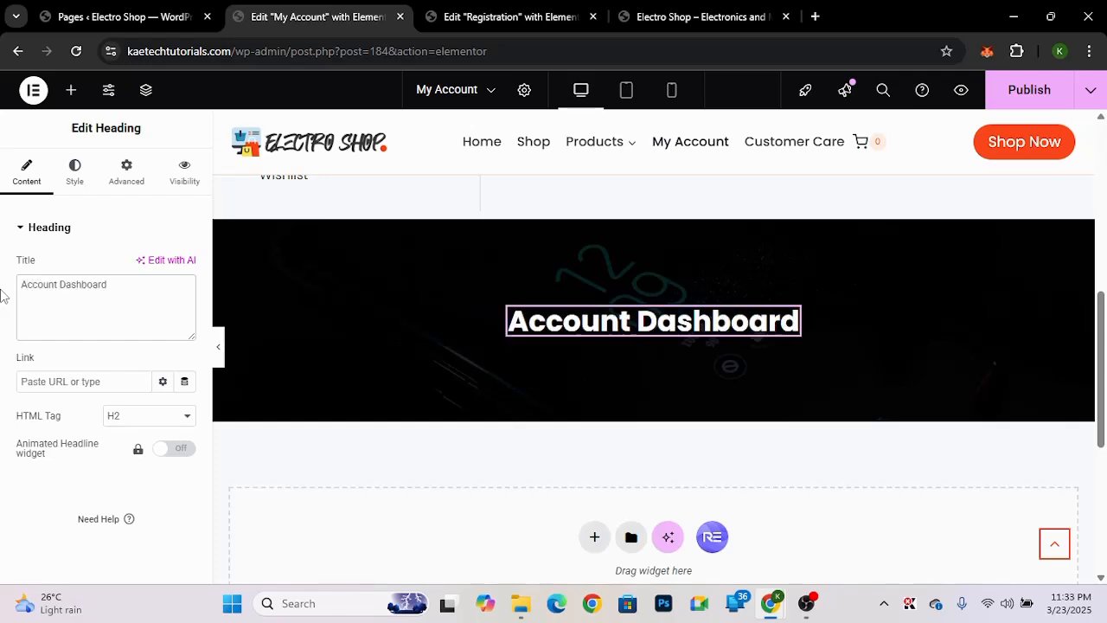
- Copy the account content container and paste it into the empty area below the Account Dashboard banner
scroll(655, 301, up, 4)
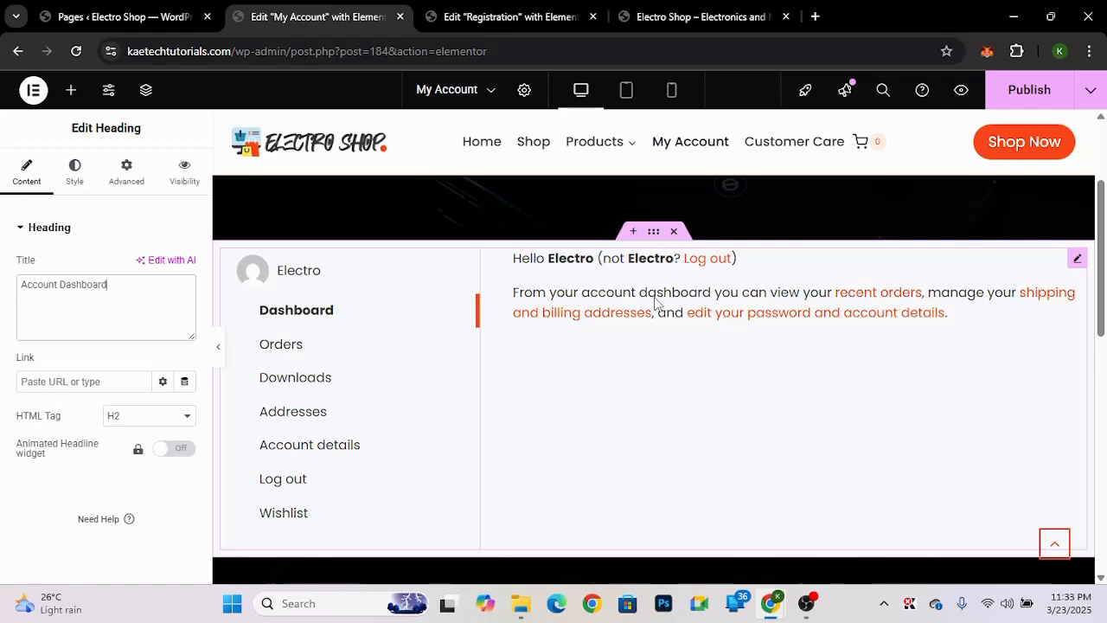
scroll(655, 300, up, 3)
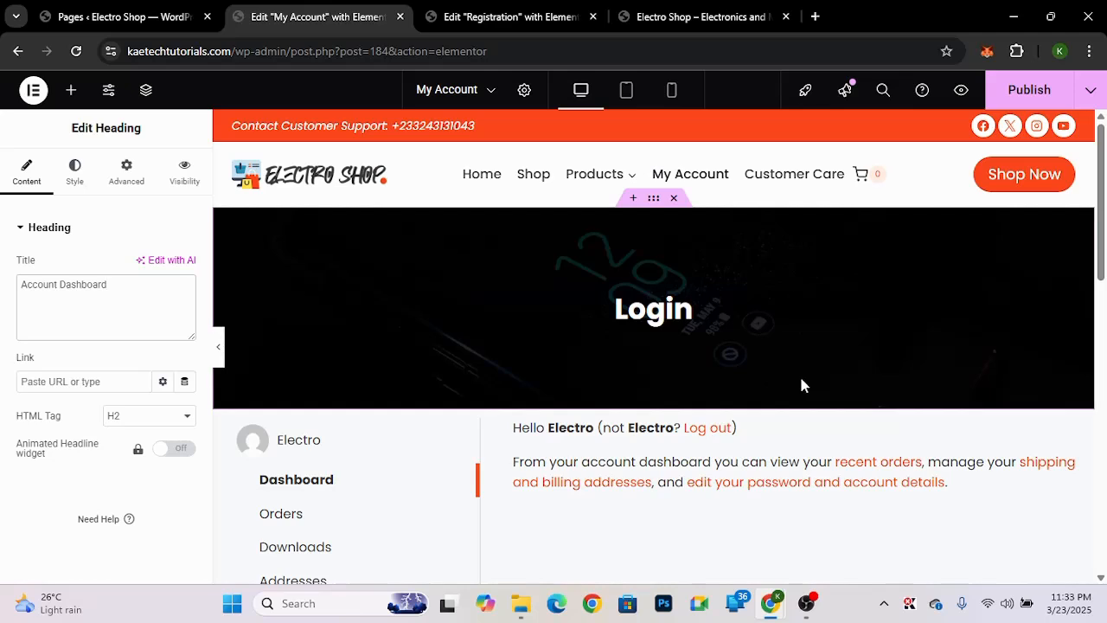
scroll(801, 385, down, 4)
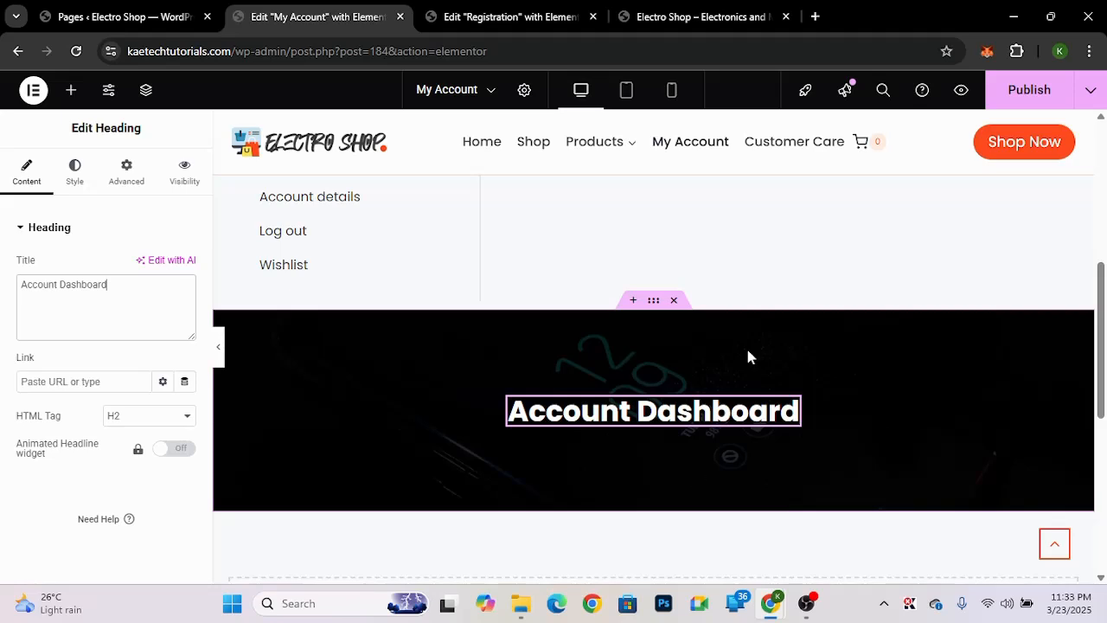
scroll(769, 320, down, 3)
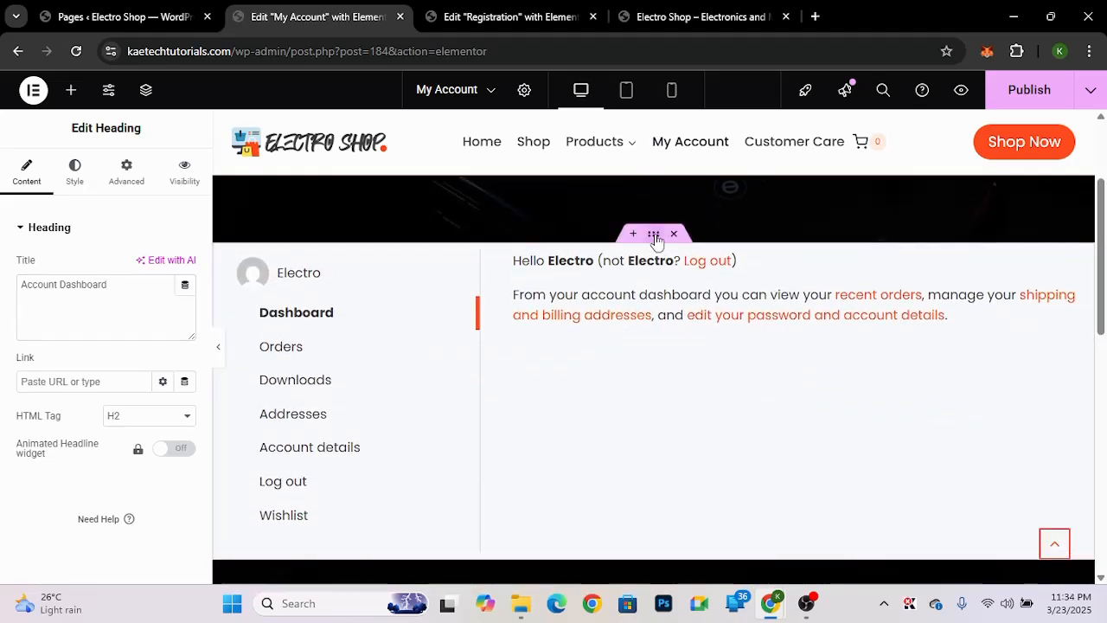
right_click(655, 239)
click(674, 251)
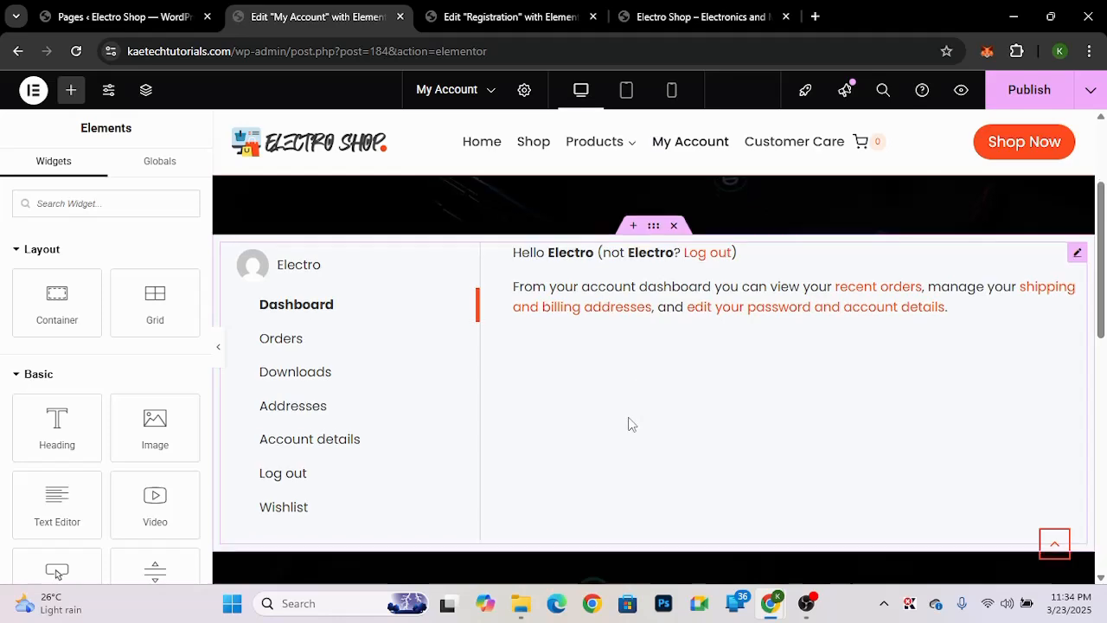
scroll(629, 424, down, 5)
right_click(499, 240)
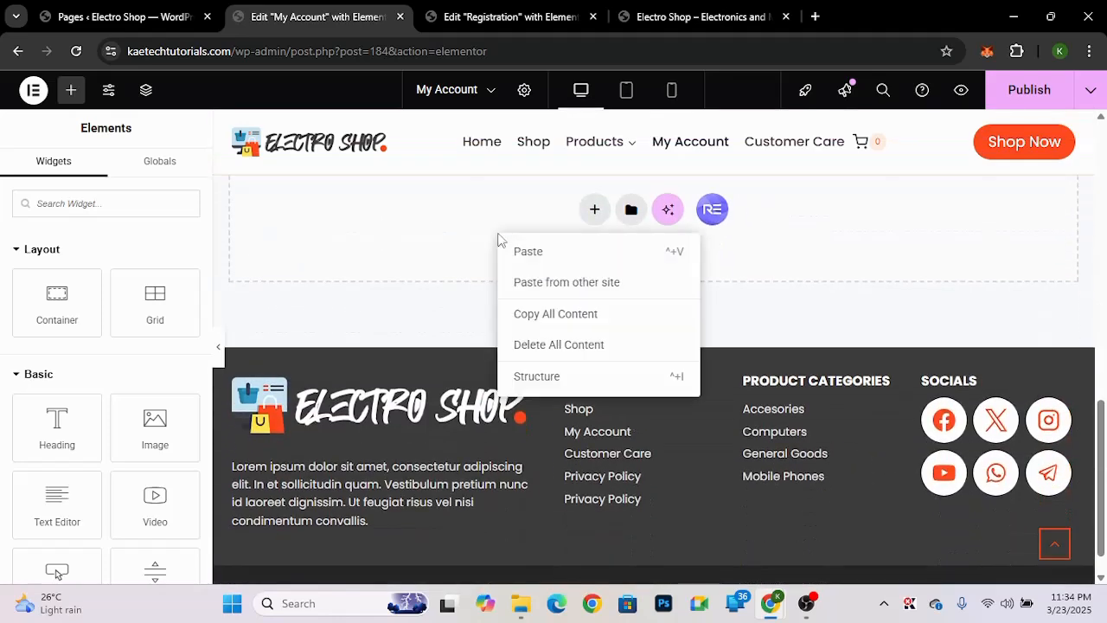
click(787, 274)
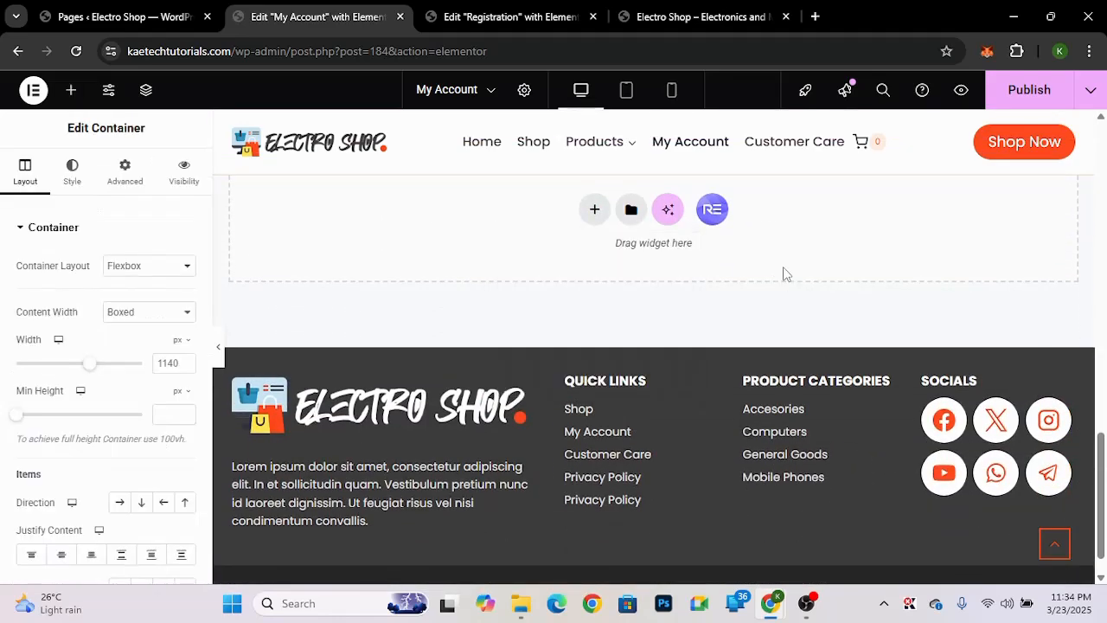
scroll(786, 275, up, 7)
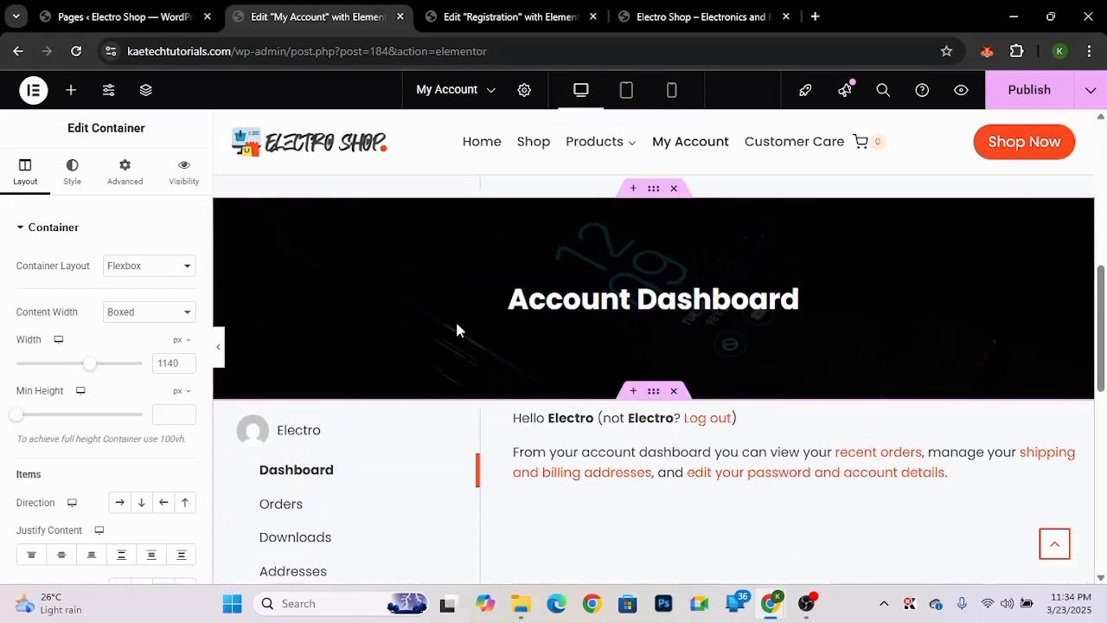
- Unlink the pasted account container's padding and set its top and bottom padding to 80 px
click(126, 192)
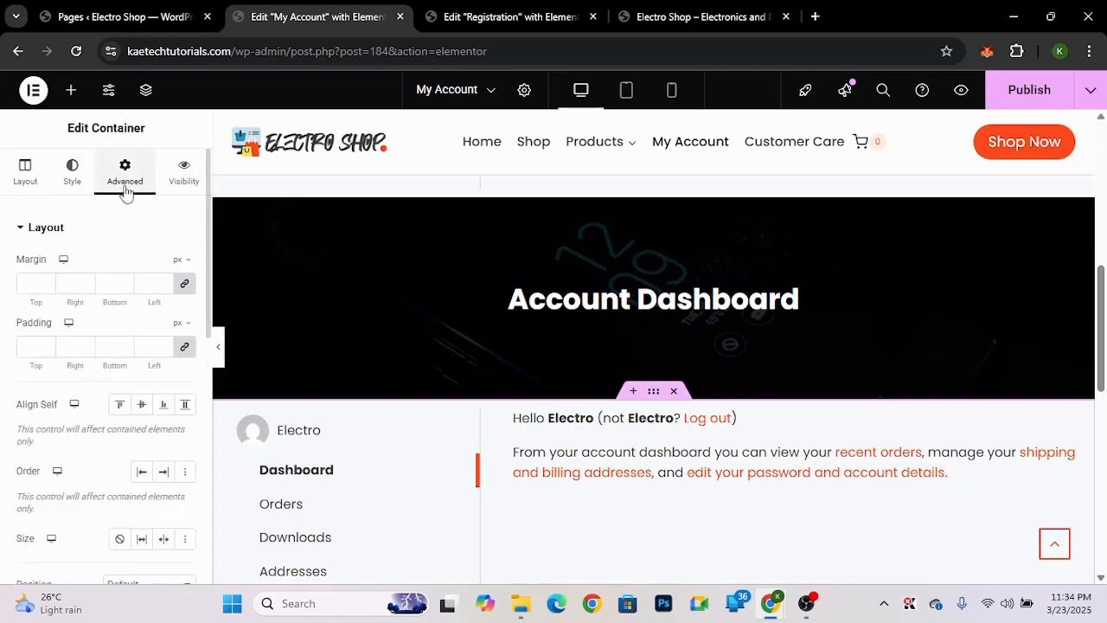
click(185, 347)
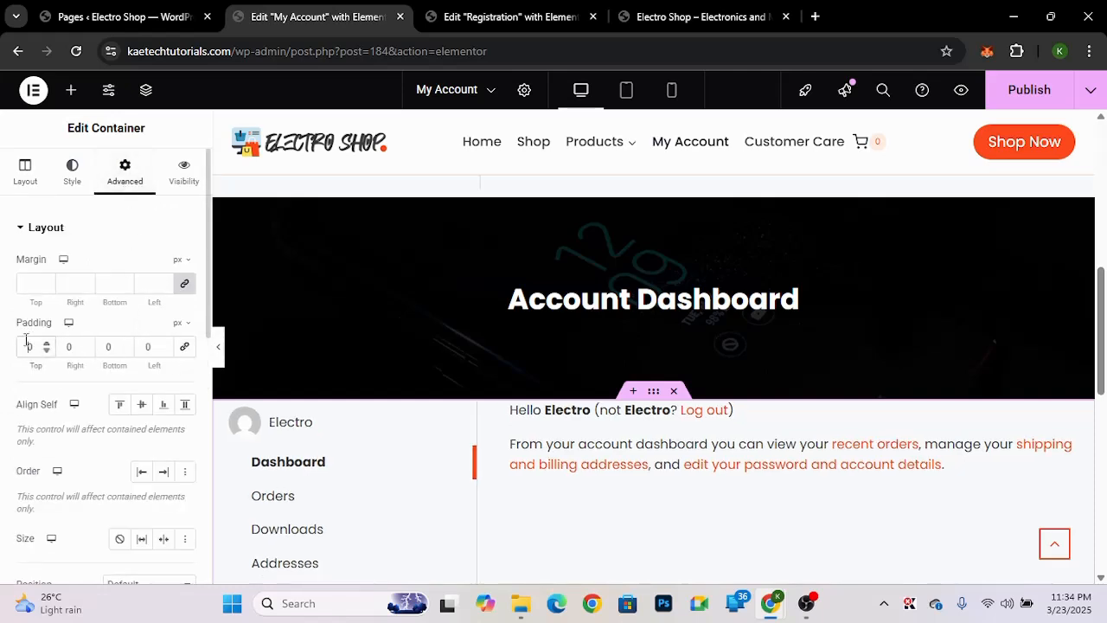
text(5)
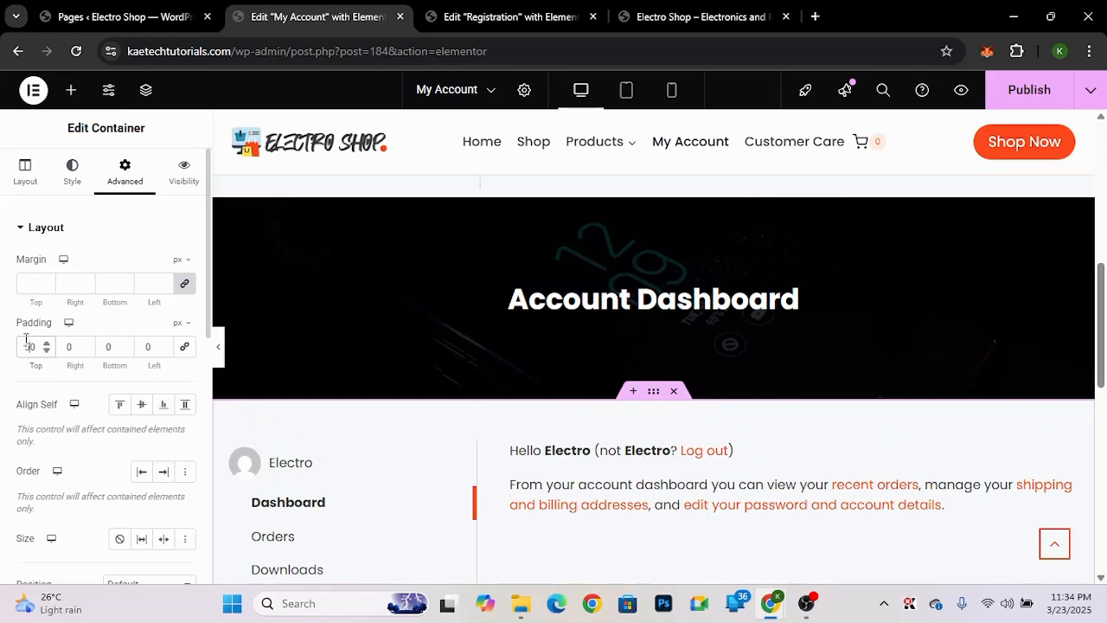
click(104, 346)
text(5)
double_click(30, 346)
text(80)
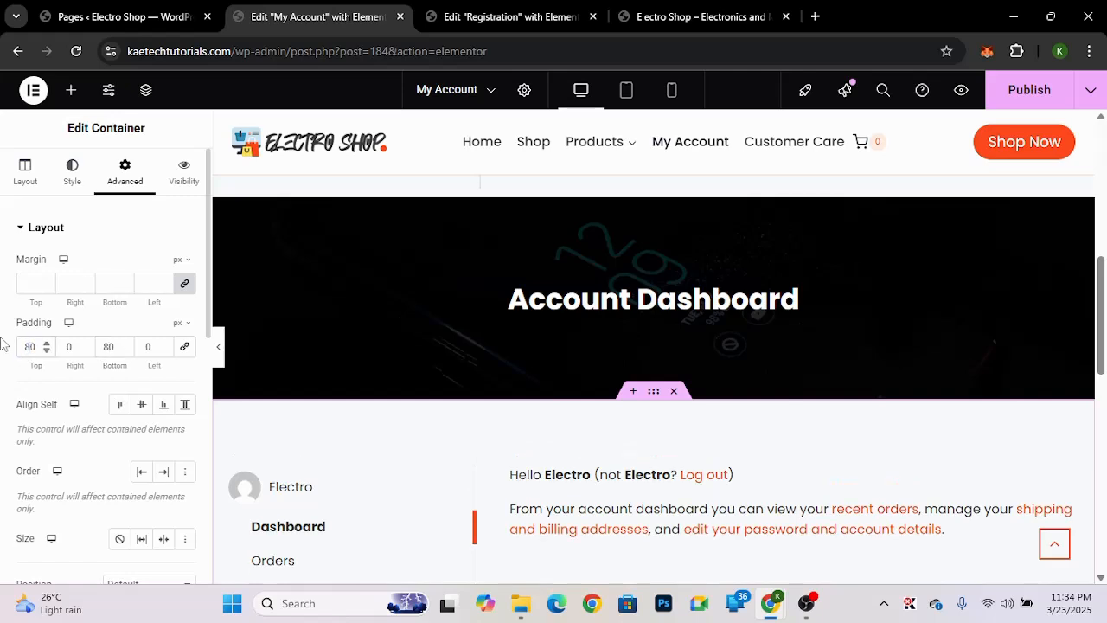
- Add a nested container inside the lower account container and move the [woocommerce_my_account] text widget into it
scroll(692, 442, down, 2)
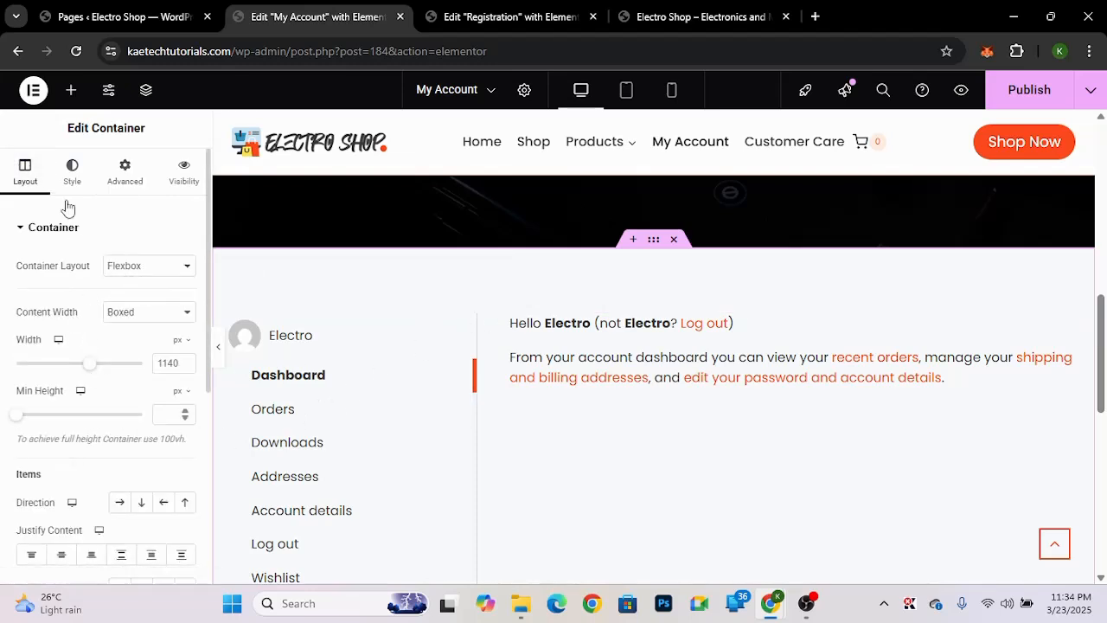
click(73, 90)
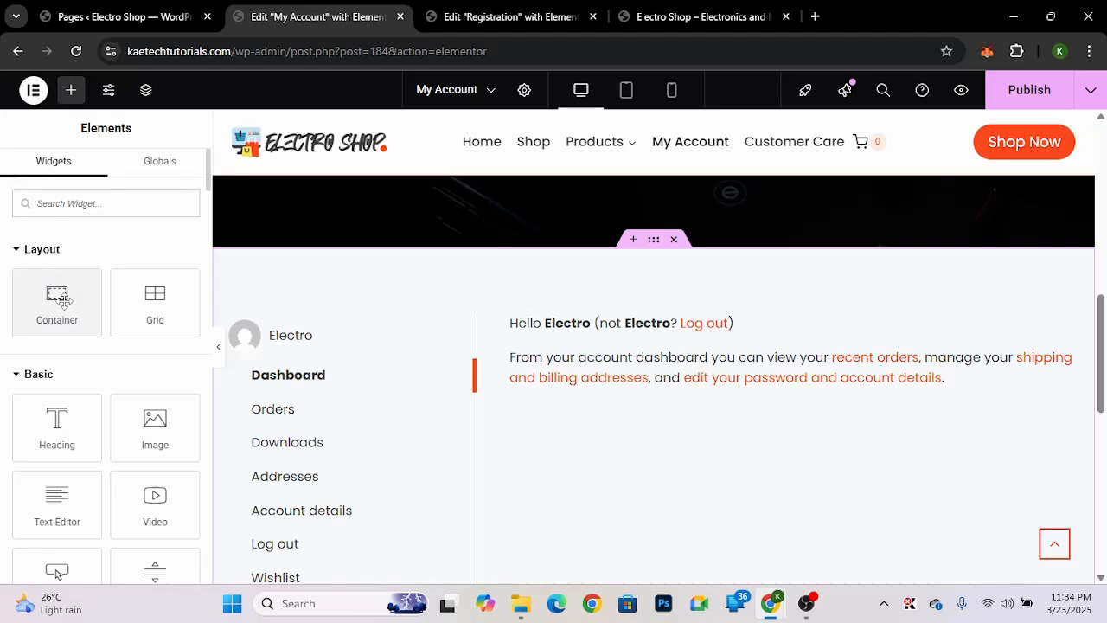
drag(52, 294, 493, 325)
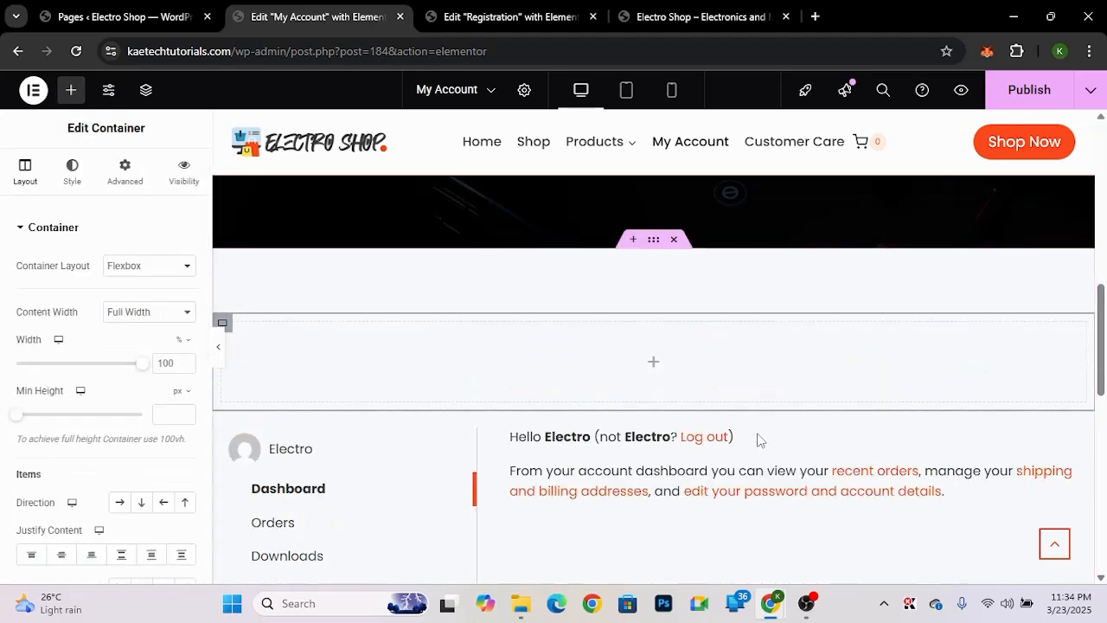
drag(1086, 437, 654, 376)
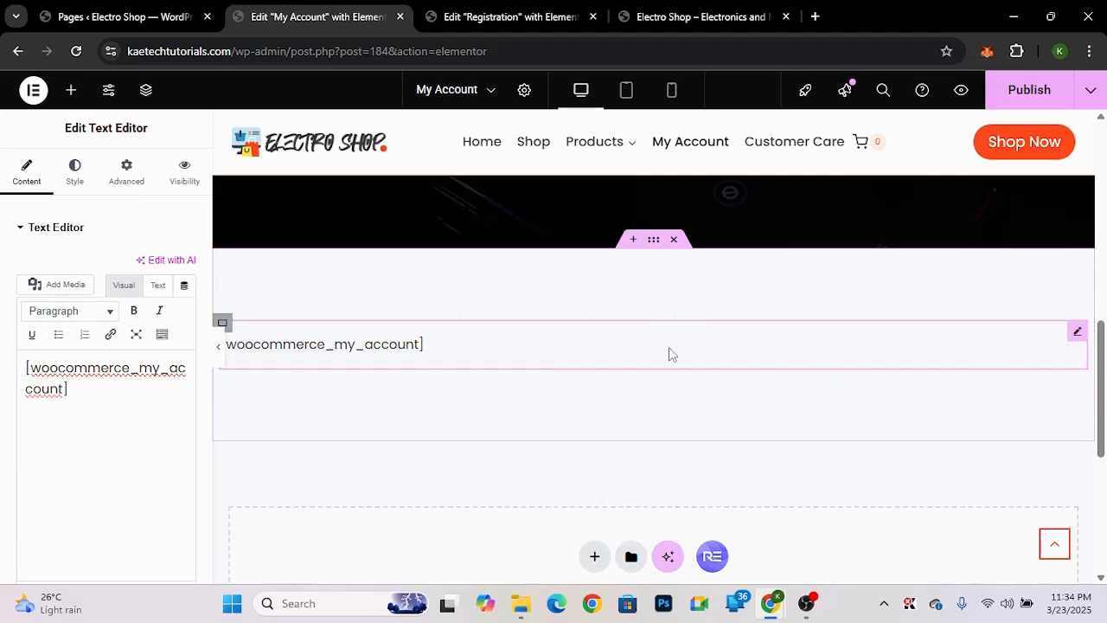
scroll(665, 366, down, 2)
scroll(634, 307, up, 2)
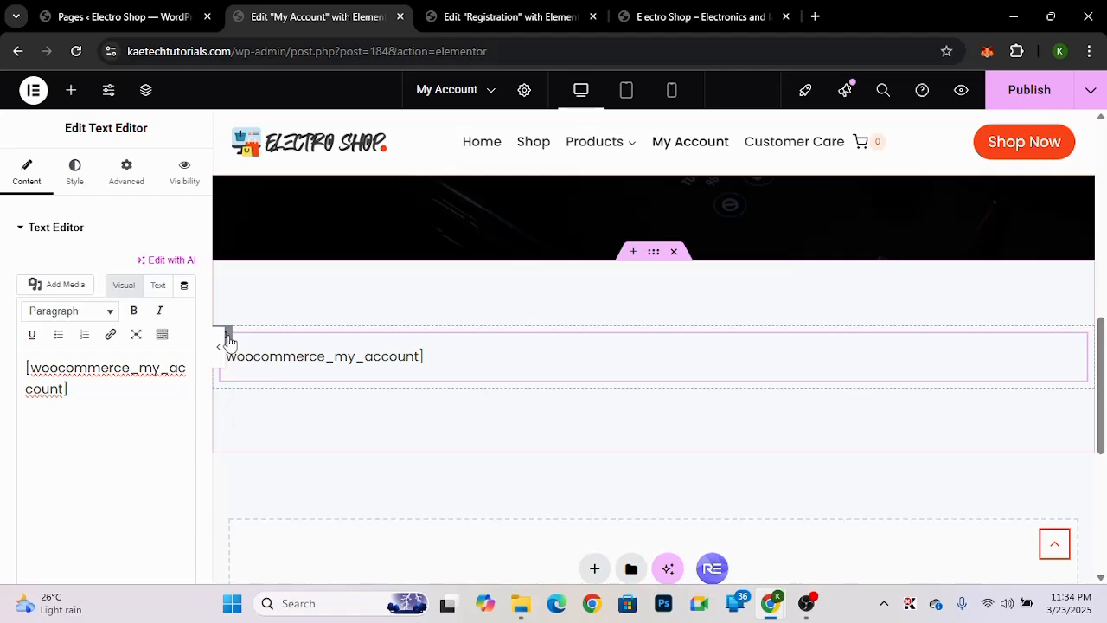
- Set the nested container's padding to 50 px on all sides
click(228, 338)
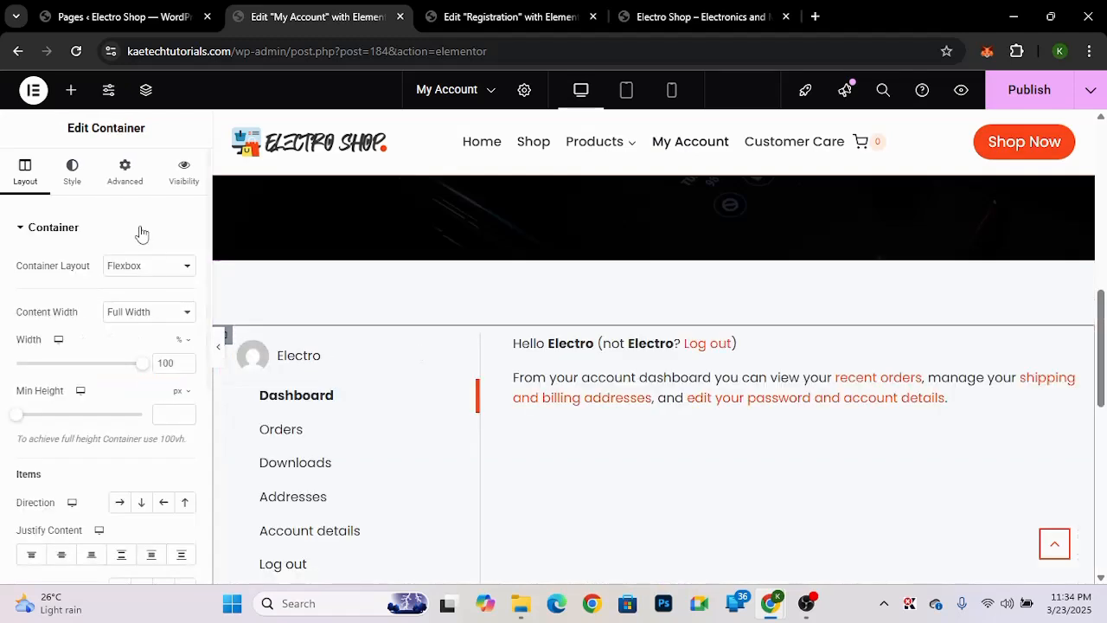
click(130, 184)
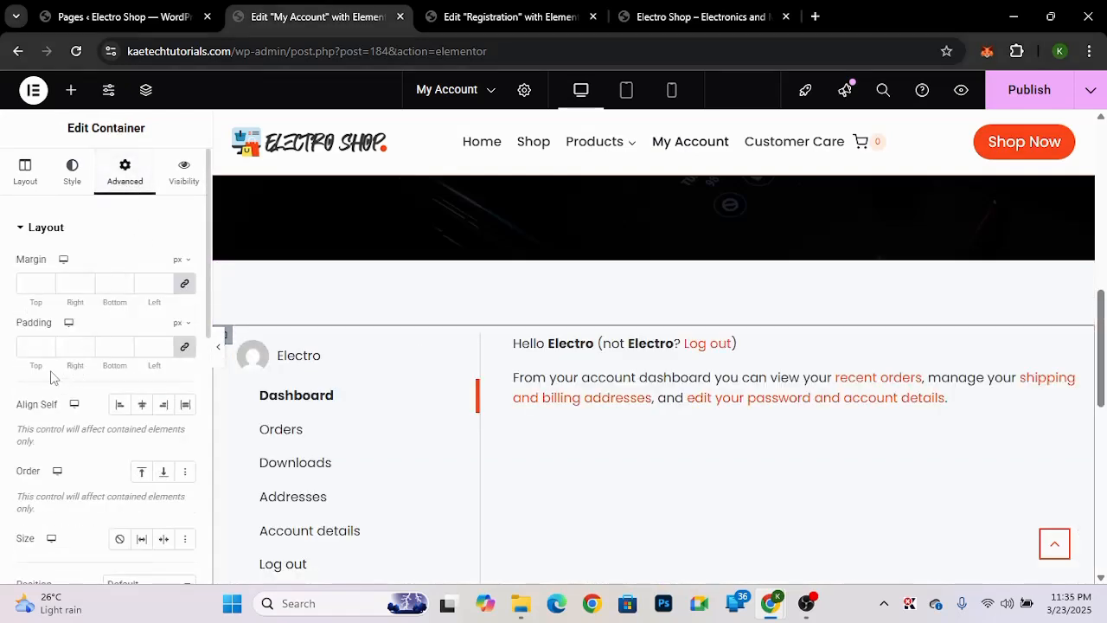
click(29, 348)
text(50)
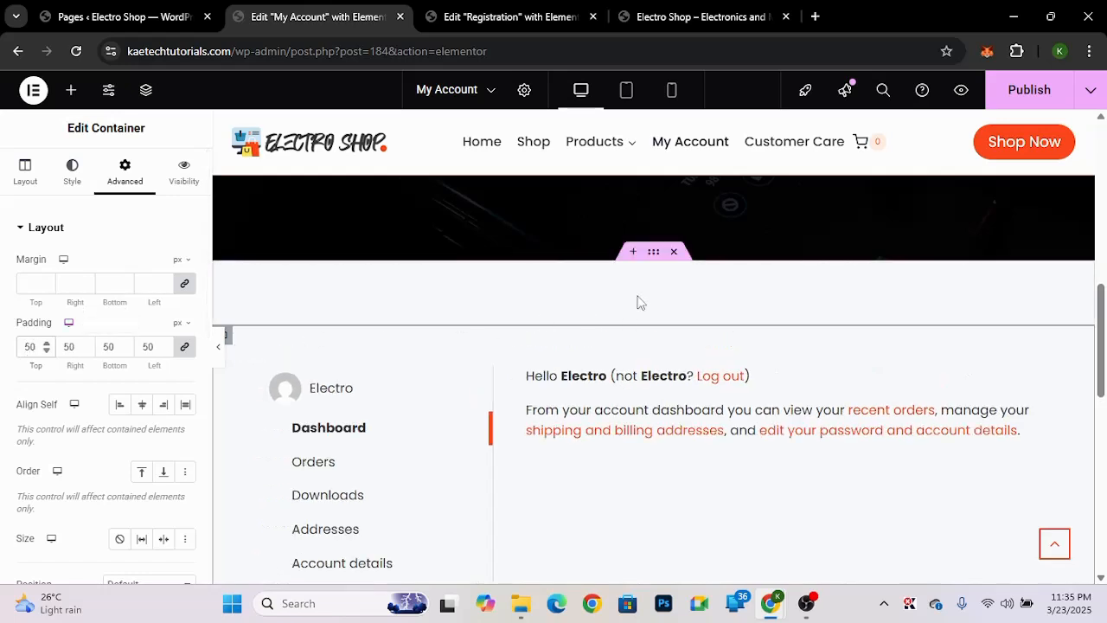
- Reduce the outer account container's top padding to 50 px
click(655, 256)
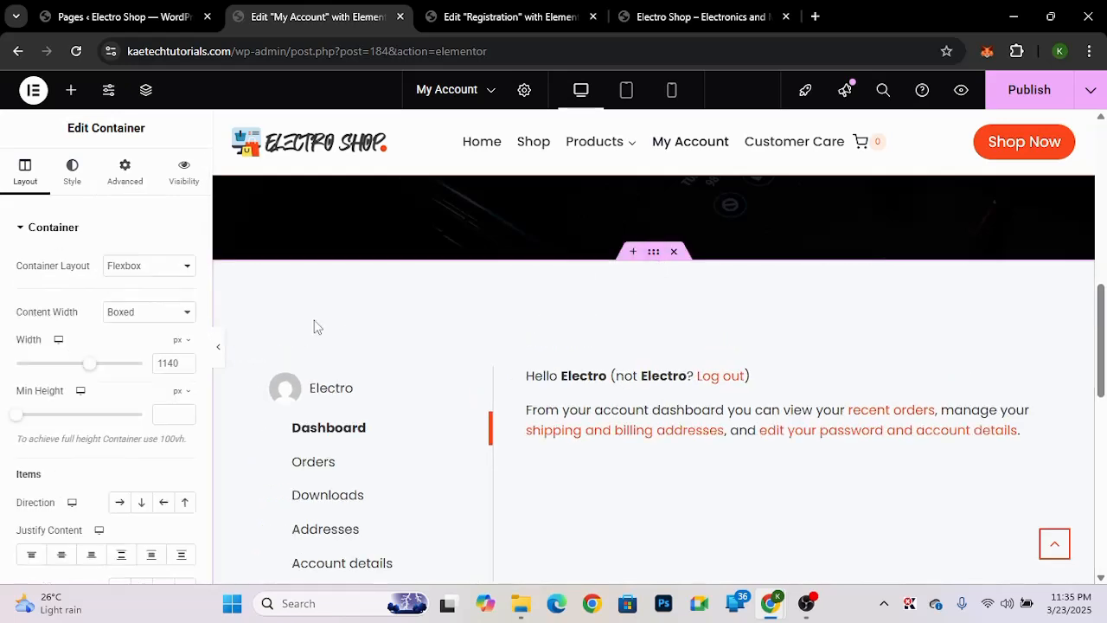
click(143, 186)
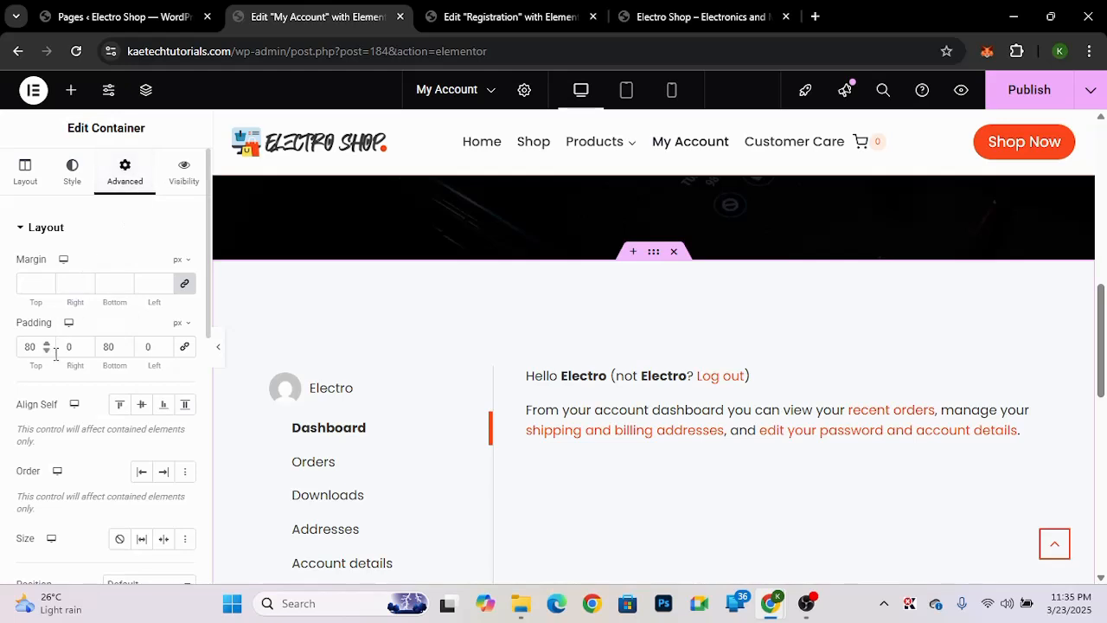
drag(33, 350, 11, 346)
text(50)
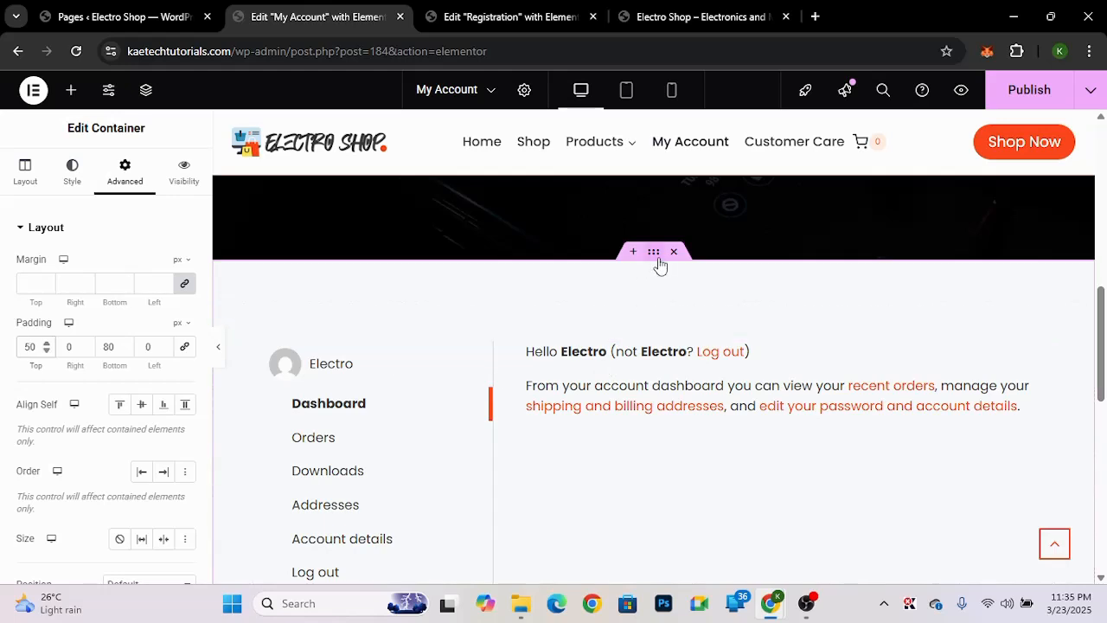
- Set the outer account container's boxed content width to 1100 px
click(14, 180)
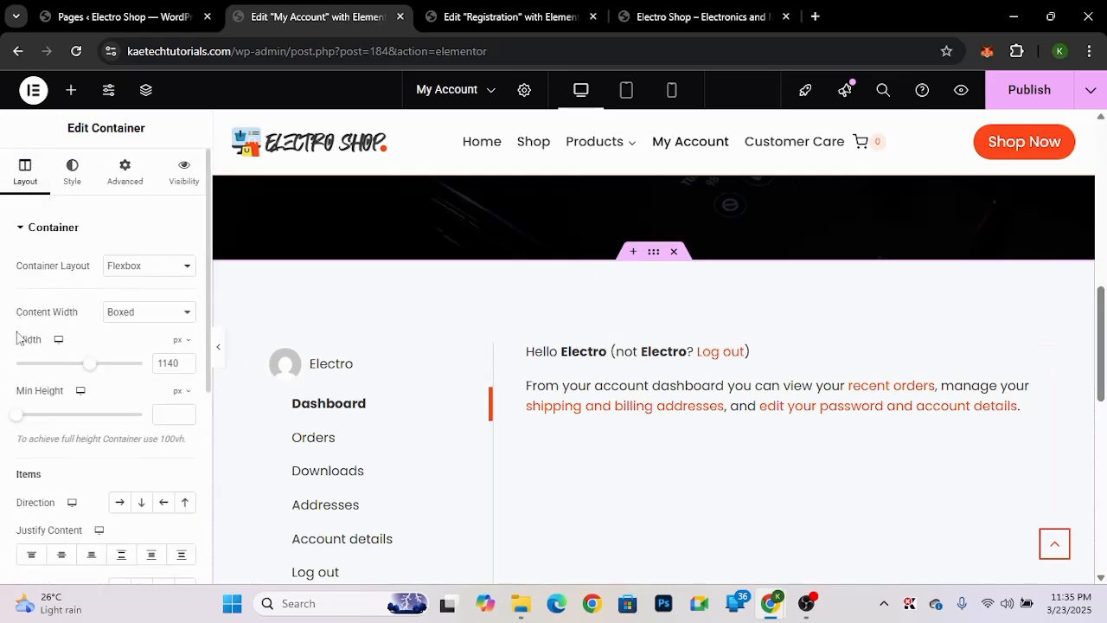
scroll(13, 387, down, 1)
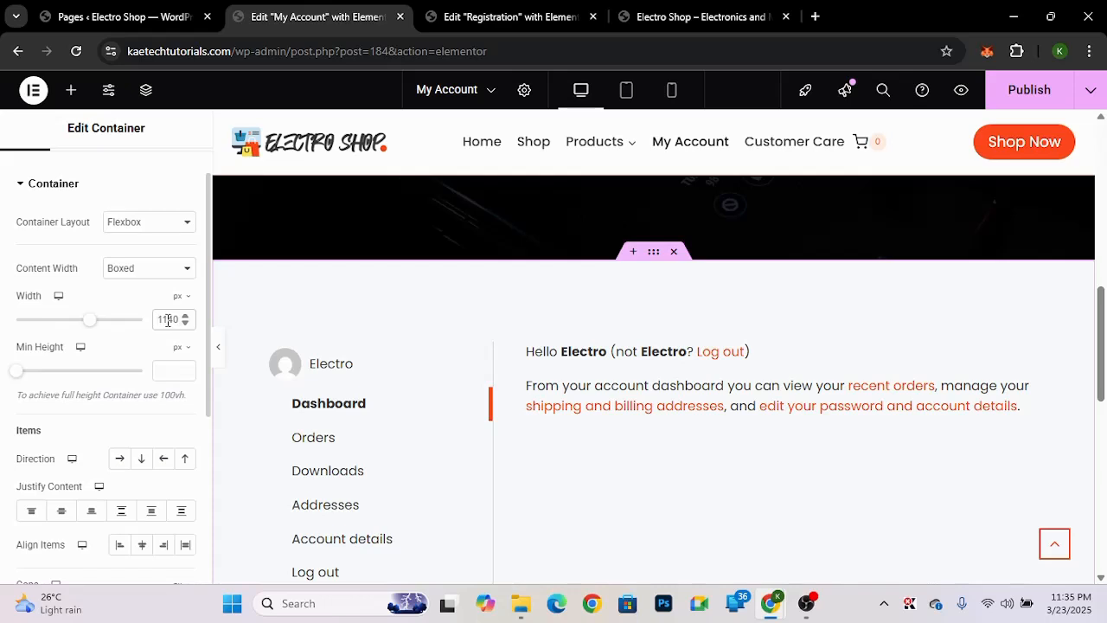
text(1100)
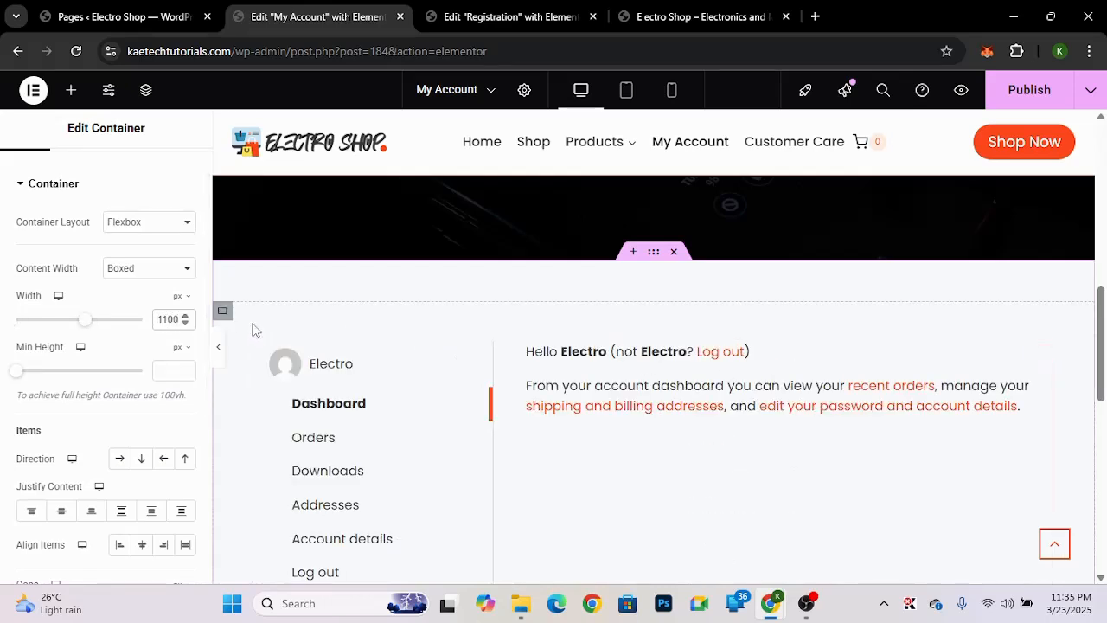
scroll(66, 264, up, 1)
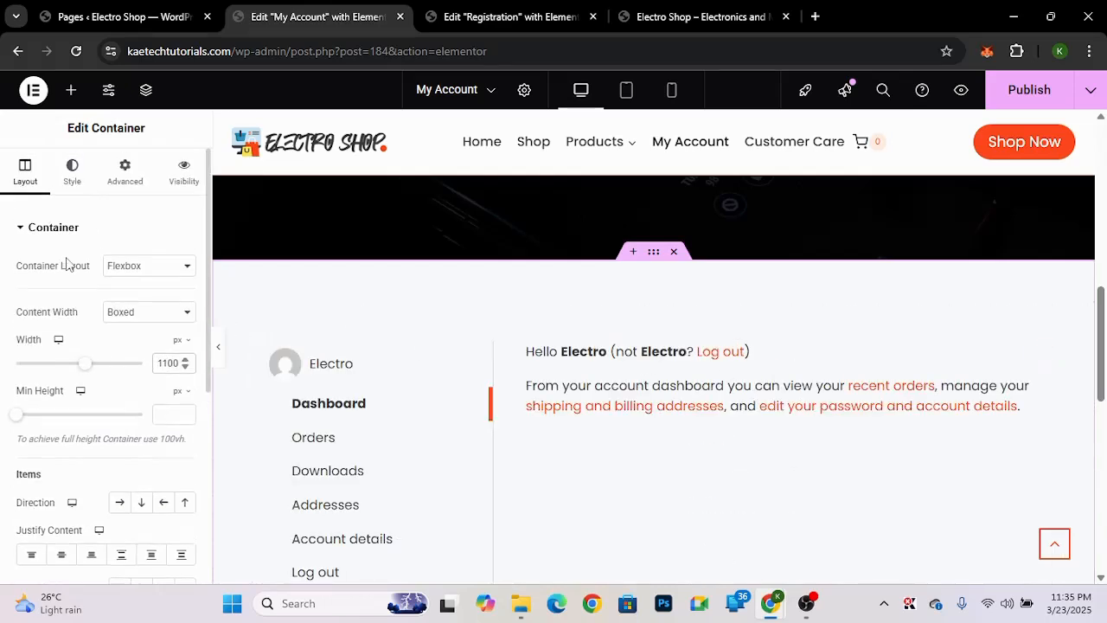
- Give the outer account container a classic background in white, #FFFFFF
click(131, 184)
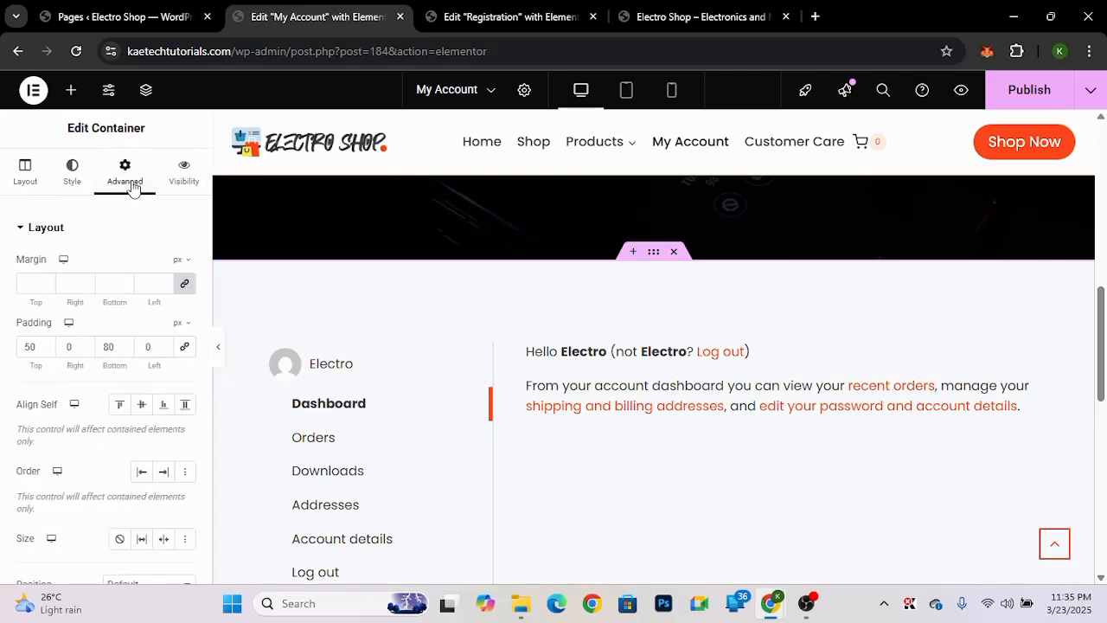
click(74, 179)
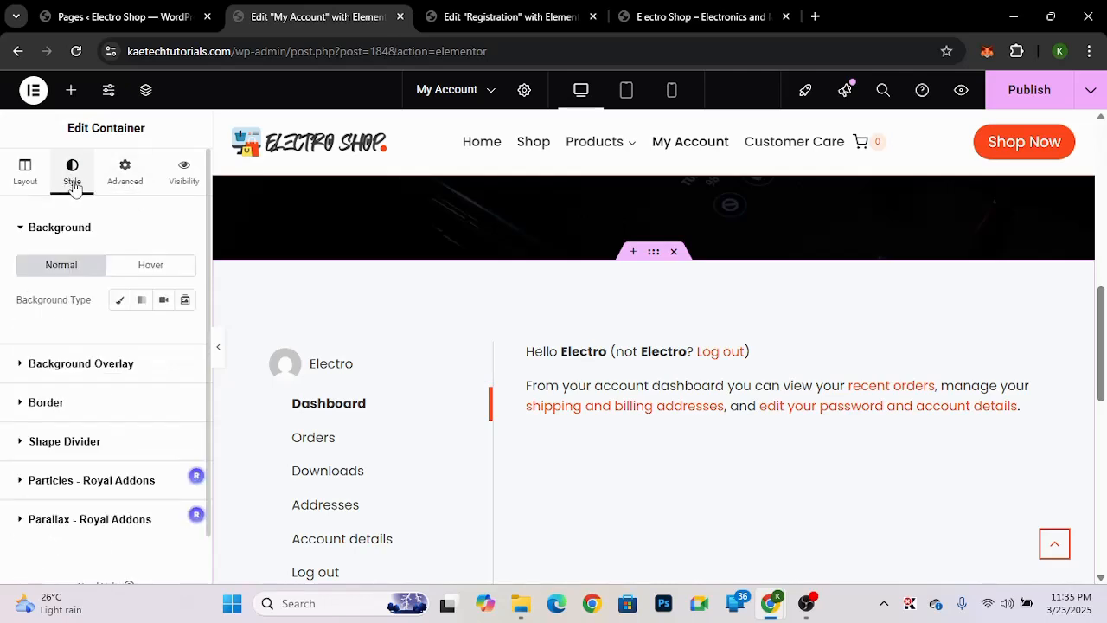
scroll(84, 343, down, 1)
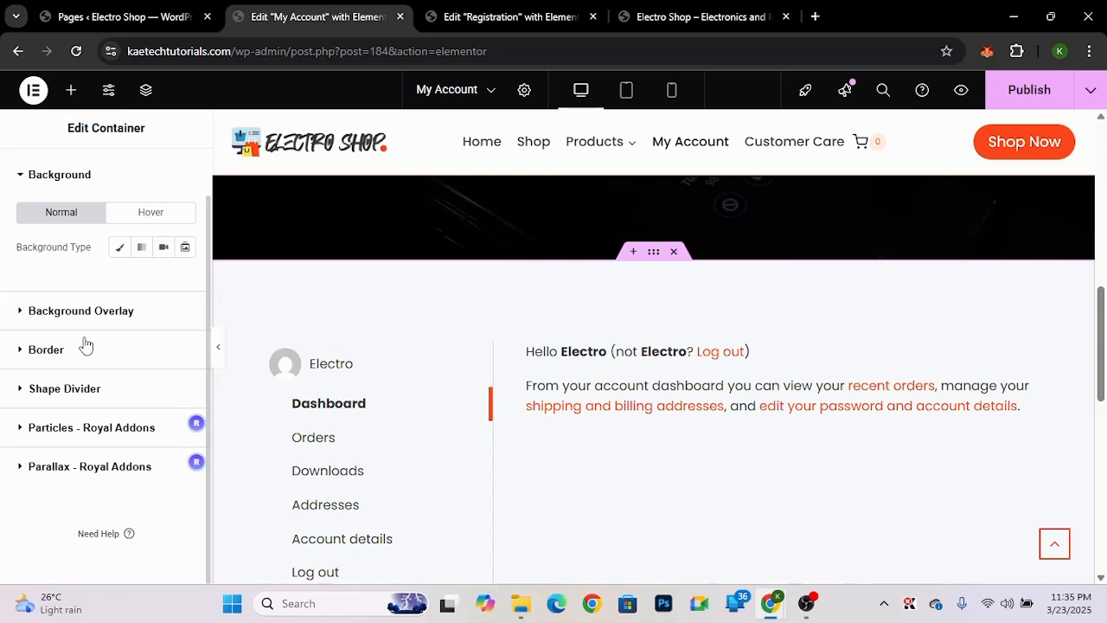
click(116, 251)
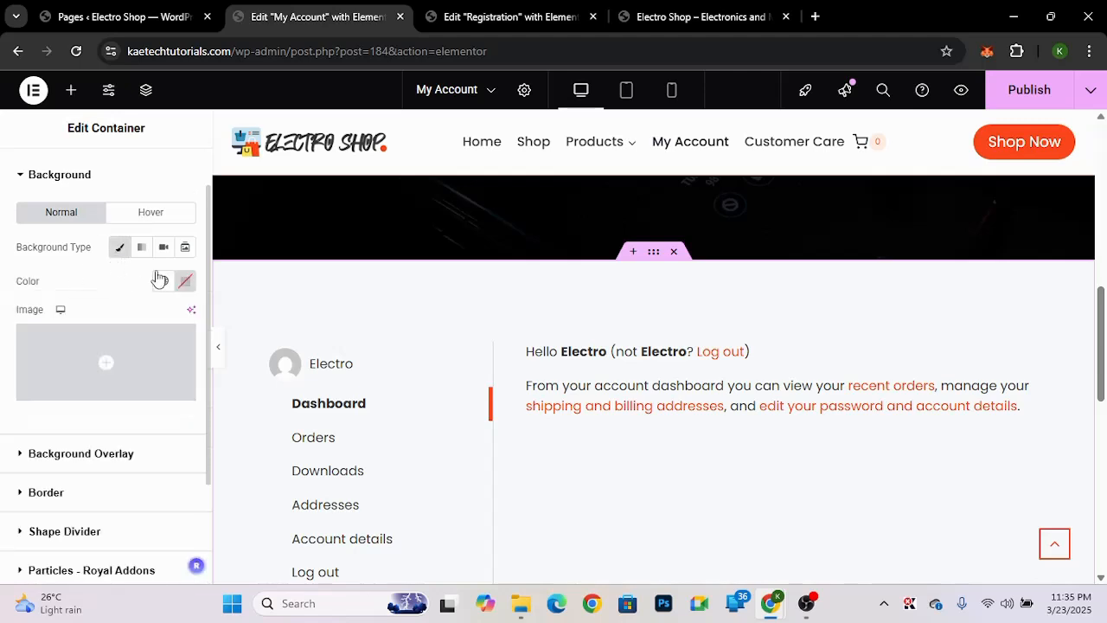
click(186, 282)
drag(118, 354, 92, 346)
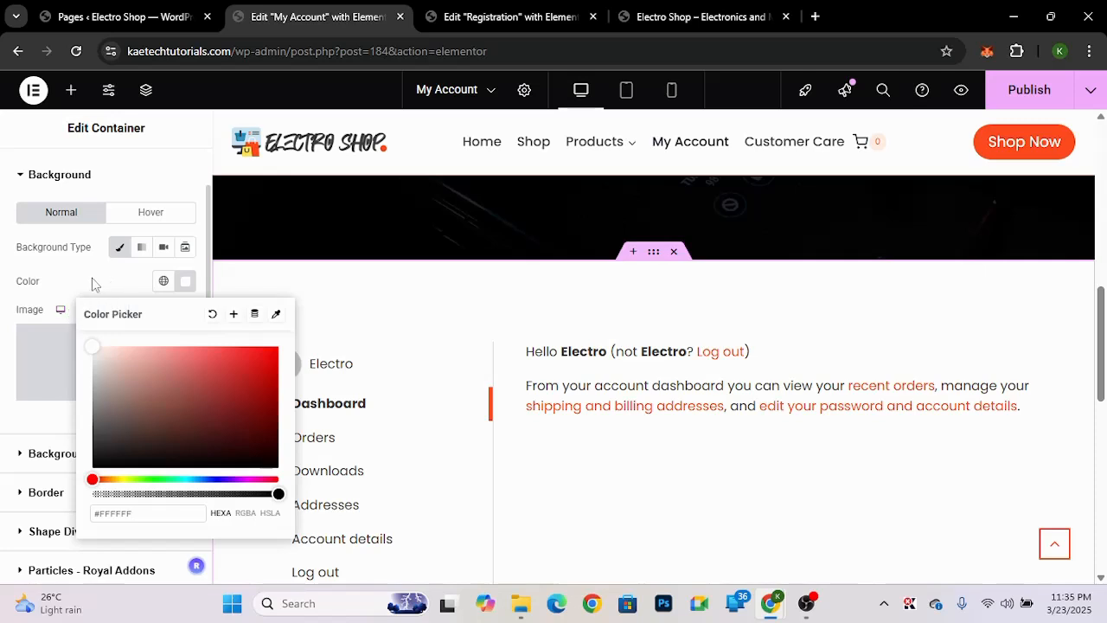
click(93, 284)
scroll(410, 355, down, 1)
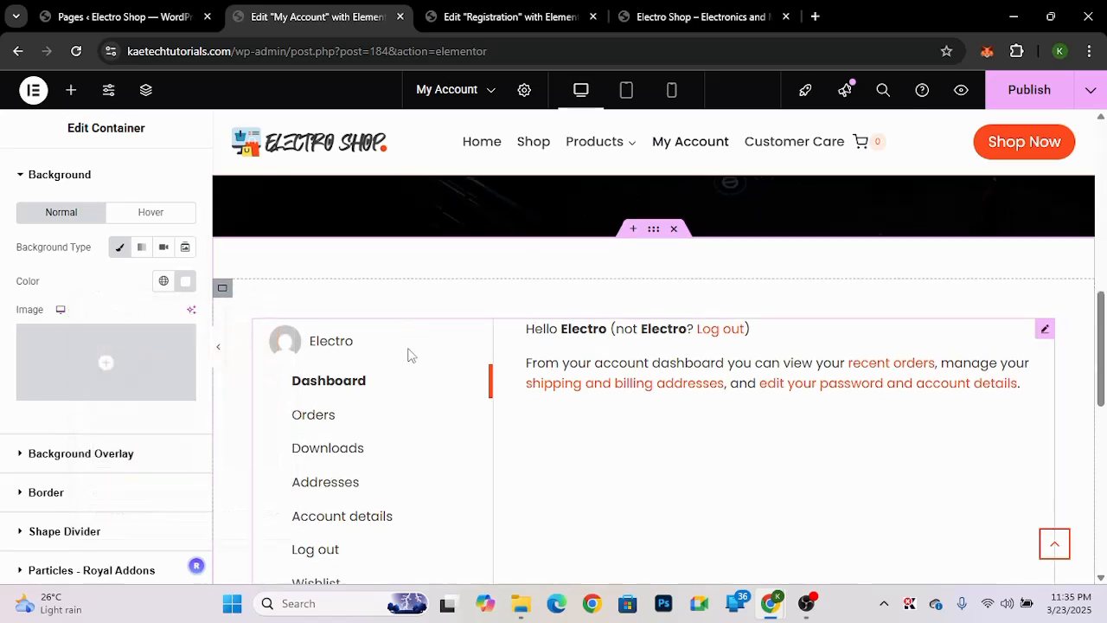
scroll(410, 355, down, 1)
scroll(410, 354, up, 1)
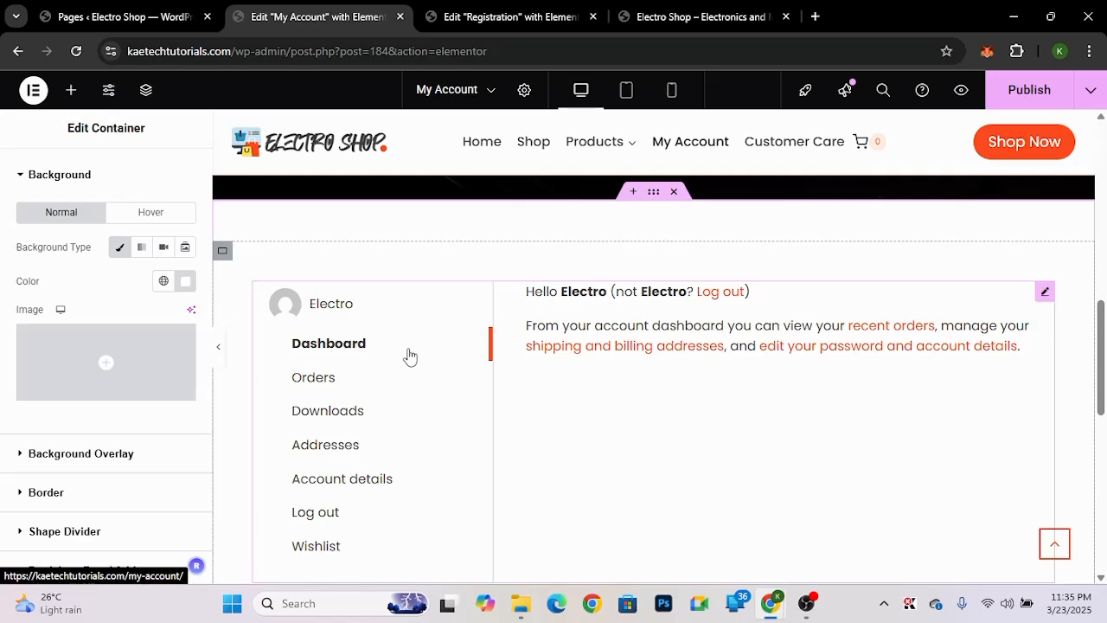
- Clear the outer account container's background color and give its nested container a classic white background, #FFFFFF
click(186, 284)
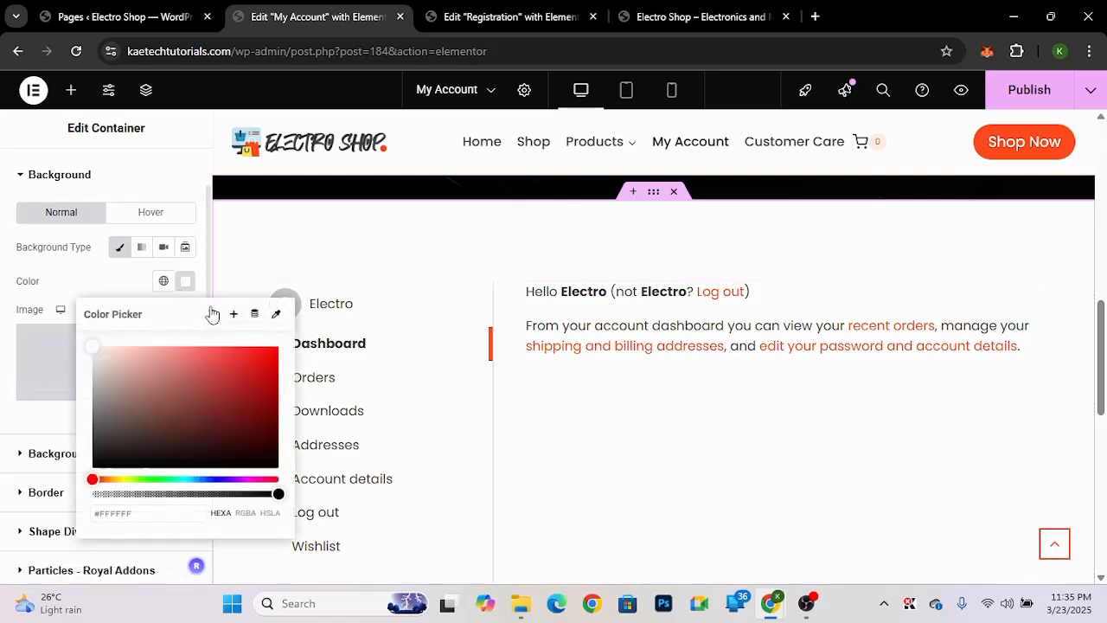
click(212, 314)
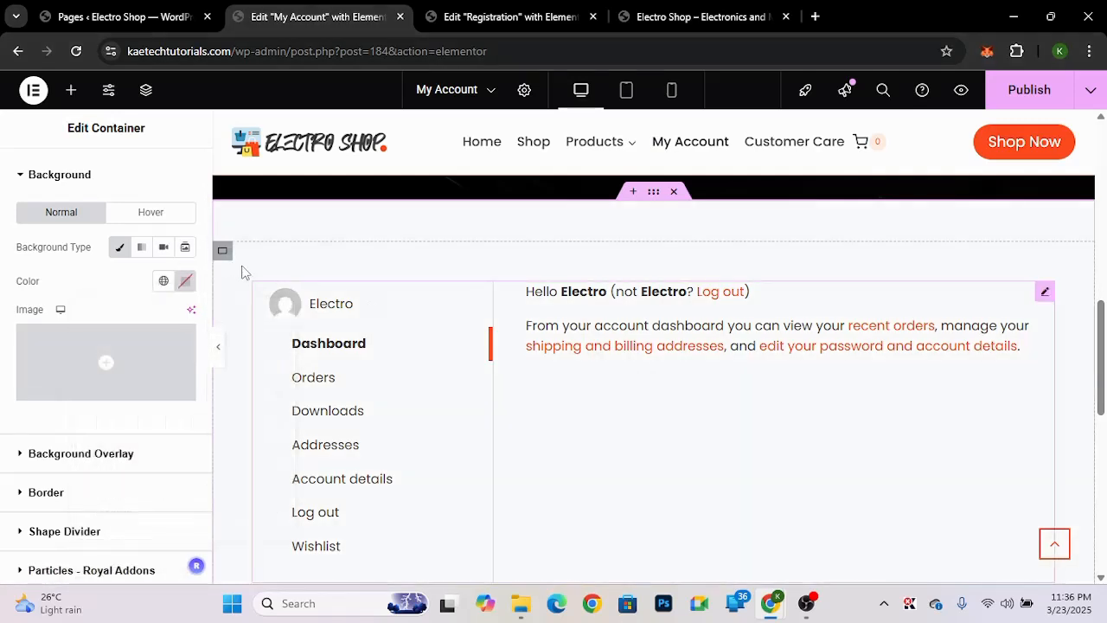
click(224, 252)
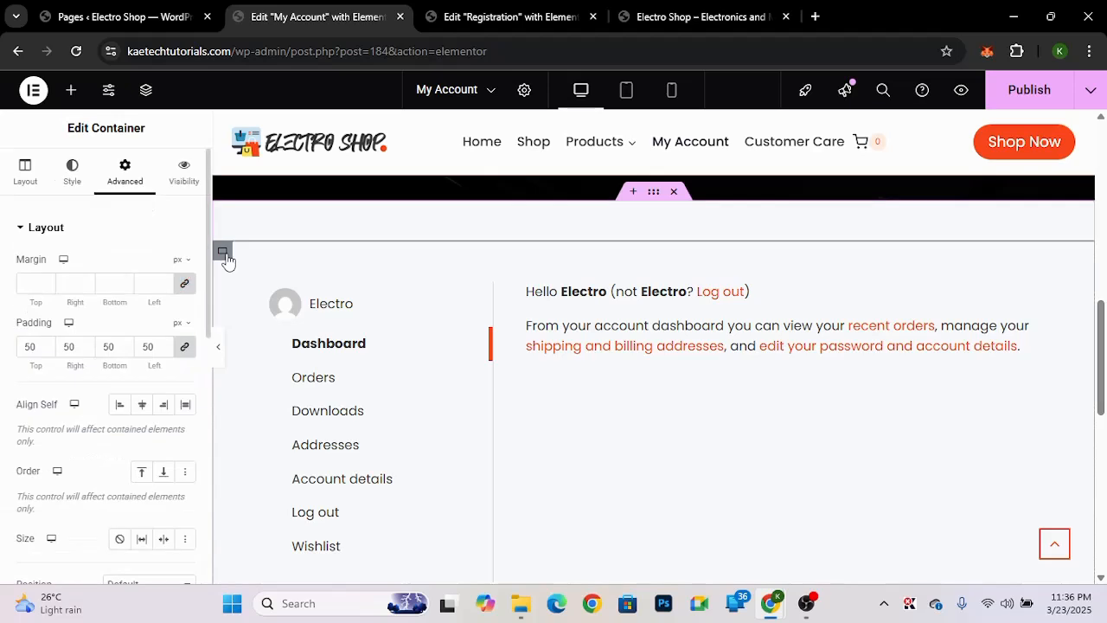
click(68, 177)
click(121, 309)
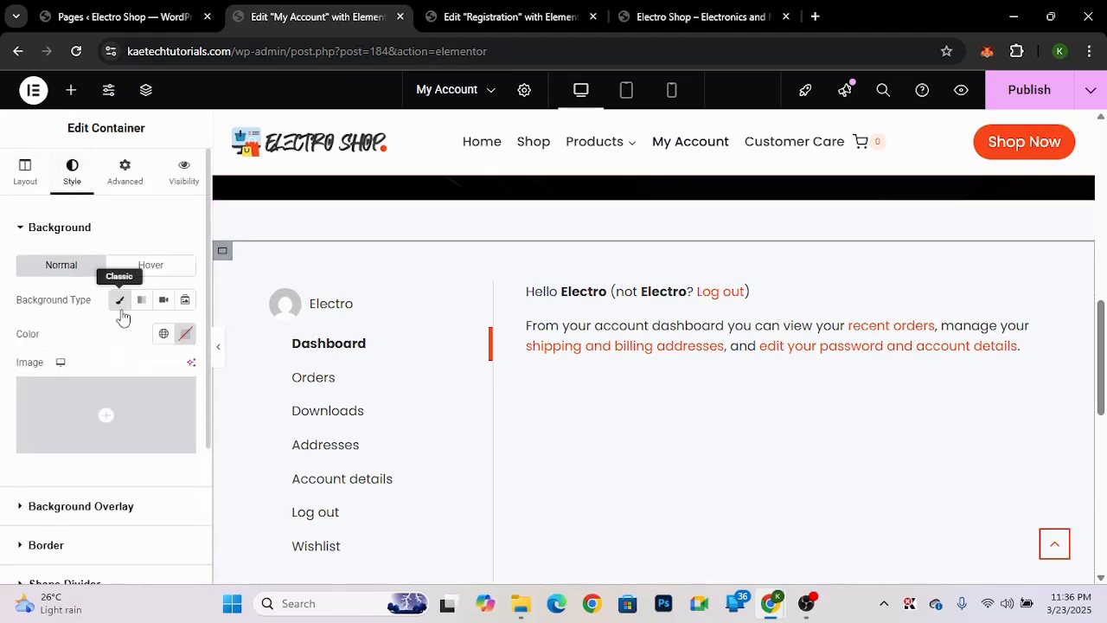
click(185, 334)
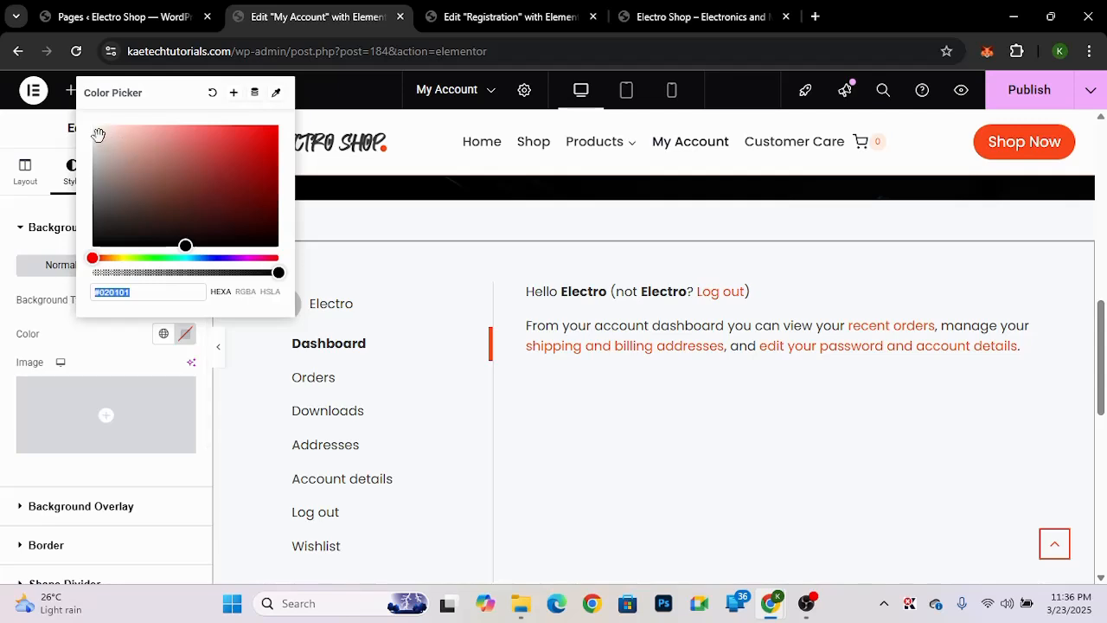
drag(99, 135, 79, 112)
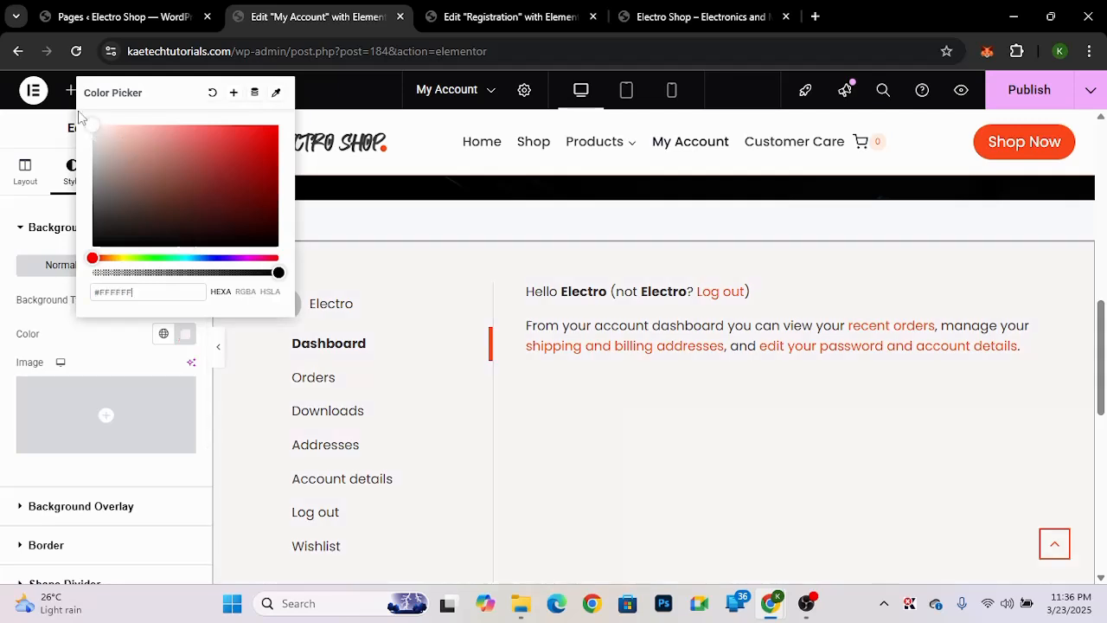
click(105, 354)
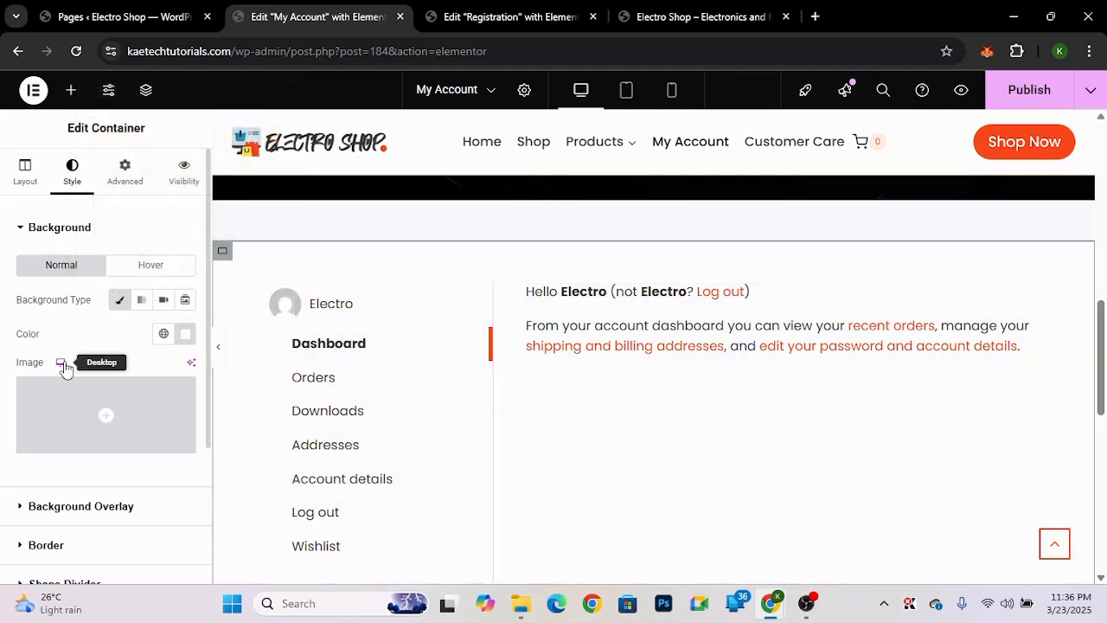
- Round the nested account container's corners with a 14 px border radius on all sides
scroll(52, 415, down, 3)
click(82, 367)
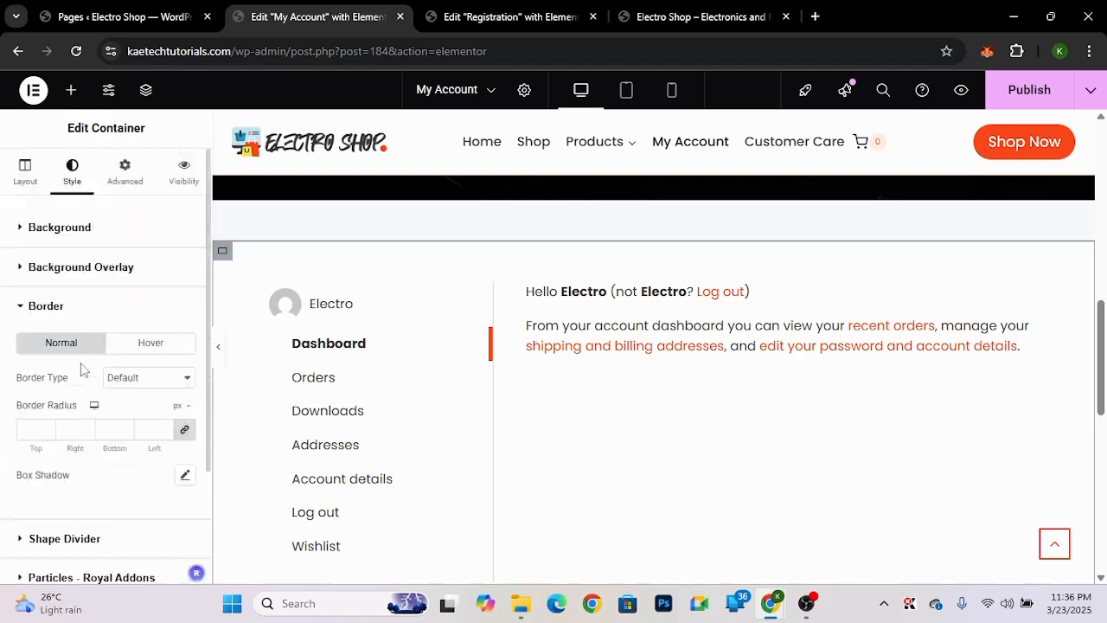
scroll(81, 367, down, 3)
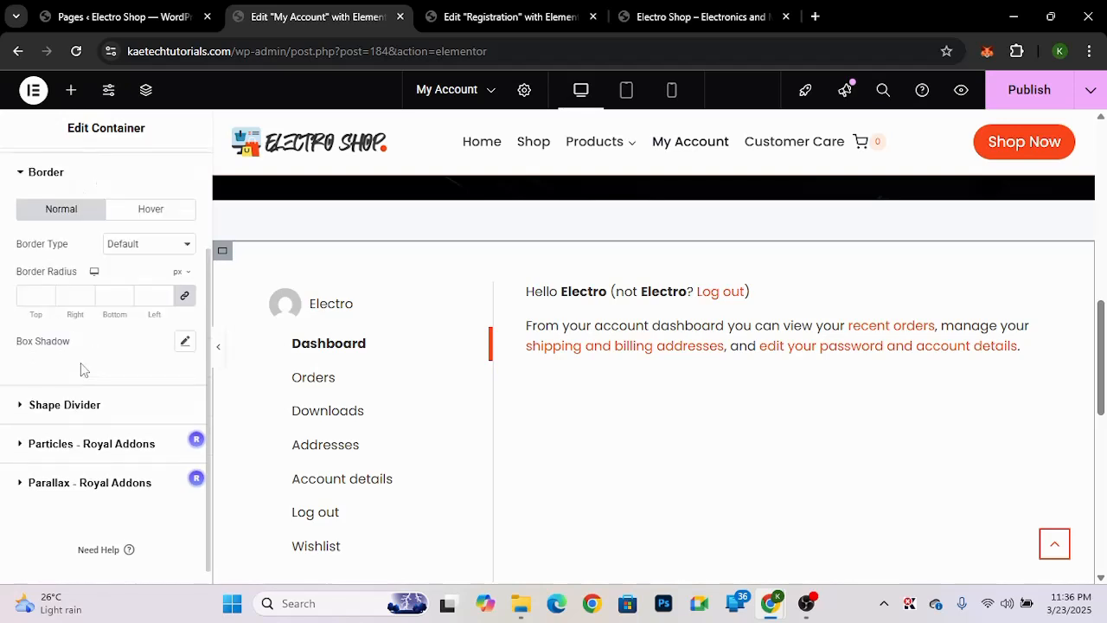
click(30, 296)
text(14)
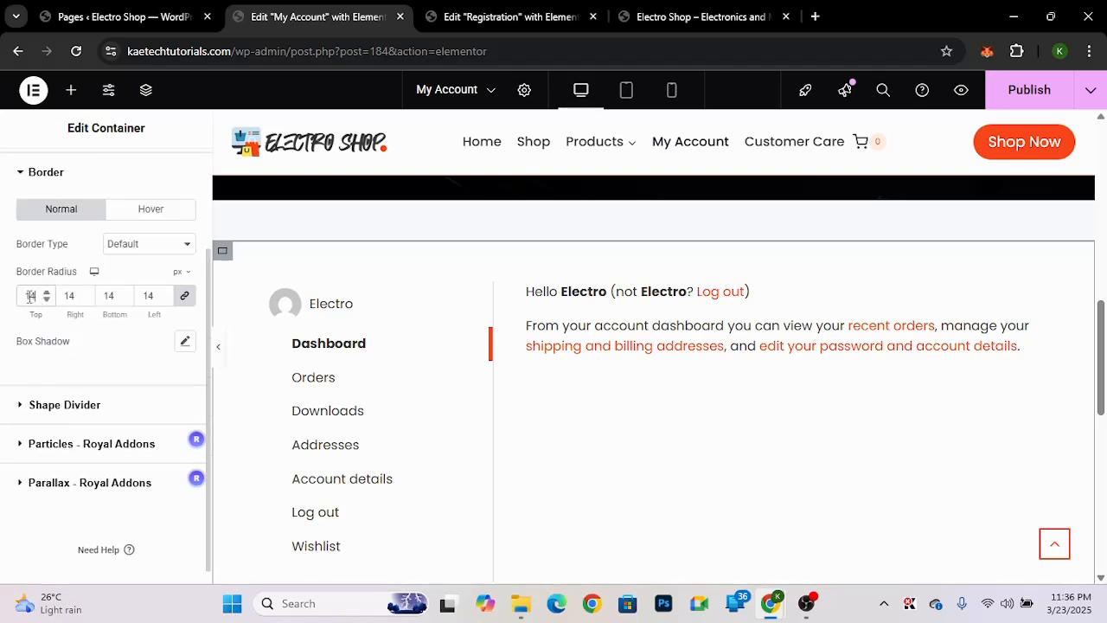
- Preview the dashboard section at full width without the editing panel, and compare it with the Login section's account area
click(218, 347)
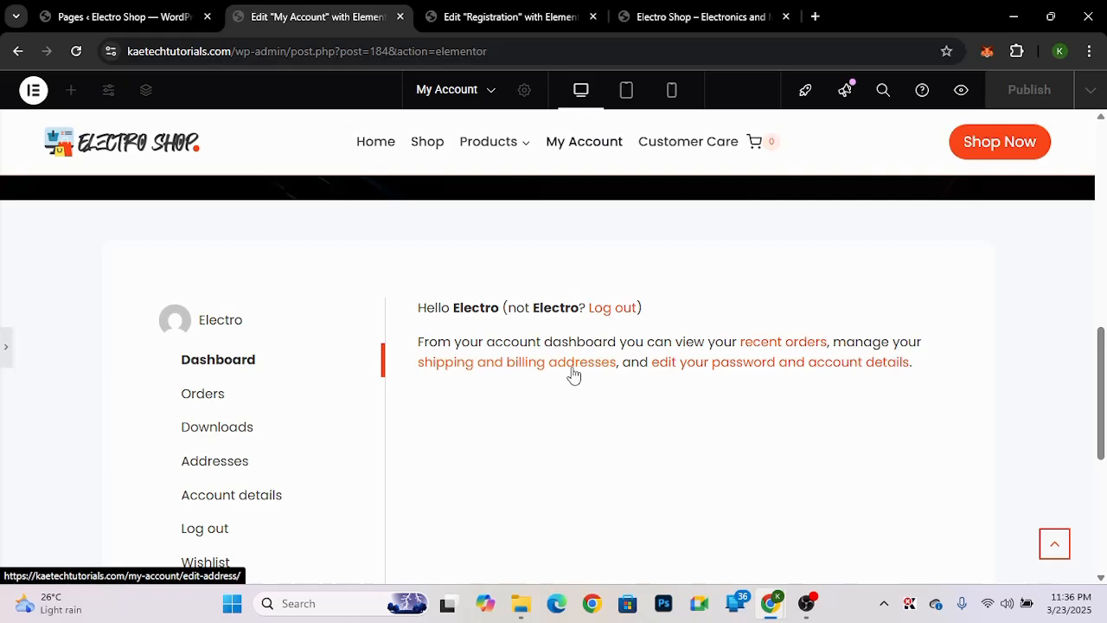
scroll(572, 373, down, 3)
scroll(572, 374, up, 3)
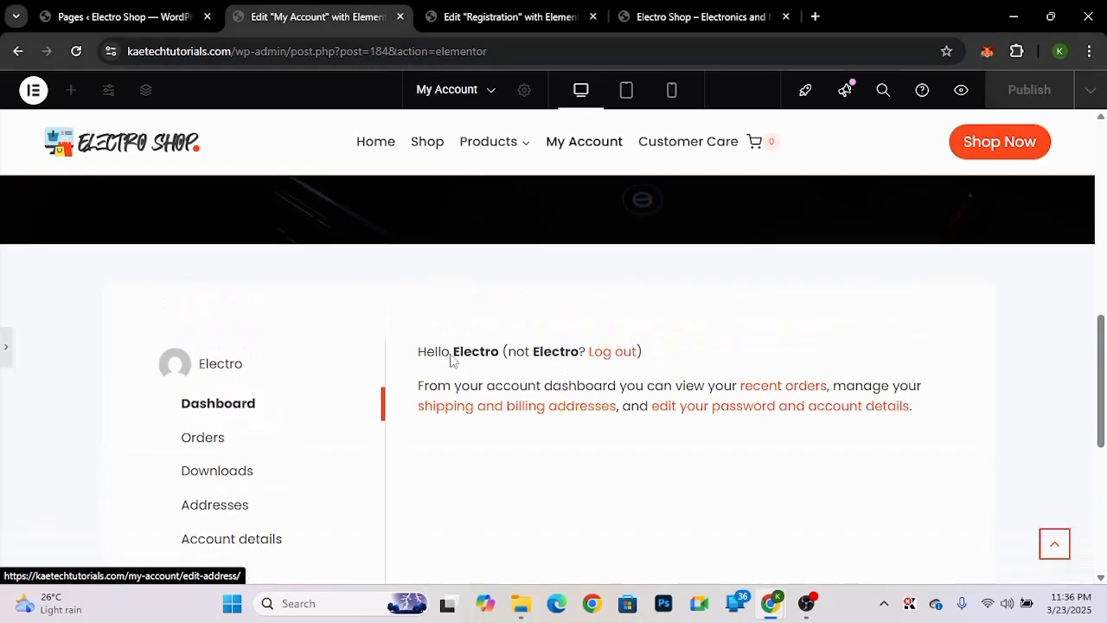
scroll(382, 354, up, 3)
scroll(381, 354, down, 1)
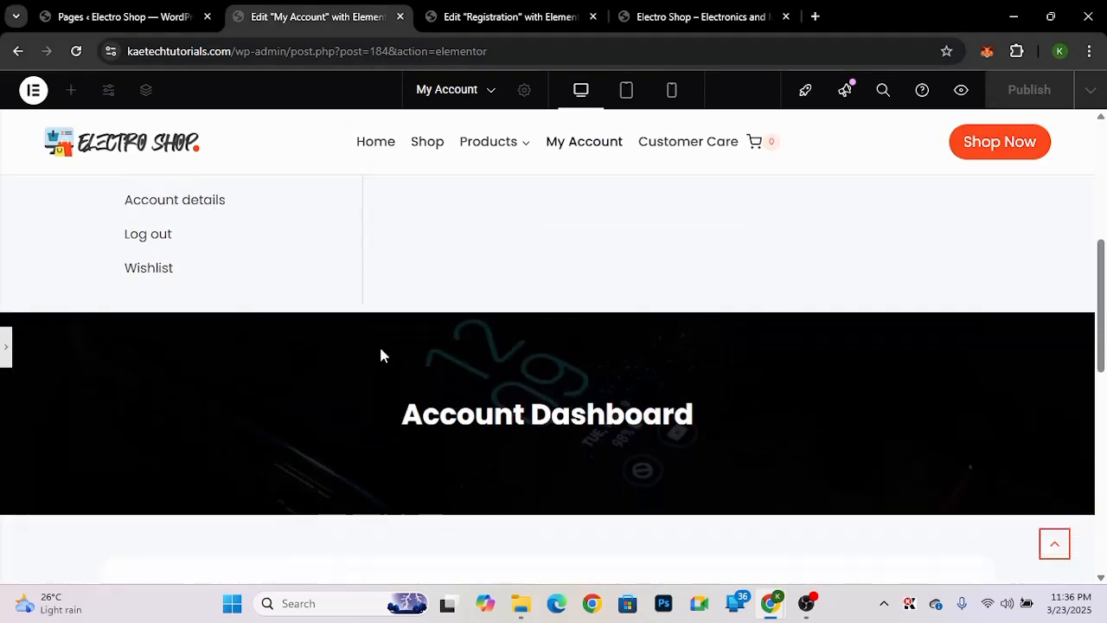
click(5, 346)
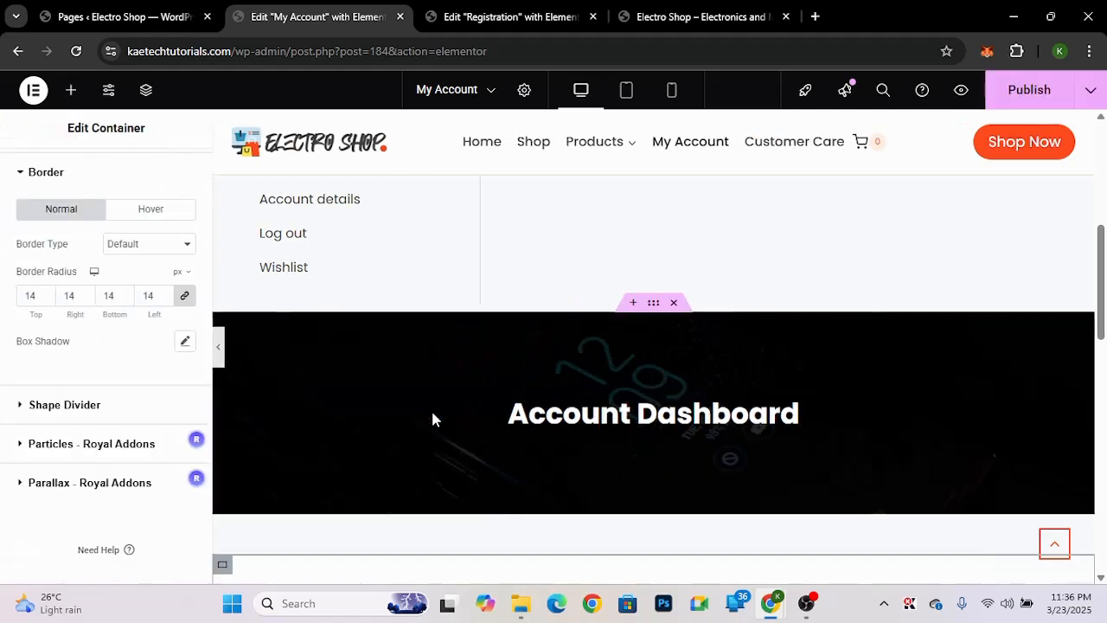
scroll(686, 363, down, 3)
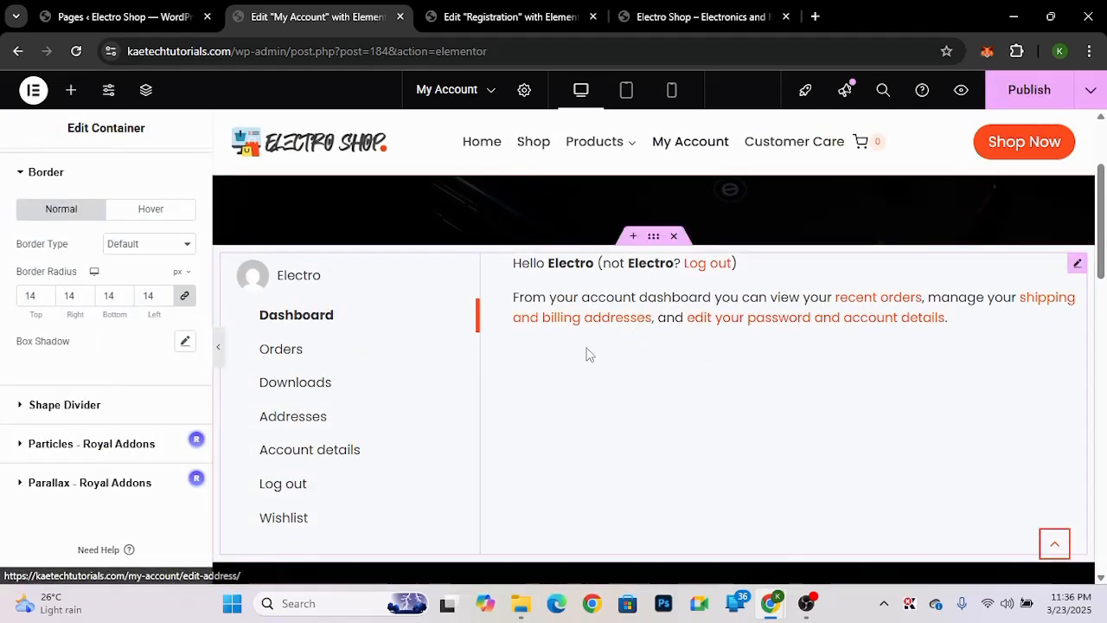
scroll(636, 389, up, 2)
scroll(635, 389, down, 2)
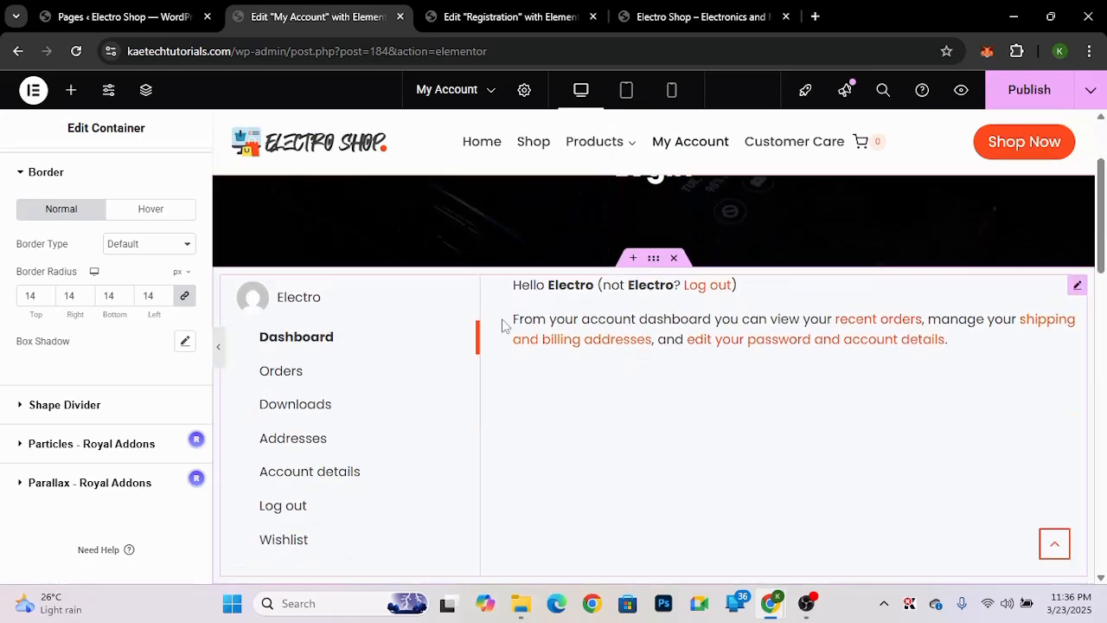
- Add a nested container inside the Login section's account container and move the woocommerce_my_account shortcode text widget into it
click(654, 259)
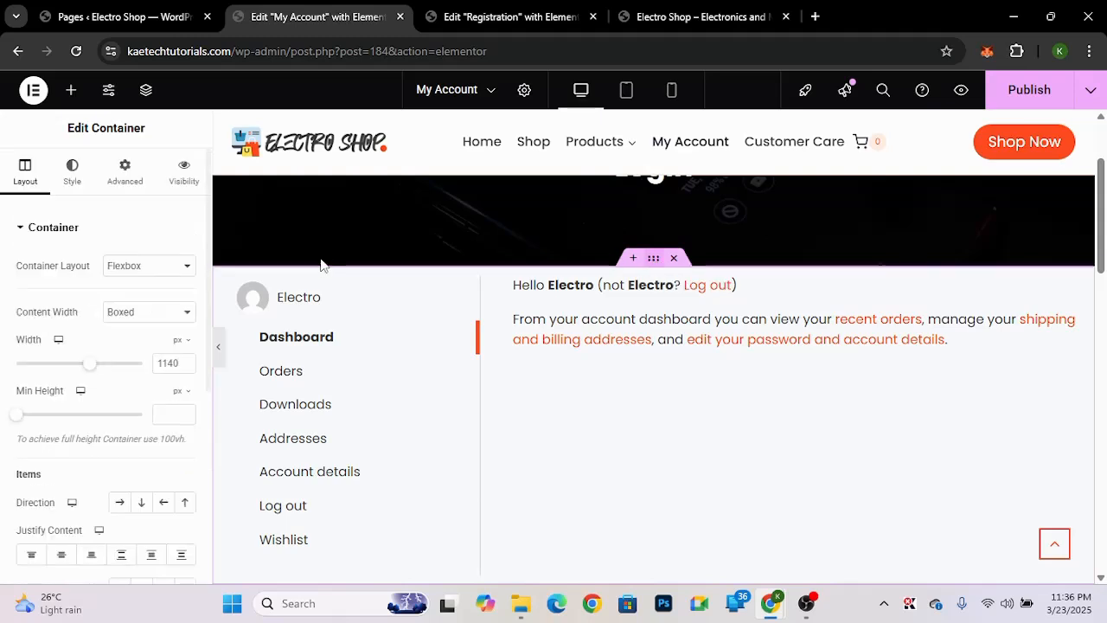
click(125, 173)
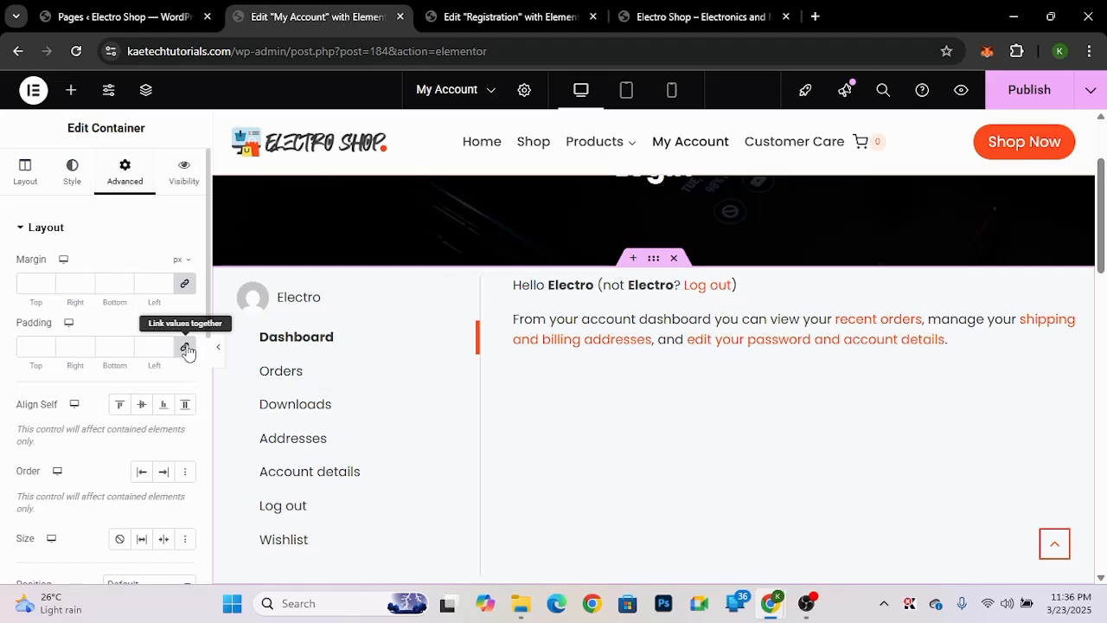
click(71, 92)
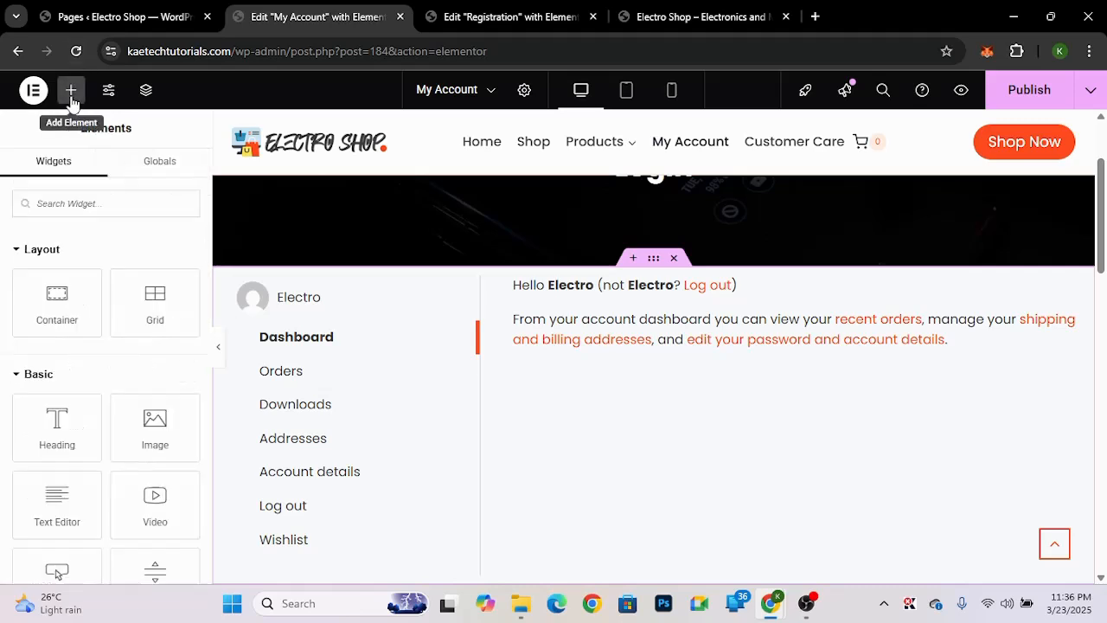
drag(56, 296, 506, 284)
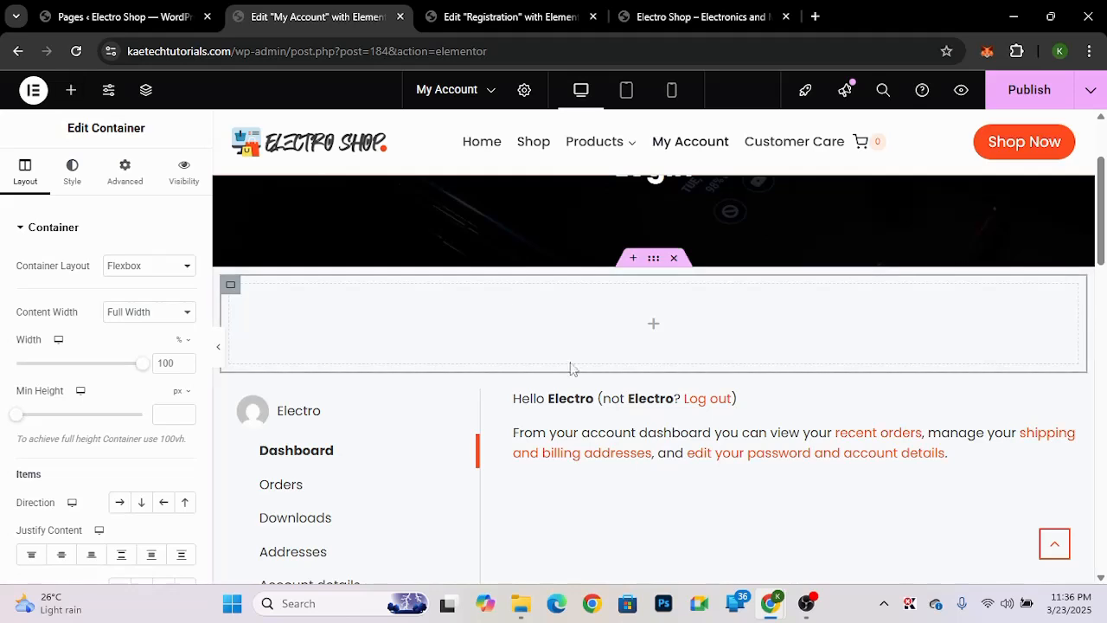
mouse_move(1078, 398)
mouse_down()
mouse_move(712, 364)
mouse_move(658, 329)
mouse_up()
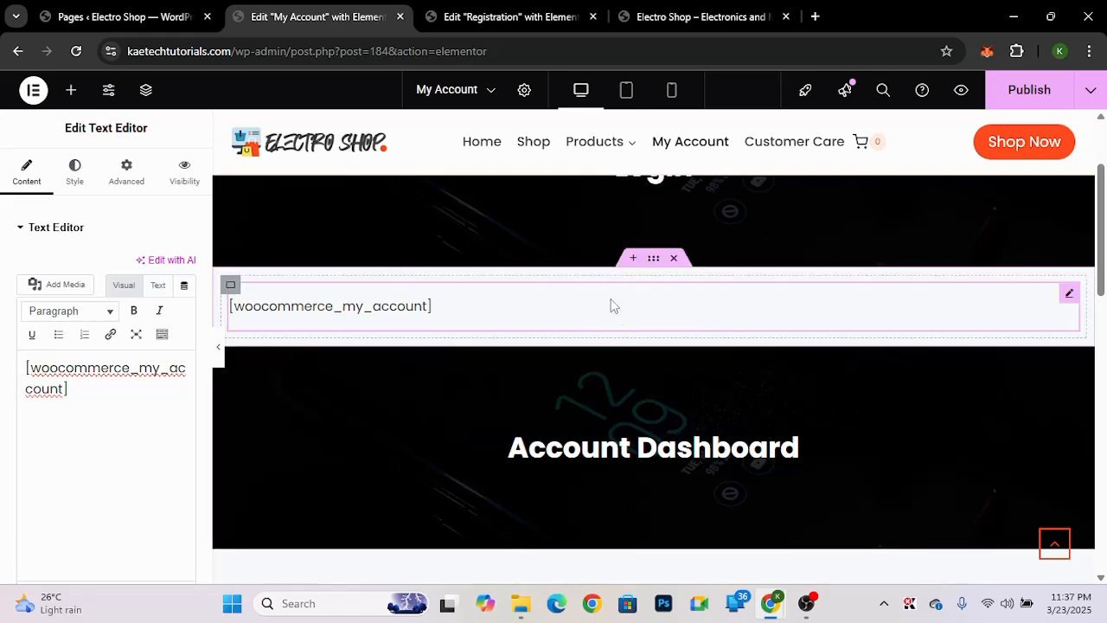
- Give the Login section's outer account container 80 px top and bottom padding, 0 on the sides, and a 700 px boxed width
click(653, 261)
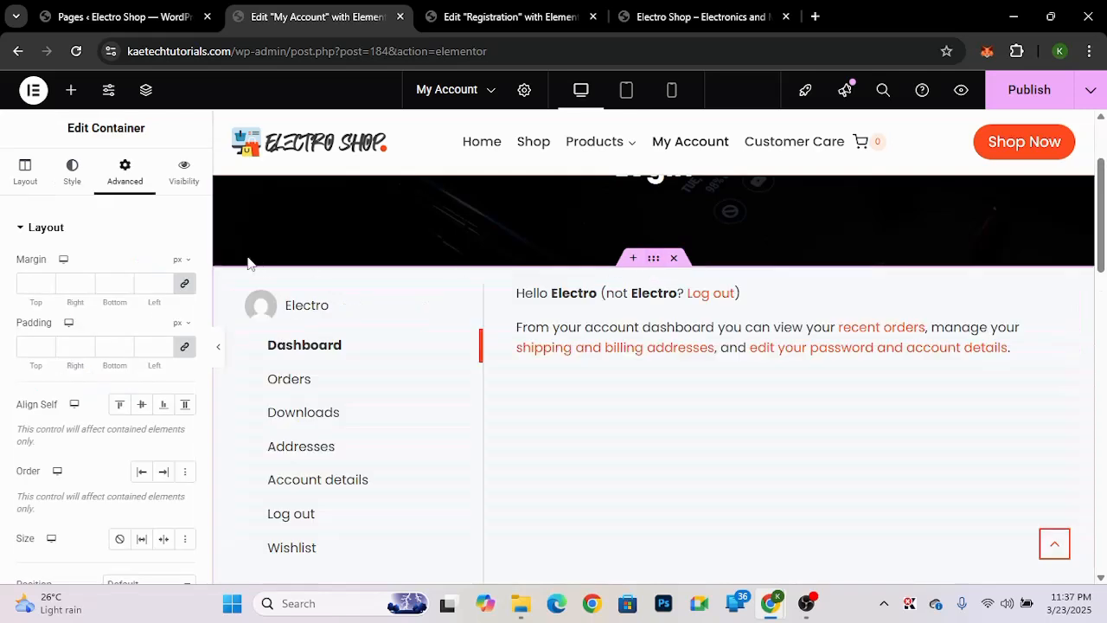
click(182, 348)
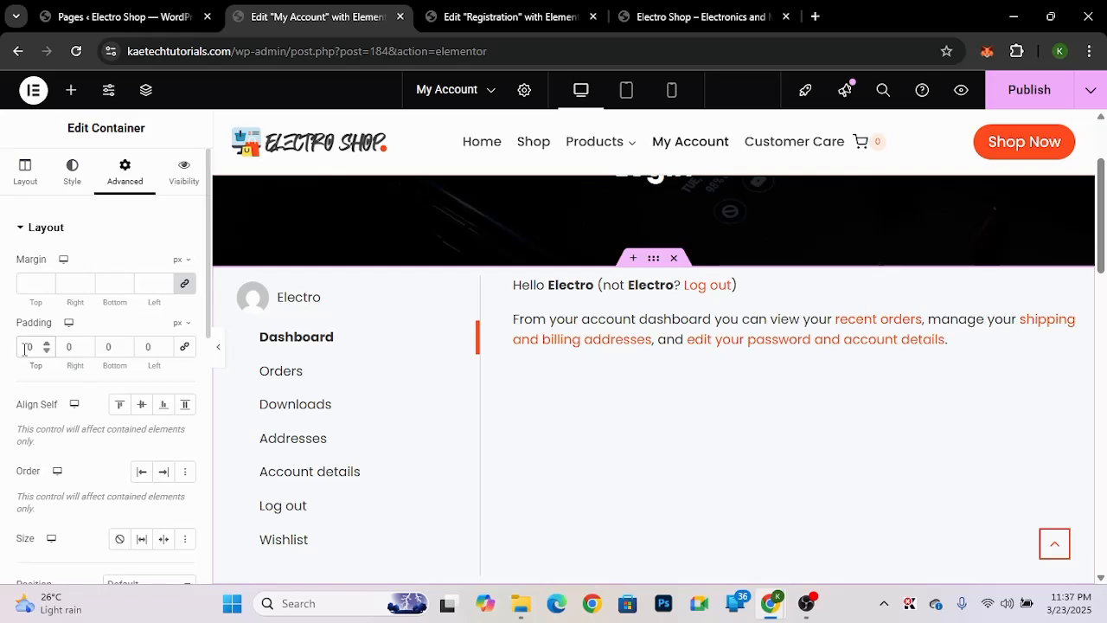
click(26, 348)
text(8)
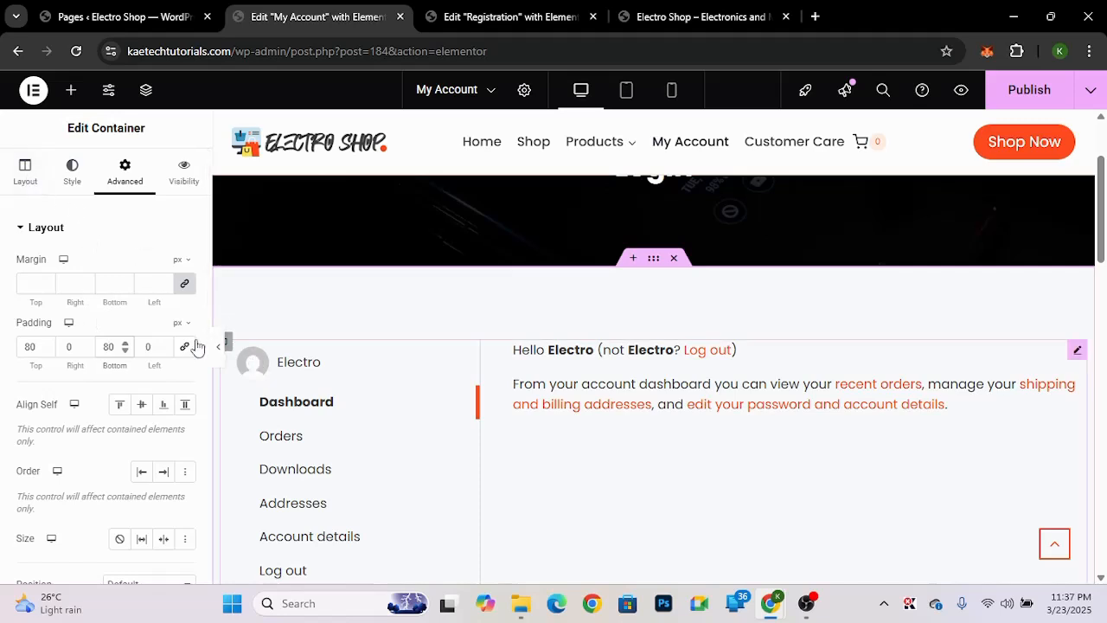
click(21, 183)
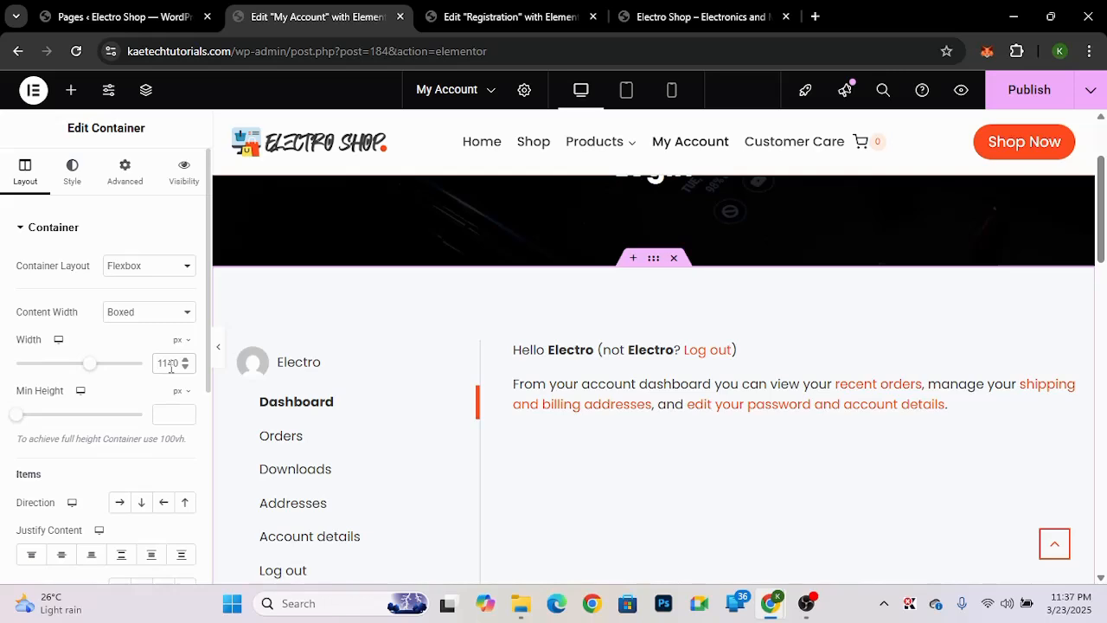
text(700)
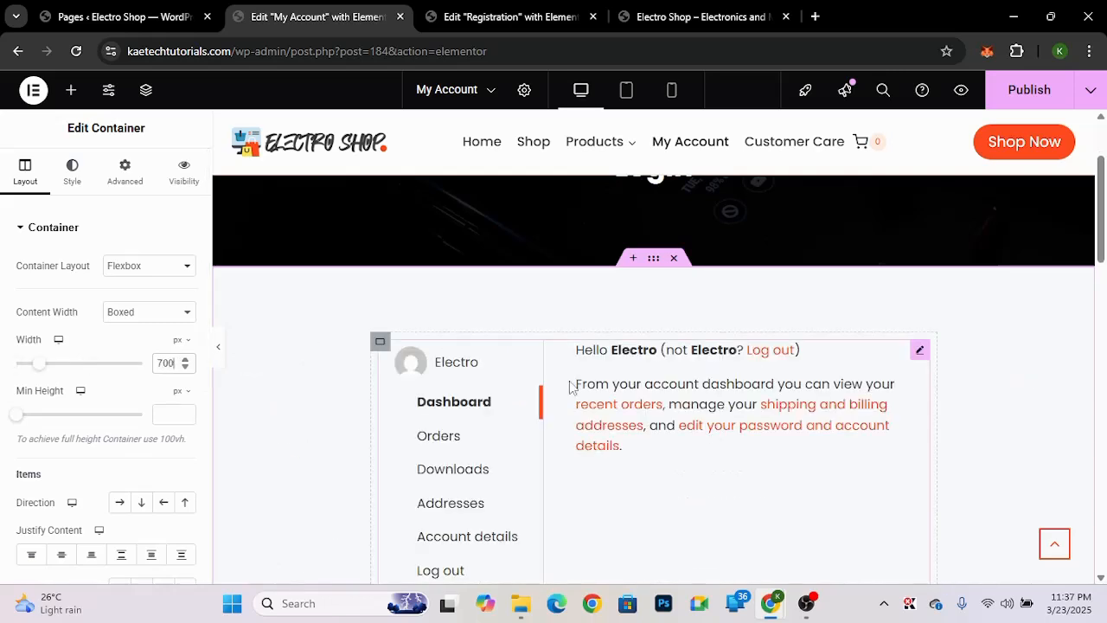
- Examine the narrowed account area under the Login banner and its spacing above the Account Dashboard banner
scroll(684, 470, down, 3)
scroll(684, 469, up, 1)
scroll(684, 471, up, 1)
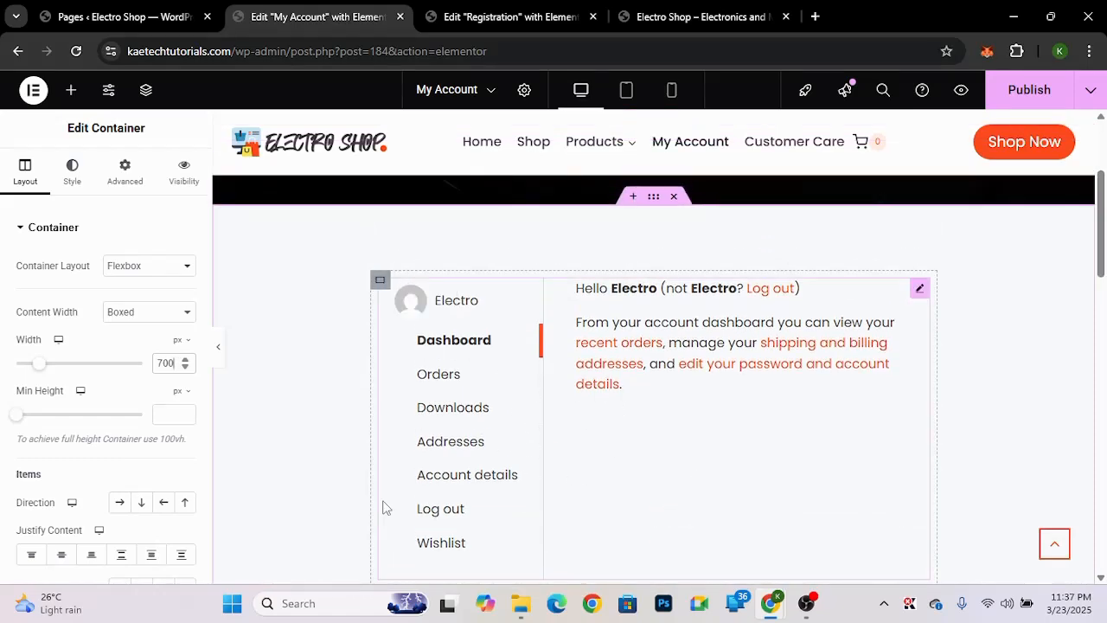
scroll(383, 507, down, 4)
scroll(361, 431, down, 2)
scroll(360, 431, down, 1)
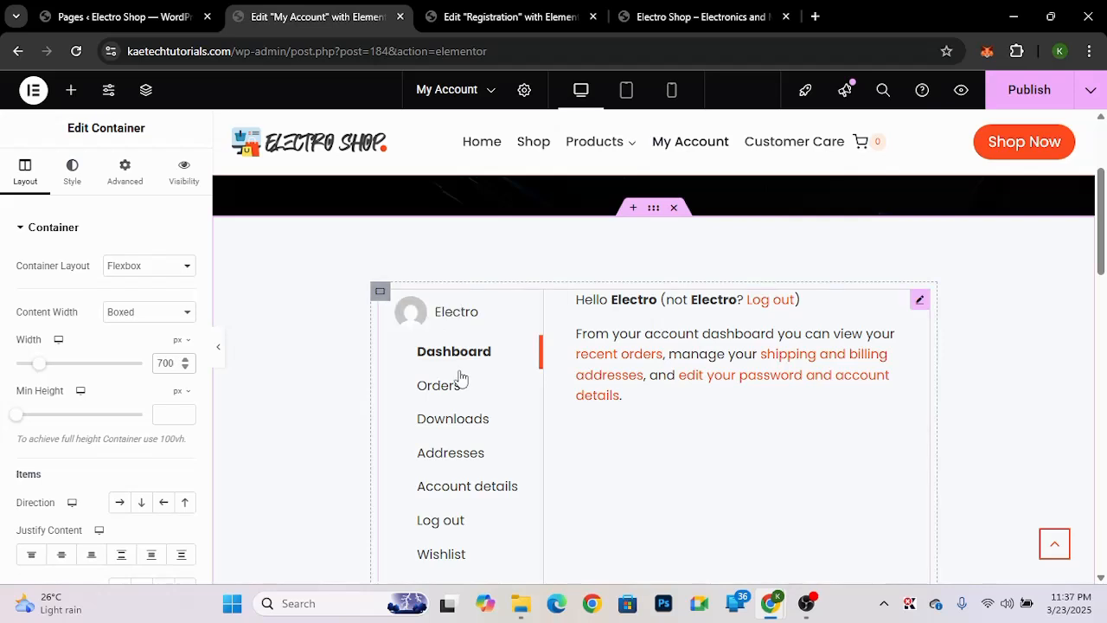
scroll(666, 429, down, 2)
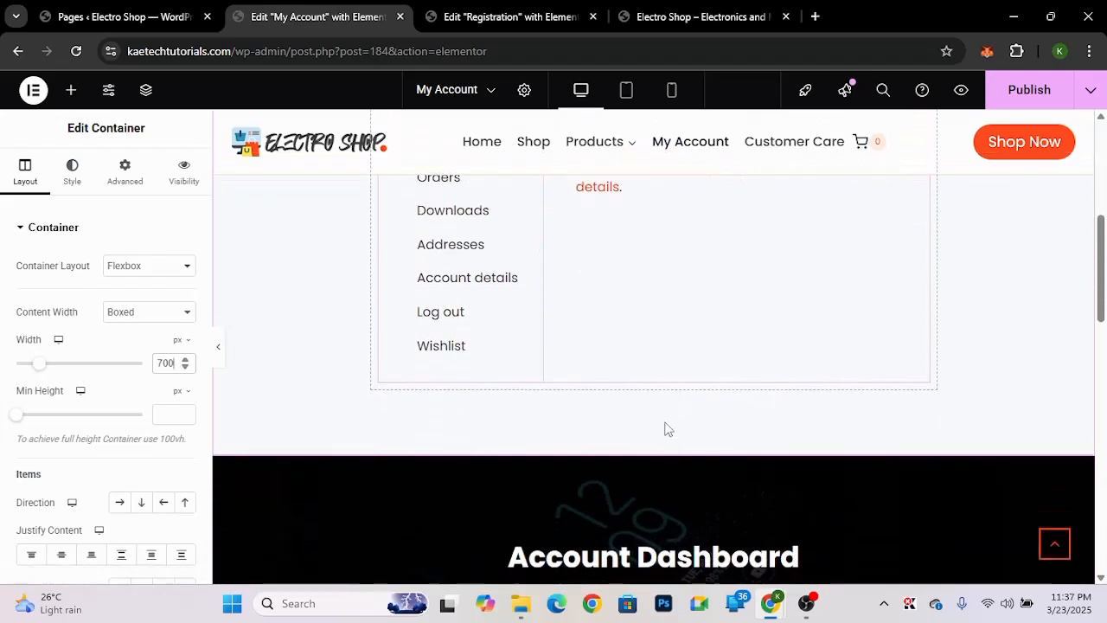
scroll(666, 429, up, 1)
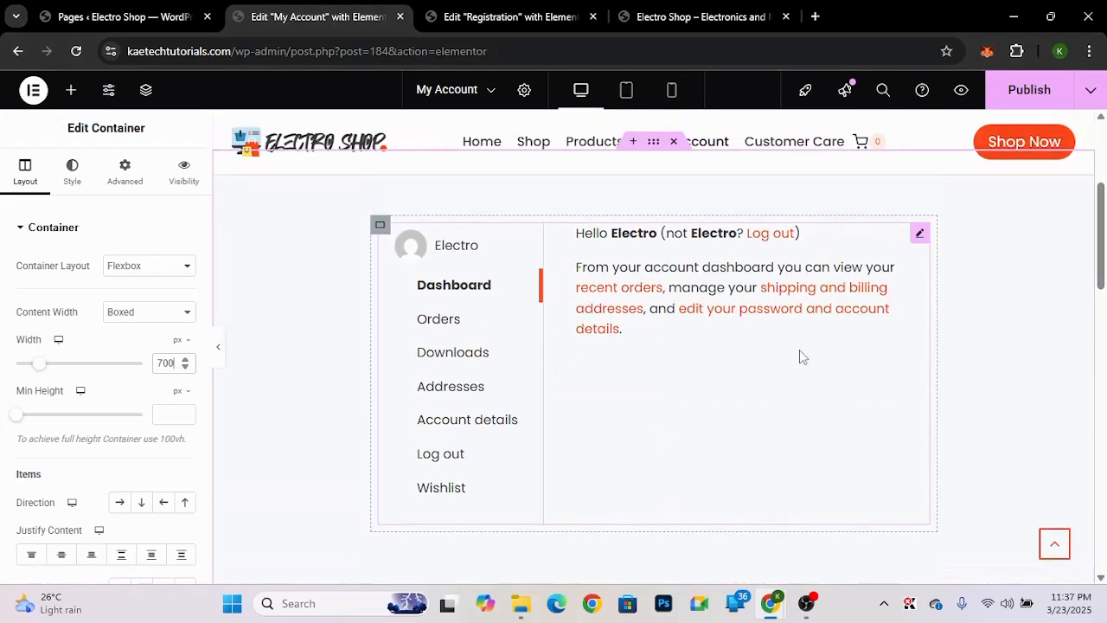
scroll(801, 357, up, 1)
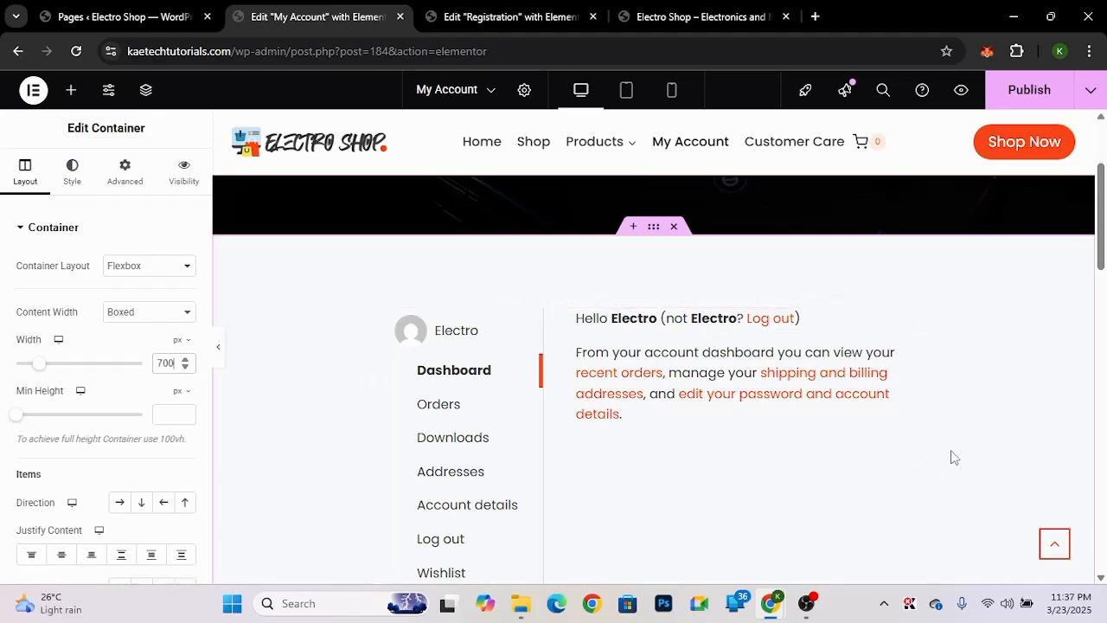
scroll(952, 457, up, 2)
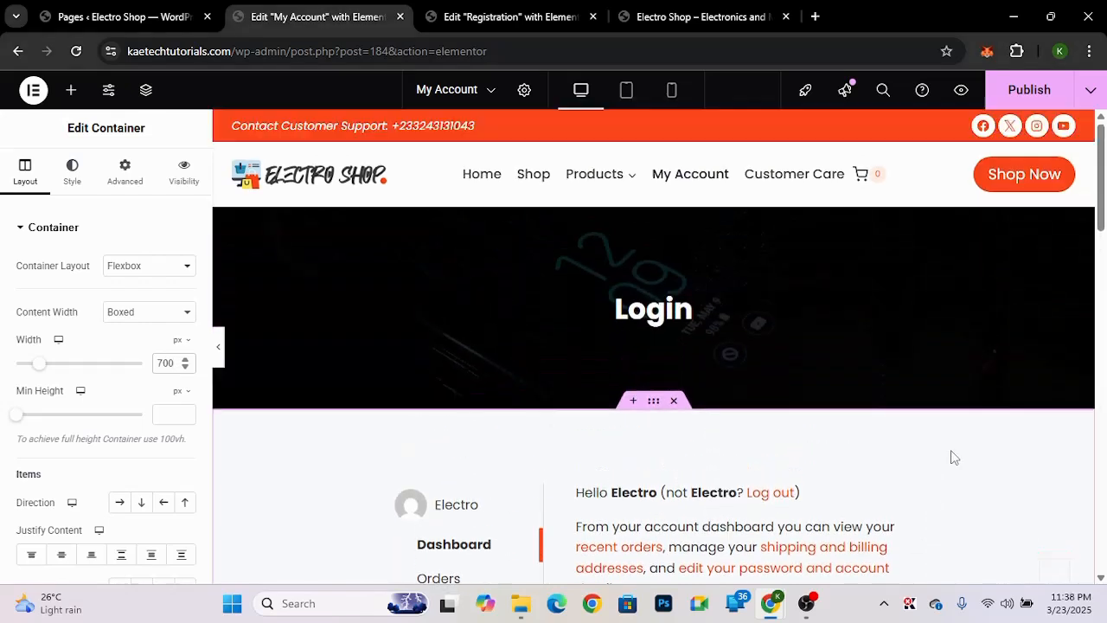
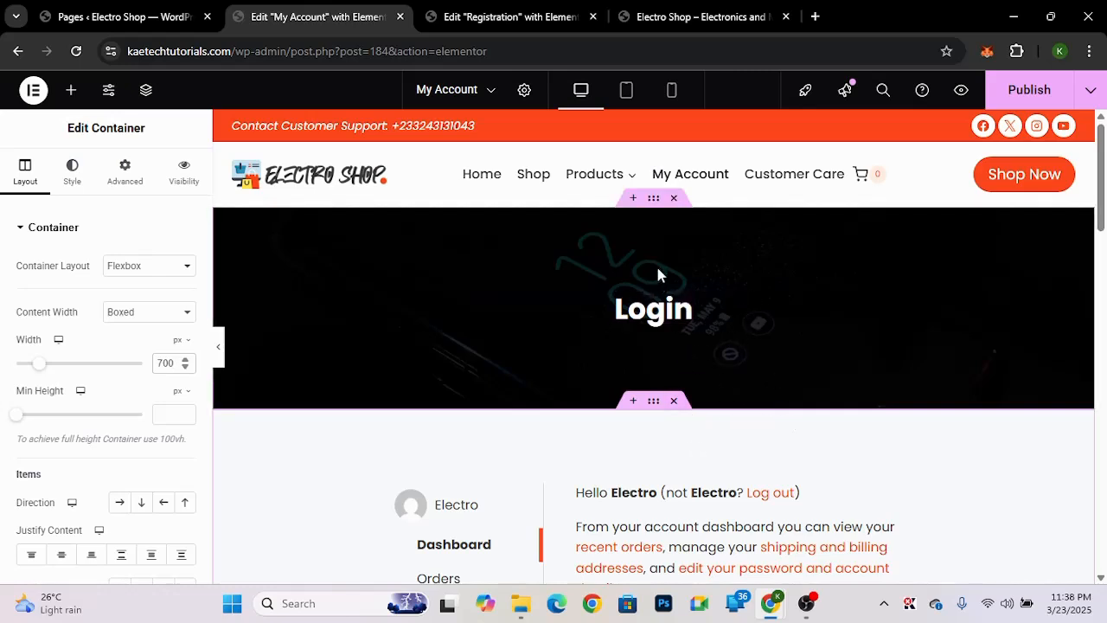
- Enable visibility logic on the Login banner container, with Hide as the show/hide action
drag(654, 201, 652, 202)
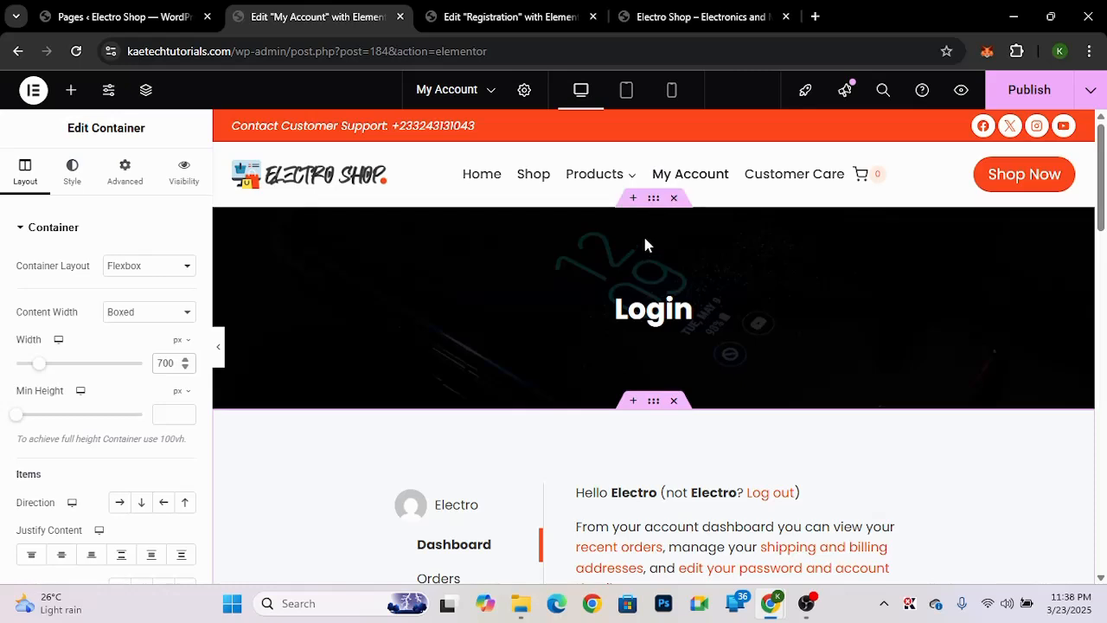
click(653, 203)
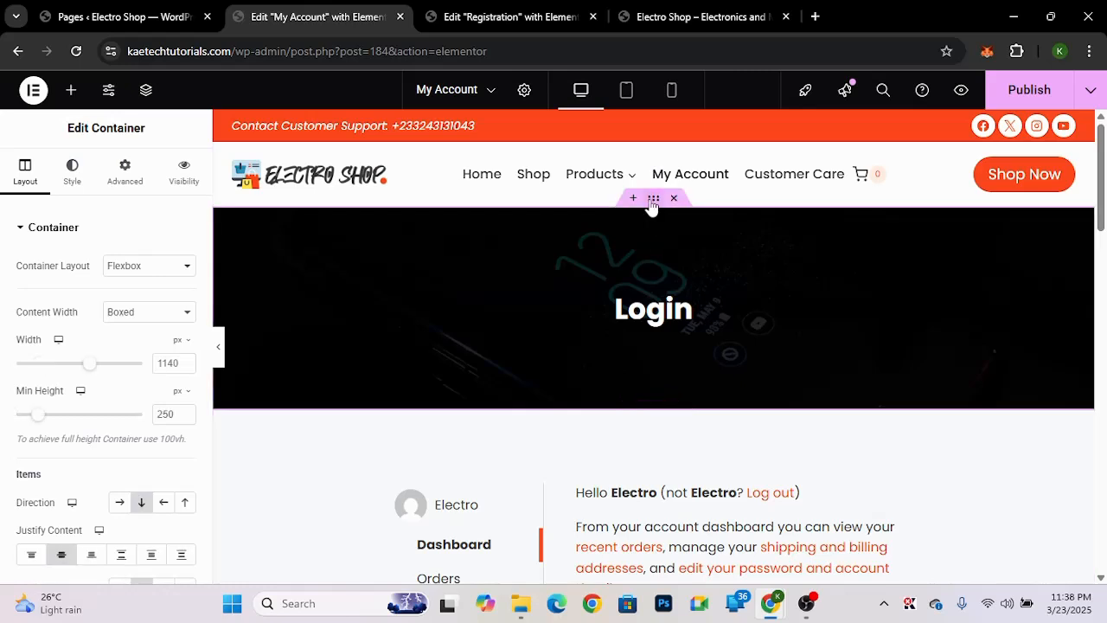
click(126, 181)
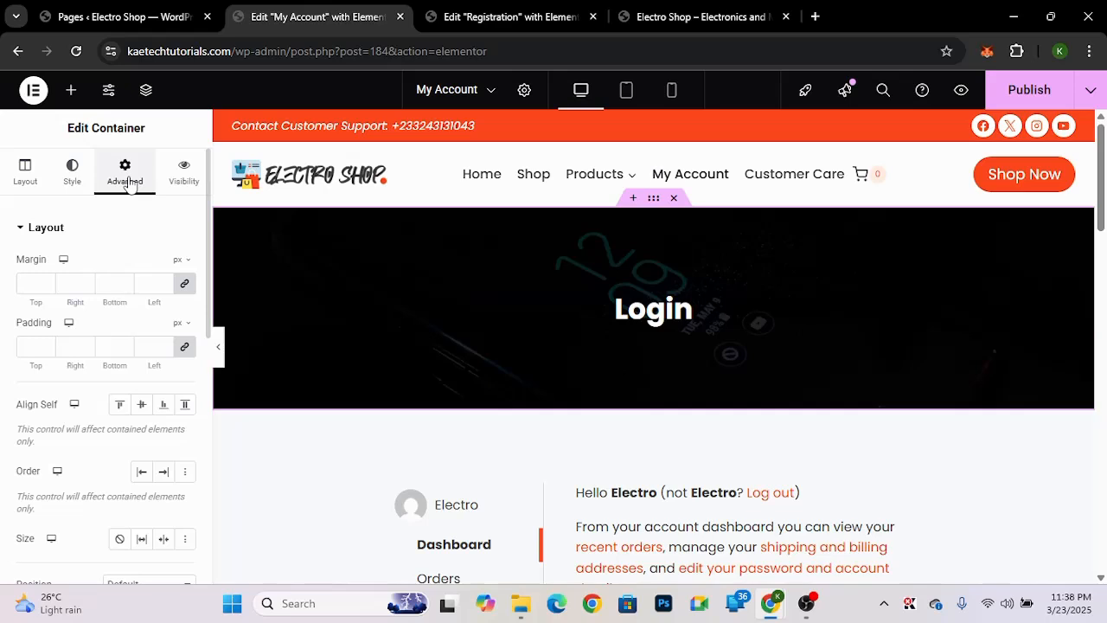
click(179, 184)
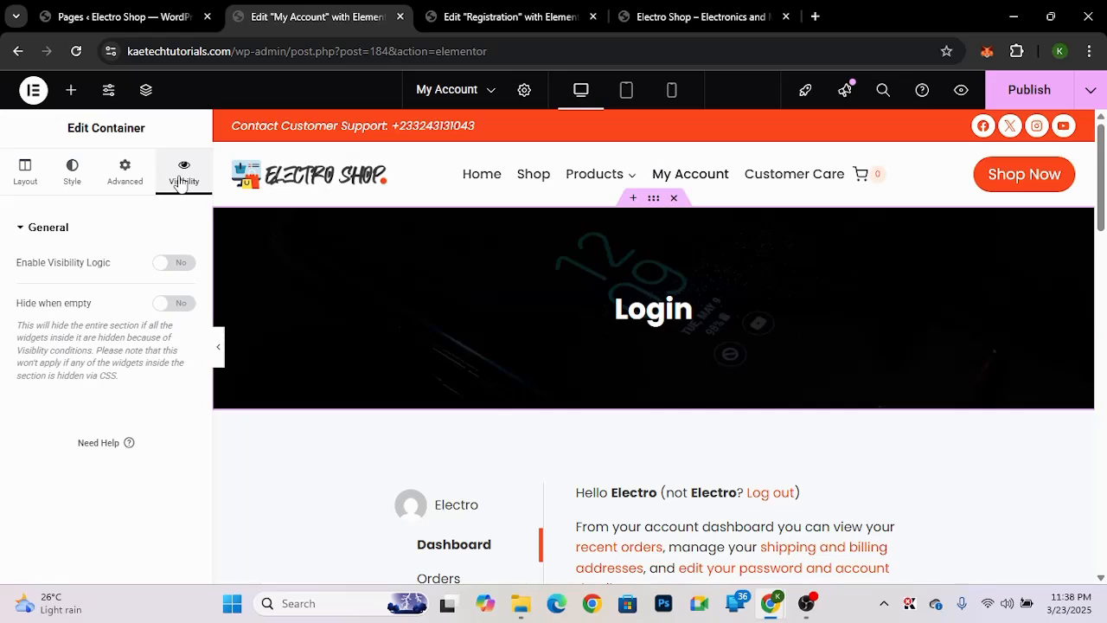
click(125, 173)
scroll(75, 389, down, 4)
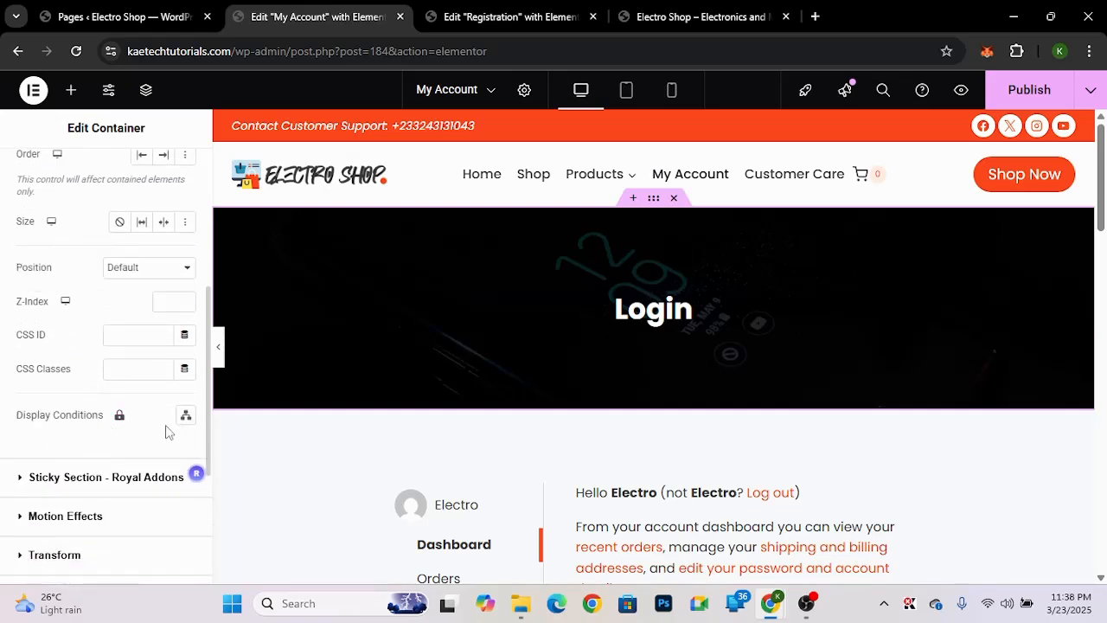
scroll(111, 417, up, 3)
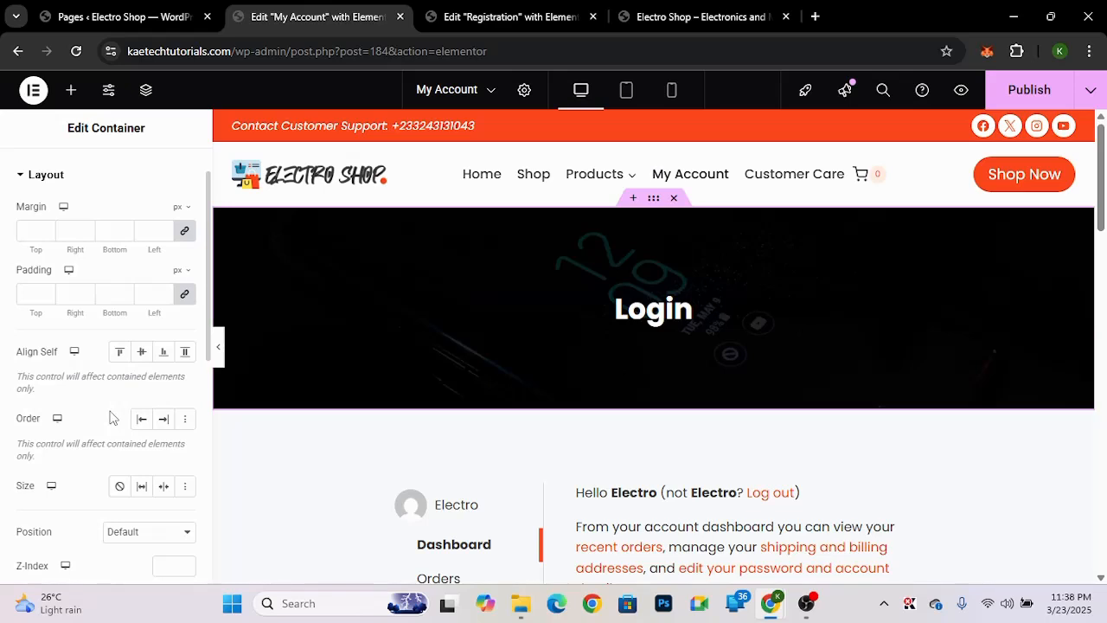
scroll(112, 417, up, 1)
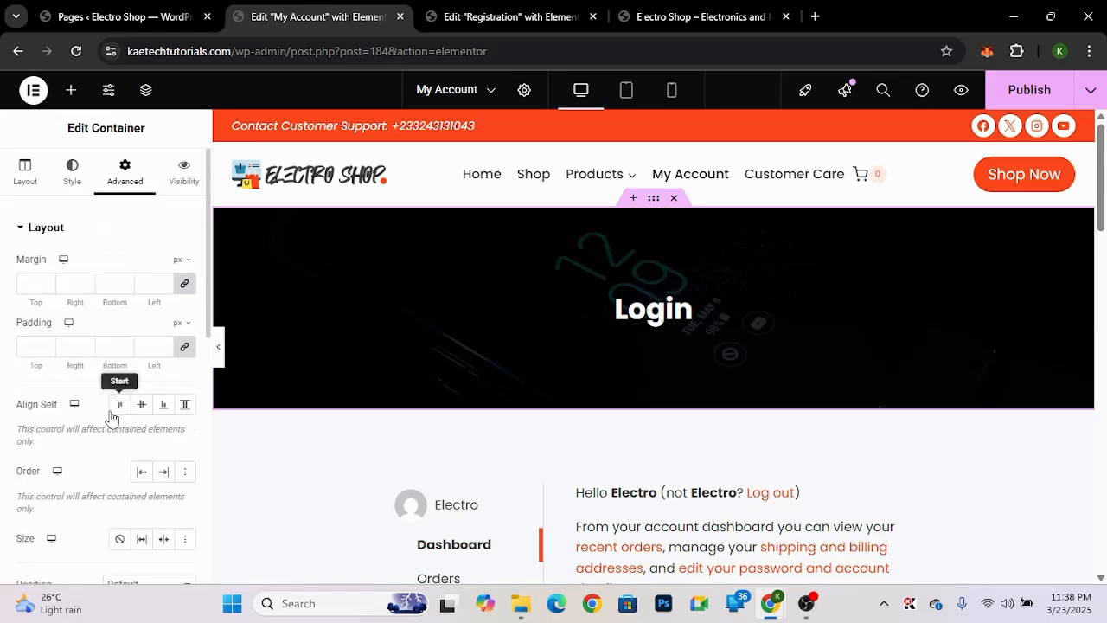
click(184, 173)
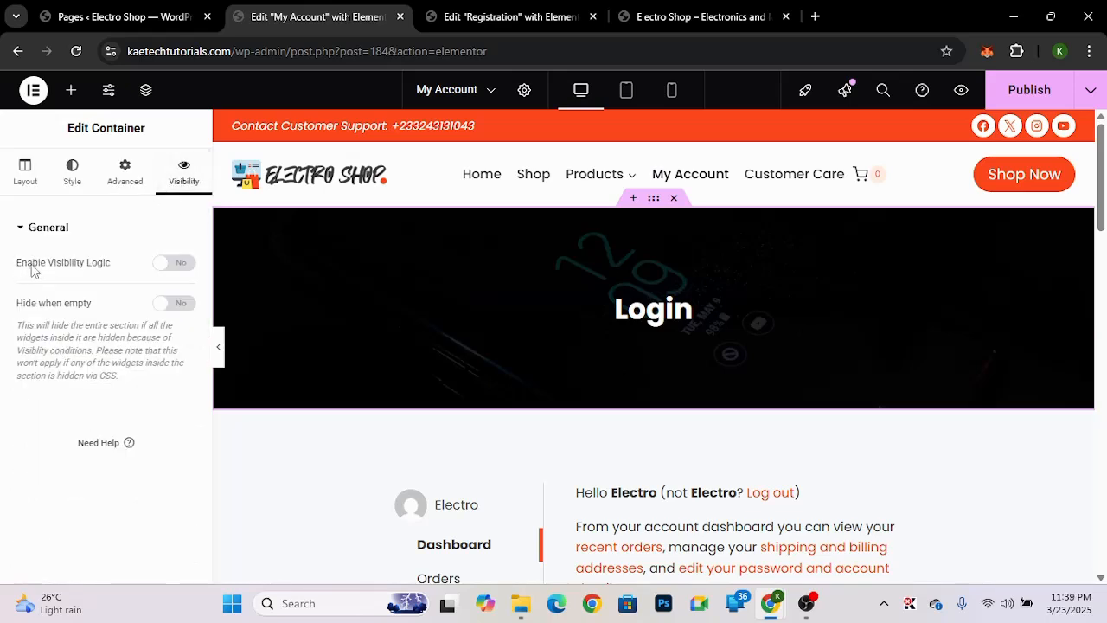
click(174, 264)
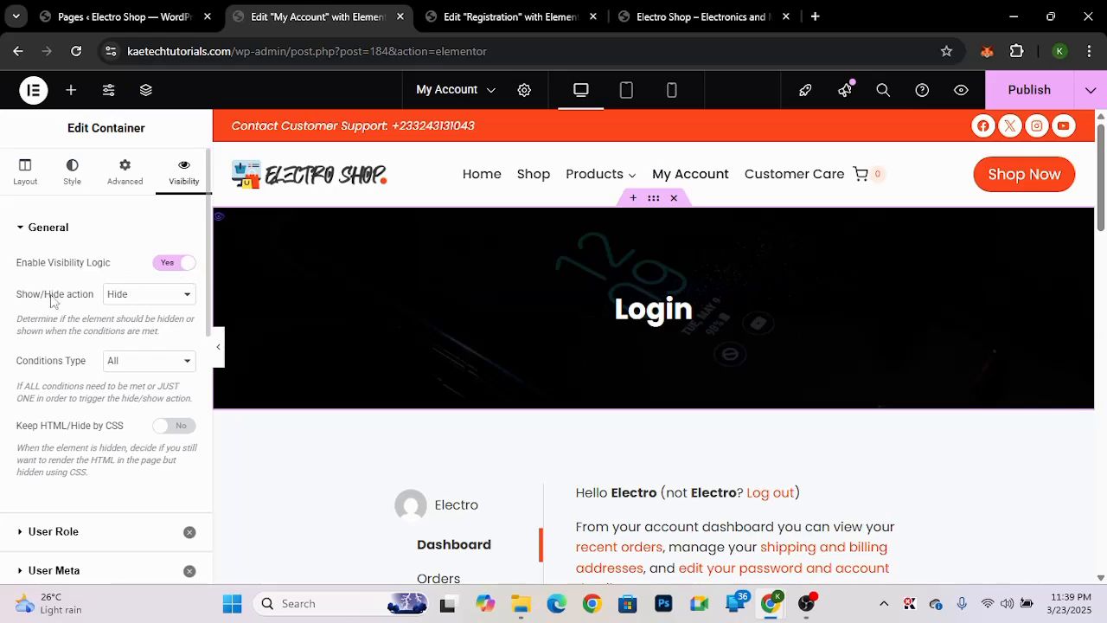
click(119, 299)
click(125, 300)
- Enable the User Role condition on the Login banner container and add the Logged in users role
scroll(88, 442, down, 2)
click(78, 381)
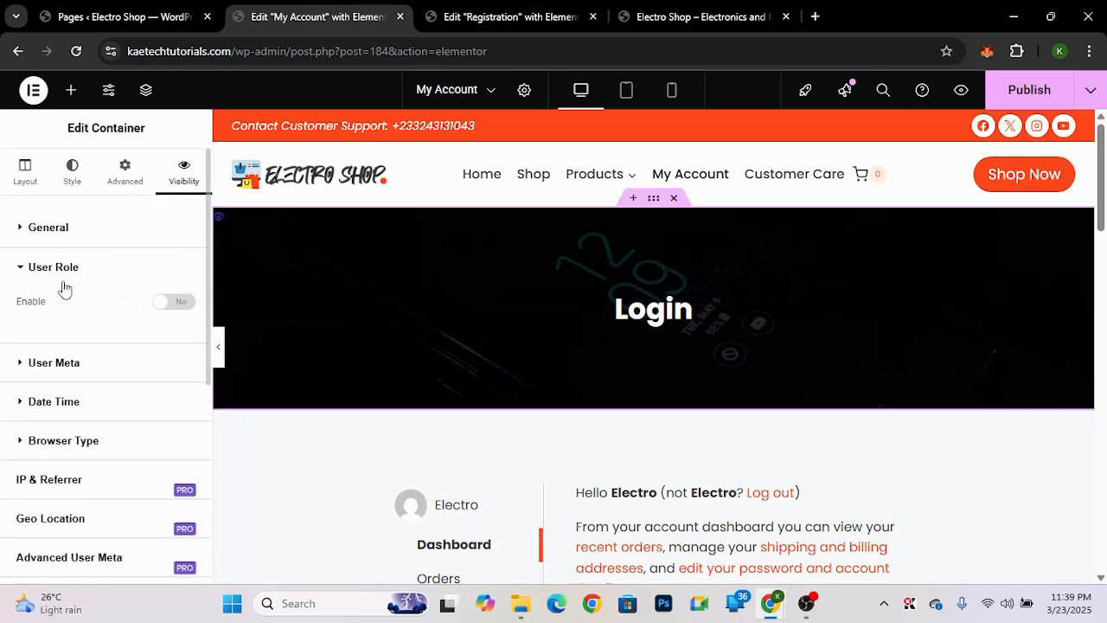
click(174, 303)
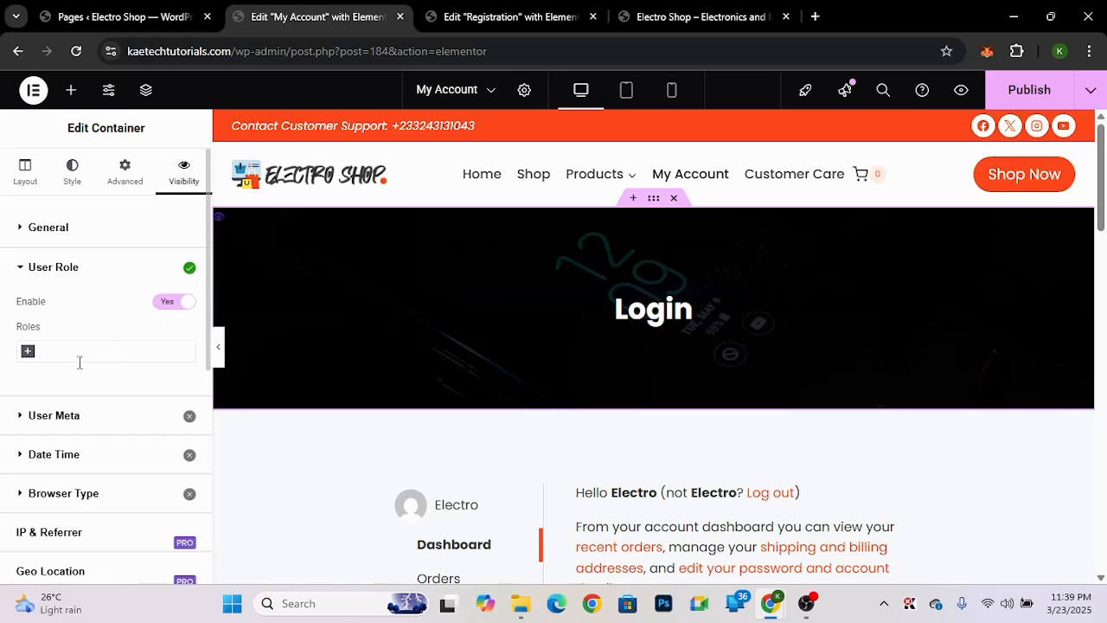
click(37, 351)
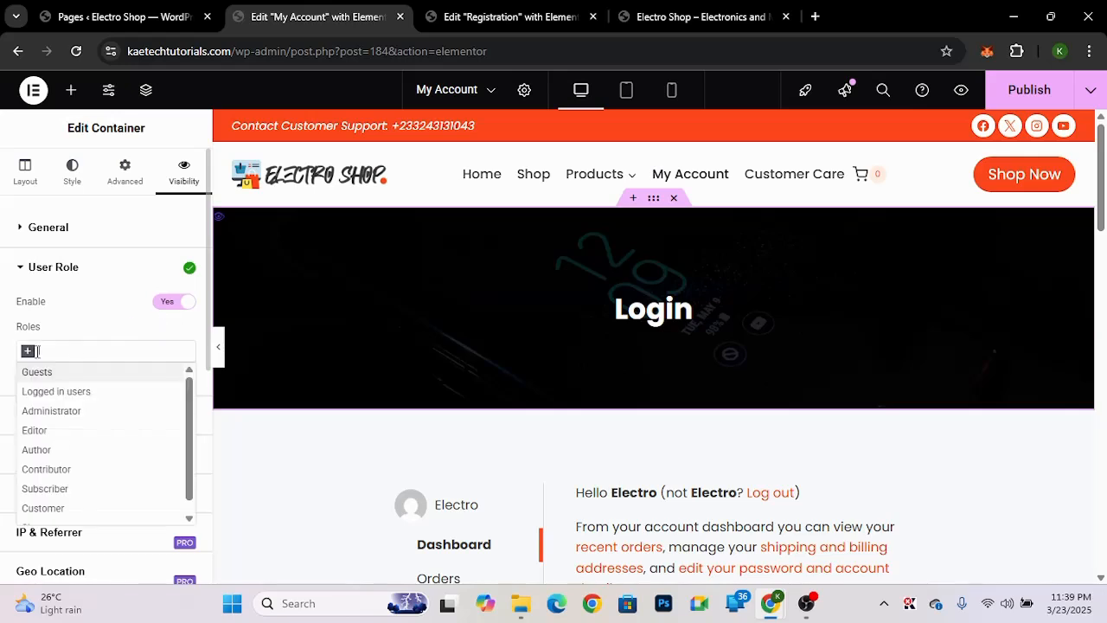
click(49, 394)
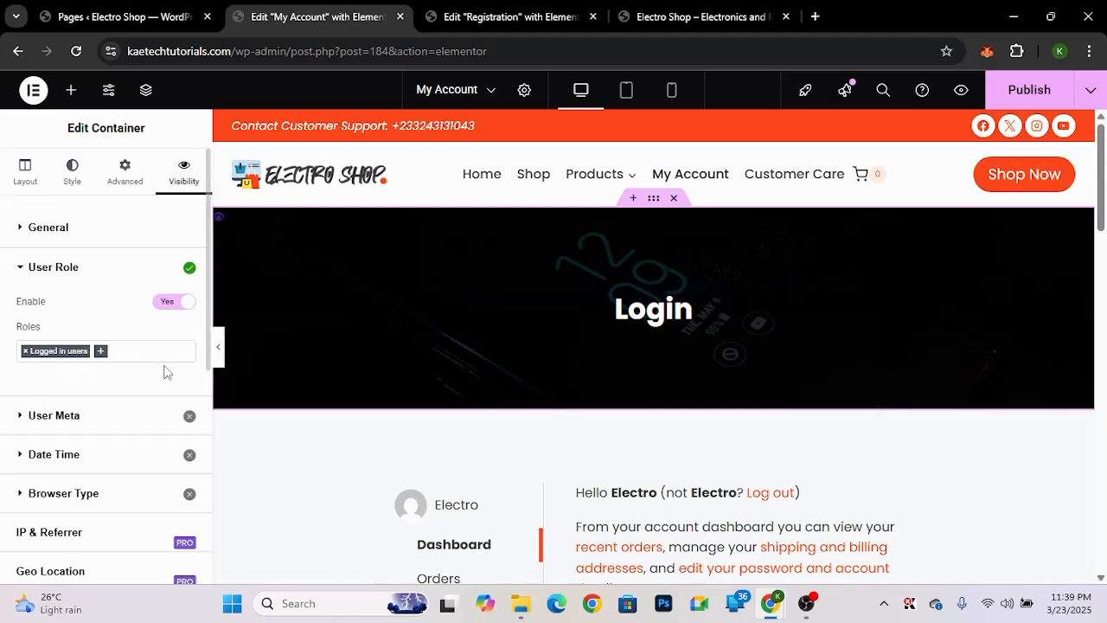
- Enable visibility logic on the 700 px account container under the Login banner, with Hide as the action
scroll(455, 381, down, 2)
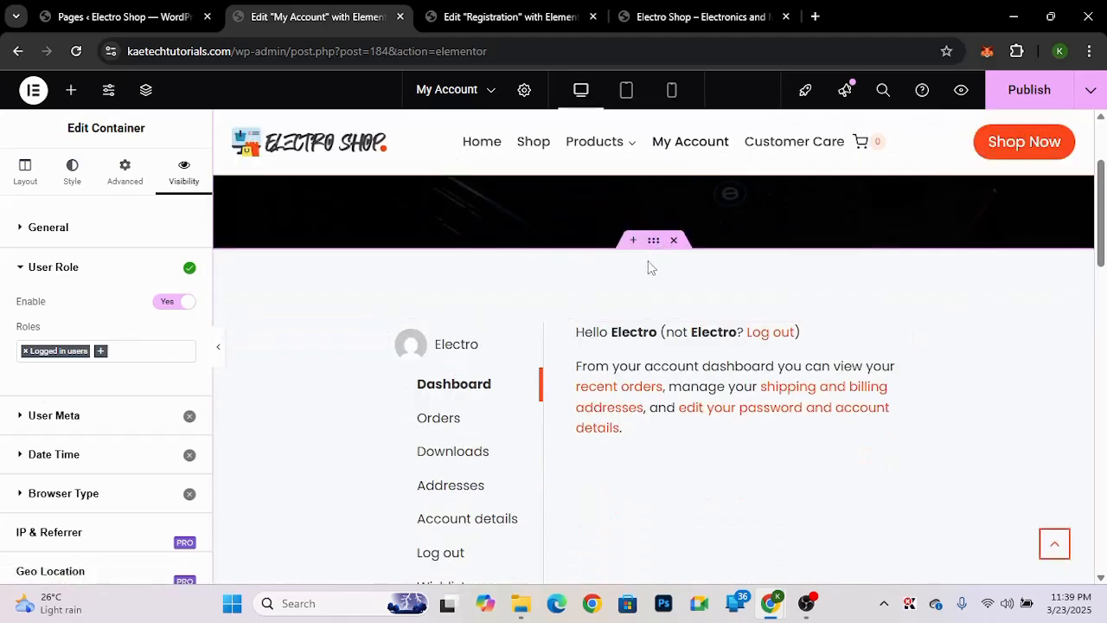
scroll(648, 261, up, 2)
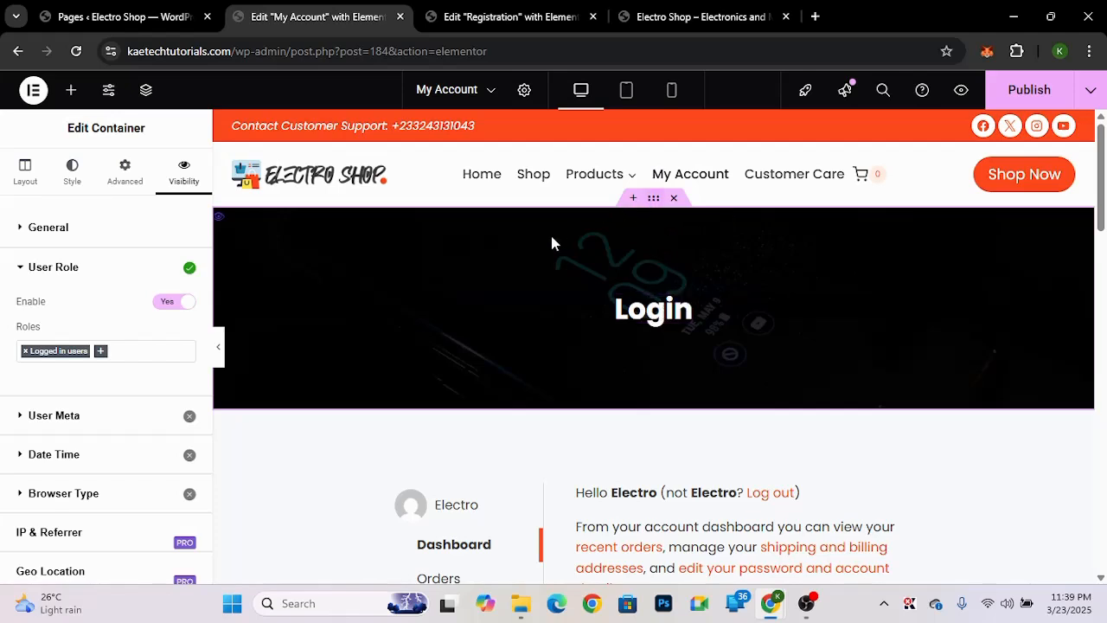
scroll(682, 435, down, 1)
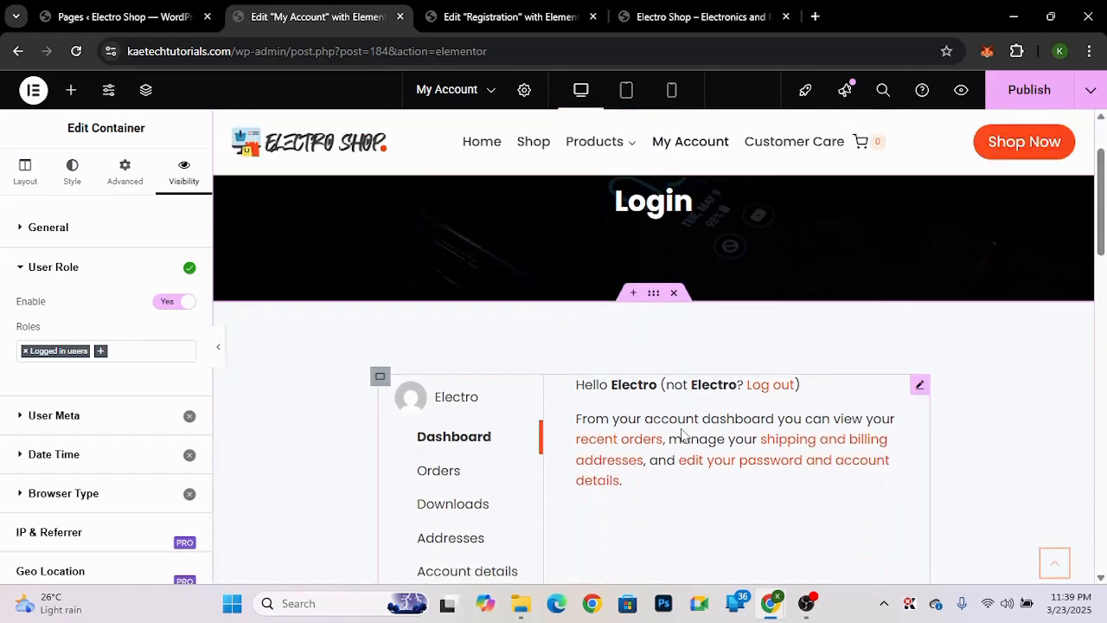
click(655, 295)
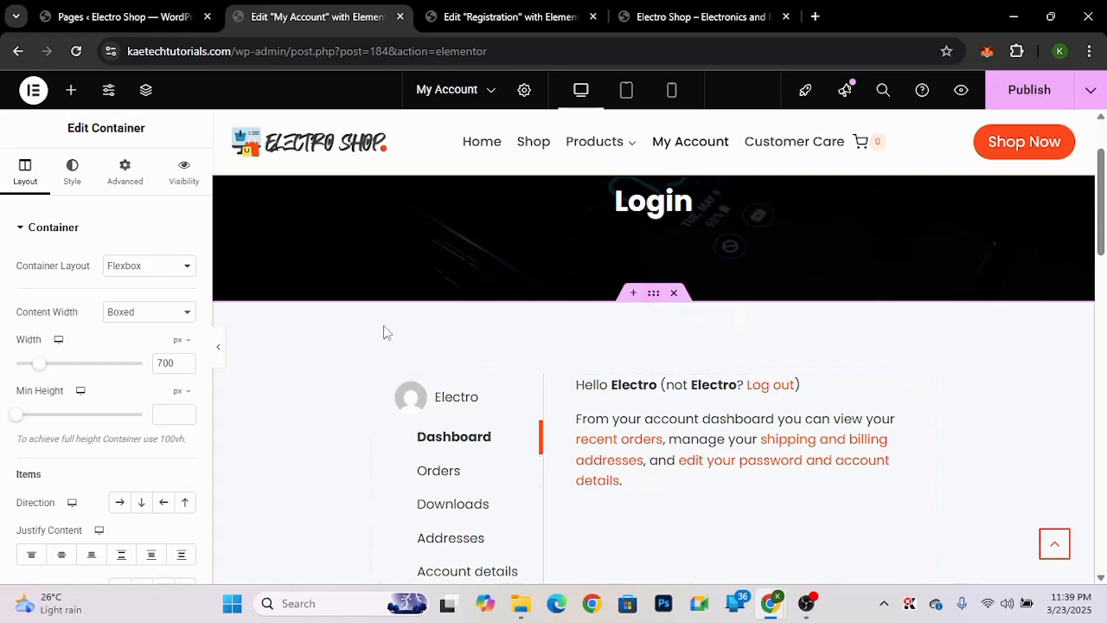
click(177, 186)
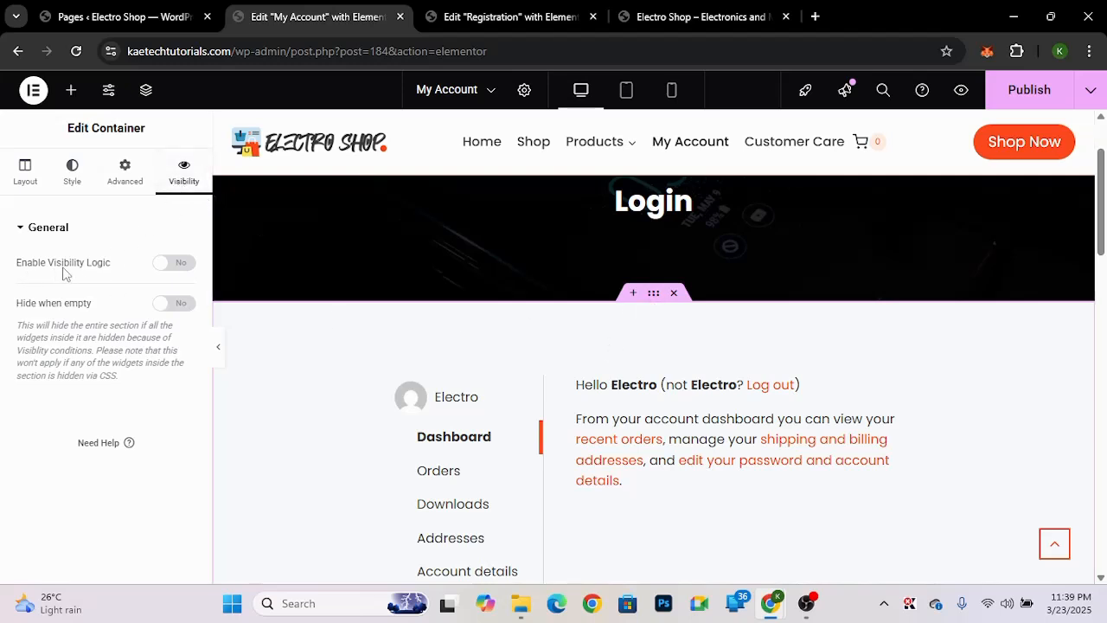
click(185, 262)
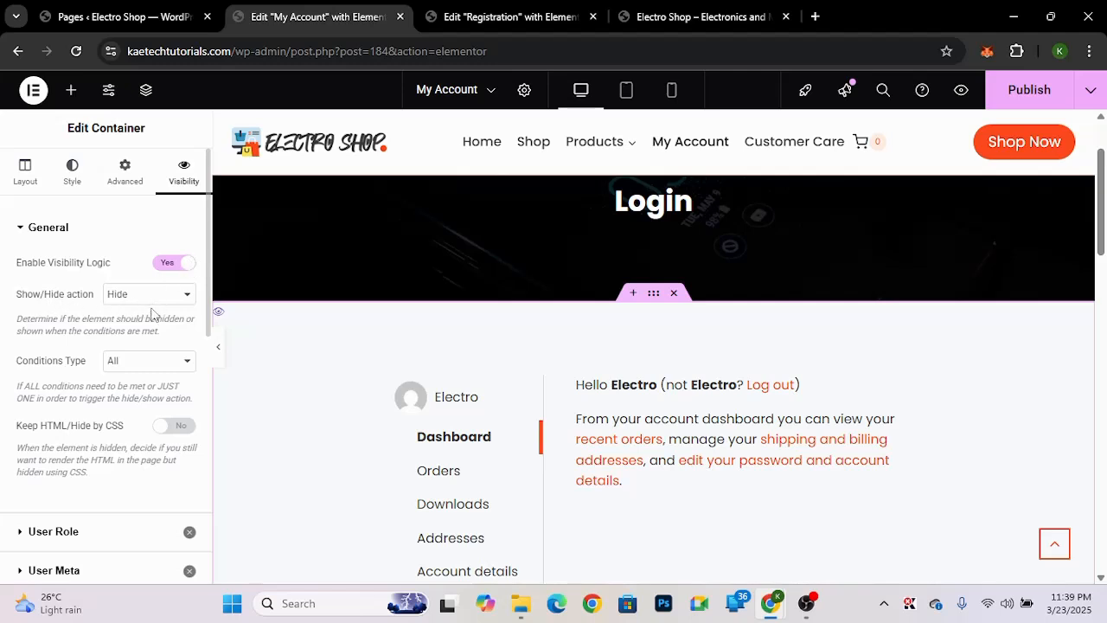
- Add a User Role condition for Logged in users to the Login section's account container and publish the page
scroll(83, 450, down, 1)
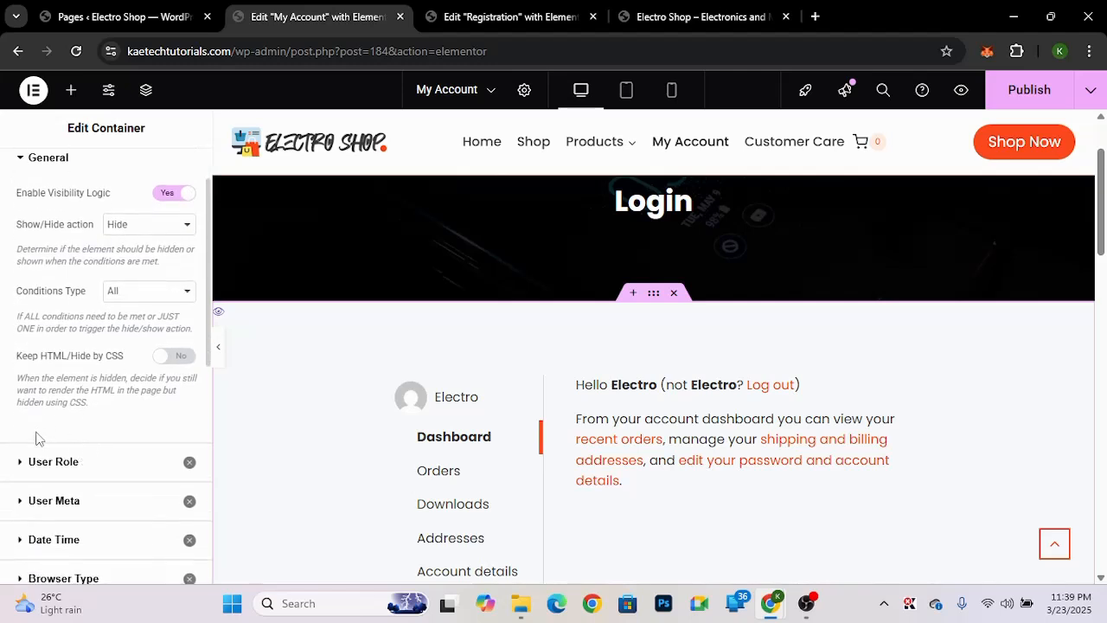
click(74, 462)
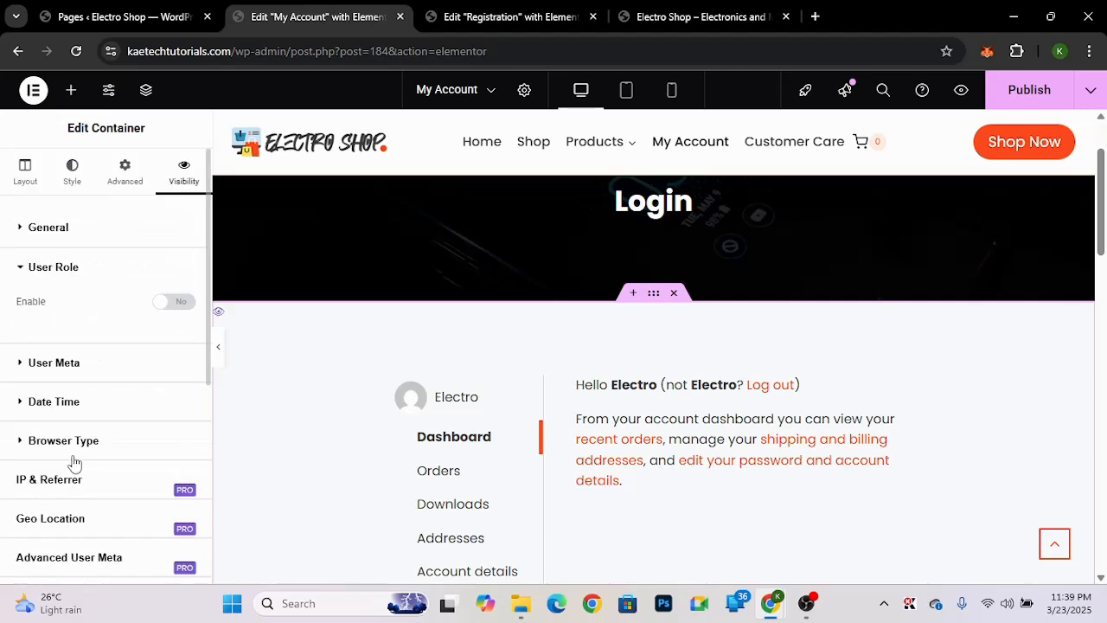
click(173, 302)
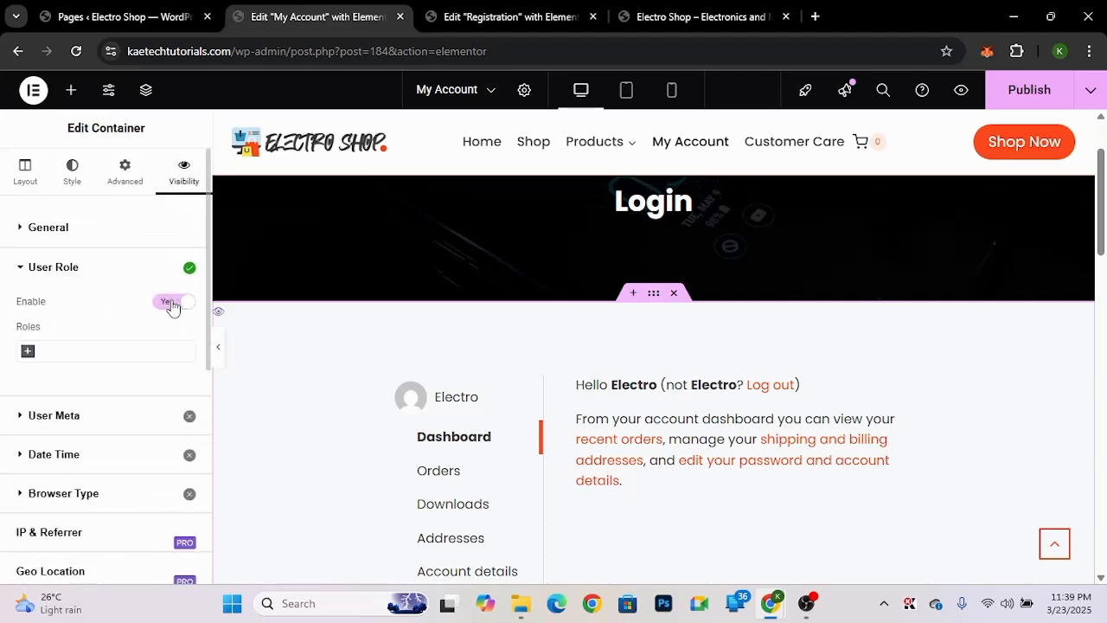
click(42, 351)
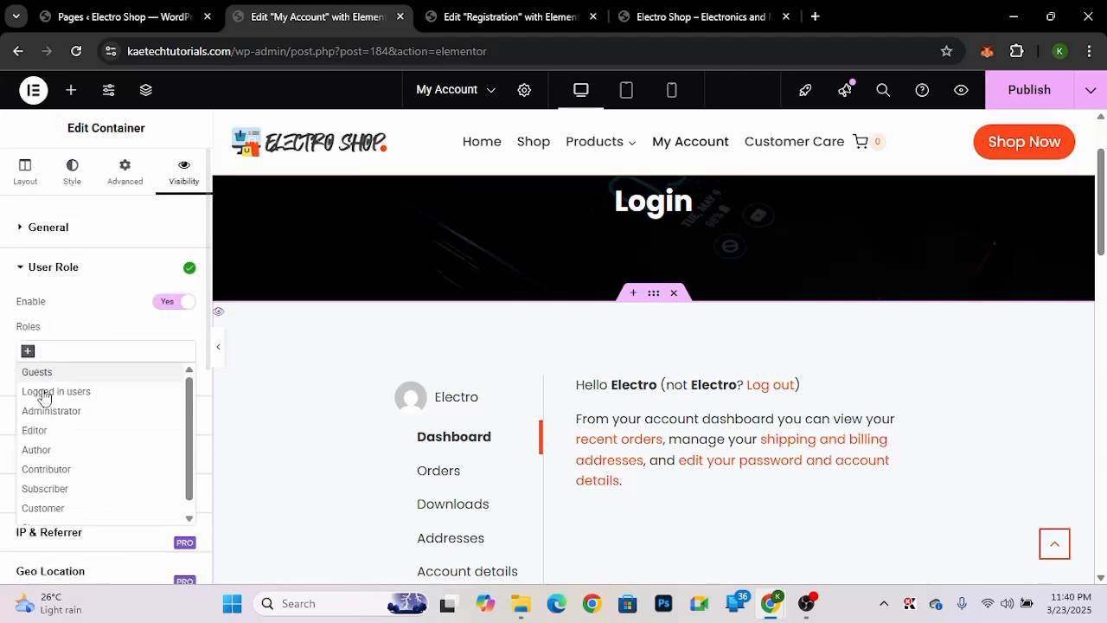
click(38, 392)
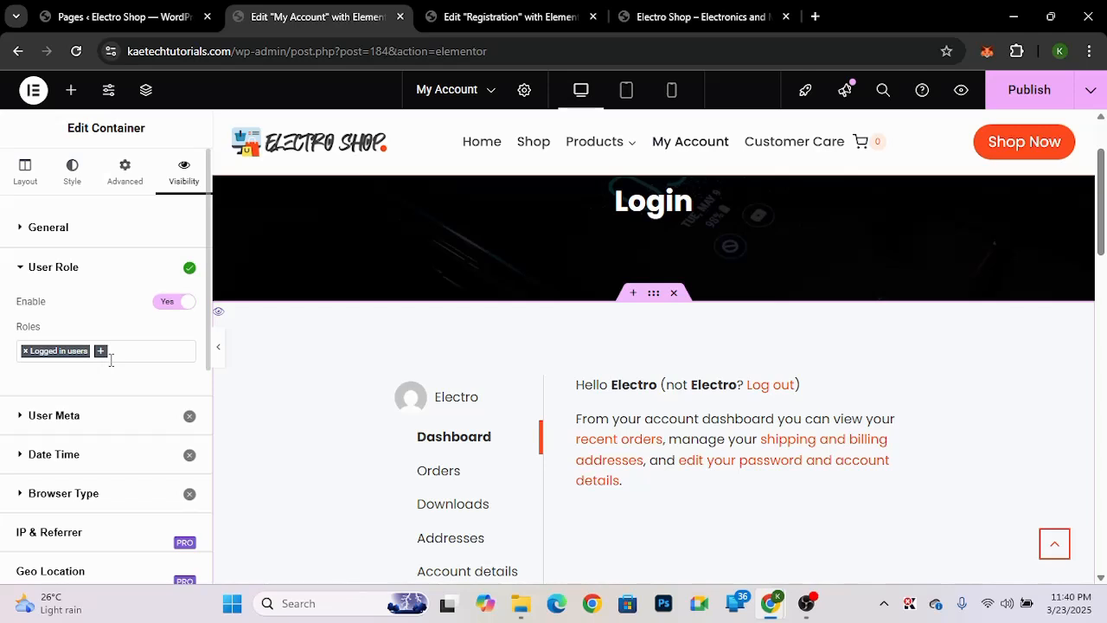
click(1025, 93)
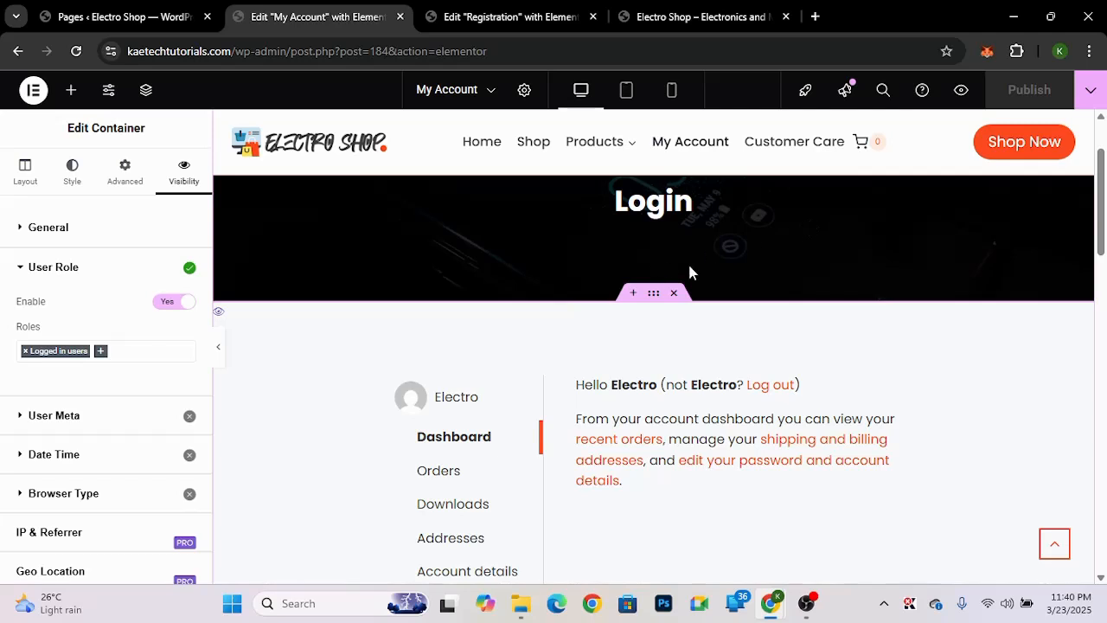
- Enable visibility logic on the Account Dashboard banner container and set its show/hide action to Show
scroll(755, 357, down, 1)
scroll(755, 358, down, 6)
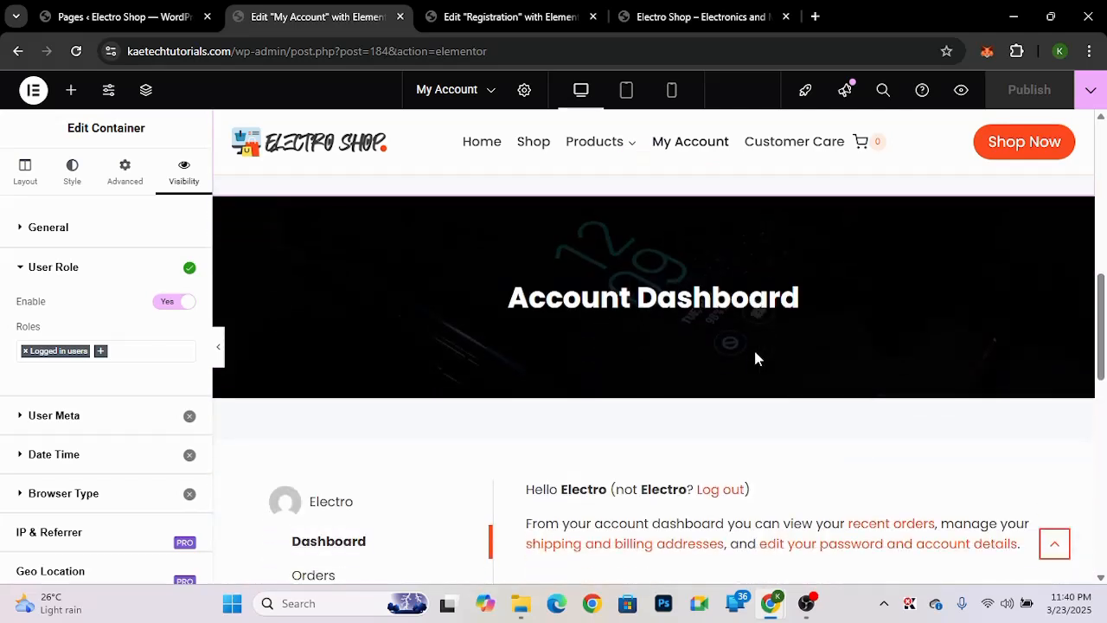
scroll(755, 357, up, 1)
mouse_move(600, 336)
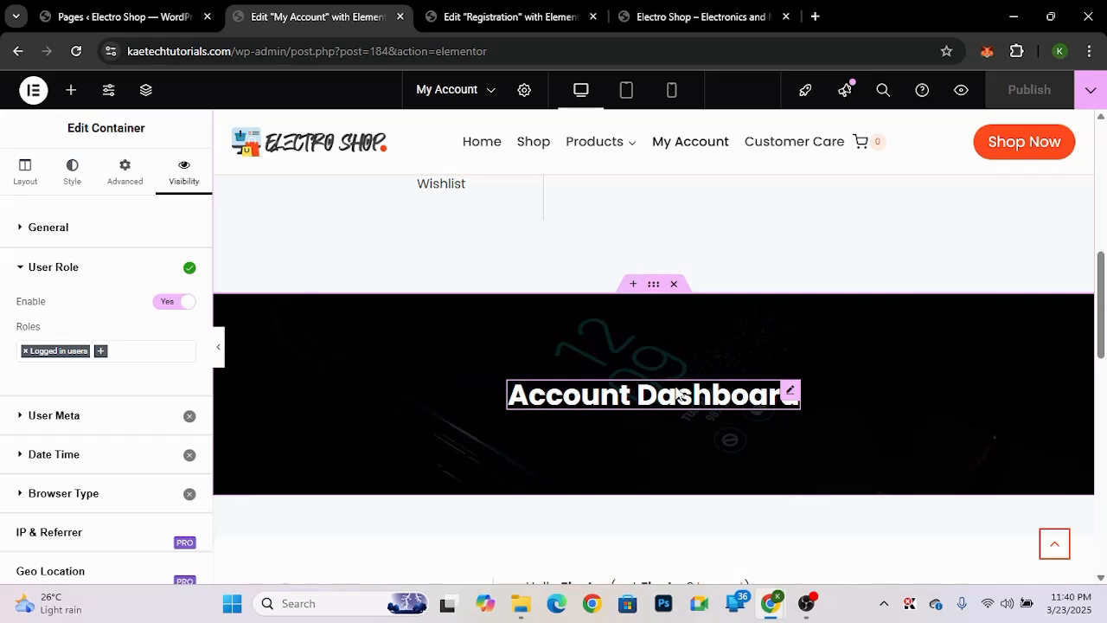
scroll(675, 392, down, 2)
scroll(677, 394, up, 2)
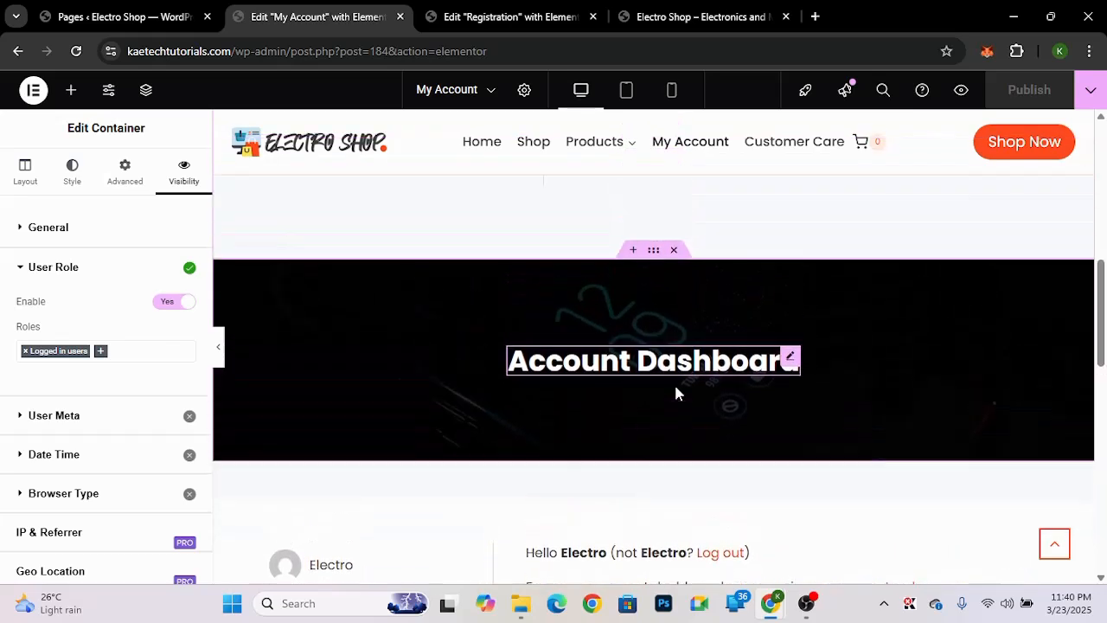
click(654, 251)
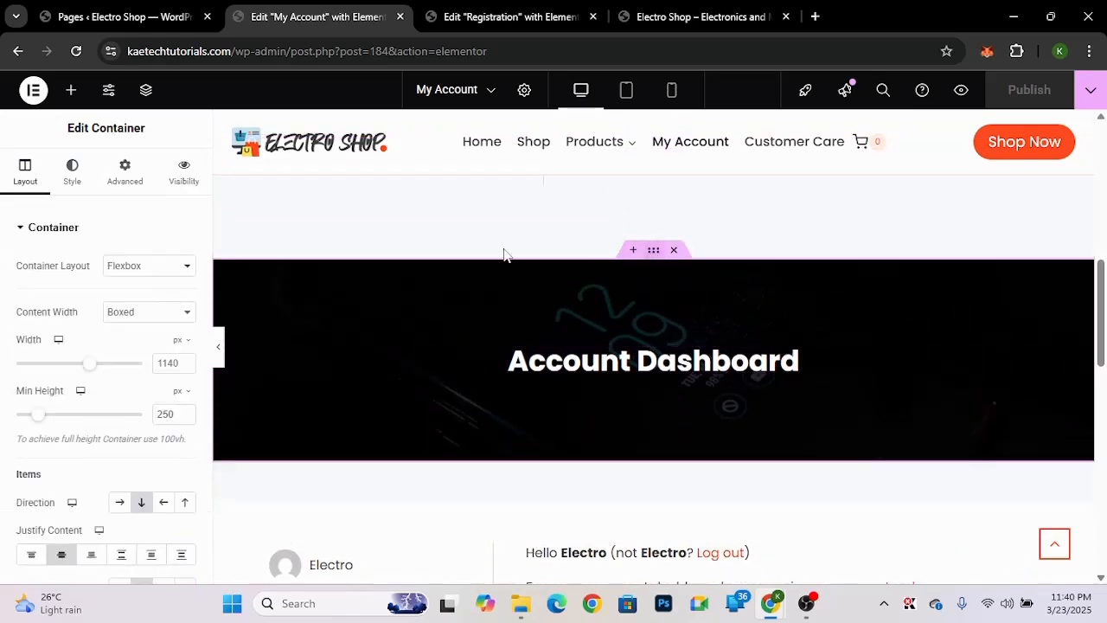
click(178, 177)
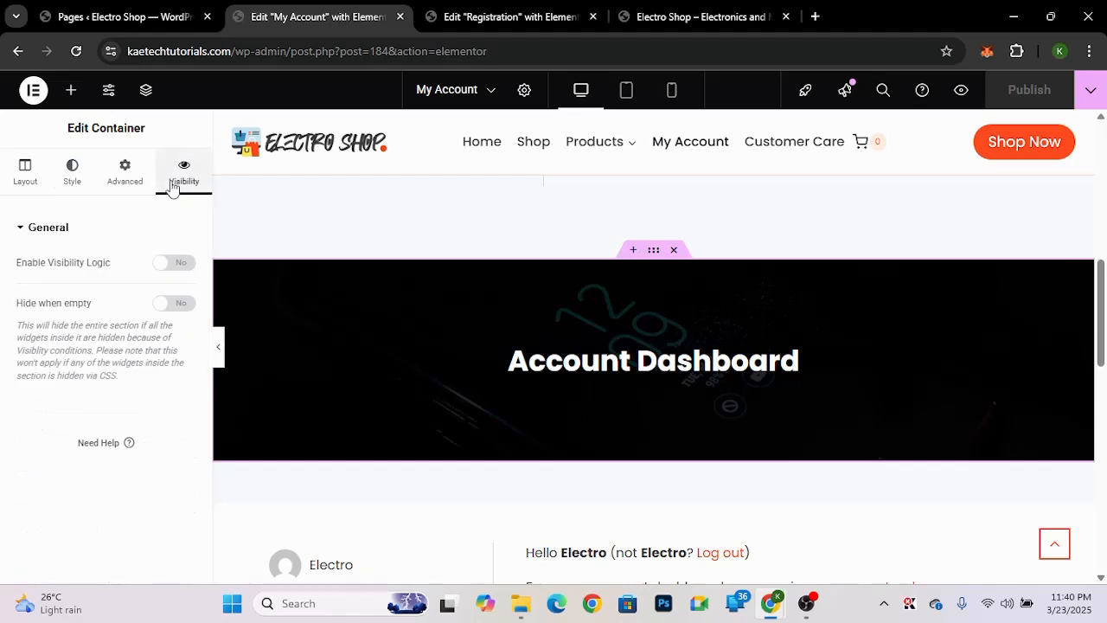
click(176, 267)
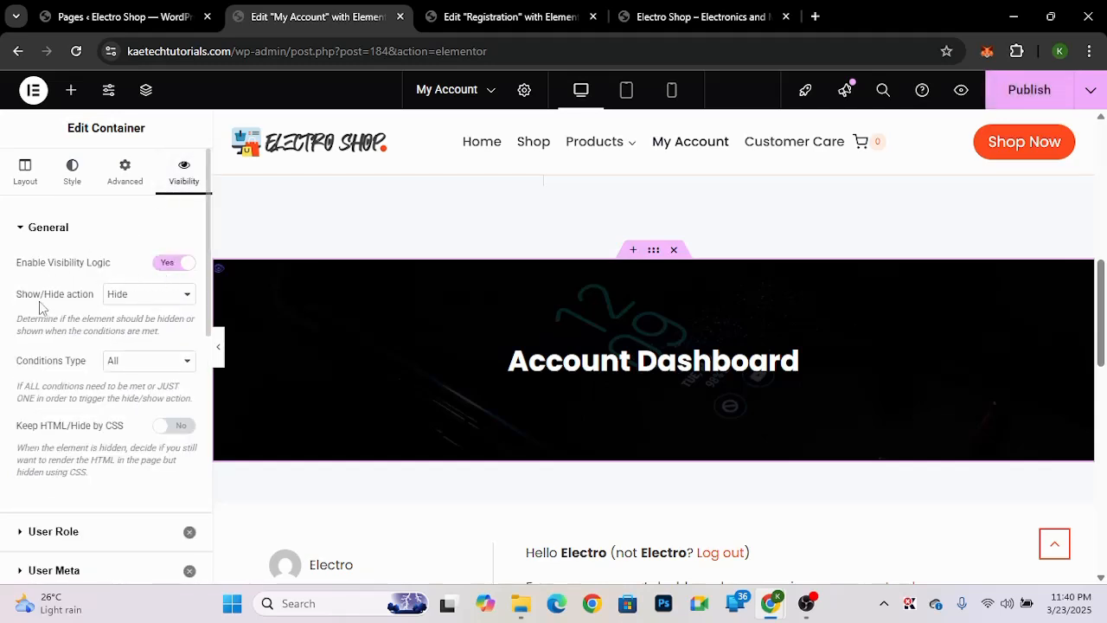
click(141, 295)
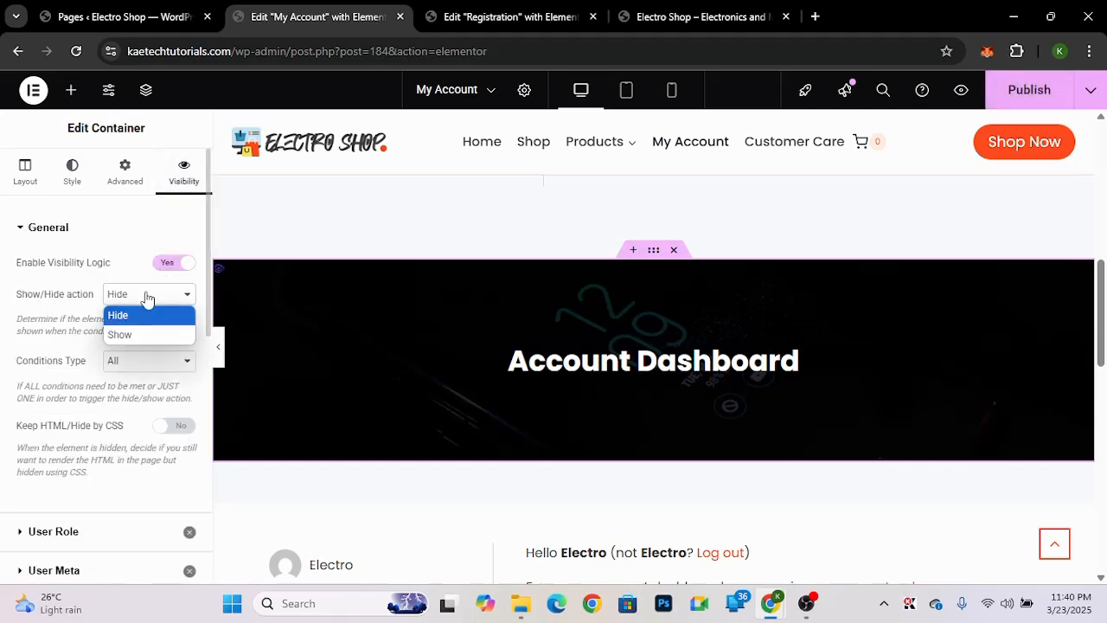
click(134, 336)
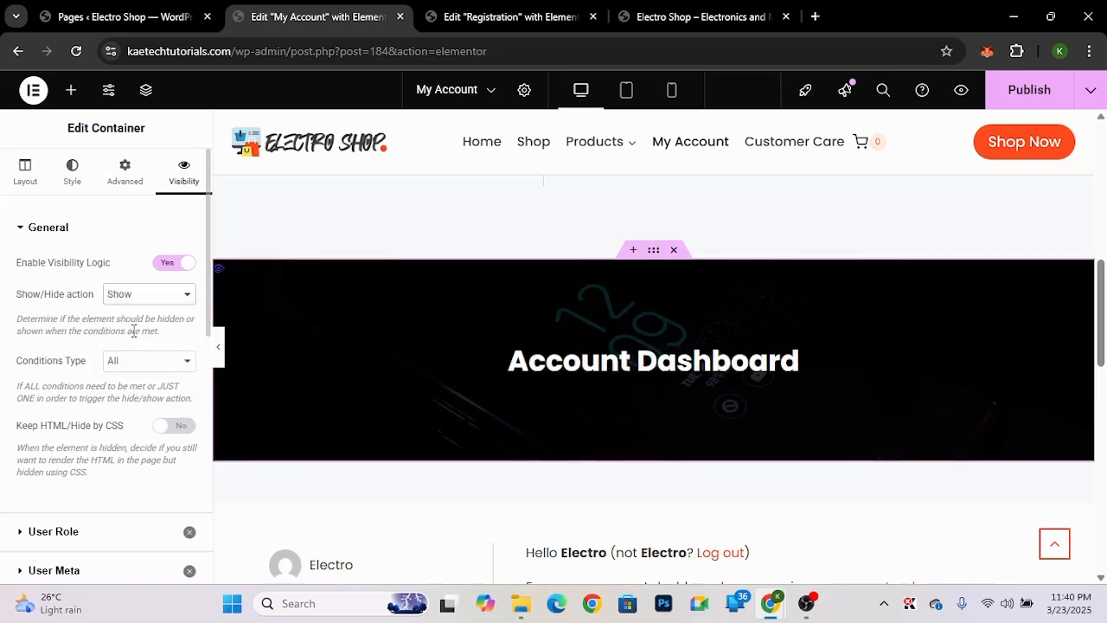
- Enable the User Role condition on the Account Dashboard banner container and add the Logged in users role
scroll(91, 416, down, 4)
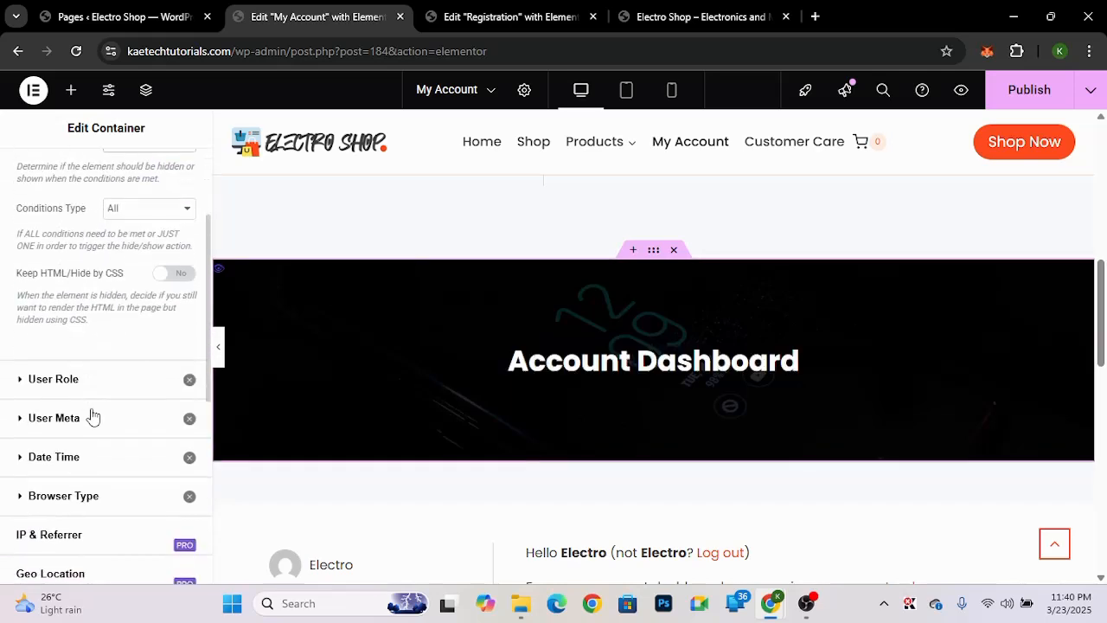
click(65, 367)
click(180, 303)
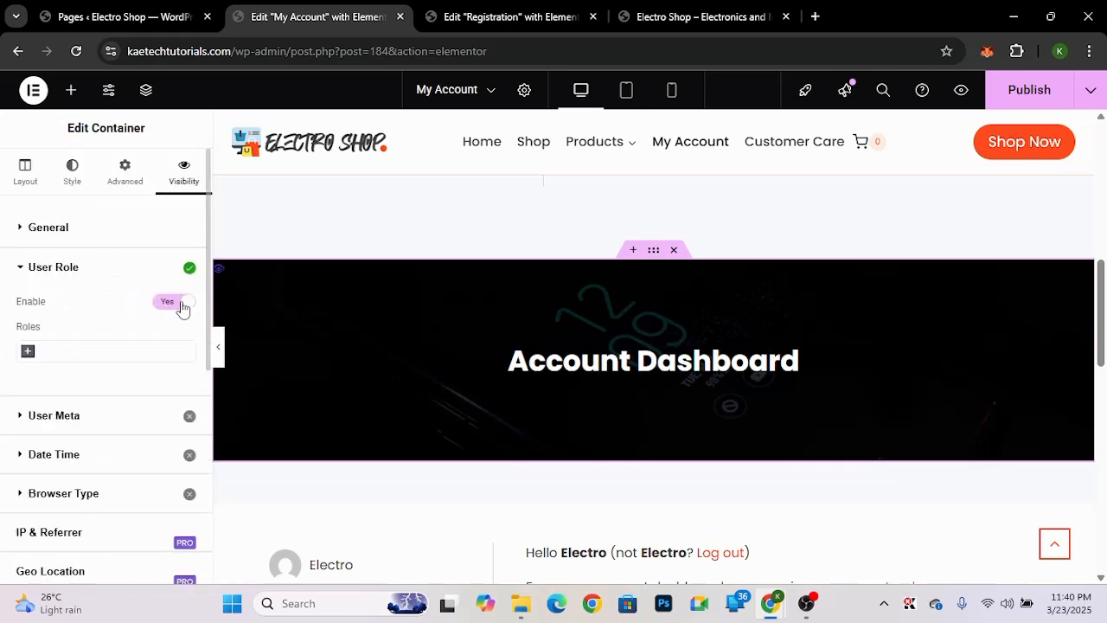
click(49, 352)
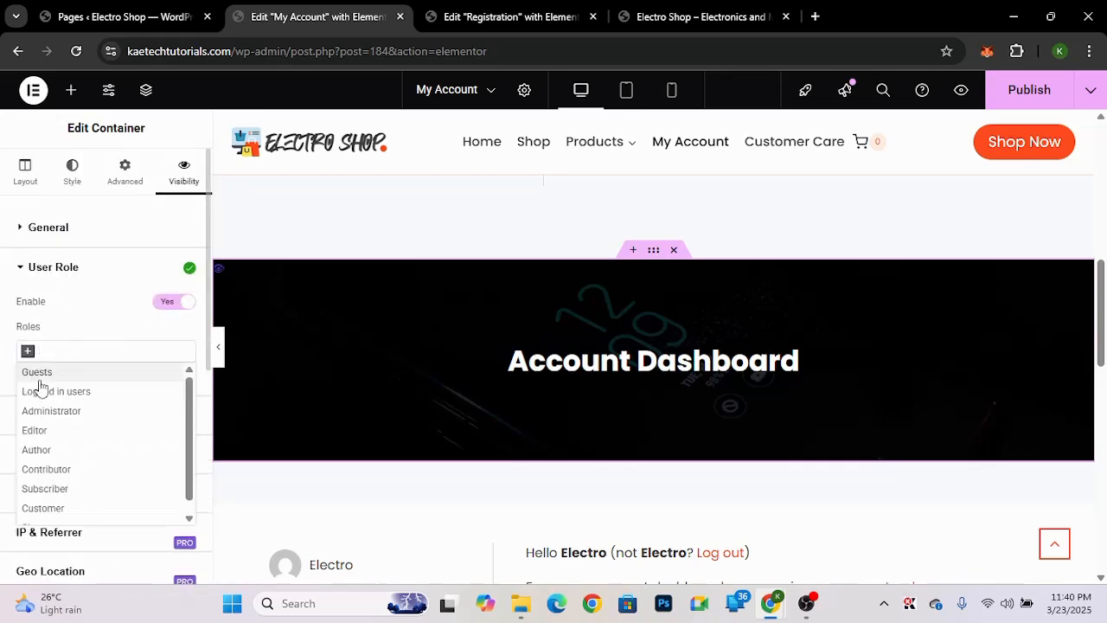
click(39, 390)
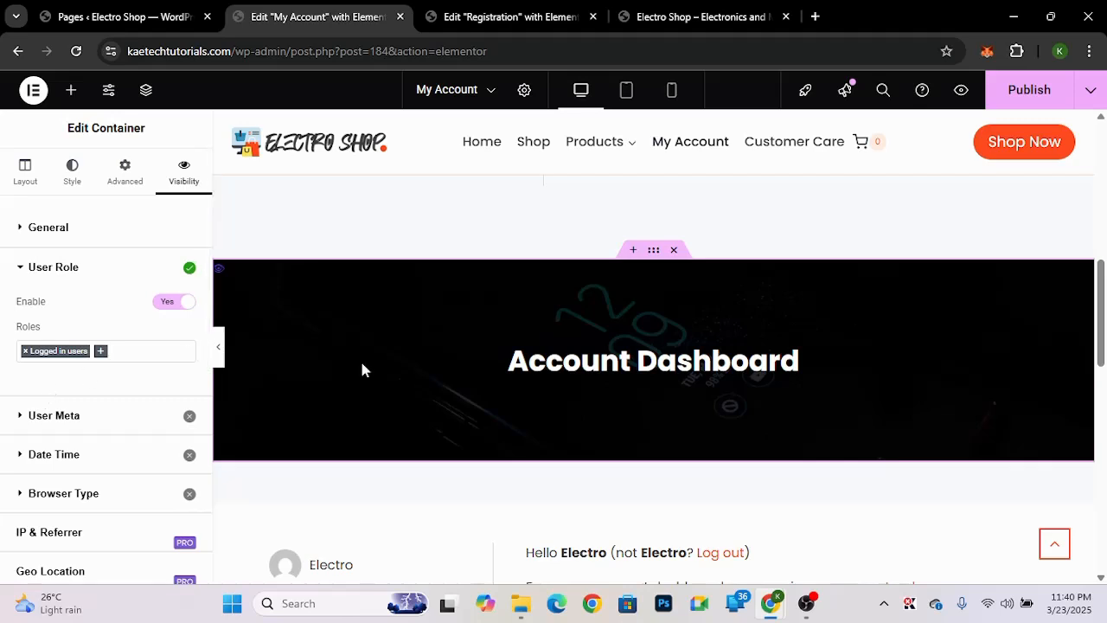
- Enable visibility logic on the account content container under the Account Dashboard banner, with a User Role condition for Logged in users
scroll(737, 406, down, 2)
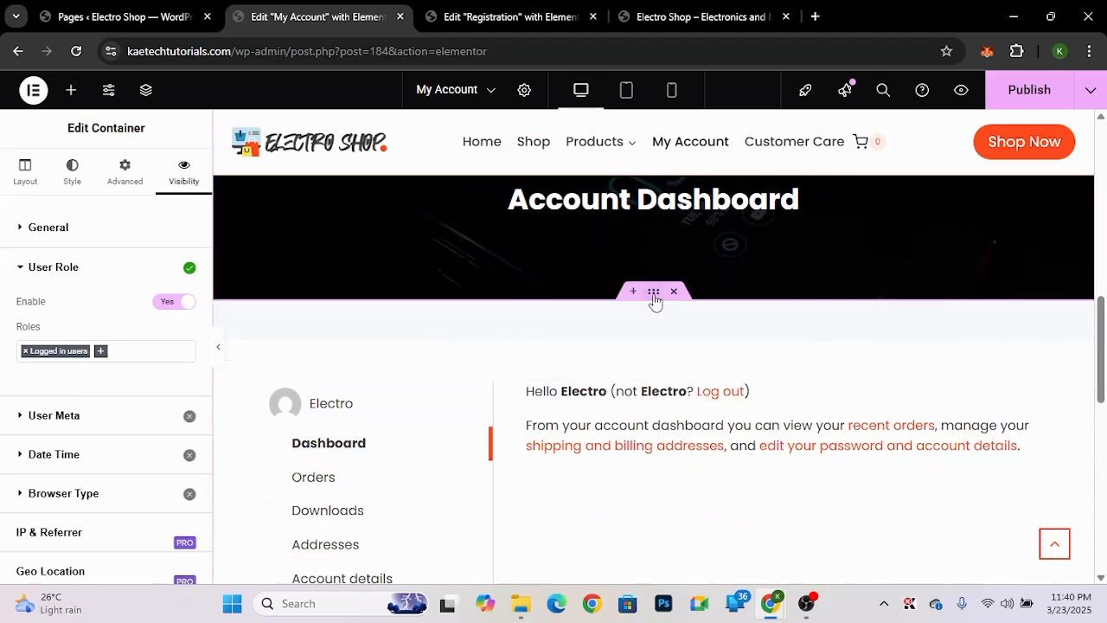
click(655, 300)
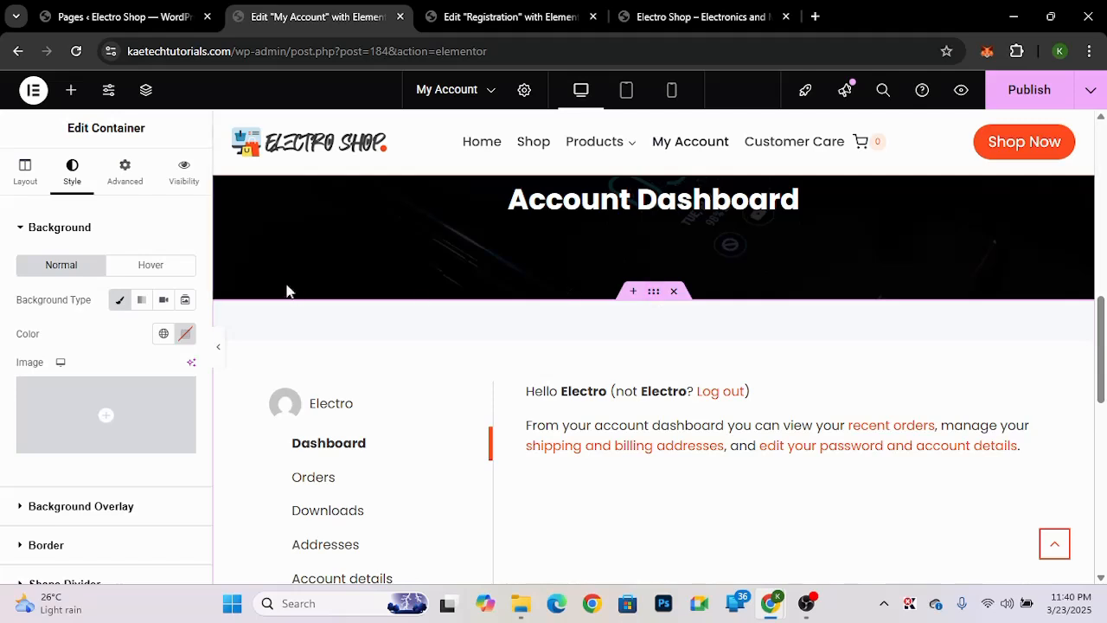
click(180, 173)
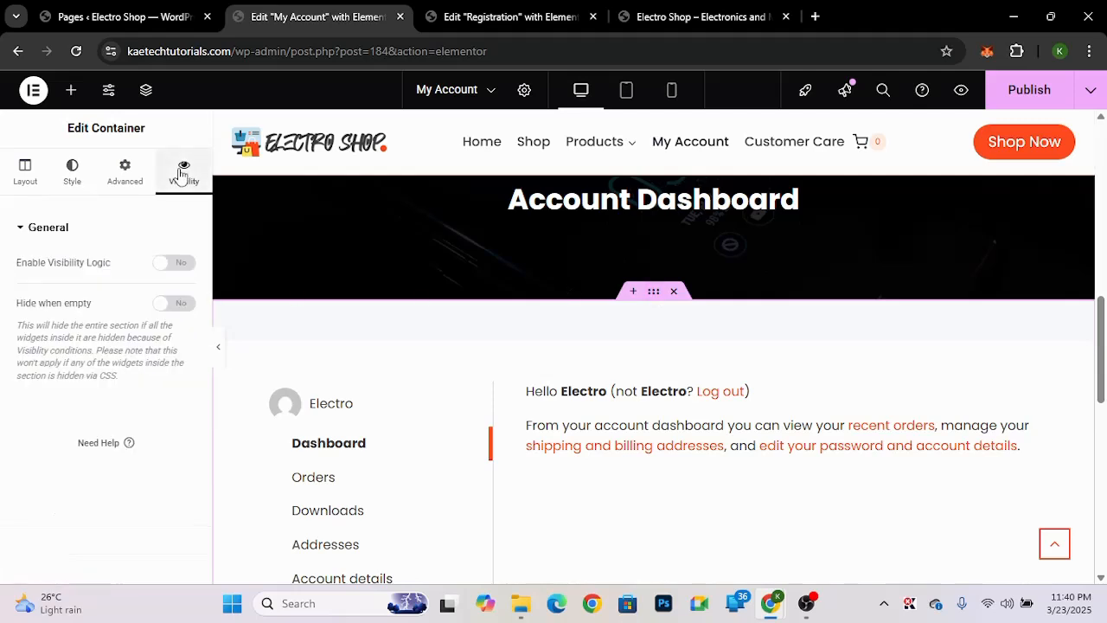
click(178, 264)
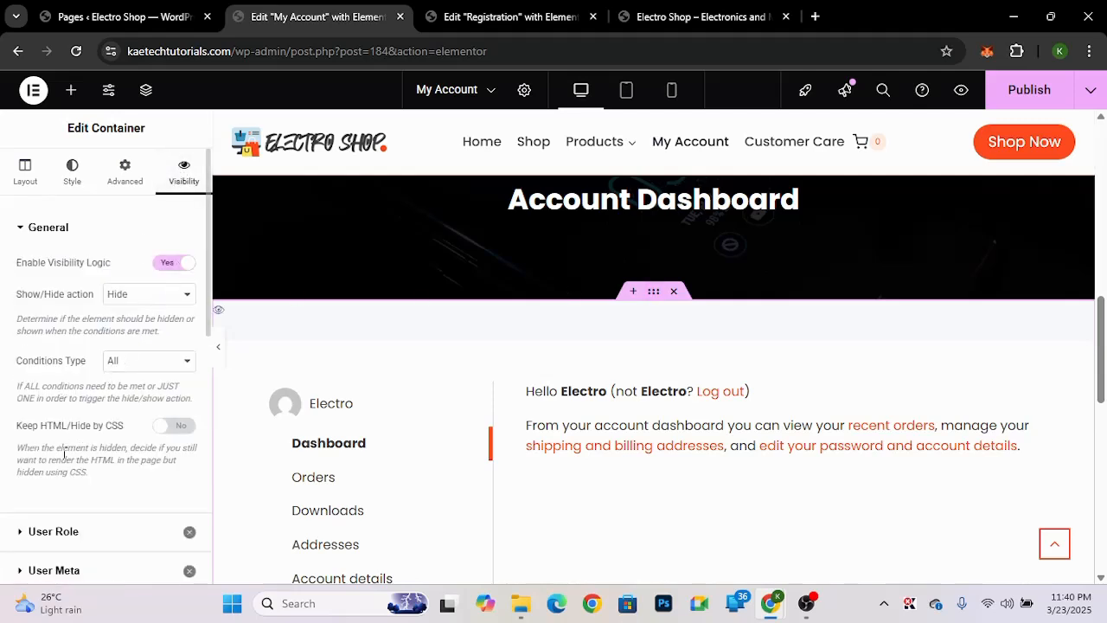
scroll(64, 456, down, 2)
click(106, 391)
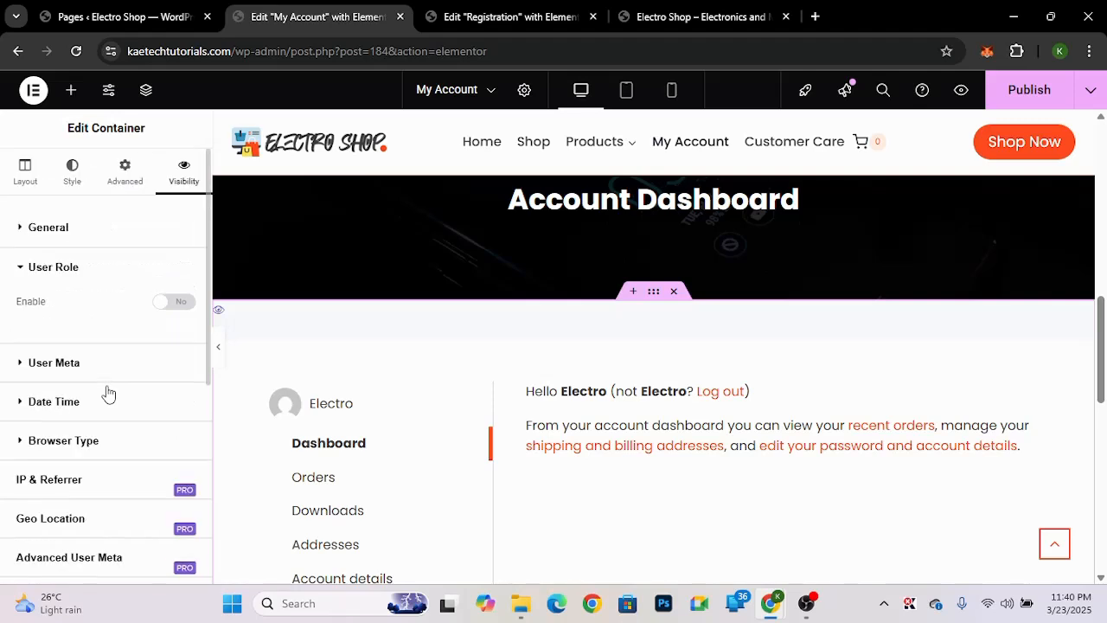
click(173, 303)
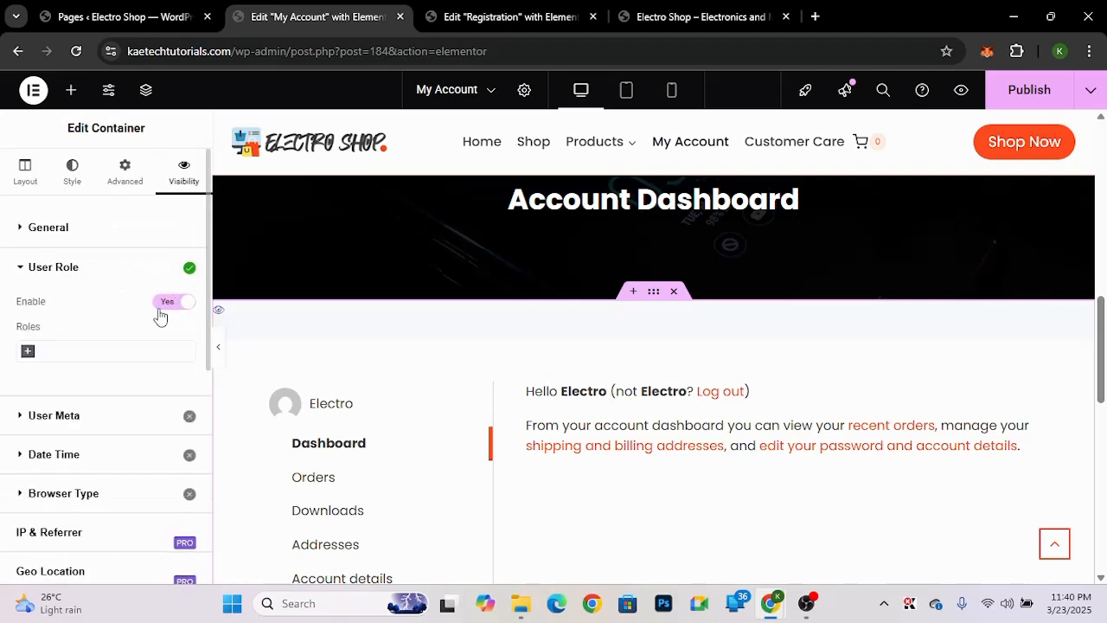
click(49, 349)
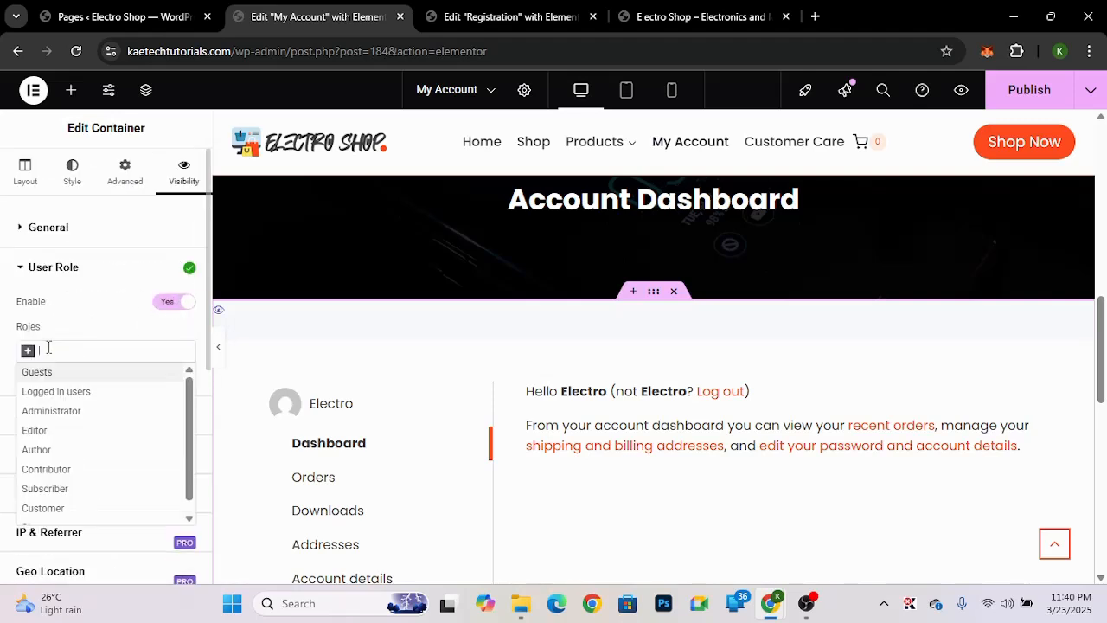
click(57, 392)
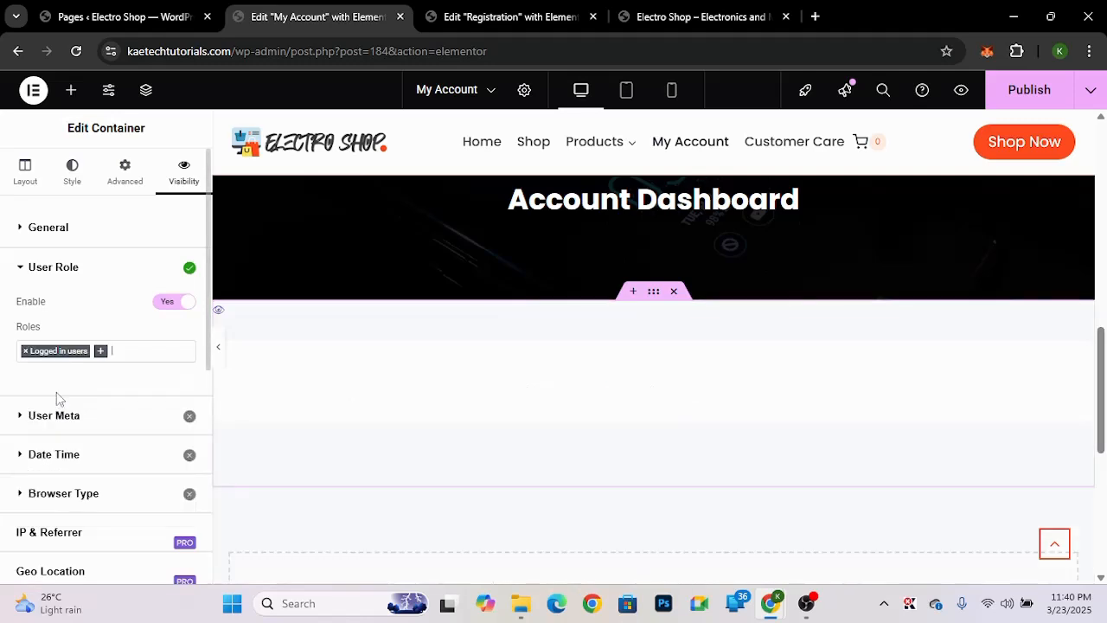
- Set the account content container's show/hide action to Show and publish the page
click(86, 231)
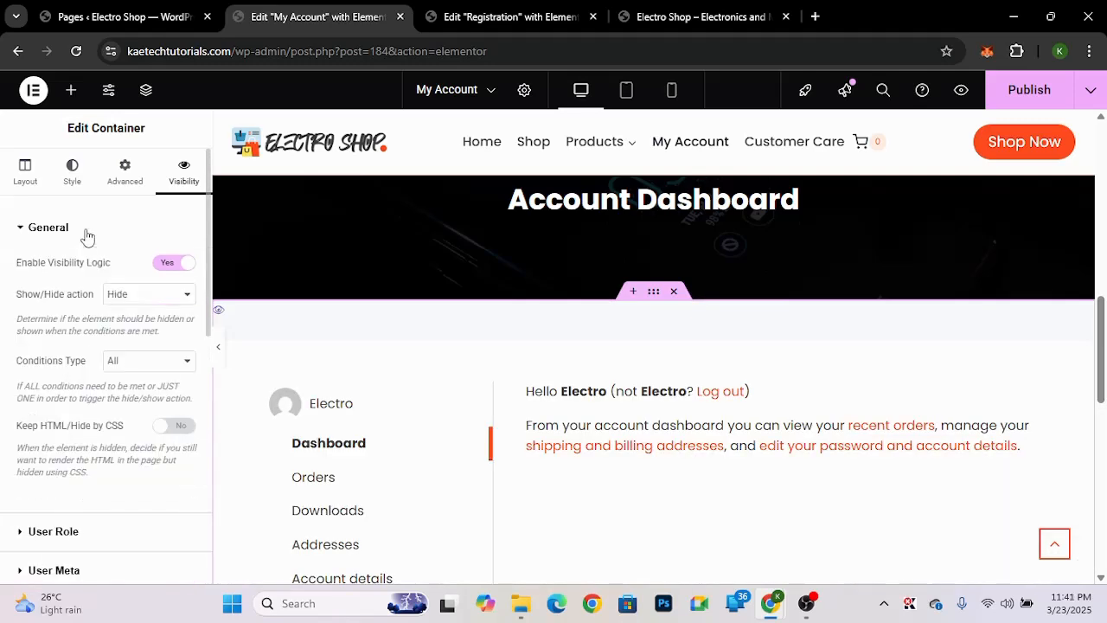
click(139, 297)
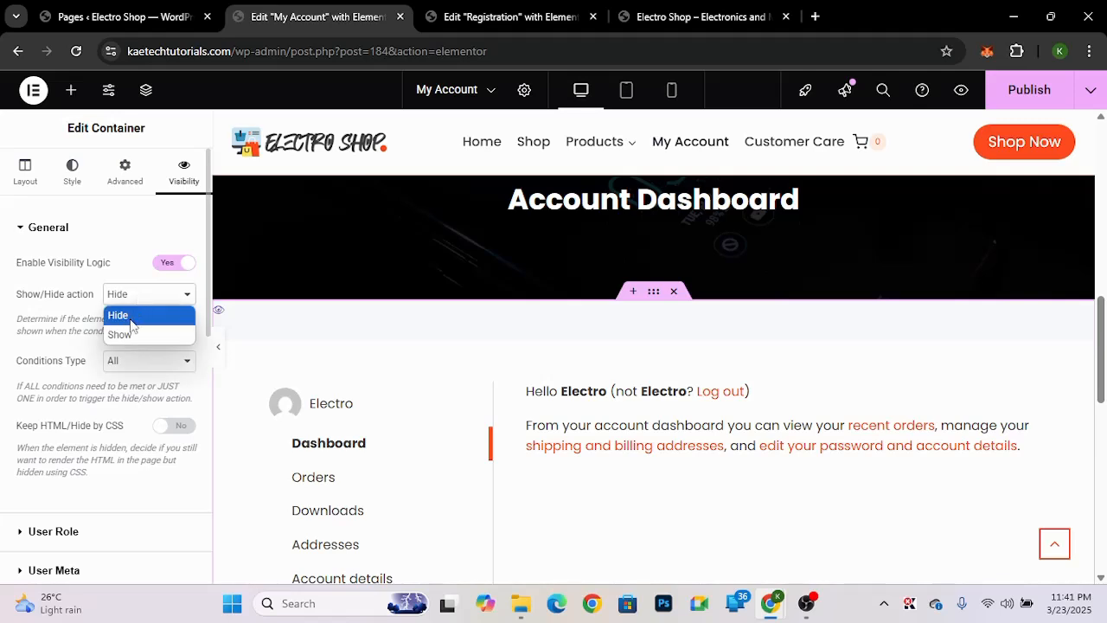
click(128, 335)
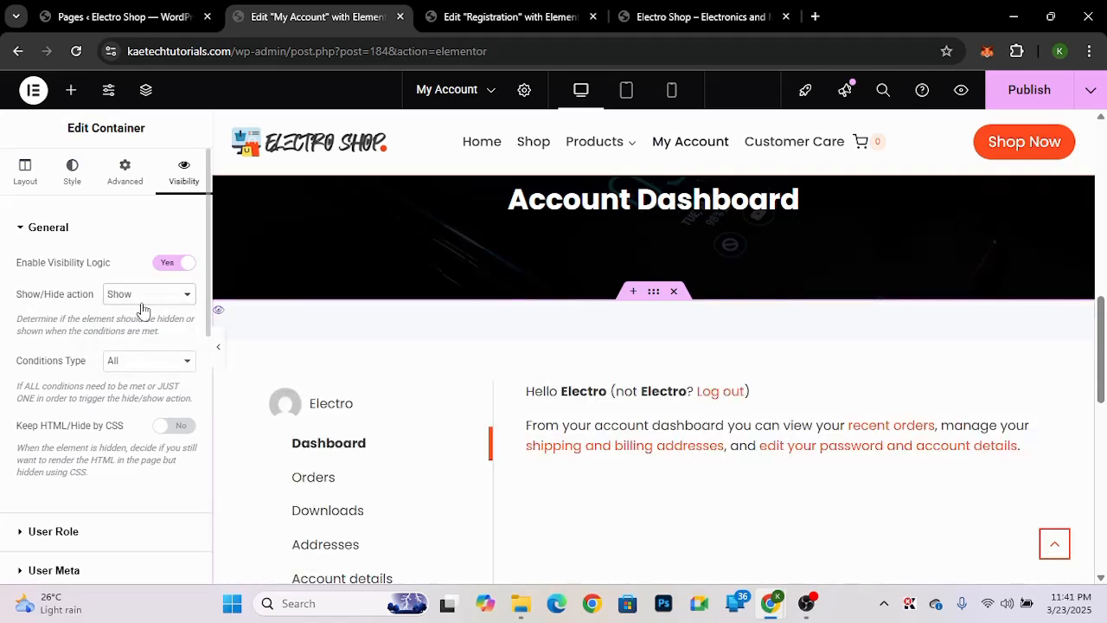
scroll(81, 388, down, 2)
click(79, 391)
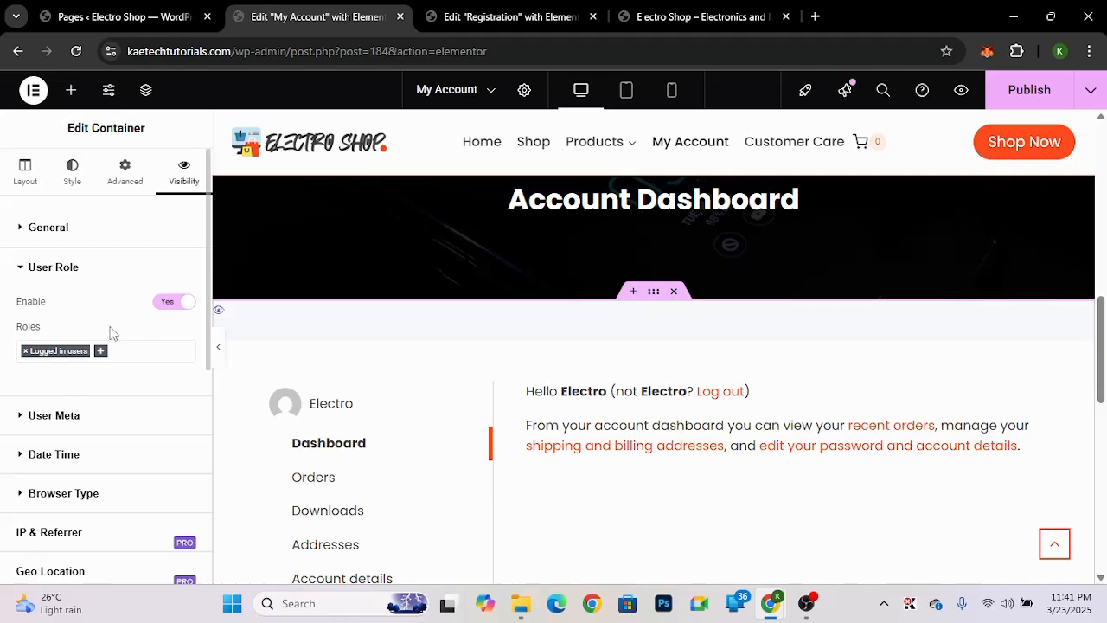
click(1029, 90)
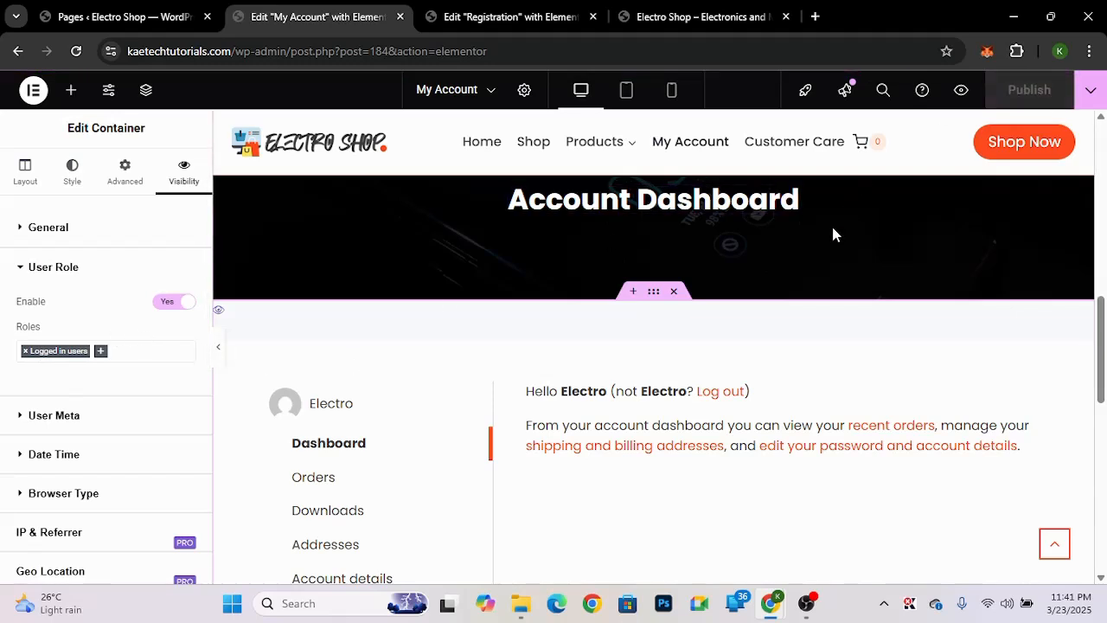
- Switch to the incognito browser window and reload the My Account page as a logged-out visitor
mouse_move(774, 603)
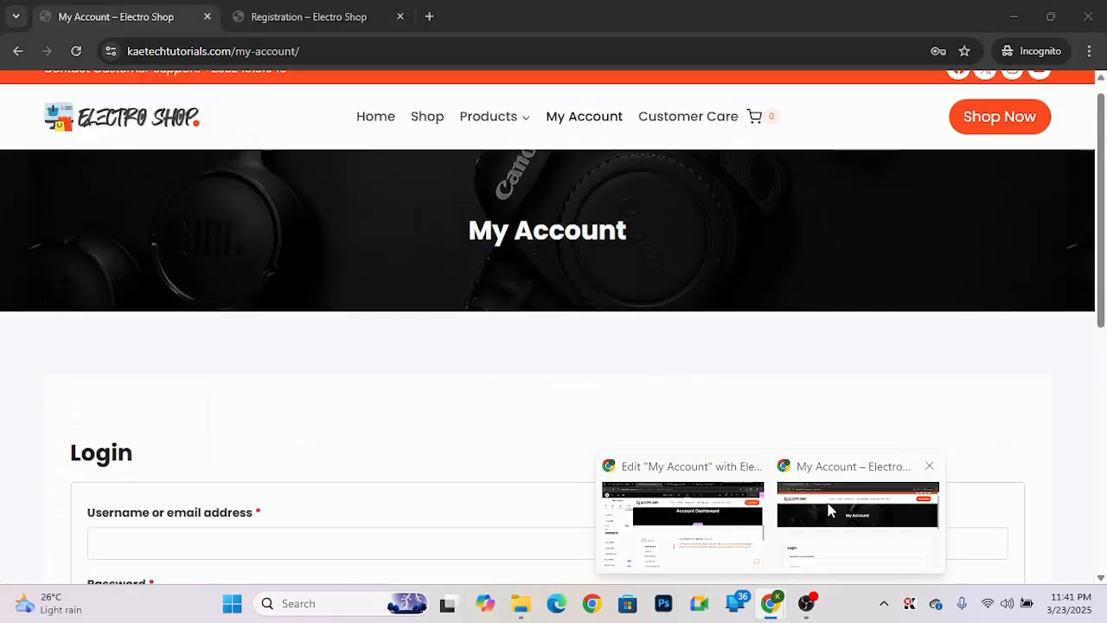
click(829, 511)
scroll(566, 421, down, 4)
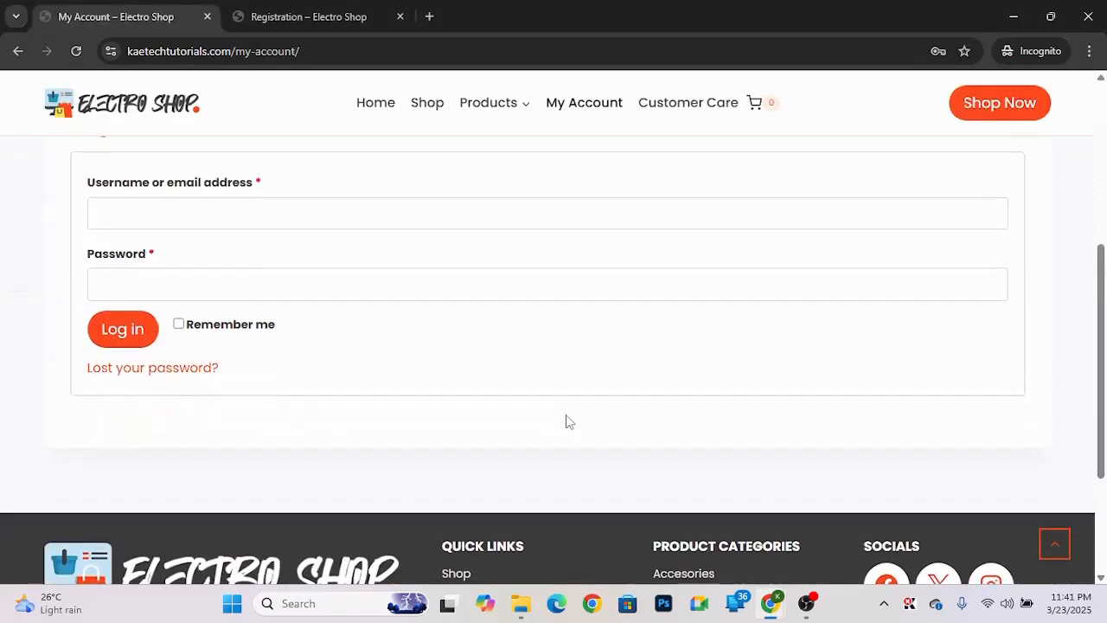
scroll(570, 422, up, 3)
scroll(570, 421, down, 1)
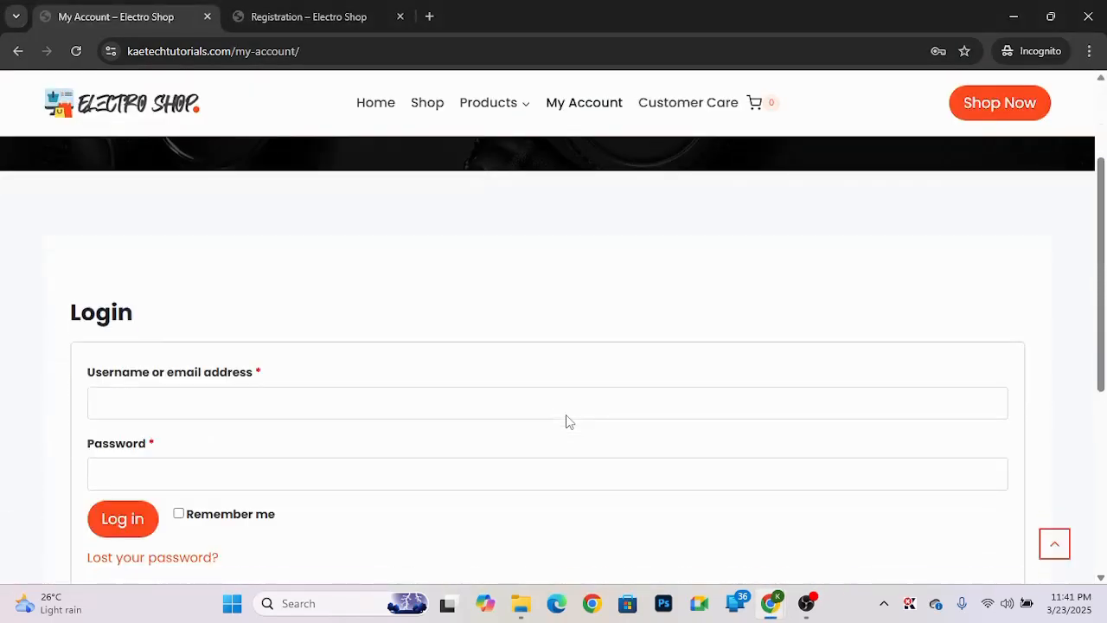
scroll(570, 421, up, 3)
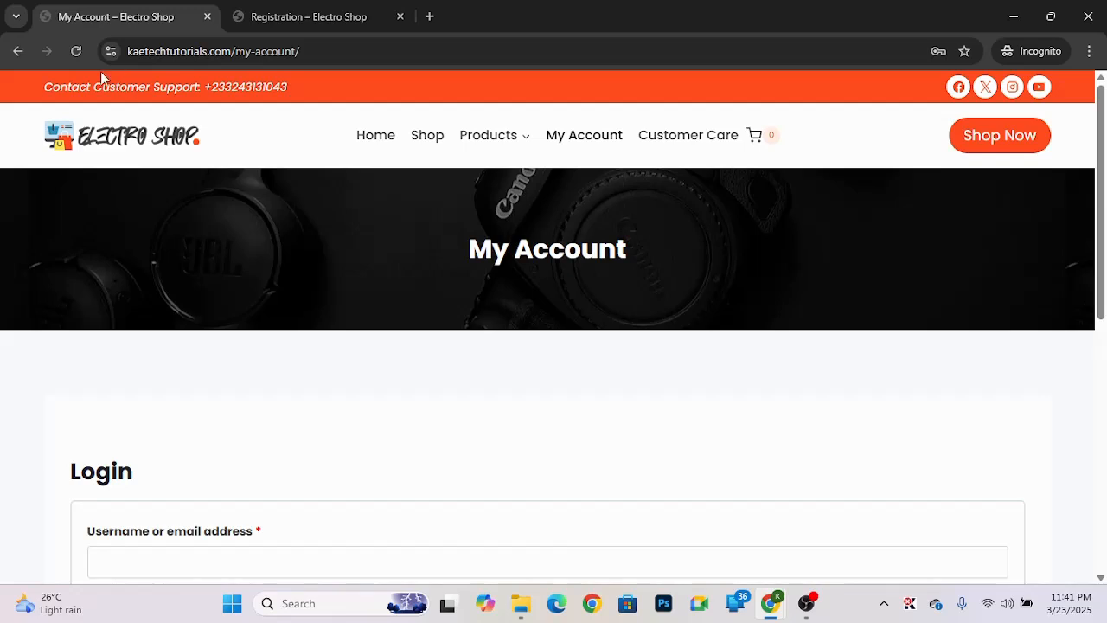
click(76, 51)
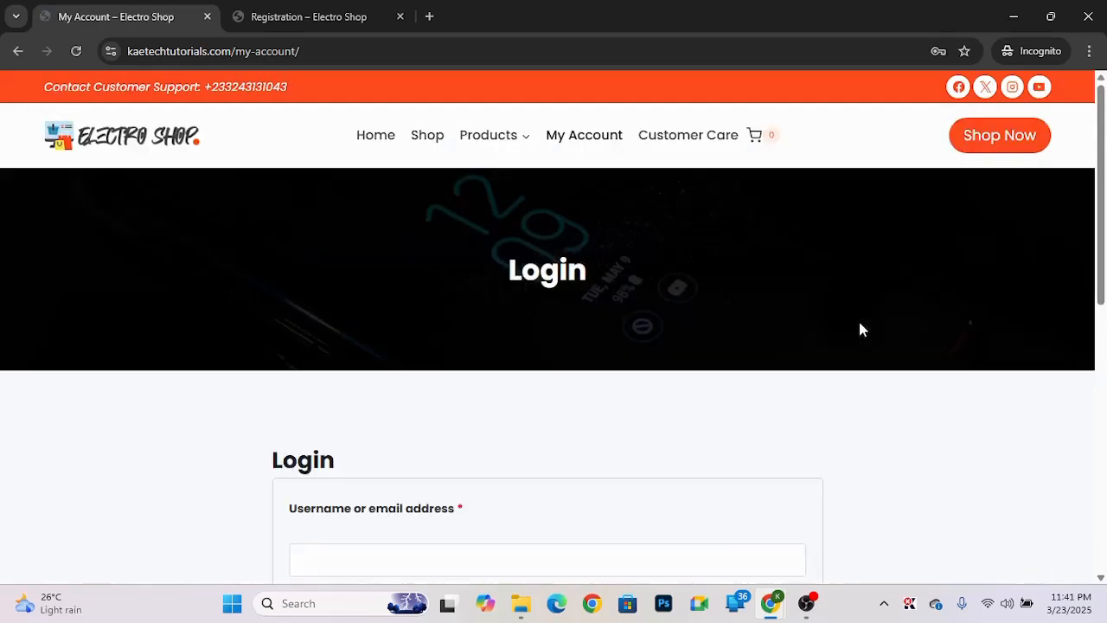
- Examine the logged-out My Account page from the banner through the login form to the footer
scroll(860, 328, down, 5)
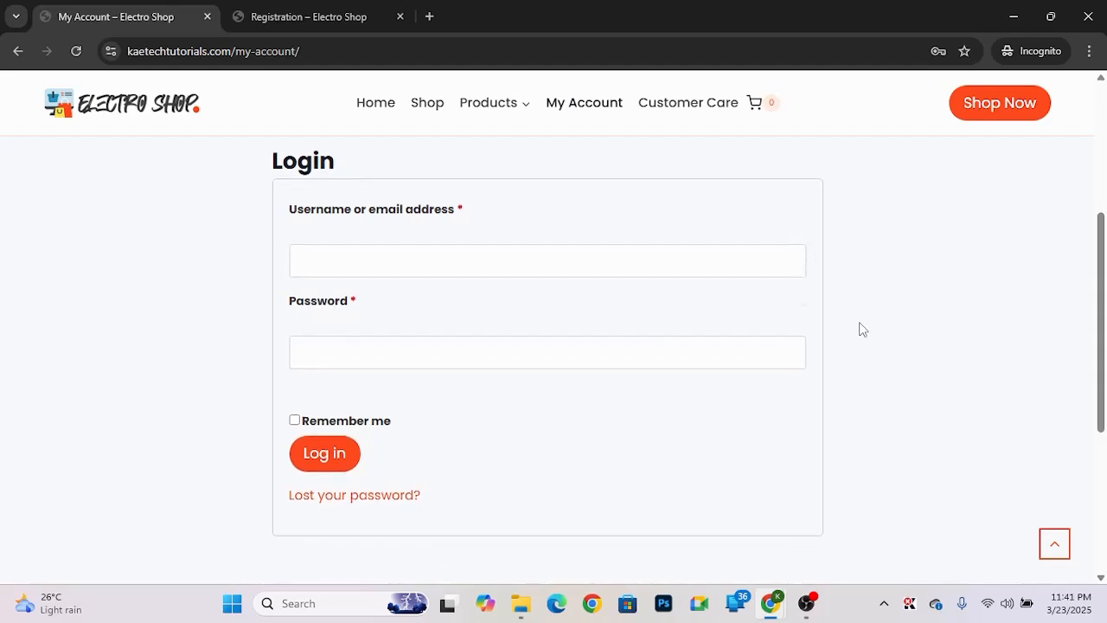
scroll(860, 329, up, 2)
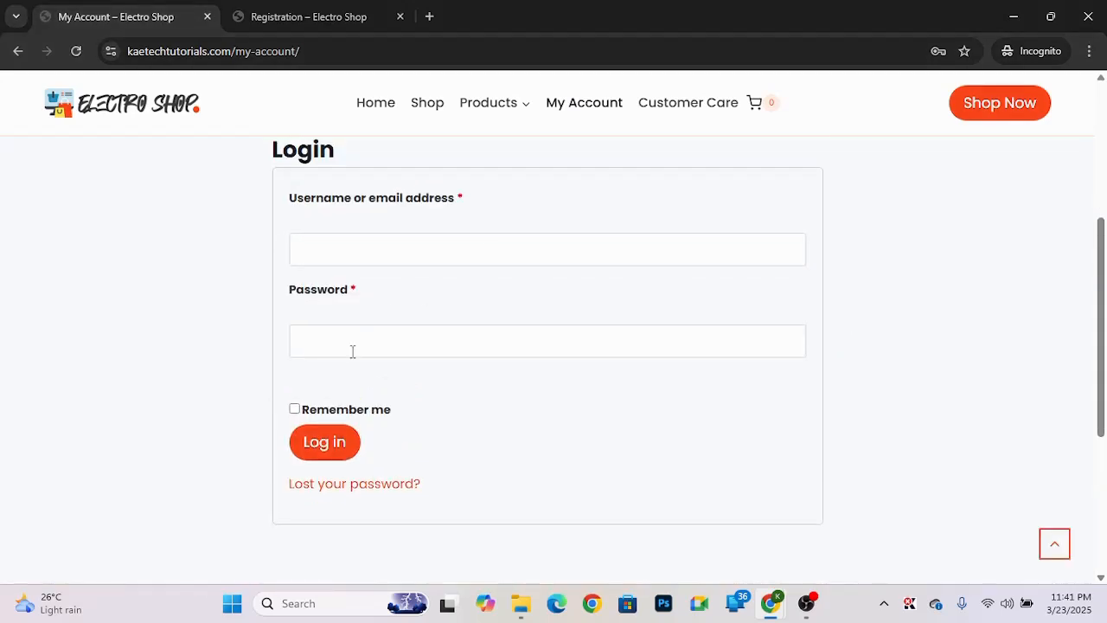
scroll(866, 277, up, 3)
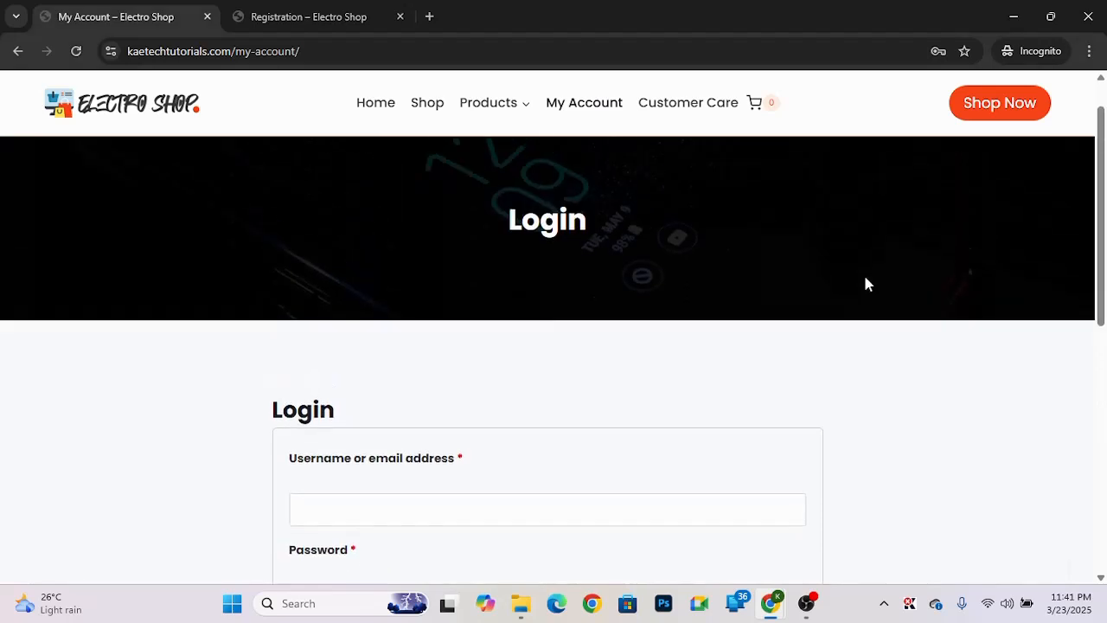
scroll(865, 277, down, 2)
scroll(868, 283, down, 3)
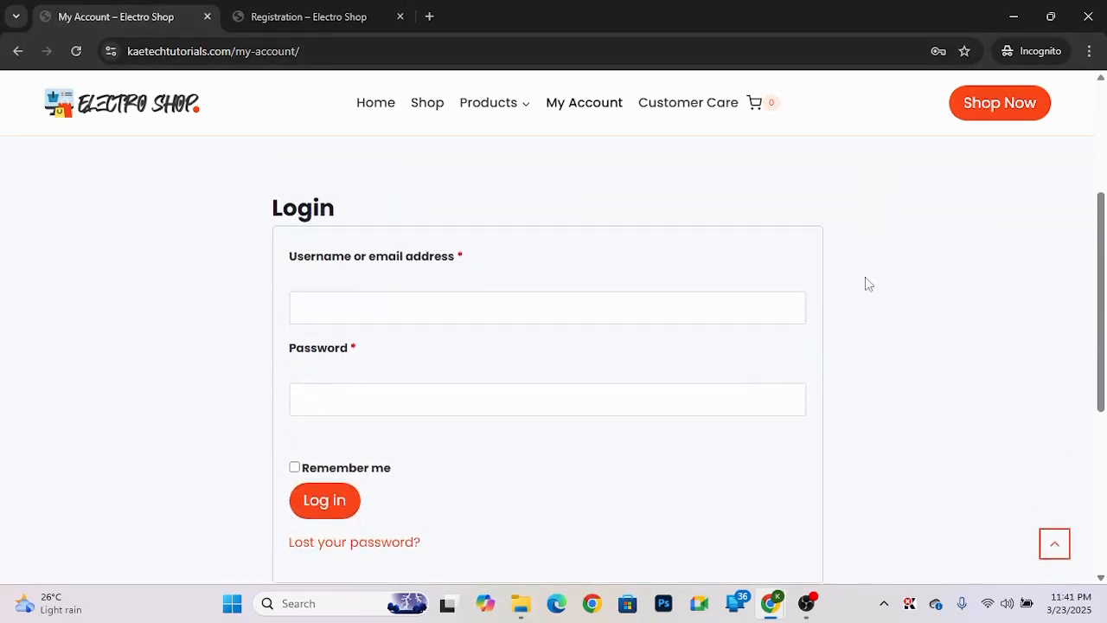
scroll(868, 284, up, 4)
scroll(868, 284, up, 2)
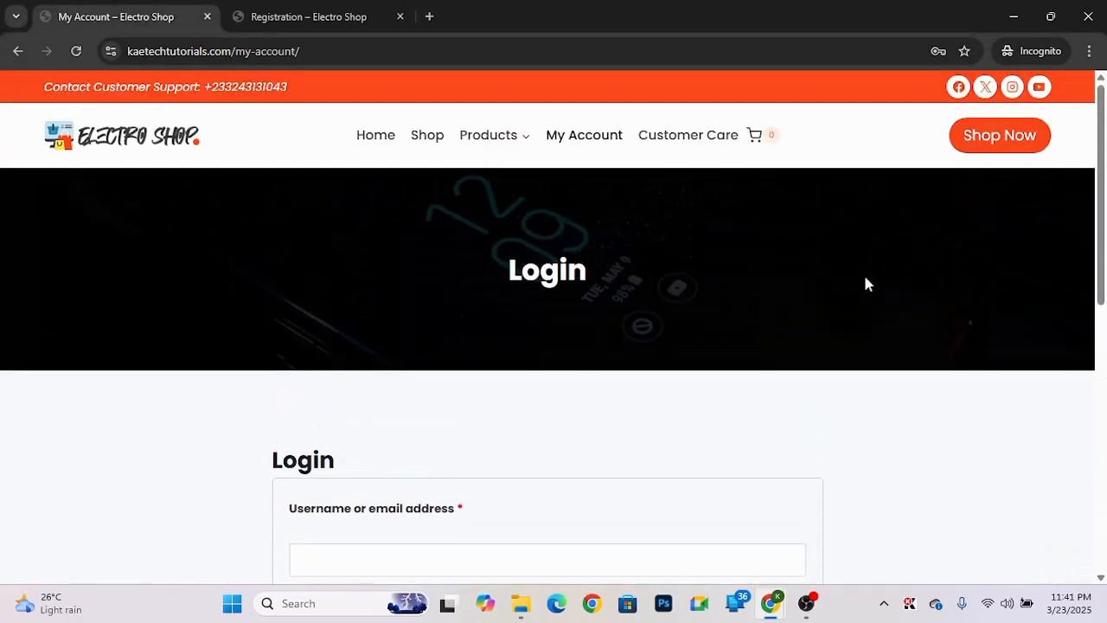
scroll(867, 284, down, 6)
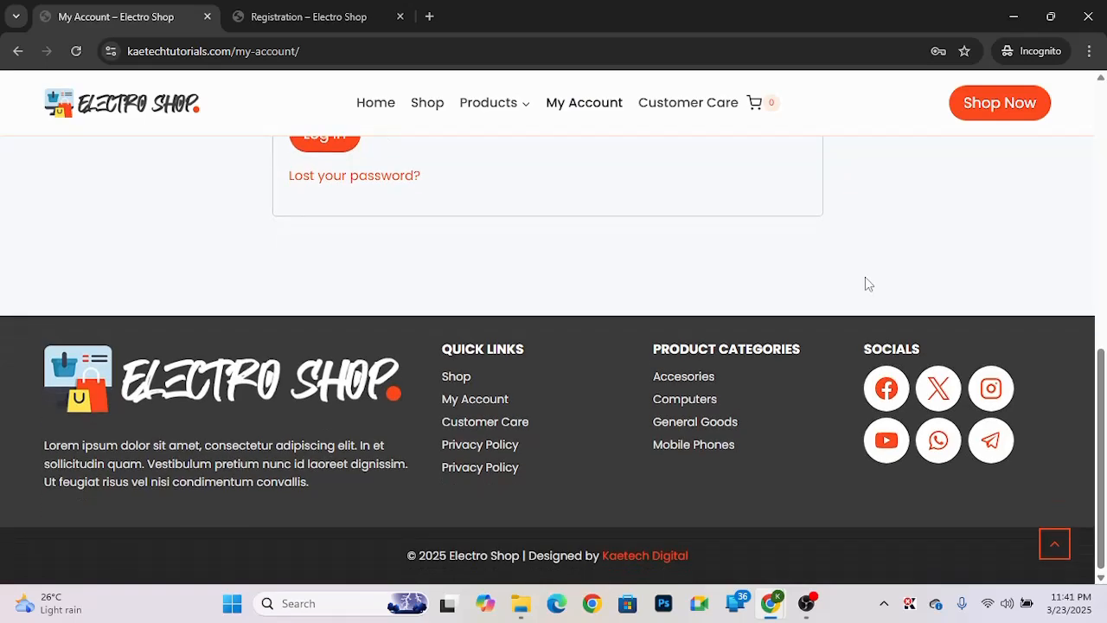
scroll(867, 284, up, 3)
scroll(868, 284, up, 2)
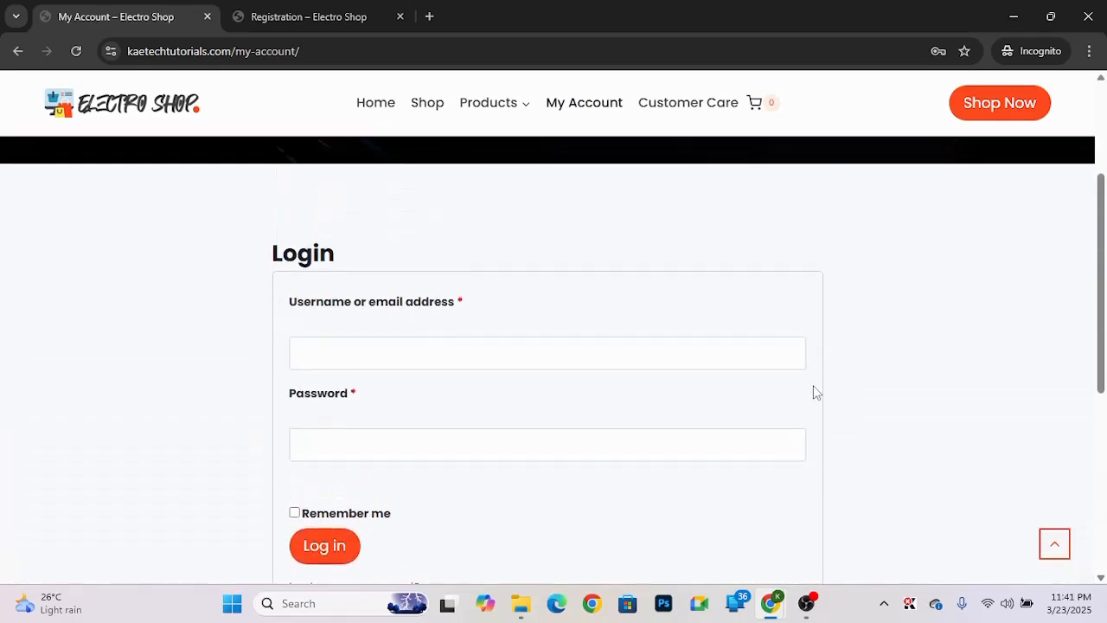
- Return to the Elementor editor window, open the live My Account page as a logged-in user and look through its content
mouse_move(771, 603)
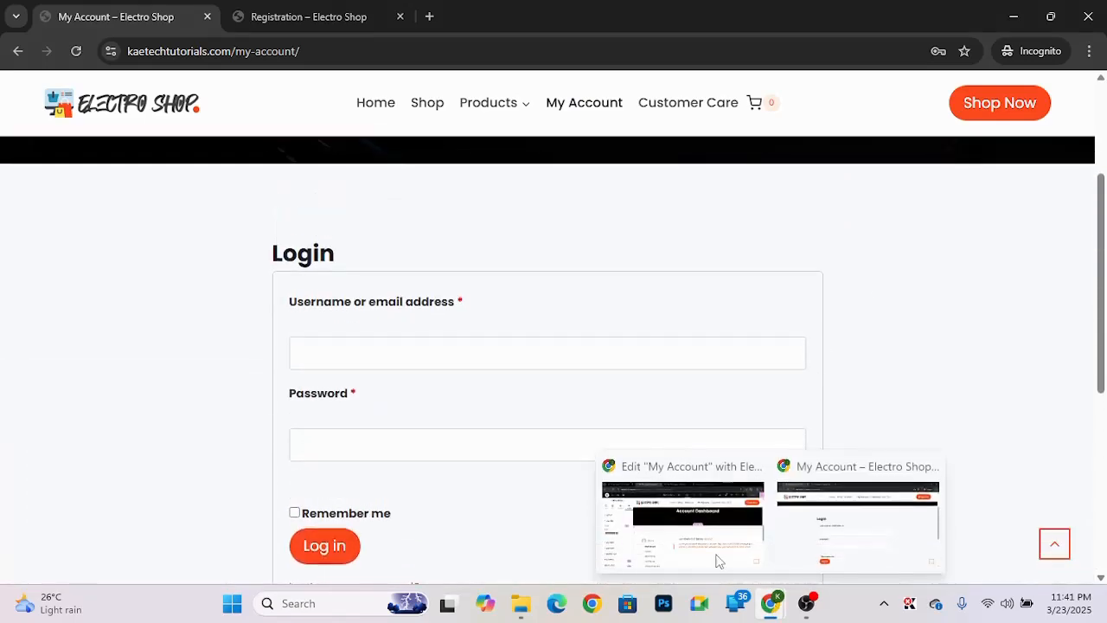
click(717, 561)
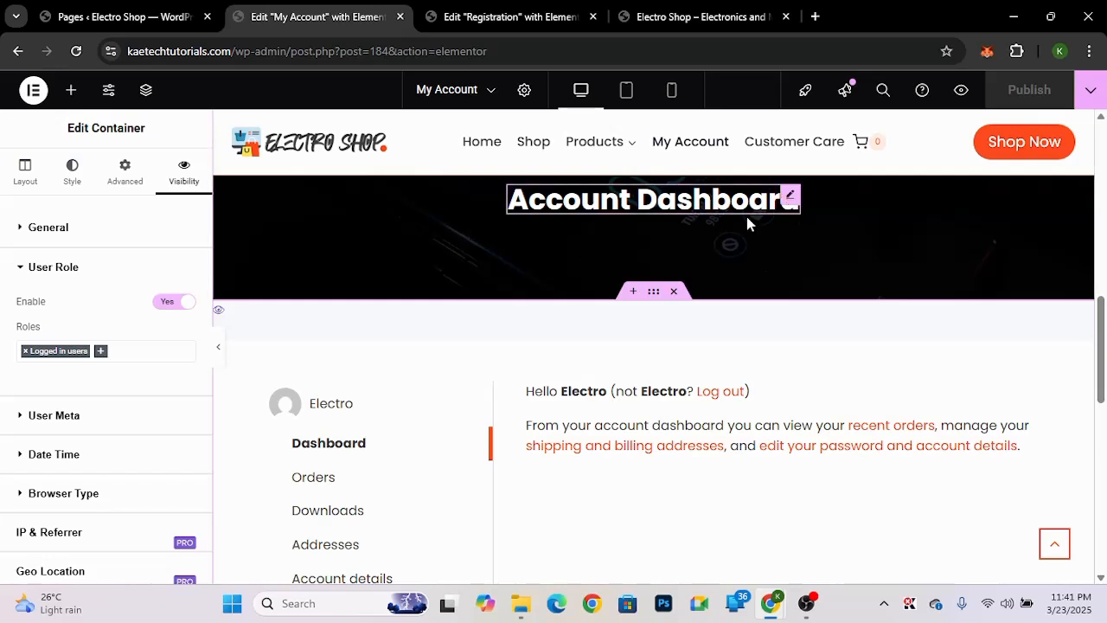
click(1092, 89)
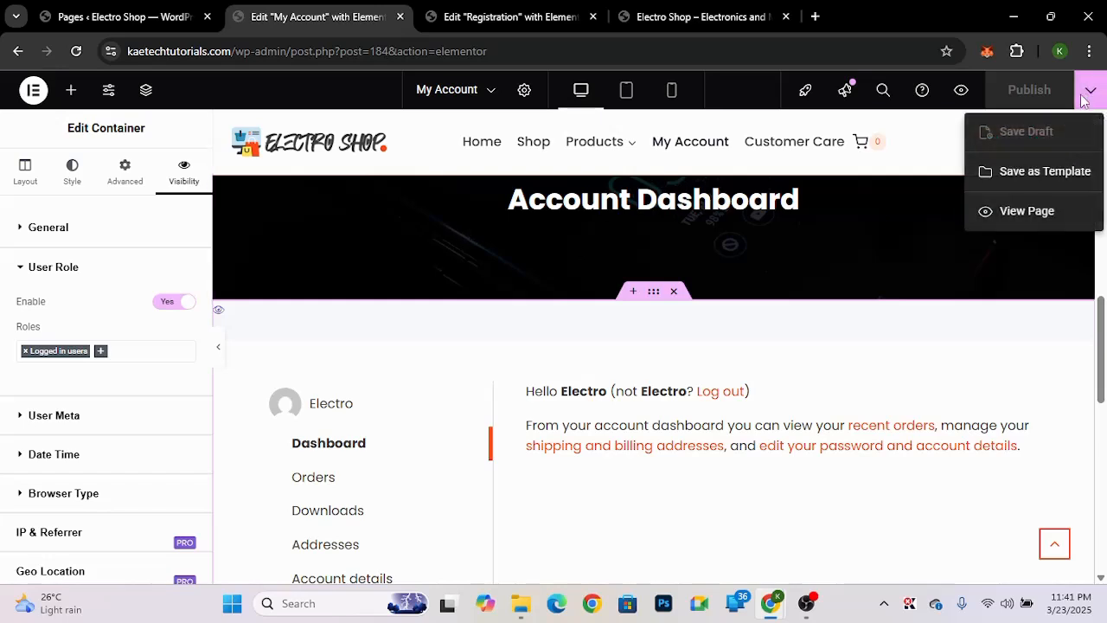
click(1026, 216)
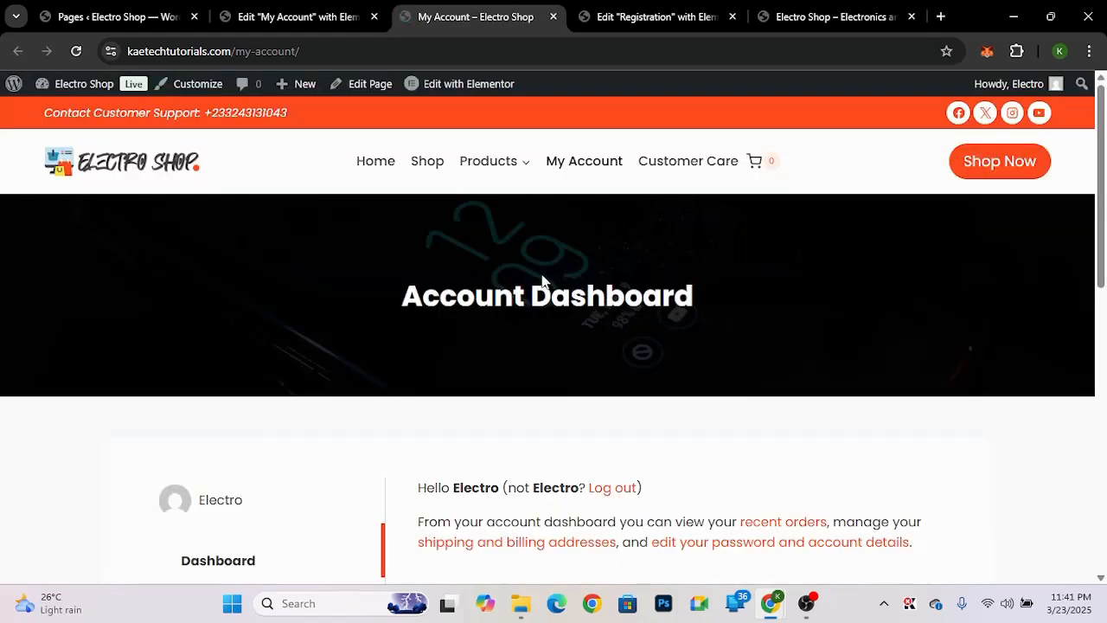
scroll(796, 320, down, 5)
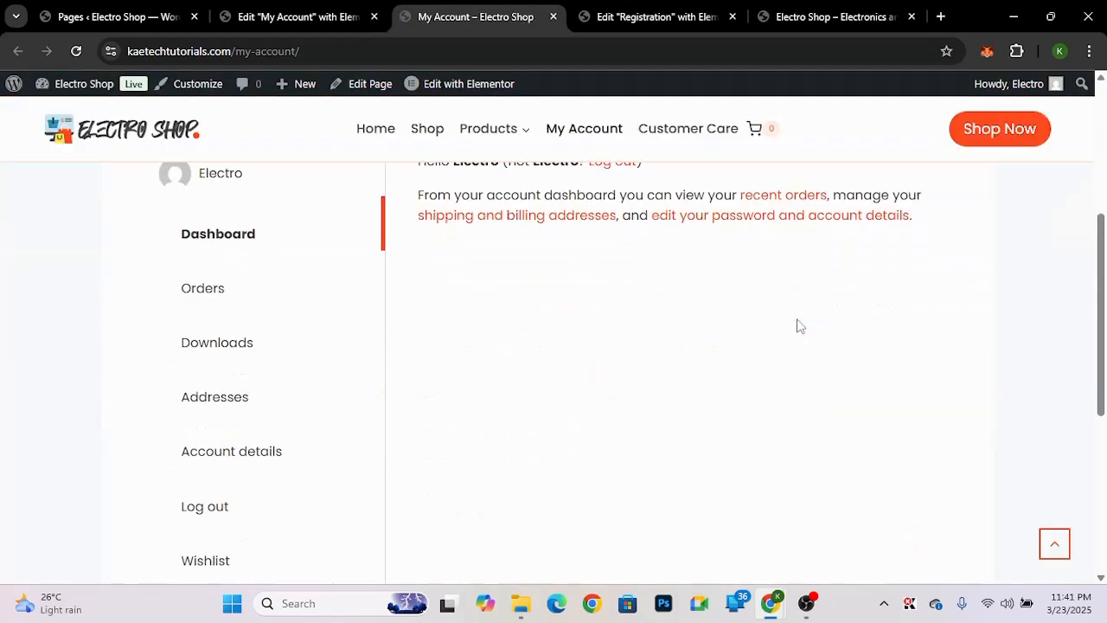
scroll(796, 324, up, 6)
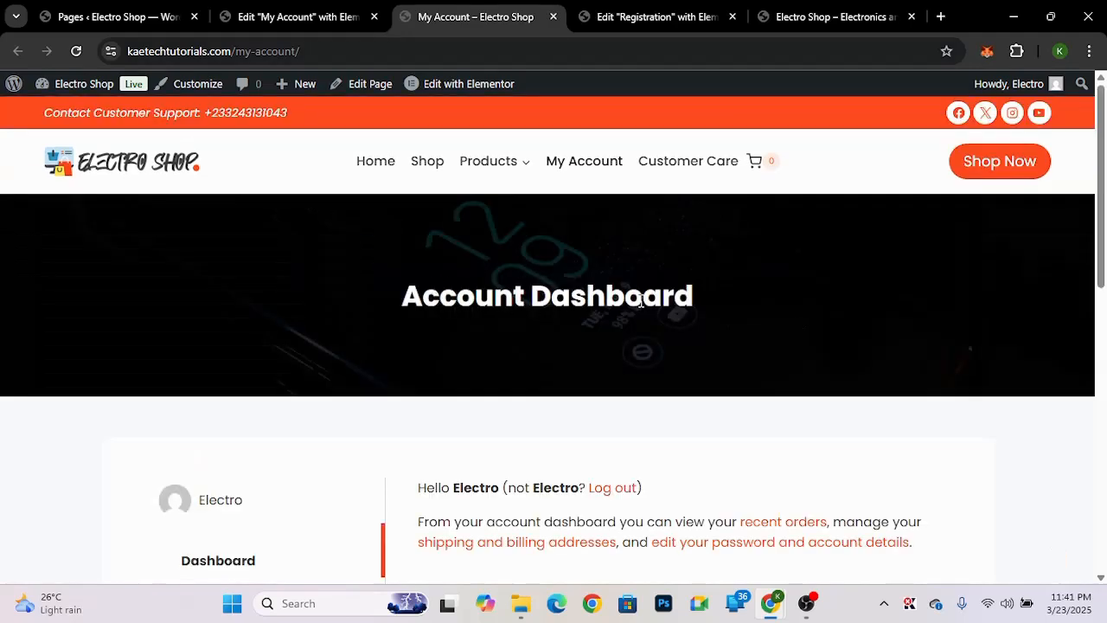
- Look through the live Account Dashboard page and the Account Dashboard and Login sections in the My Account editor
scroll(793, 364, down, 4)
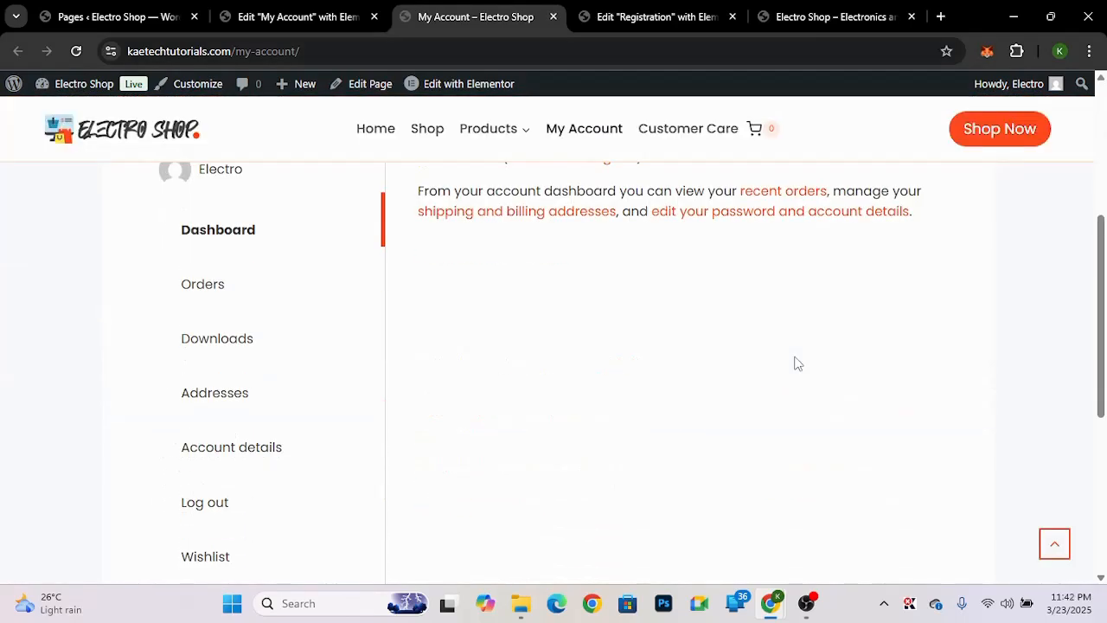
scroll(797, 363, down, 3)
scroll(797, 363, up, 6)
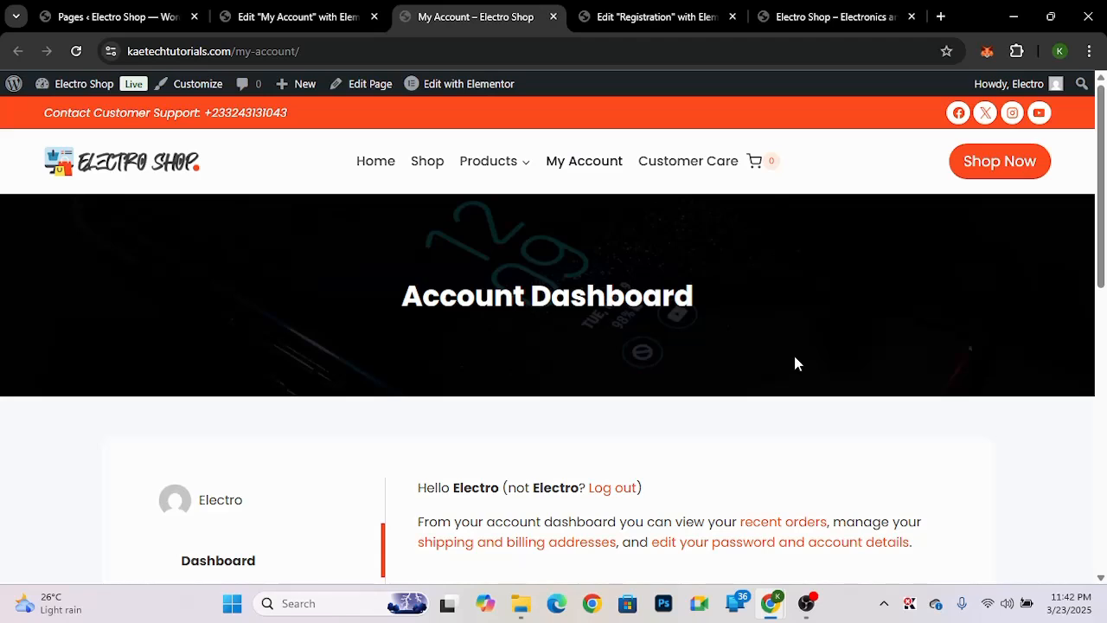
click(302, 27)
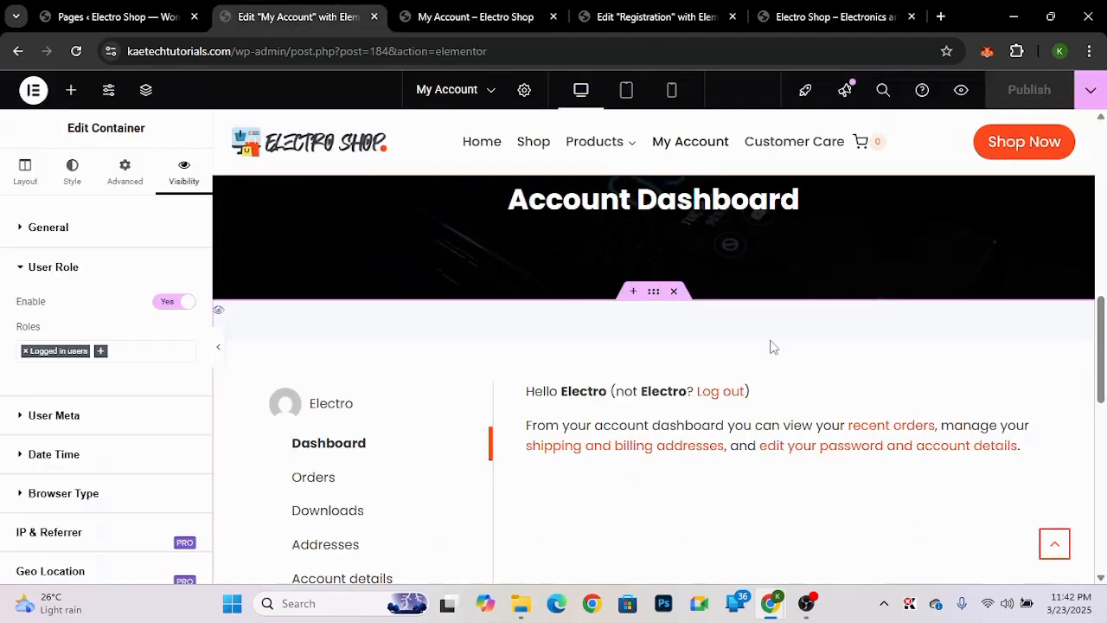
scroll(750, 389, down, 3)
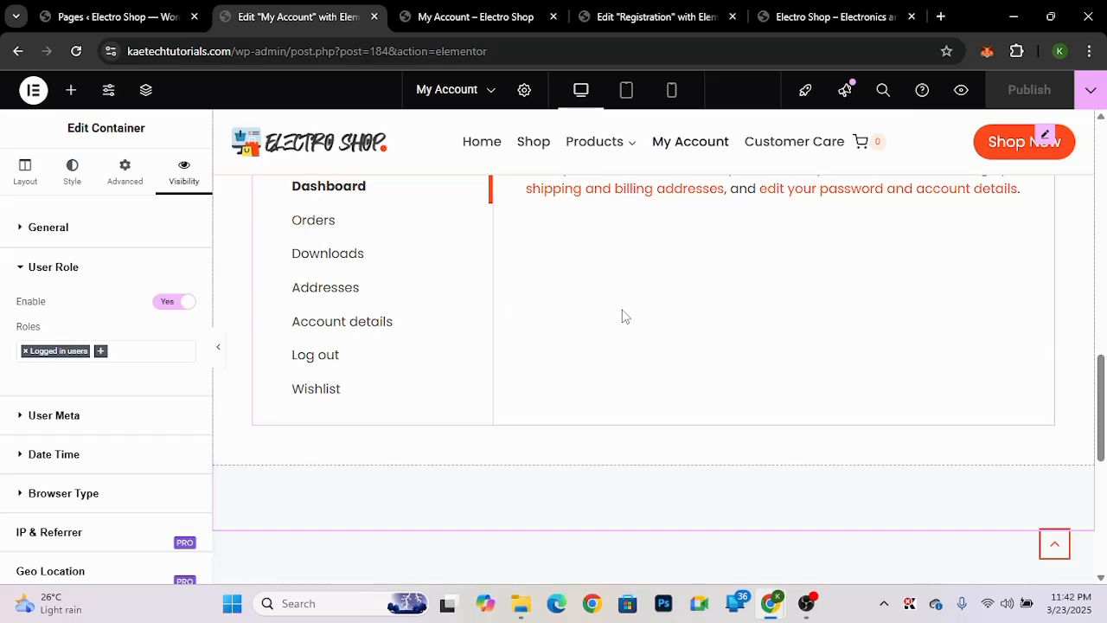
scroll(622, 317, up, 3)
scroll(623, 317, up, 8)
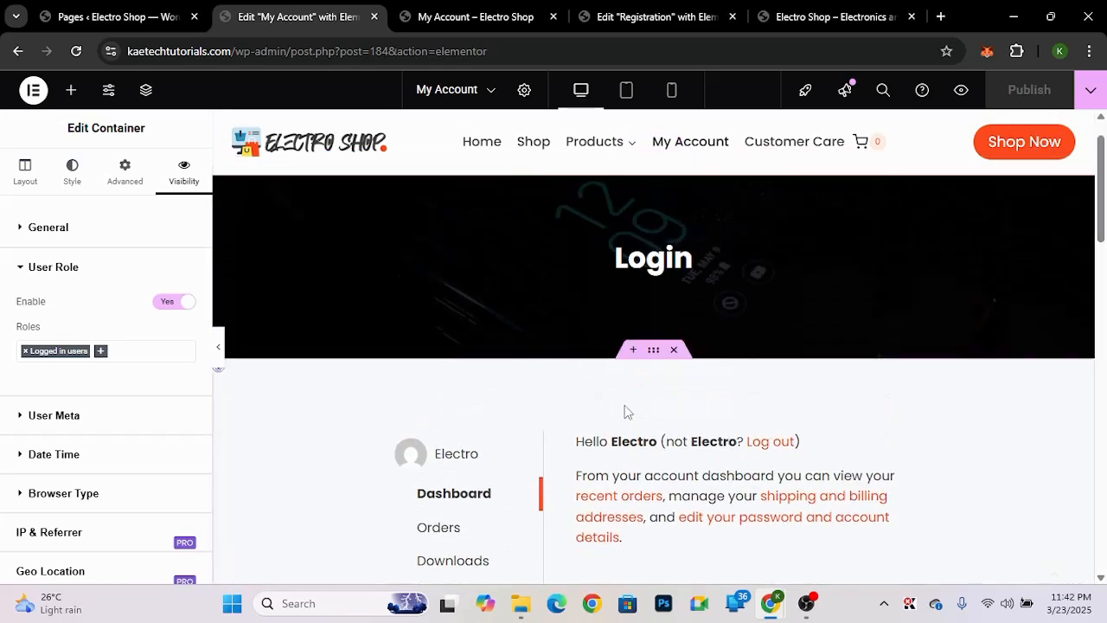
- Switch to the incognito window and examine the logged-out login form and the area between it and the footer
mouse_move(773, 605)
click(872, 529)
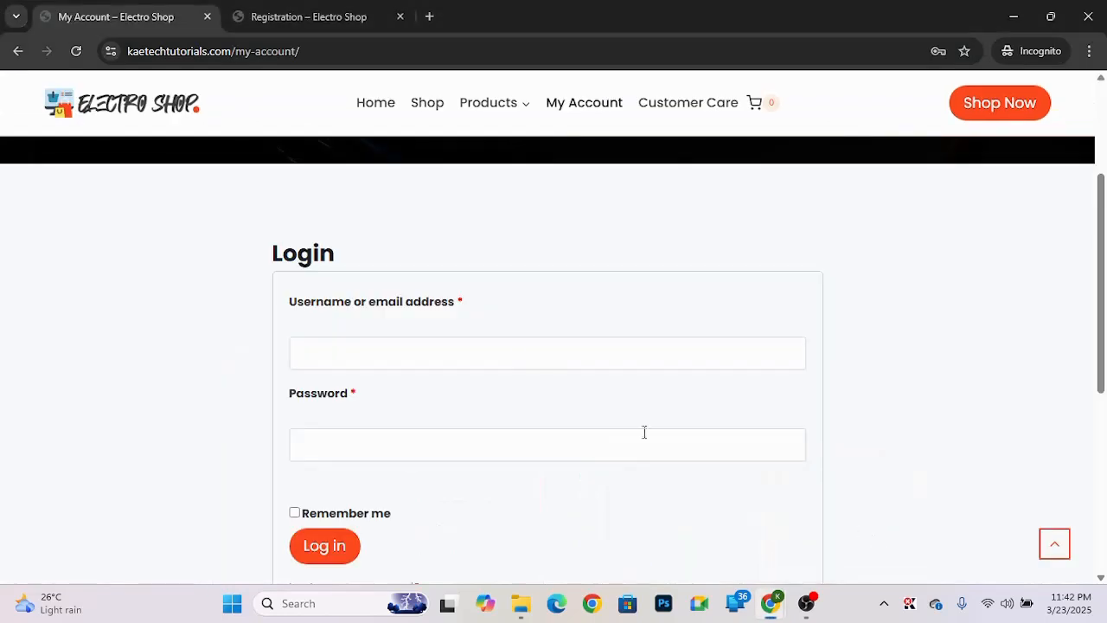
scroll(519, 349, up, 3)
scroll(517, 353, down, 5)
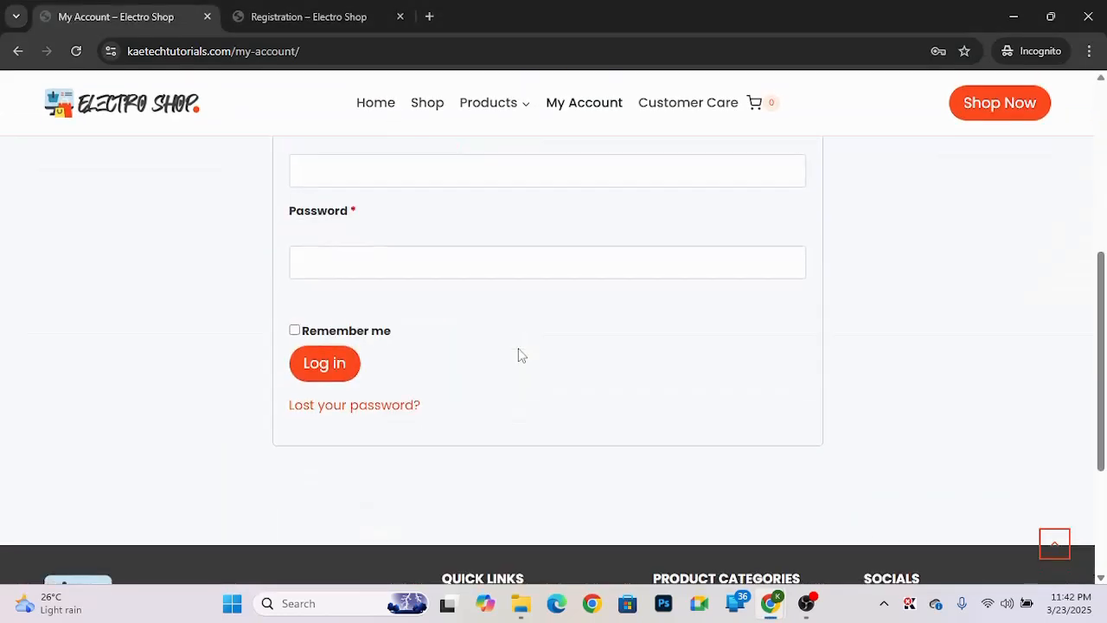
scroll(519, 353, up, 2)
scroll(519, 355, up, 1)
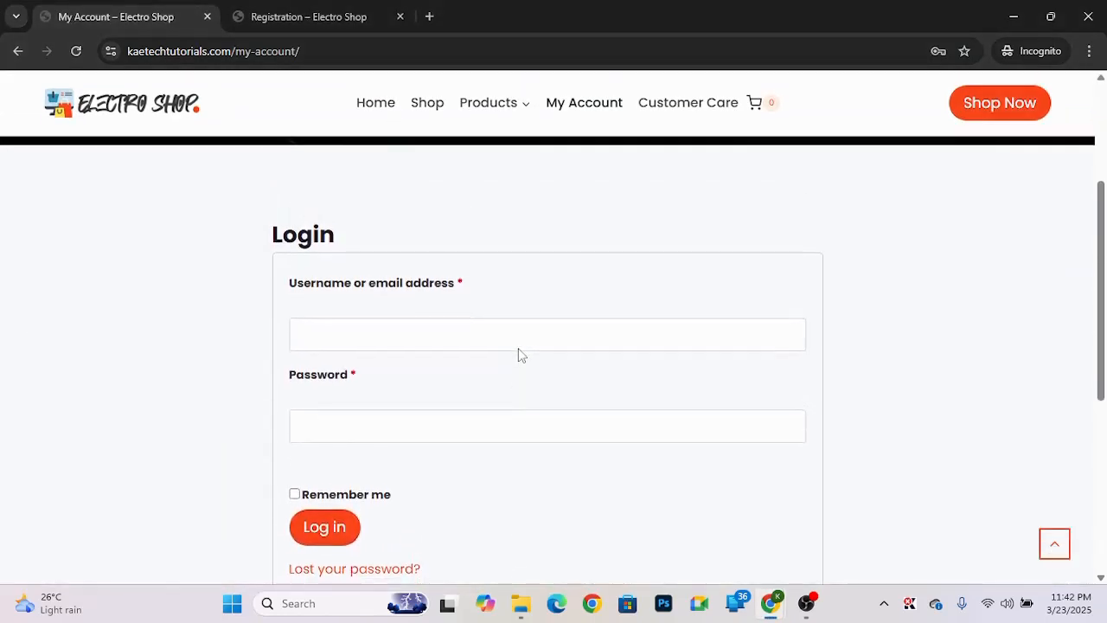
scroll(521, 355, down, 1)
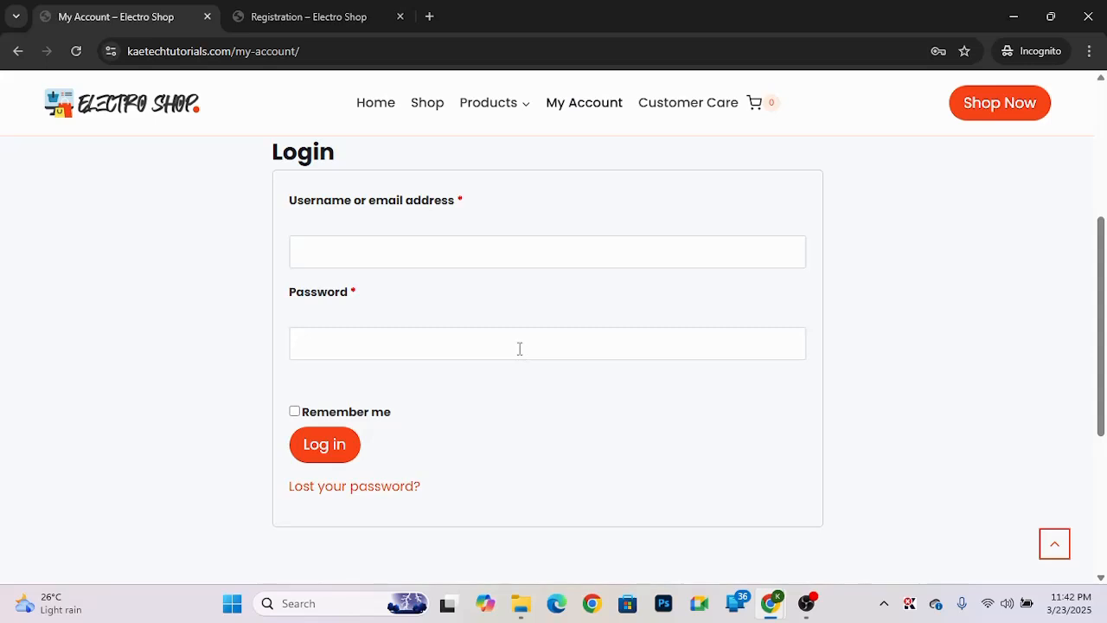
scroll(519, 349, down, 2)
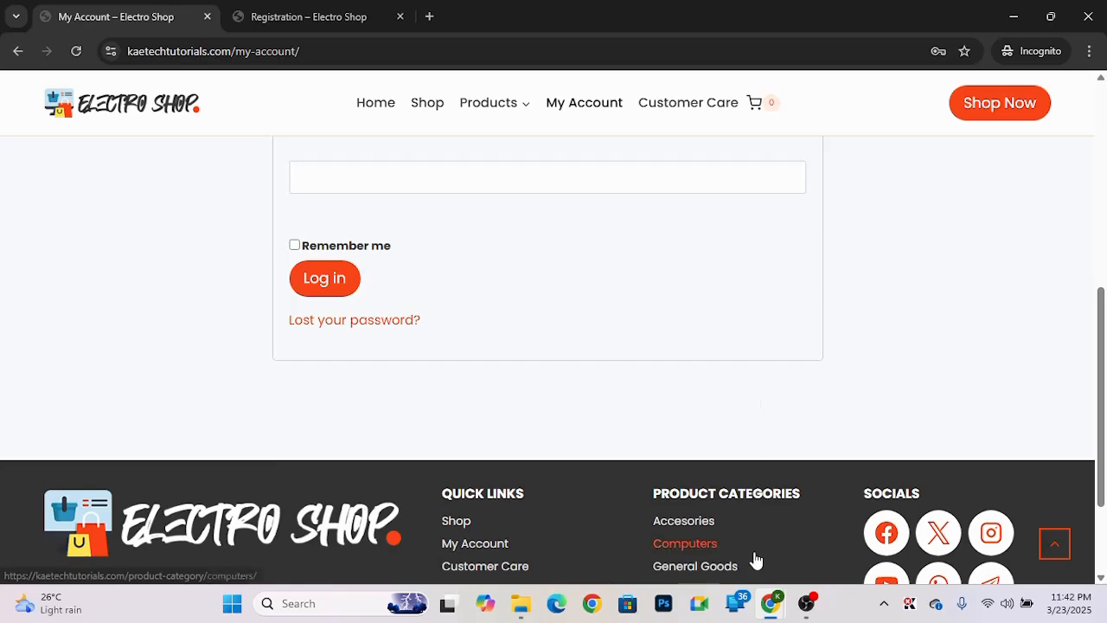
- Return to the editor window and copy the "Already have an account? Sign in" container from the Registration page
mouse_move(770, 603)
click(703, 540)
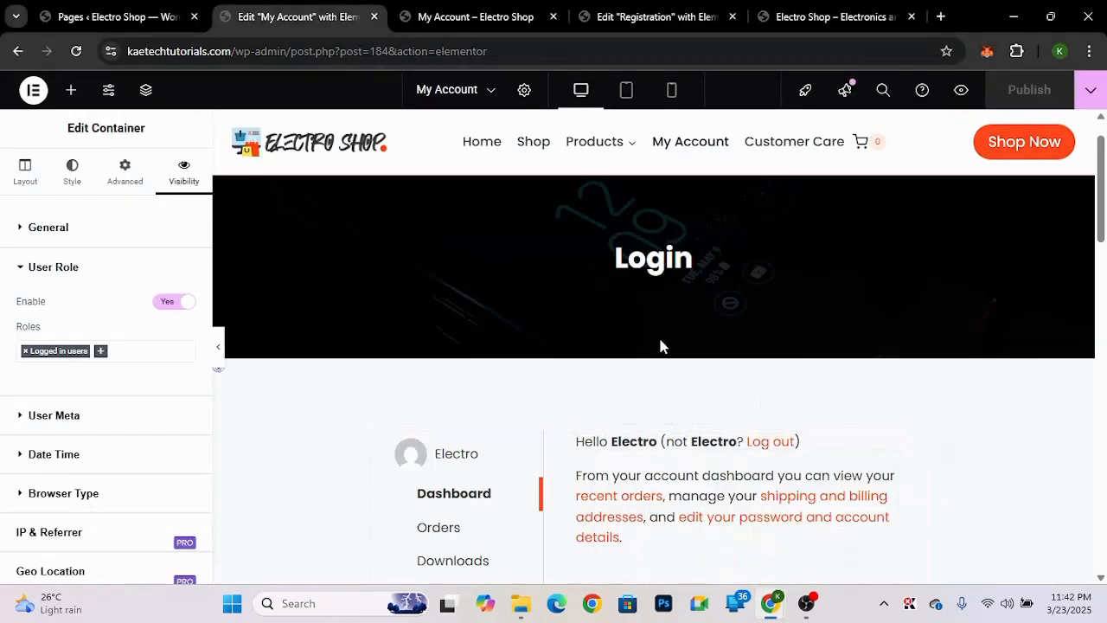
scroll(660, 346, down, 3)
scroll(660, 339, down, 2)
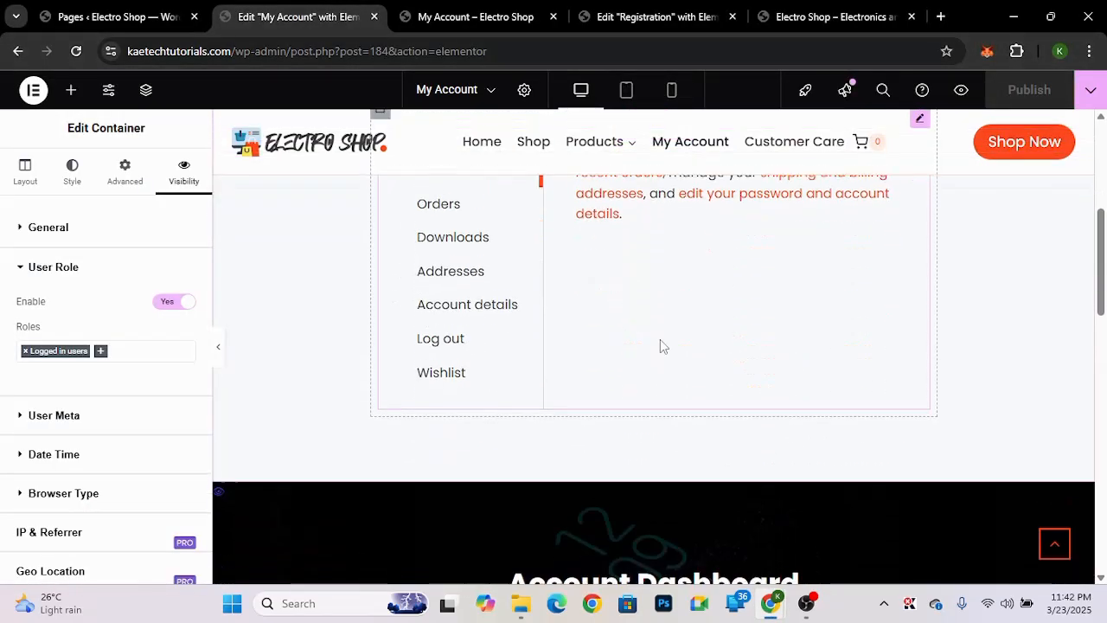
click(595, 19)
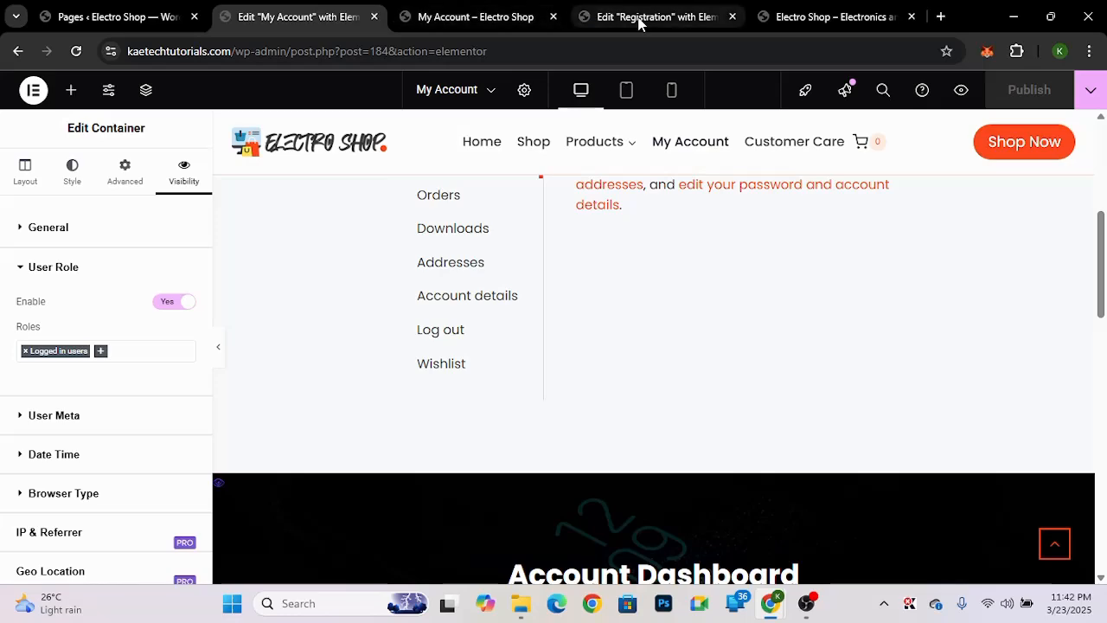
scroll(566, 322, down, 3)
scroll(566, 327, down, 6)
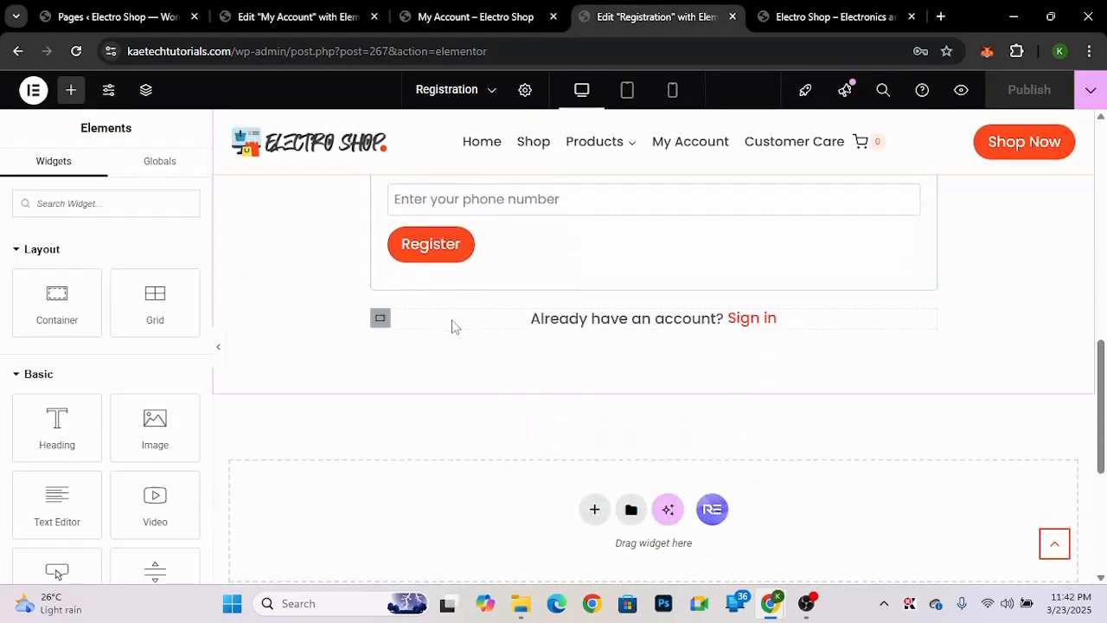
right_click(382, 325)
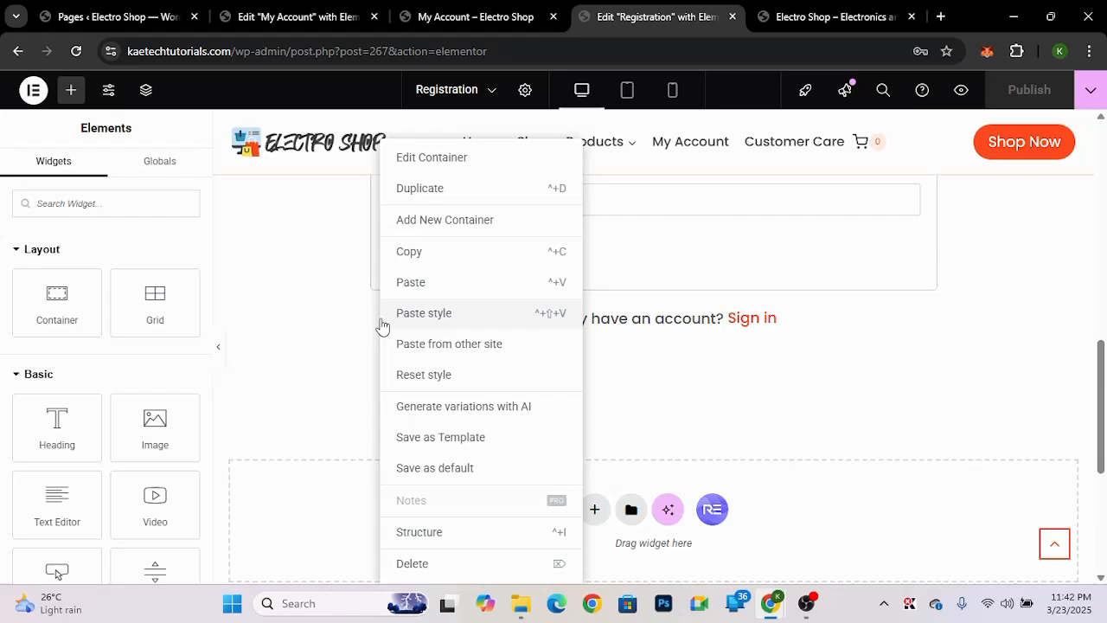
click(420, 255)
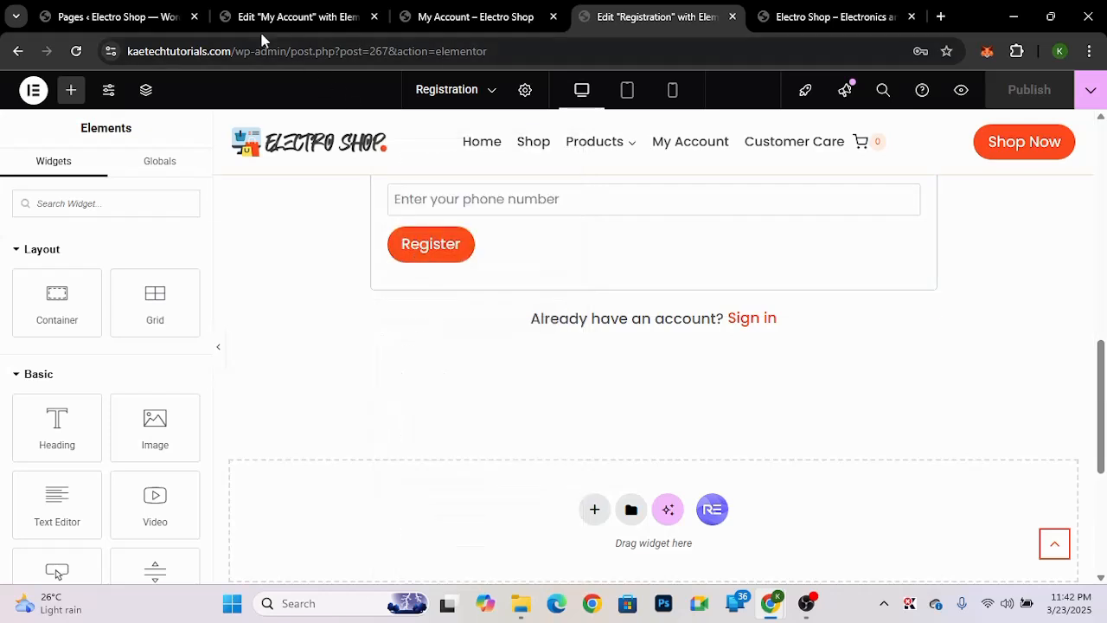
- Paste the copied container into the Login section's content container on the My Account page, below the account widget
click(321, 18)
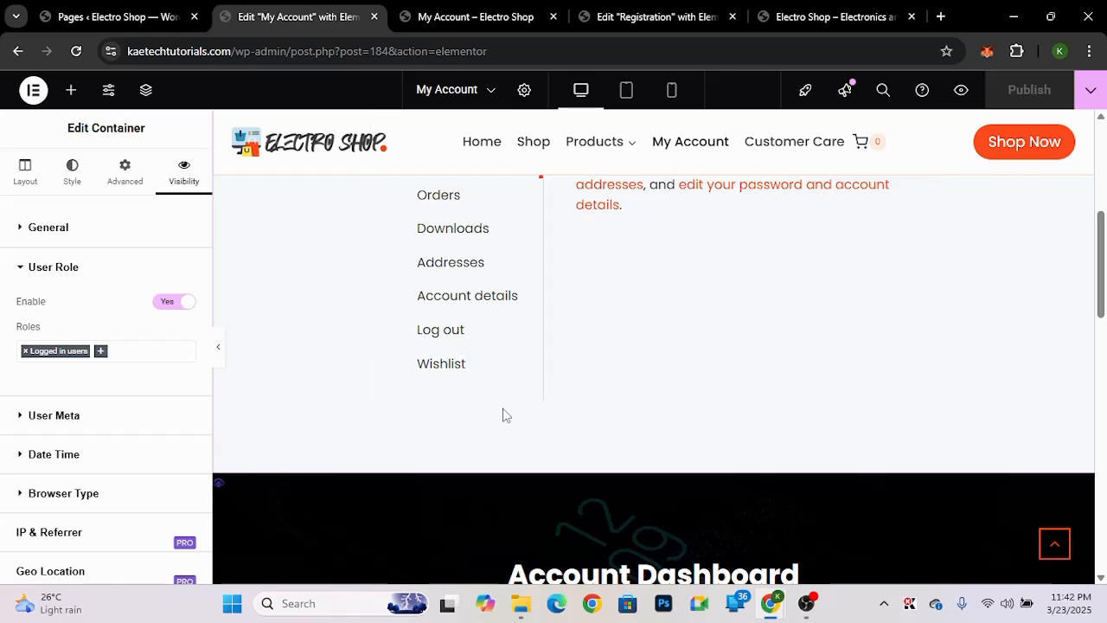
scroll(506, 406, up, 3)
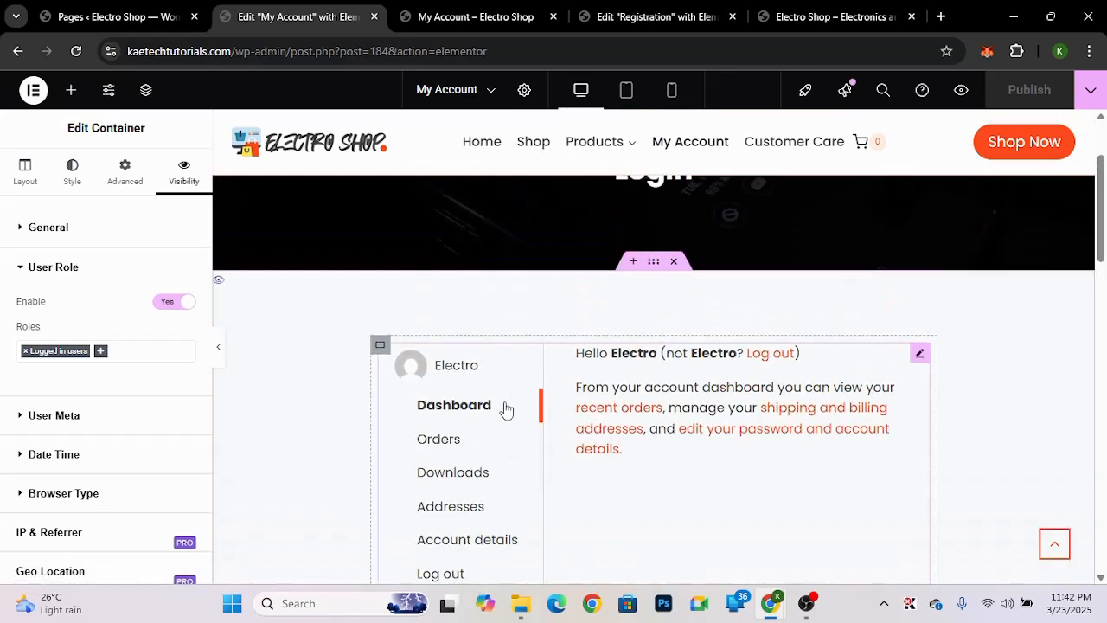
right_click(379, 346)
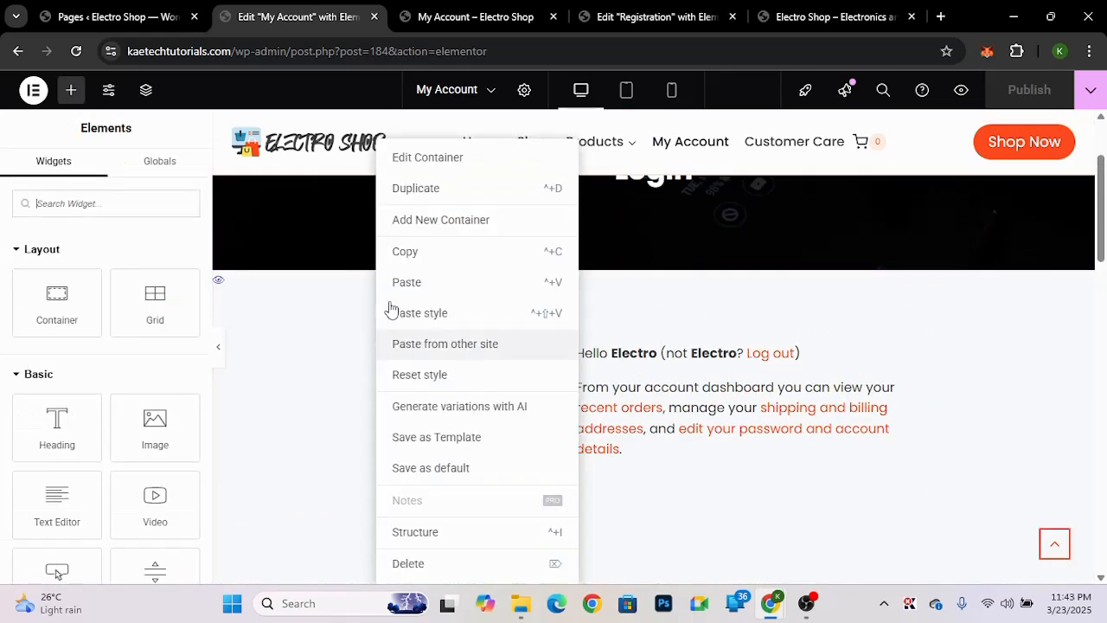
click(700, 383)
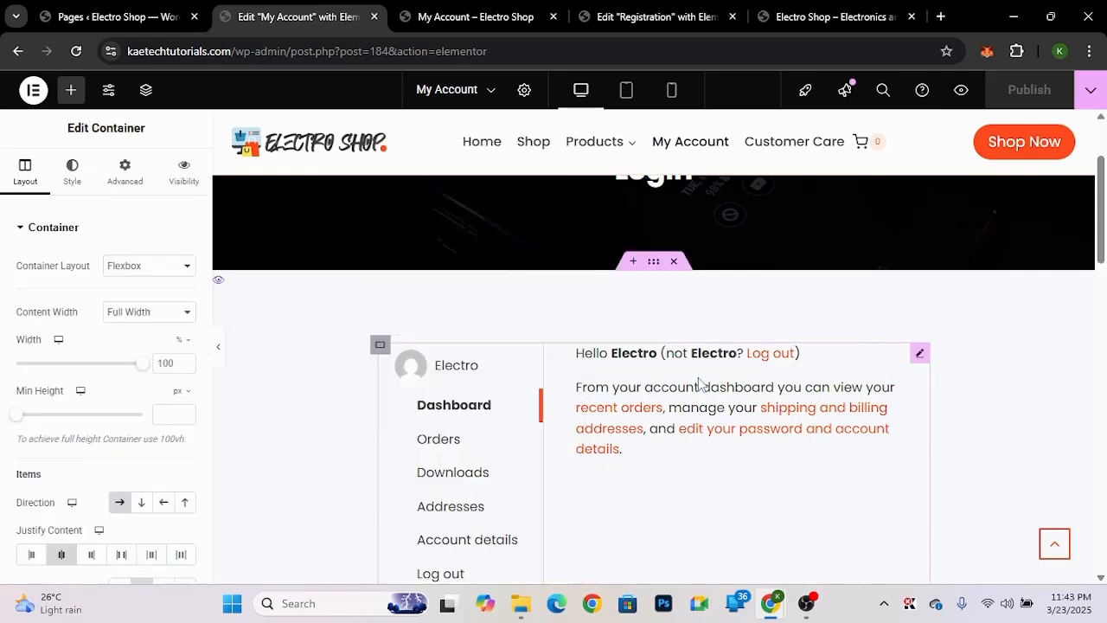
scroll(698, 377, down, 5)
scroll(697, 378, up, 2)
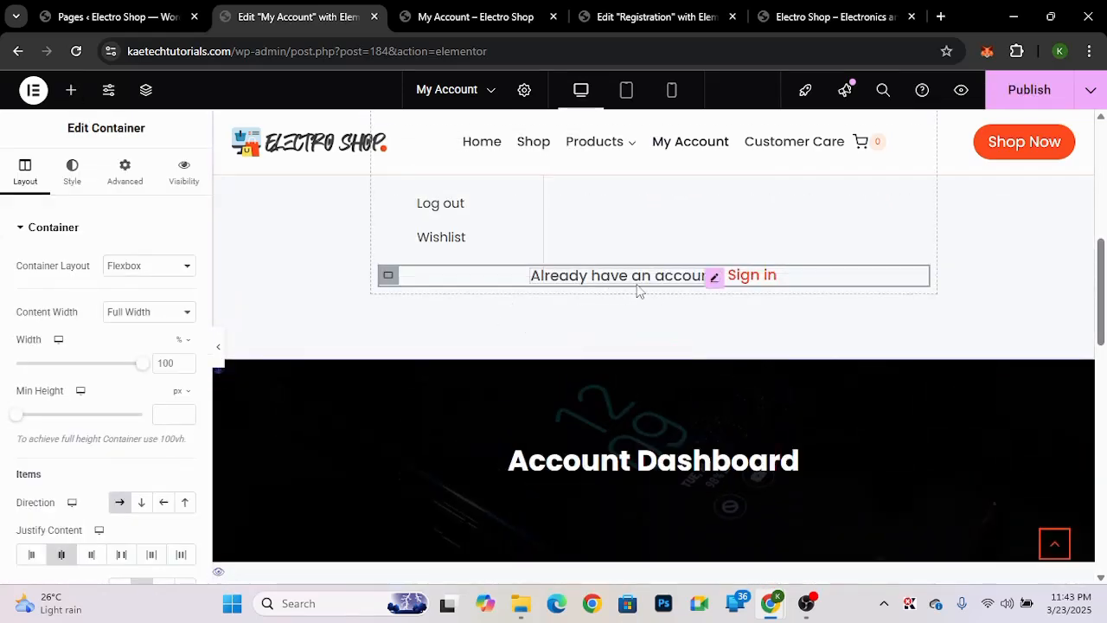
- Change the pasted heading's title to "Don't have an account?"
click(714, 278)
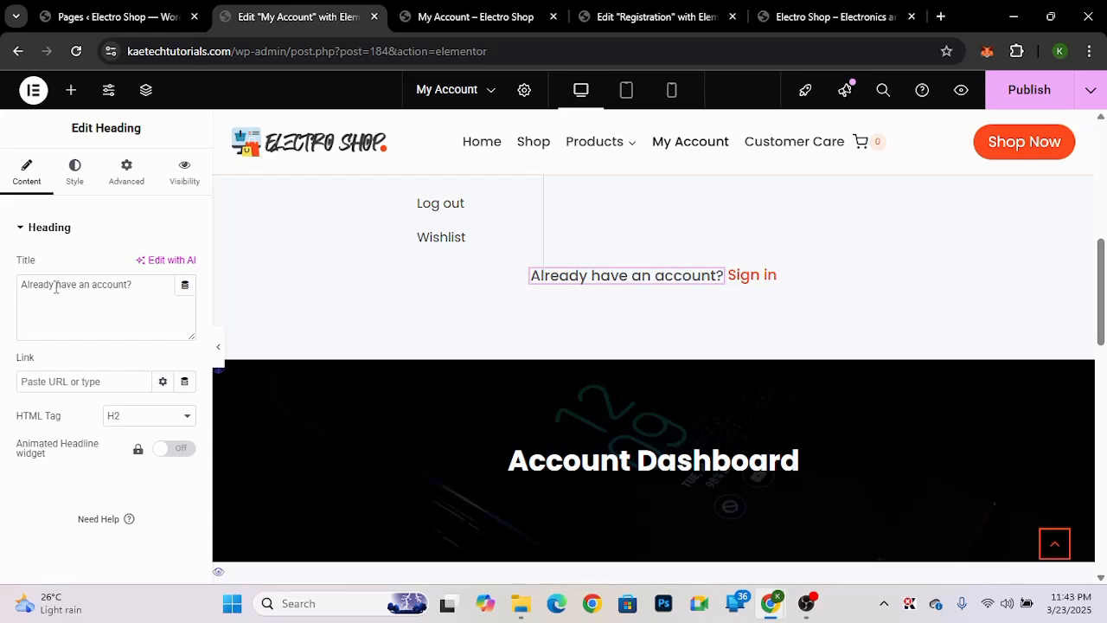
drag(55, 286, 2, 288)
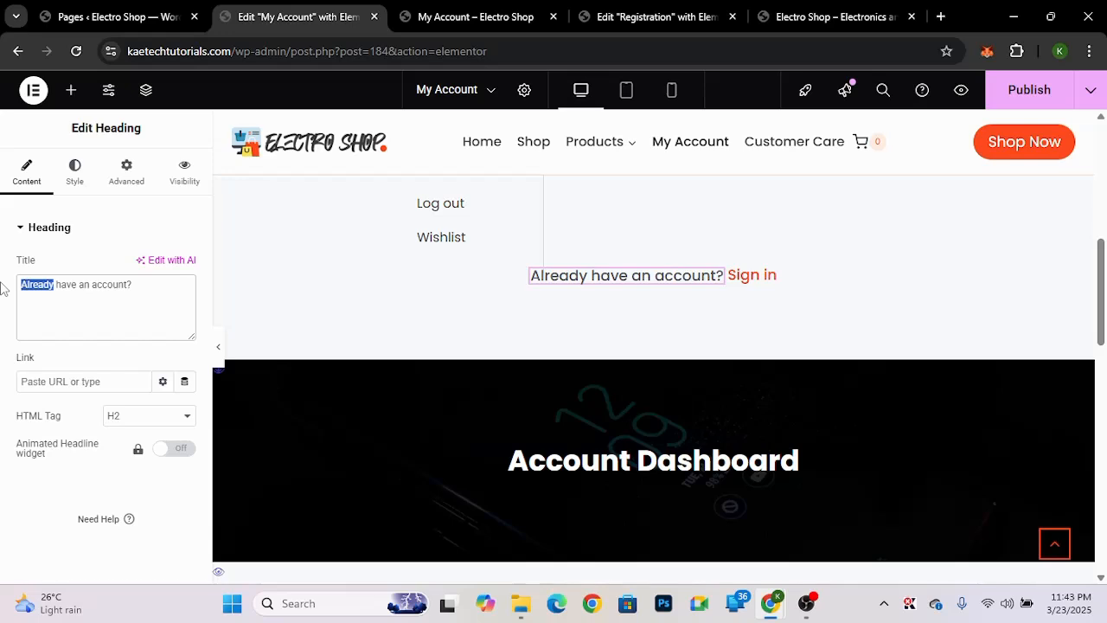
text(Don)
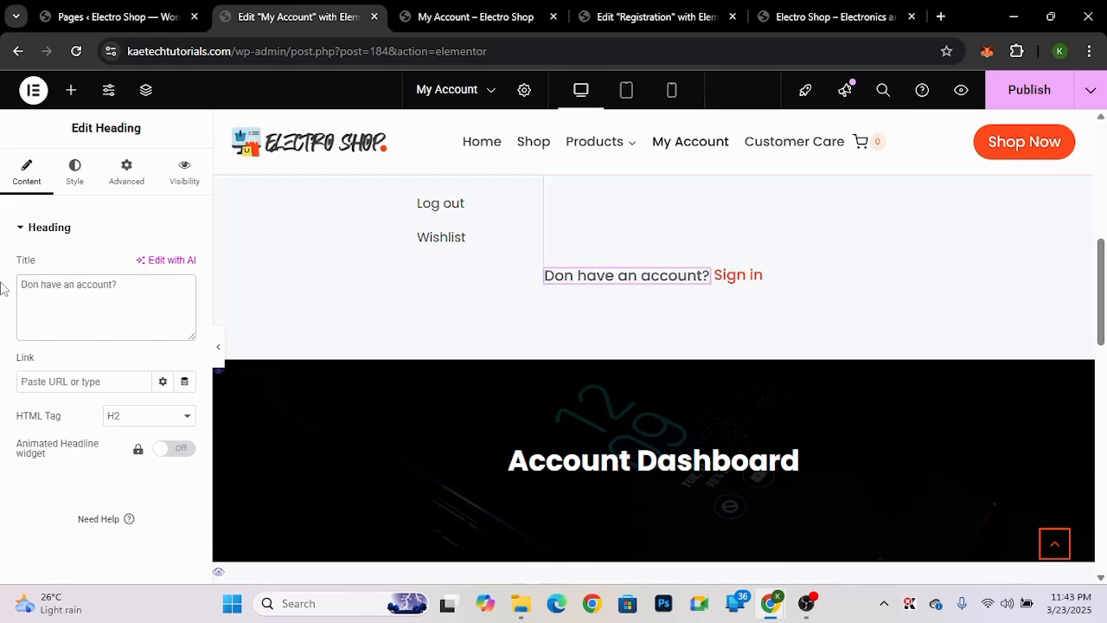
text('t)
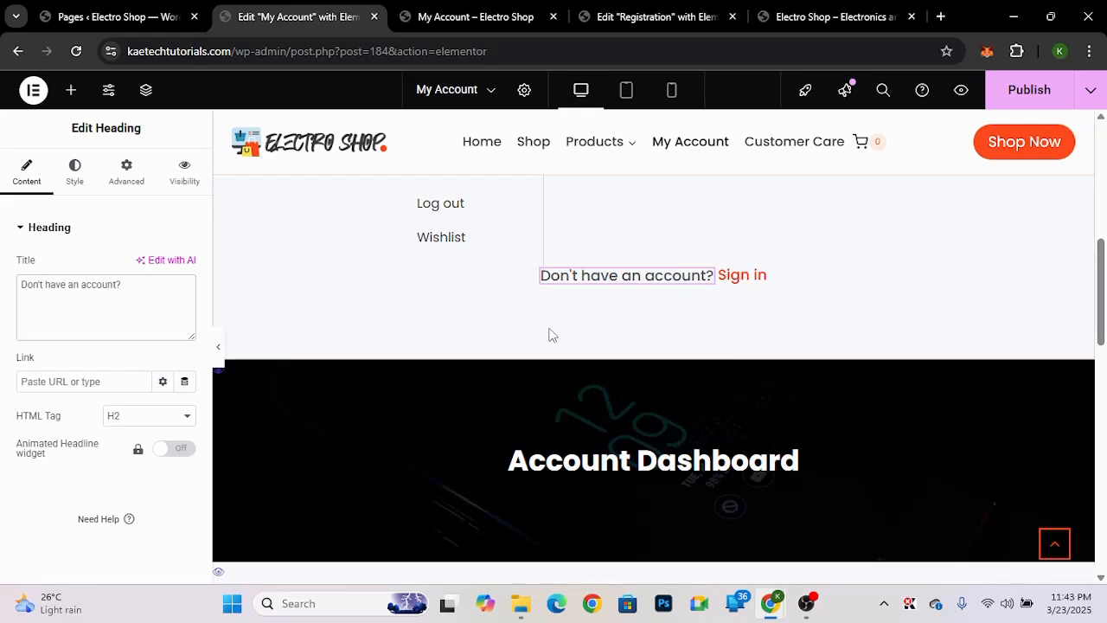
- Change the text of the button beside the pasted heading to "Sign Up"
click(760, 278)
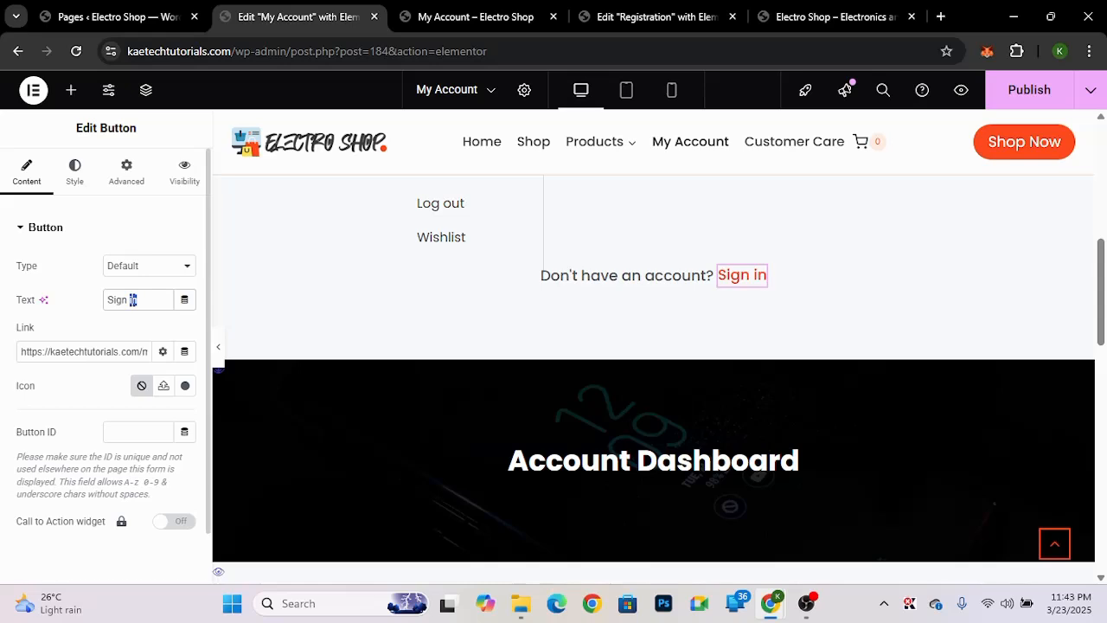
text(up)
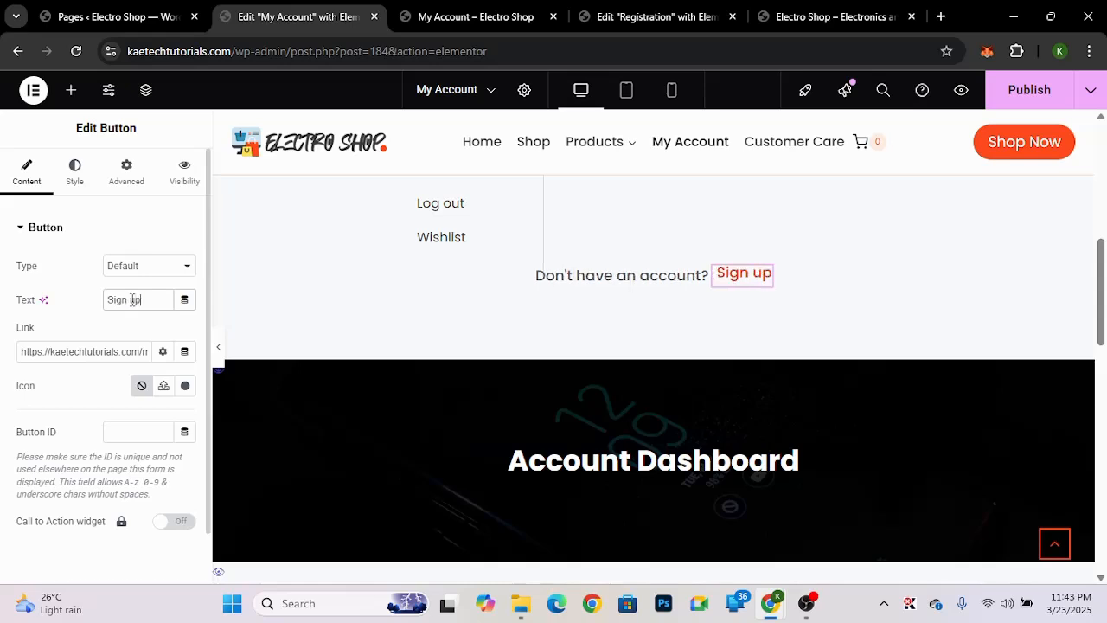
key(BackSpace)
key(BackSpace)
text(Up)
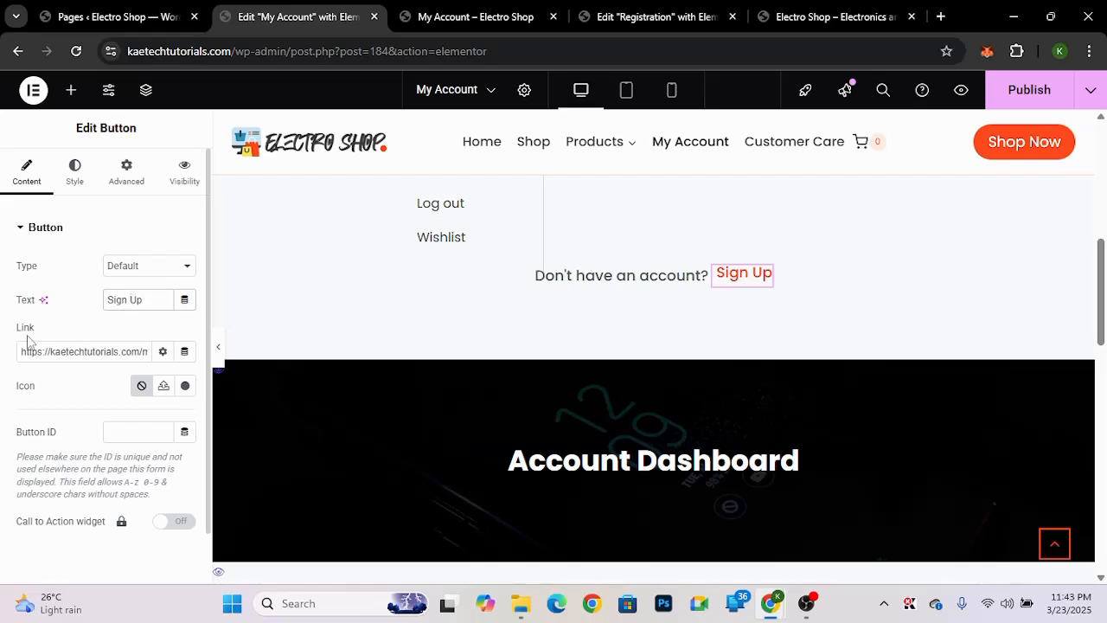
- Link the Sign Up button to the Registration page and publish the My Account page
triple_click(104, 352)
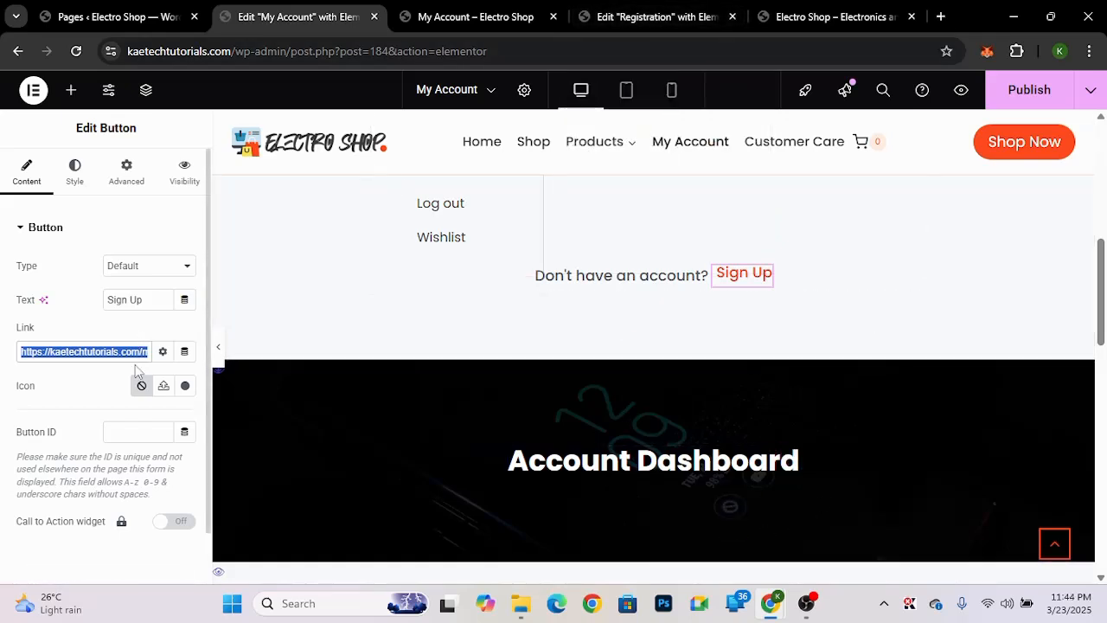
text(registr)
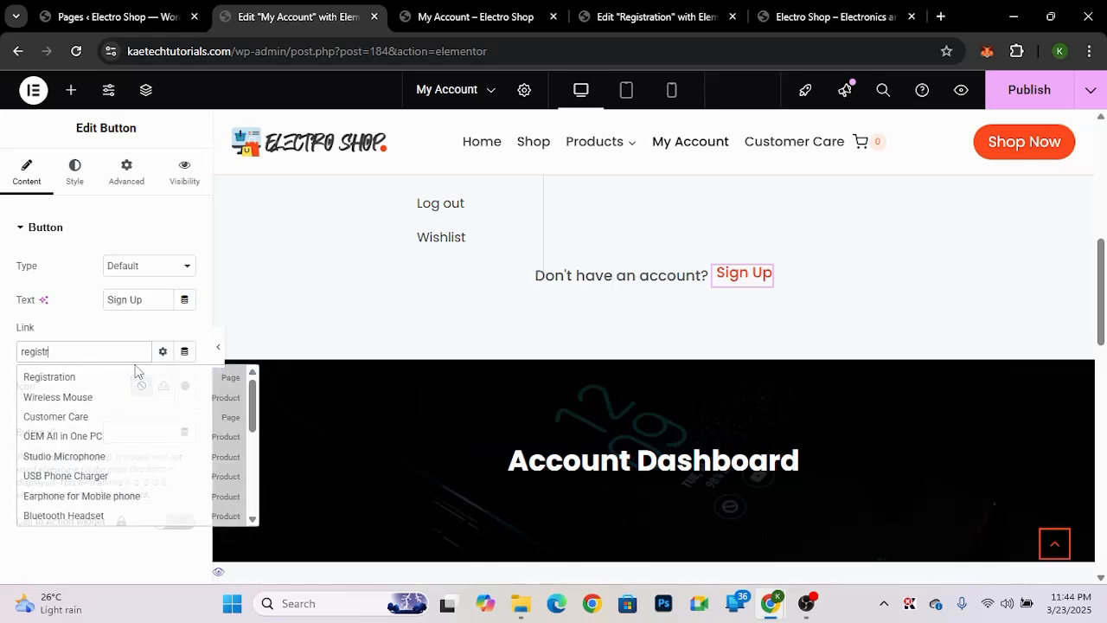
text(a)
click(60, 378)
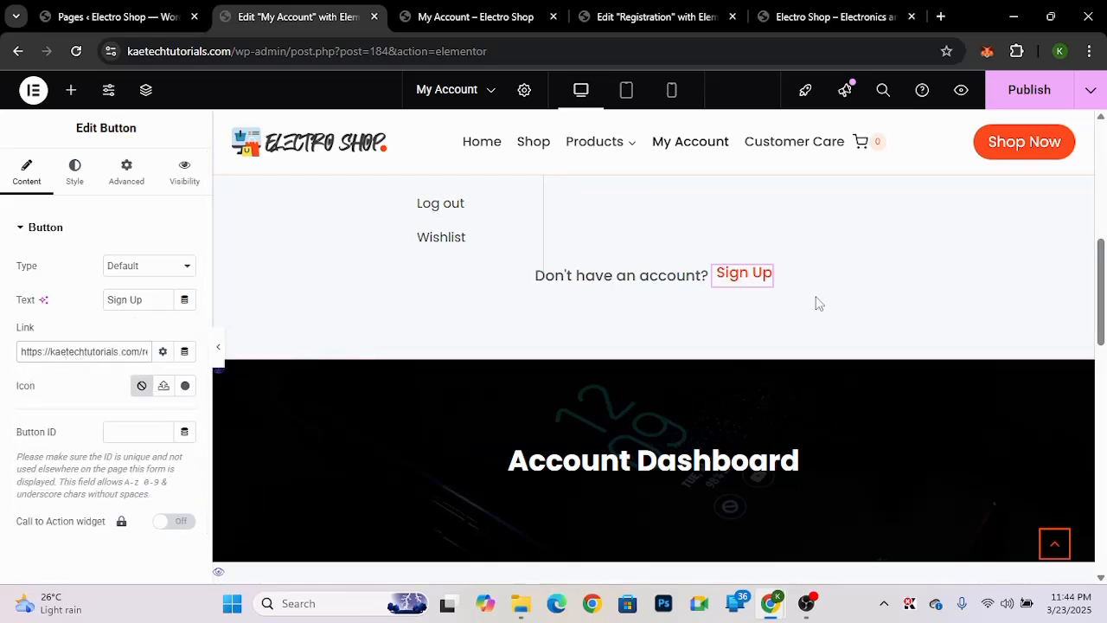
click(1042, 101)
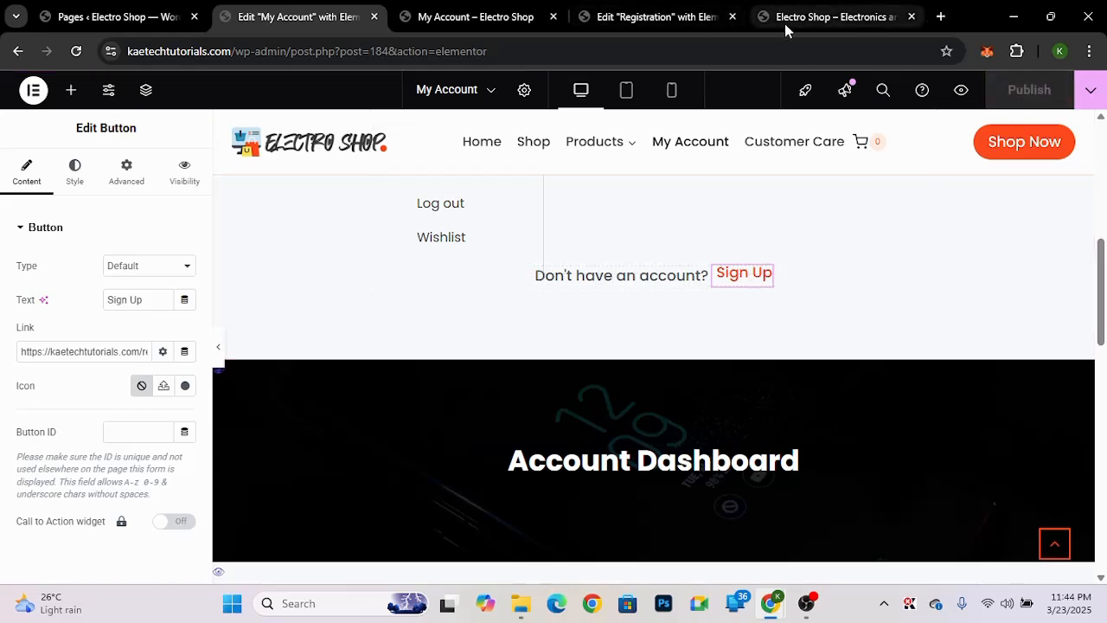
- Reload the live My Account page as a logged-in user and check it from the banner to the footer
click(496, 19)
click(76, 51)
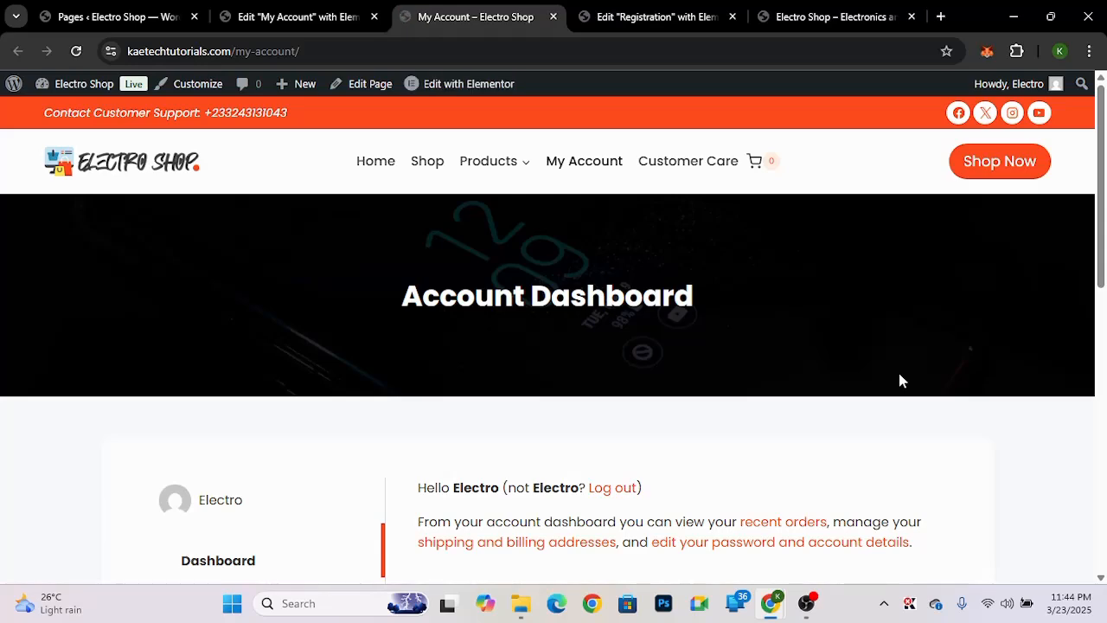
scroll(899, 373, down, 6)
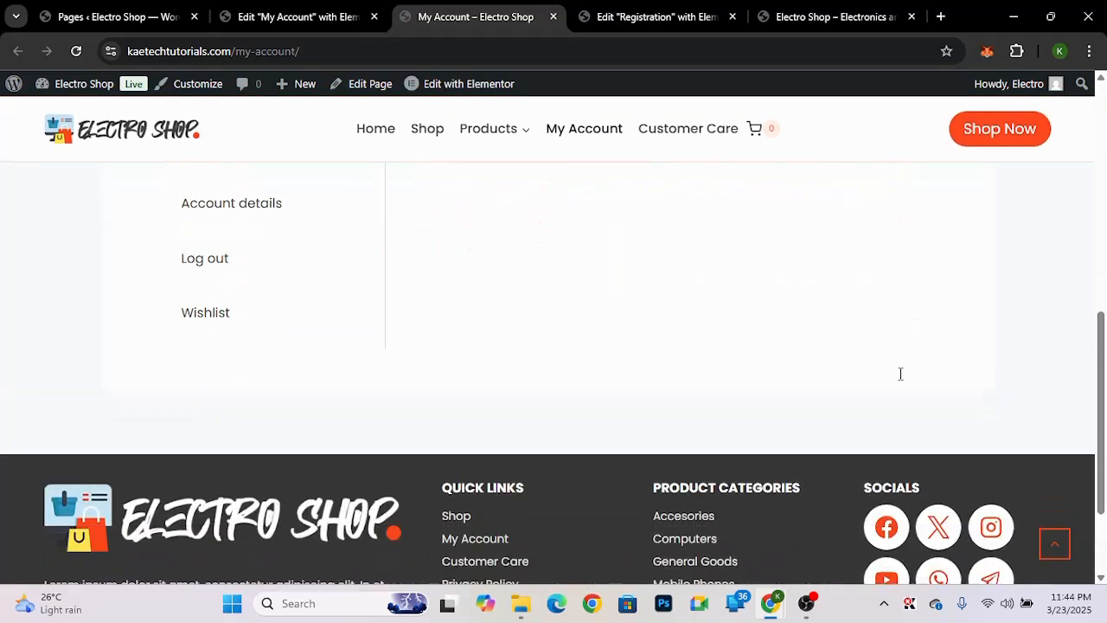
scroll(901, 374, down, 2)
scroll(900, 374, up, 8)
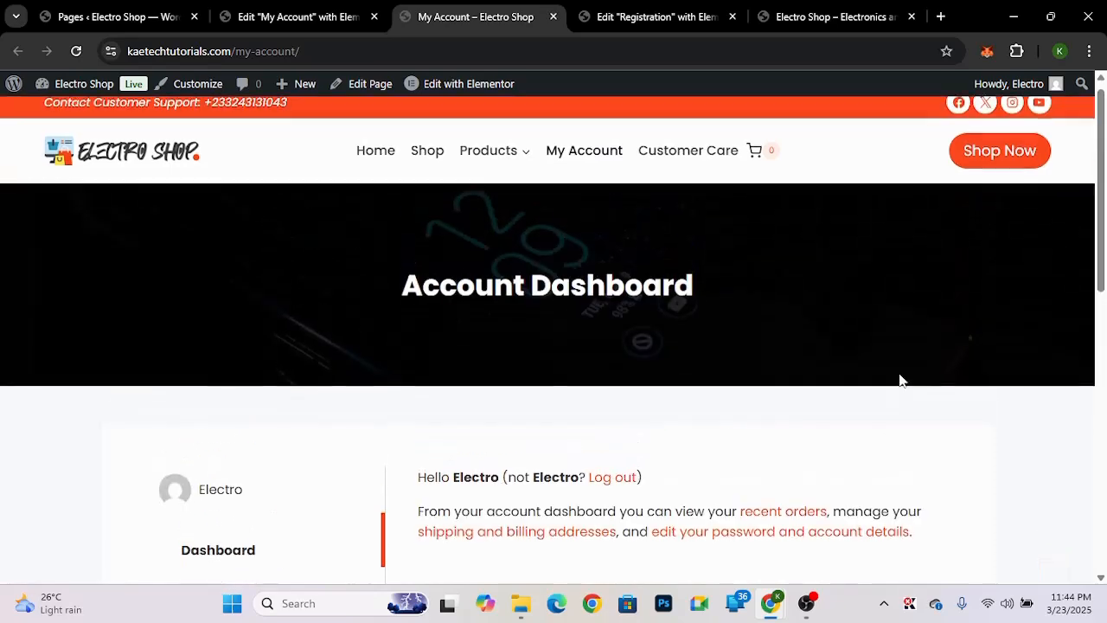
- Switch to the incognito window and reload the My Account page as a guest to check the sign-up line under the login form
mouse_move(787, 608)
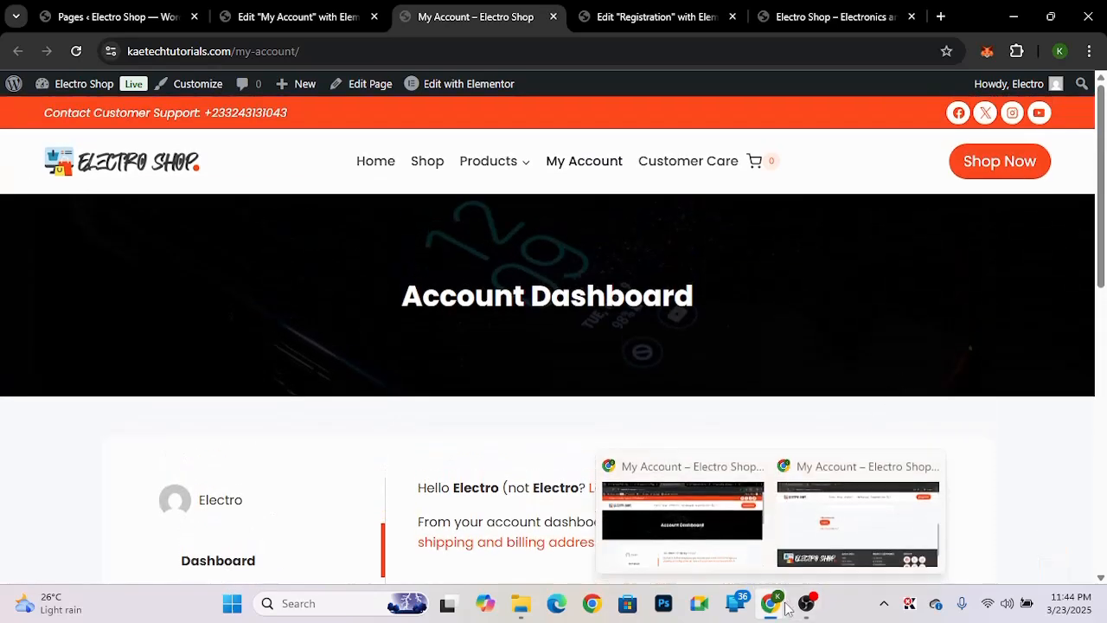
click(835, 533)
scroll(591, 329, up, 5)
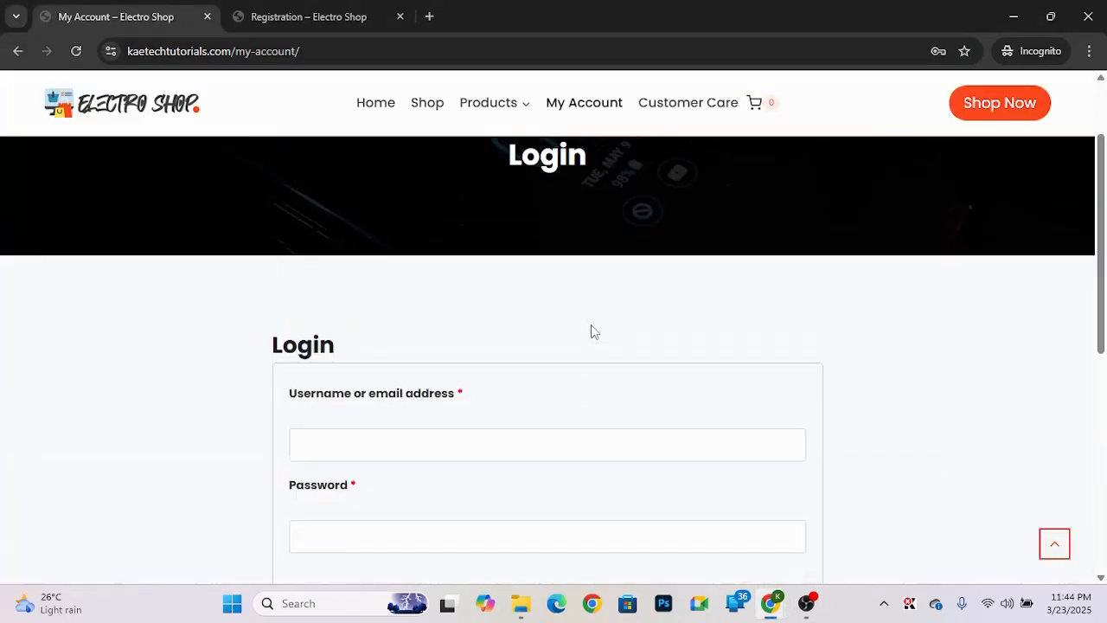
scroll(591, 328, down, 3)
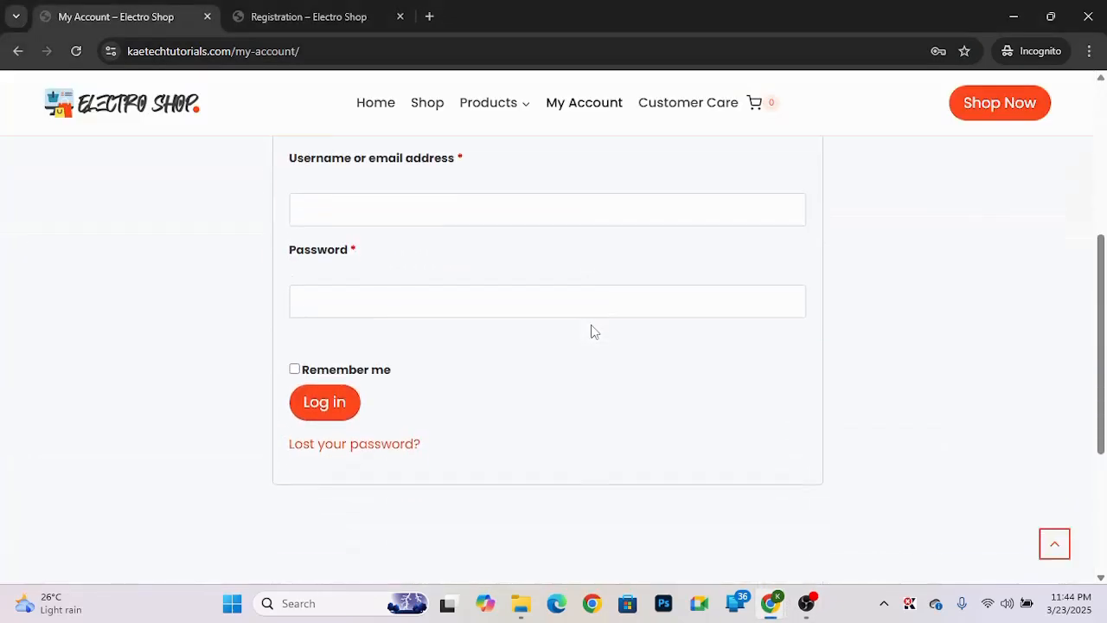
click(76, 53)
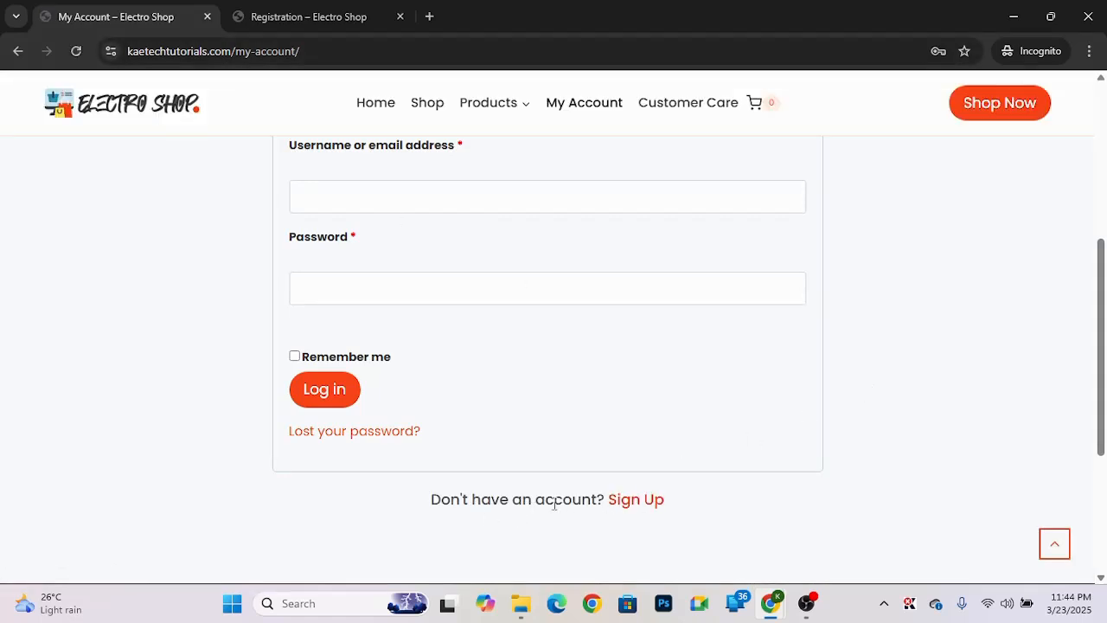
- Test the Sign Up link to the Registration page and the Sign in link back to the login page
click(645, 506)
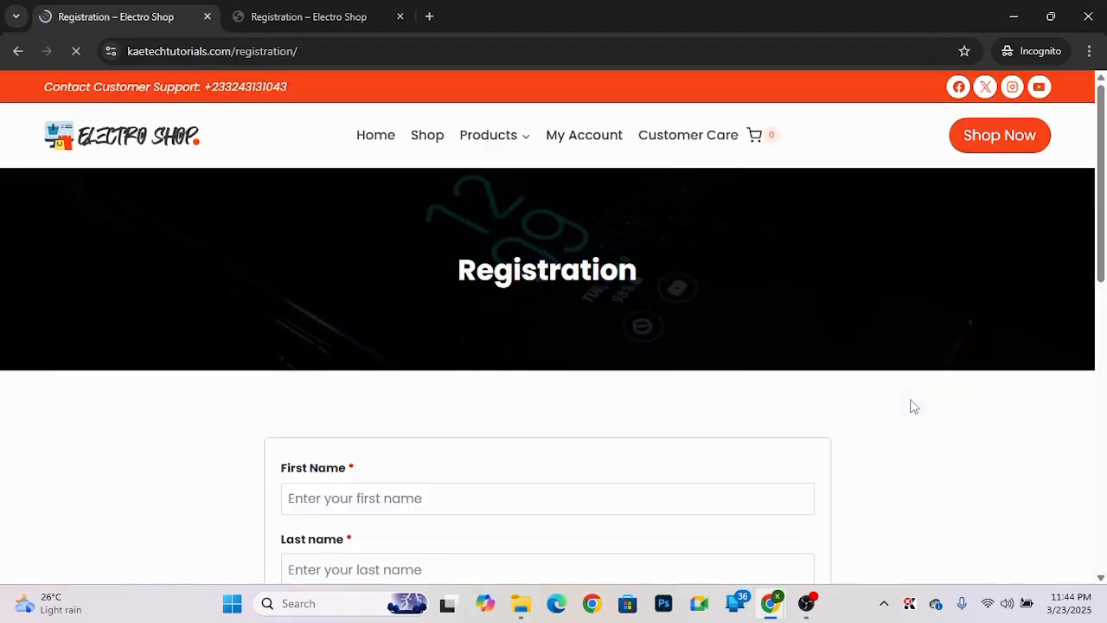
scroll(913, 407, down, 3)
scroll(913, 406, down, 5)
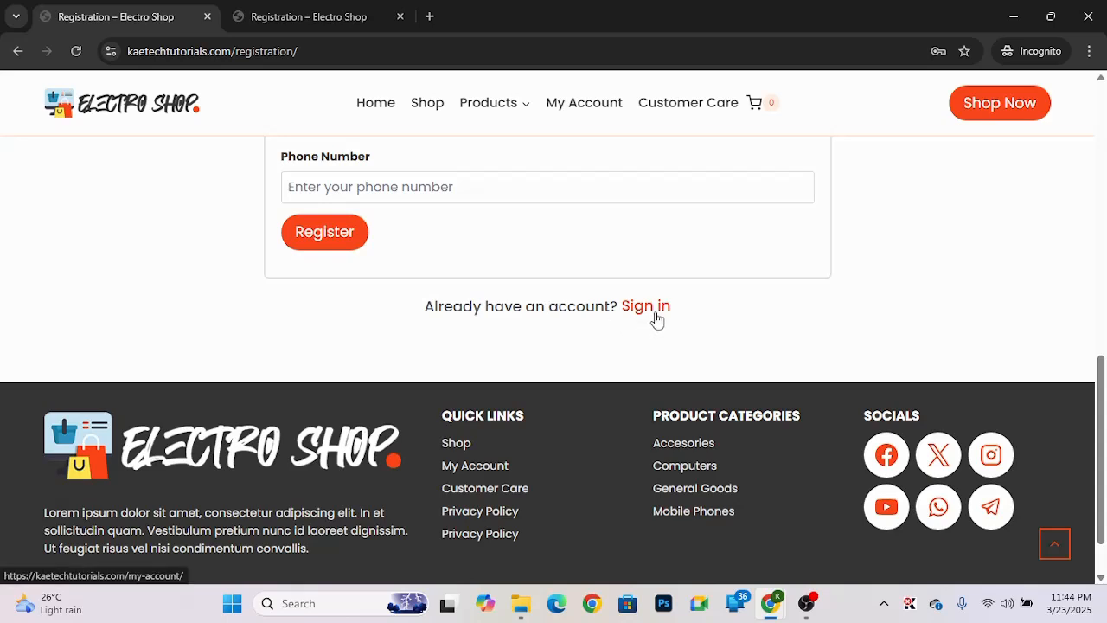
click(656, 319)
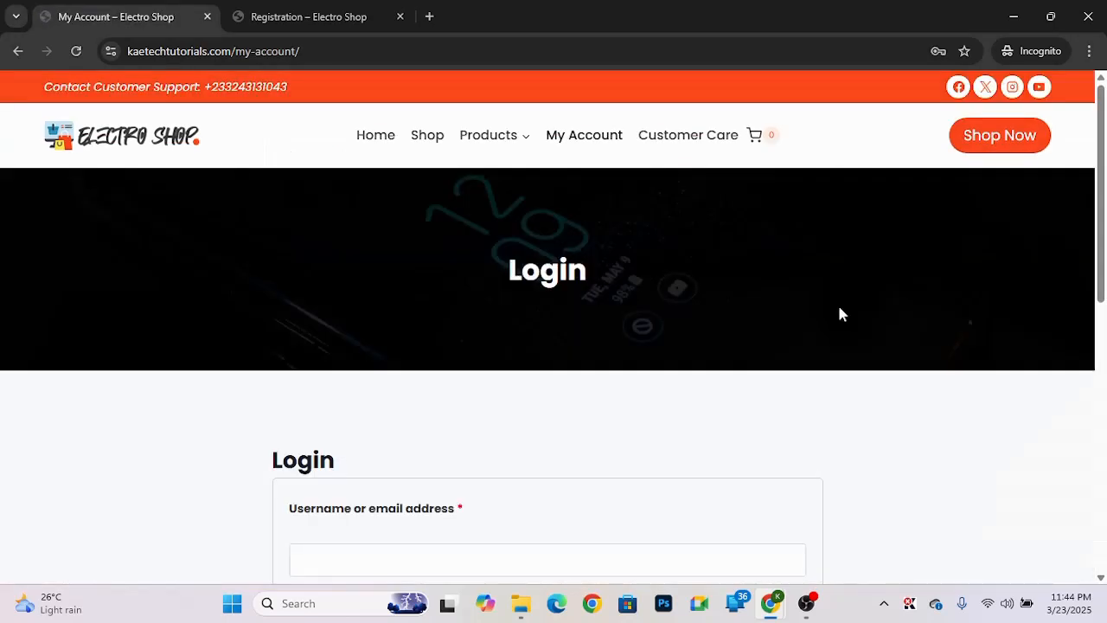
- Check the guest Login page from its banner through the login form down to the Sign Up link
scroll(839, 309, down, 5)
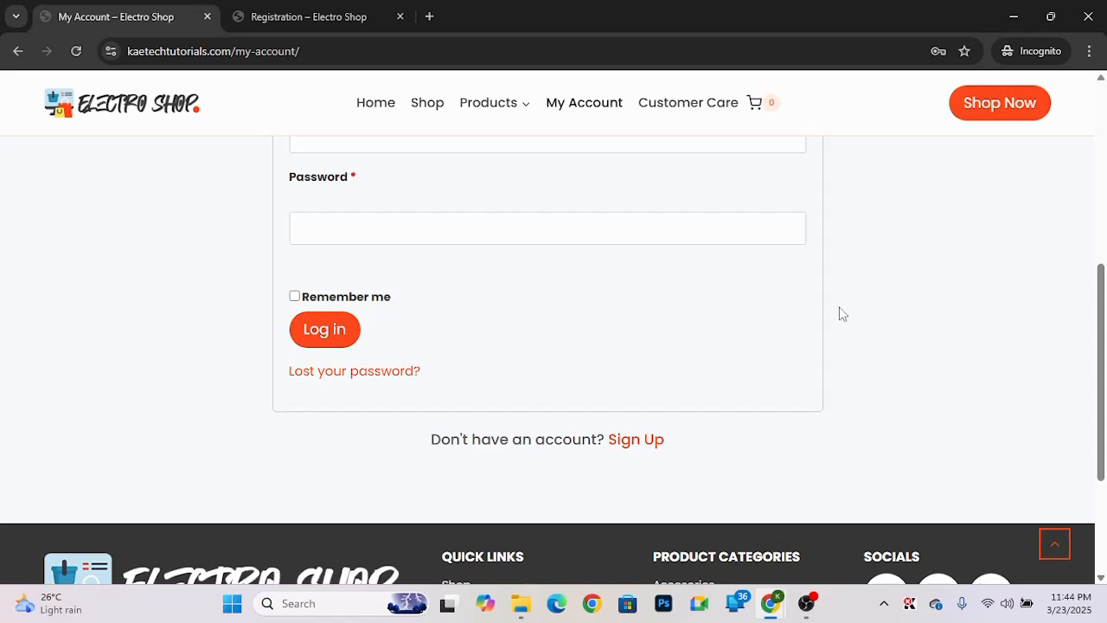
scroll(839, 313, up, 3)
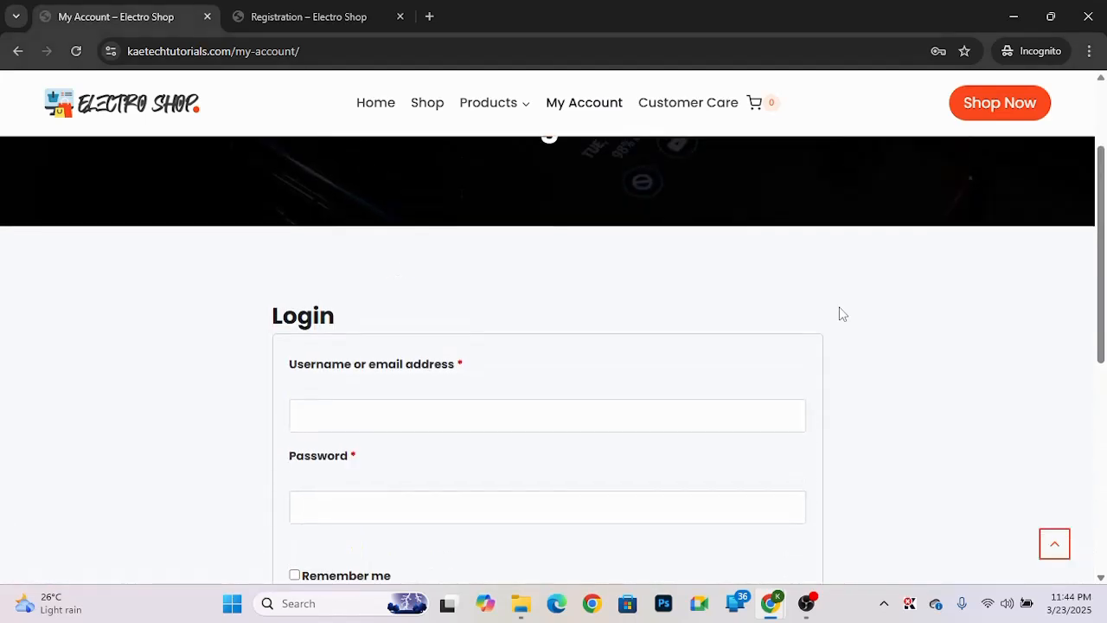
scroll(843, 313, down, 3)
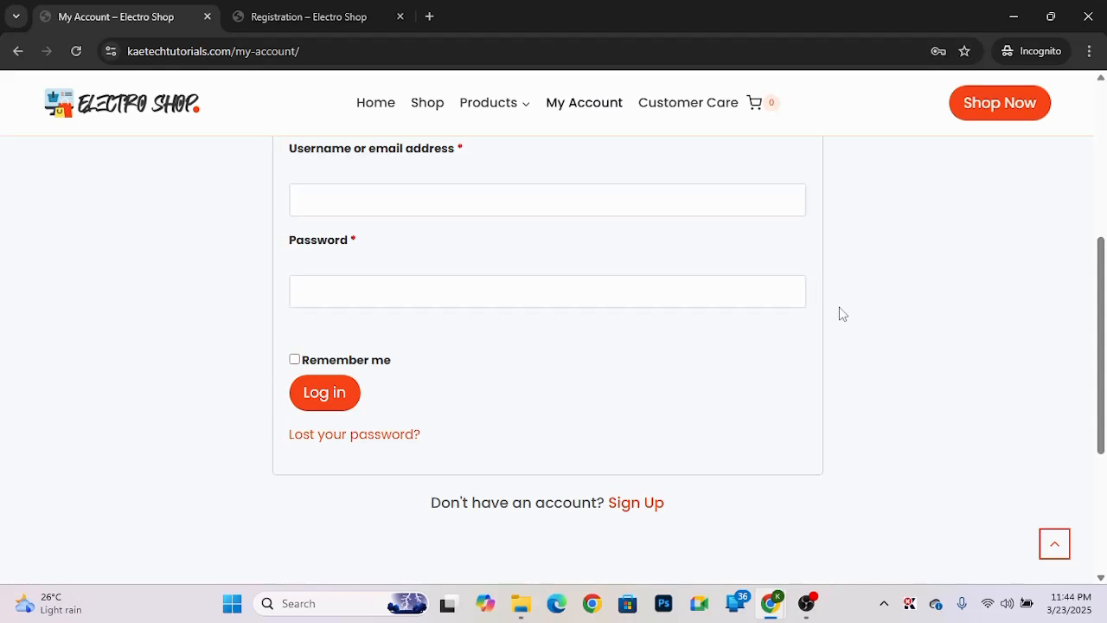
scroll(843, 314, up, 4)
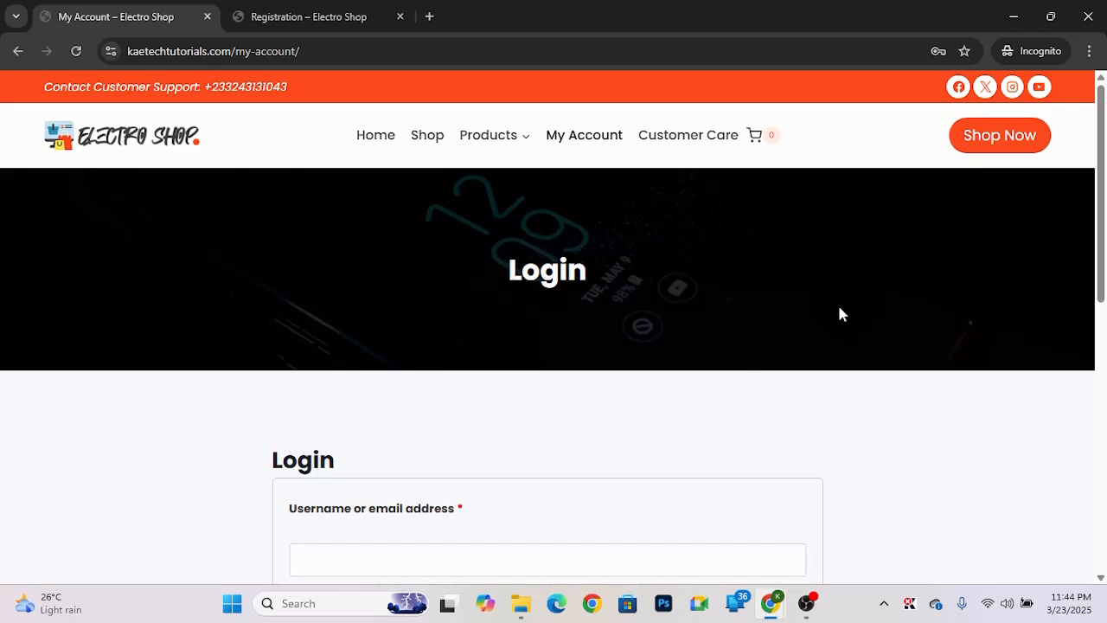
scroll(843, 313, down, 3)
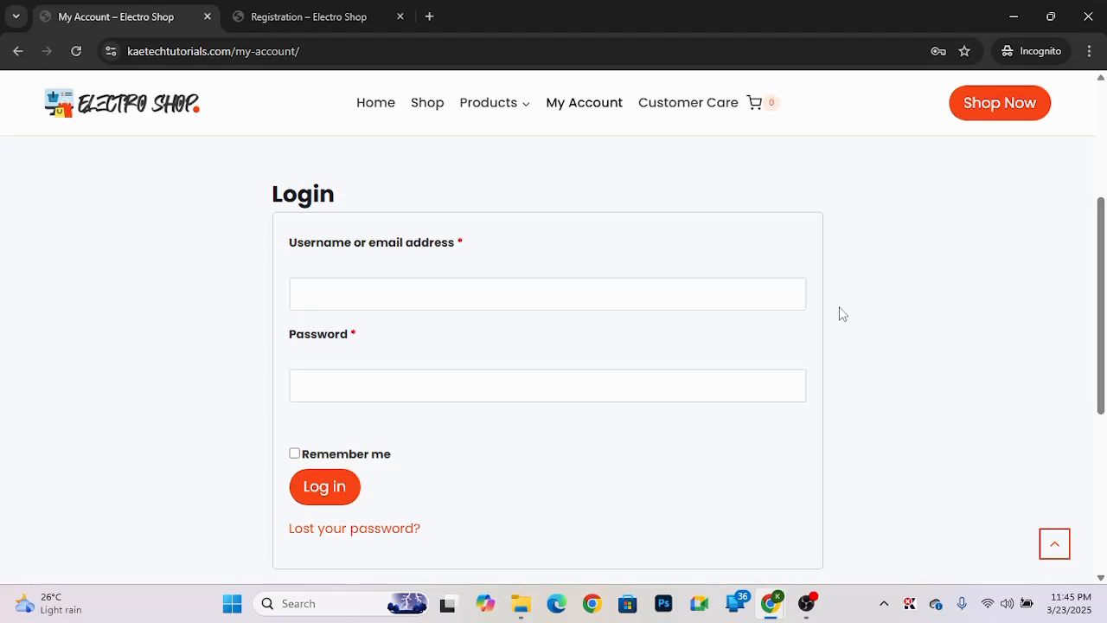
scroll(736, 304, down, 3)
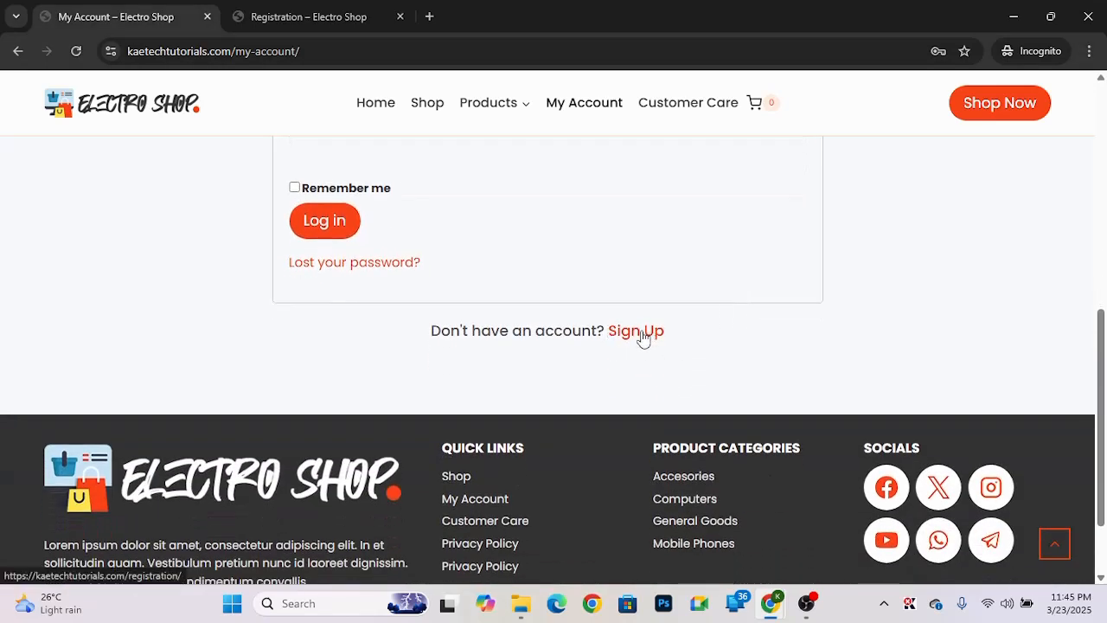
- Open the registration form through the Sign Up link and fill in the first name, last name and username
click(647, 333)
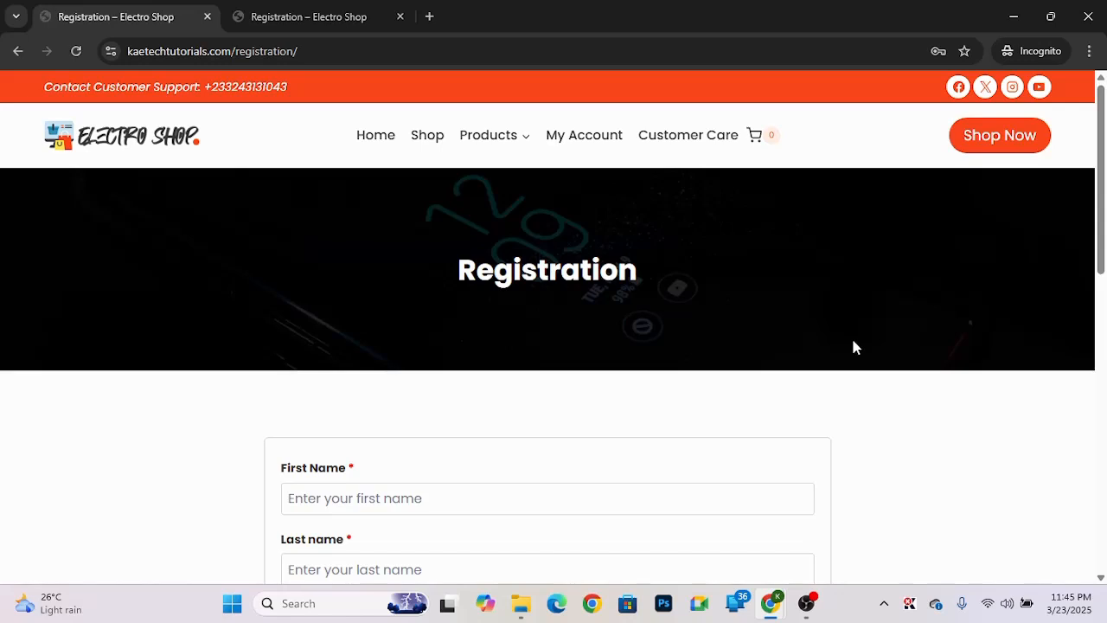
scroll(853, 340, down, 3)
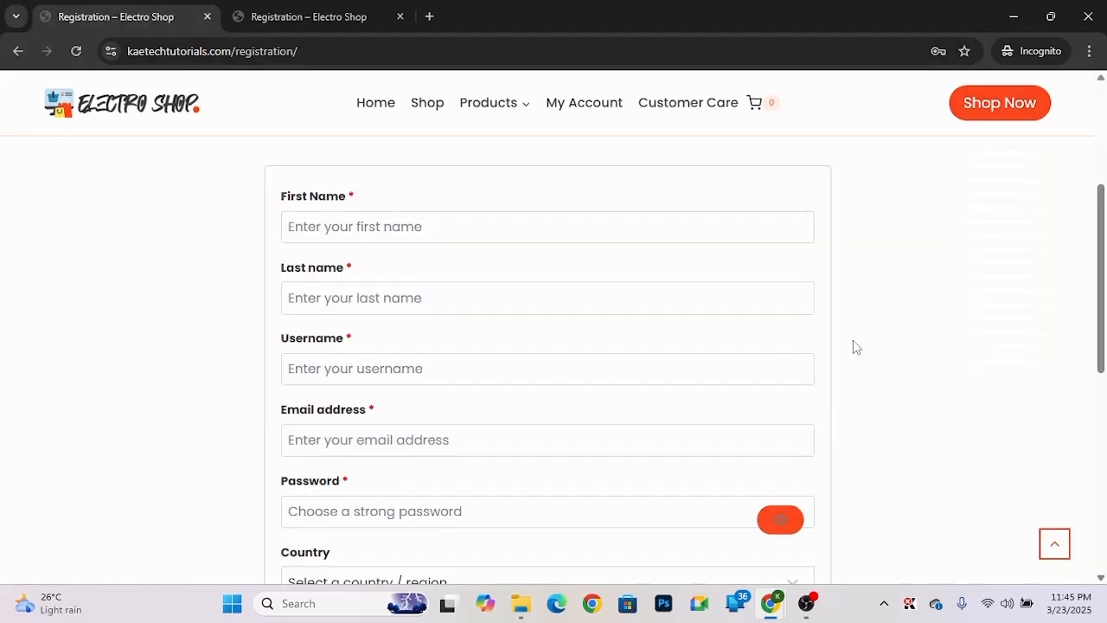
click(421, 230)
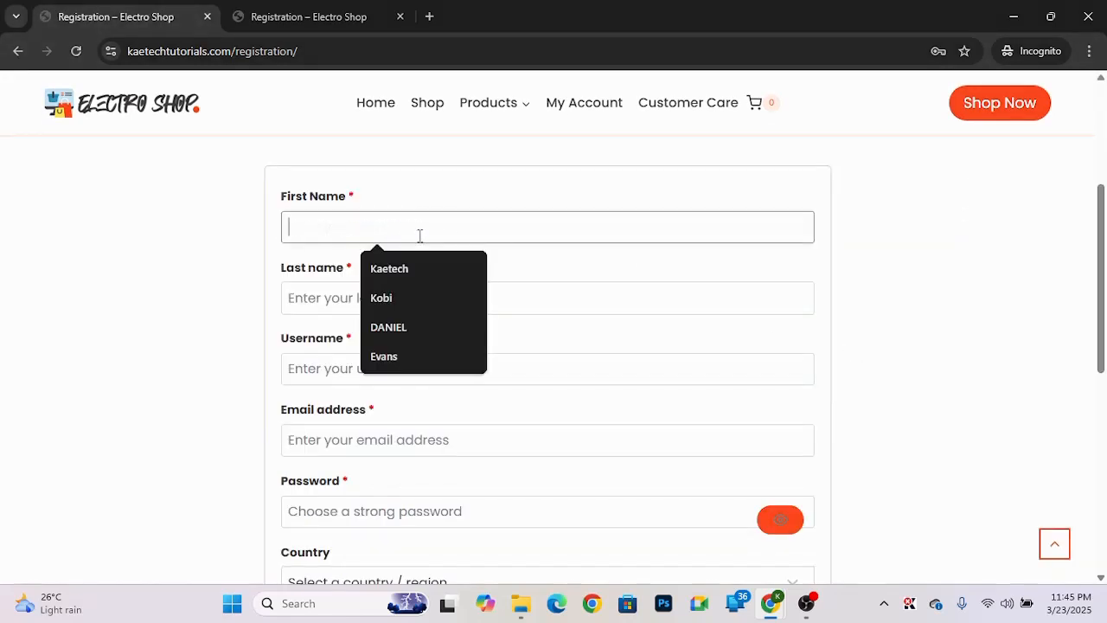
text(Kobi)
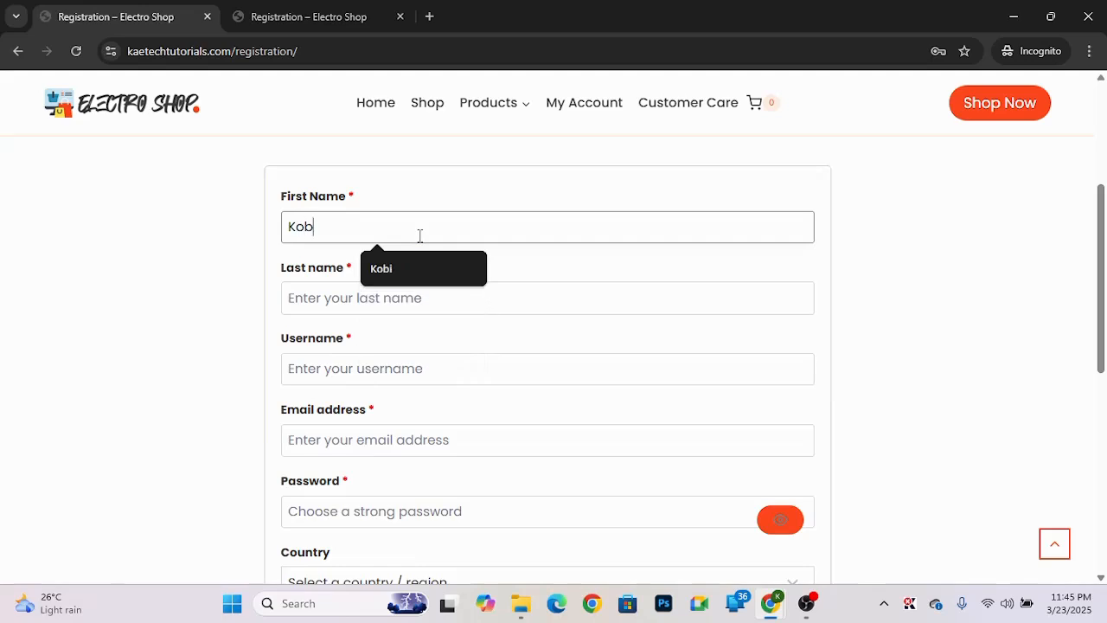
click(332, 298)
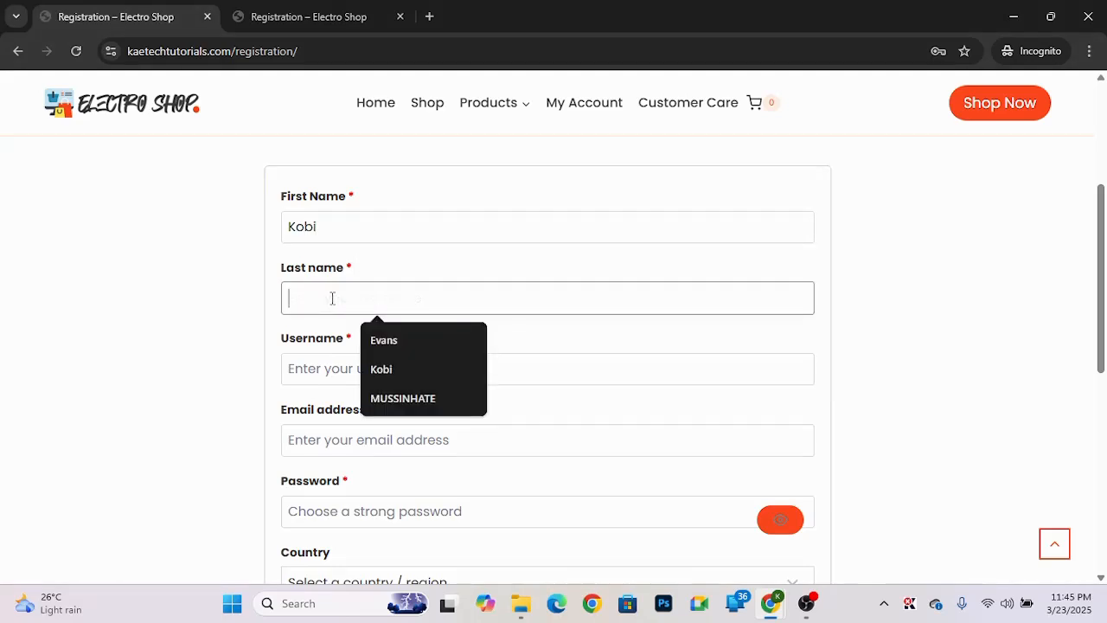
click(379, 340)
click(349, 369)
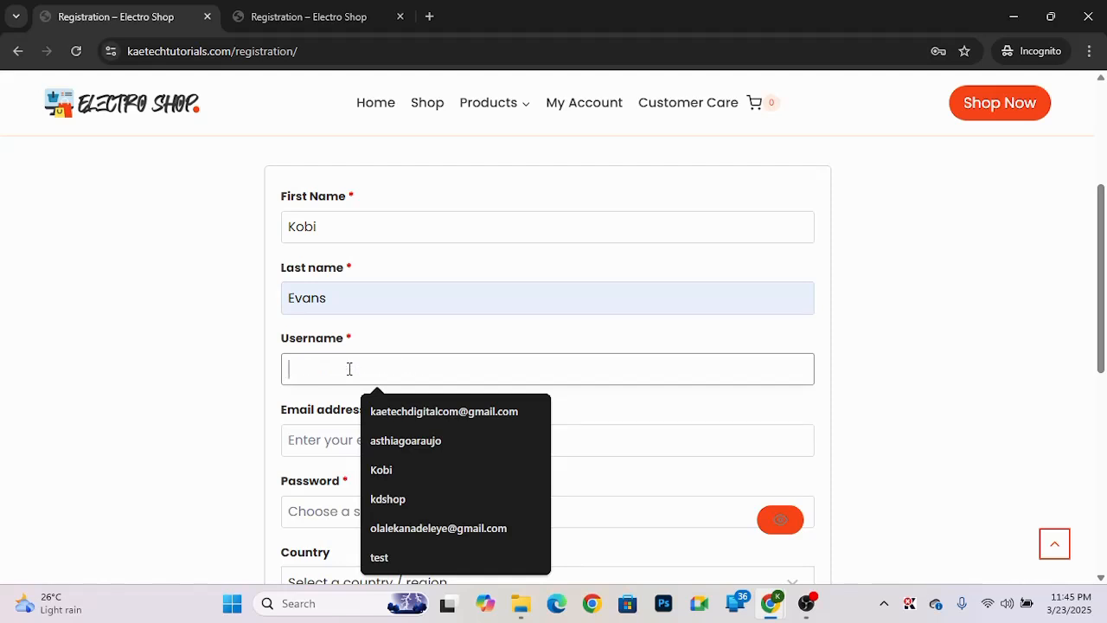
text(us)
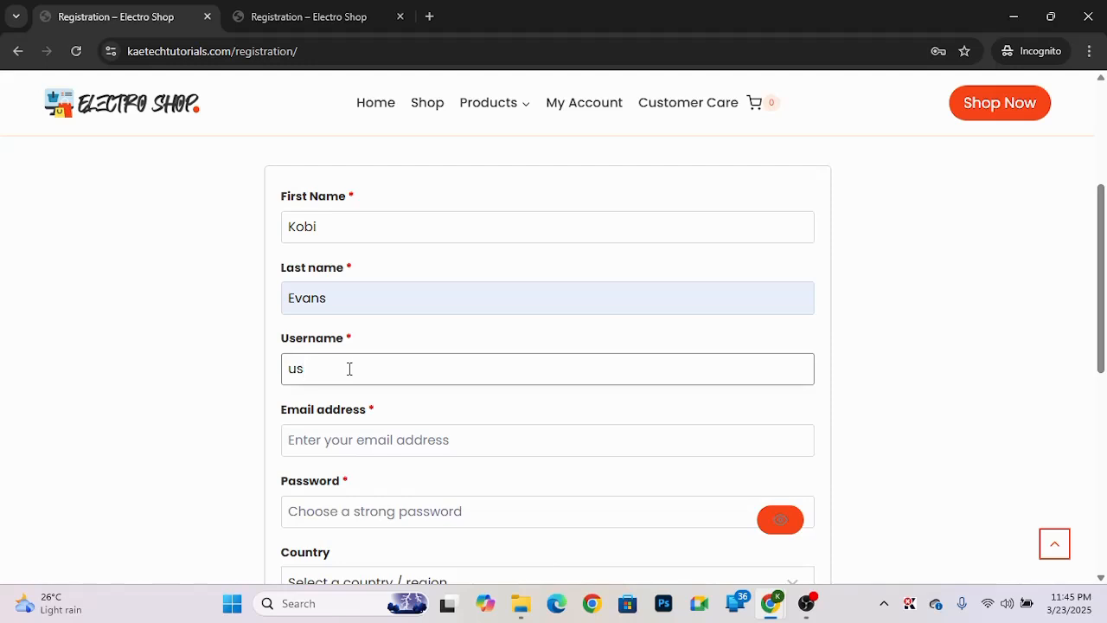
text(erevans)
- Fill in the email address and enter a strong account password in the registration form
scroll(350, 369, down, 2)
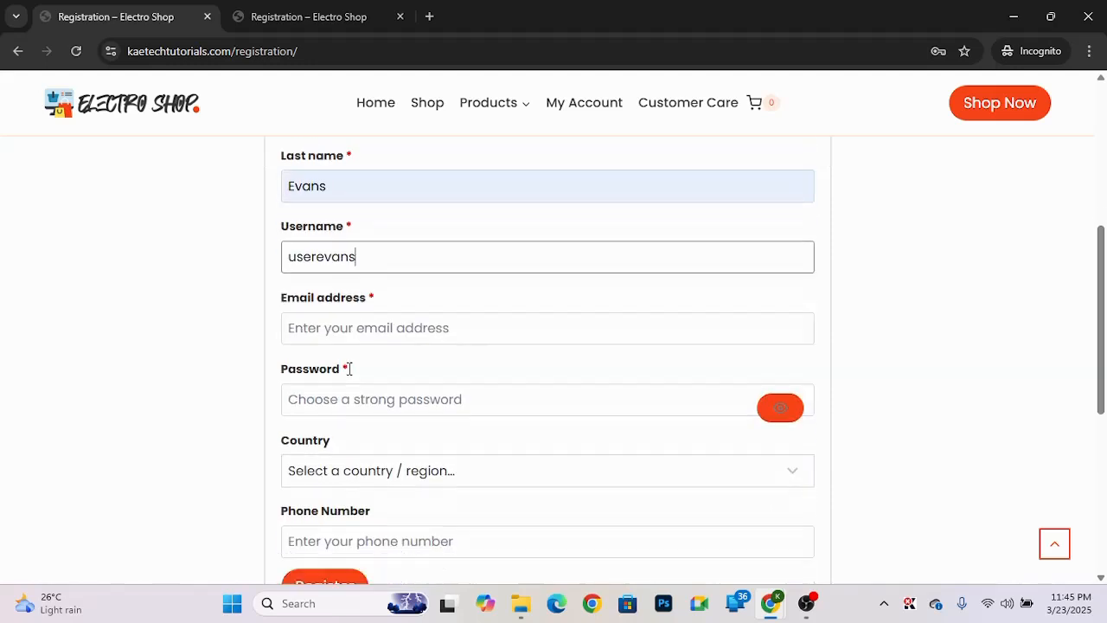
click(311, 334)
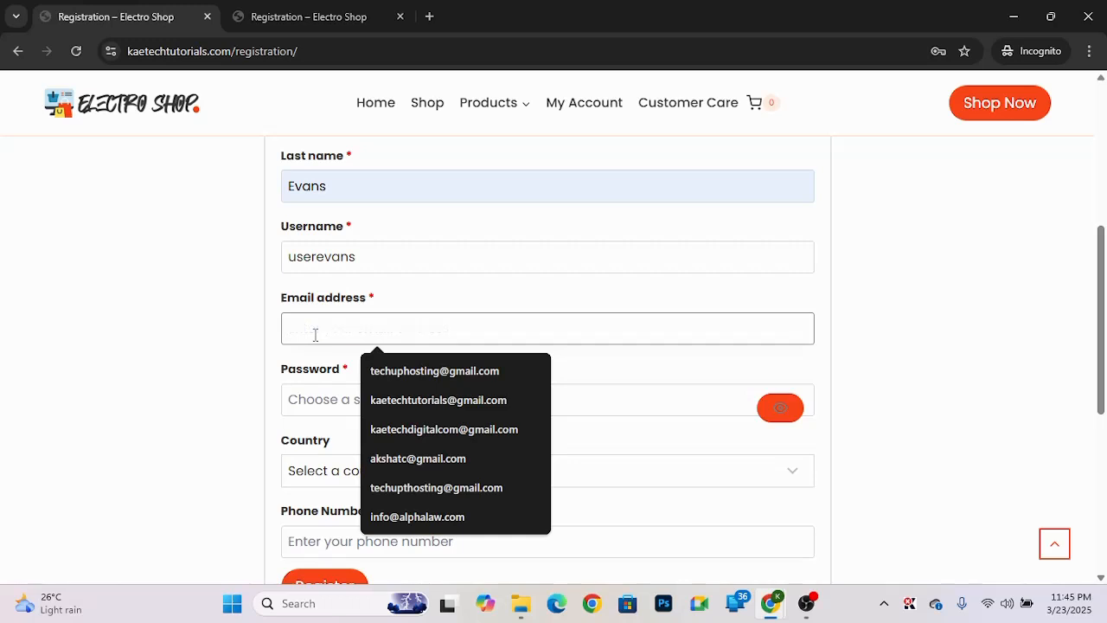
click(397, 440)
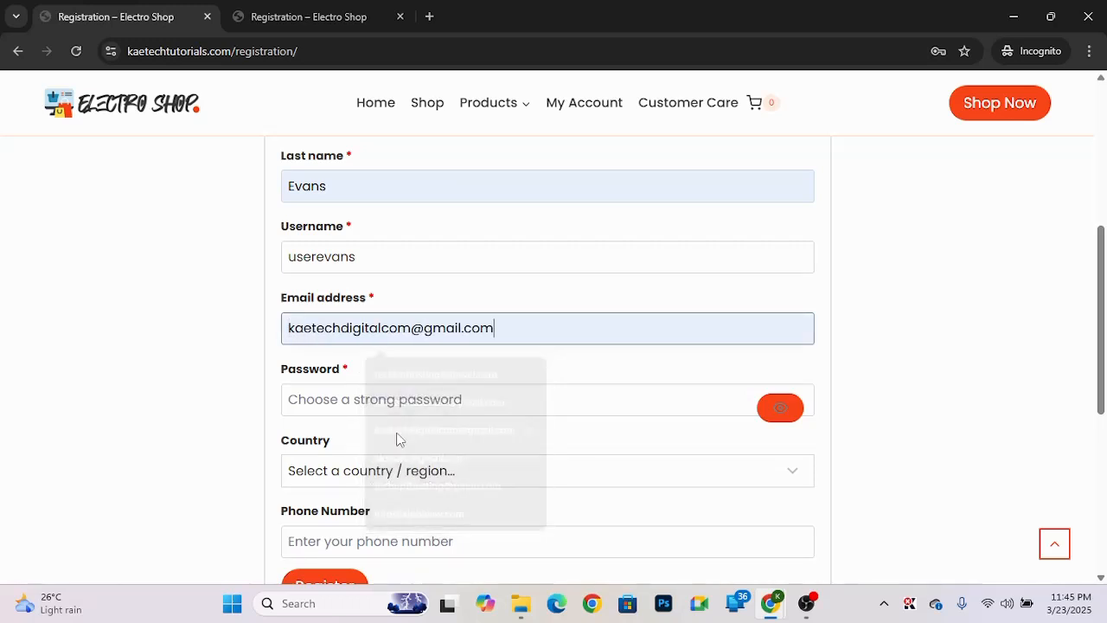
scroll(464, 355, down, 2)
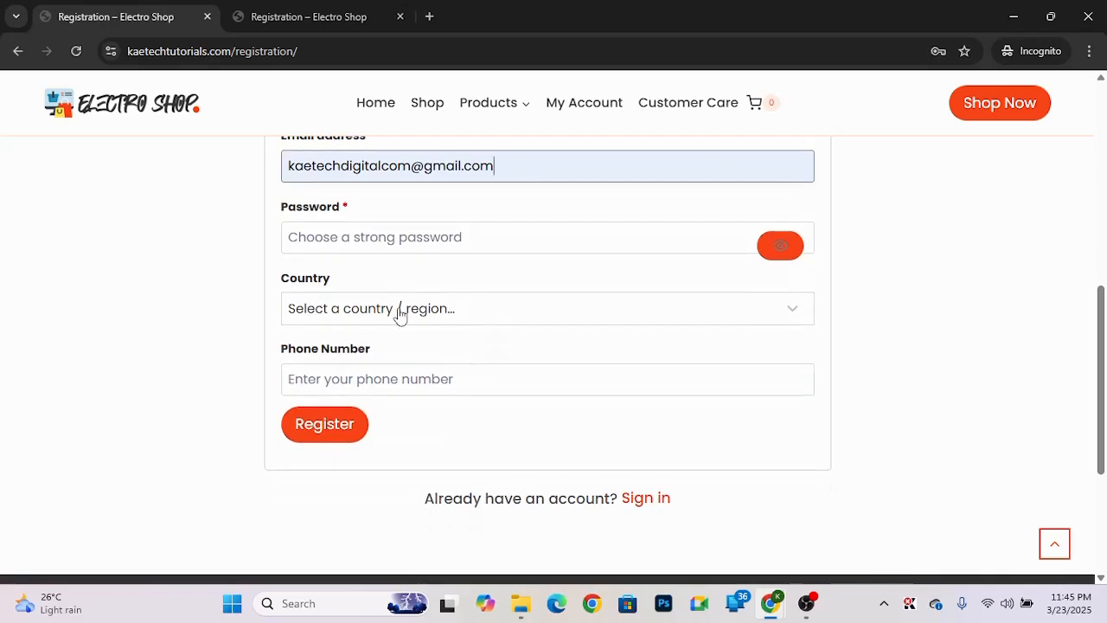
click(337, 246)
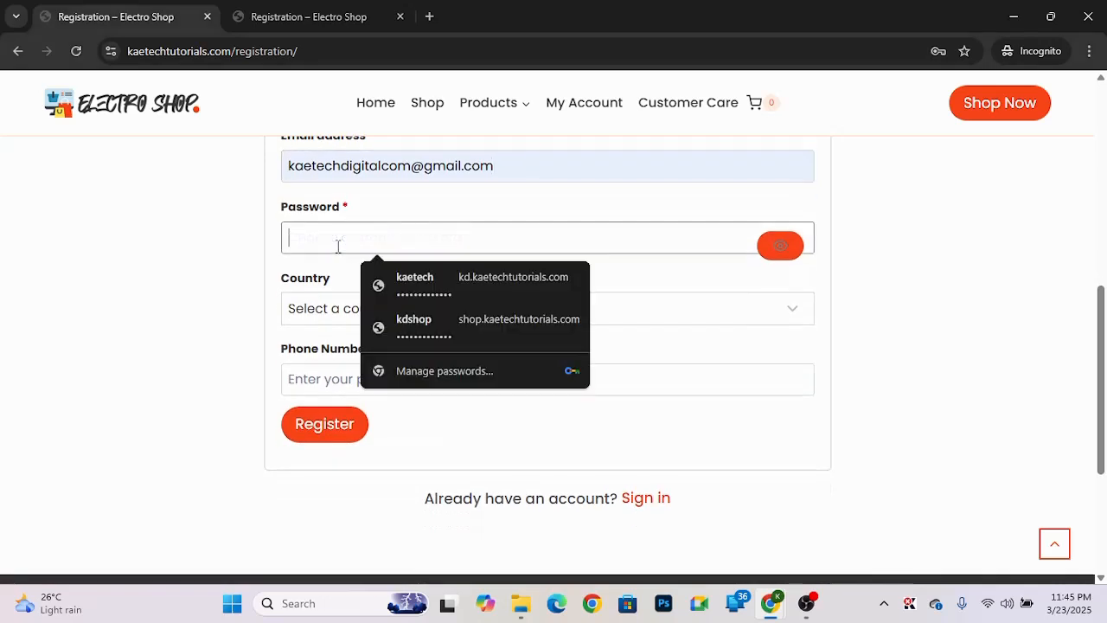
text(•)
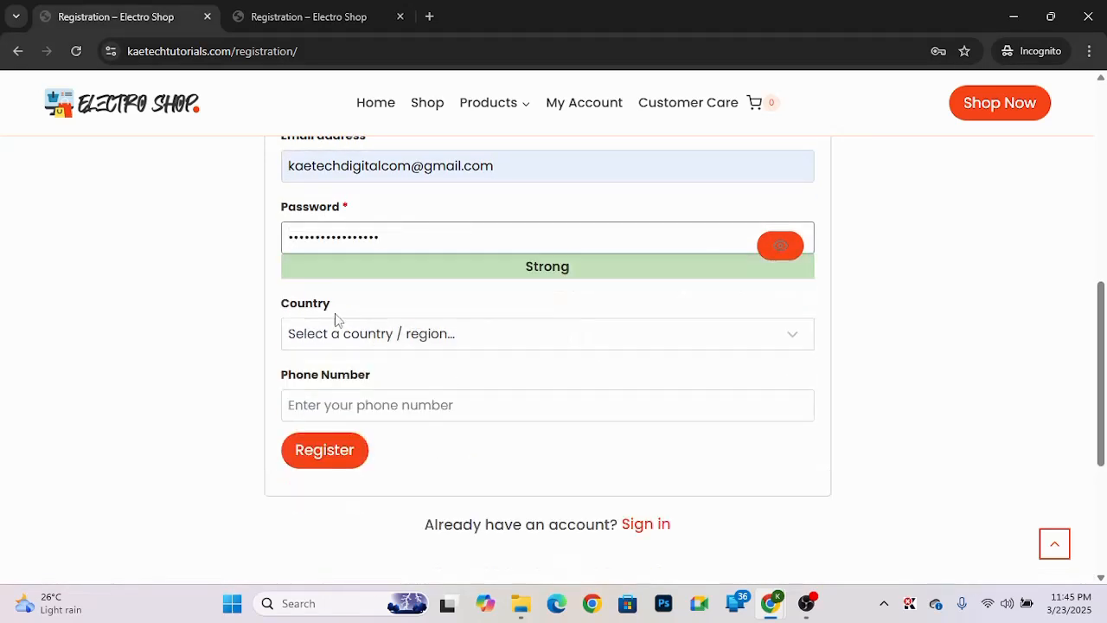
- Select Ghana as the country in the registration form
click(338, 334)
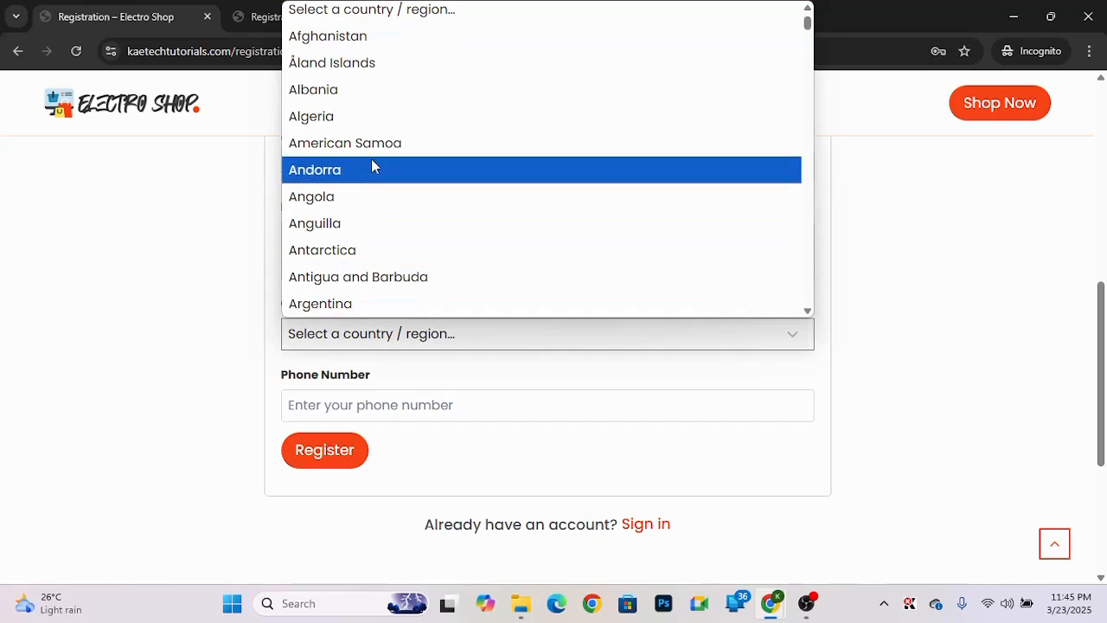
scroll(371, 165, down, 15)
scroll(371, 164, up, 15)
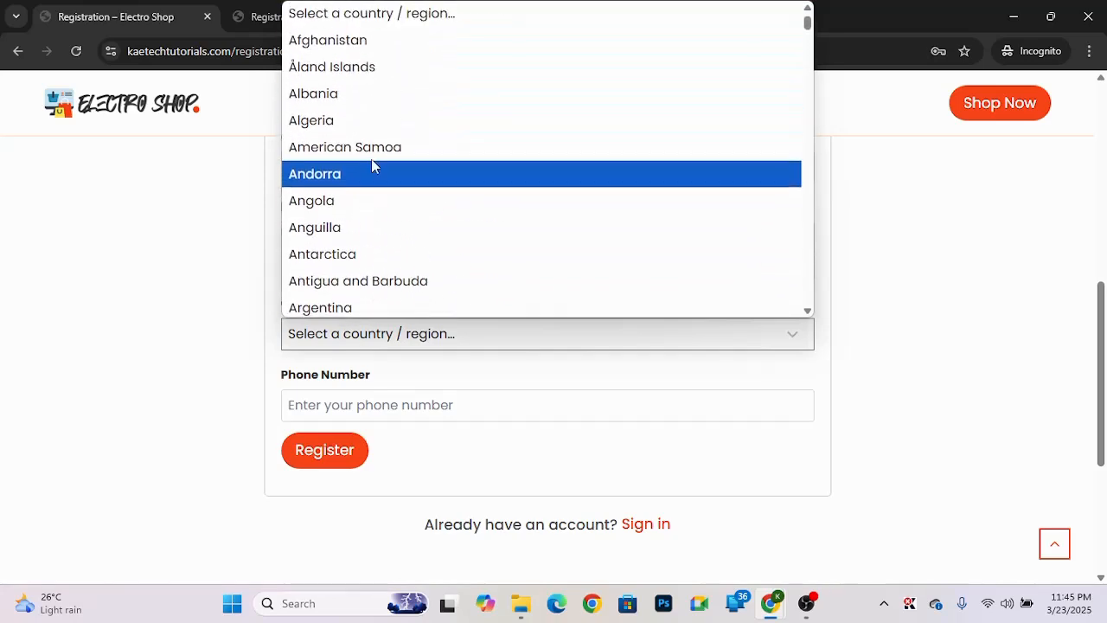
scroll(373, 164, down, 12)
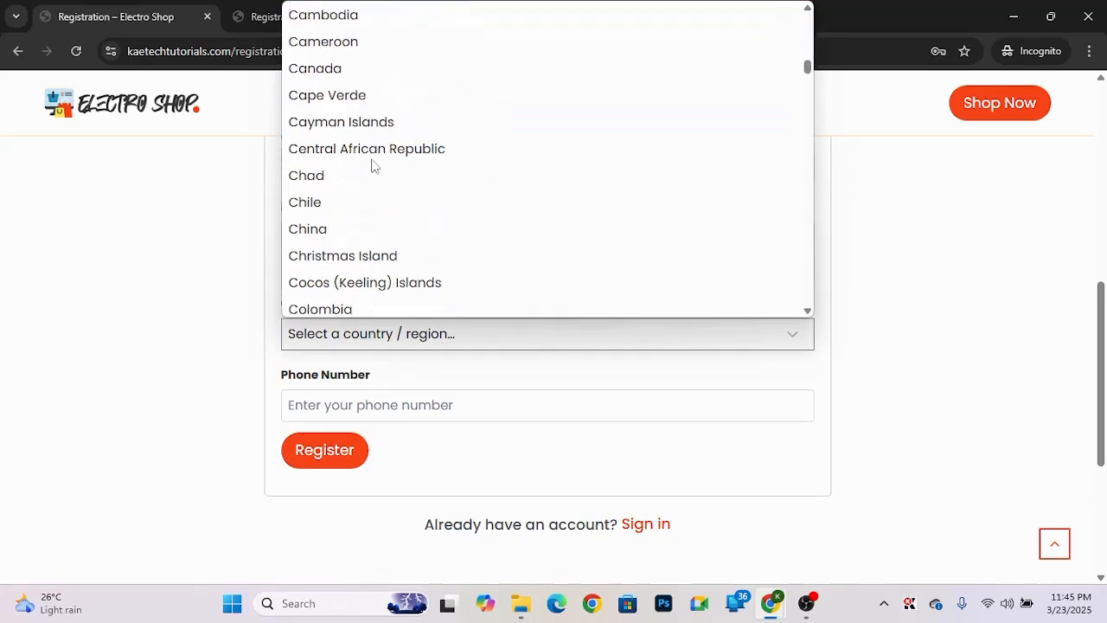
scroll(373, 165, down, 11)
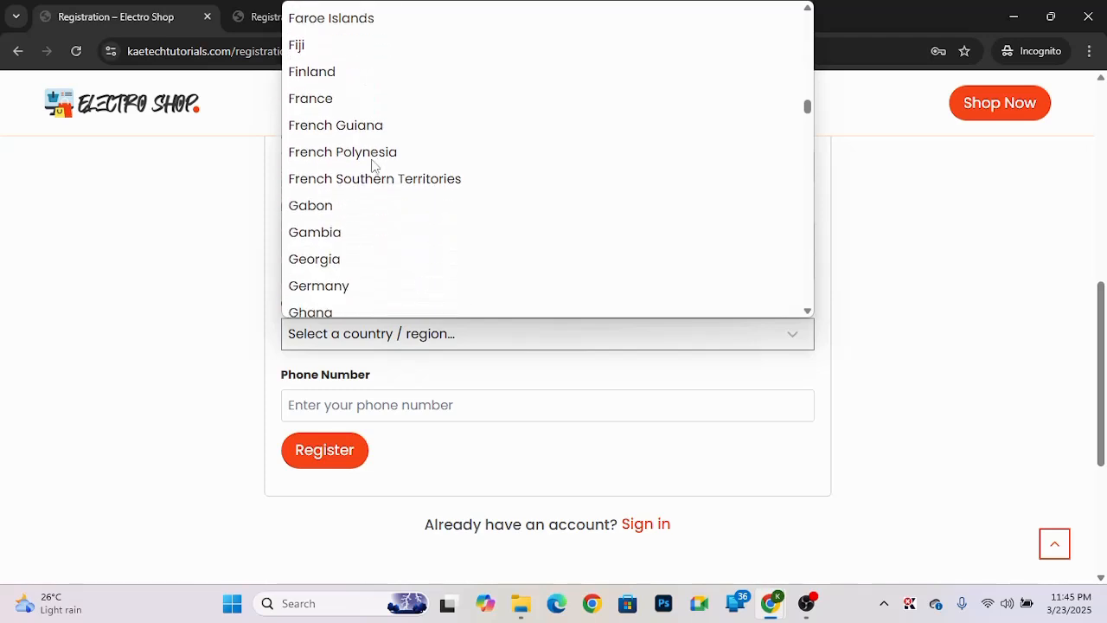
scroll(373, 165, down, 1)
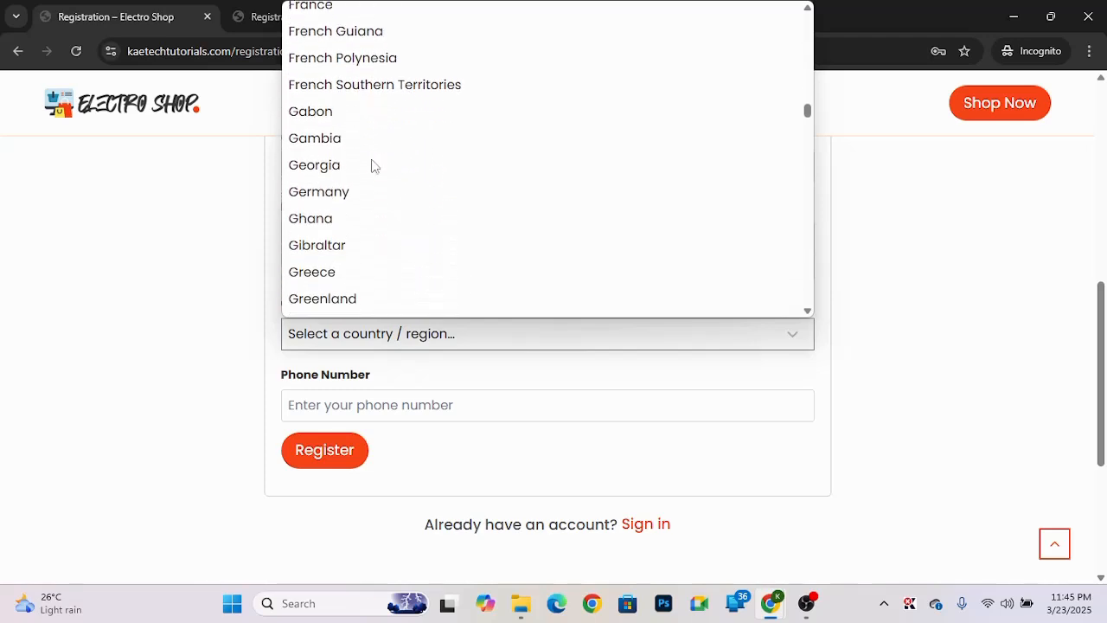
click(336, 221)
- Fill in the phone number with the saved suggestion and submit the registration form
scroll(368, 393, down, 3)
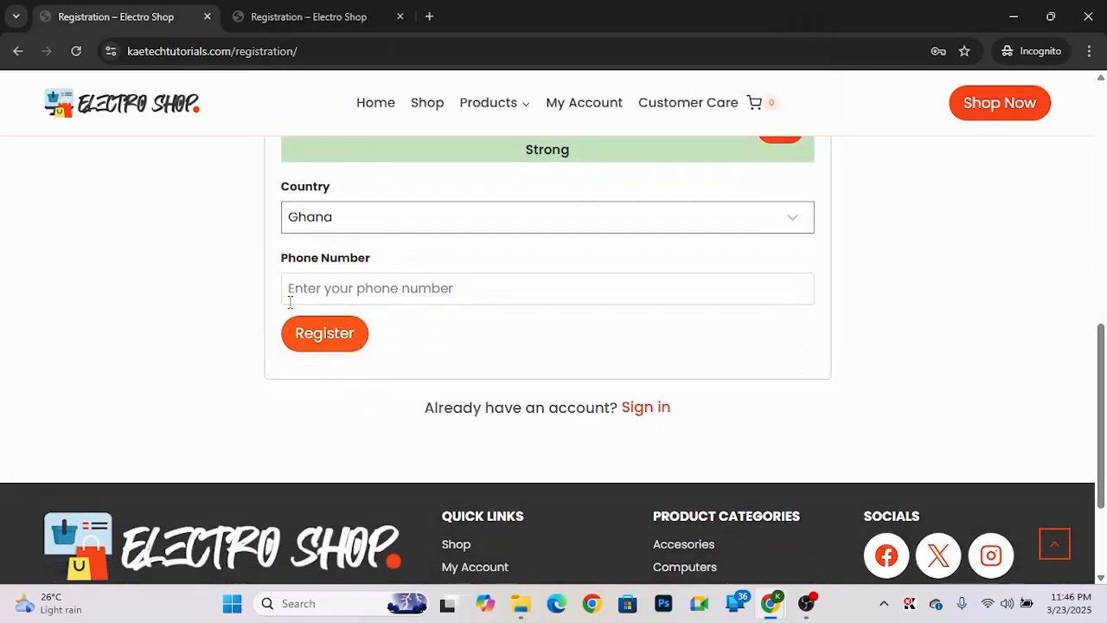
click(360, 289)
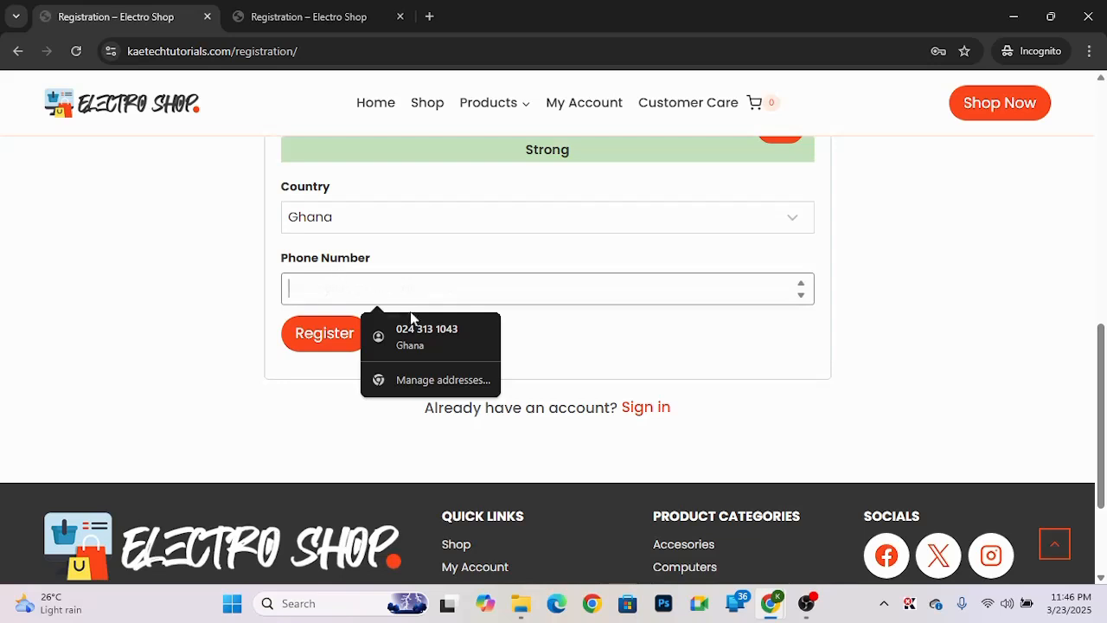
click(412, 320)
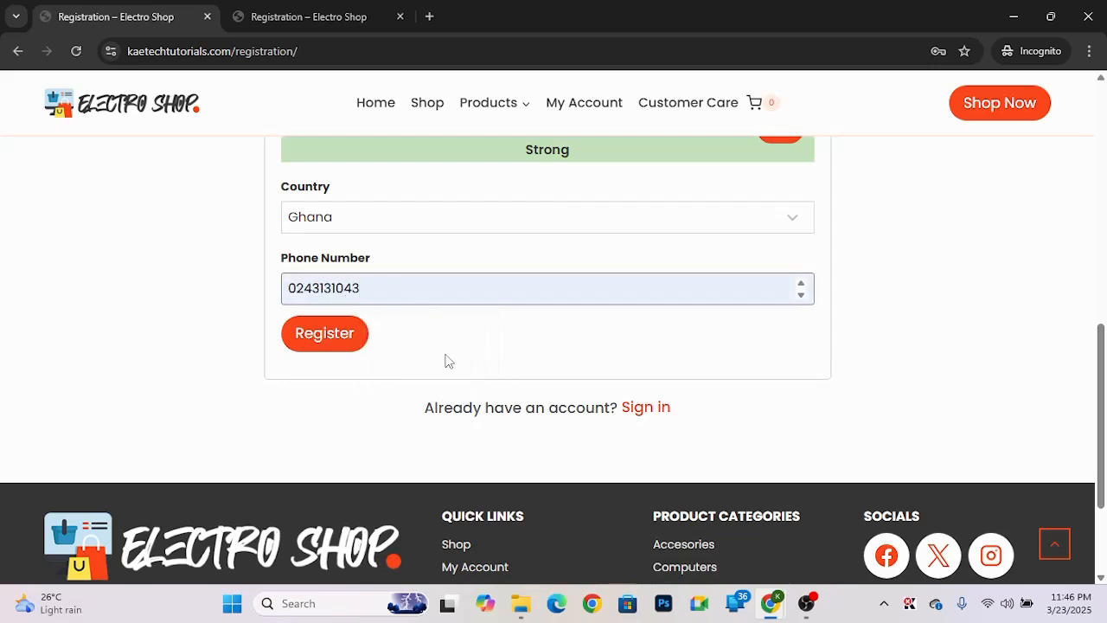
click(327, 351)
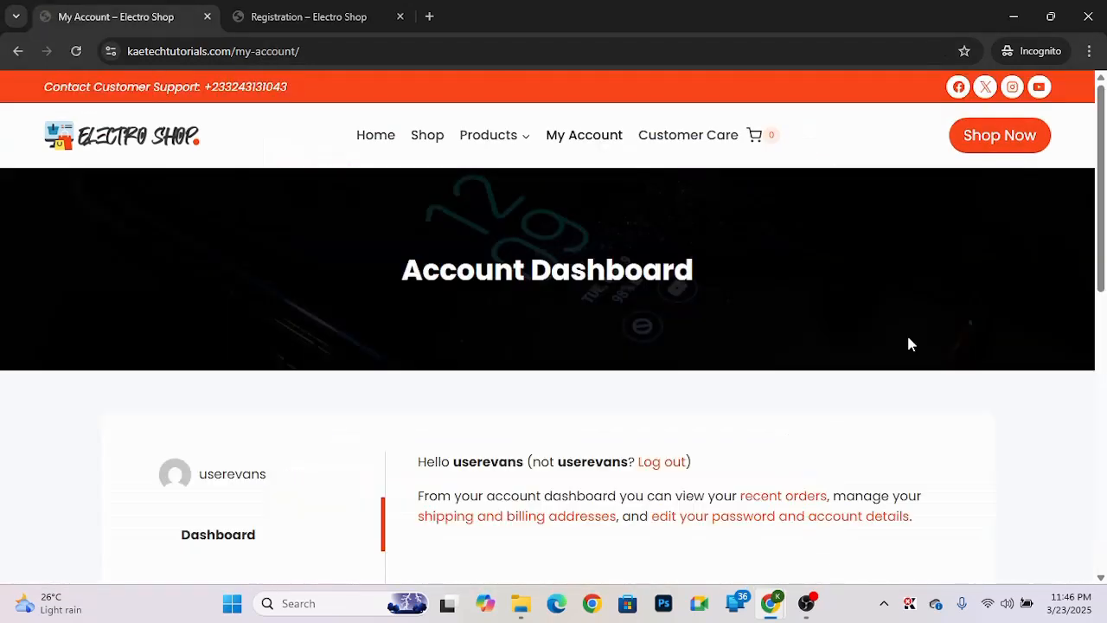
- Review the new user's Account Dashboard page, from the greeting down to the Wishlist link and footer
scroll(875, 384, down, 4)
scroll(877, 385, up, 1)
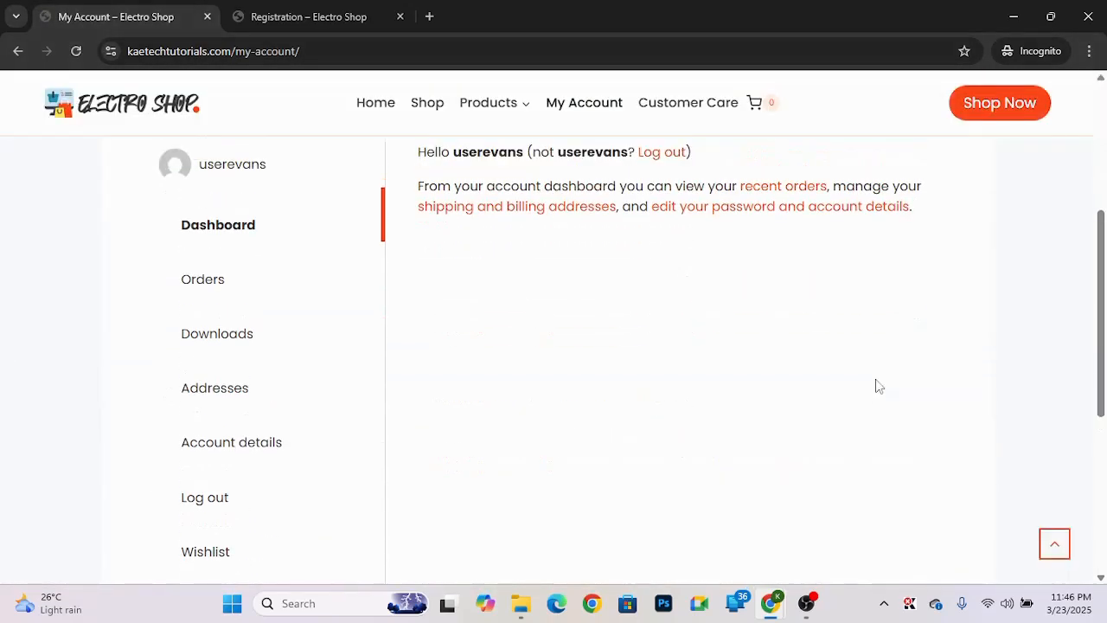
scroll(876, 386, up, 4)
scroll(876, 386, down, 6)
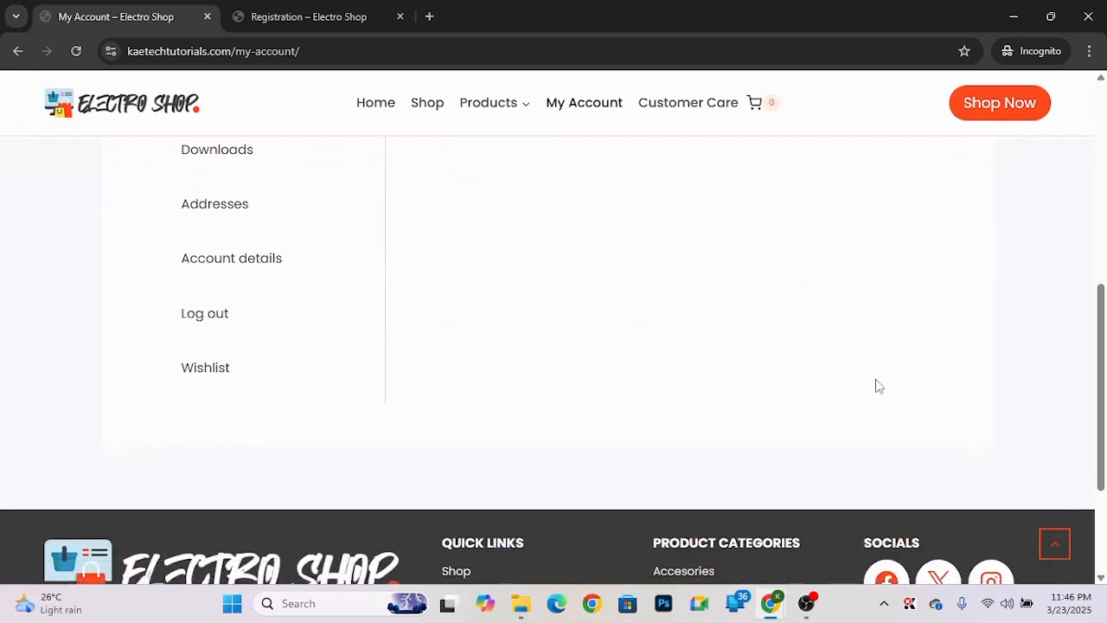
scroll(877, 385, up, 6)
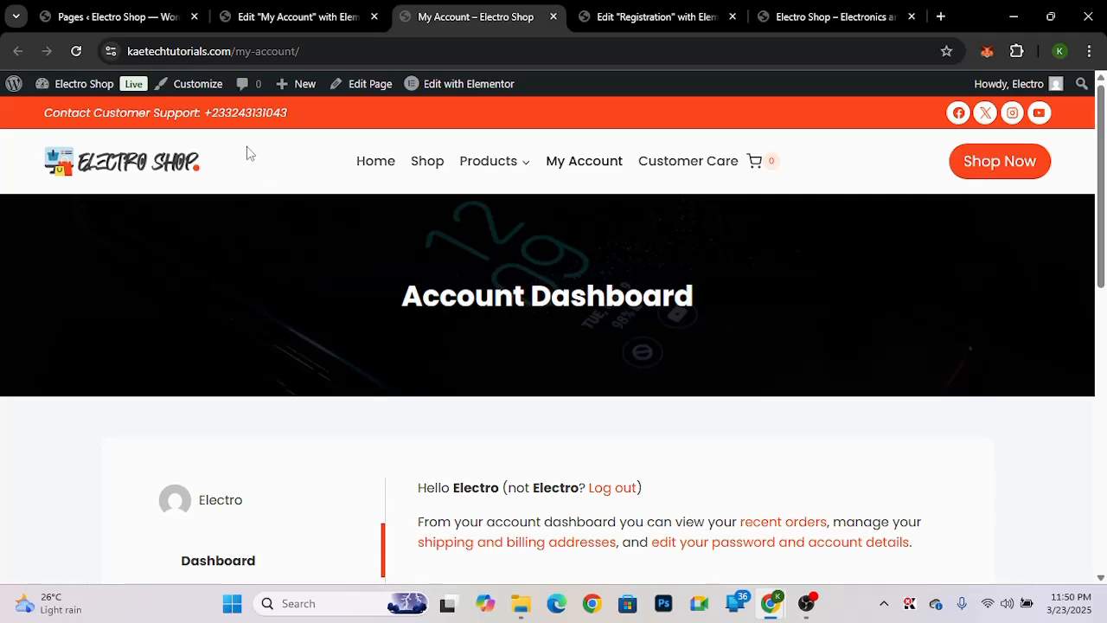
- Open the site customizer's header settings and bring up the desktop header button's label for editing
click(195, 90)
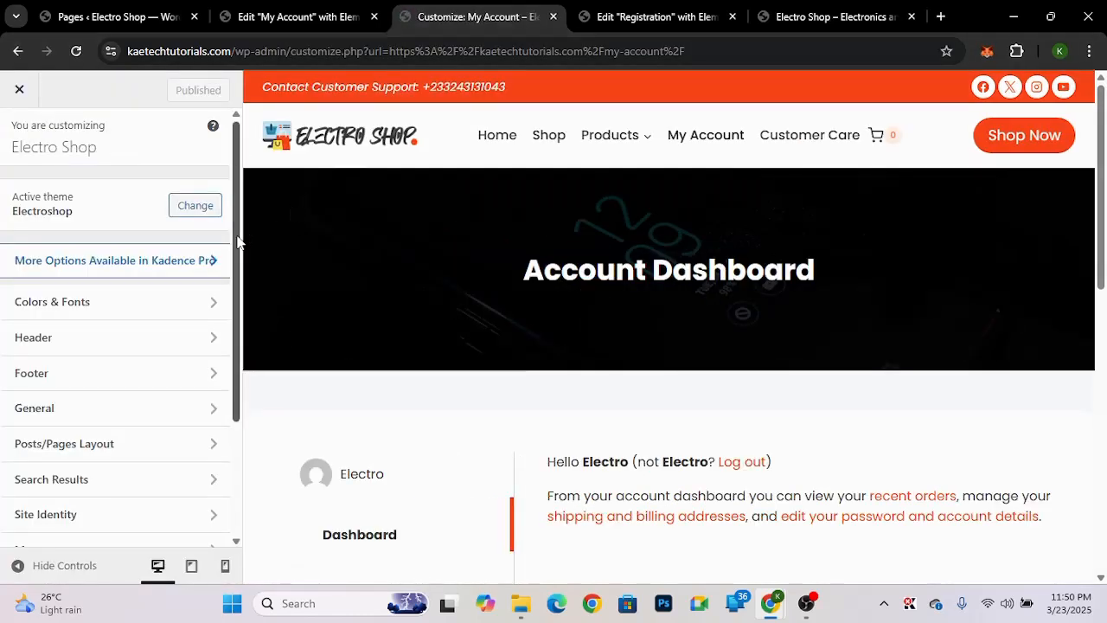
drag(237, 242, 237, 404)
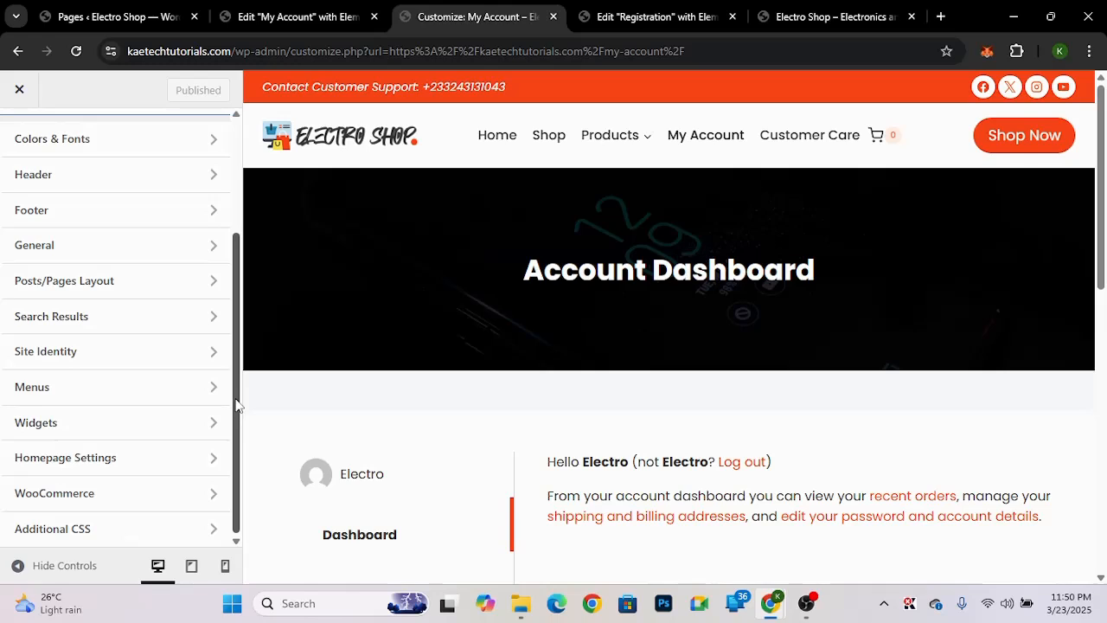
drag(236, 405, 241, 306)
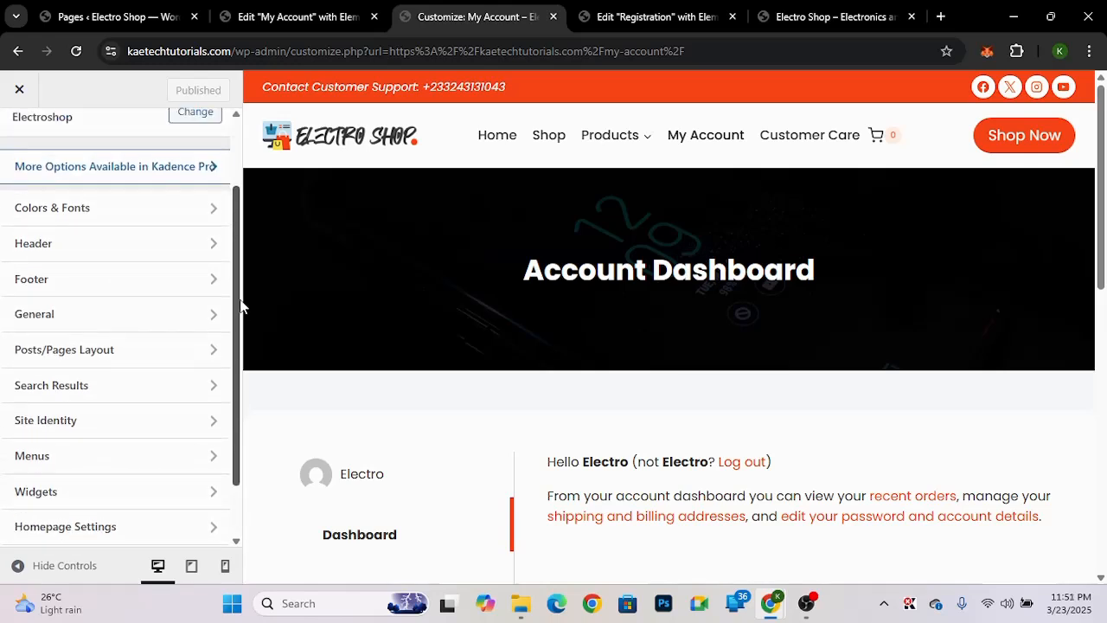
click(84, 246)
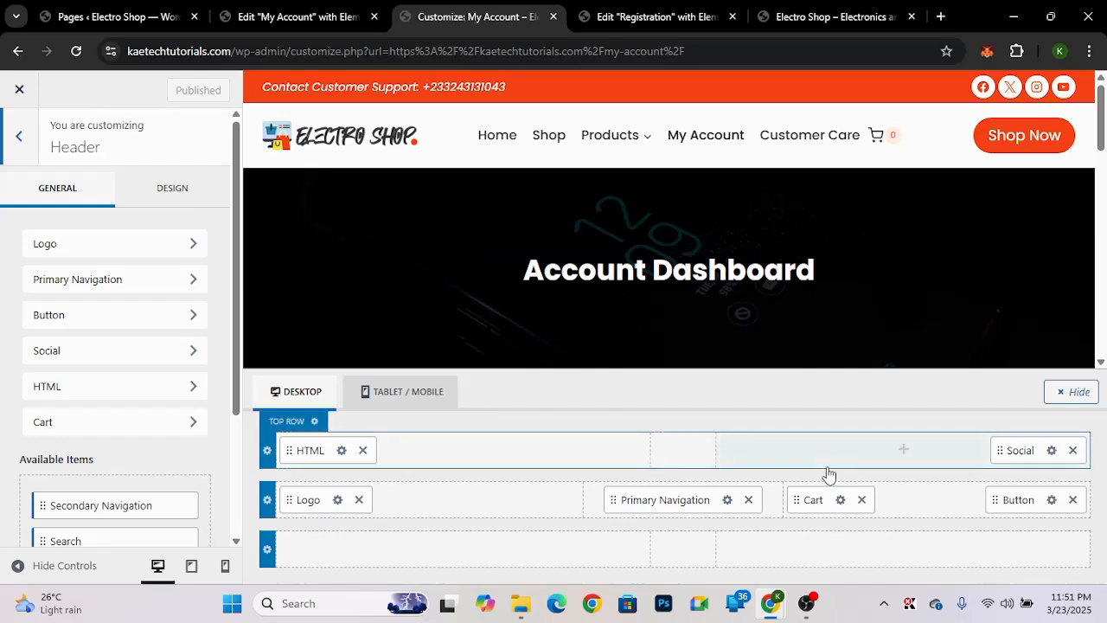
click(1051, 501)
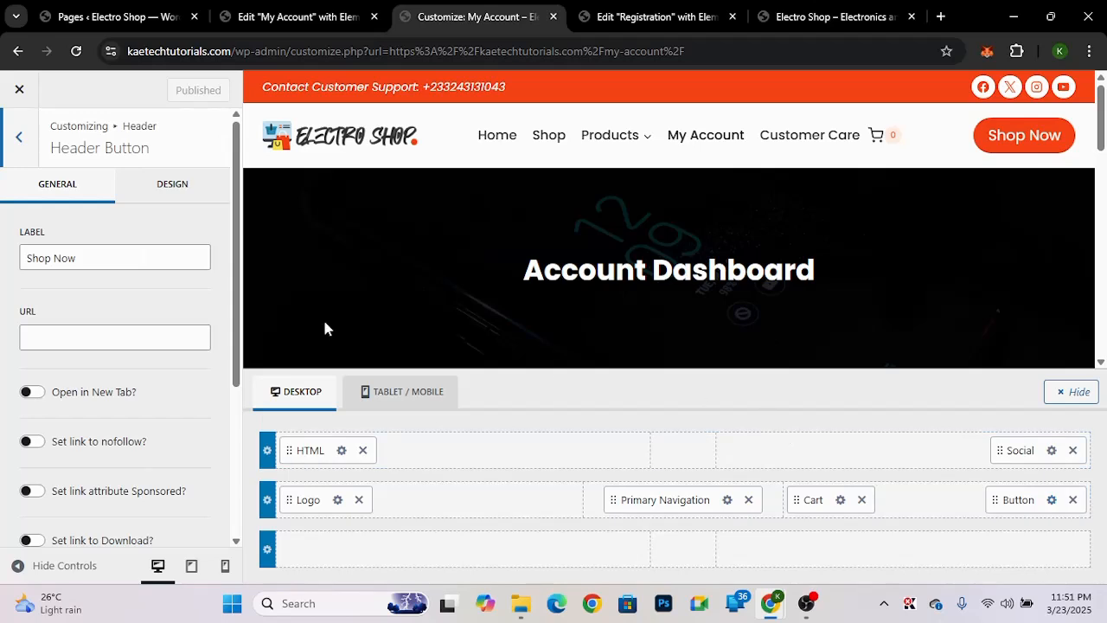
drag(99, 259, 2, 253)
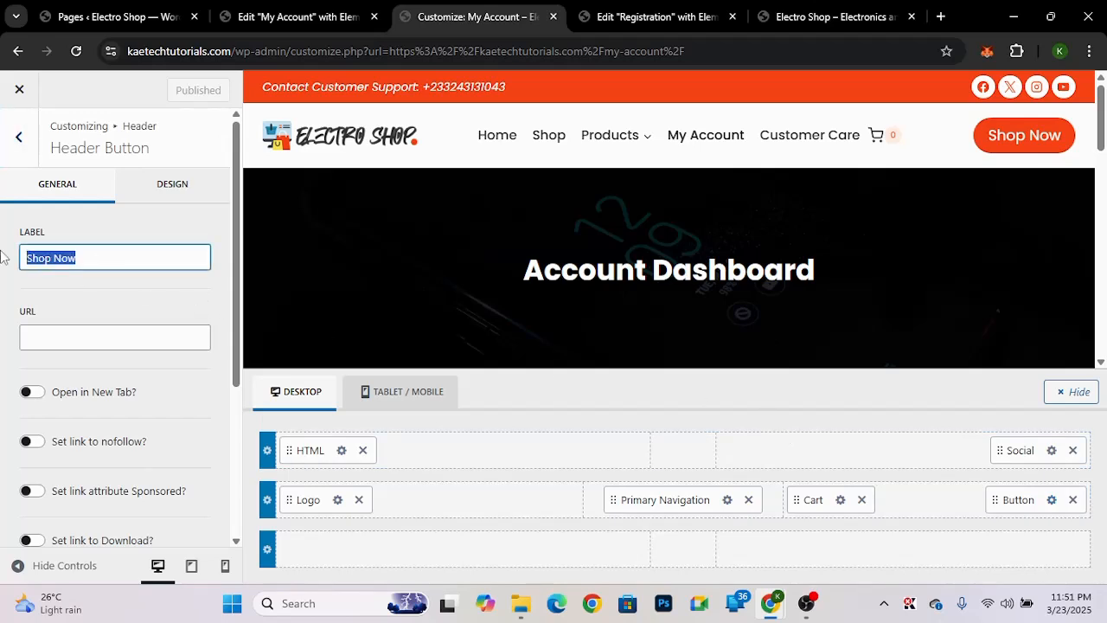
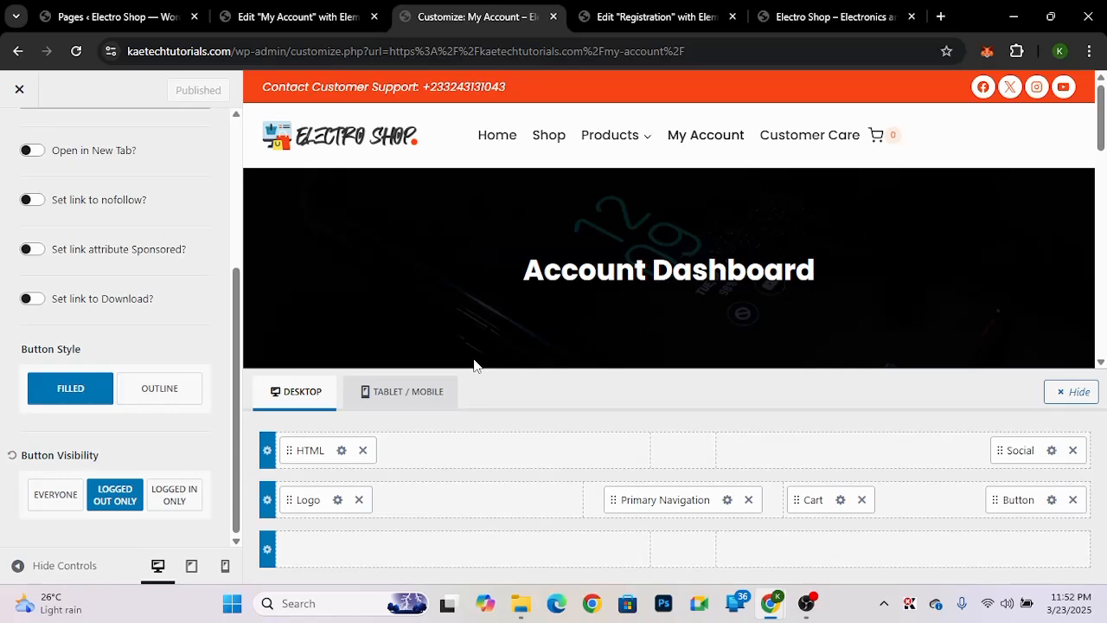
- Set the label of the off-canvas button in the tablet/mobile header to "Sign In / Sign Up"
click(397, 391)
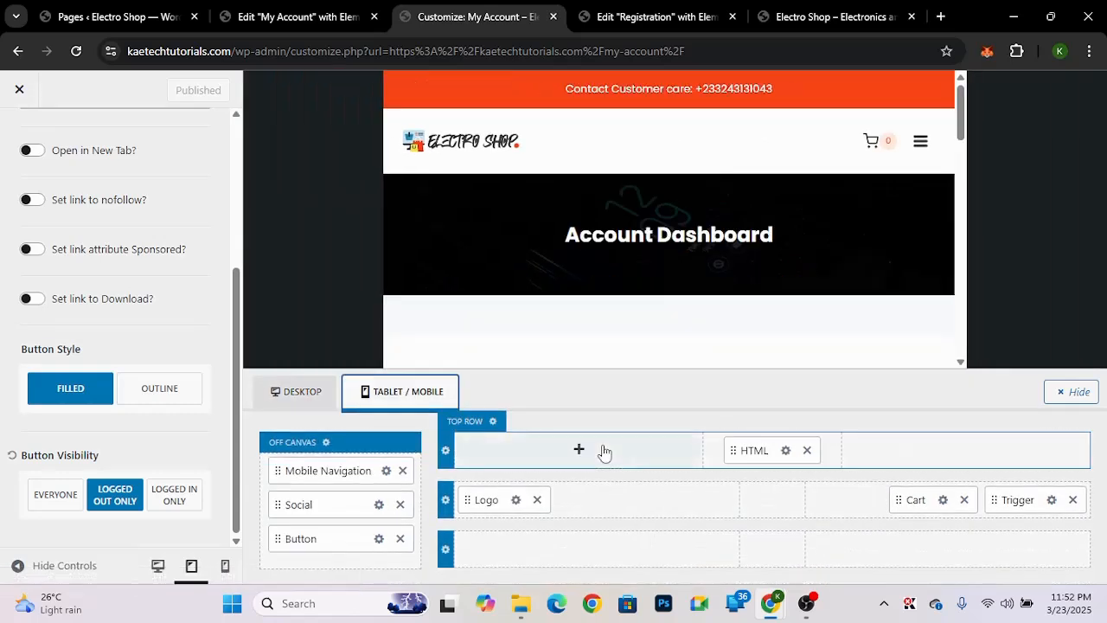
click(380, 545)
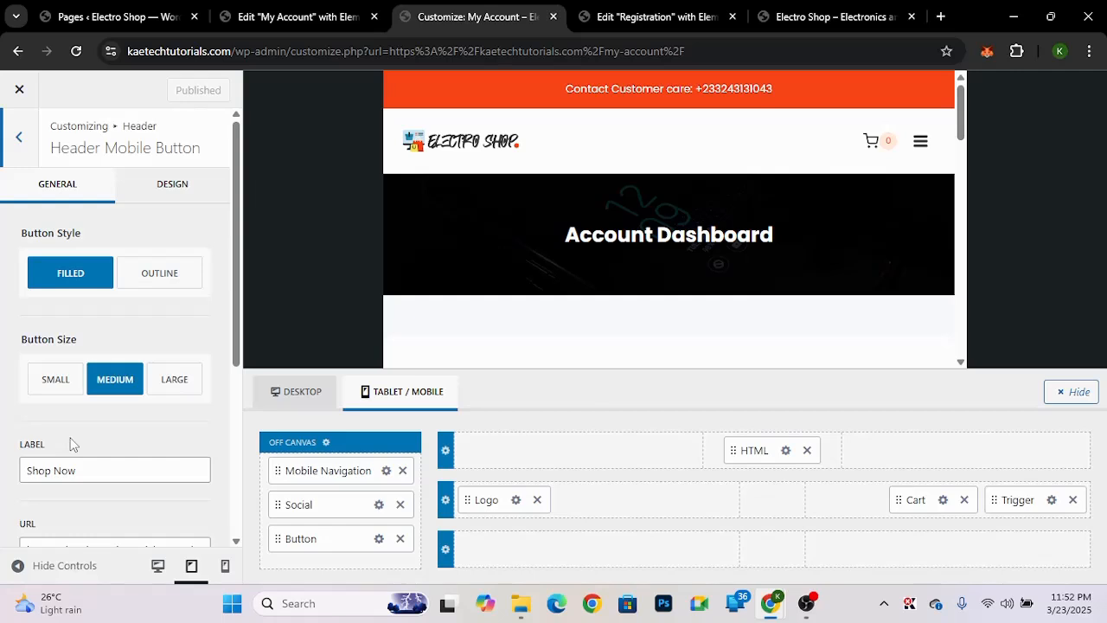
scroll(71, 444, down, 3)
drag(80, 275, 4, 264)
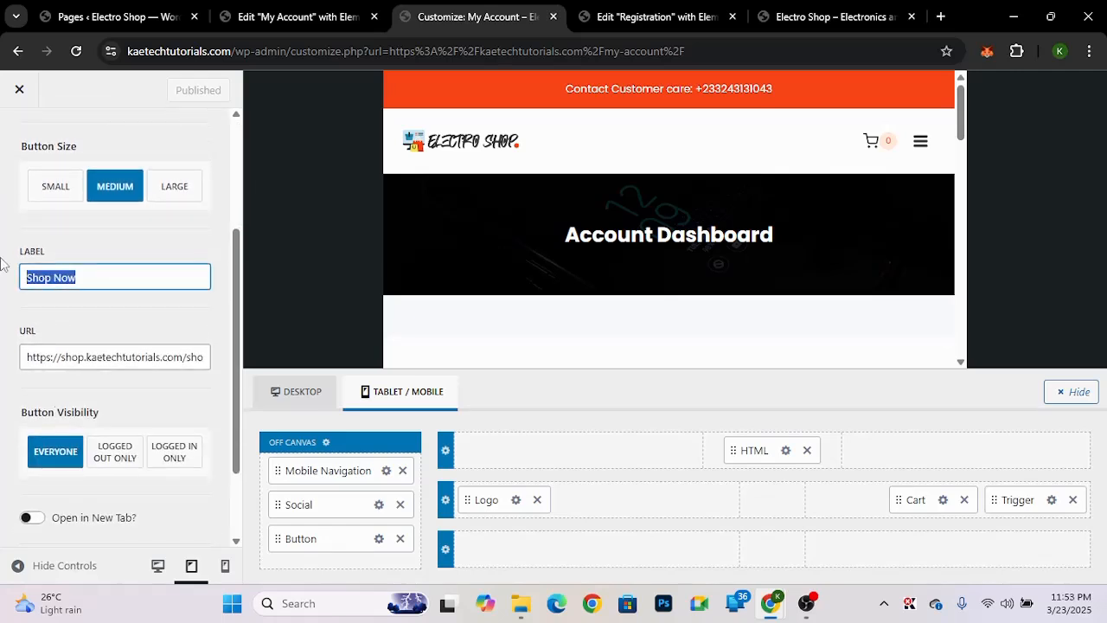
text(Sign In /)
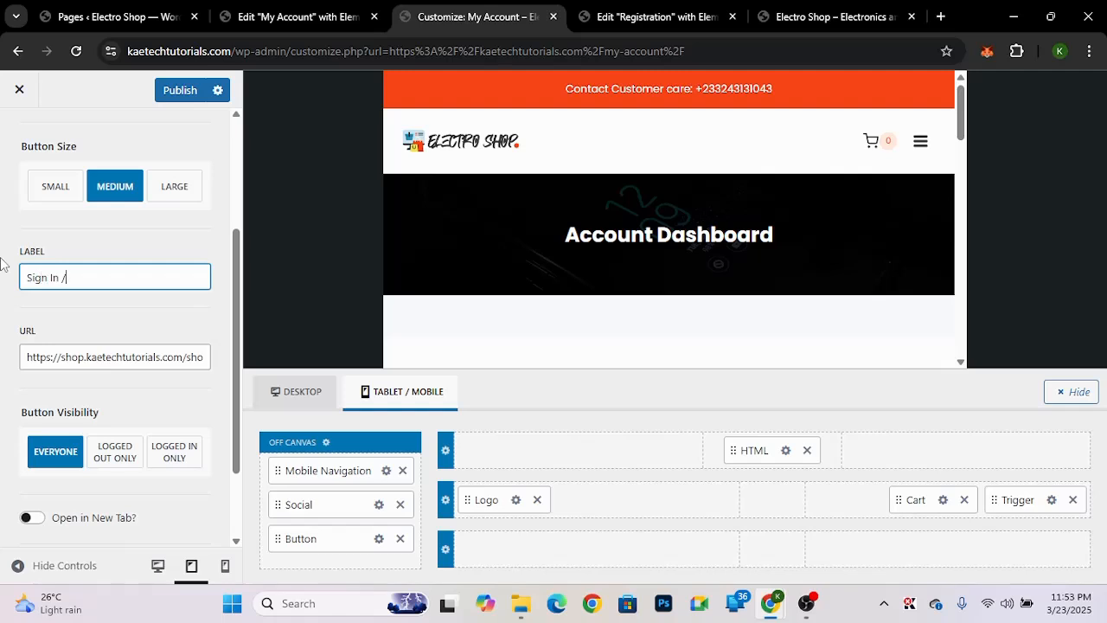
text( Sign Up)
click(86, 356)
drag(86, 356, 61, 357)
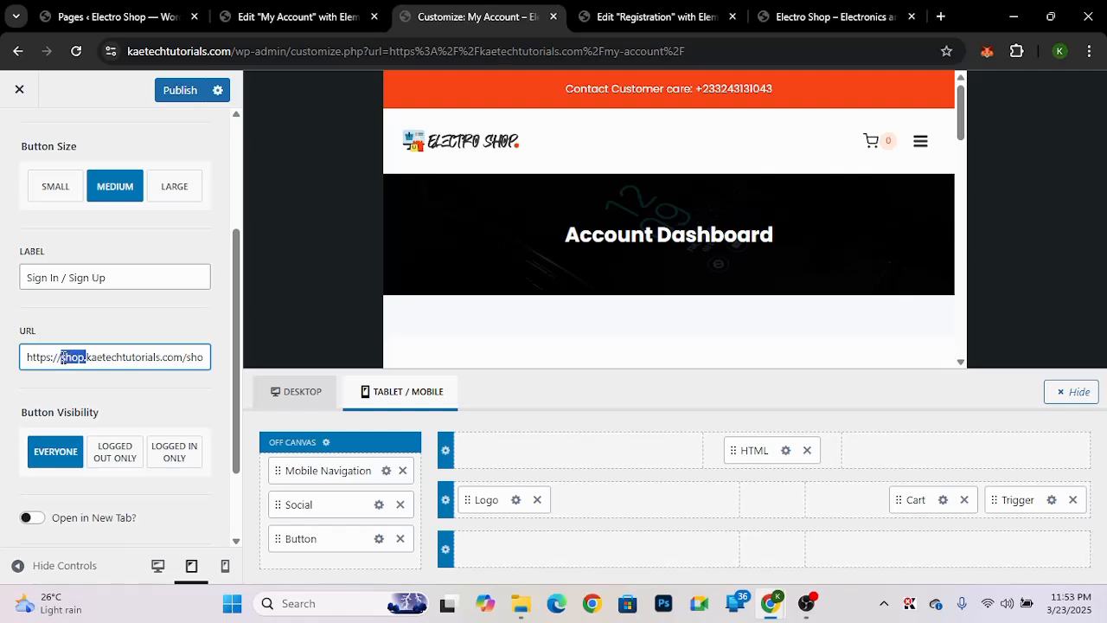
key(BackSpace)
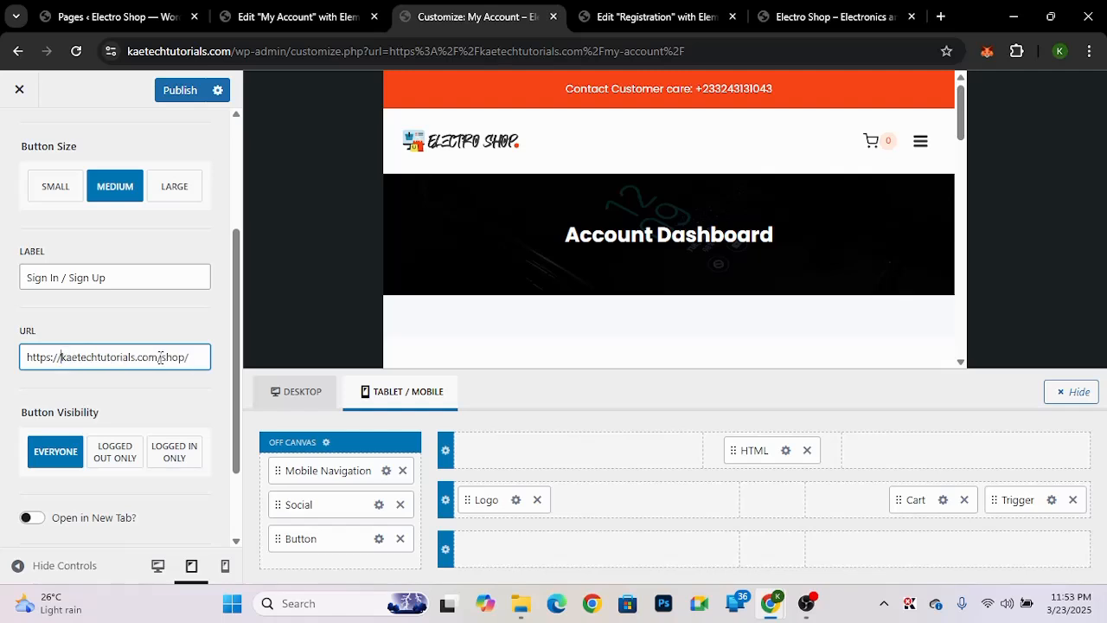
drag(185, 357, 162, 357)
text(my-account)
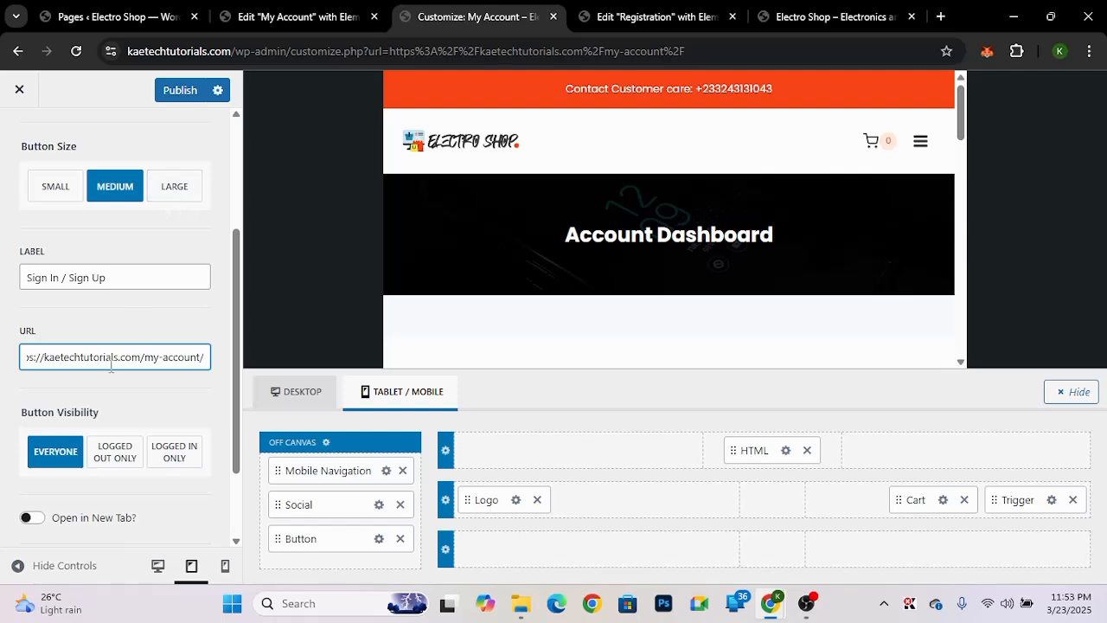
- Make the mobile header button visible to logged-out visitors only and publish the customizer changes
click(119, 459)
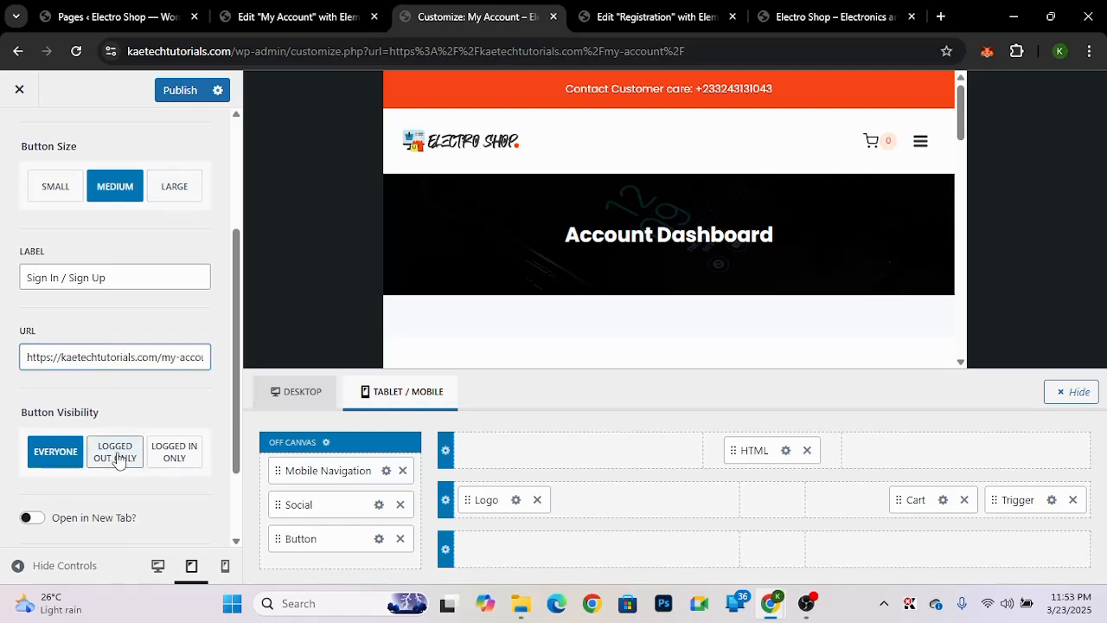
scroll(142, 413, down, 2)
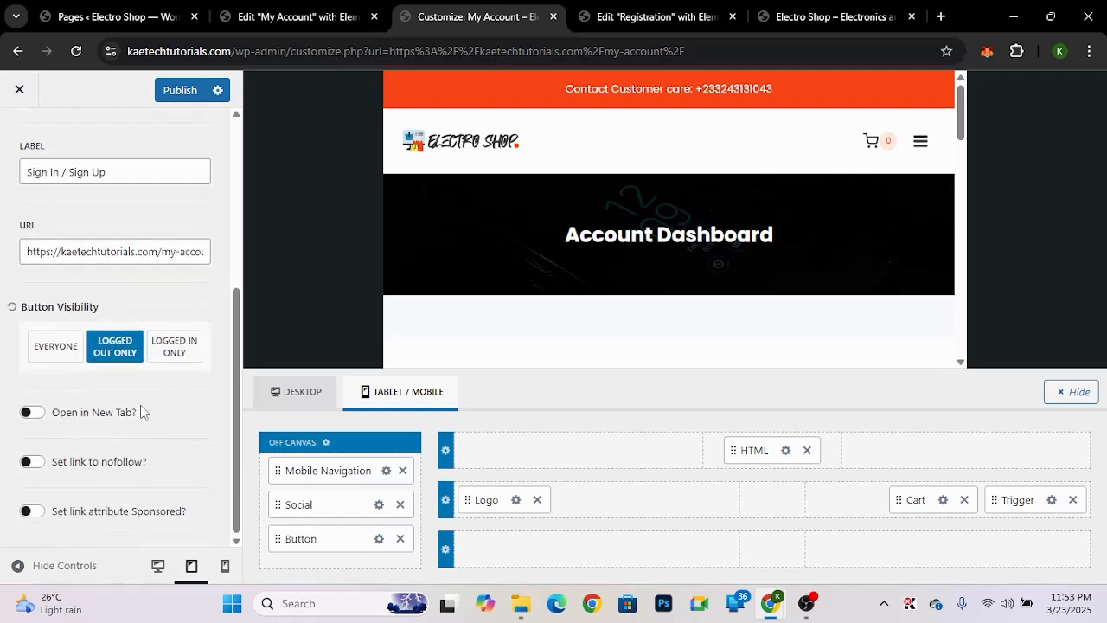
scroll(142, 413, up, 5)
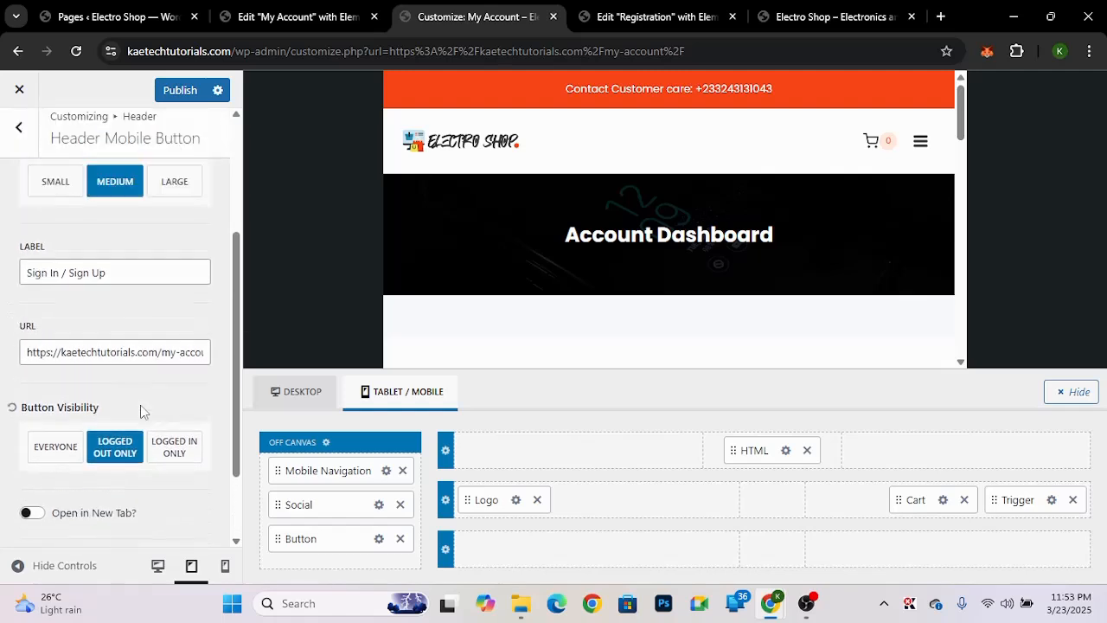
click(179, 90)
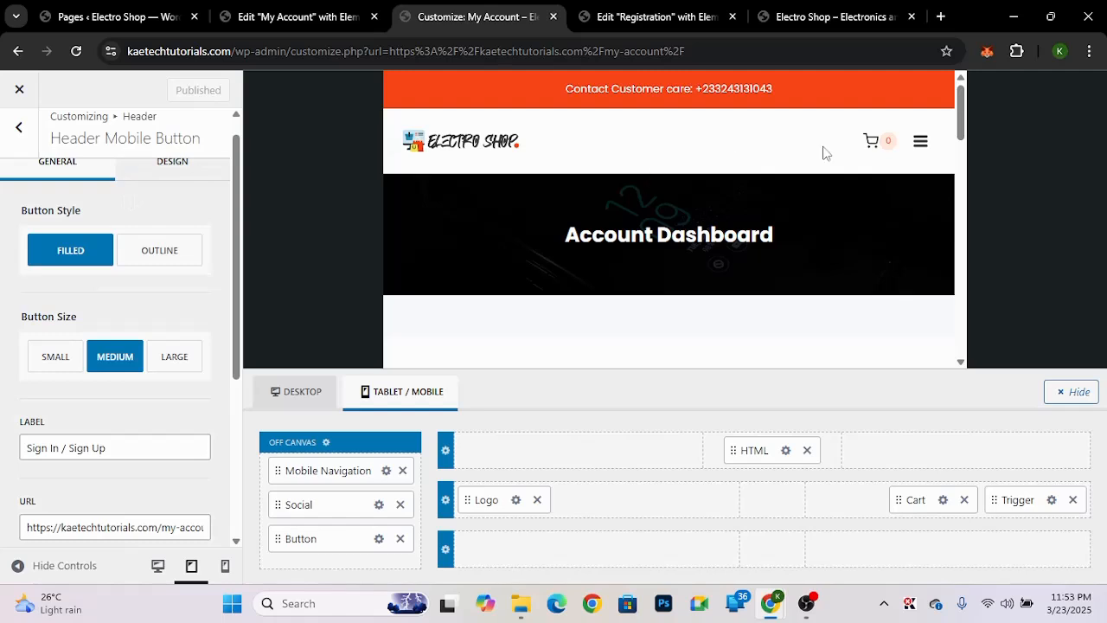
- Check the off-canvas menu in the tablet preview with the header builder hidden, and exit the customizer
click(919, 142)
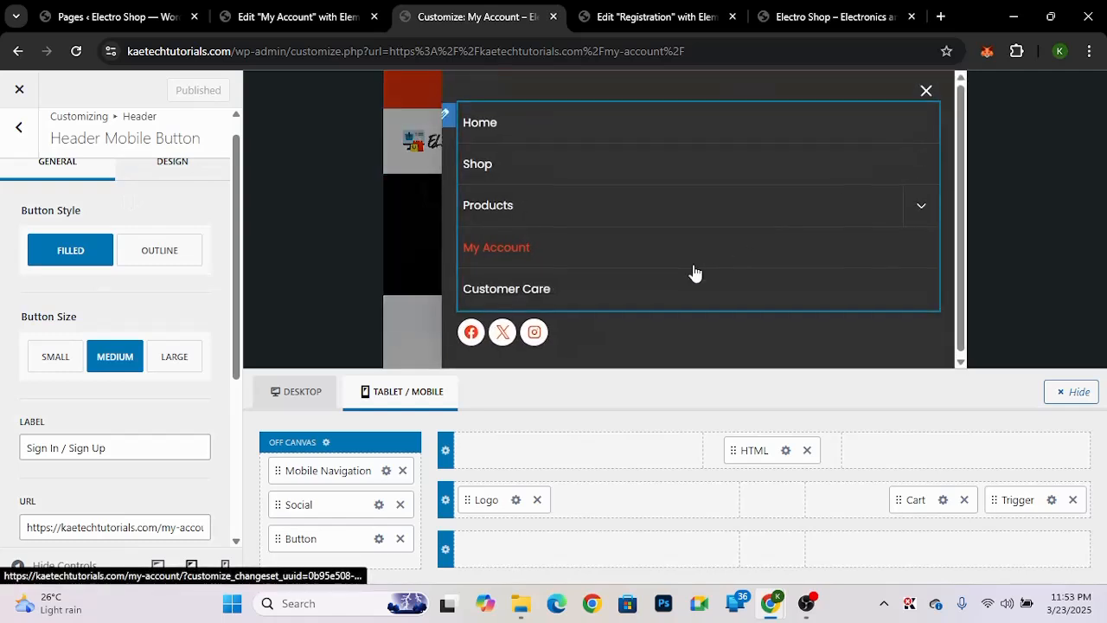
click(1083, 395)
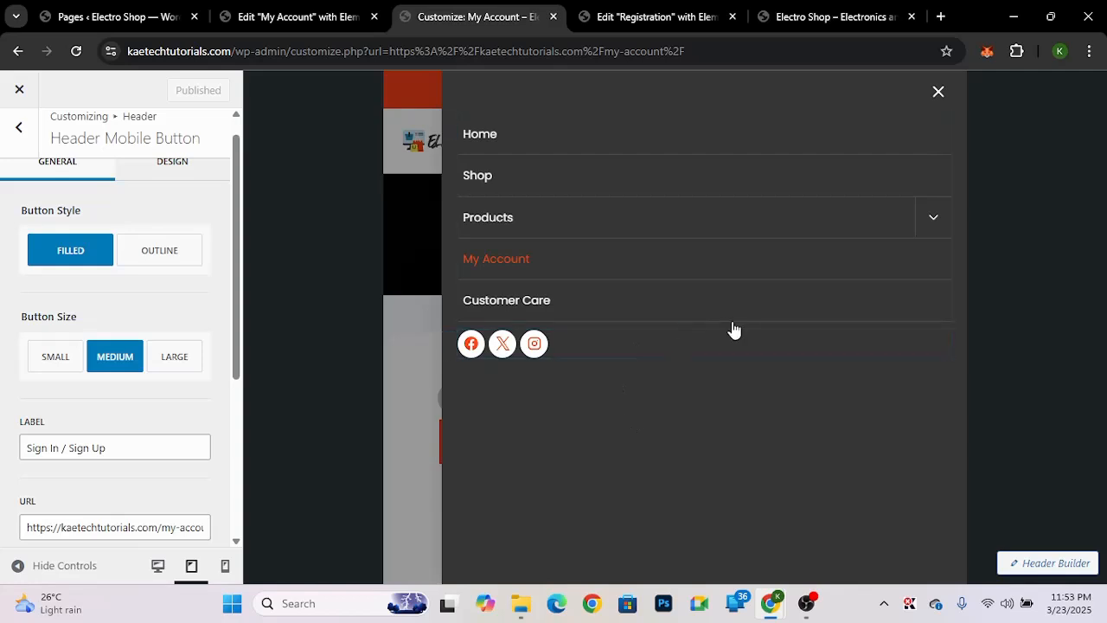
click(939, 92)
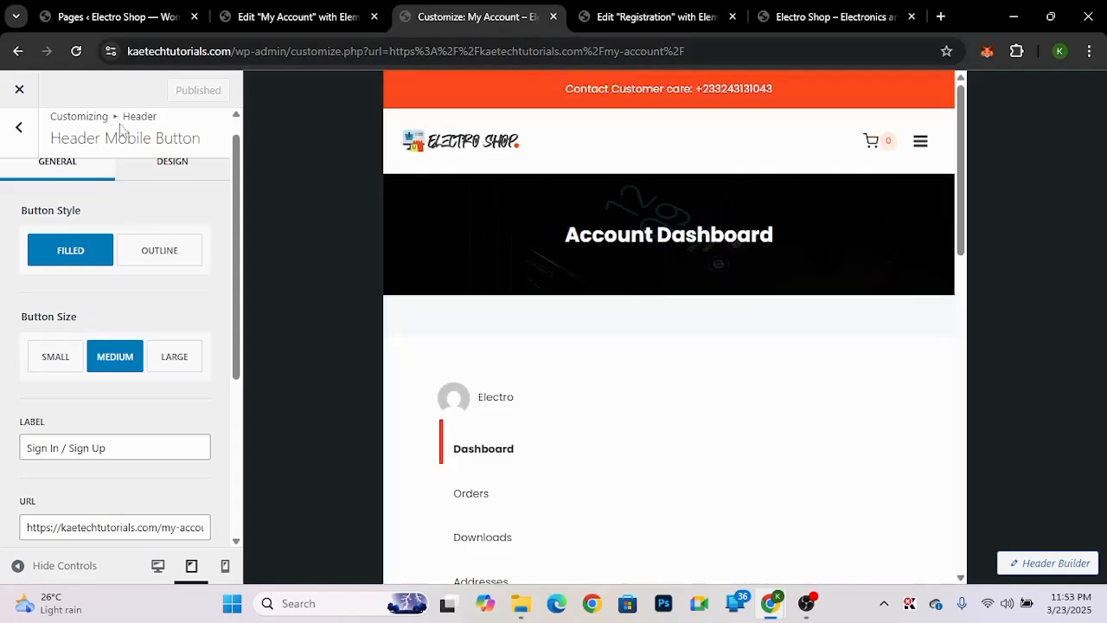
click(19, 89)
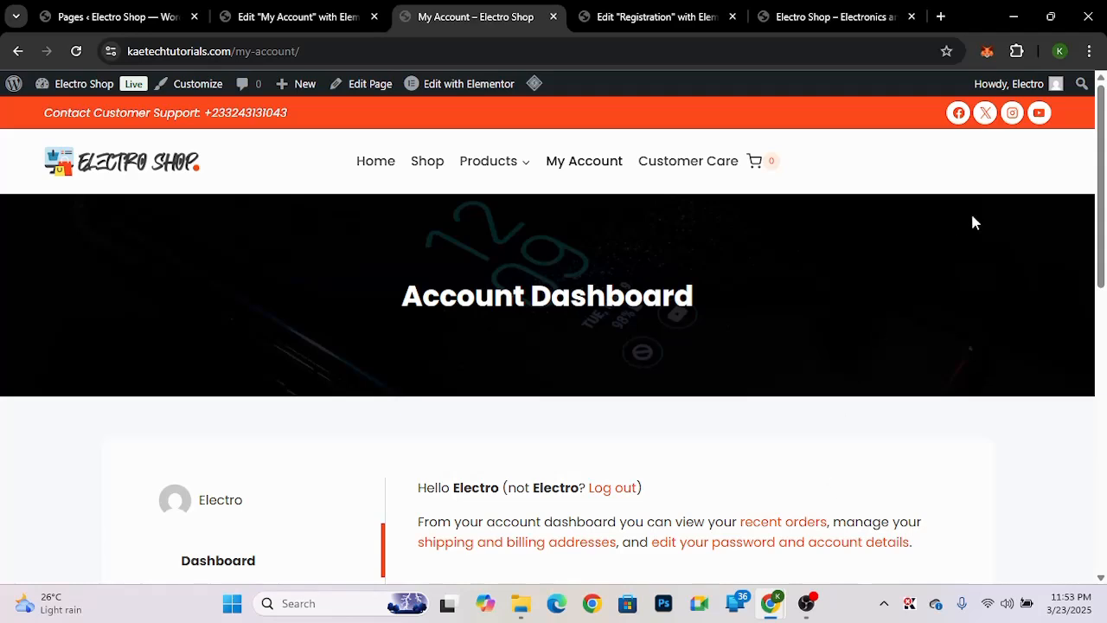
- Switch to the incognito window, reload the My Account page and log the test user out
mouse_move(779, 610)
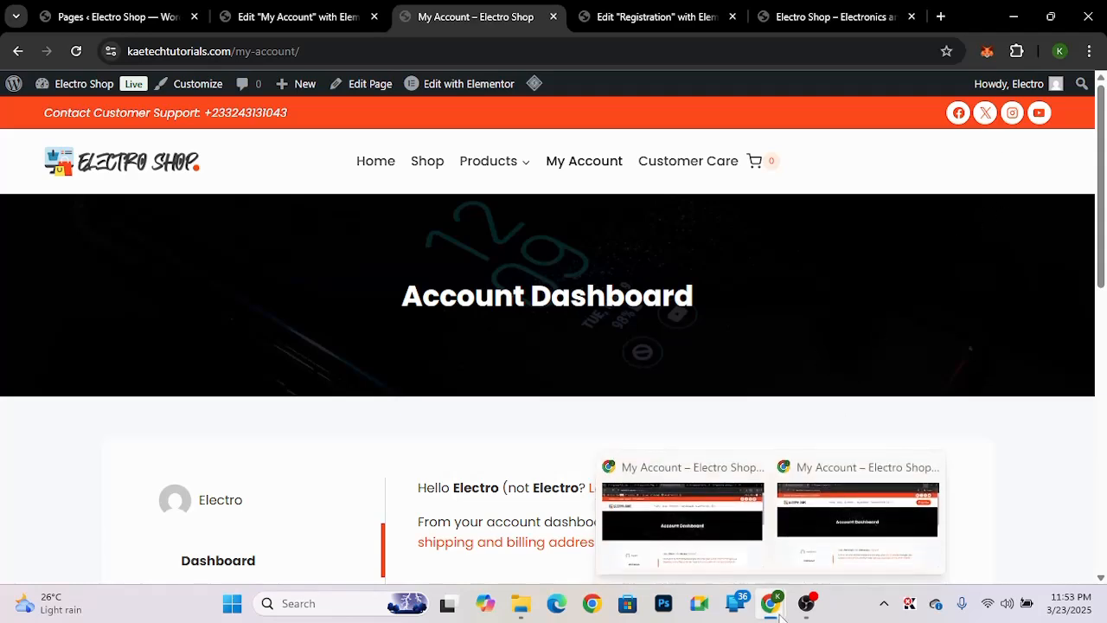
click(852, 509)
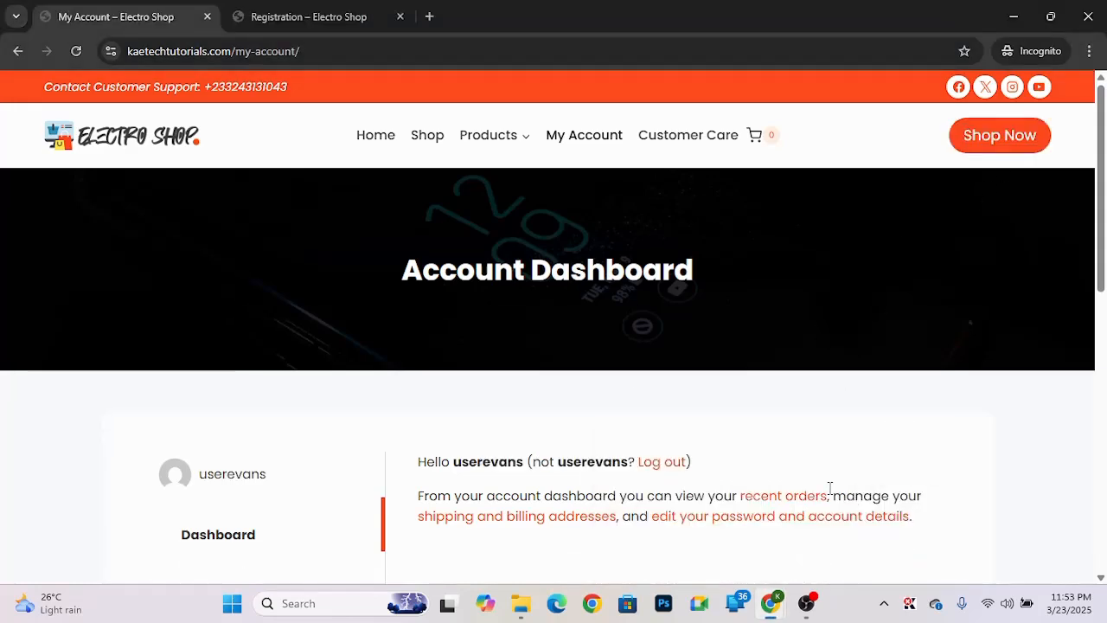
click(76, 51)
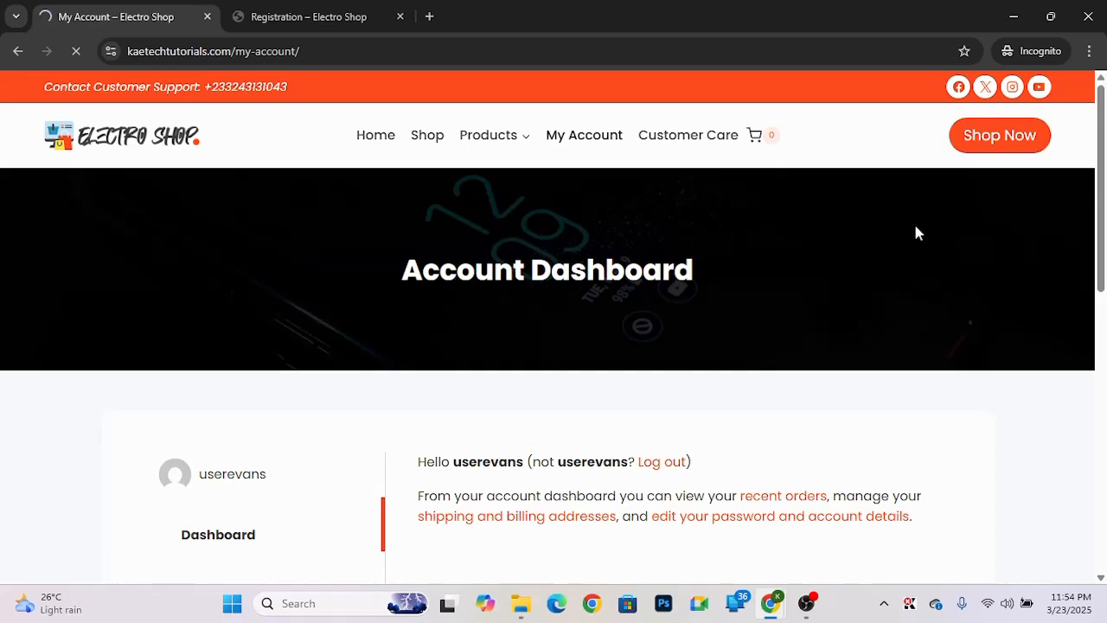
scroll(667, 324, down, 2)
click(664, 315)
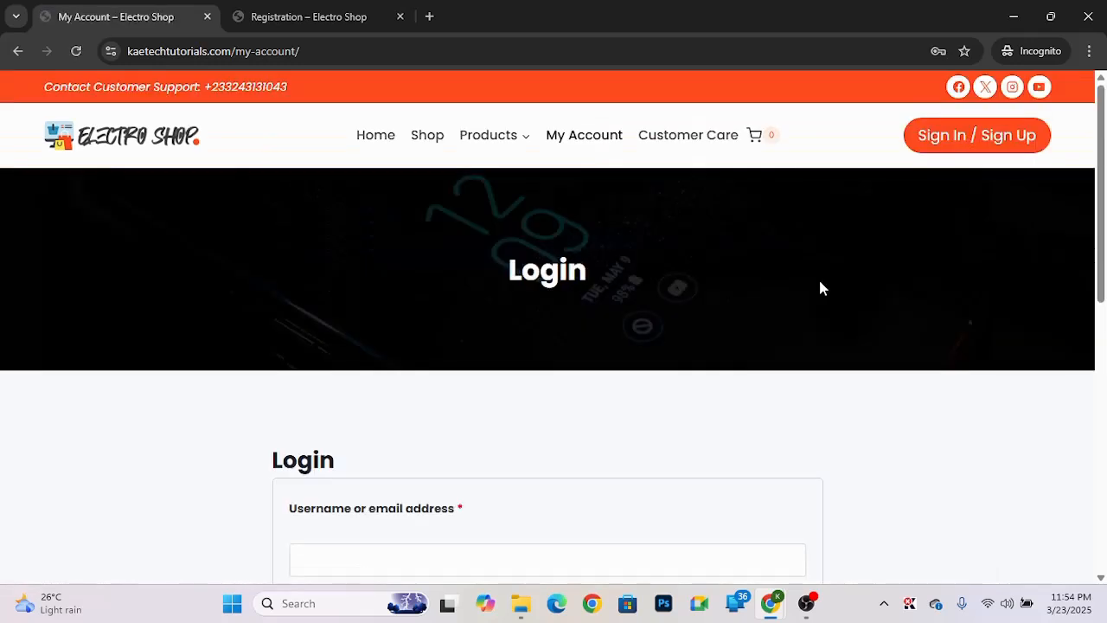
- Look over the login page, go to the home page and follow the header's Sign In / Sign Up button
scroll(820, 287, down, 3)
scroll(821, 287, up, 3)
click(374, 138)
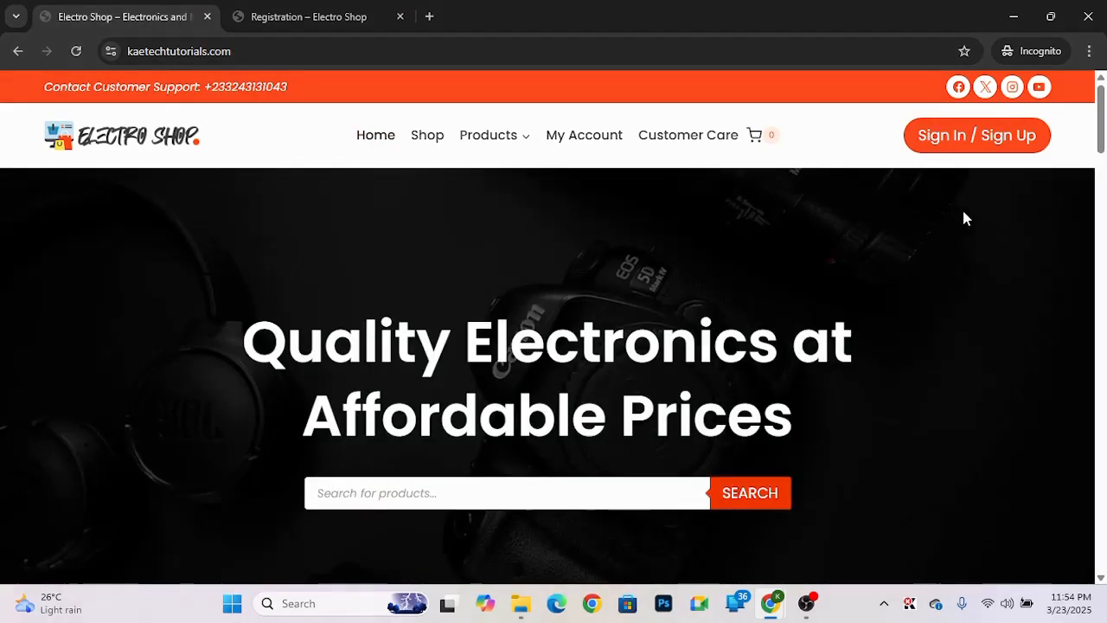
click(990, 142)
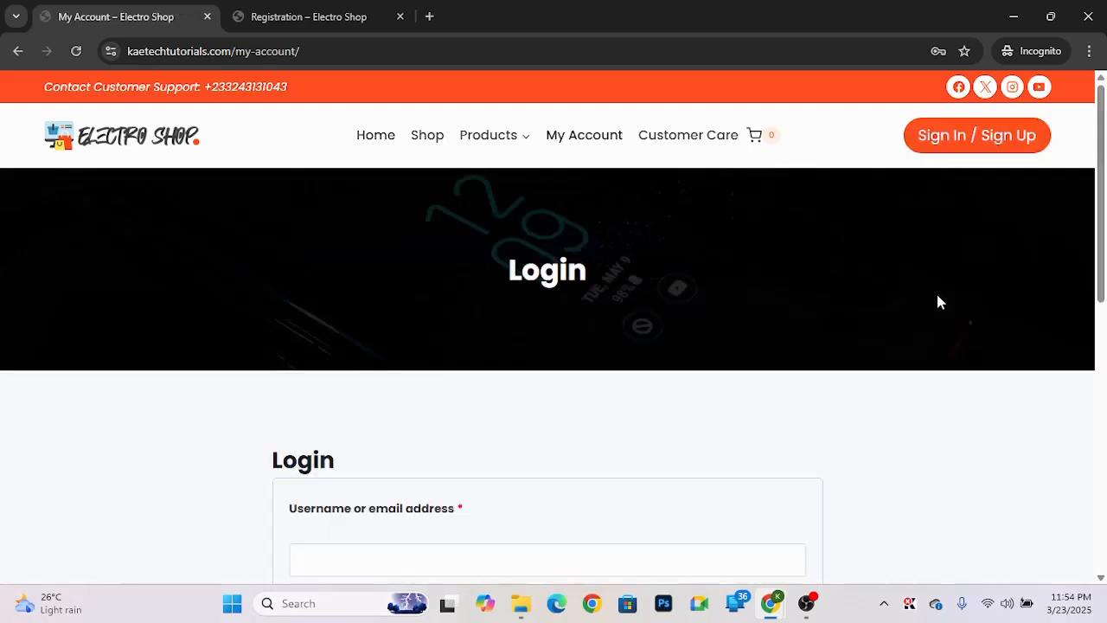
- Examine the login form and the Sign Up link below it on the My Account page
scroll(940, 301, down, 3)
scroll(940, 302, down, 2)
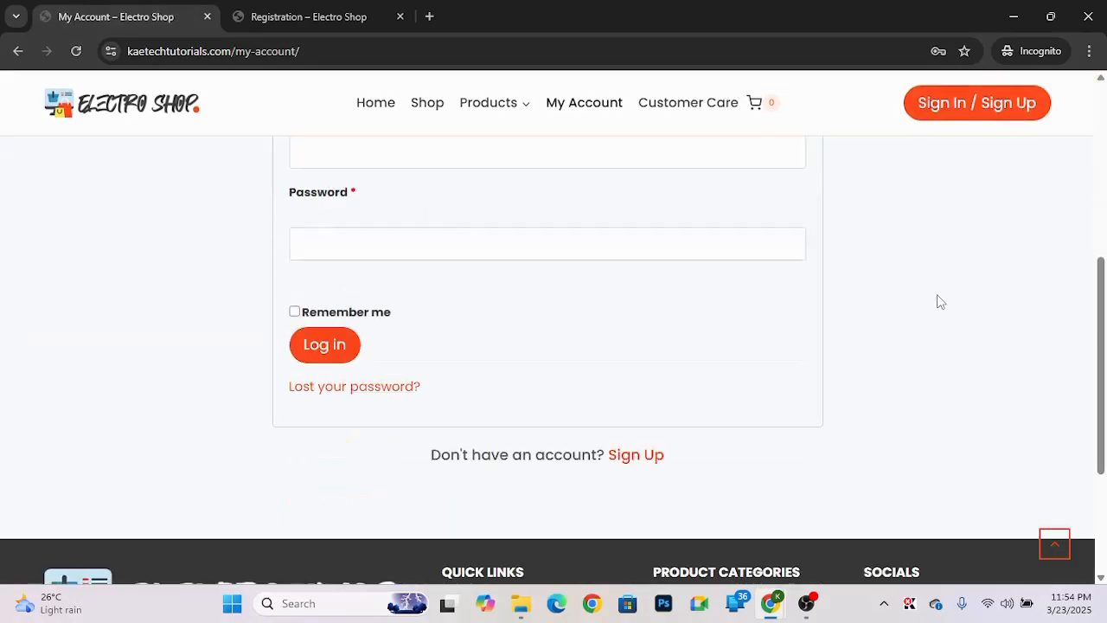
scroll(941, 302, up, 1)
scroll(940, 302, up, 1)
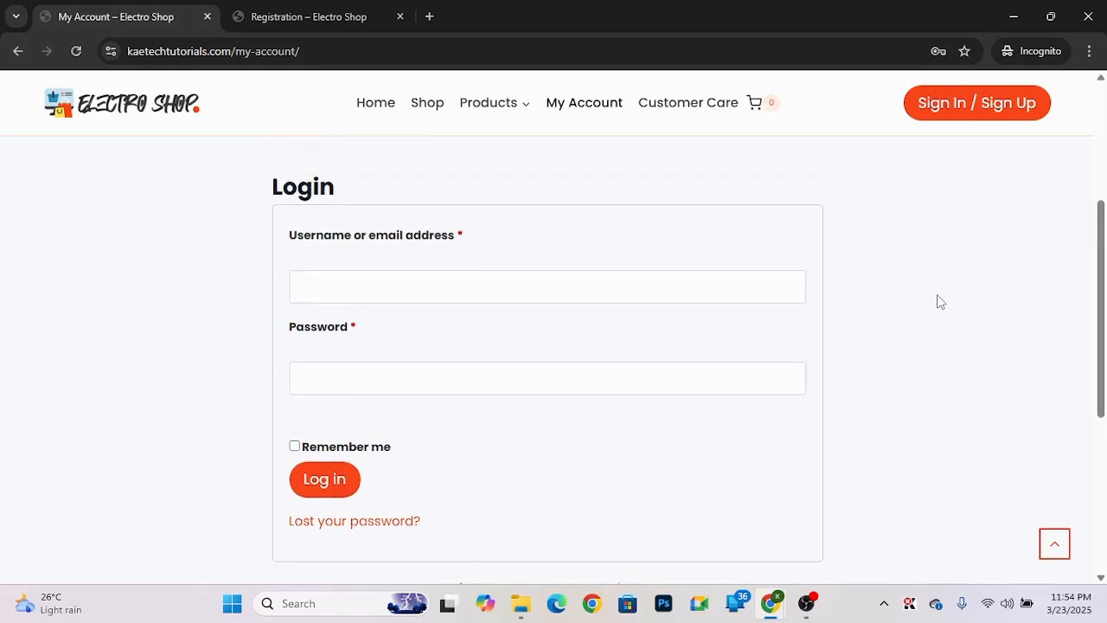
scroll(833, 451, down, 3)
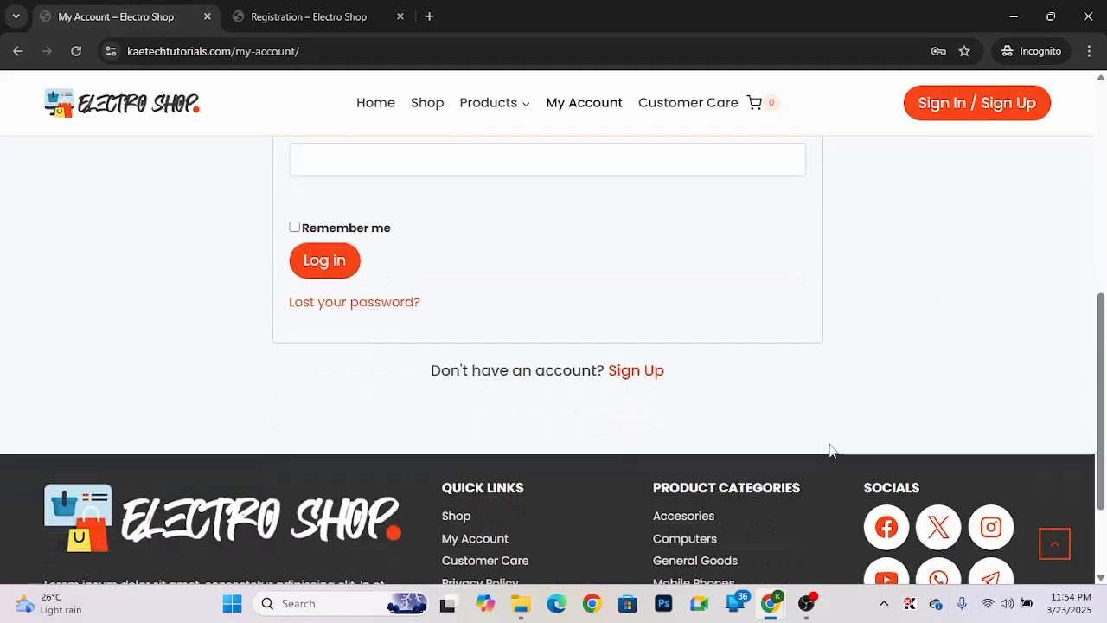
scroll(831, 450, up, 1)
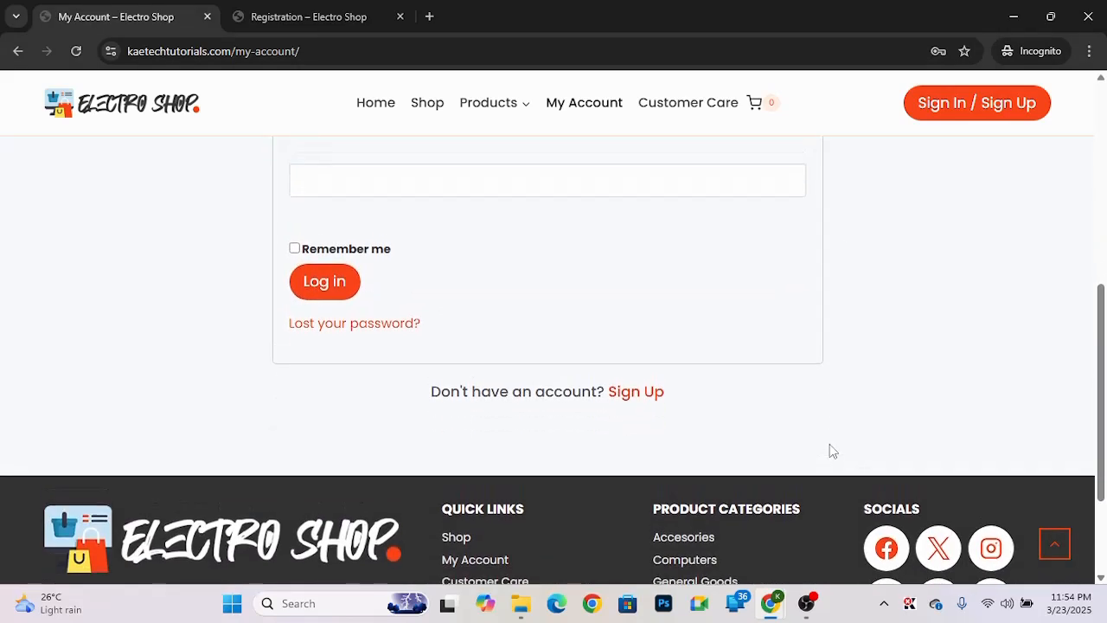
- Follow the Sign Up link below the login form and look over the Registration page
click(624, 398)
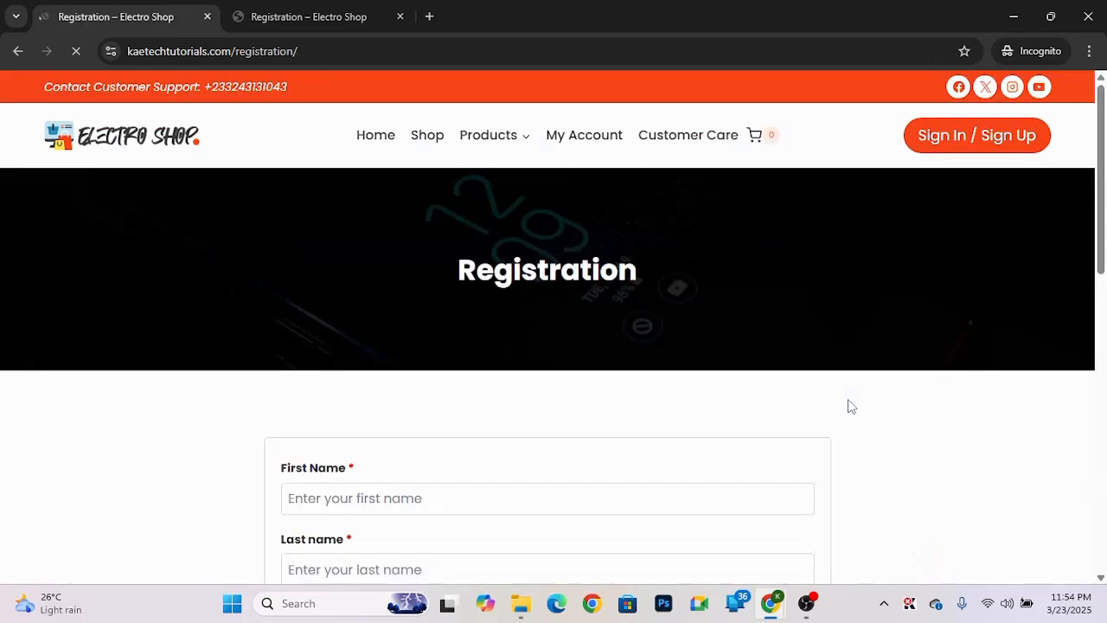
scroll(850, 407, down, 5)
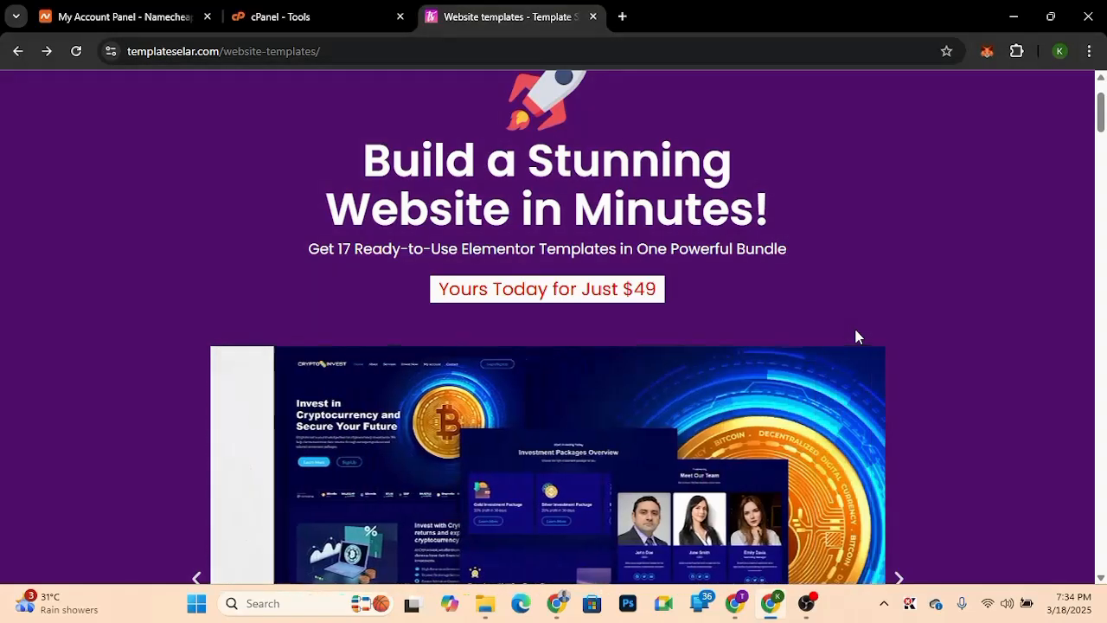
- Look over the headline and limited-time offer on the Template Selar website templates page
scroll(857, 336, up, 1)
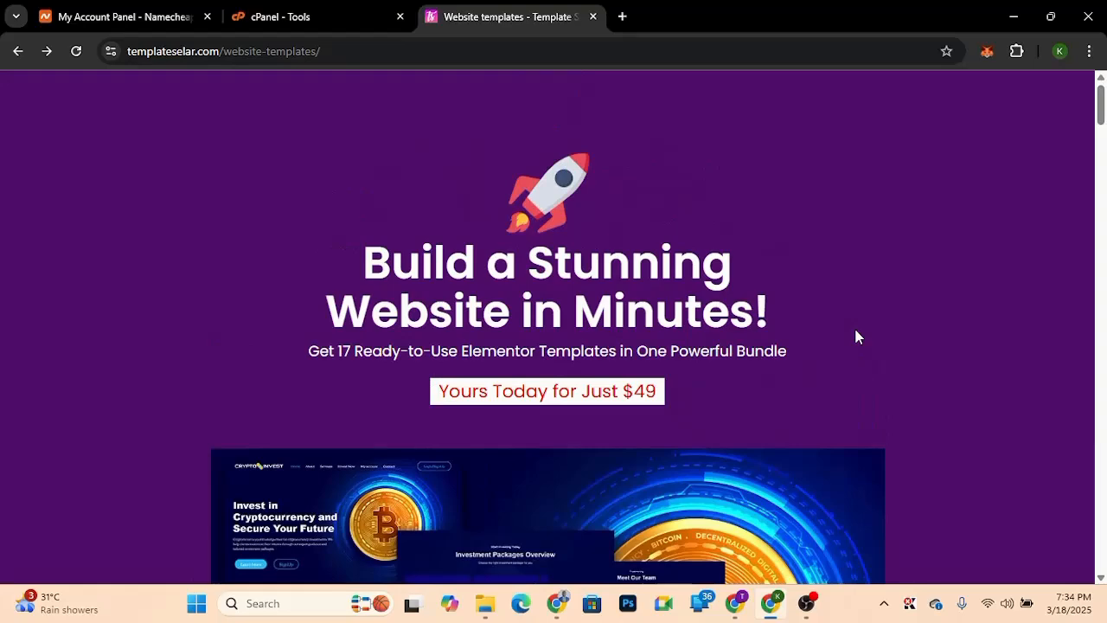
scroll(856, 330, down, 10)
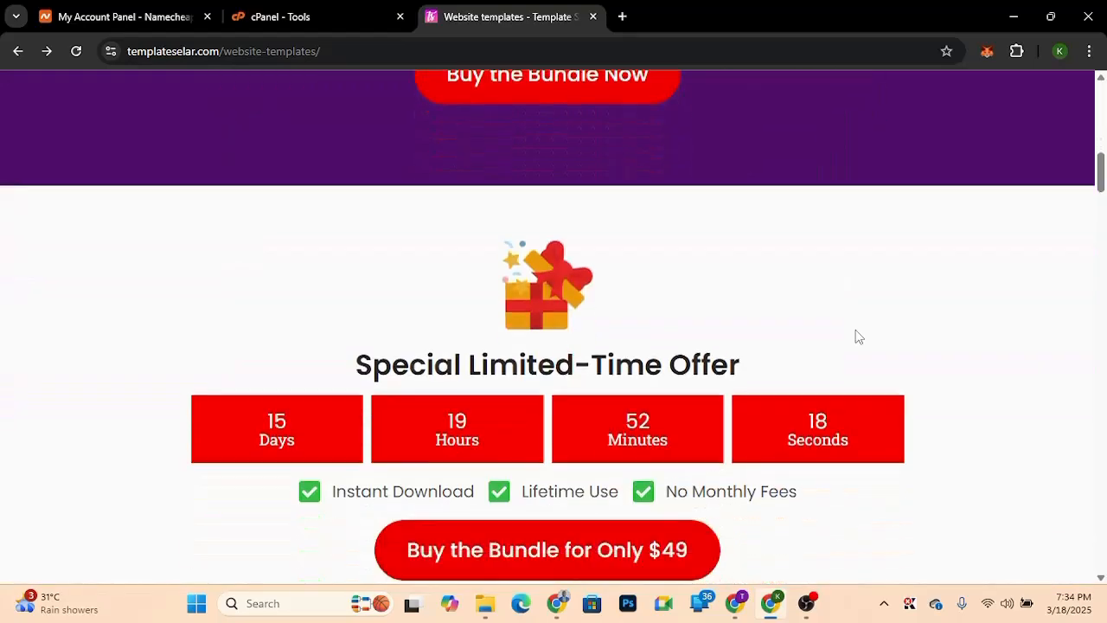
scroll(855, 337, down, 6)
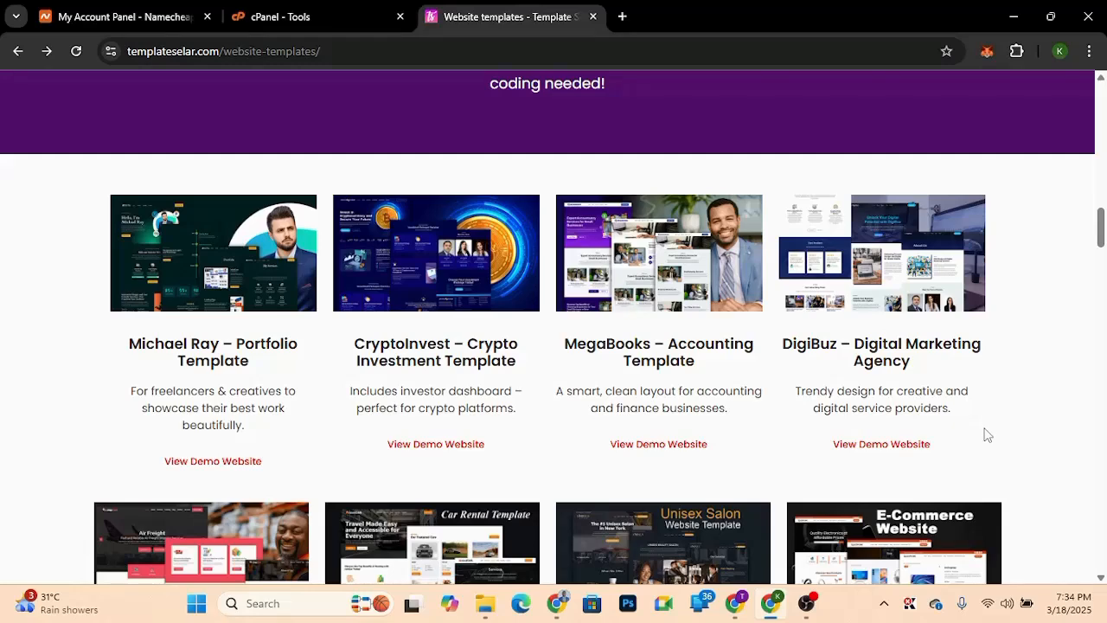
- Examine the gallery of Elementor website templates in the bundle, through to the section on why to choose it
scroll(988, 434, down, 1)
scroll(988, 434, down, 2)
scroll(255, 503, down, 2)
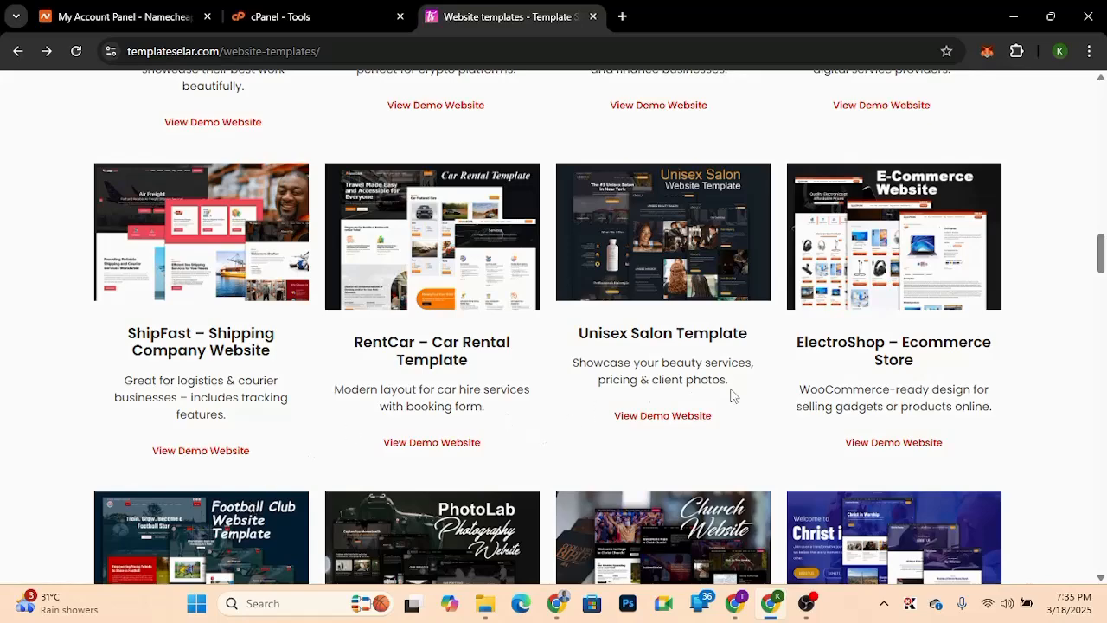
scroll(640, 438, down, 1)
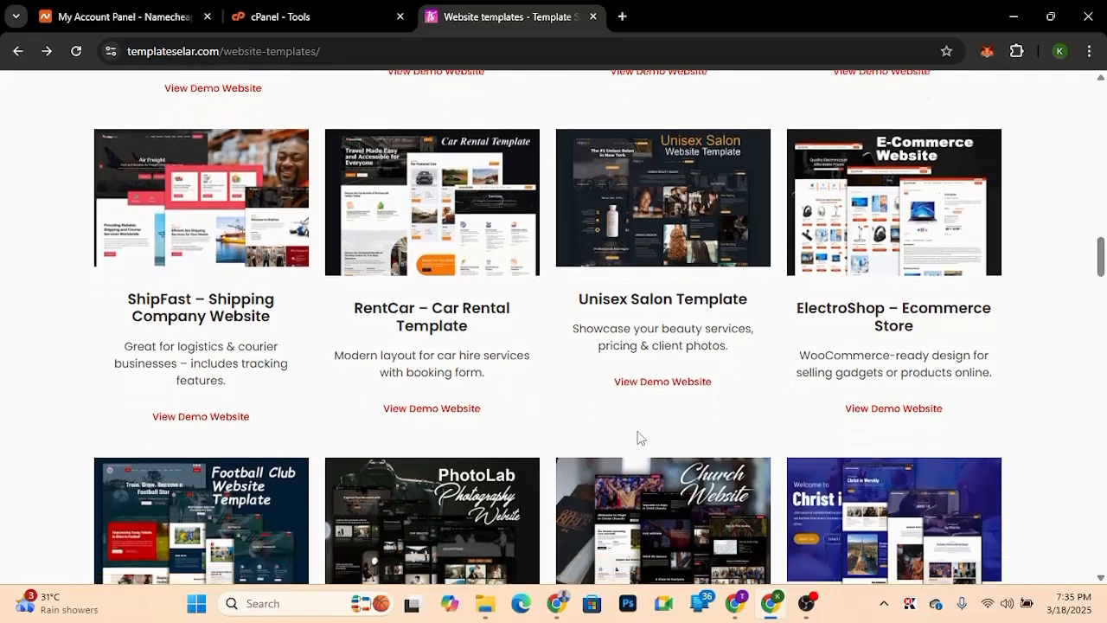
scroll(640, 439, down, 3)
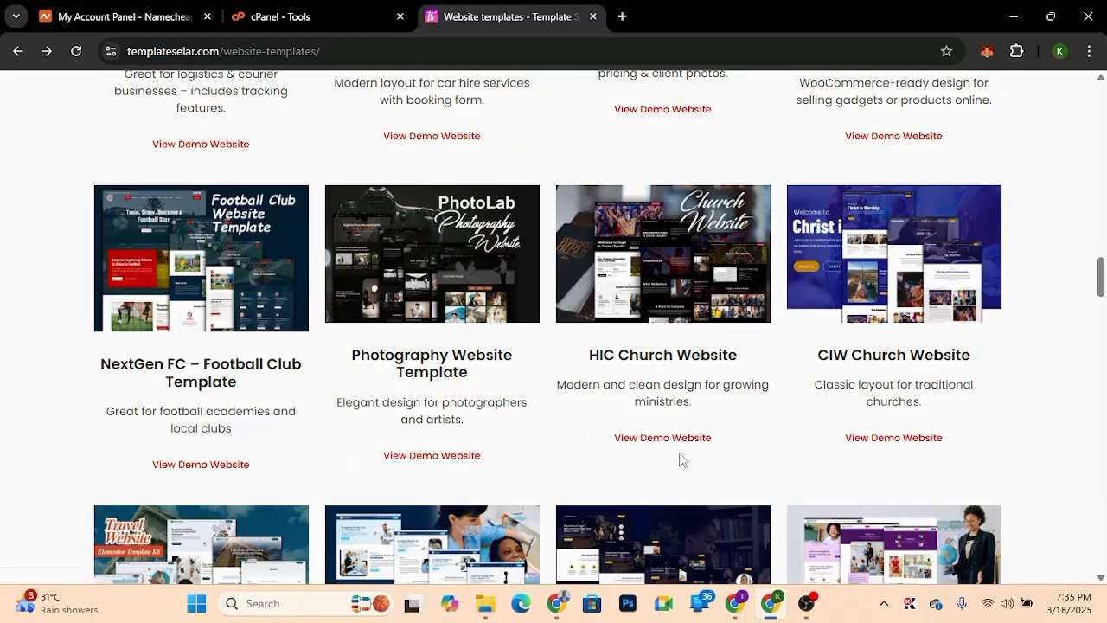
scroll(681, 460, down, 3)
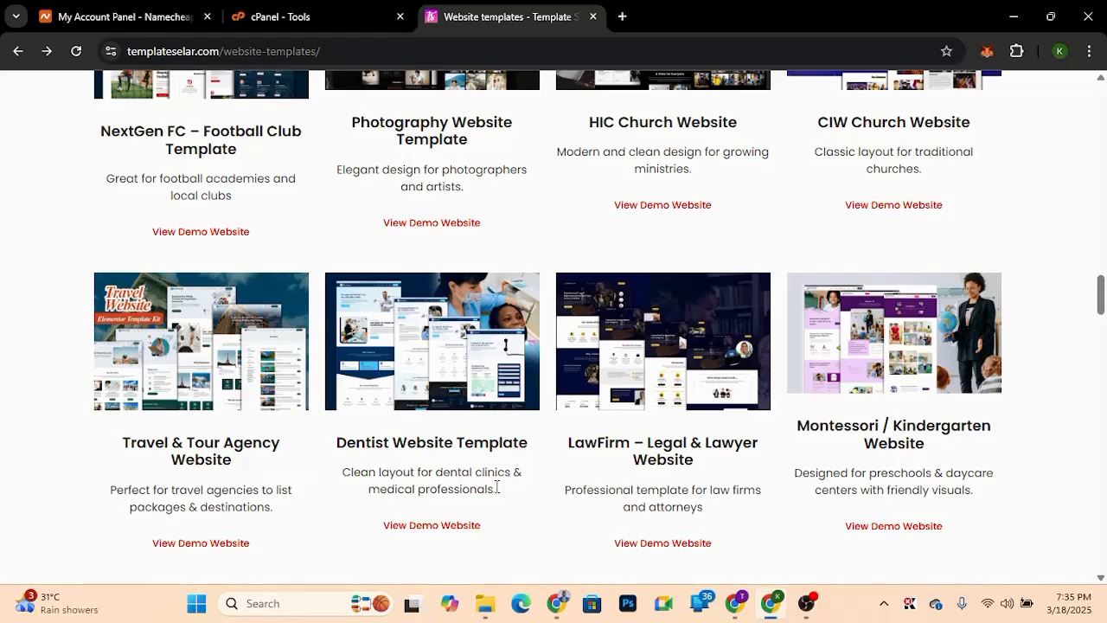
scroll(497, 489, down, 2)
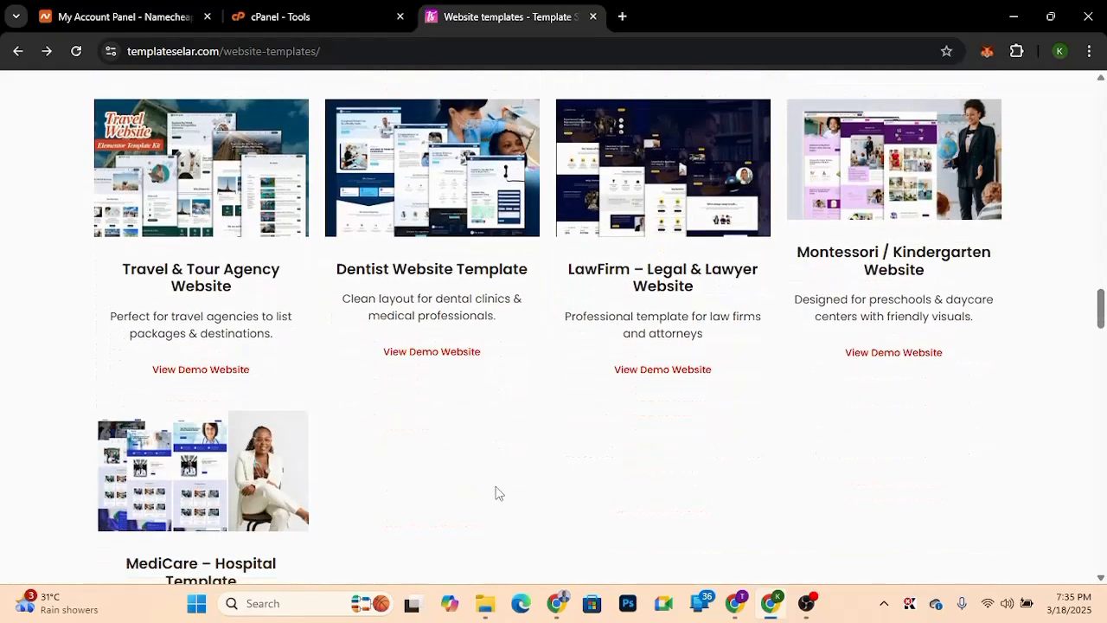
scroll(498, 491, down, 2)
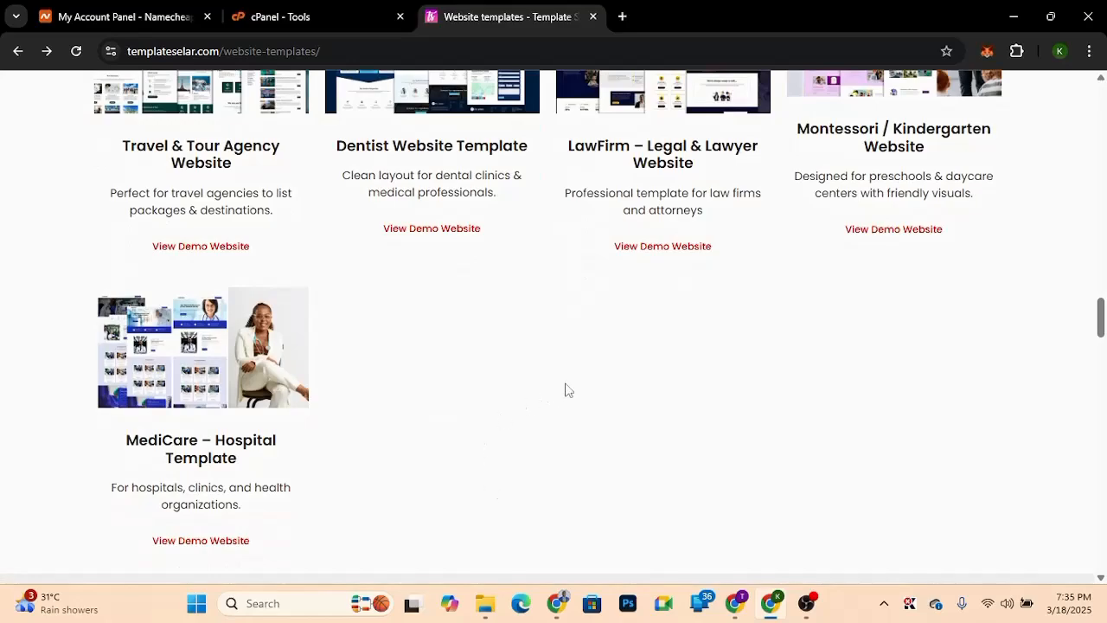
scroll(567, 390, up, 10)
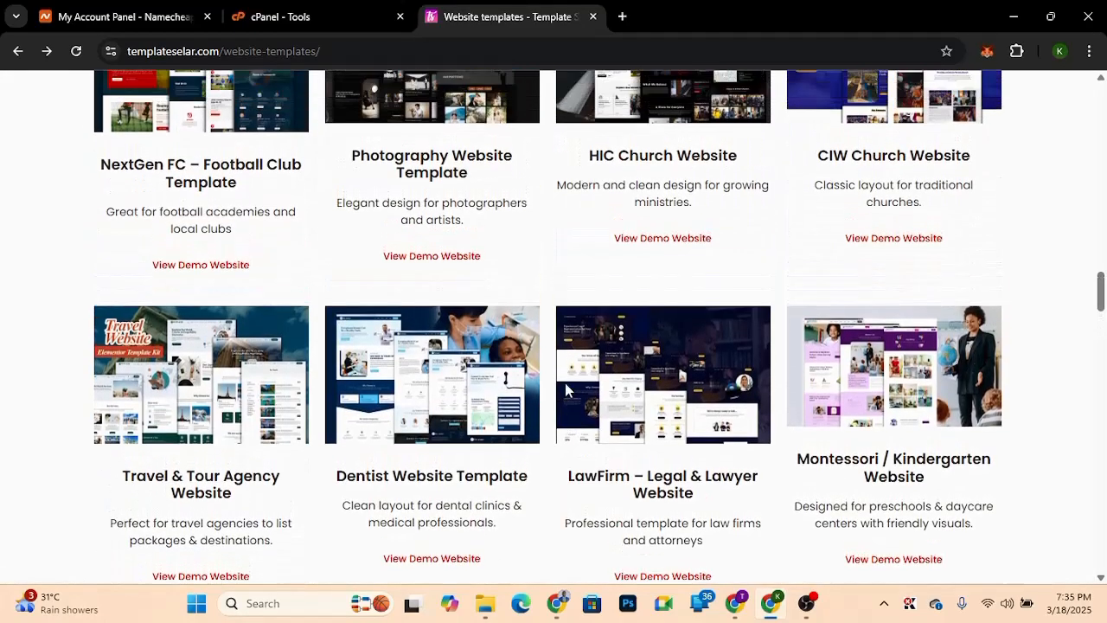
scroll(565, 382, up, 3)
scroll(565, 382, down, 12)
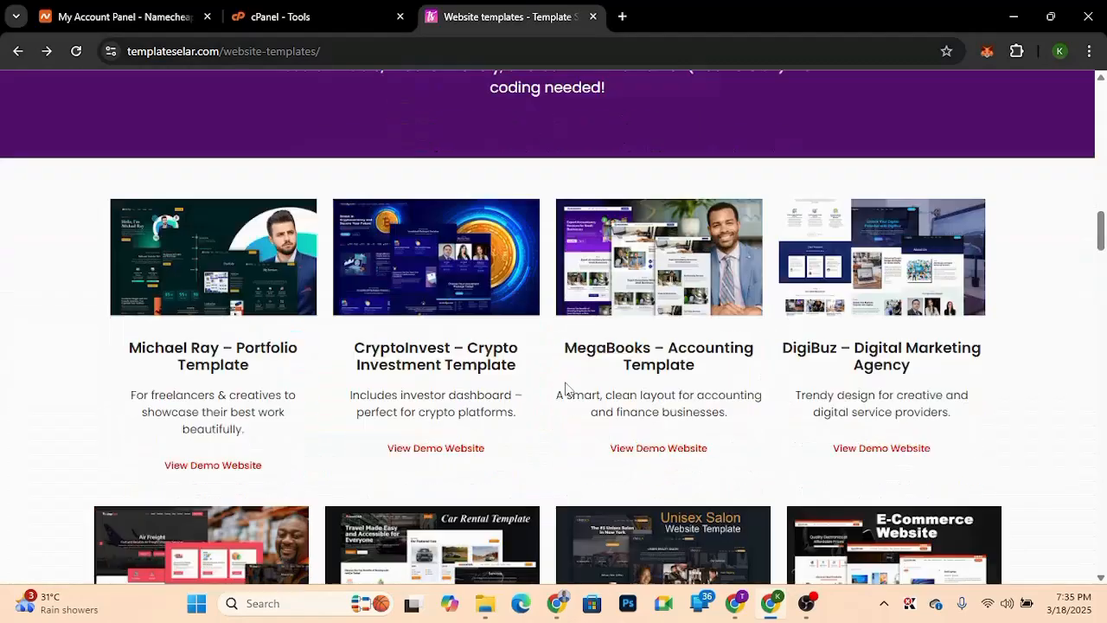
scroll(566, 383, down, 8)
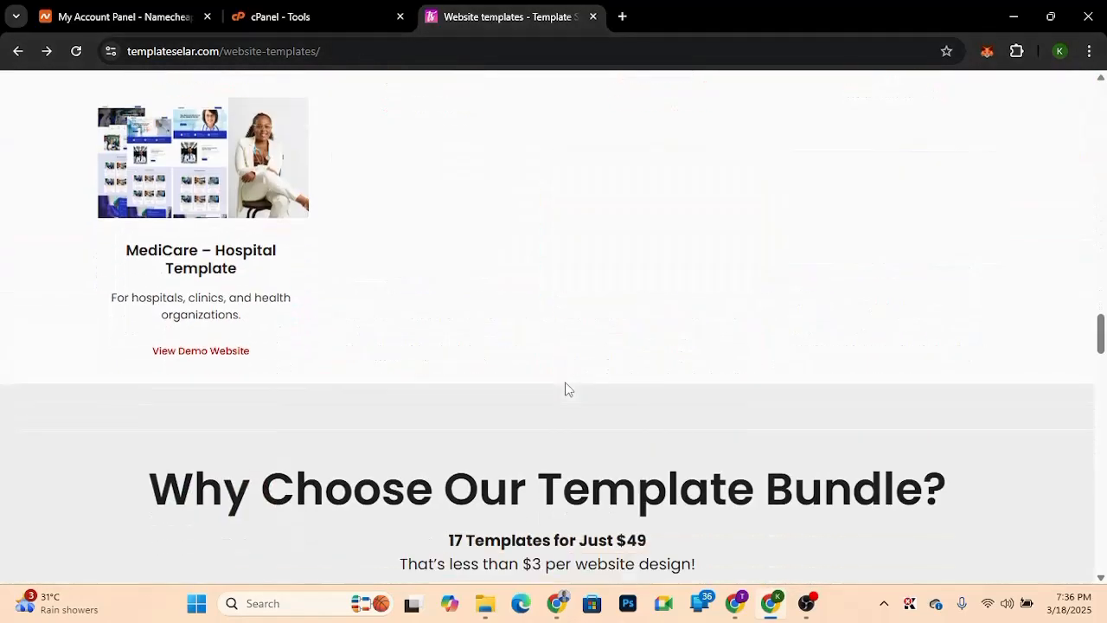